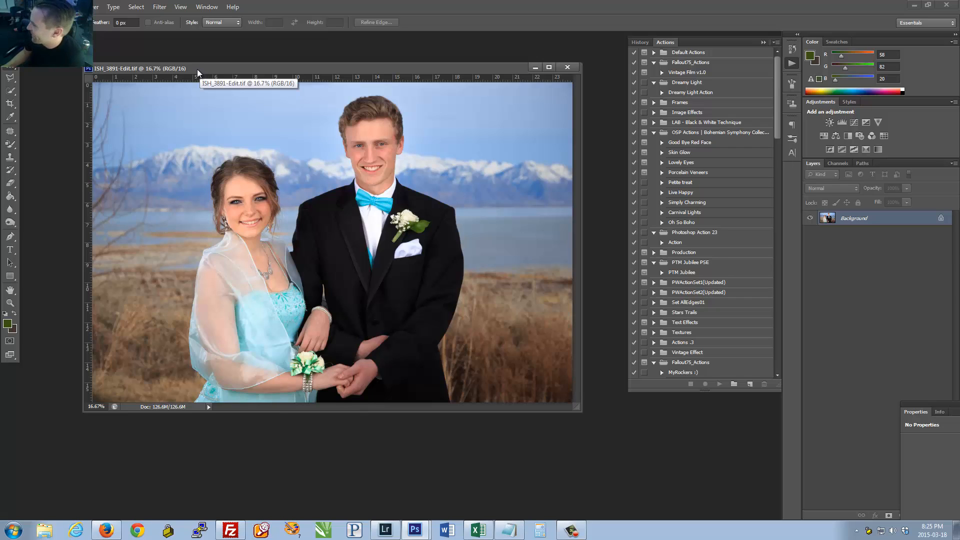
Step: Switch to Lightroom and open the External Editing preferences
{"action": "left_click_drag", "start_coordinate": [197, 69], "coordinate": [207, 81]}
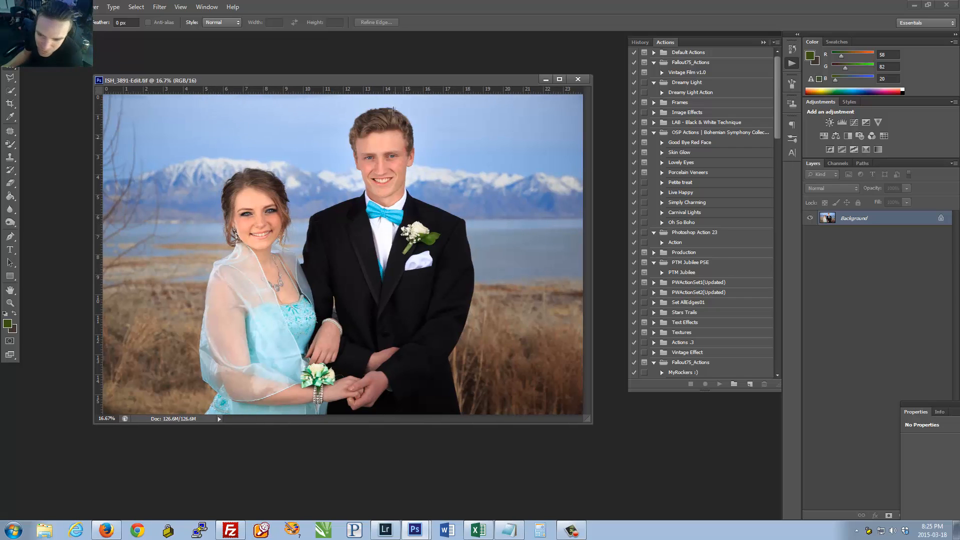
{"action": "left_click", "coordinate": [385, 530]}
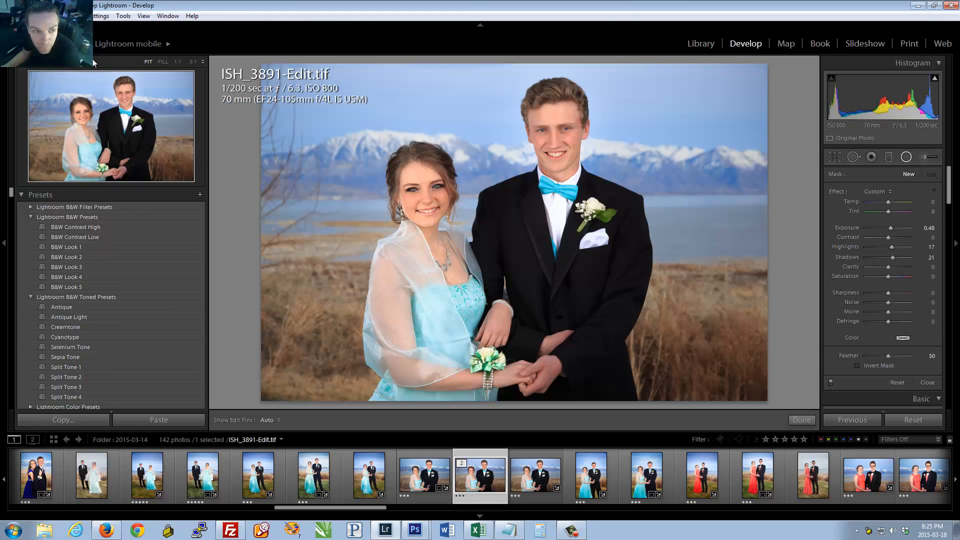
{"action": "left_click", "coordinate": [26, 15]}
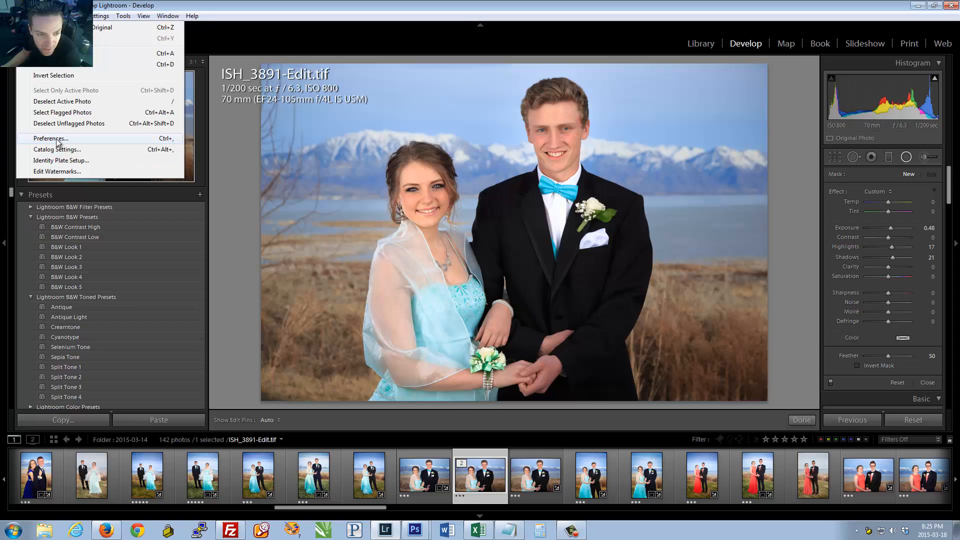
{"action": "key", "text": "Return"}
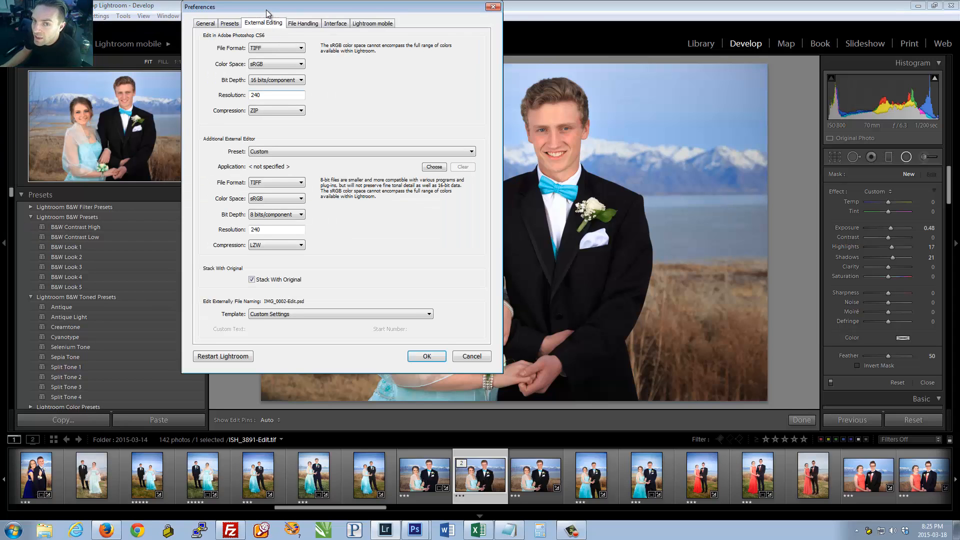
{"action": "left_click_drag", "start_coordinate": [267, 8], "coordinate": [316, 26]}
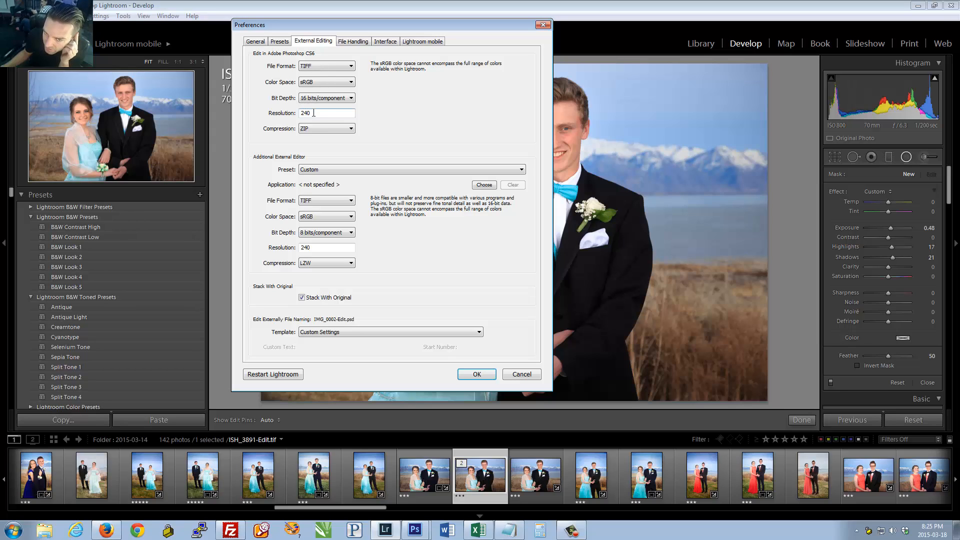
Step: Review the file format options for editing in Photoshop, leaving TIFF selected
{"action": "left_click", "coordinate": [319, 67]}
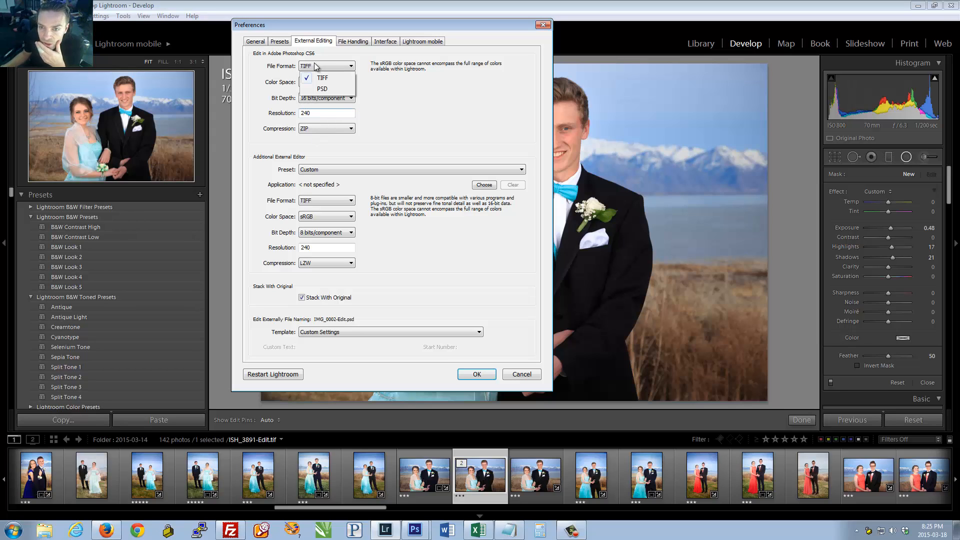
{"action": "left_click", "coordinate": [316, 66]}
{"action": "left_click", "coordinate": [317, 67]}
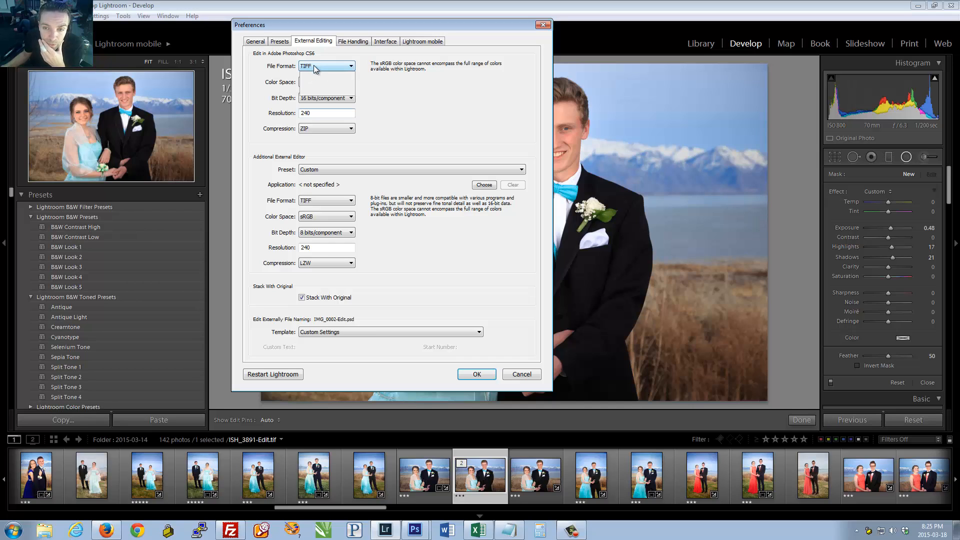
{"action": "left_click", "coordinate": [344, 67]}
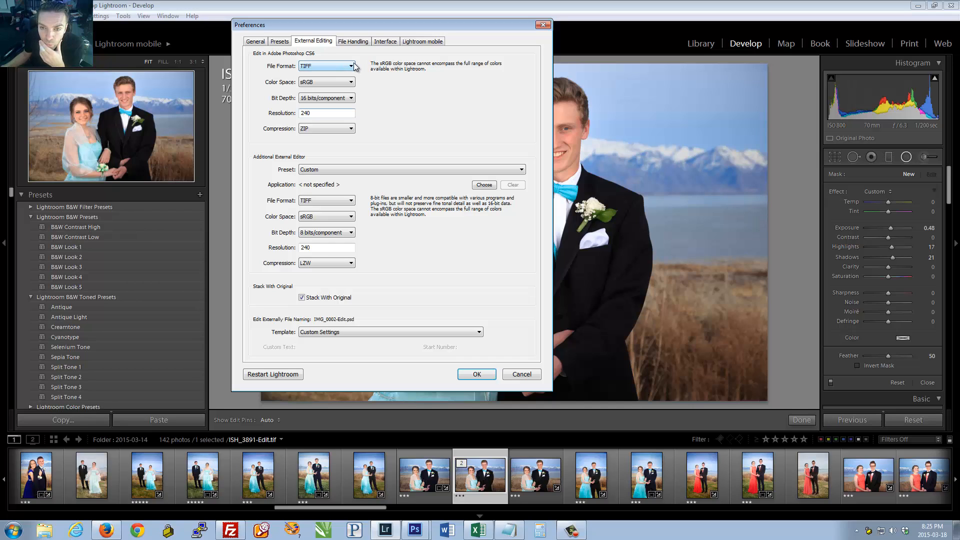
{"action": "left_click", "coordinate": [348, 68]}
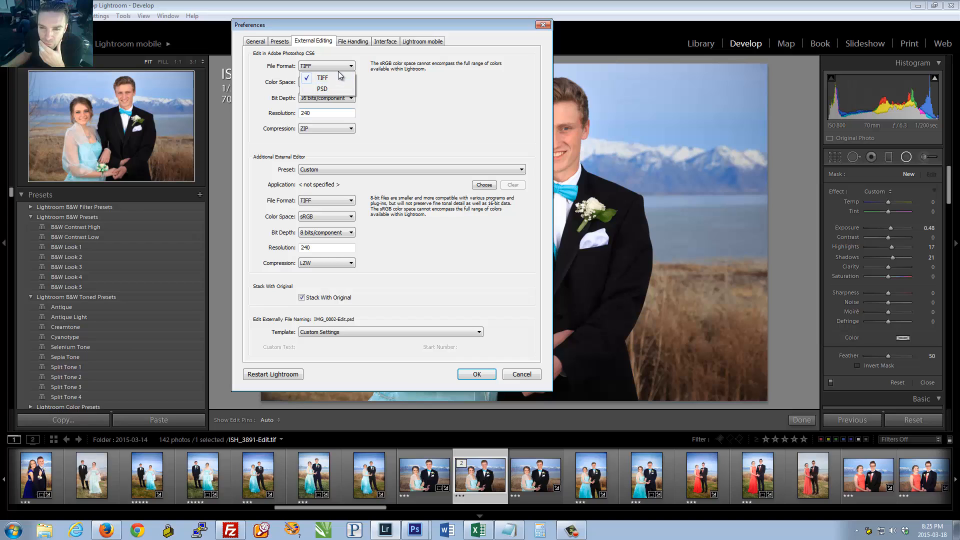
{"action": "left_click", "coordinate": [345, 64]}
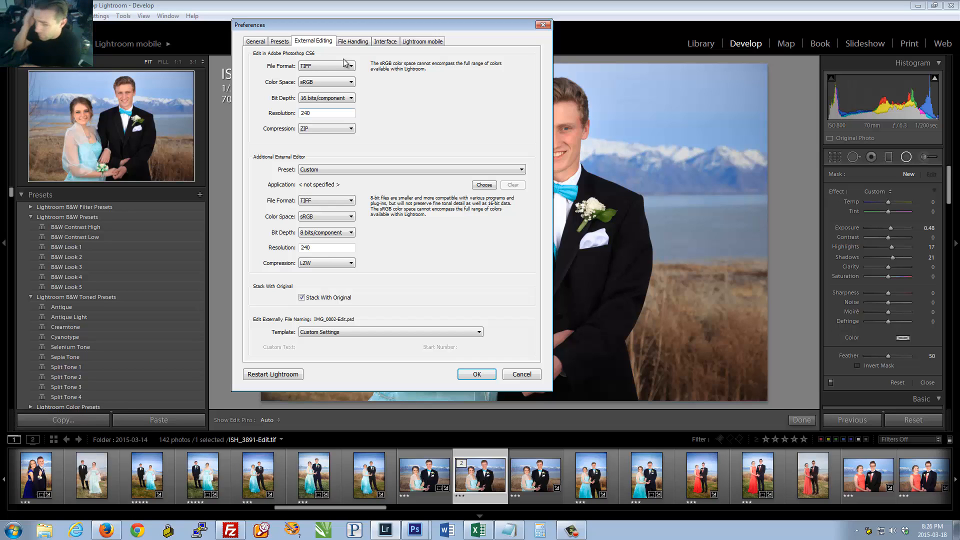
Step: Review the color space options for editing in Photoshop and keep sRGB
{"action": "left_click", "coordinate": [318, 81]}
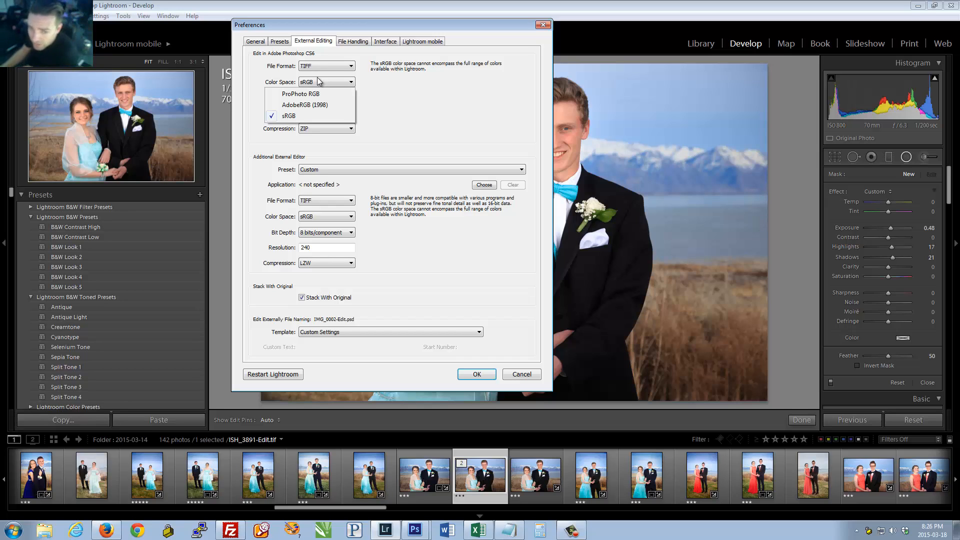
{"action": "left_click", "coordinate": [352, 82]}
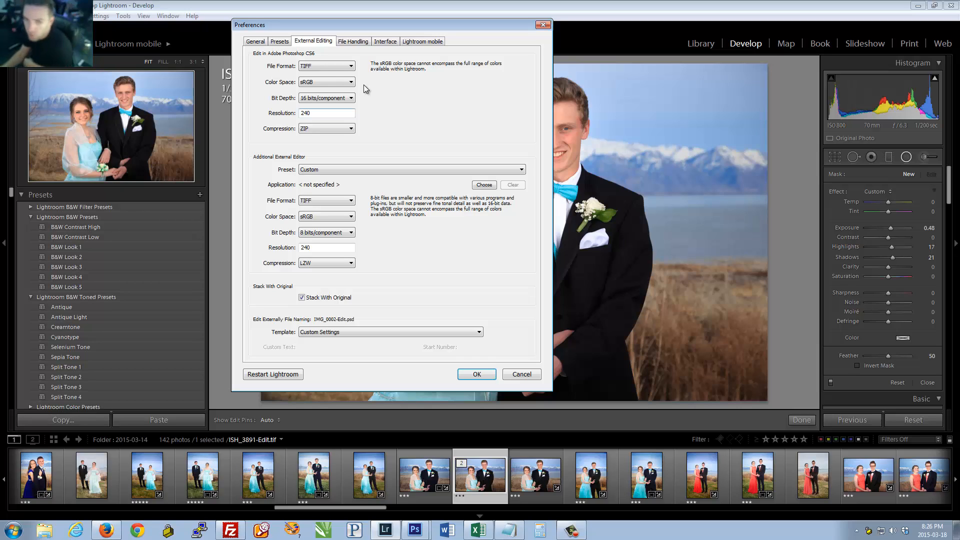
{"action": "left_click", "coordinate": [320, 83]}
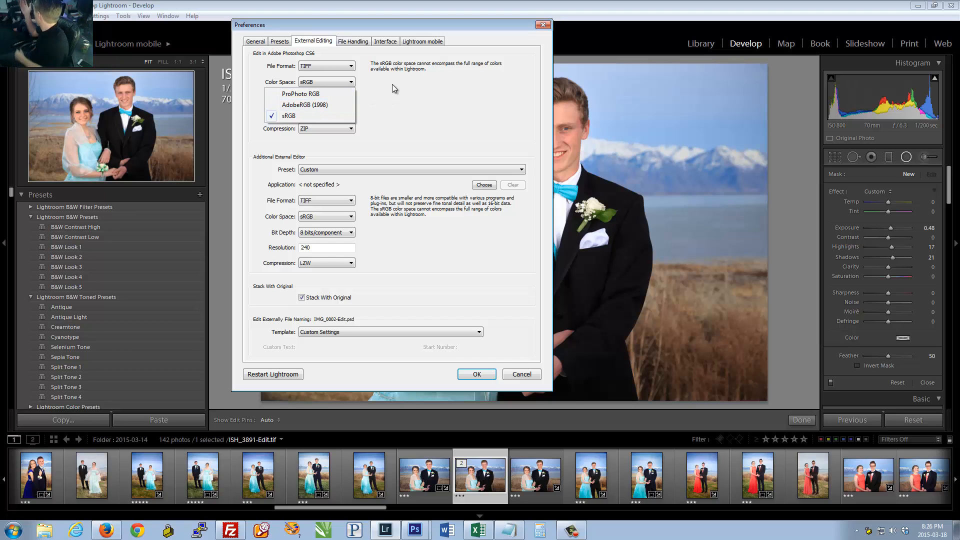
{"action": "left_click", "coordinate": [308, 115]}
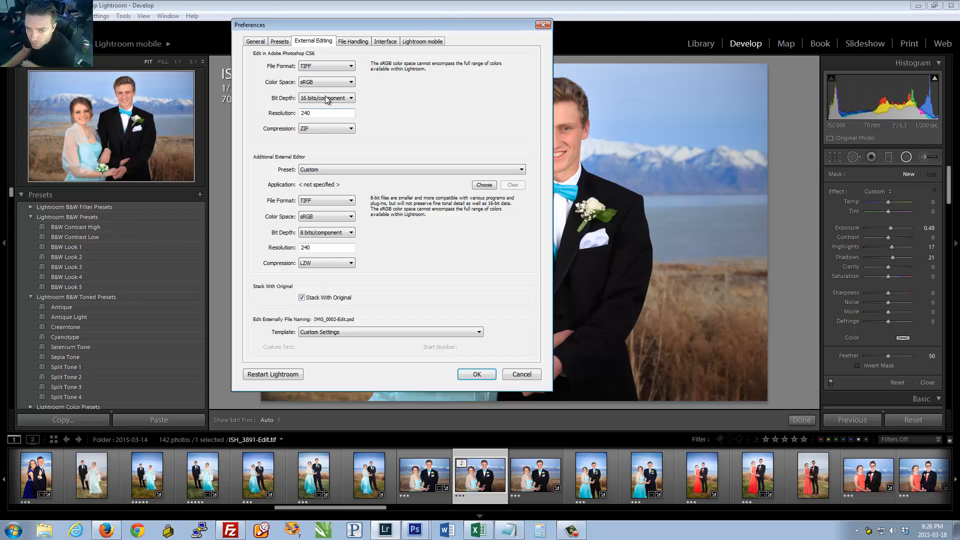
Step: Review the bit depth options, keep 16 bits/component, and close the preferences without applying changes
{"action": "left_click", "coordinate": [300, 100]}
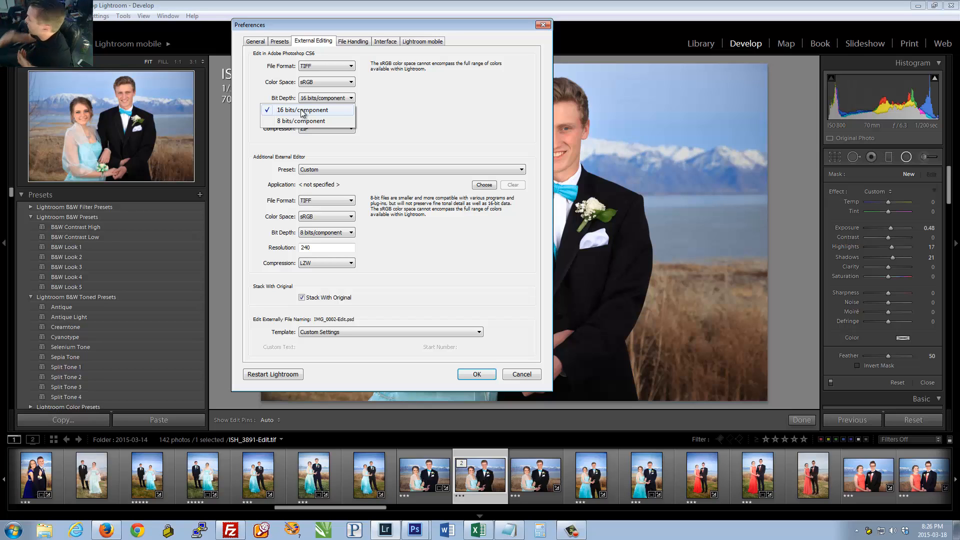
{"action": "left_click", "coordinate": [321, 112]}
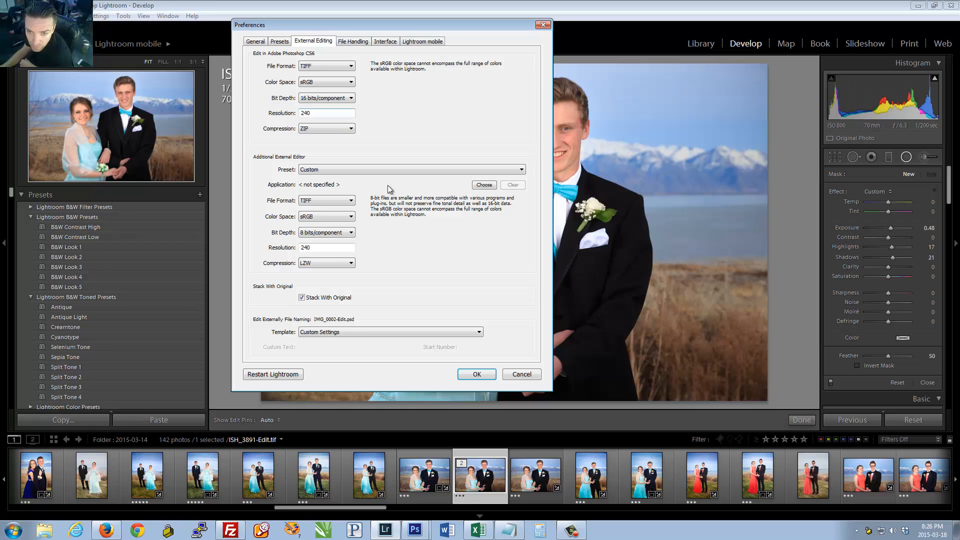
{"action": "left_click", "coordinate": [529, 377]}
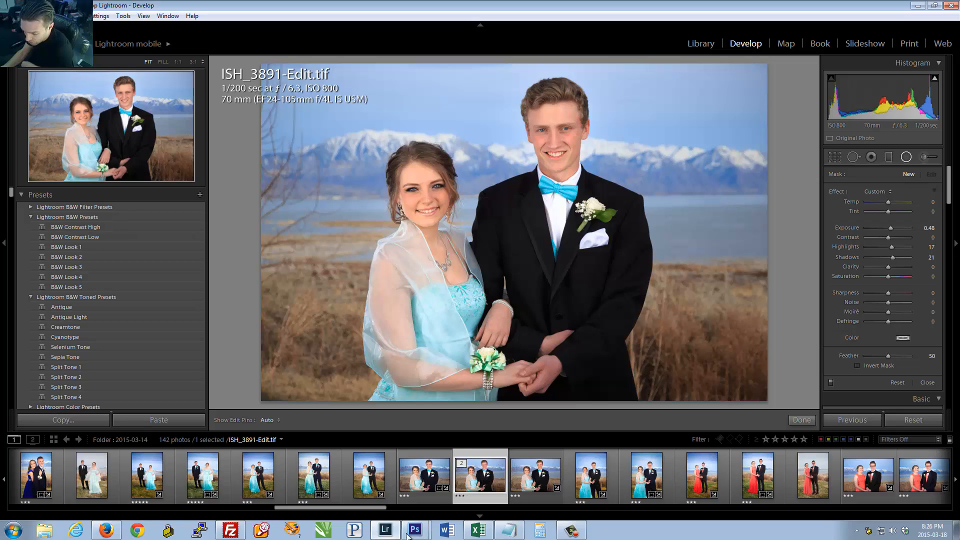
Step: Switch to Photoshop, paint a wavy green Brush stroke across the couple in ISH_3891-Edit.tif, and save the file
{"action": "mouse_move", "coordinate": [415, 529]}
{"action": "left_click", "coordinate": [419, 503]}
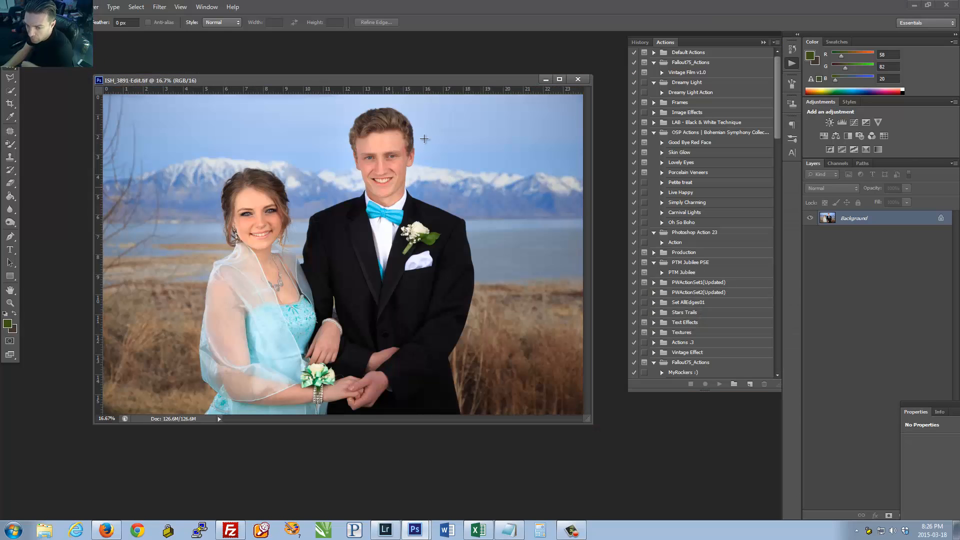
{"action": "left_click_drag", "start_coordinate": [401, 80], "coordinate": [411, 78]}
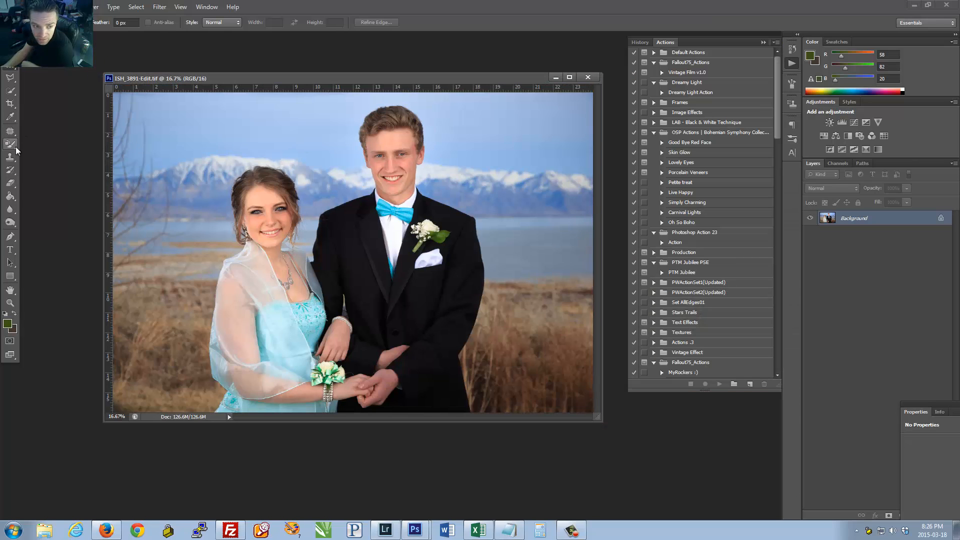
{"action": "left_click_drag", "start_coordinate": [14, 145], "coordinate": [44, 146]}
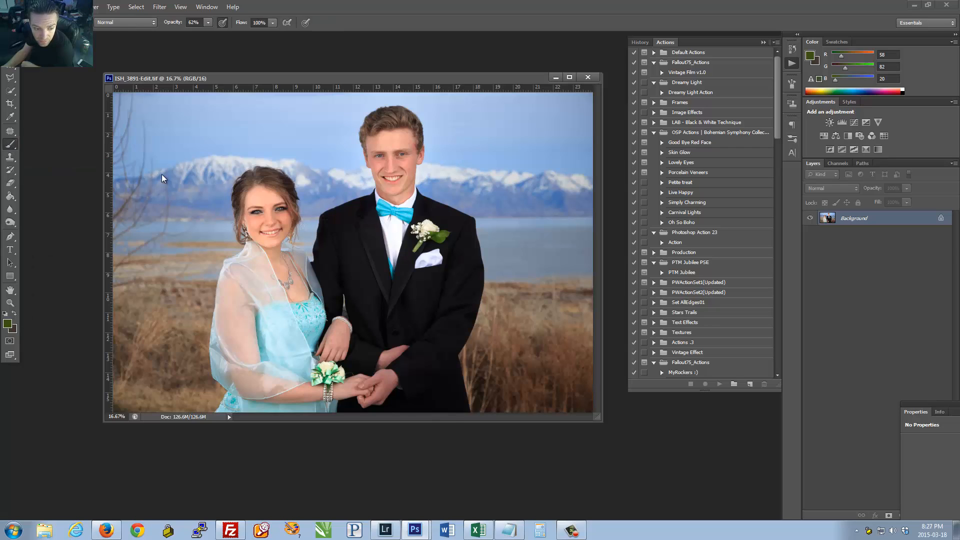
{"action": "mouse_move", "coordinate": [190, 130]}
{"action": "left_mouse_down"}
{"action": "mouse_move", "coordinate": [290, 164]}
{"action": "mouse_move", "coordinate": [426, 237]}
{"action": "mouse_move", "coordinate": [500, 316]}
{"action": "left_mouse_up"}
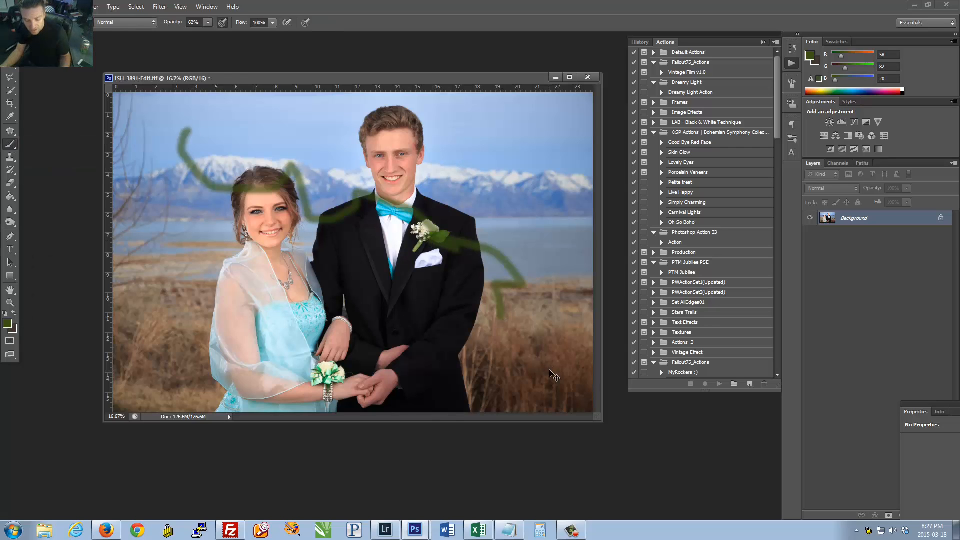
{"action": "key", "text": "ctrl+s"}
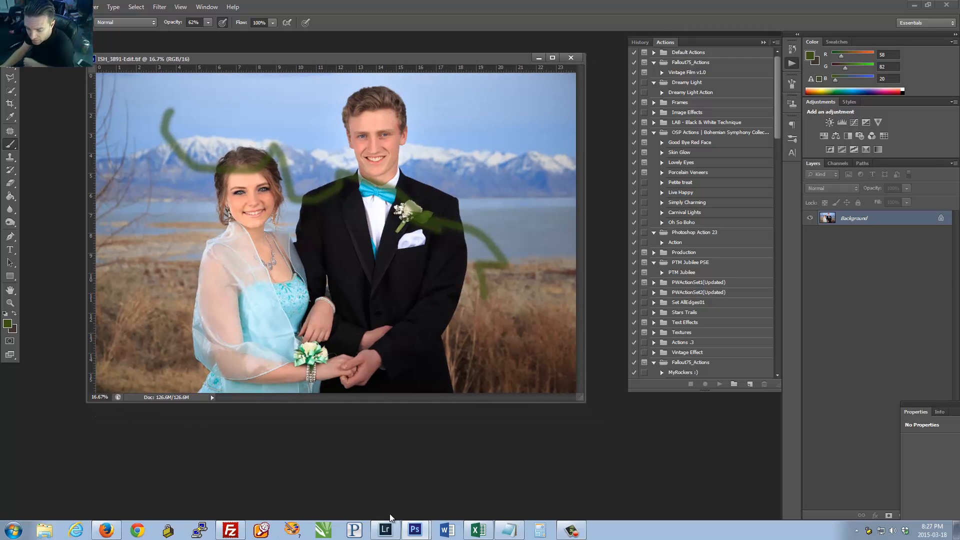
Step: Check the saved photo in Lightroom, and return to Photoshop to undo the brush stroke and save the file again
{"action": "left_click", "coordinate": [385, 529]}
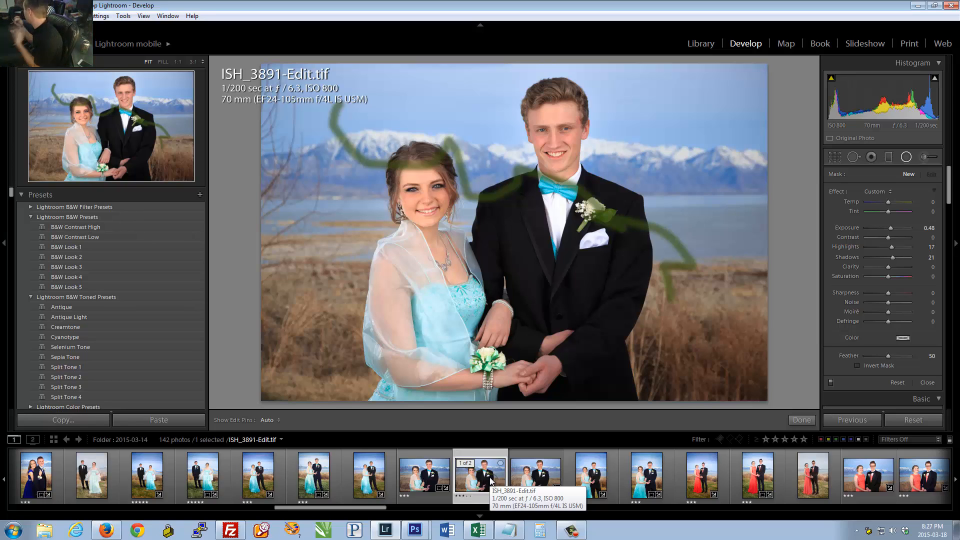
{"action": "left_click", "coordinate": [415, 530]}
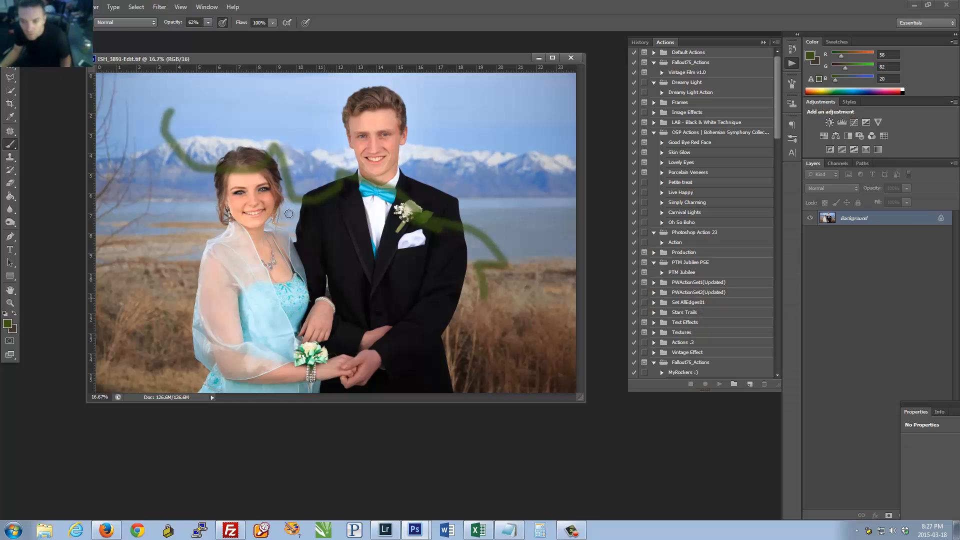
{"action": "key", "text": "ctrl+z"}
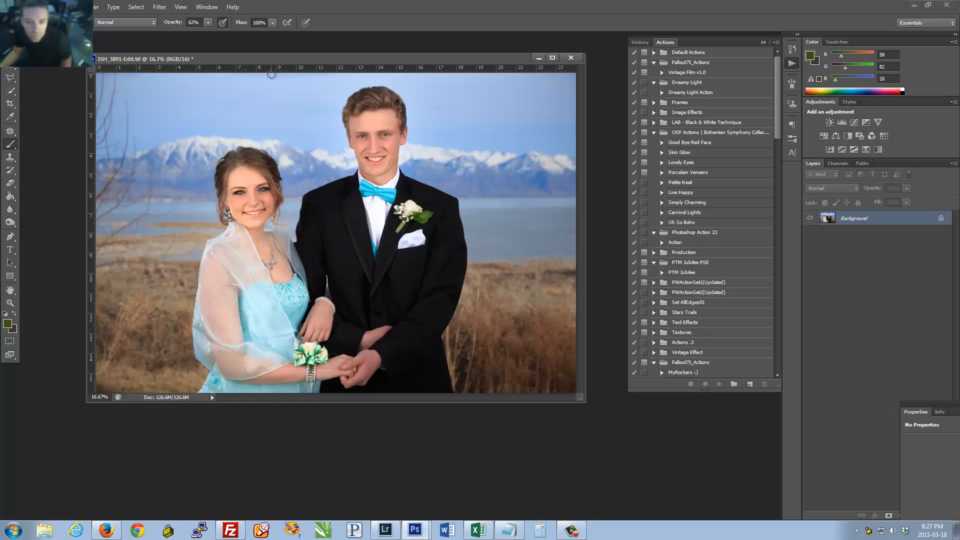
{"action": "key", "text": "ctrl+s"}
{"action": "left_click_drag", "start_coordinate": [263, 58], "coordinate": [287, 68]}
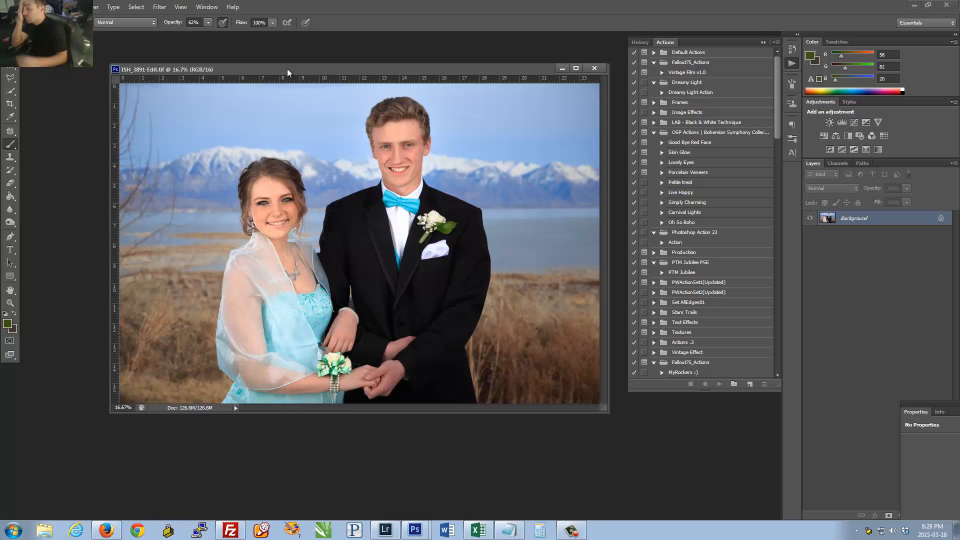
{"action": "left_click_drag", "start_coordinate": [283, 66], "coordinate": [287, 67]}
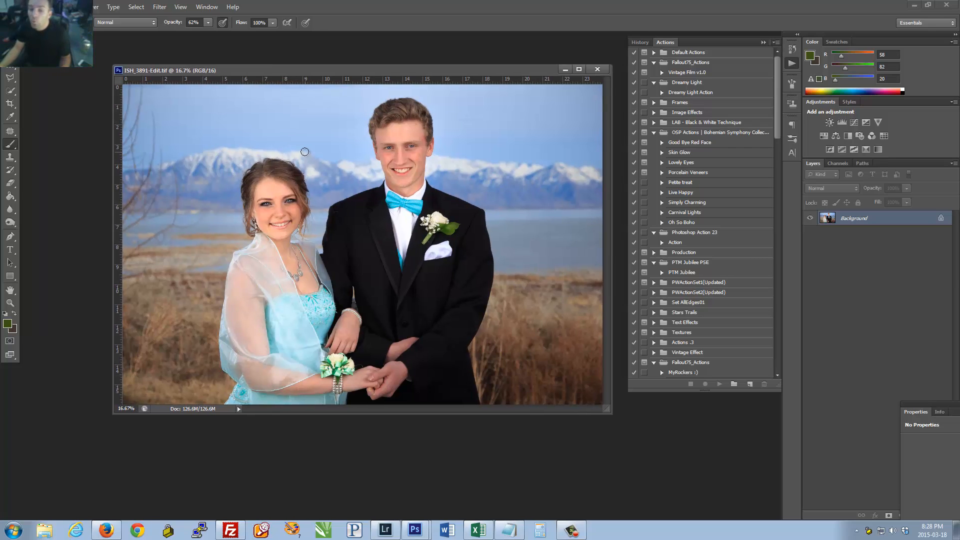
{"action": "left_click_drag", "start_coordinate": [385, 68], "coordinate": [369, 68]}
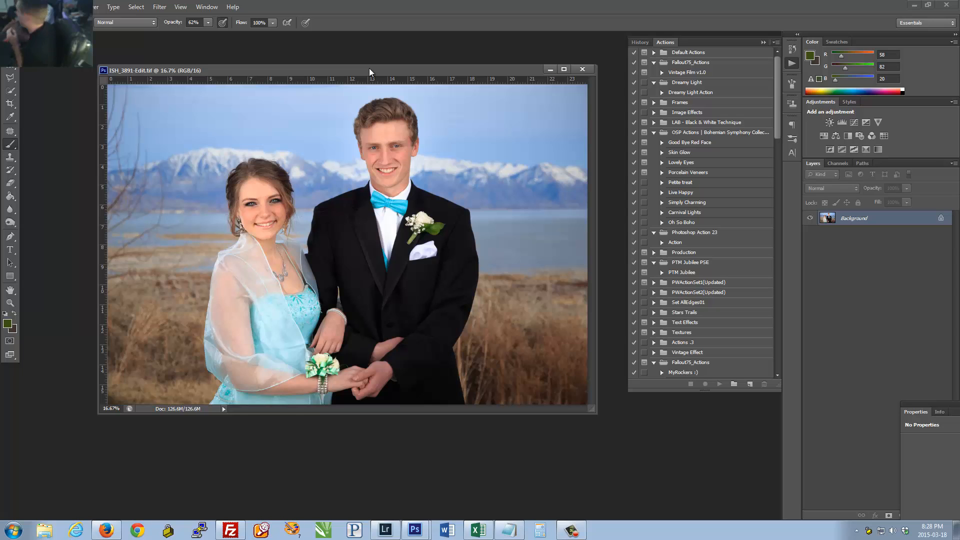
Step: Switch to Lightroom, select the original ISH_3891.CR2, and view the man's forehead at 1:1
{"action": "left_click", "coordinate": [385, 530]}
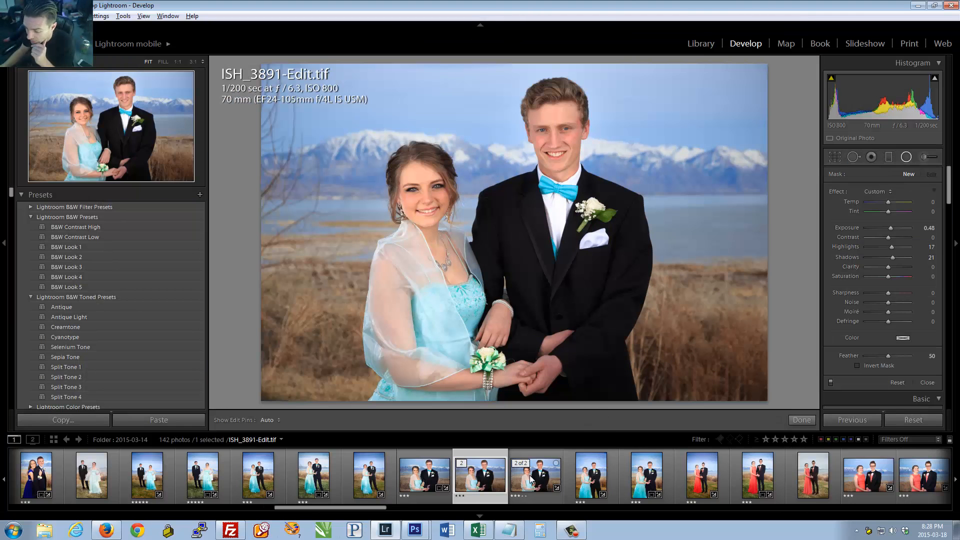
{"action": "left_click", "coordinate": [532, 479]}
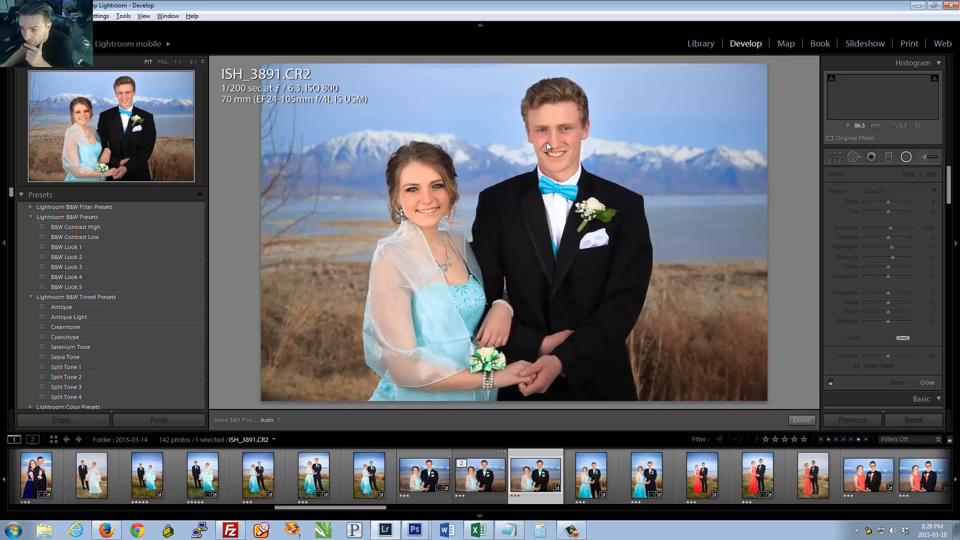
{"action": "left_click", "coordinate": [178, 62]}
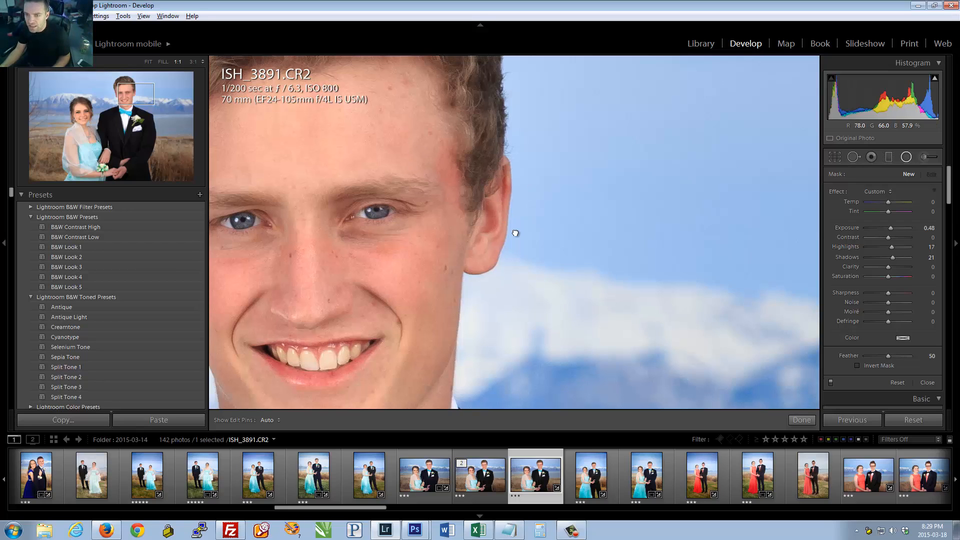
{"action": "left_click_drag", "start_coordinate": [405, 130], "coordinate": [516, 232]}
Step: Place a Spot Removal heal spot on the man's forehead, show the tool overlay, and move the spot slightly lower
{"action": "left_click", "coordinate": [853, 158]}
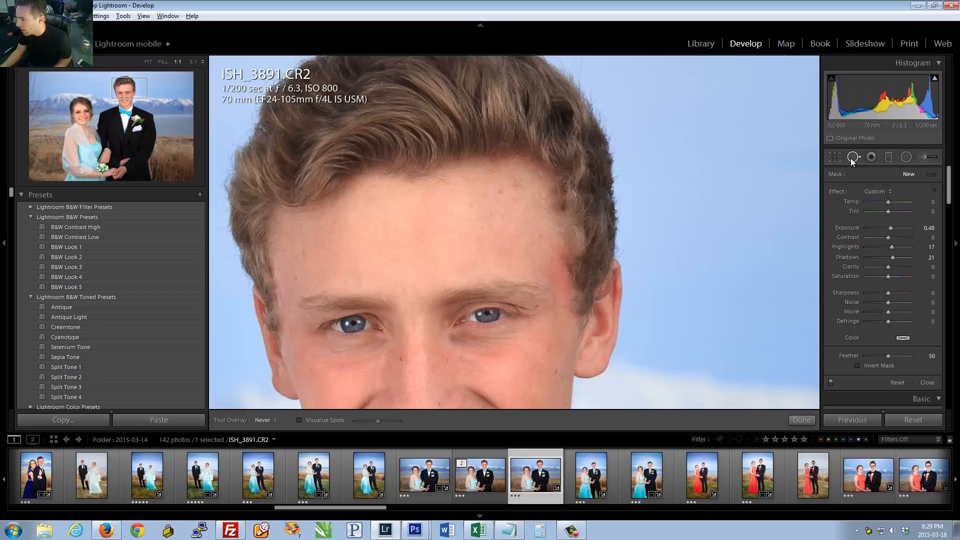
{"action": "left_click", "coordinate": [519, 189]}
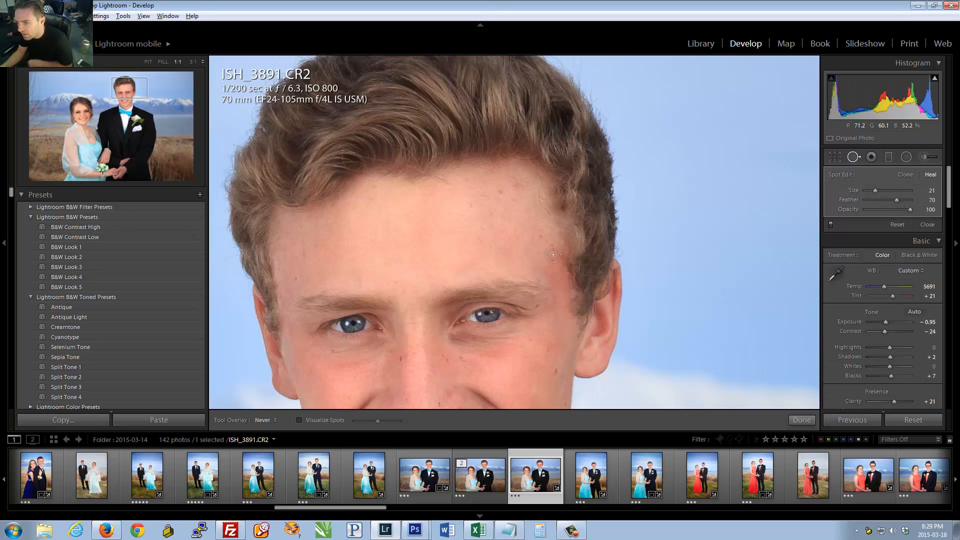
{"action": "key", "text": "h"}
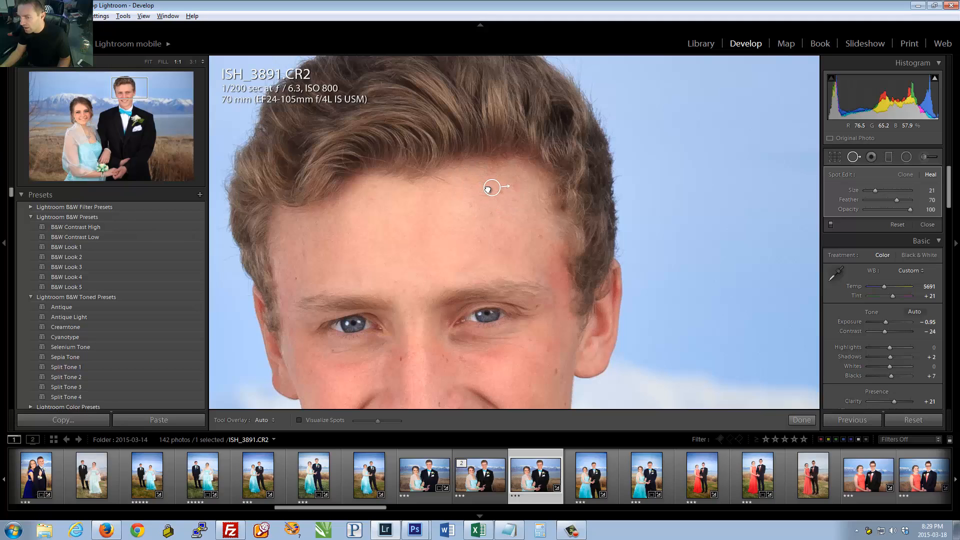
{"action": "left_click_drag", "start_coordinate": [486, 186], "coordinate": [504, 214]}
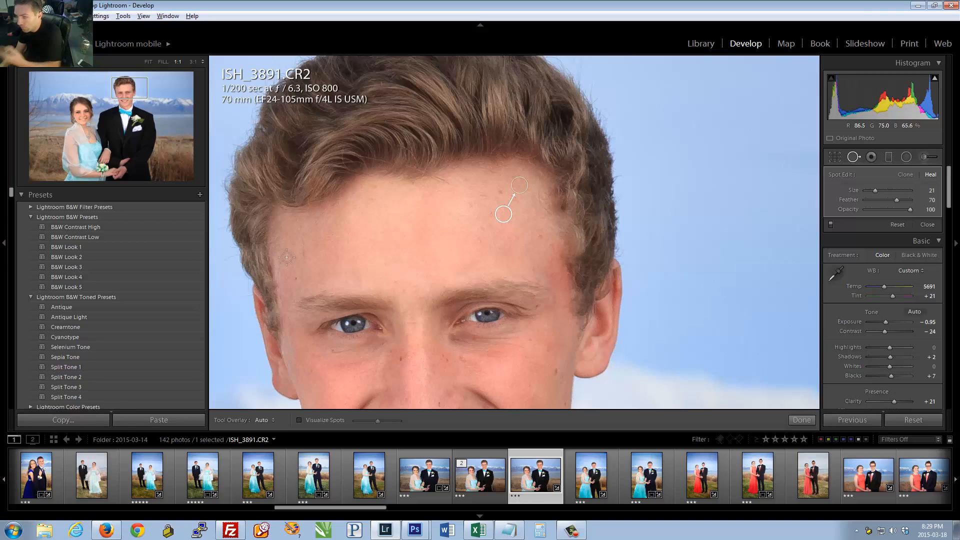
Step: Paint a Heal stroke over the blemishes on the outer side of the man's forehead and hide the tool overlay
{"action": "mouse_move", "coordinate": [296, 272]}
{"action": "left_mouse_down"}
{"action": "mouse_move", "coordinate": [307, 242]}
{"action": "mouse_move", "coordinate": [325, 230]}
{"action": "left_mouse_up"}
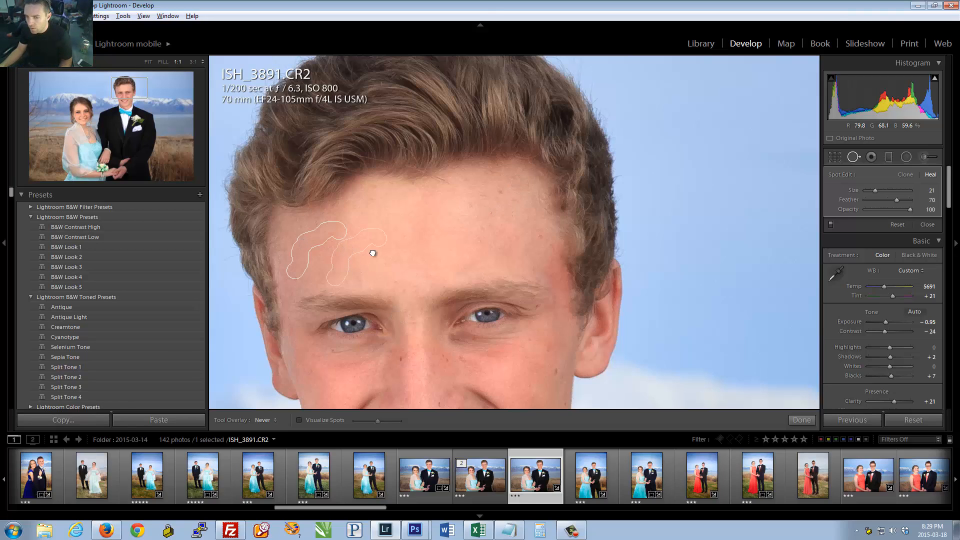
{"action": "key", "text": "h"}
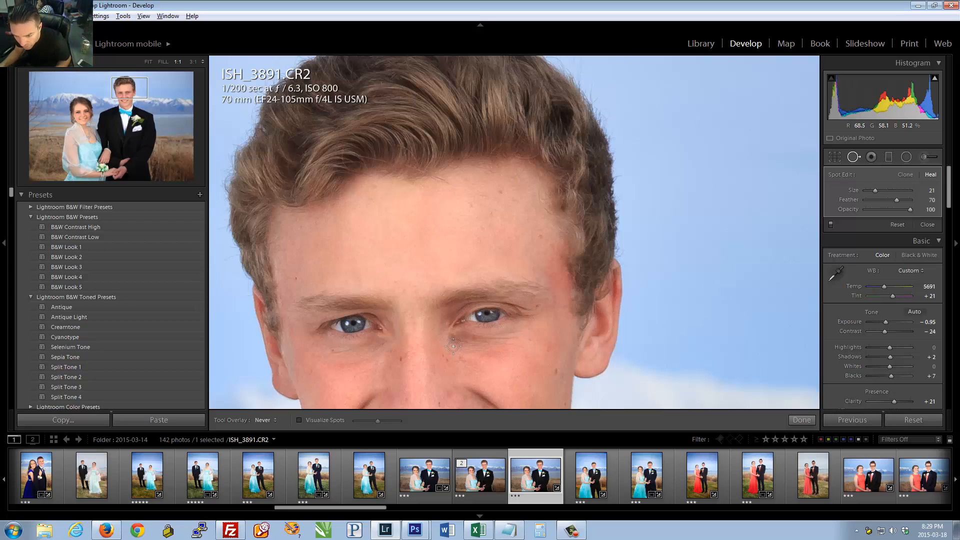
{"action": "key", "text": "b"}
{"action": "scroll", "coordinate": [436, 250], "scroll_direction": "down", "scroll_amount": 2}
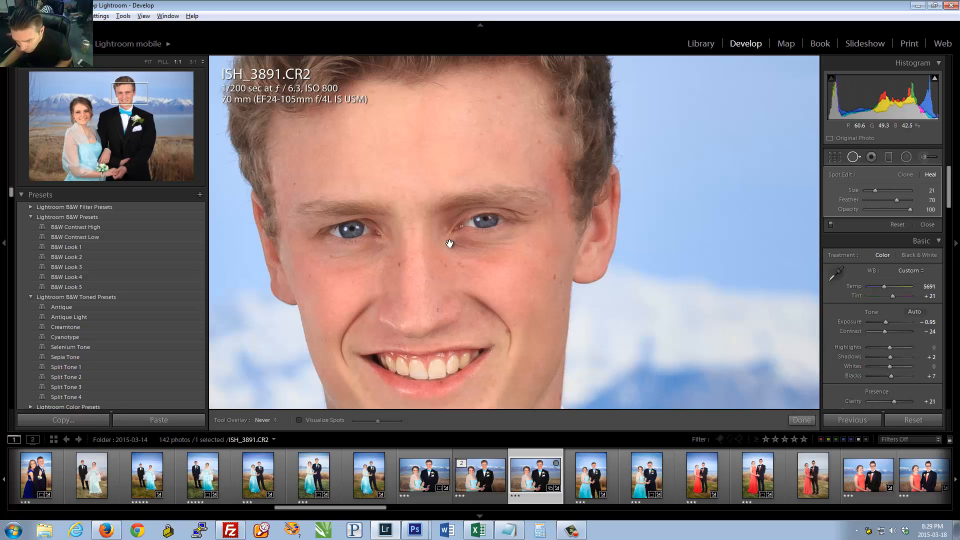
Step: Heal the area under the man's eye using his forehead as the source, and set the spot's opacity to 48
{"action": "left_click", "coordinate": [555, 277]}
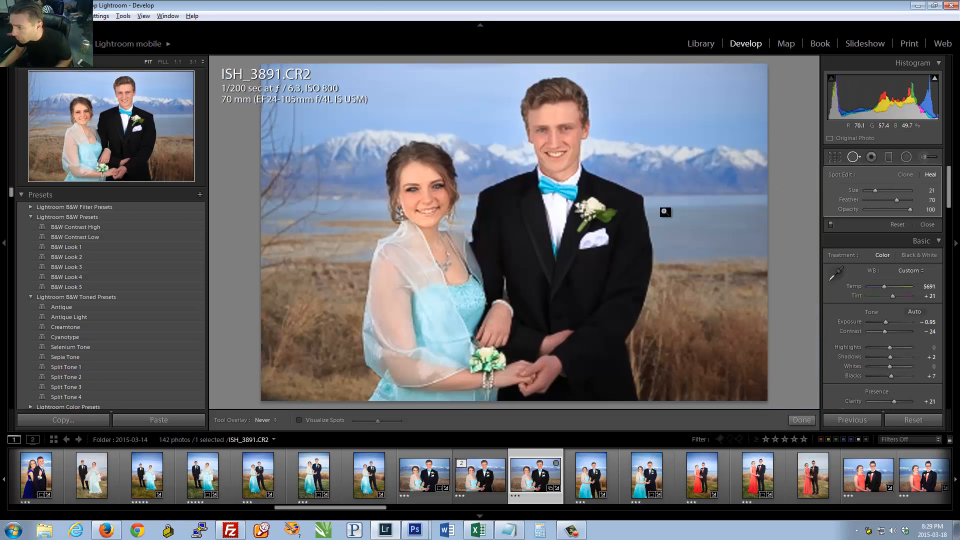
{"action": "left_click", "coordinate": [569, 158]}
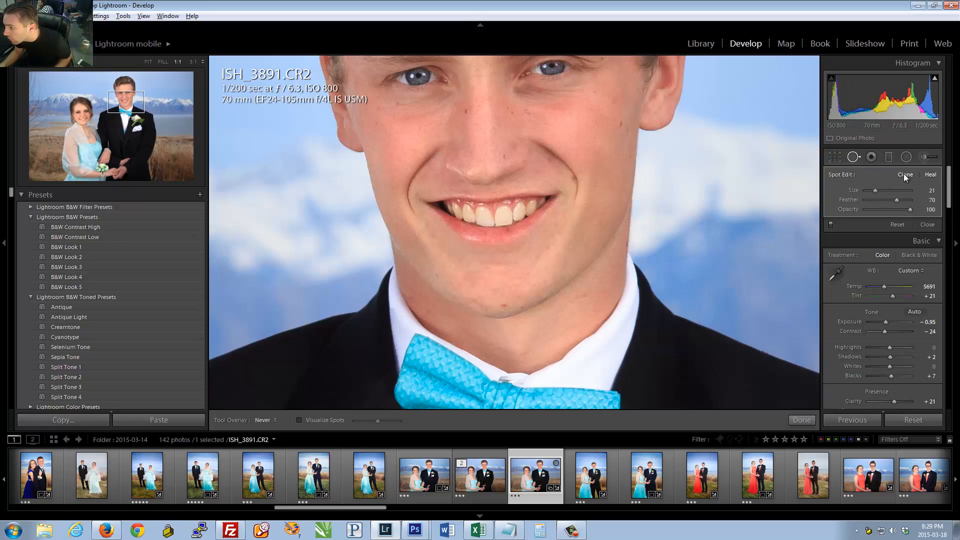
{"action": "left_click", "coordinate": [931, 176]}
{"action": "mouse_move", "coordinate": [509, 100]}
{"action": "left_mouse_down"}
{"action": "mouse_move", "coordinate": [491, 204]}
{"action": "mouse_move", "coordinate": [548, 203]}
{"action": "mouse_move", "coordinate": [510, 200]}
{"action": "mouse_move", "coordinate": [553, 221]}
{"action": "left_mouse_up"}
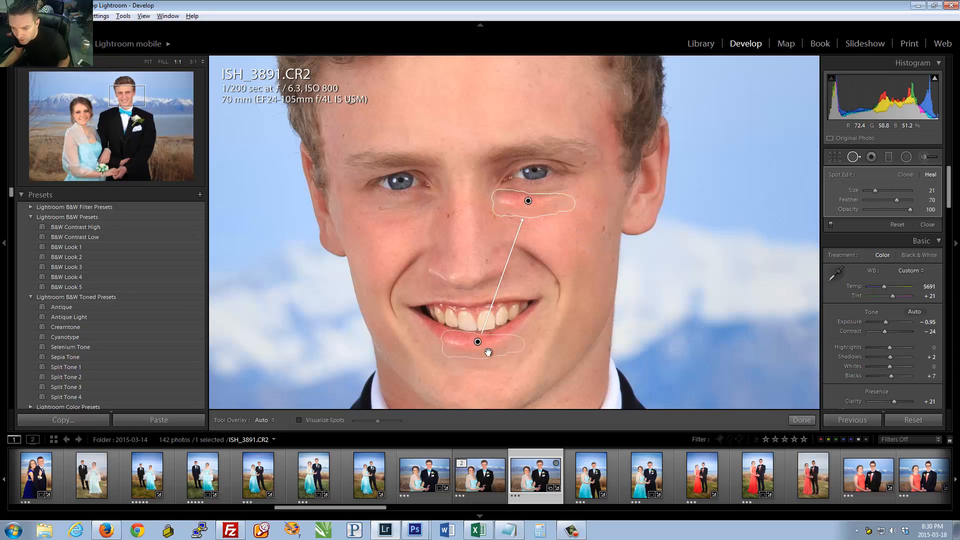
{"action": "mouse_move", "coordinate": [488, 350]}
{"action": "left_mouse_down"}
{"action": "mouse_move", "coordinate": [502, 135]}
{"action": "mouse_move", "coordinate": [474, 106]}
{"action": "left_mouse_up"}
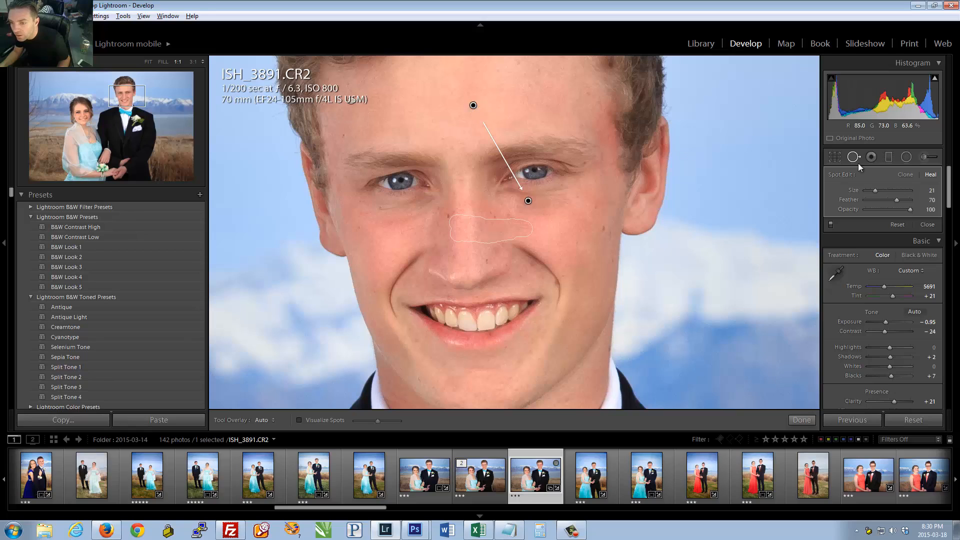
{"action": "left_click_drag", "start_coordinate": [888, 212], "coordinate": [883, 211]}
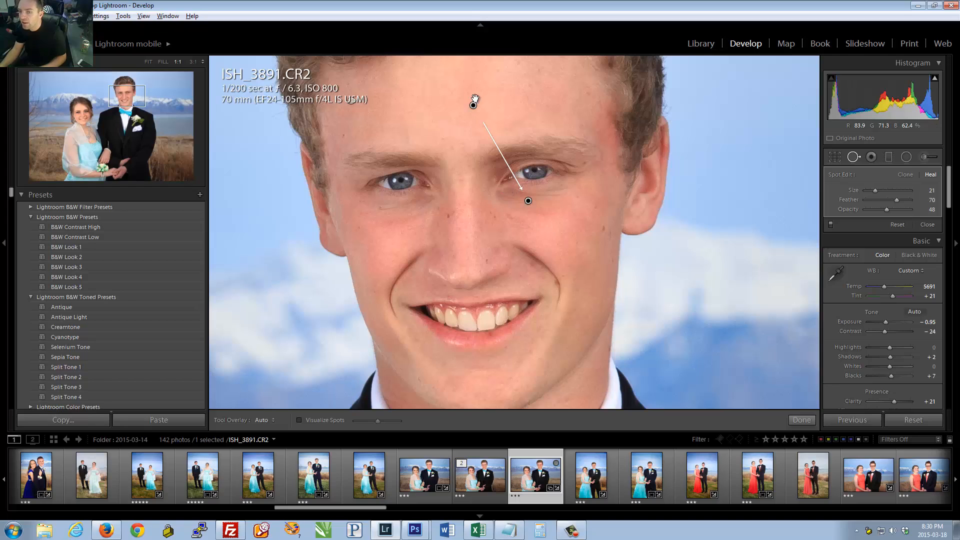
Step: Switch to Photoshop, close ISH_3891-Edit.tif, and return to Lightroom
{"action": "key", "text": "alt+Tab"}
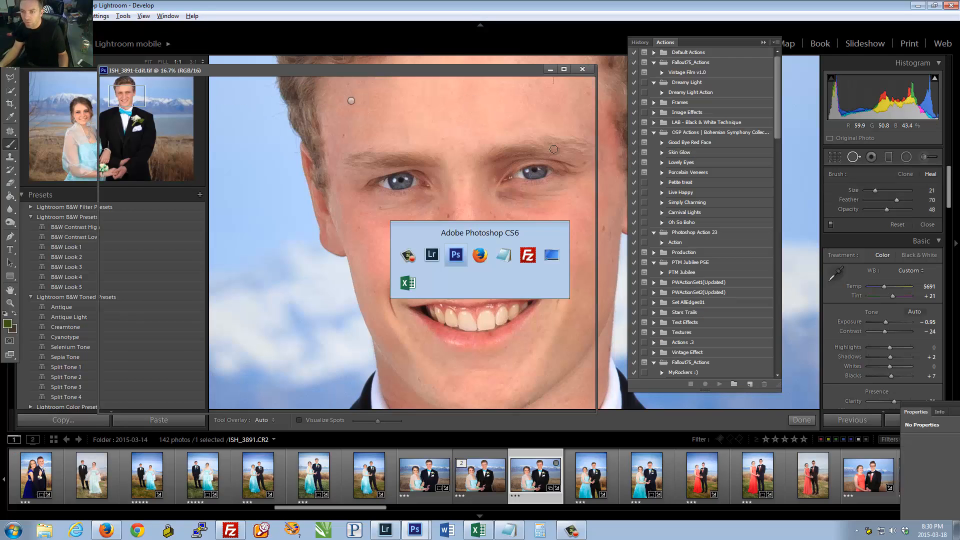
{"action": "left_click_drag", "start_coordinate": [391, 68], "coordinate": [382, 64]}
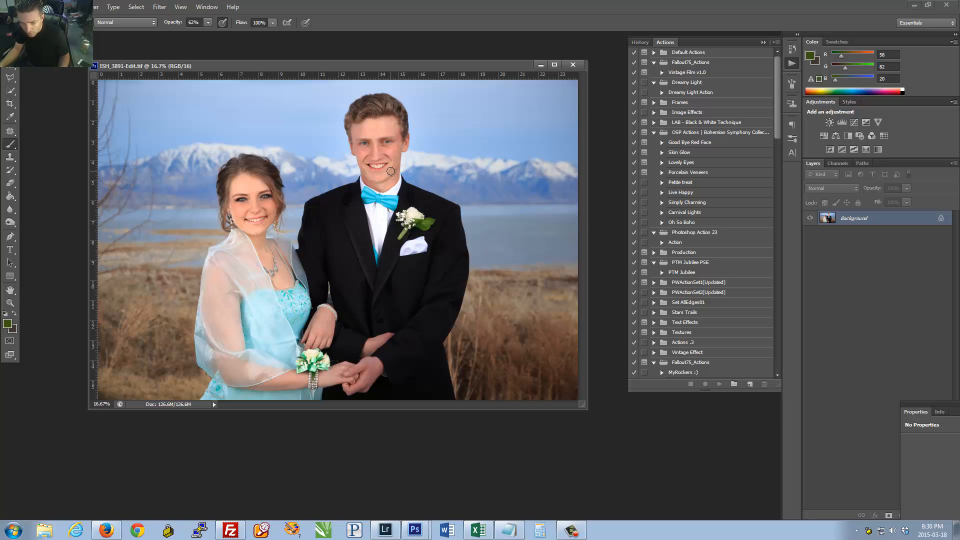
{"action": "left_click", "coordinate": [574, 65]}
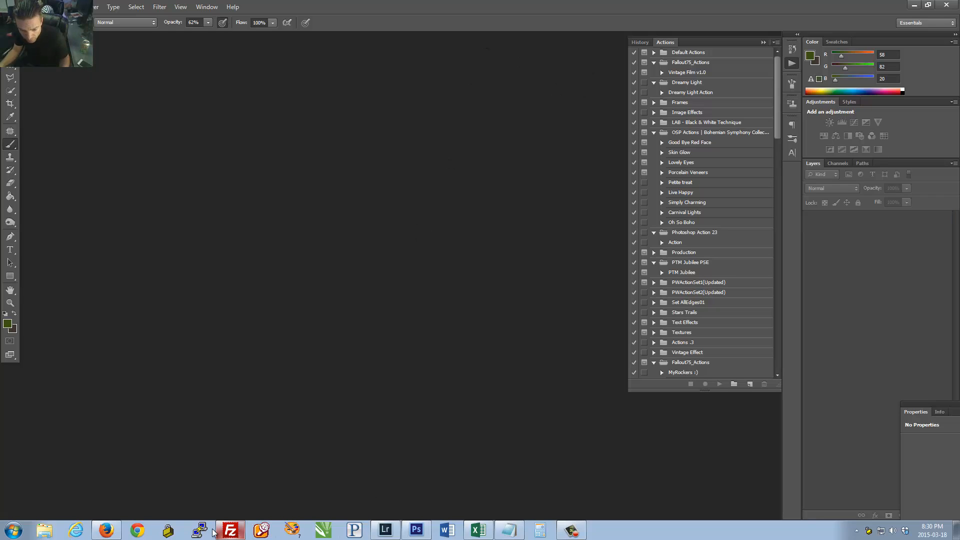
{"action": "left_click", "coordinate": [385, 530]}
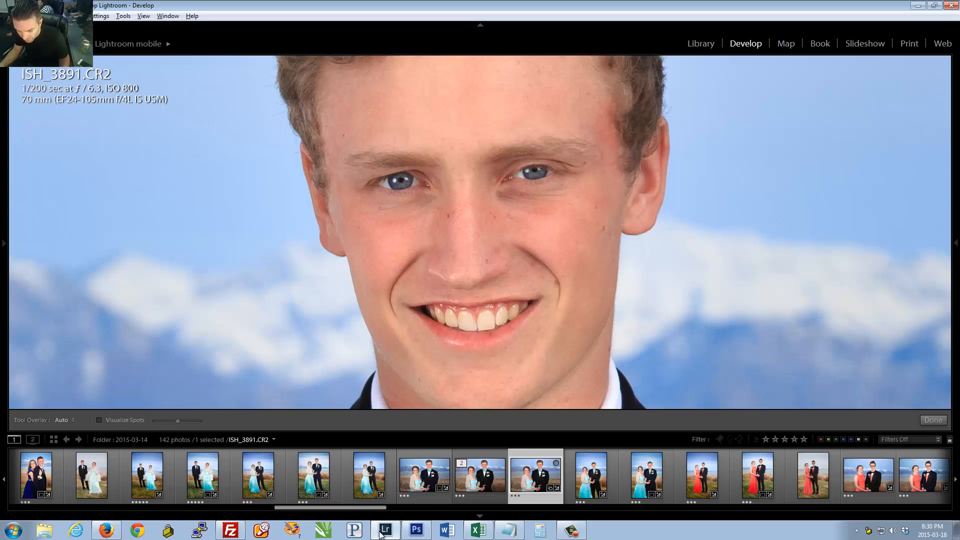
Step: Select ISH_3890.CR2, show it in the Library's Loupe view, and compare it with the neighboring ISH_3889.jpg
{"action": "left_click", "coordinate": [368, 480]}
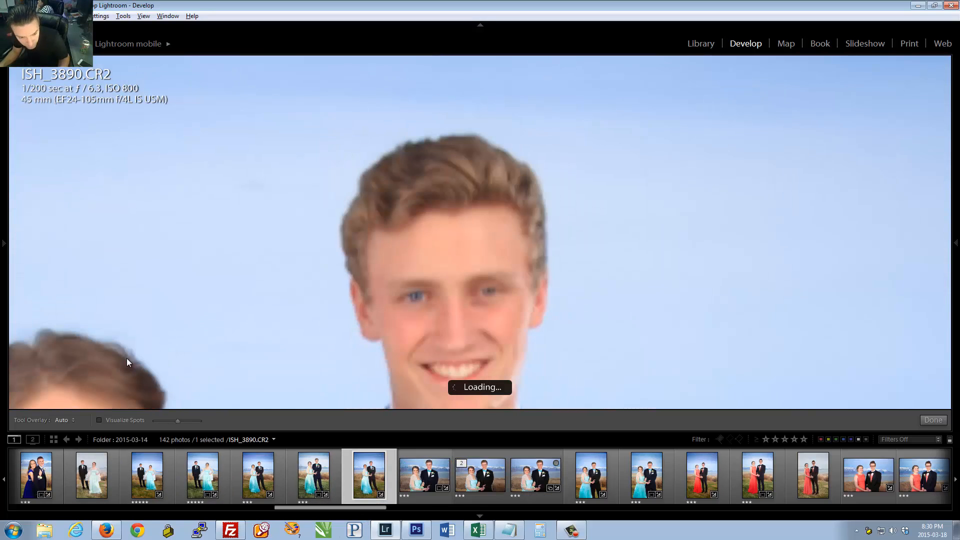
{"action": "left_click", "coordinate": [700, 43]}
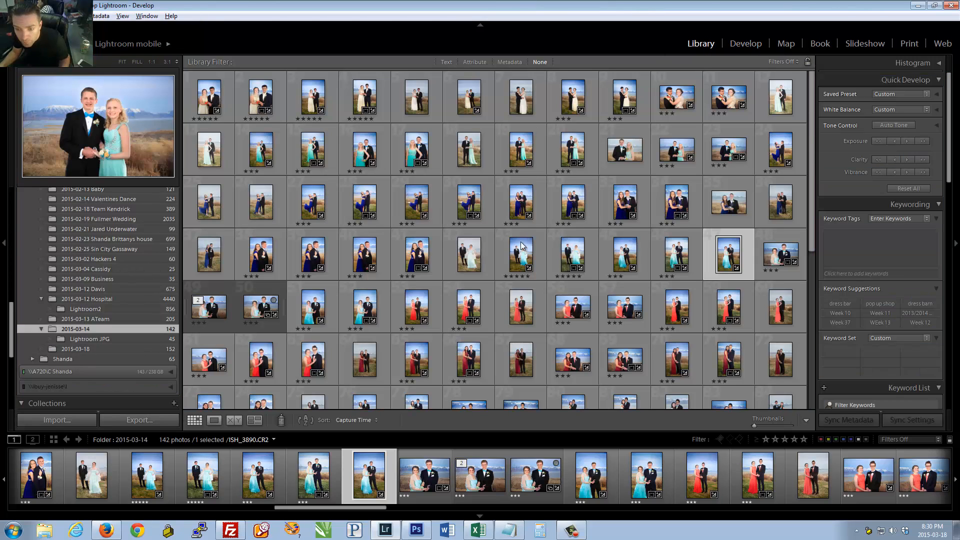
{"action": "key", "text": "e"}
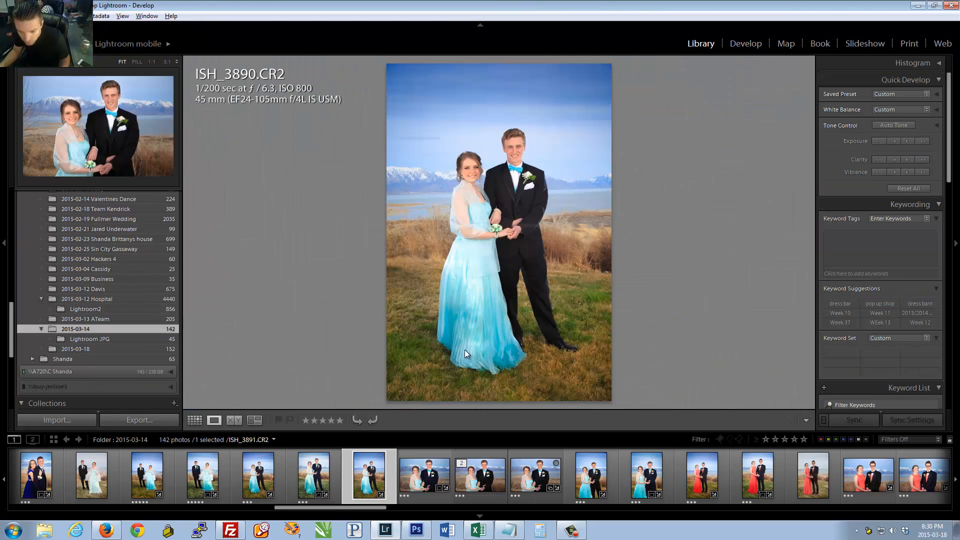
{"action": "key", "text": "Left"}
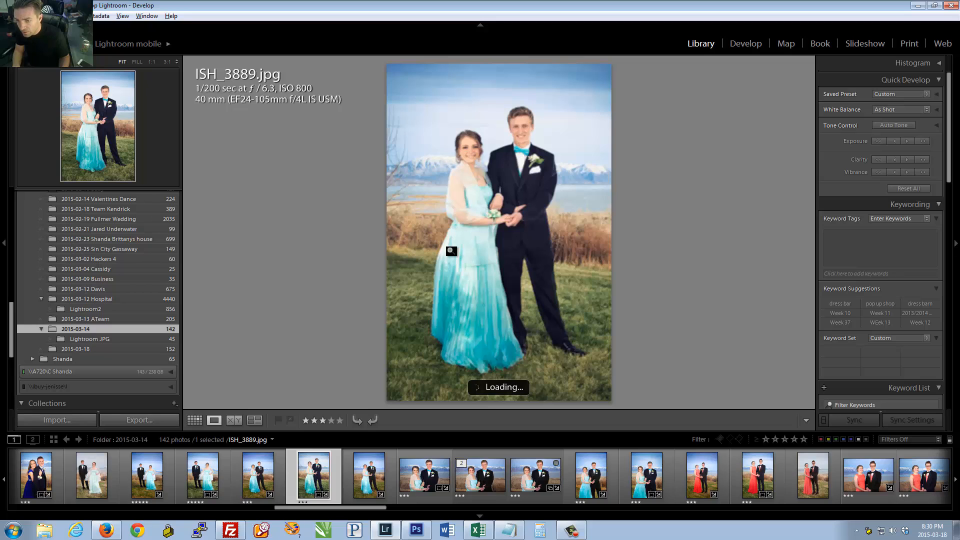
{"action": "key", "text": "Right"}
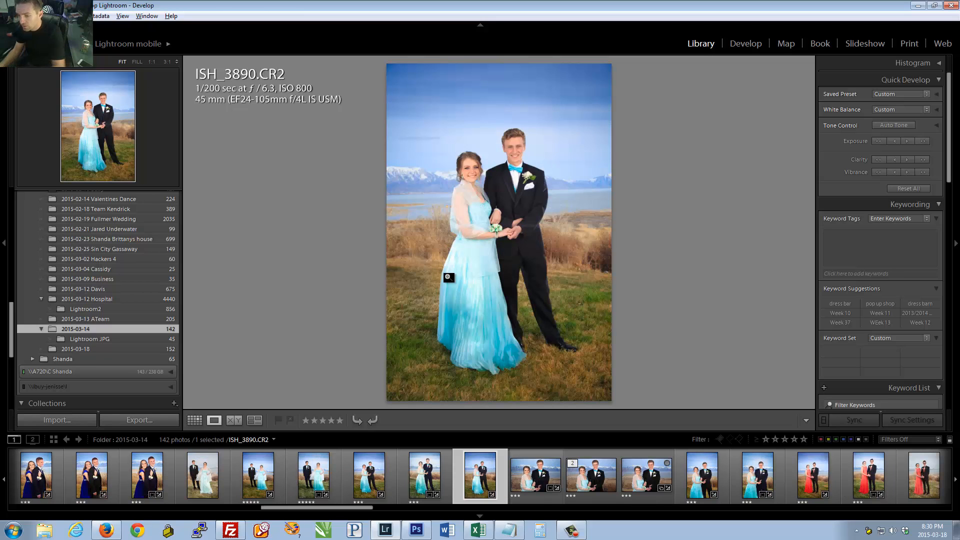
{"action": "key", "text": "Left"}
{"action": "key", "text": "Right"}
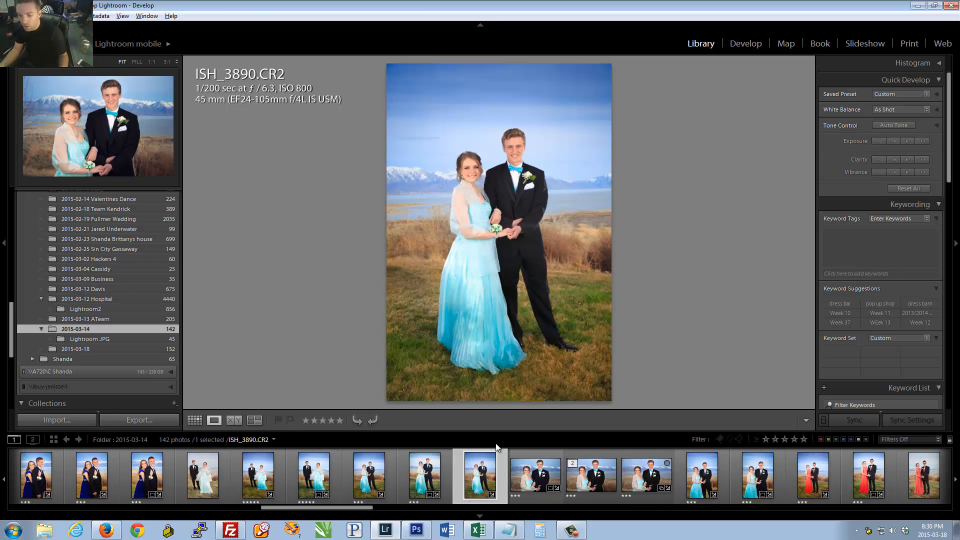
Step: Open ISH_3890.CR2 from Lightroom for editing in Photoshop, and move its document window toward the middle of the workspace
{"action": "right_click", "coordinate": [470, 210]}
{"action": "mouse_move", "coordinate": [531, 269]}
{"action": "left_click", "coordinate": [597, 271]}
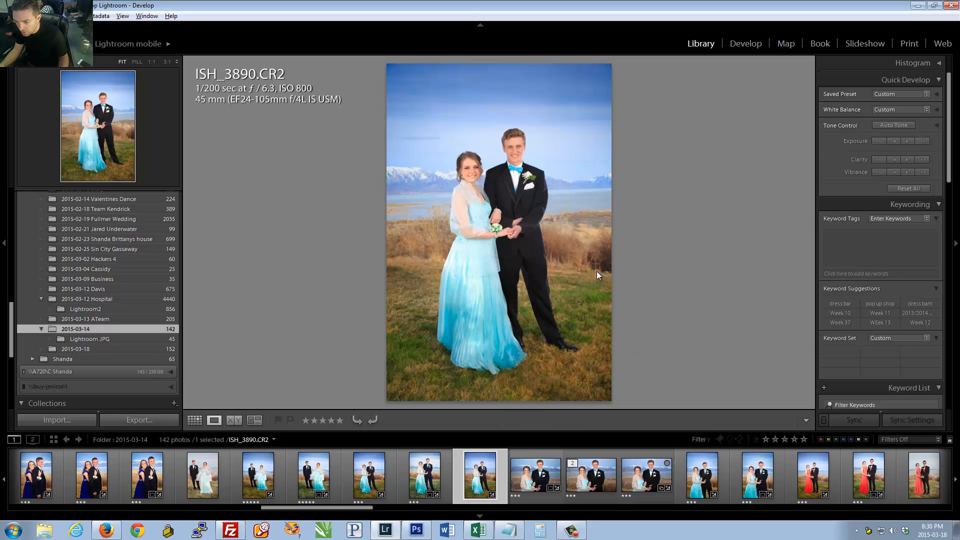
{"action": "left_click", "coordinate": [497, 281]}
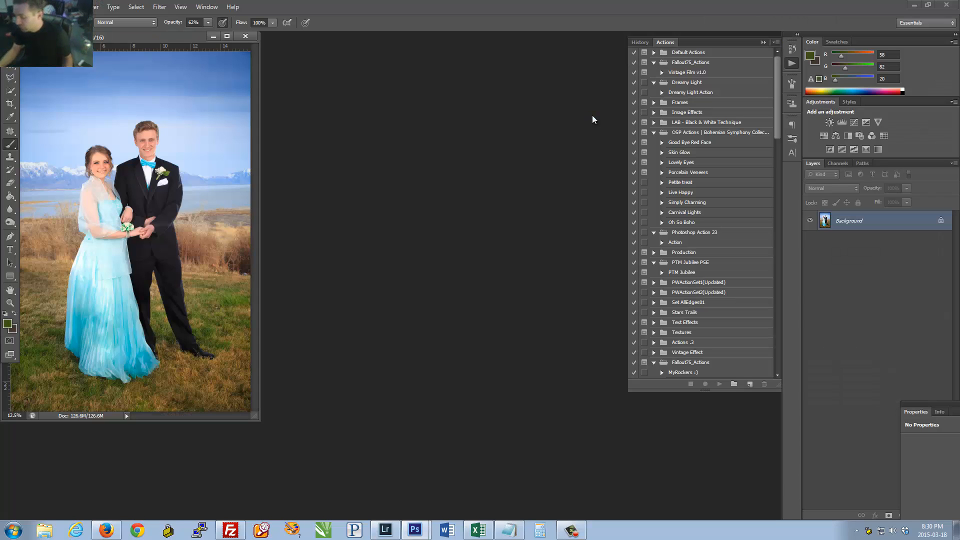
{"action": "left_click_drag", "start_coordinate": [131, 39], "coordinate": [382, 62]}
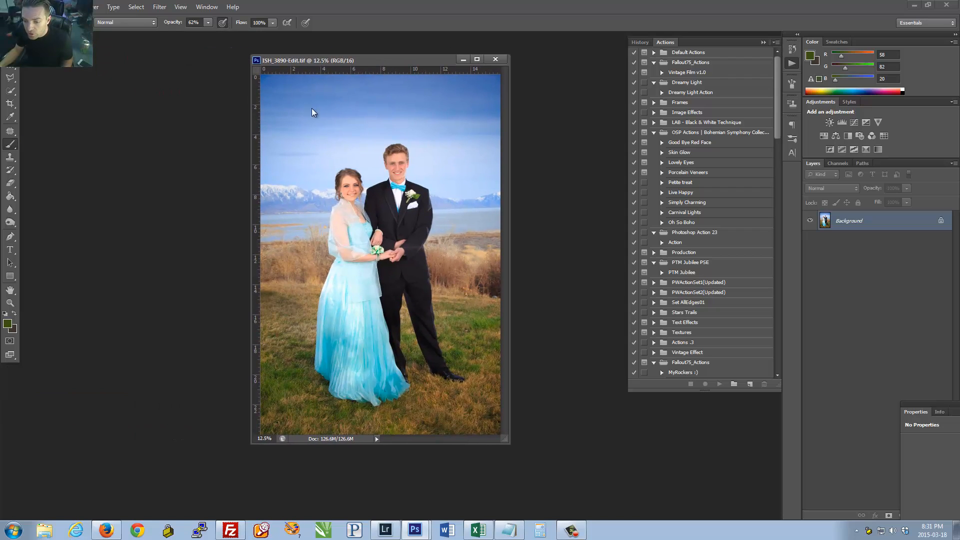
Step: Activate the Color Replacement Tool and reduce its brush to a small size suited to the man's face
{"action": "right_click", "coordinate": [16, 145]}
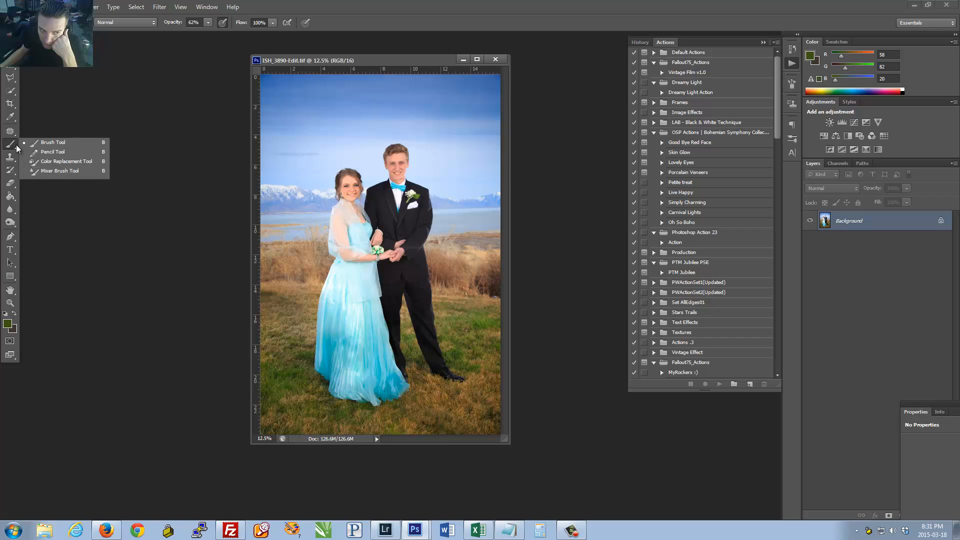
{"action": "left_click", "coordinate": [66, 160]}
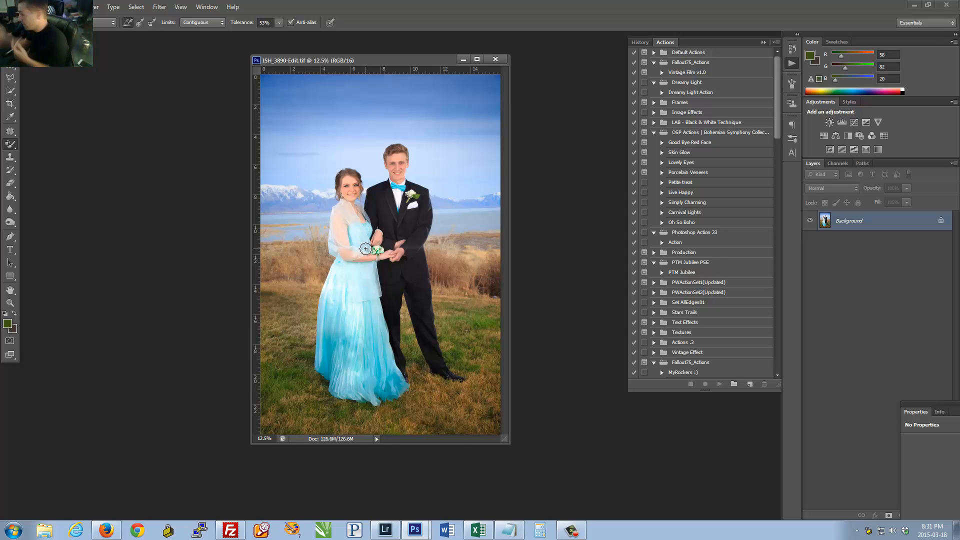
{"action": "left_click_drag", "start_coordinate": [409, 158], "coordinate": [513, 235]}
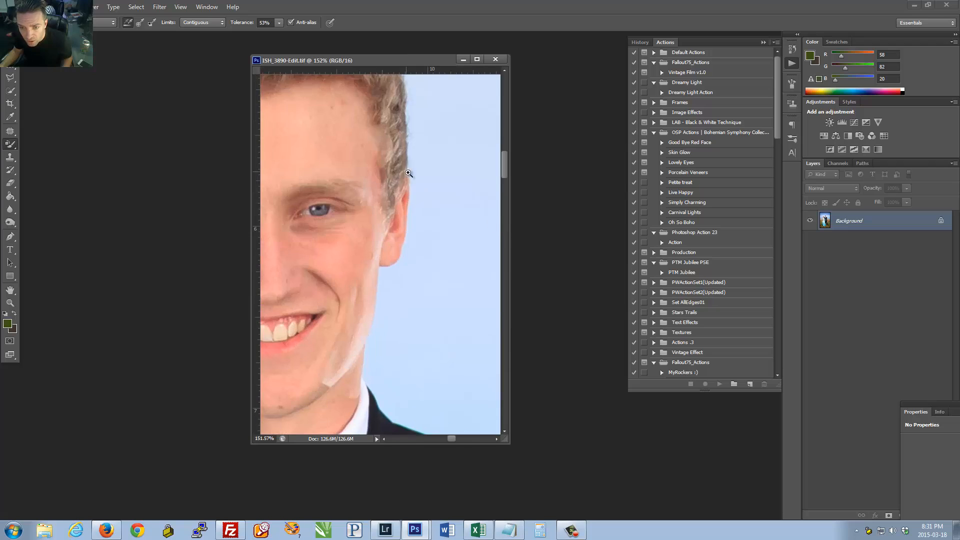
{"action": "left_click_drag", "start_coordinate": [443, 148], "coordinate": [502, 167]}
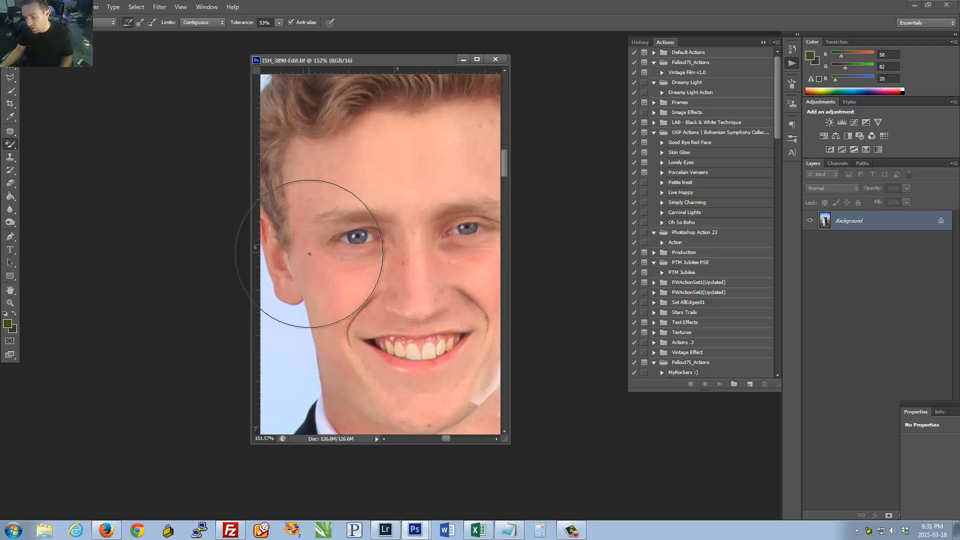
{"action": "key", "text": "bracketleft"}
{"action": "key", "text": "bracketleft"}
{"action": "key", "text": "bracketleft"}
{"action": "key", "text": "bracketleft"}
{"action": "key", "text": "bracketleft"}
{"action": "key", "text": "bracketleft"}
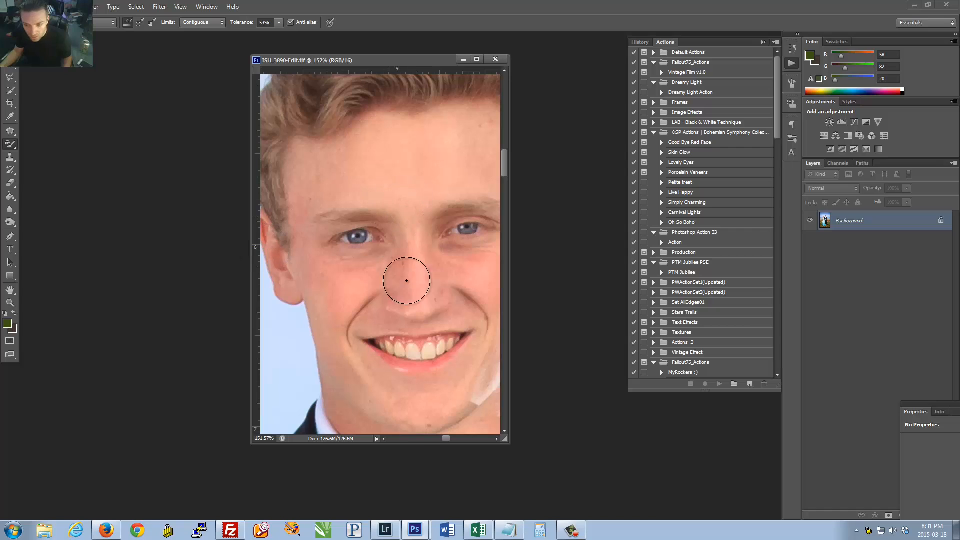
Step: Try painting the green foreground color over the man's forehead and eye with Color Replacement, and revert the file
{"action": "left_click_drag", "start_coordinate": [414, 193], "coordinate": [346, 253]}
{"action": "left_click_drag", "start_coordinate": [358, 169], "coordinate": [380, 210]}
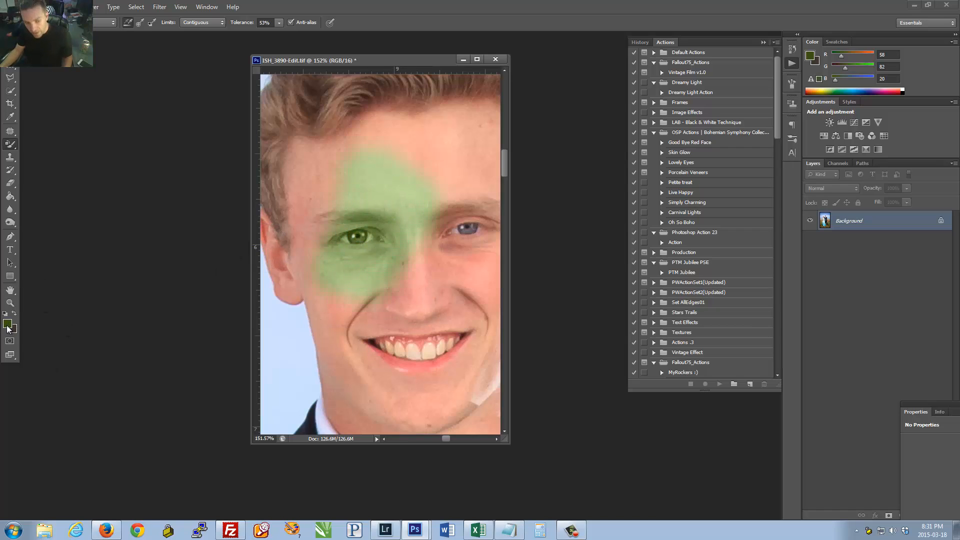
{"action": "key", "text": "F12"}
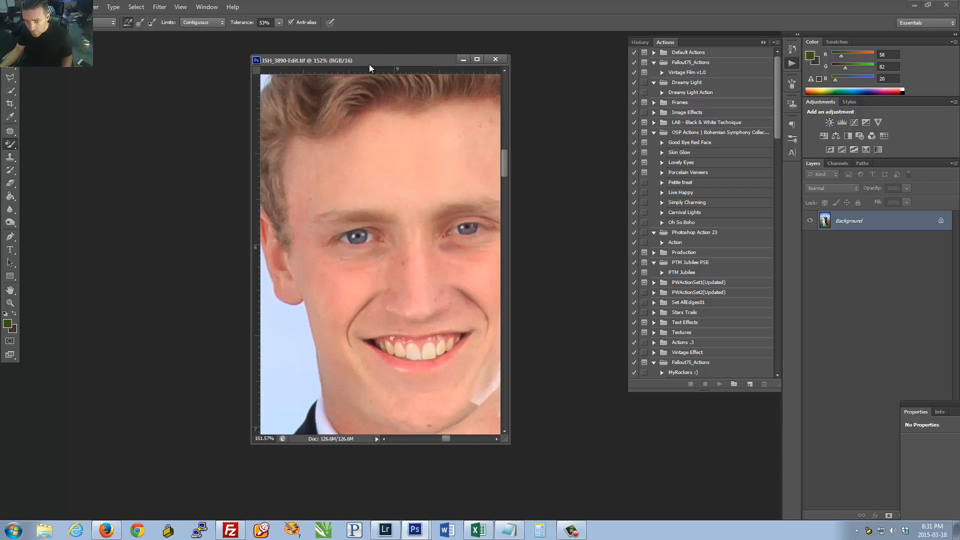
{"action": "left_click_drag", "start_coordinate": [369, 64], "coordinate": [391, 64]}
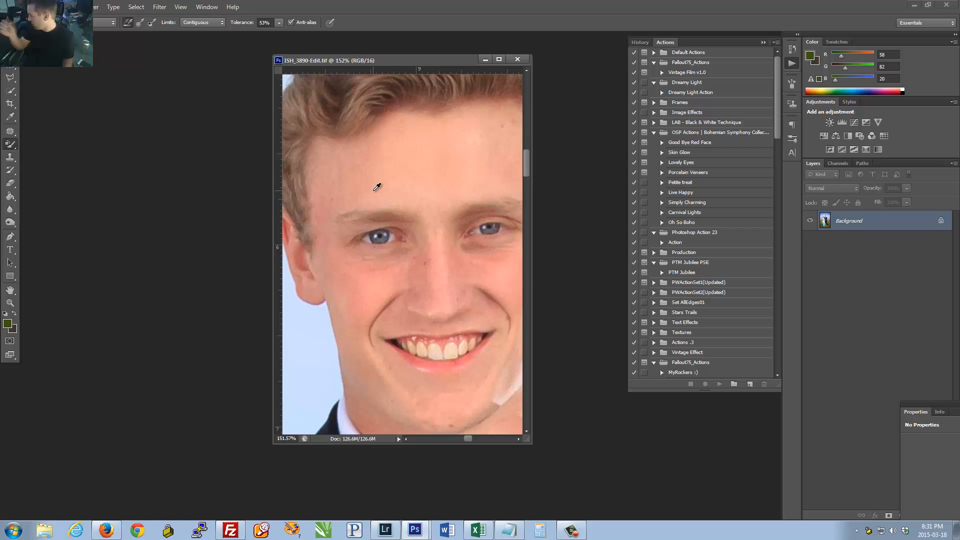
Step: Sample the skin tone on the man's forehead, shrink the brush further, and recolor the reddish skin at his temple
{"action": "left_click", "coordinate": [343, 191], "text": "alt"}
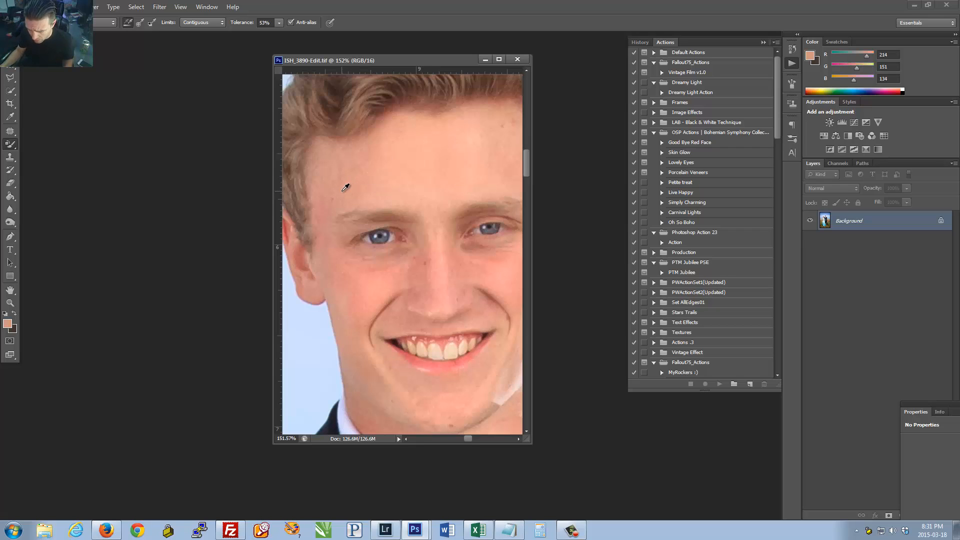
{"action": "key", "text": "bracketleft"}
{"action": "key", "text": "bracketleft"}
{"action": "key", "text": "bracketleft"}
{"action": "key", "text": "bracketleft"}
{"action": "key", "text": "bracketleft"}
{"action": "key", "text": "bracketleft"}
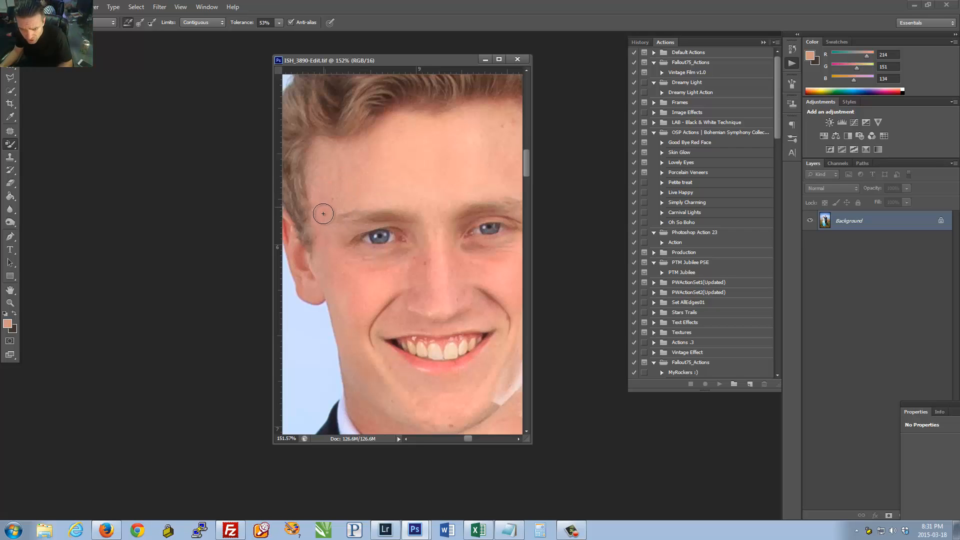
{"action": "left_click_drag", "start_coordinate": [325, 215], "coordinate": [322, 212]}
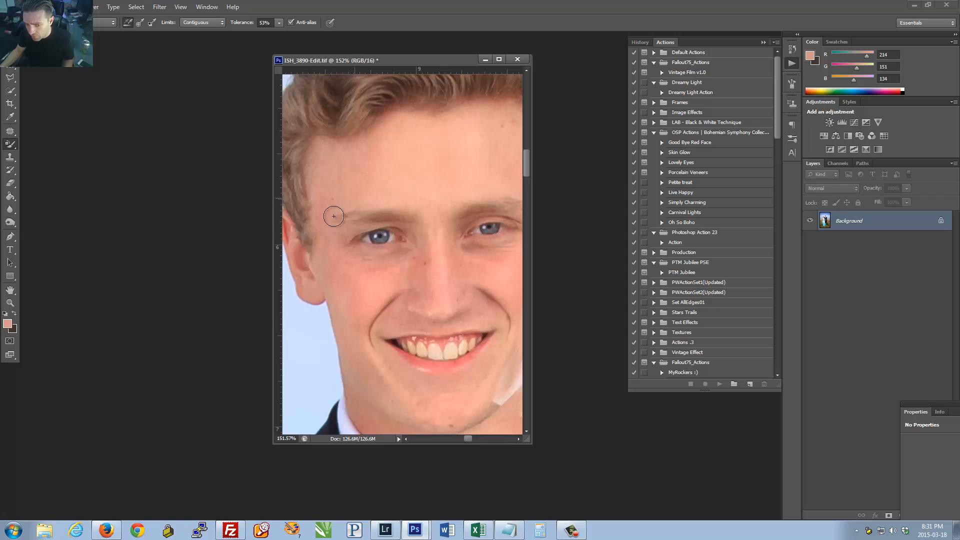
Step: Duplicate the Background layer as "Background copy" and bring the man's whole face and bow tie into view
{"action": "right_click", "coordinate": [905, 225]}
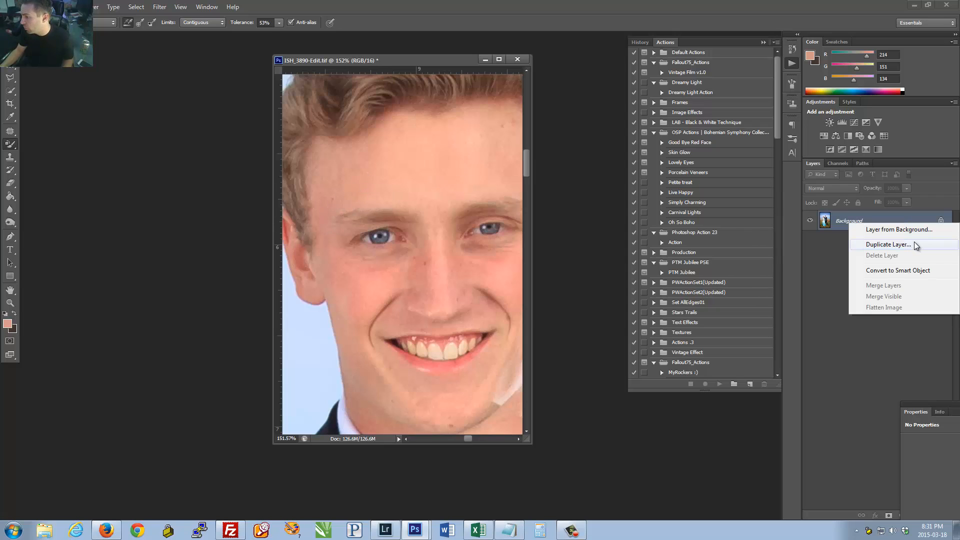
{"action": "left_click", "coordinate": [914, 244]}
{"action": "key", "text": "Return"}
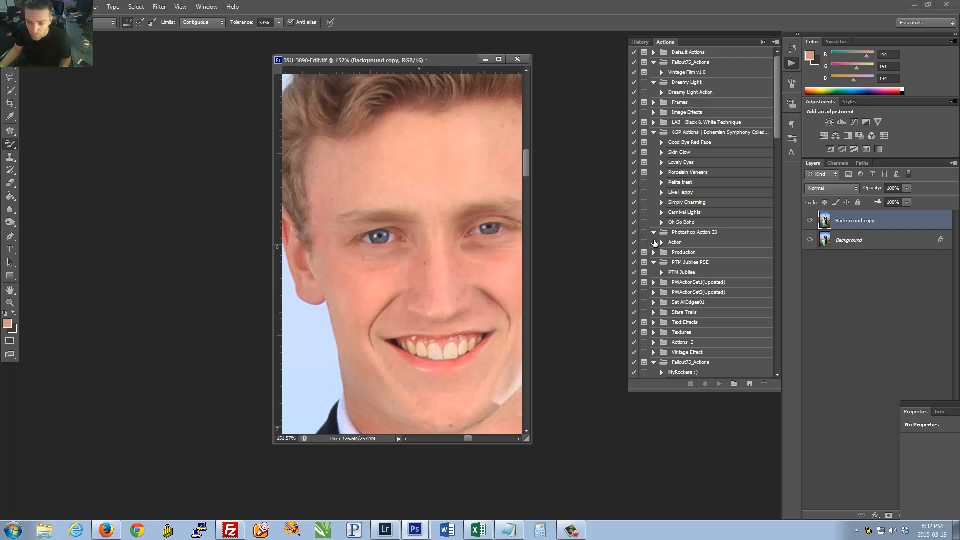
{"action": "mouse_move", "coordinate": [392, 251]}
{"action": "left_mouse_down"}
{"action": "mouse_move", "coordinate": [355, 184]}
{"action": "mouse_move", "coordinate": [366, 208]}
{"action": "left_mouse_up"}
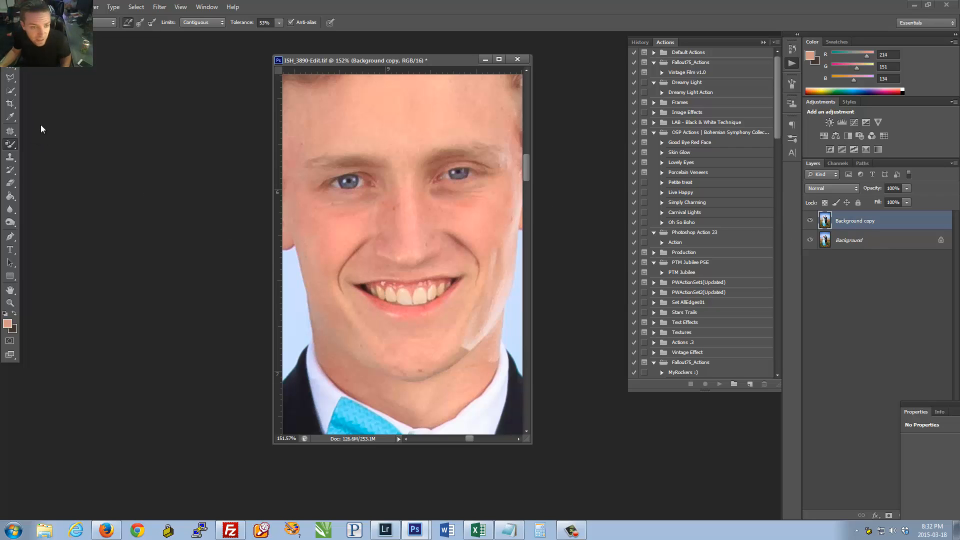
Step: Activate the Spot Healing Brush, try painting out the smile line beside the man's mouth, and undo both strokes
{"action": "left_click", "coordinate": [10, 131]}
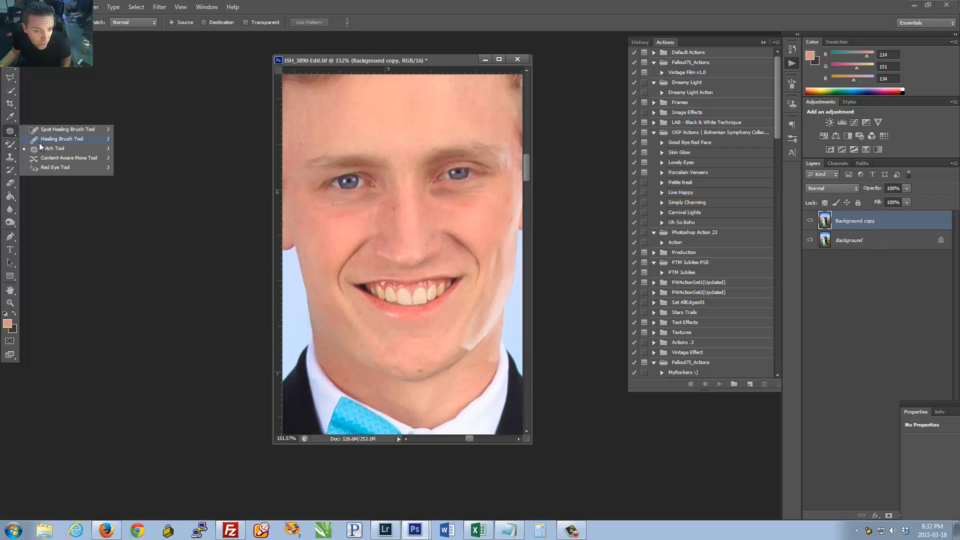
{"action": "left_click", "coordinate": [9, 133]}
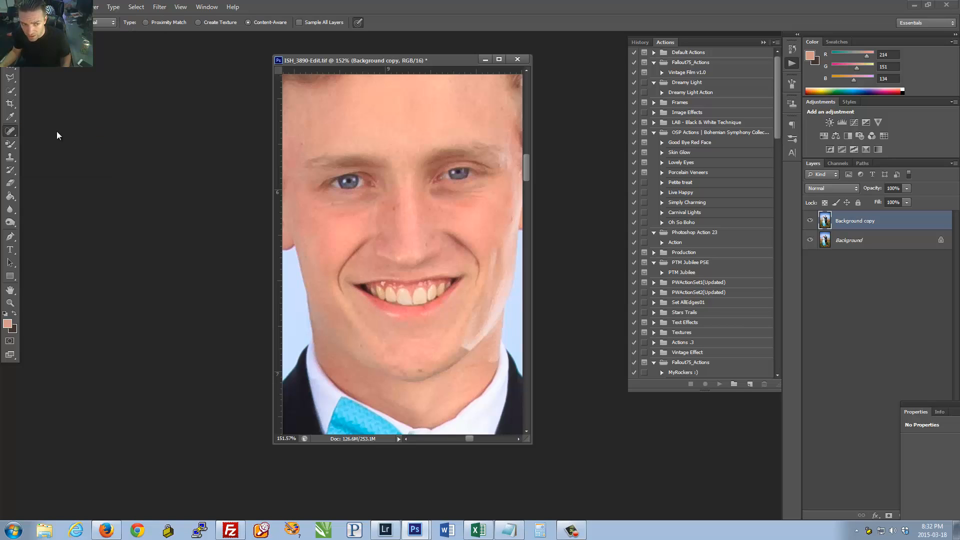
{"action": "left_click", "coordinate": [55, 130]}
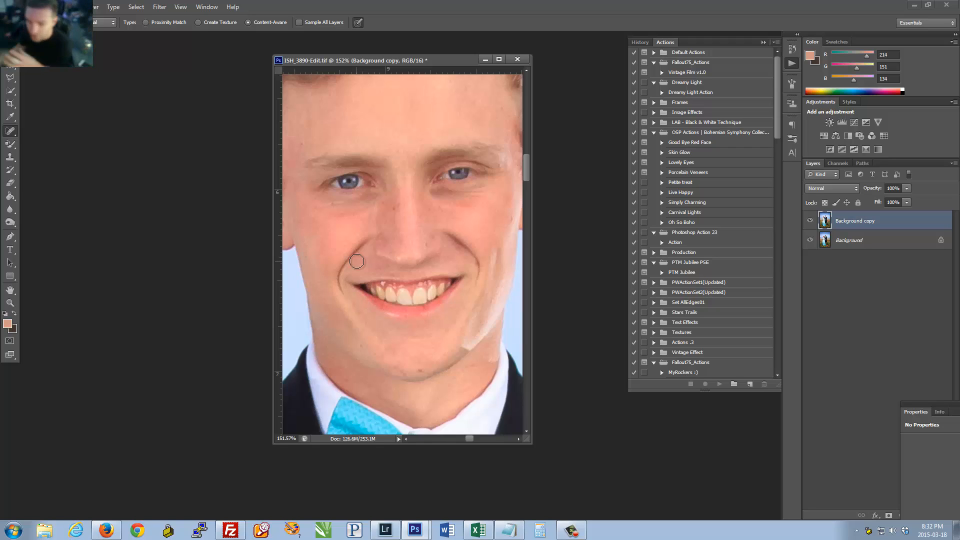
{"action": "right_click", "coordinate": [11, 132]}
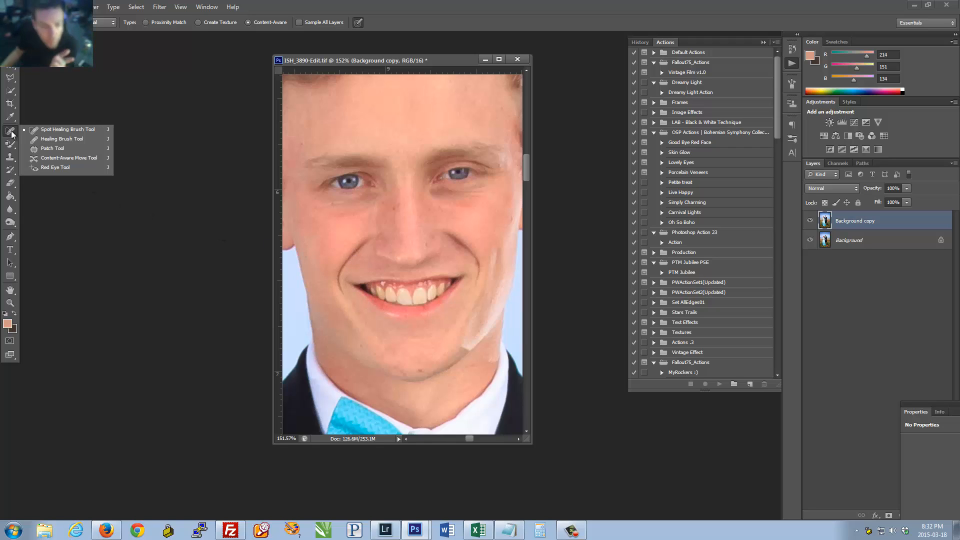
{"action": "left_click", "coordinate": [61, 133]}
{"action": "mouse_move", "coordinate": [361, 244]}
{"action": "left_mouse_down"}
{"action": "mouse_move", "coordinate": [331, 283]}
{"action": "mouse_move", "coordinate": [335, 292]}
{"action": "left_mouse_up"}
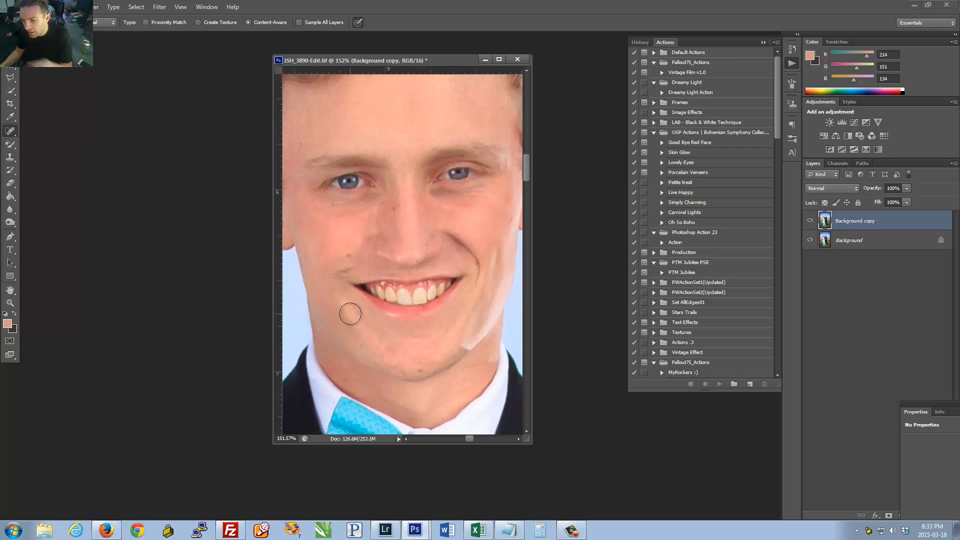
{"action": "key", "text": "ctrl+z"}
{"action": "left_click_drag", "start_coordinate": [358, 249], "coordinate": [340, 274]}
{"action": "key", "text": "ctrl+z"}
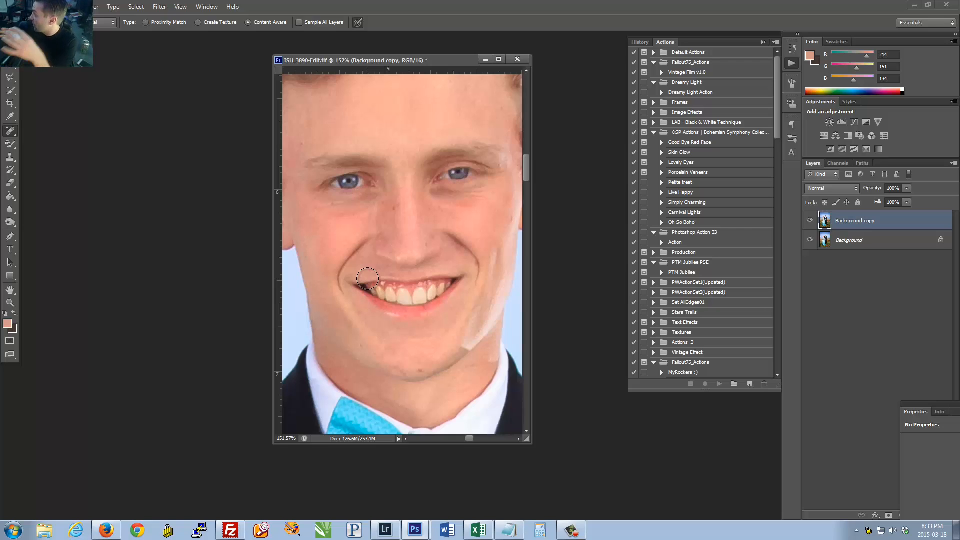
Step: Resize the Spot Healing Brush to a smaller tip and try healing the same smile line from the nostril down to the mouth corner
{"action": "key", "text": "bracketleft"}
{"action": "key", "text": "bracketleft"}
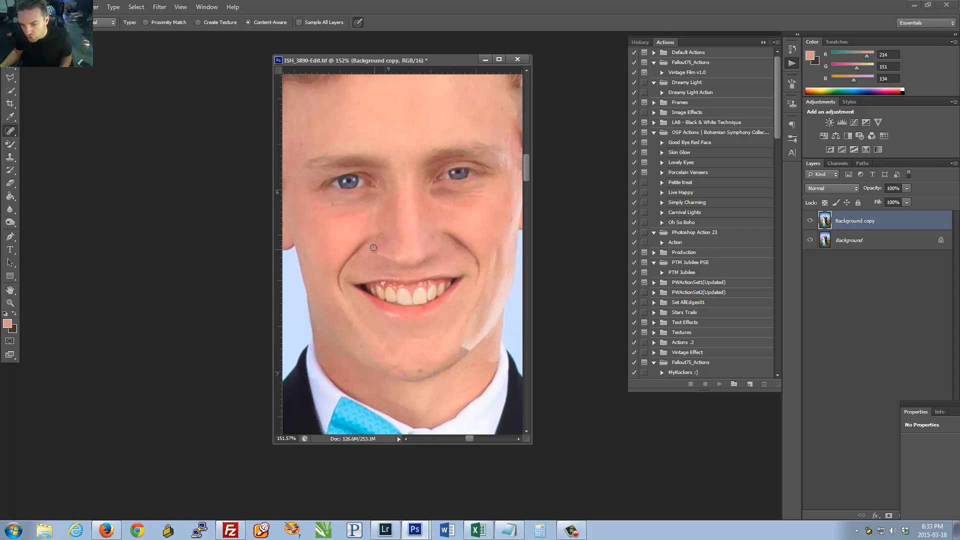
{"action": "key", "text": "bracketright"}
{"action": "key", "text": "bracketright"}
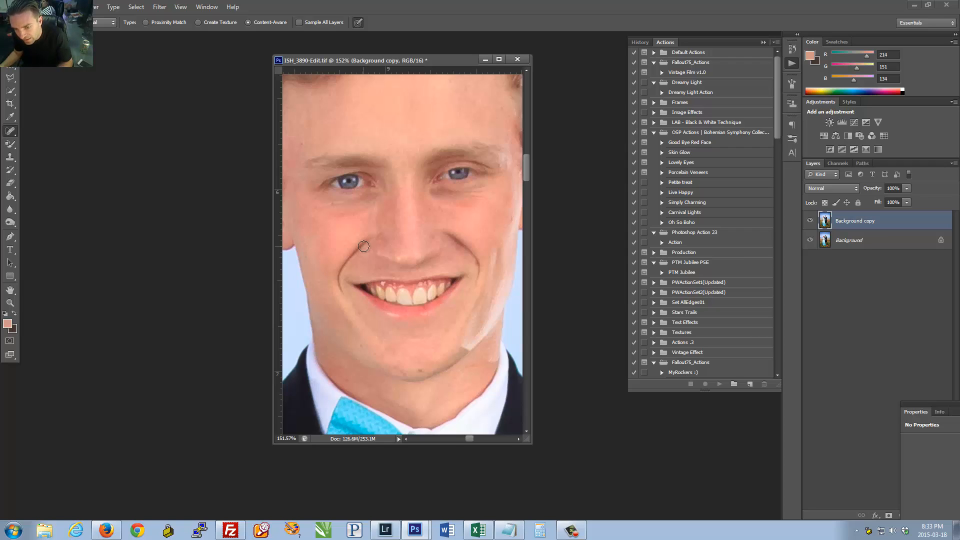
{"action": "left_click_drag", "start_coordinate": [359, 248], "coordinate": [338, 296]}
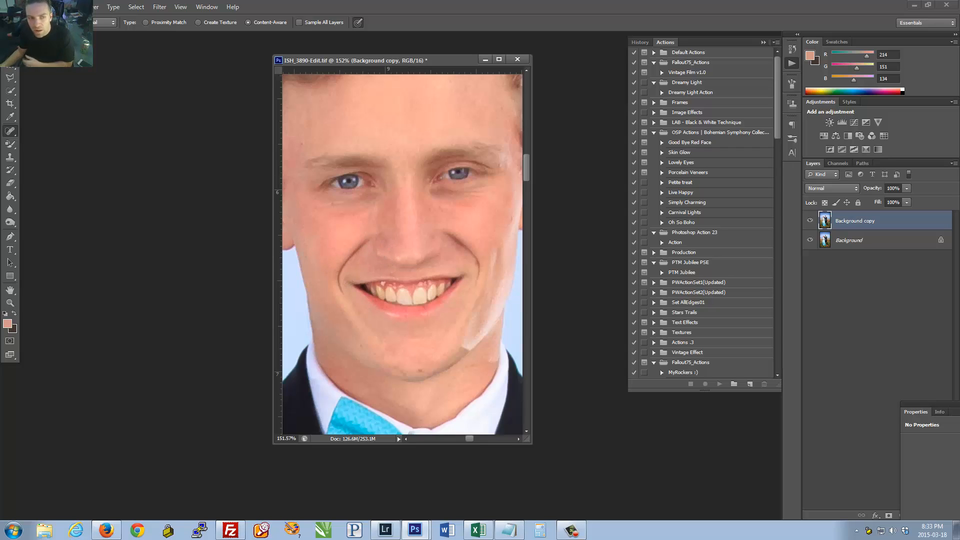
Step: Patch the smile line between the man's nostril and mouth corner, using smooth cheek skin as the source
{"action": "left_click", "coordinate": [13, 131]}
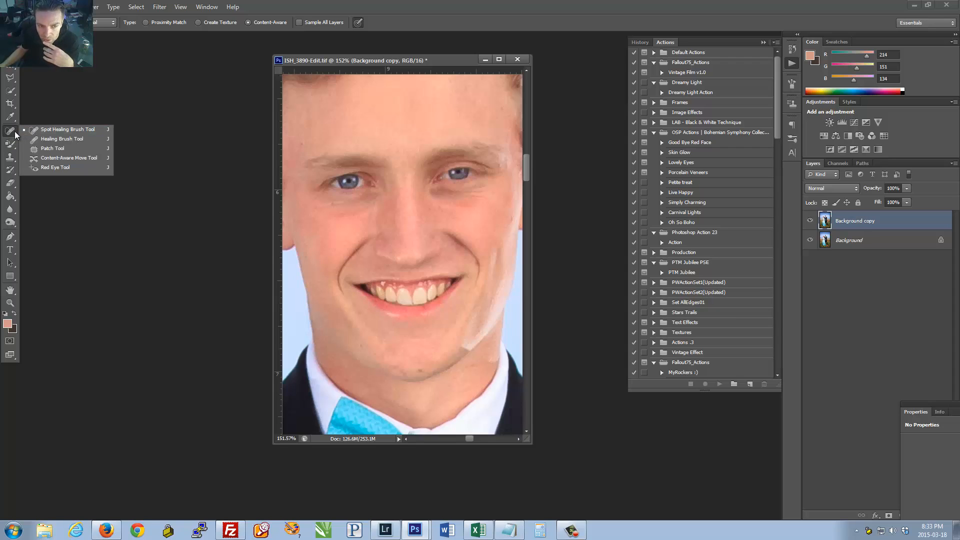
{"action": "left_click", "coordinate": [49, 149]}
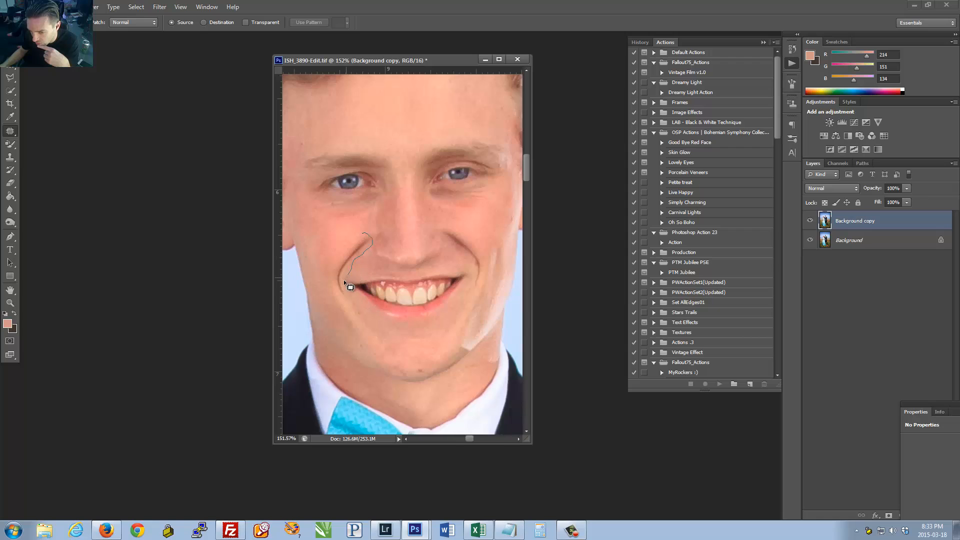
{"action": "mouse_move", "coordinate": [343, 280]}
{"action": "left_mouse_down"}
{"action": "mouse_move", "coordinate": [328, 265]}
{"action": "mouse_move", "coordinate": [357, 236]}
{"action": "mouse_move", "coordinate": [357, 250]}
{"action": "mouse_move", "coordinate": [345, 229]}
{"action": "left_mouse_up"}
{"action": "left_click", "coordinate": [384, 221]}
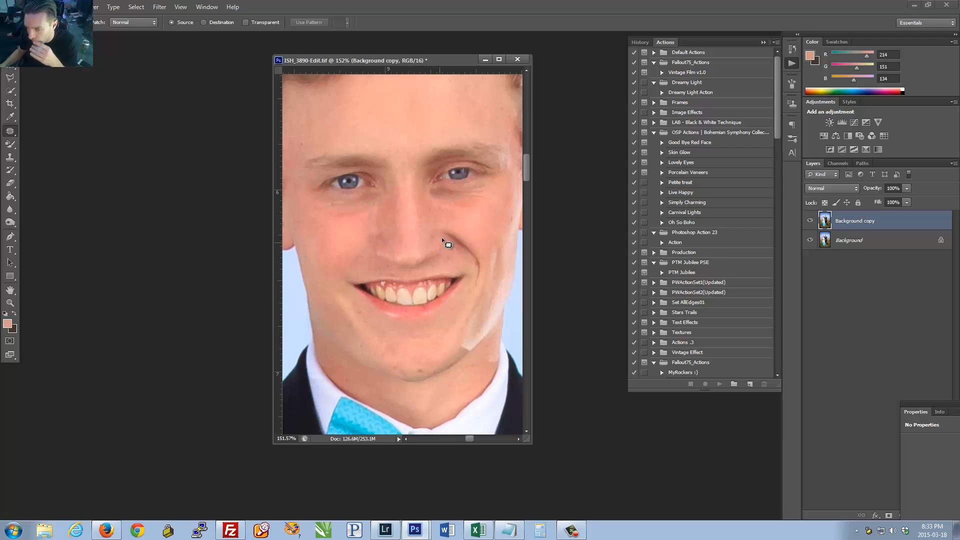
Step: Patch the smile line on the other cheek using forehead skin as the source, and patch the remaining crease beside the nose
{"action": "mouse_move", "coordinate": [457, 229]}
{"action": "left_mouse_down"}
{"action": "mouse_move", "coordinate": [470, 269]}
{"action": "mouse_move", "coordinate": [471, 300]}
{"action": "mouse_move", "coordinate": [482, 258]}
{"action": "mouse_move", "coordinate": [462, 235]}
{"action": "mouse_move", "coordinate": [466, 252]}
{"action": "mouse_move", "coordinate": [467, 231]}
{"action": "mouse_move", "coordinate": [478, 223]}
{"action": "mouse_move", "coordinate": [474, 234]}
{"action": "mouse_move", "coordinate": [398, 106]}
{"action": "left_mouse_up"}
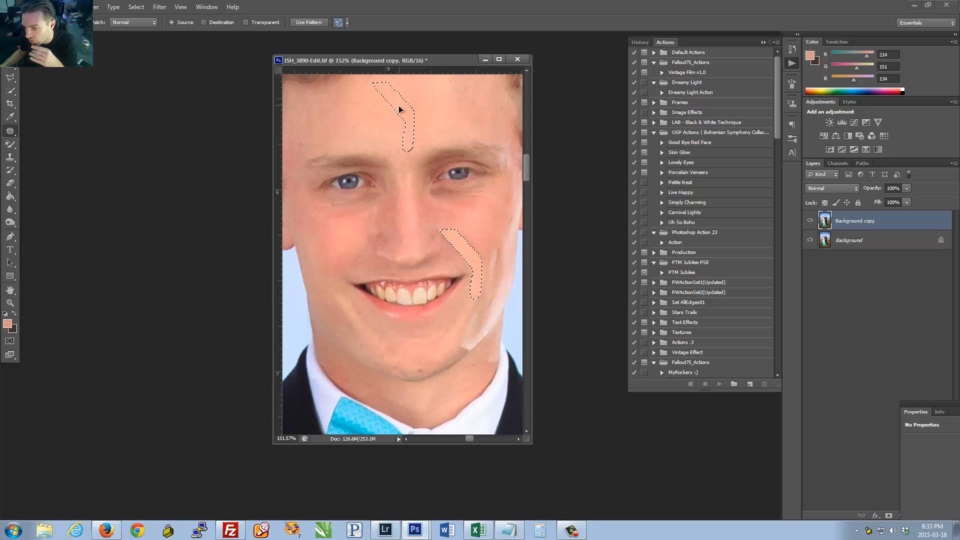
{"action": "key", "text": "ctrl+d"}
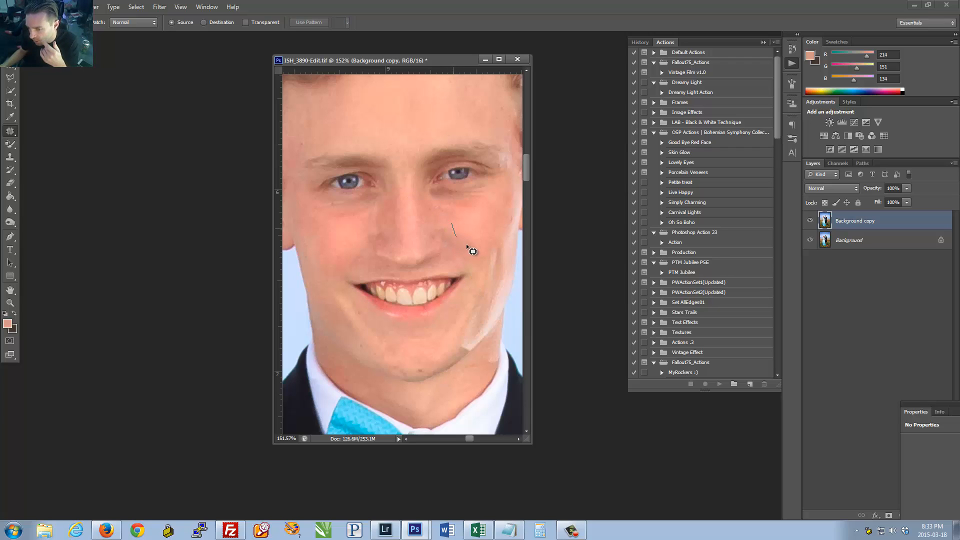
{"action": "mouse_move", "coordinate": [481, 245]}
{"action": "left_mouse_down"}
{"action": "mouse_move", "coordinate": [483, 224]}
{"action": "mouse_move", "coordinate": [436, 236]}
{"action": "mouse_move", "coordinate": [447, 259]}
{"action": "mouse_move", "coordinate": [445, 231]}
{"action": "left_mouse_up"}
{"action": "left_click", "coordinate": [490, 235]}
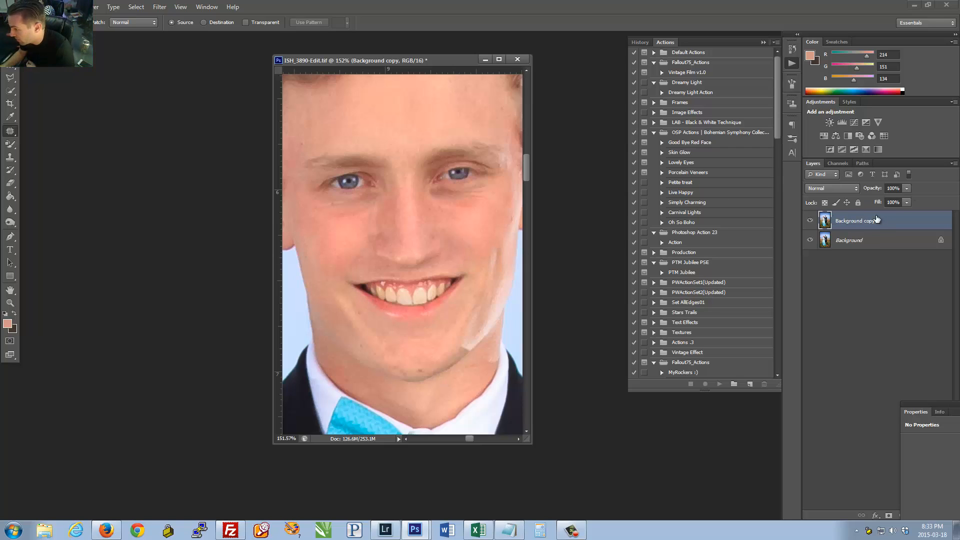
Step: Lower the Background copy layer's opacity to 51% and toggle its visibility to compare the face before and after patching
{"action": "left_click", "coordinate": [906, 189]}
{"action": "left_click_drag", "start_coordinate": [893, 199], "coordinate": [878, 200]}
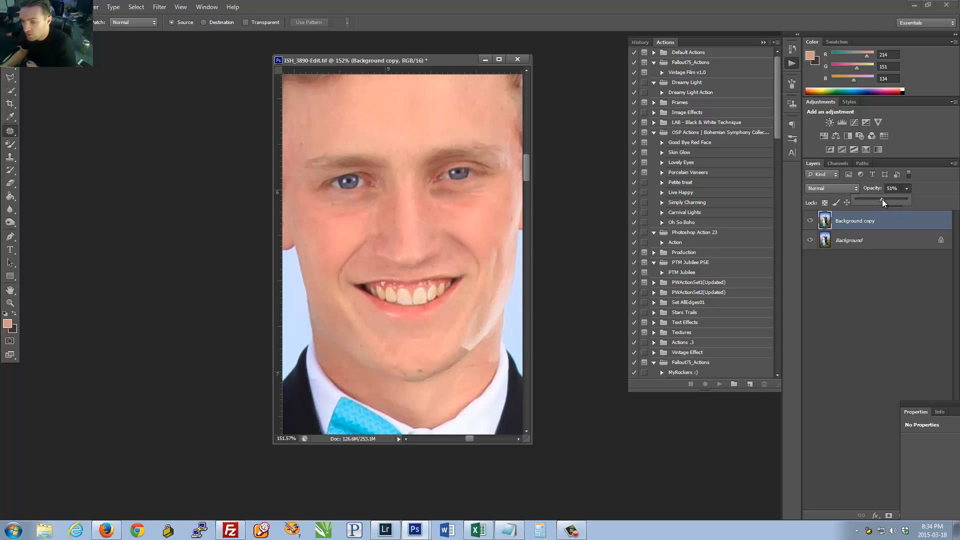
{"action": "left_click", "coordinate": [810, 220]}
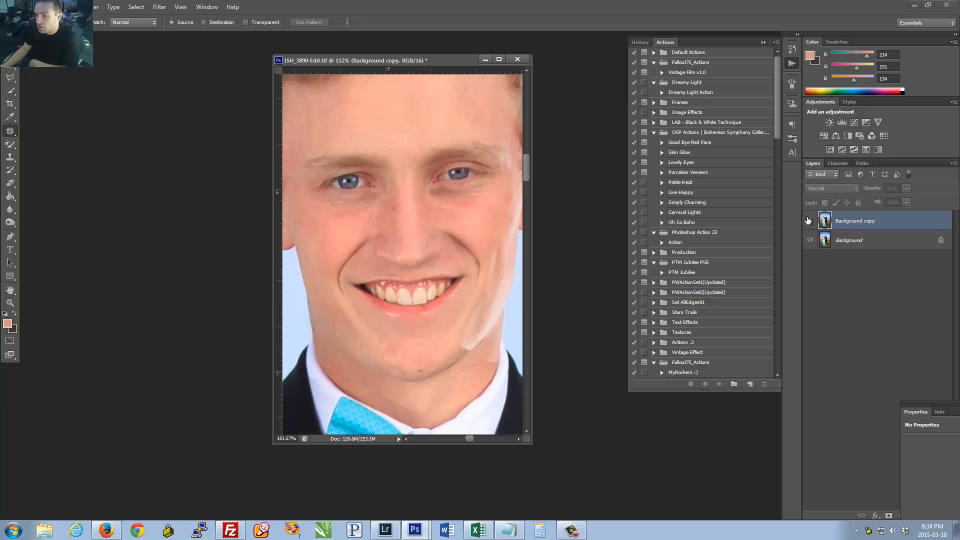
{"action": "left_click", "coordinate": [809, 220]}
{"action": "left_click", "coordinate": [809, 221]}
{"action": "left_click", "coordinate": [809, 221]}
{"action": "left_click", "coordinate": [808, 221]}
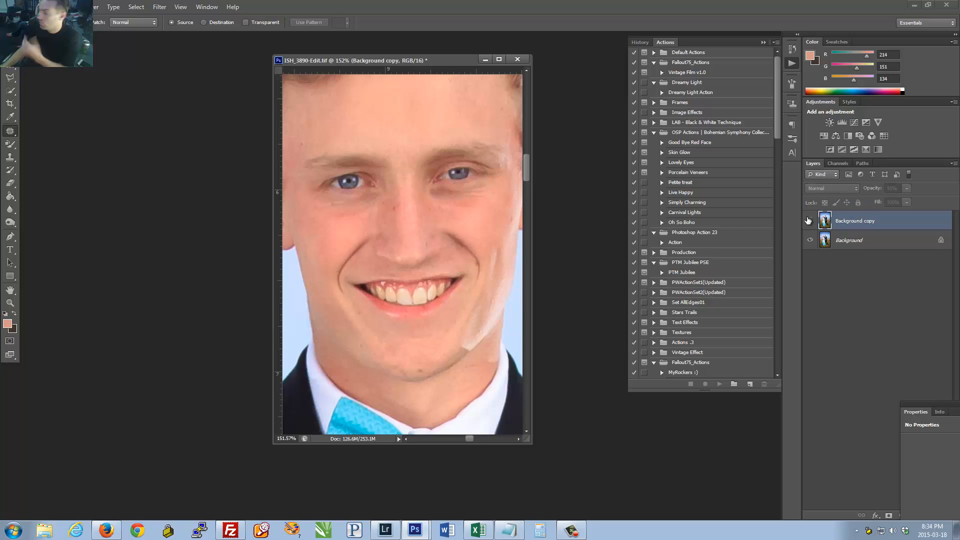
{"action": "left_click", "coordinate": [809, 221]}
{"action": "left_click", "coordinate": [809, 221]}
{"action": "left_click", "coordinate": [808, 220]}
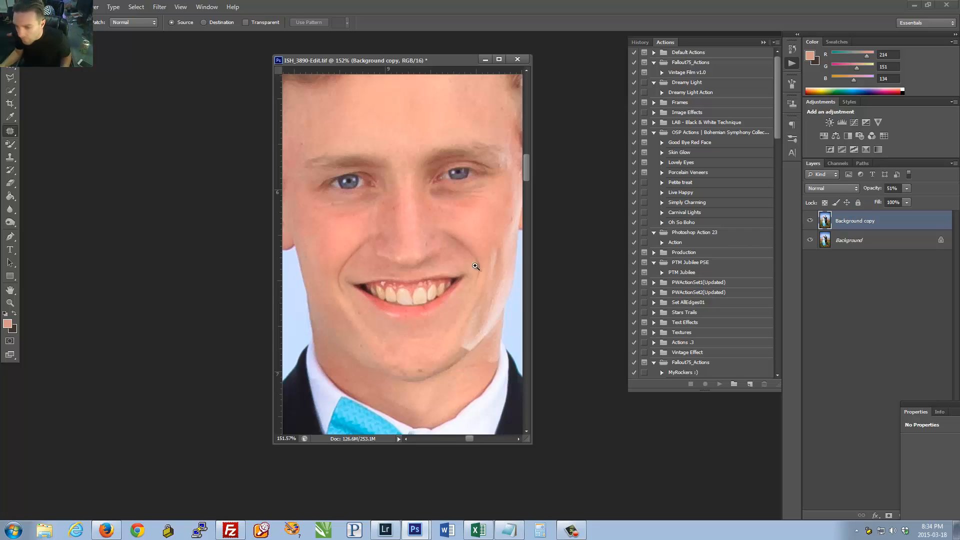
Step: Flatten the image into a single Background layer and widen the document window around the whole photo
{"action": "left_click_drag", "start_coordinate": [408, 257], "coordinate": [466, 355]}
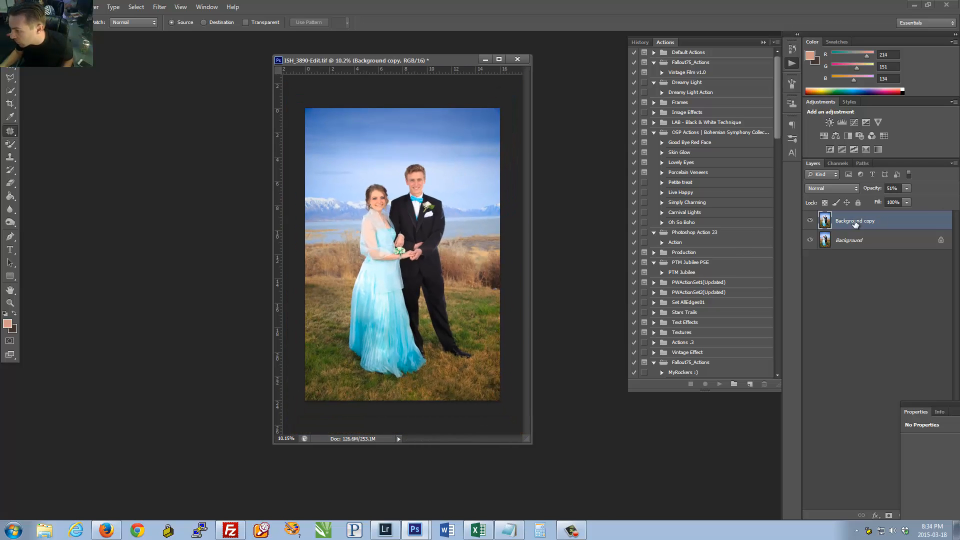
{"action": "right_click", "coordinate": [861, 240]}
{"action": "left_click", "coordinate": [503, 175]}
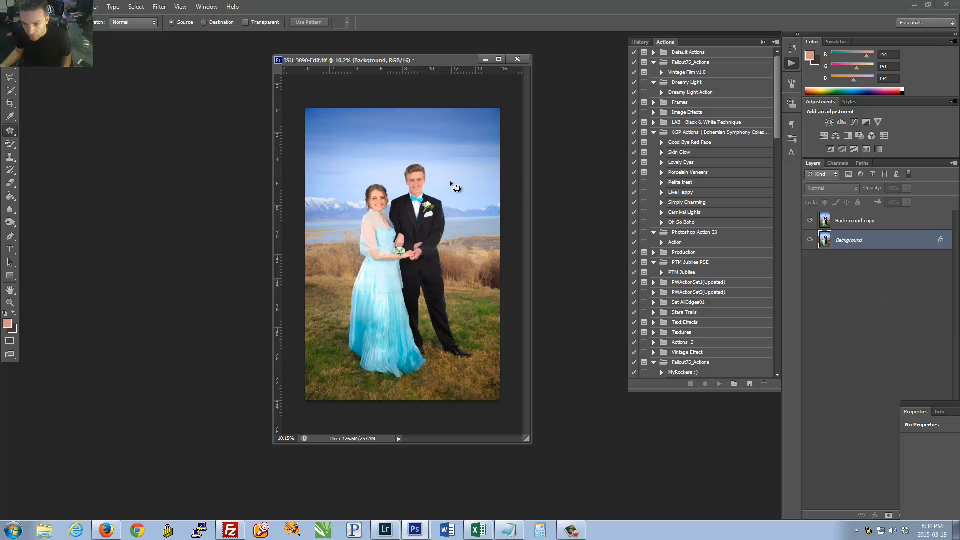
{"action": "left_click_drag", "start_coordinate": [423, 187], "coordinate": [491, 235]}
{"action": "left_click_drag", "start_coordinate": [466, 188], "coordinate": [424, 189]}
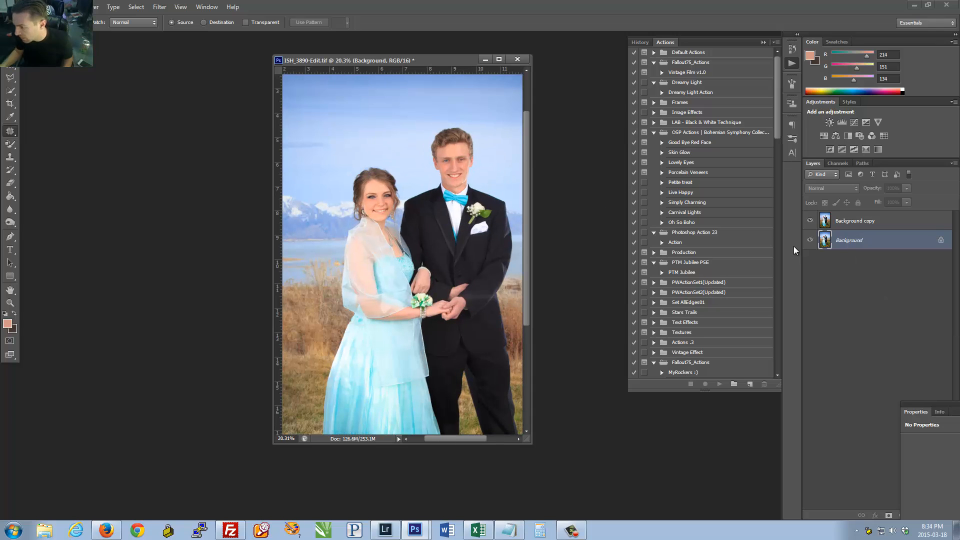
{"action": "right_click", "coordinate": [866, 235]}
{"action": "left_click", "coordinate": [873, 322]}
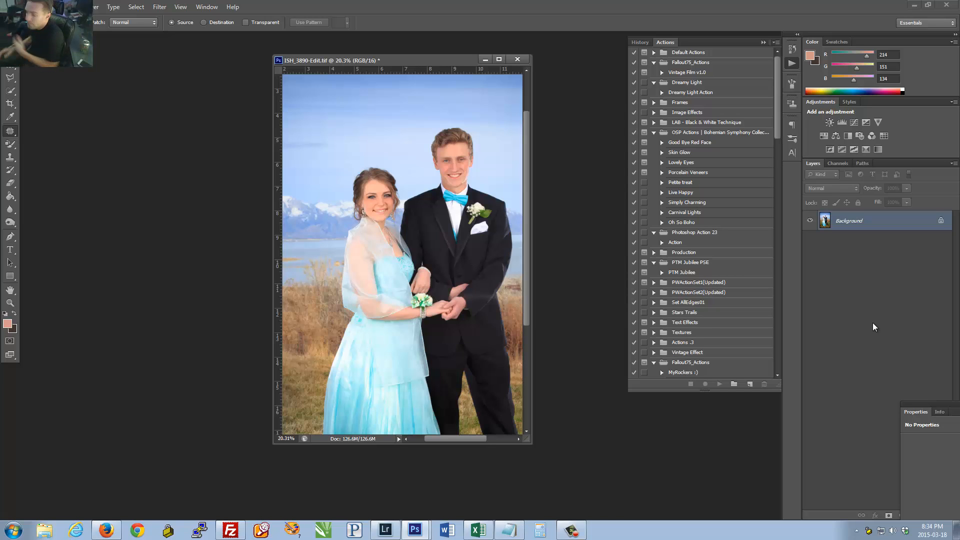
{"action": "left_click_drag", "start_coordinate": [415, 415], "coordinate": [397, 418]}
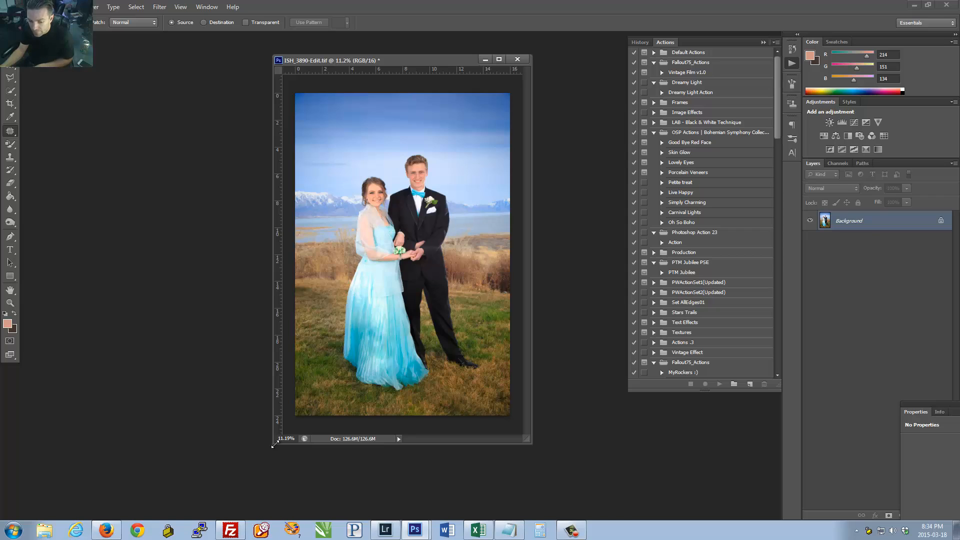
{"action": "left_click_drag", "start_coordinate": [275, 442], "coordinate": [201, 453]}
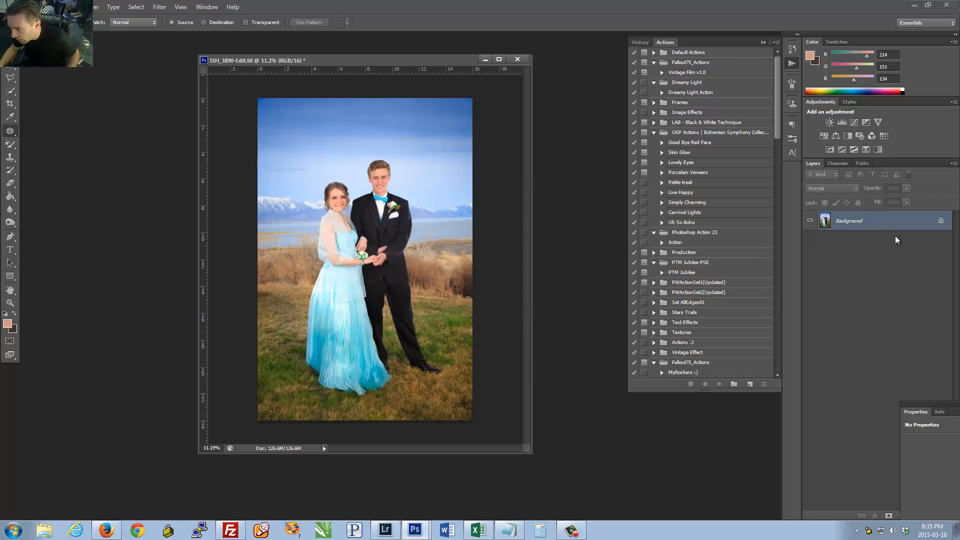
Step: Duplicate the Background layer as "Background copy" and activate the Color Replacement Tool
{"action": "right_click", "coordinate": [876, 232]}
{"action": "right_click", "coordinate": [875, 226]}
{"action": "left_click", "coordinate": [878, 243]}
{"action": "key", "text": "Return"}
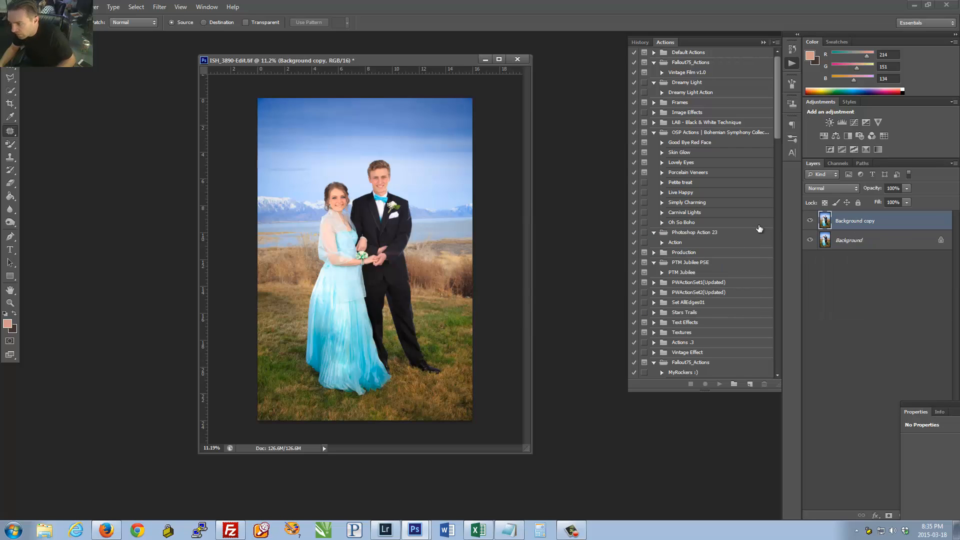
{"action": "left_click", "coordinate": [22, 144]}
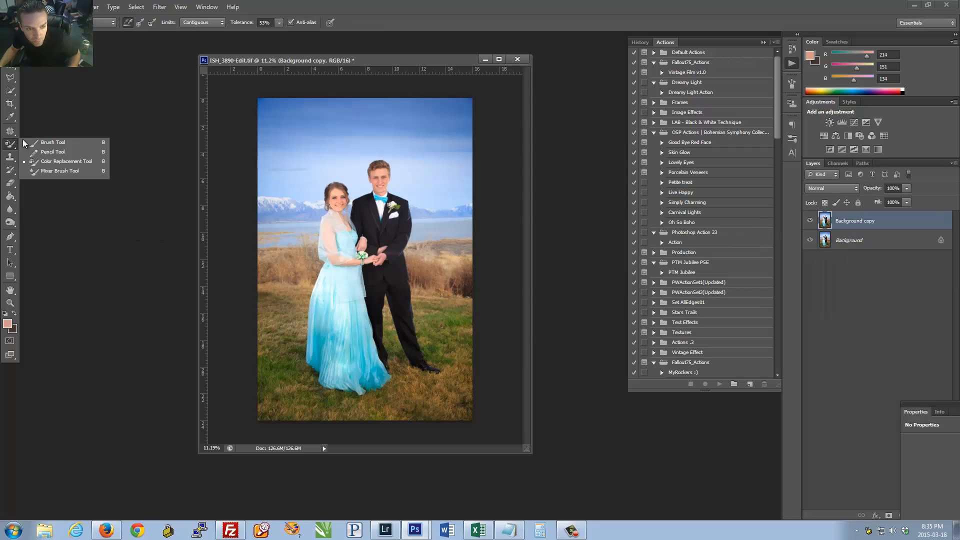
{"action": "left_click", "coordinate": [48, 163]}
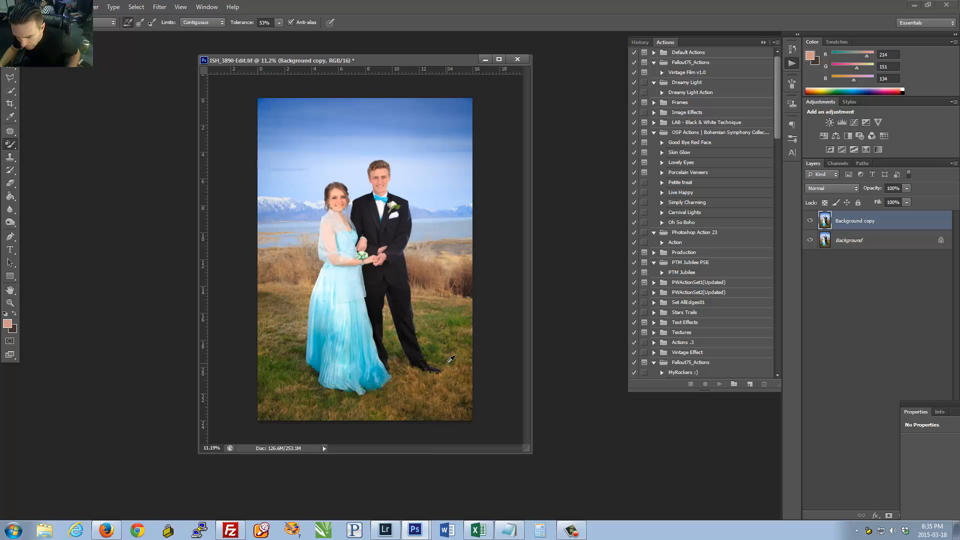
Step: Sample a dark green from the lawn, try recoloring the brown grass beside the man's shoe, and undo the stroke
{"action": "left_click", "coordinate": [451, 358], "text": "alt"}
{"action": "scroll", "coordinate": [450, 359], "scroll_direction": "up", "scroll_amount": 3}
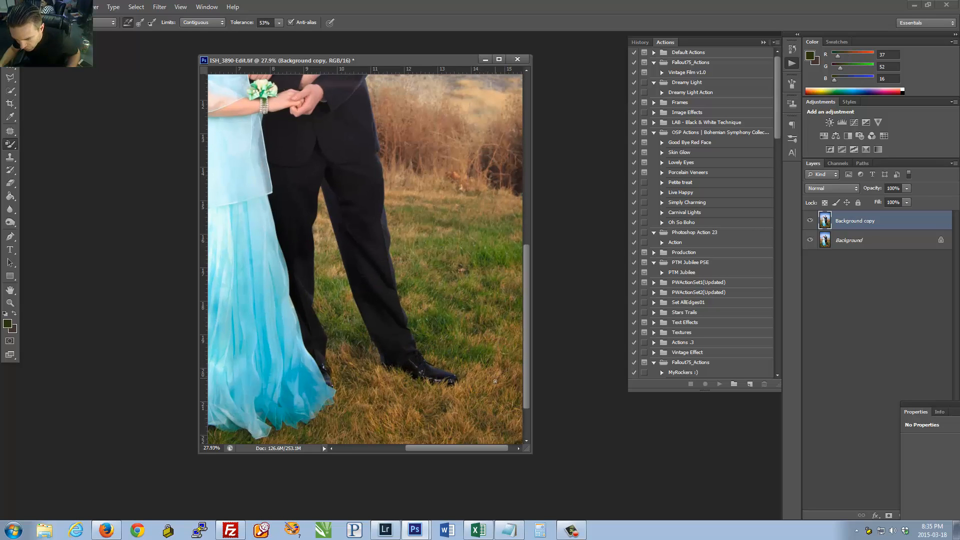
{"action": "mouse_move", "coordinate": [487, 383]}
{"action": "left_mouse_down"}
{"action": "mouse_move", "coordinate": [495, 402]}
{"action": "mouse_move", "coordinate": [502, 380]}
{"action": "left_mouse_up"}
{"action": "key", "text": "ctrl+alt+z"}
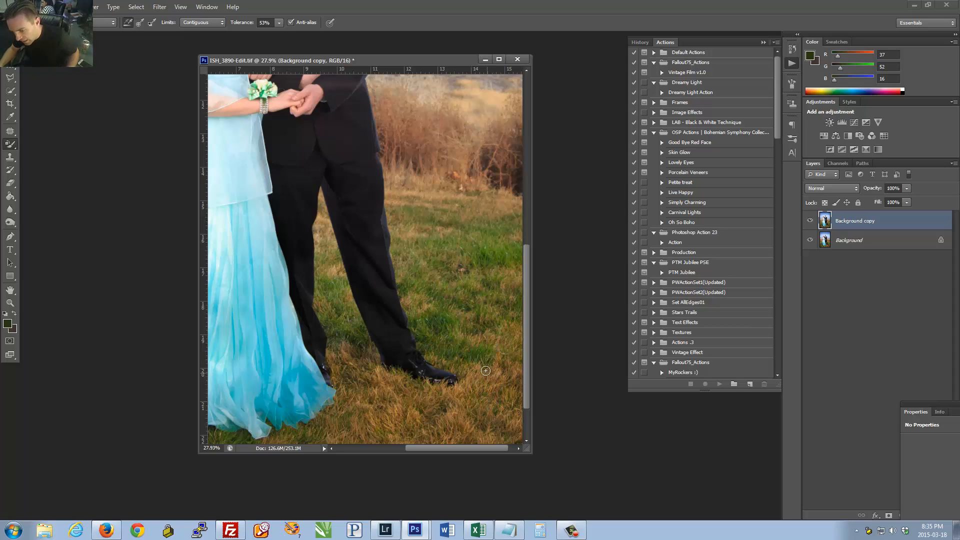
Step: Sample a brighter green from the lawn beside the man's leg and recolor the brown grass next to his shoe
{"action": "left_click", "coordinate": [488, 351], "text": "alt"}
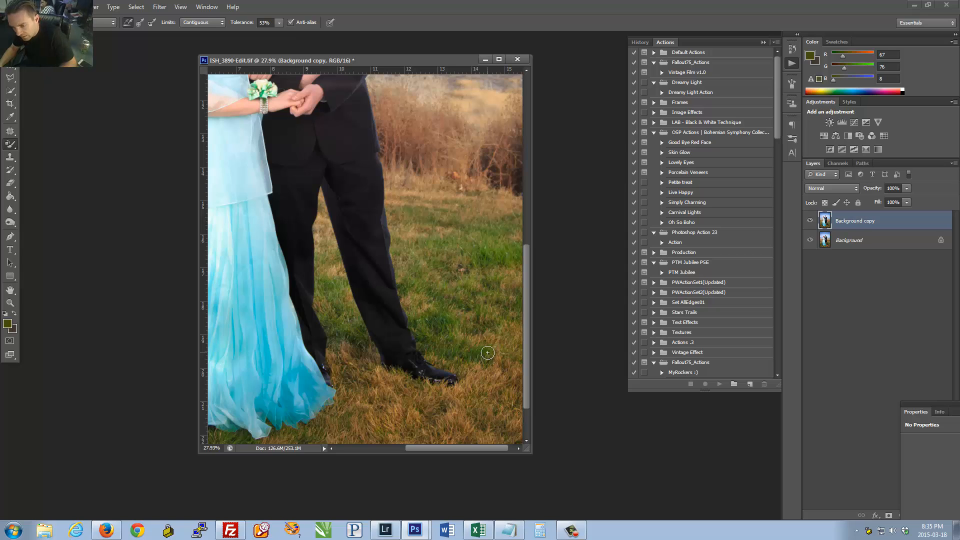
{"action": "left_click_drag", "start_coordinate": [472, 362], "coordinate": [552, 394]}
{"action": "left_click_drag", "start_coordinate": [491, 388], "coordinate": [431, 403]}
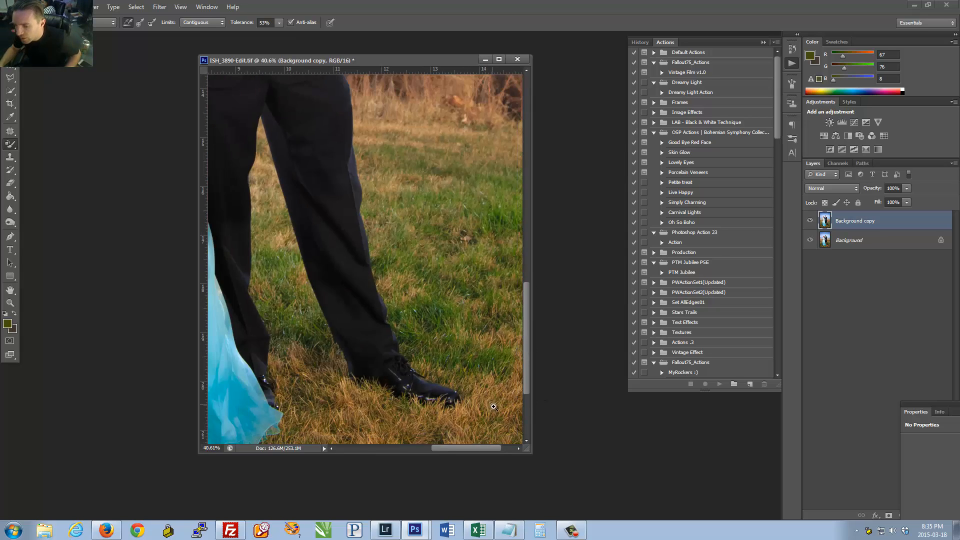
{"action": "left_click_drag", "start_coordinate": [493, 406], "coordinate": [471, 406]}
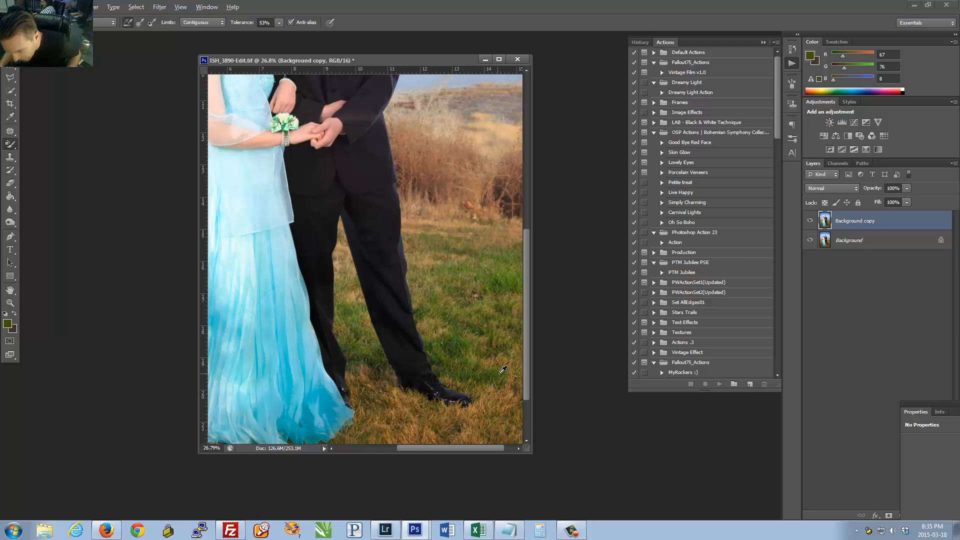
{"action": "left_click", "coordinate": [502, 406], "text": "alt"}
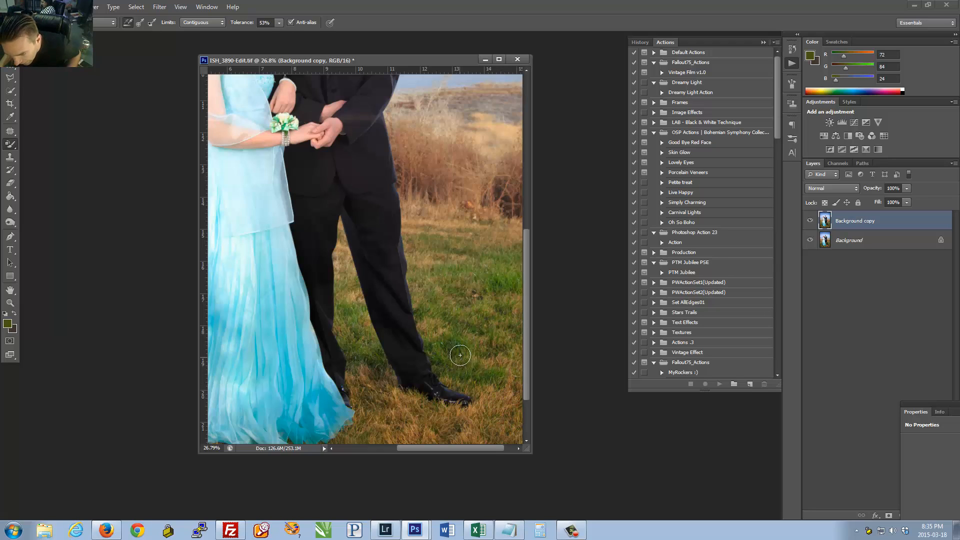
{"action": "left_click", "coordinate": [458, 350], "text": "alt"}
{"action": "left_click_drag", "start_coordinate": [503, 407], "coordinate": [506, 391]}
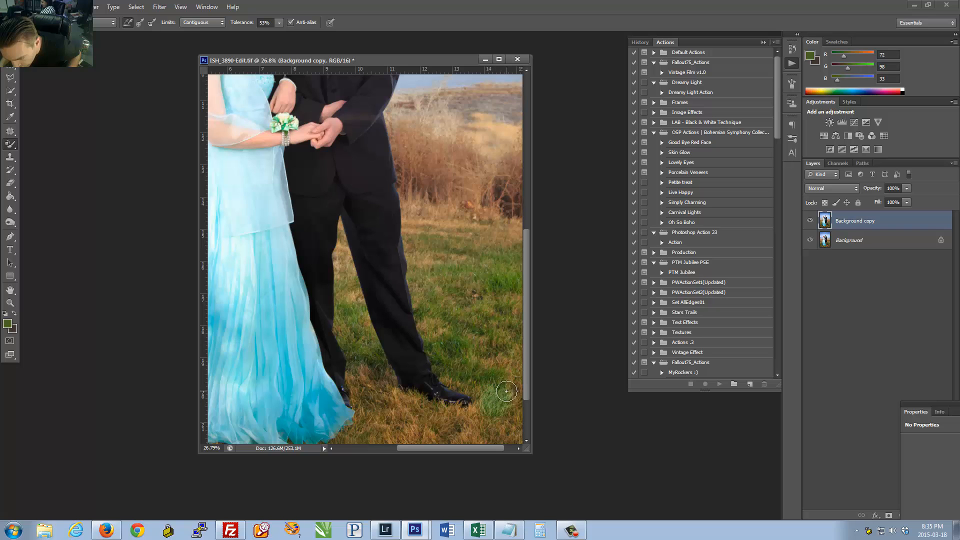
Step: View the whole photo to compare the recolored patch beside the man's shoe with the surrounding lawn
{"action": "mouse_move", "coordinate": [444, 399]}
{"action": "left_mouse_down"}
{"action": "mouse_move", "coordinate": [405, 309]}
{"action": "mouse_move", "coordinate": [488, 413]}
{"action": "mouse_move", "coordinate": [420, 424]}
{"action": "mouse_move", "coordinate": [473, 415]}
{"action": "mouse_move", "coordinate": [452, 415]}
{"action": "left_mouse_up"}
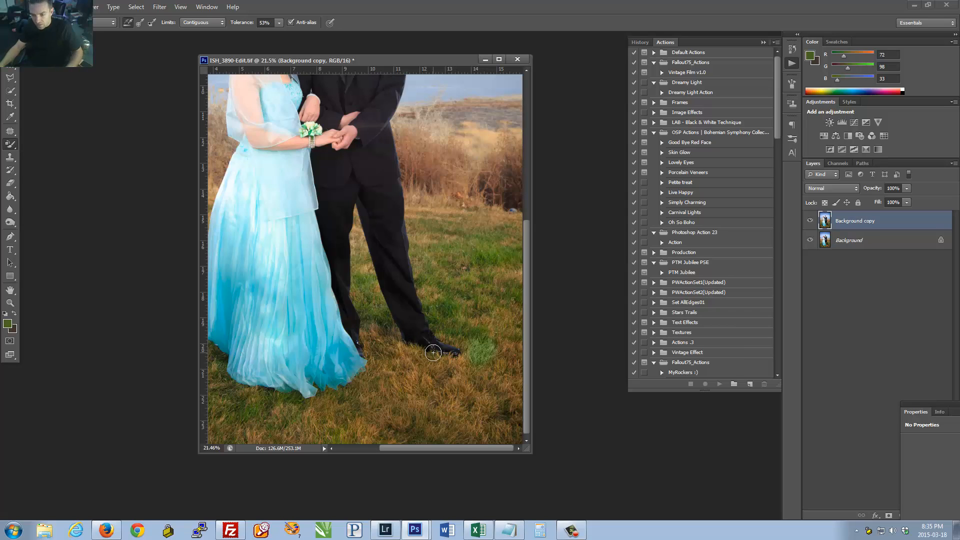
{"action": "left_click", "coordinate": [14, 143]}
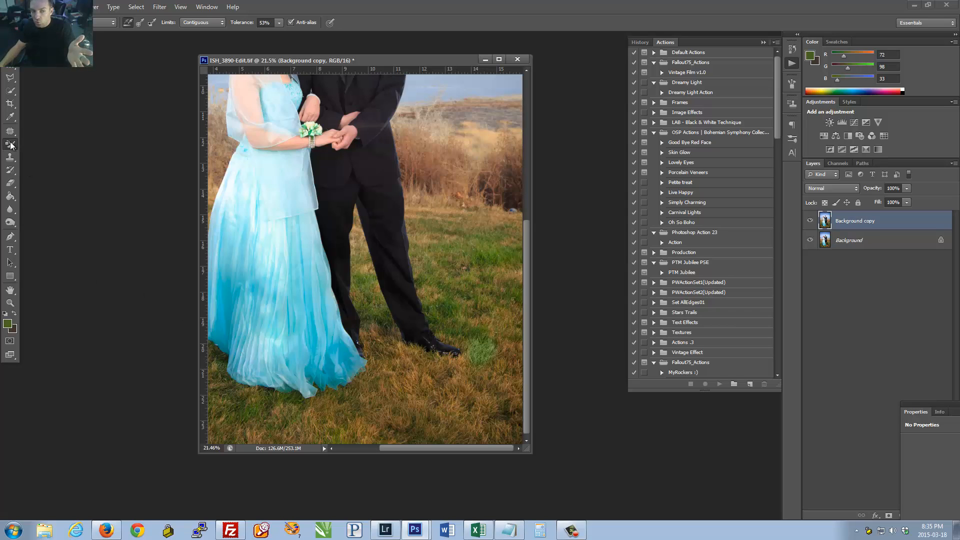
{"action": "left_click", "coordinate": [10, 302]}
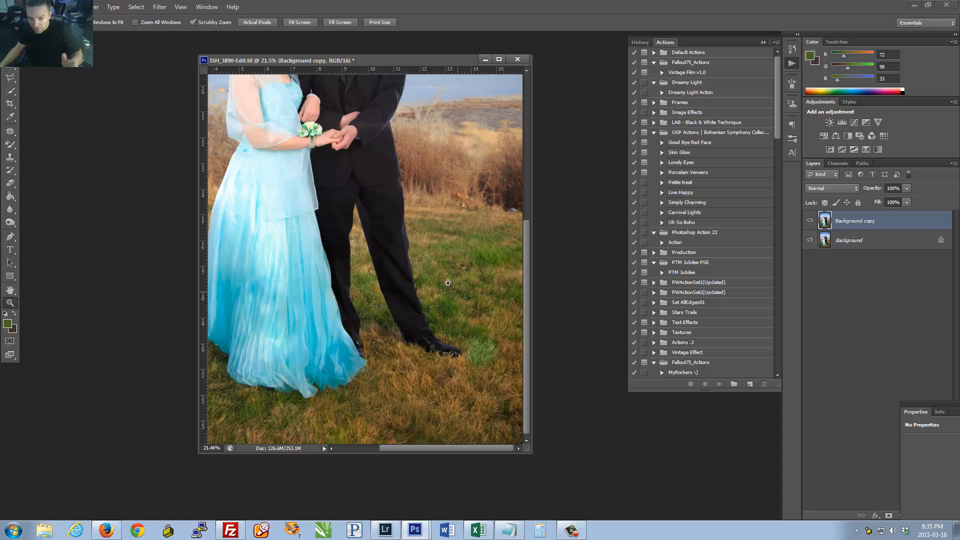
{"action": "left_click", "coordinate": [407, 307]}
{"action": "left_click", "coordinate": [406, 307]}
{"action": "left_click", "coordinate": [432, 340], "text": "alt"}
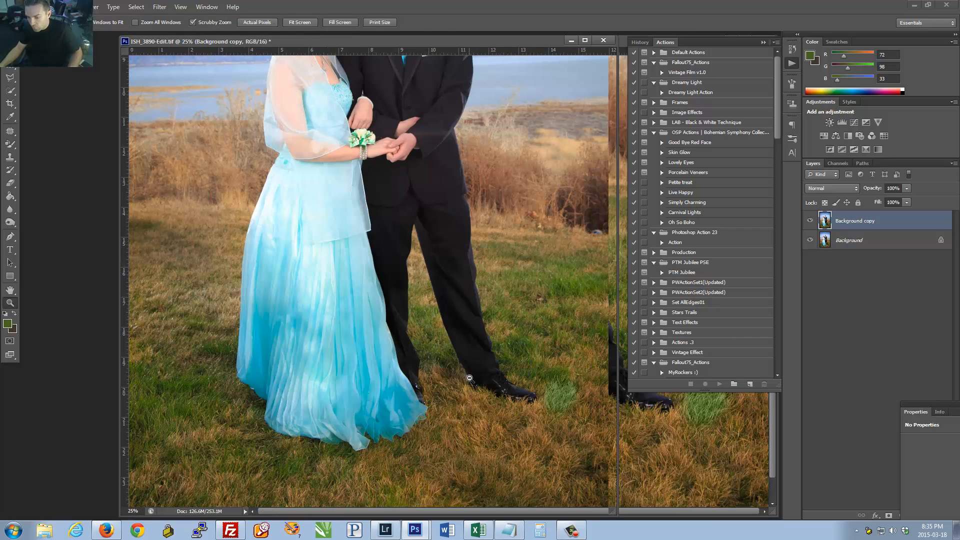
{"action": "left_click", "coordinate": [431, 340], "text": "alt"}
{"action": "left_click", "coordinate": [431, 340], "text": "alt"}
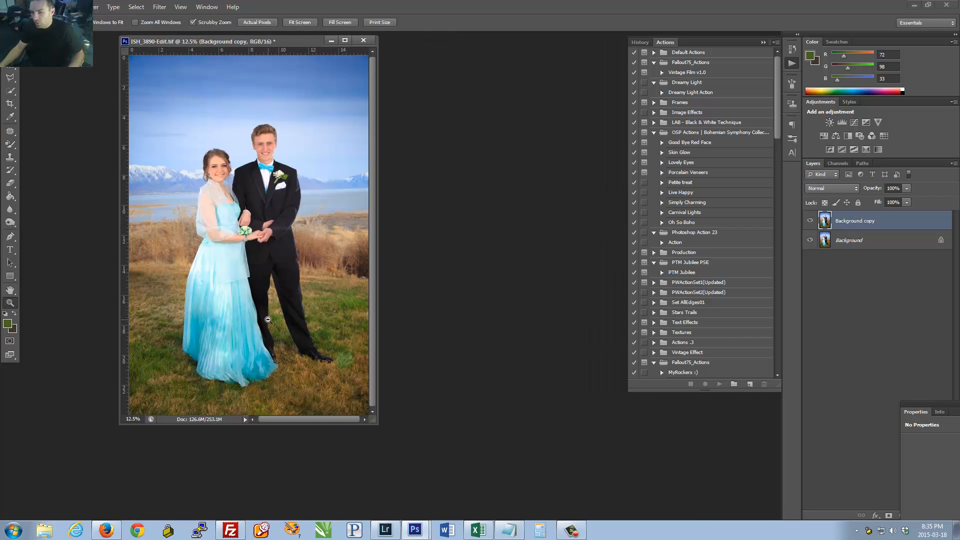
{"action": "left_click", "coordinate": [360, 330], "text": "alt"}
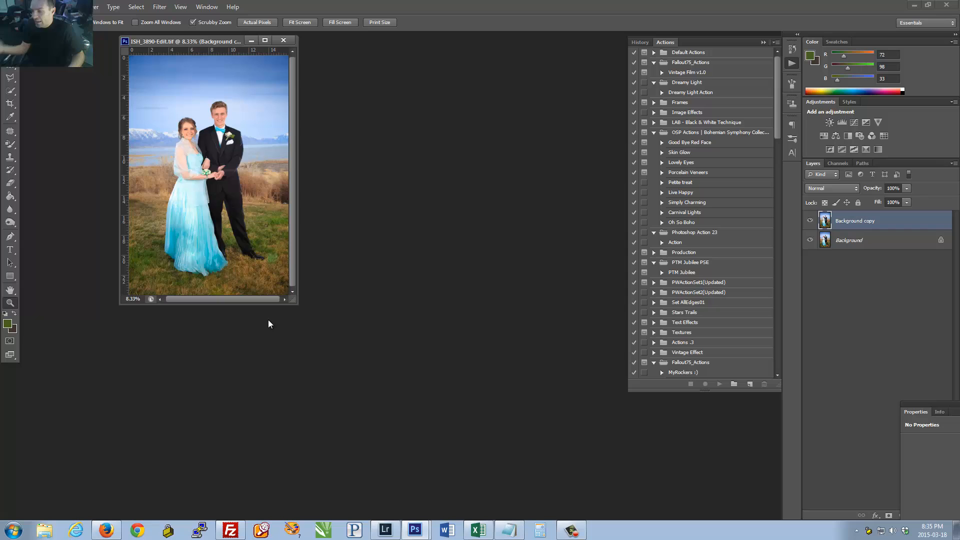
{"action": "left_click", "coordinate": [201, 255]}
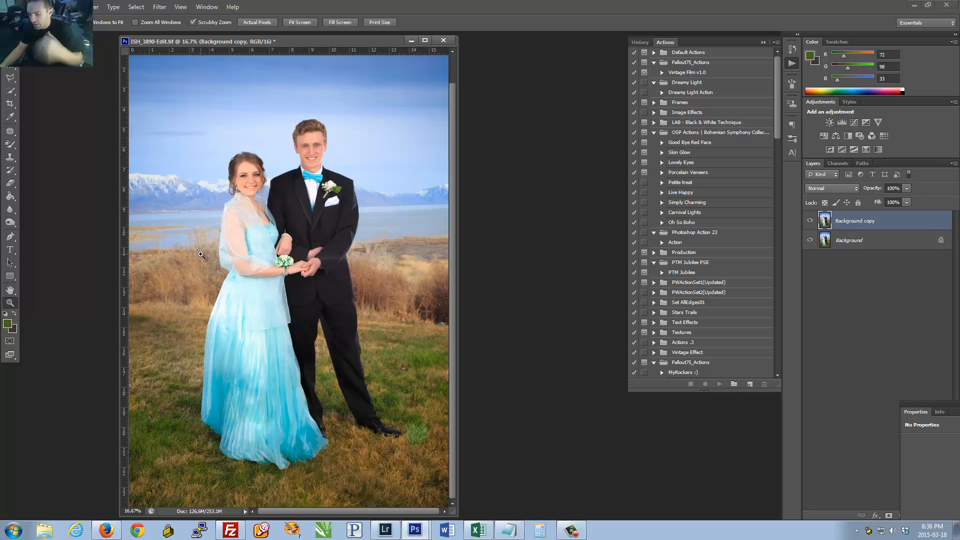
Step: Reactivate the Color Replacement Tool and examine the brown and recolored grass blades around the man's shoes up close
{"action": "left_click", "coordinate": [10, 144]}
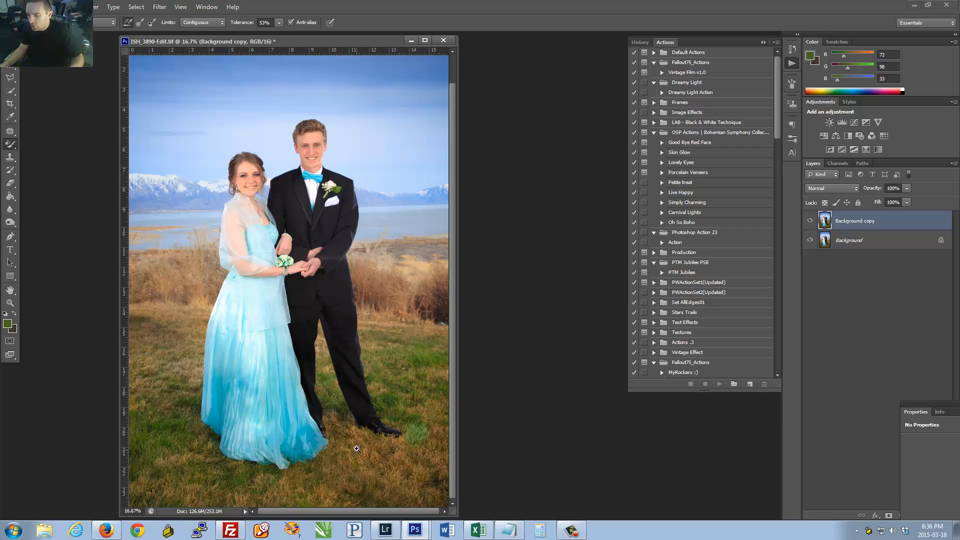
{"action": "mouse_move", "coordinate": [366, 443]}
{"action": "left_mouse_down"}
{"action": "mouse_move", "coordinate": [337, 442]}
{"action": "mouse_move", "coordinate": [402, 449]}
{"action": "left_mouse_up"}
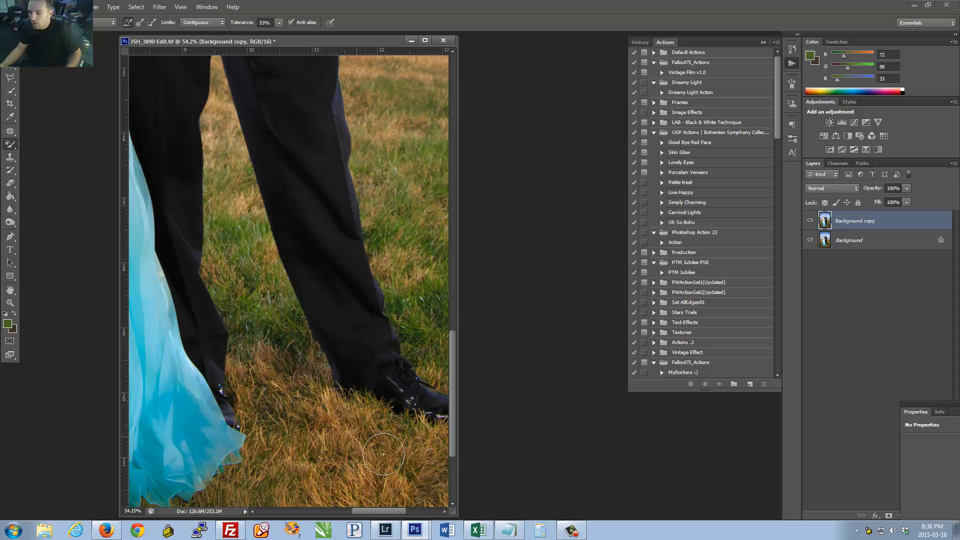
{"action": "left_click_drag", "start_coordinate": [370, 437], "coordinate": [310, 430]}
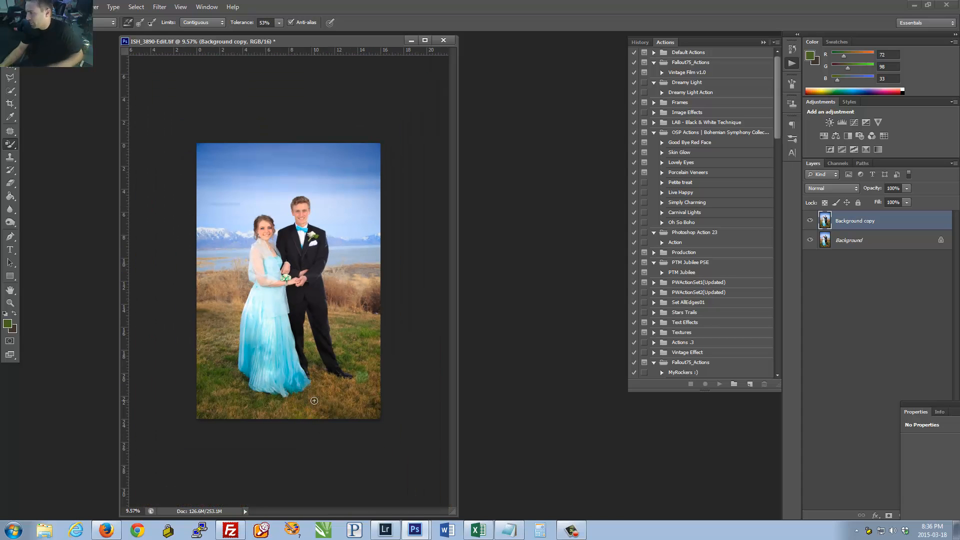
{"action": "left_click_drag", "start_coordinate": [323, 377], "coordinate": [425, 424]}
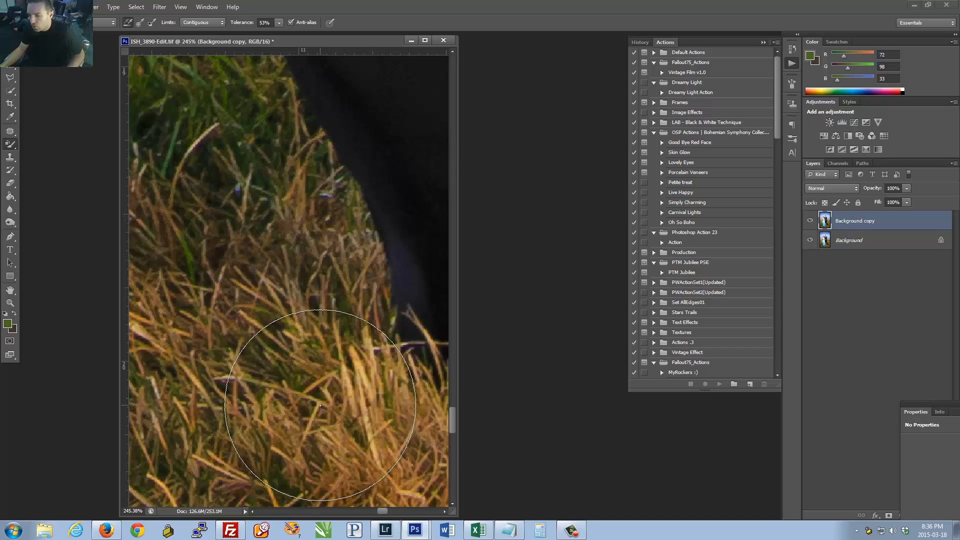
{"action": "left_click_drag", "start_coordinate": [324, 319], "coordinate": [202, 313]}
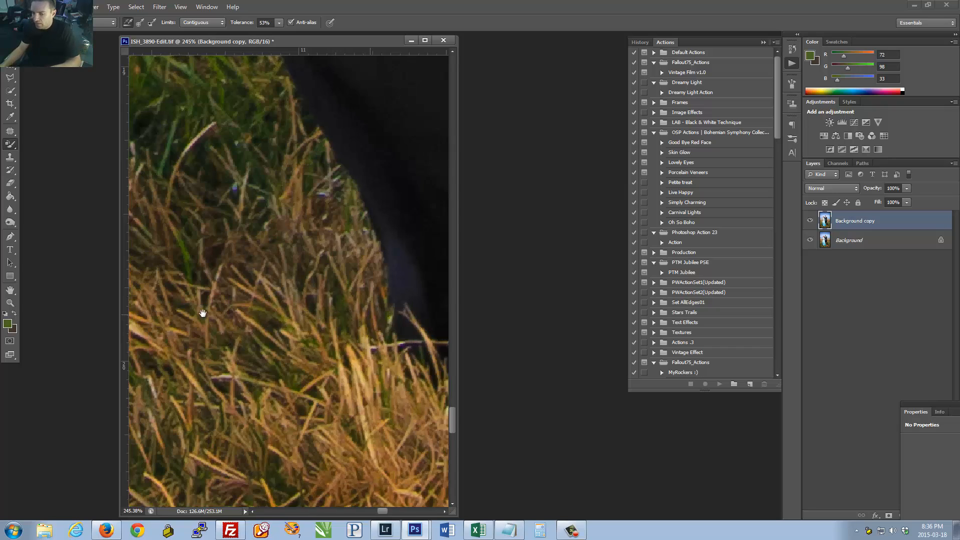
{"action": "left_click_drag", "start_coordinate": [309, 390], "coordinate": [270, 165]}
{"action": "left_click_drag", "start_coordinate": [268, 422], "coordinate": [200, 132]}
{"action": "left_click_drag", "start_coordinate": [350, 214], "coordinate": [231, 409]}
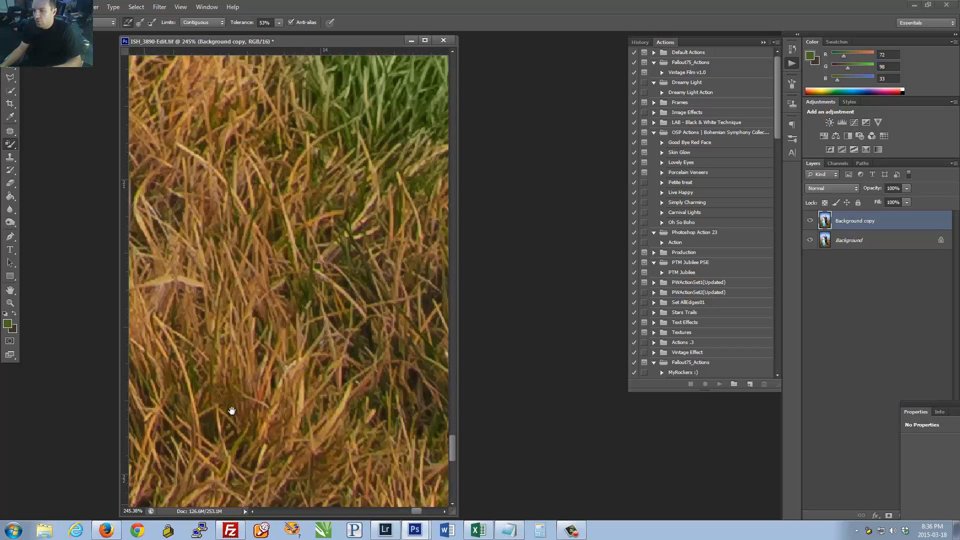
{"action": "left_click_drag", "start_coordinate": [353, 163], "coordinate": [319, 353]}
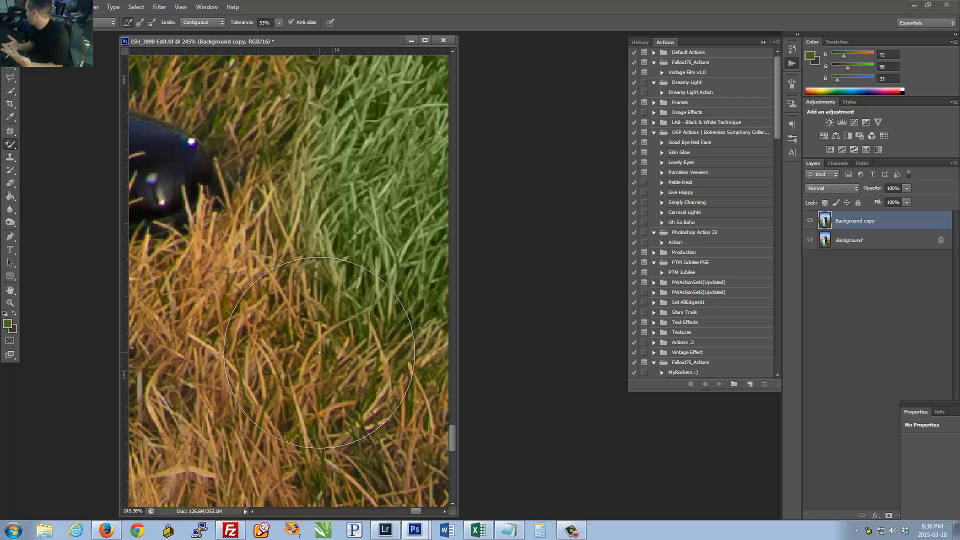
Step: Recolor the grass on the man's outer side green, softening the brush to 0% hardness for the lawn's far edge
{"action": "mouse_move", "coordinate": [395, 421]}
{"action": "left_mouse_down"}
{"action": "mouse_move", "coordinate": [278, 390]}
{"action": "mouse_move", "coordinate": [308, 413]}
{"action": "mouse_move", "coordinate": [300, 413]}
{"action": "left_mouse_up"}
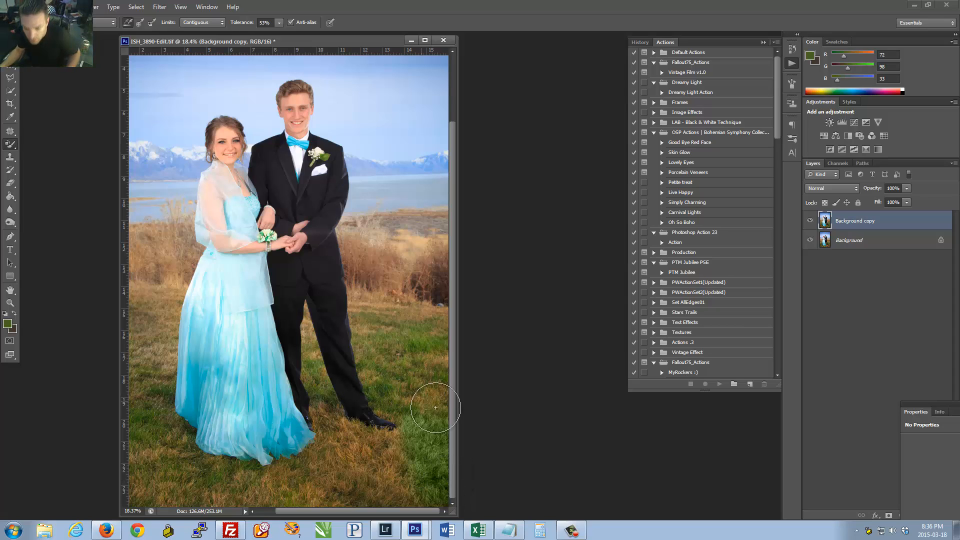
{"action": "mouse_move", "coordinate": [435, 408]}
{"action": "left_mouse_down"}
{"action": "mouse_move", "coordinate": [413, 394]}
{"action": "mouse_move", "coordinate": [430, 396]}
{"action": "mouse_move", "coordinate": [431, 335]}
{"action": "left_mouse_up"}
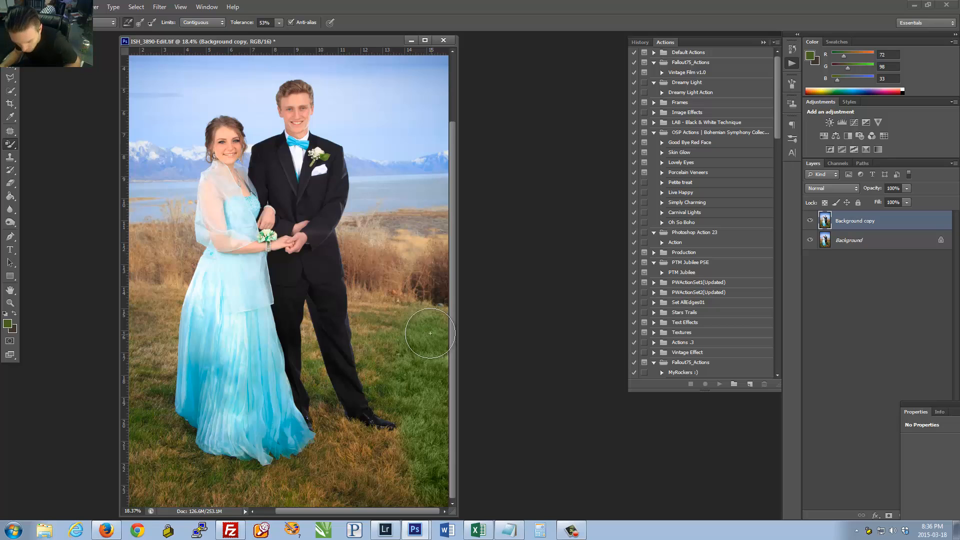
{"action": "right_click", "coordinate": [418, 330]}
{"action": "left_click_drag", "start_coordinate": [430, 374], "coordinate": [421, 373]}
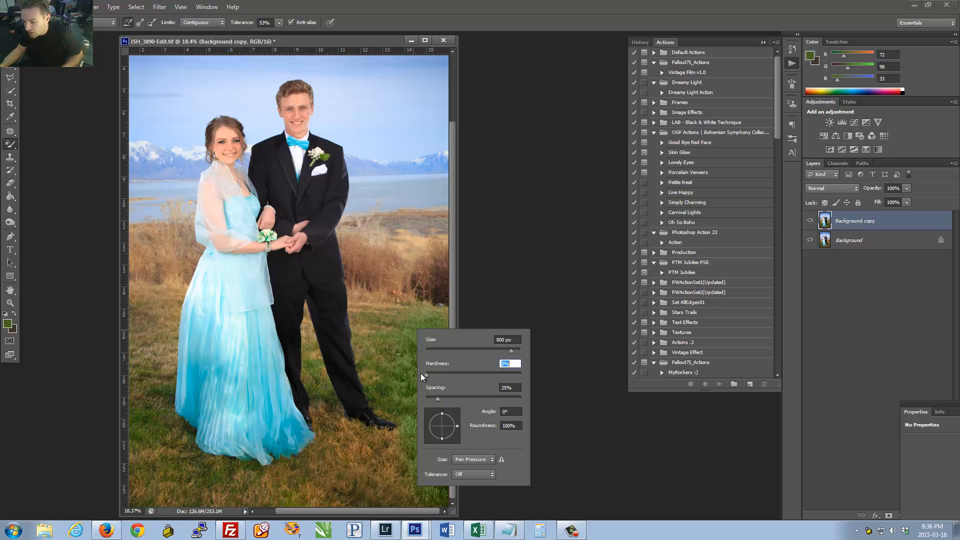
{"action": "mouse_move", "coordinate": [373, 320]}
{"action": "left_mouse_down"}
{"action": "mouse_move", "coordinate": [376, 342]}
{"action": "mouse_move", "coordinate": [365, 307]}
{"action": "mouse_move", "coordinate": [373, 352]}
{"action": "mouse_move", "coordinate": [364, 306]}
{"action": "mouse_move", "coordinate": [386, 350]}
{"action": "mouse_move", "coordinate": [371, 299]}
{"action": "mouse_move", "coordinate": [416, 331]}
{"action": "left_mouse_up"}
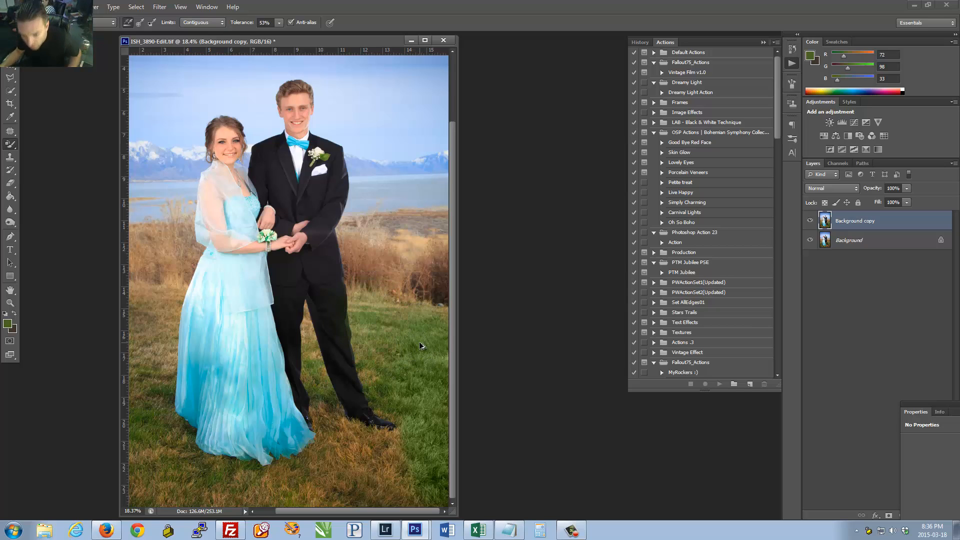
Step: Try green strokes on the sky with the brush at 100% hardness and at 0% hardness, and undo them
{"action": "right_click", "coordinate": [361, 299]}
{"action": "left_click_drag", "start_coordinate": [400, 344], "coordinate": [469, 344]}
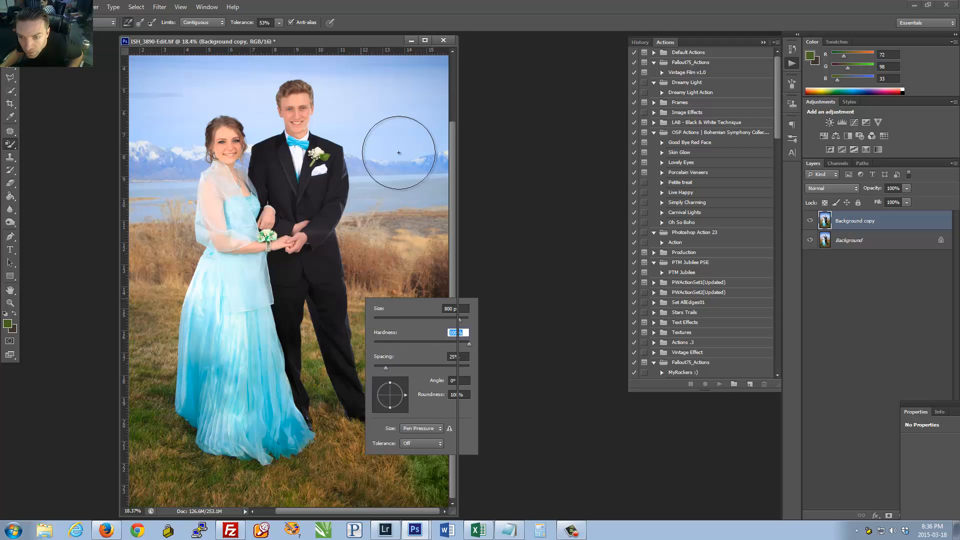
{"action": "mouse_move", "coordinate": [399, 126]}
{"action": "left_mouse_down"}
{"action": "mouse_move", "coordinate": [407, 198]}
{"action": "mouse_move", "coordinate": [395, 212]}
{"action": "left_mouse_up"}
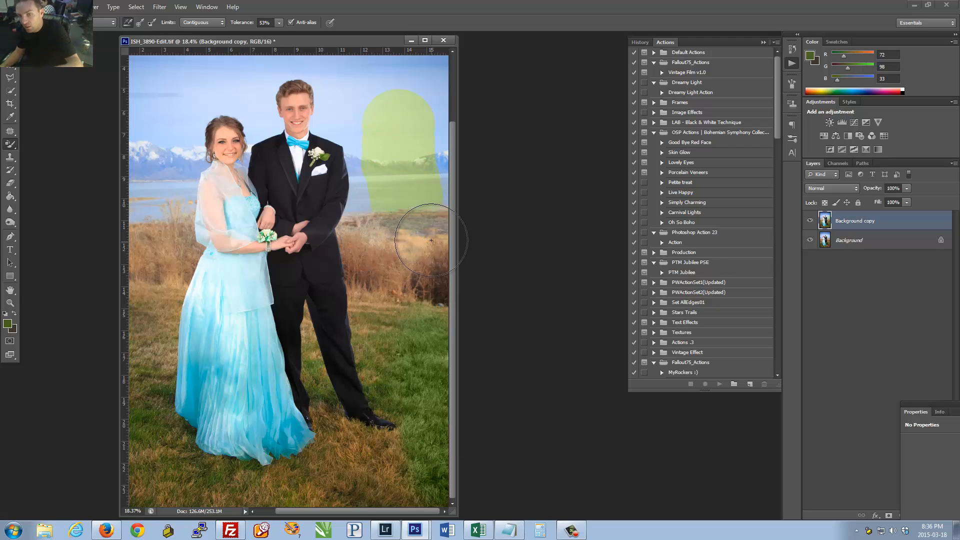
{"action": "right_click", "coordinate": [346, 101]}
{"action": "left_click_drag", "start_coordinate": [383, 143], "coordinate": [346, 148]}
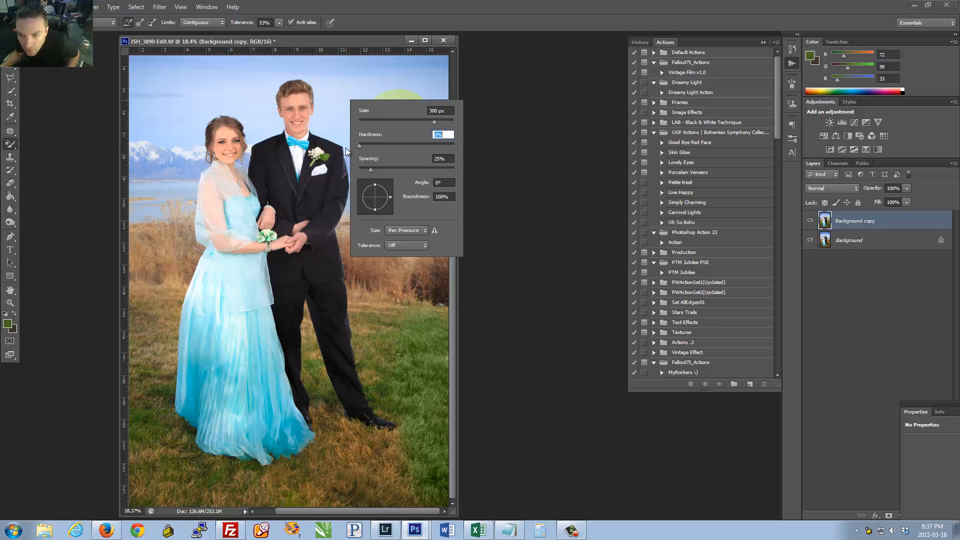
{"action": "mouse_move", "coordinate": [339, 92]}
{"action": "left_mouse_down"}
{"action": "mouse_move", "coordinate": [344, 118]}
{"action": "mouse_move", "coordinate": [405, 101]}
{"action": "left_mouse_up"}
{"action": "key", "text": "ctrl+z"}
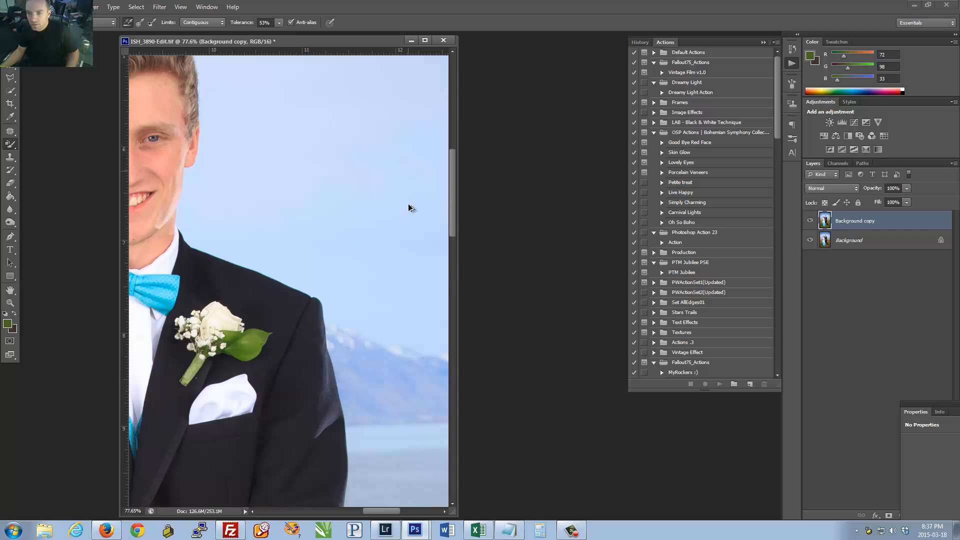
Step: Keep the 300 px brush at 0% hardness and recolor the remaining brown grass beside the man and in front of the couple
{"action": "key", "text": "ctrl+0"}
{"action": "right_click", "coordinate": [386, 365]}
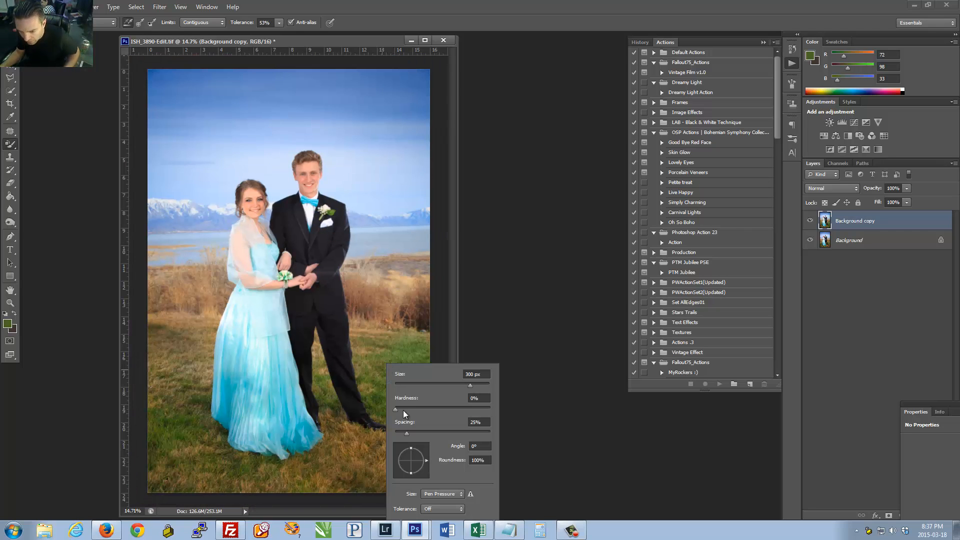
{"action": "left_click_drag", "start_coordinate": [400, 411], "coordinate": [382, 410]}
{"action": "key", "text": "Return"}
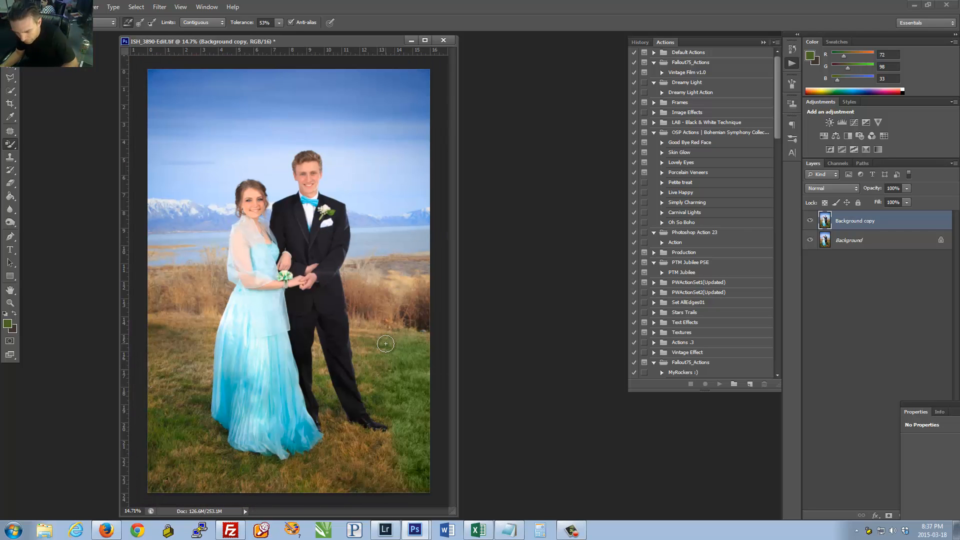
{"action": "mouse_move", "coordinate": [388, 345]}
{"action": "left_mouse_down"}
{"action": "mouse_move", "coordinate": [360, 337]}
{"action": "mouse_move", "coordinate": [369, 381]}
{"action": "mouse_move", "coordinate": [396, 414]}
{"action": "mouse_move", "coordinate": [398, 445]}
{"action": "mouse_move", "coordinate": [366, 446]}
{"action": "mouse_move", "coordinate": [342, 437]}
{"action": "left_mouse_up"}
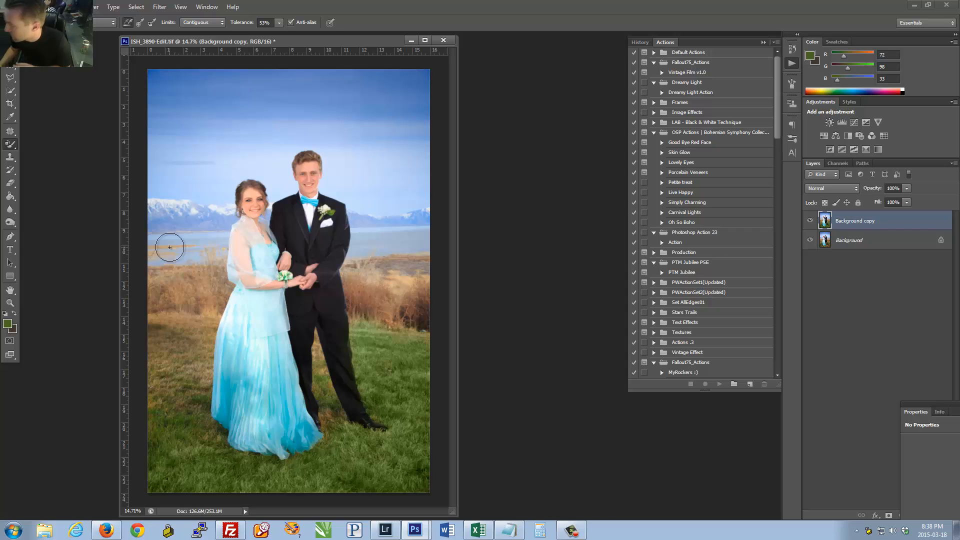
Step: Review the memory usage and History States settings in the Performance preferences, and close them without changes
{"action": "left_click", "coordinate": [45, 7]}
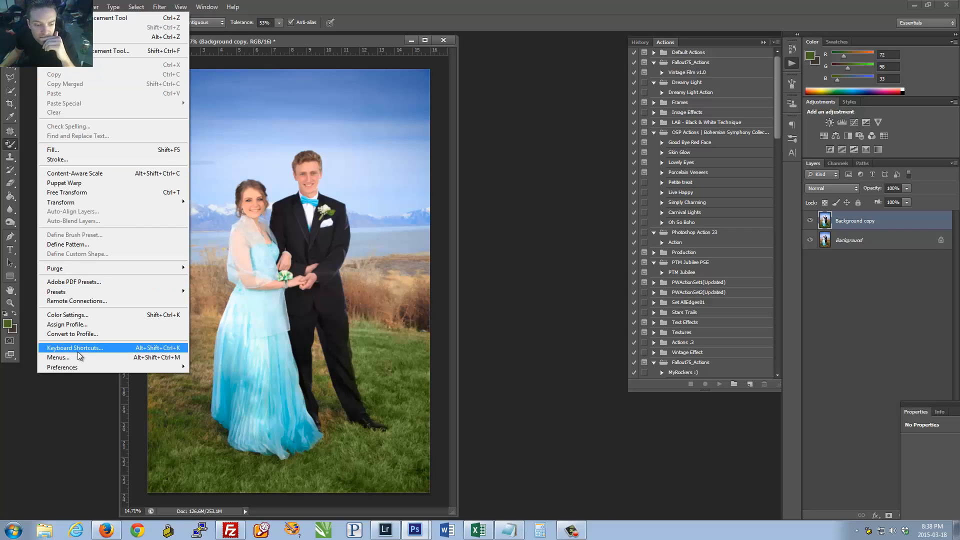
{"action": "mouse_move", "coordinate": [104, 367]}
{"action": "left_click", "coordinate": [208, 367]}
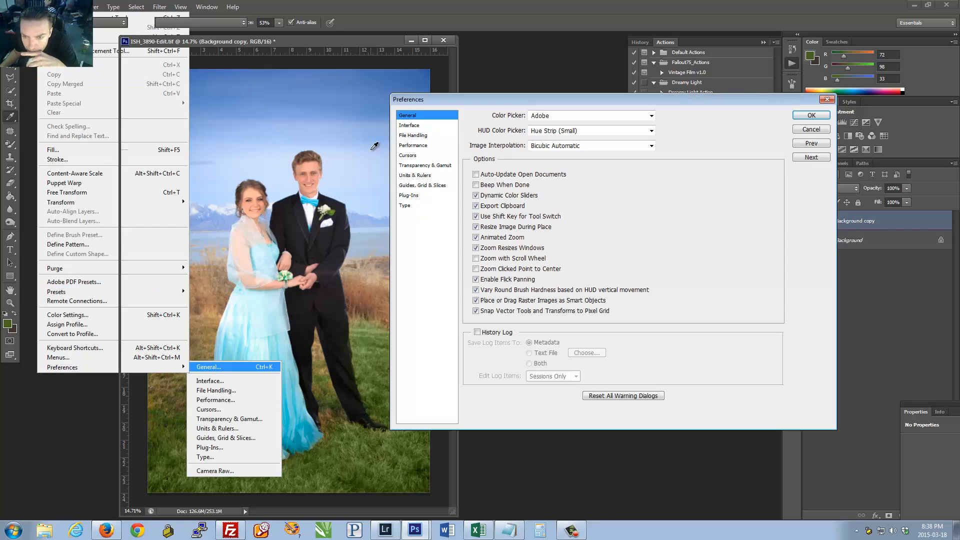
{"action": "left_click", "coordinate": [406, 120]}
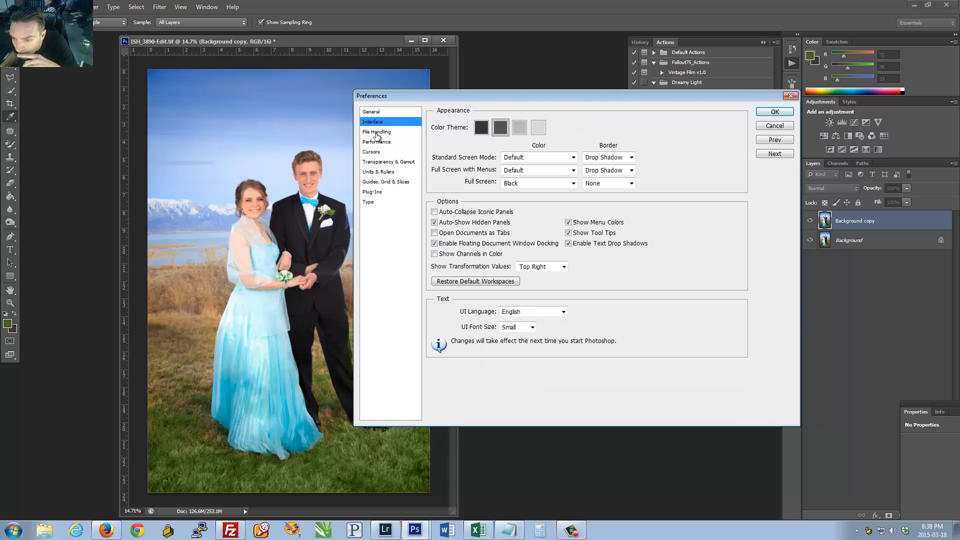
{"action": "left_click", "coordinate": [378, 133]}
{"action": "left_click", "coordinate": [380, 143]}
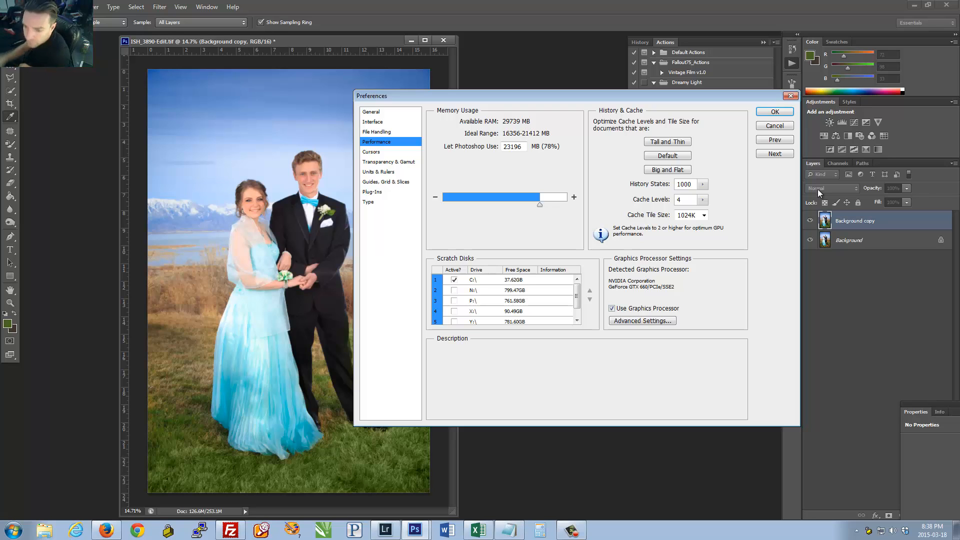
{"action": "left_click", "coordinate": [773, 129]}
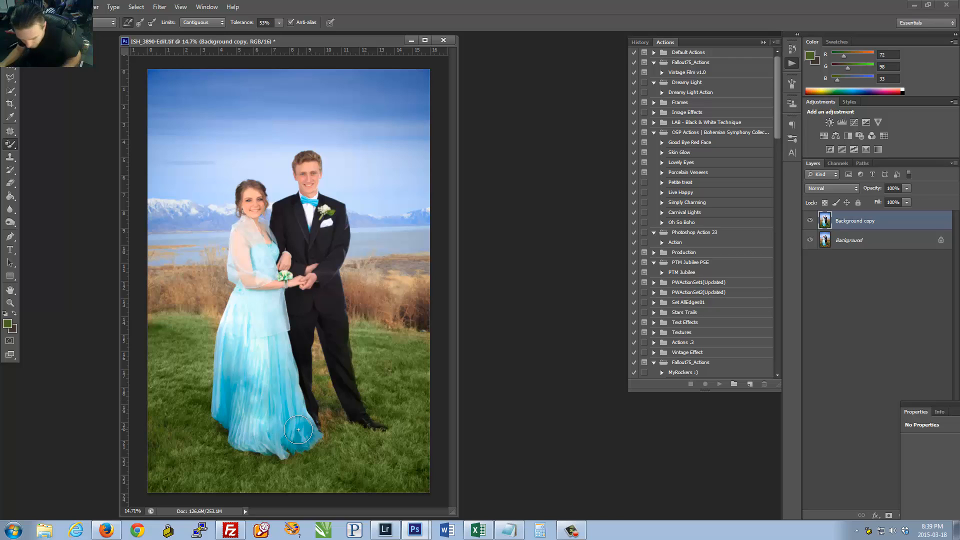
Step: Recolor the remaining brown grass around the hem of the dress and the man's shoes green
{"action": "left_click_drag", "start_coordinate": [257, 468], "coordinate": [293, 478]}
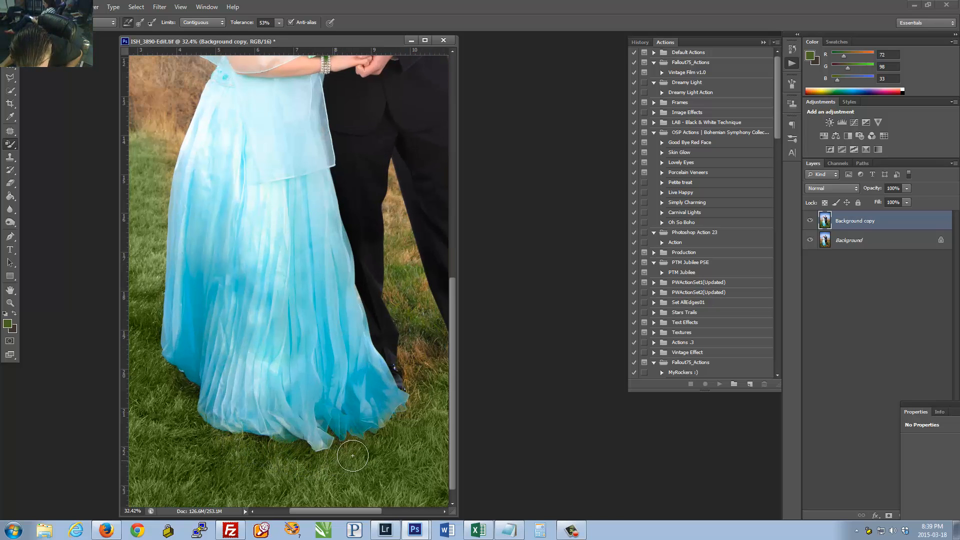
{"action": "mouse_move", "coordinate": [334, 382]}
{"action": "left_mouse_down"}
{"action": "mouse_move", "coordinate": [282, 425]}
{"action": "mouse_move", "coordinate": [195, 440]}
{"action": "left_mouse_up"}
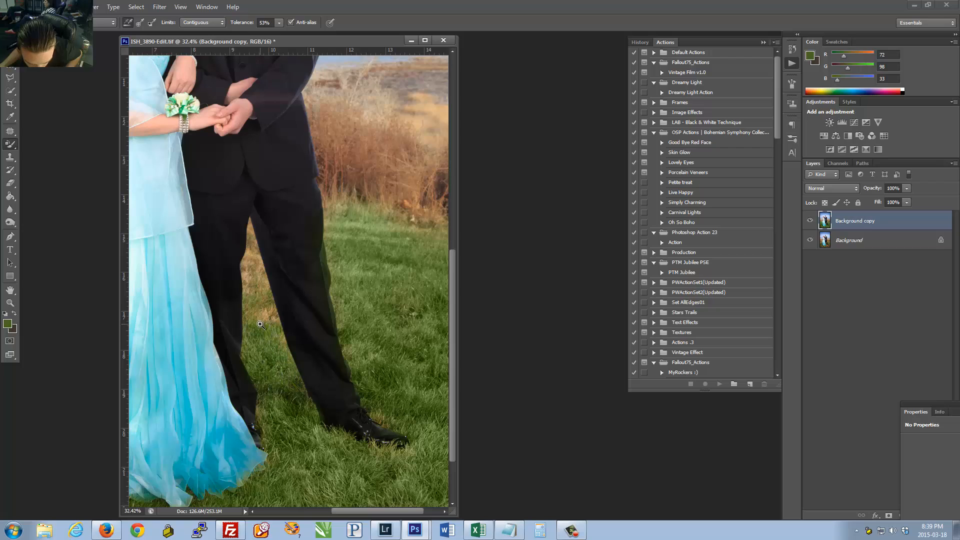
Step: Try recoloring the brown grass between the man's legs with a smaller brush
{"action": "scroll", "coordinate": [260, 325], "scroll_direction": "up", "scroll_amount": 1}
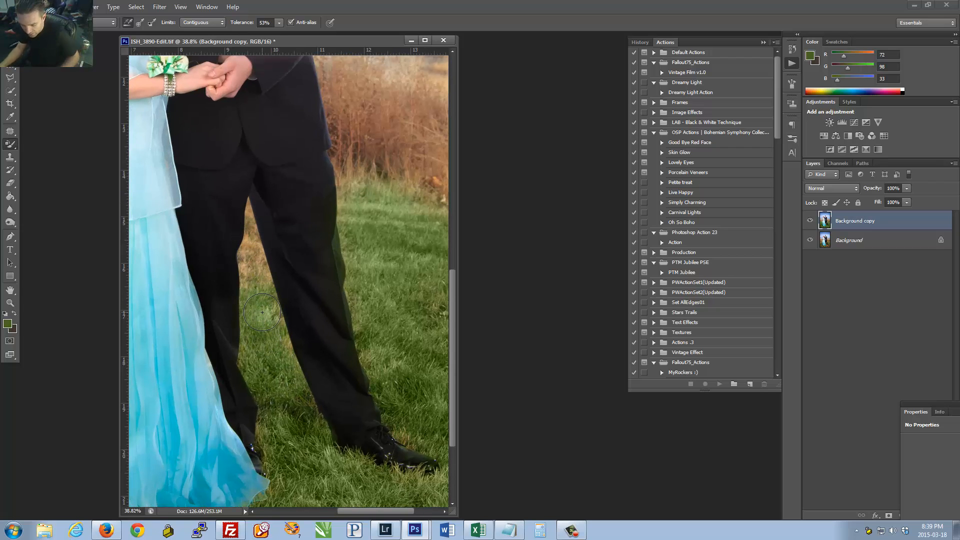
{"action": "key", "text": "bracketleft"}
{"action": "key", "text": "bracketleft"}
{"action": "key", "text": "bracketleft"}
{"action": "key", "text": "bracketleft"}
{"action": "key", "text": "bracketleft"}
{"action": "key", "text": "bracketleft"}
{"action": "left_click_drag", "start_coordinate": [255, 289], "coordinate": [250, 240]}
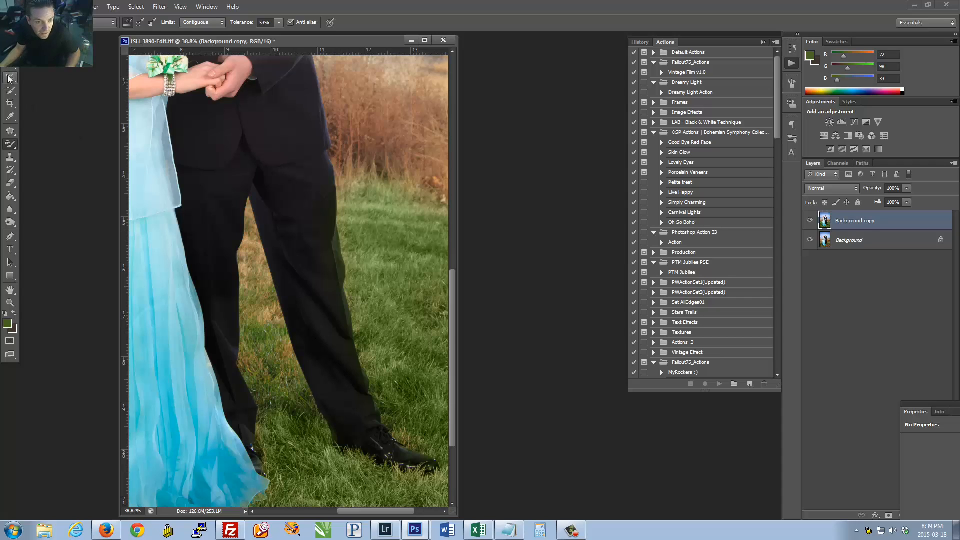
Step: Select the brown grass between the man's legs with the Polygonal Lasso, following the inner trouser edges down to his shoes
{"action": "left_click_drag", "start_coordinate": [10, 77], "coordinate": [35, 87]}
{"action": "left_click", "coordinate": [259, 445]}
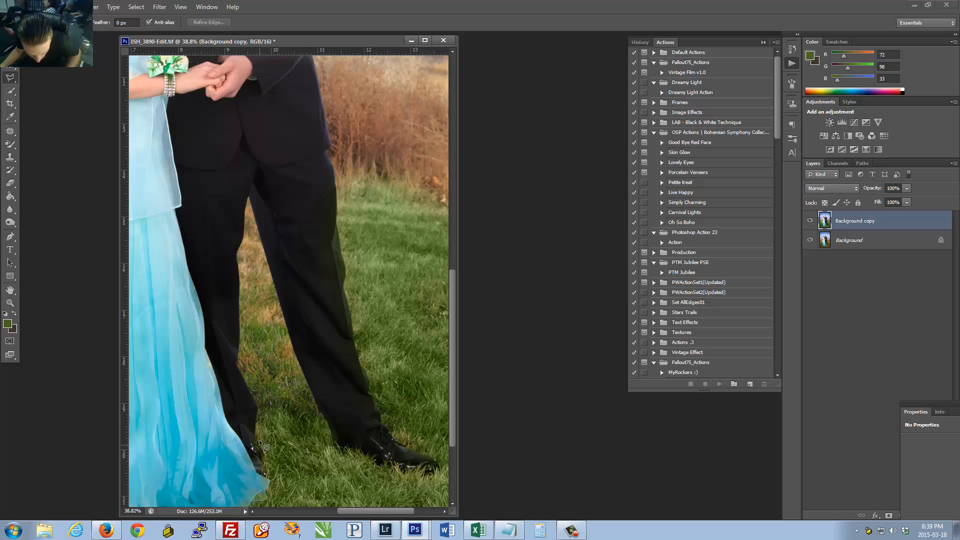
{"action": "left_click", "coordinate": [257, 406]}
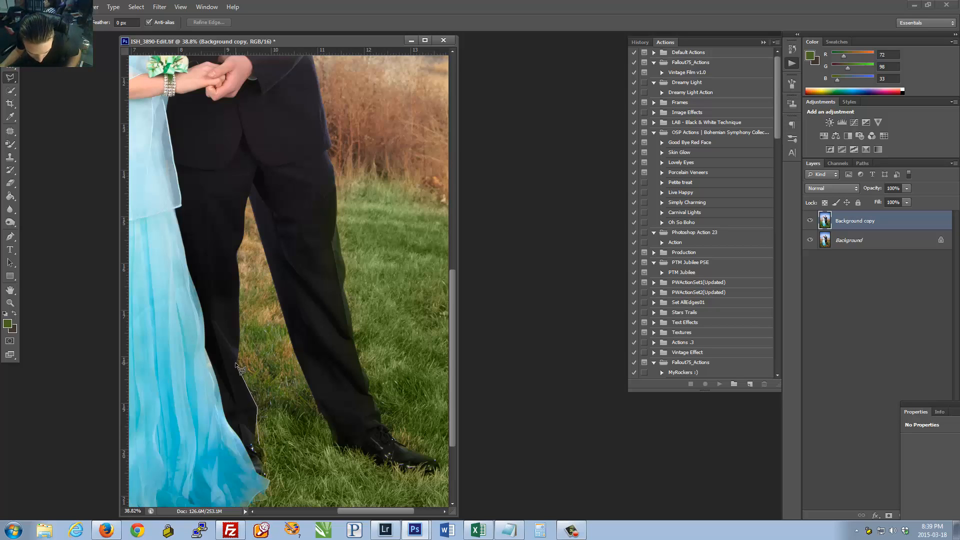
{"action": "left_click", "coordinate": [241, 288]}
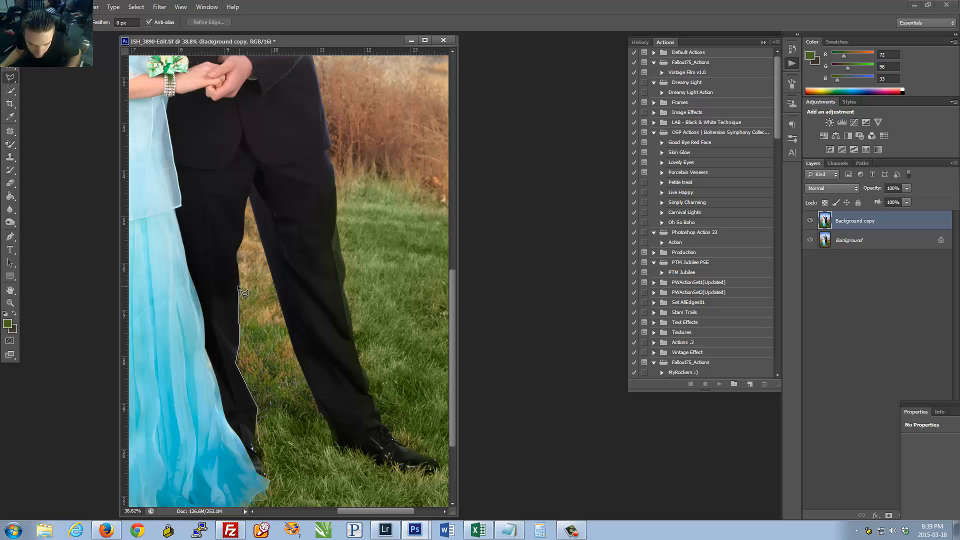
{"action": "left_click", "coordinate": [236, 253]}
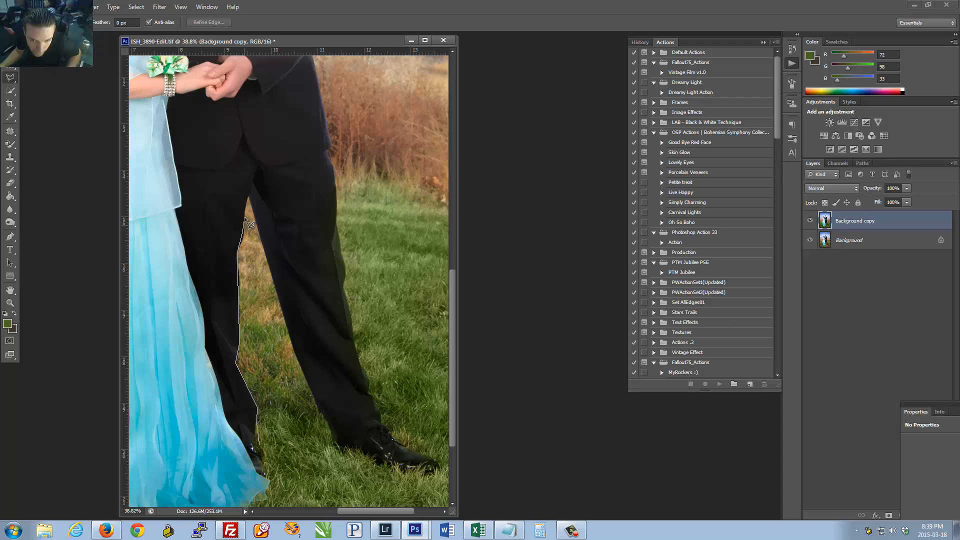
{"action": "left_click", "coordinate": [250, 197]}
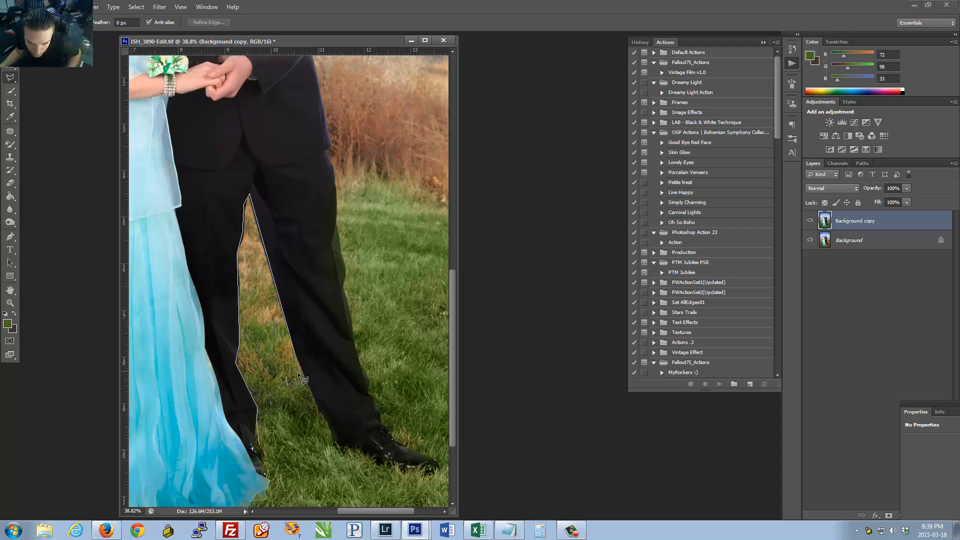
{"action": "left_click", "coordinate": [297, 358]}
{"action": "double_click", "coordinate": [304, 456]}
Step: Start Refine Edge on the grass selection and set Smooth to 0 and Feather to 3.6 px
{"action": "right_click", "coordinate": [313, 467]}
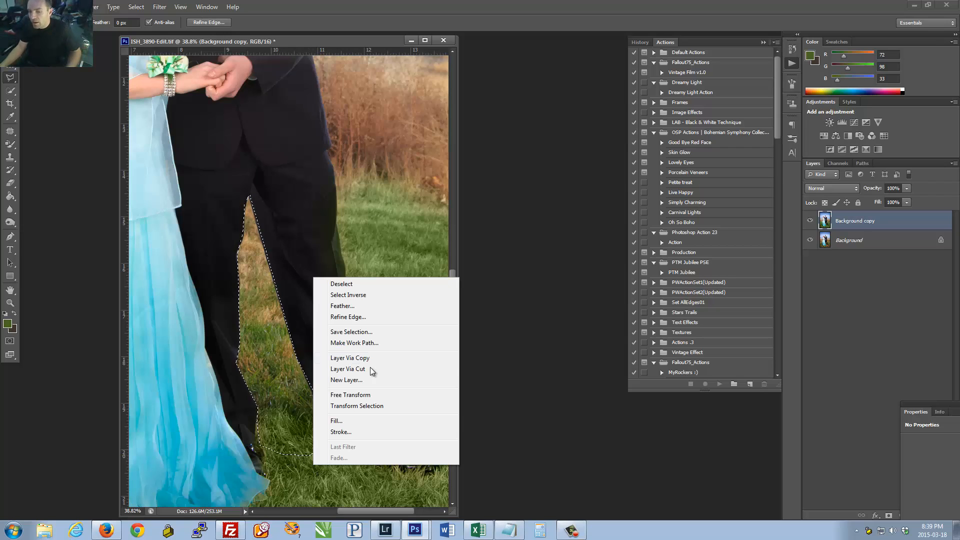
{"action": "left_click", "coordinate": [353, 318]}
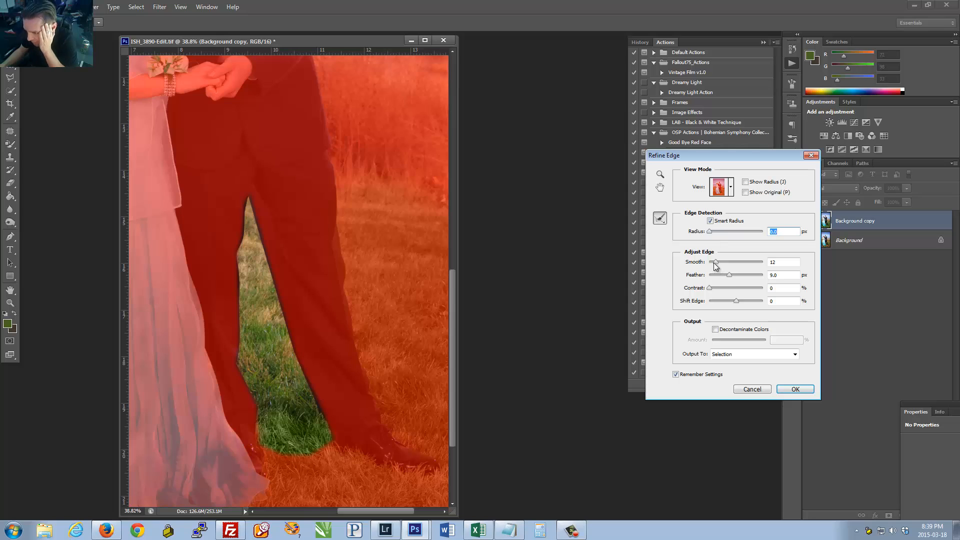
{"action": "mouse_move", "coordinate": [716, 263]}
{"action": "left_mouse_down"}
{"action": "mouse_move", "coordinate": [735, 264]}
{"action": "mouse_move", "coordinate": [720, 264]}
{"action": "left_mouse_up"}
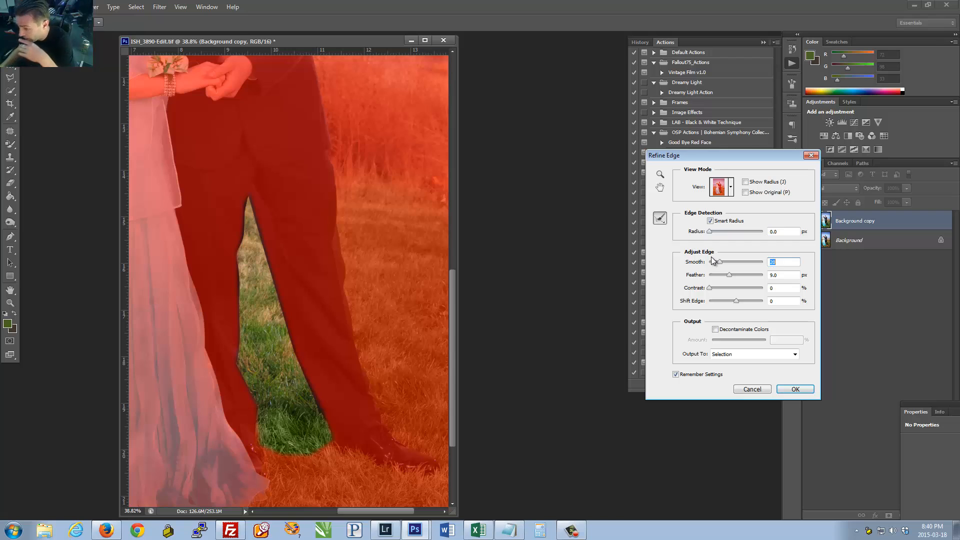
{"action": "left_click_drag", "start_coordinate": [730, 275], "coordinate": [713, 275]}
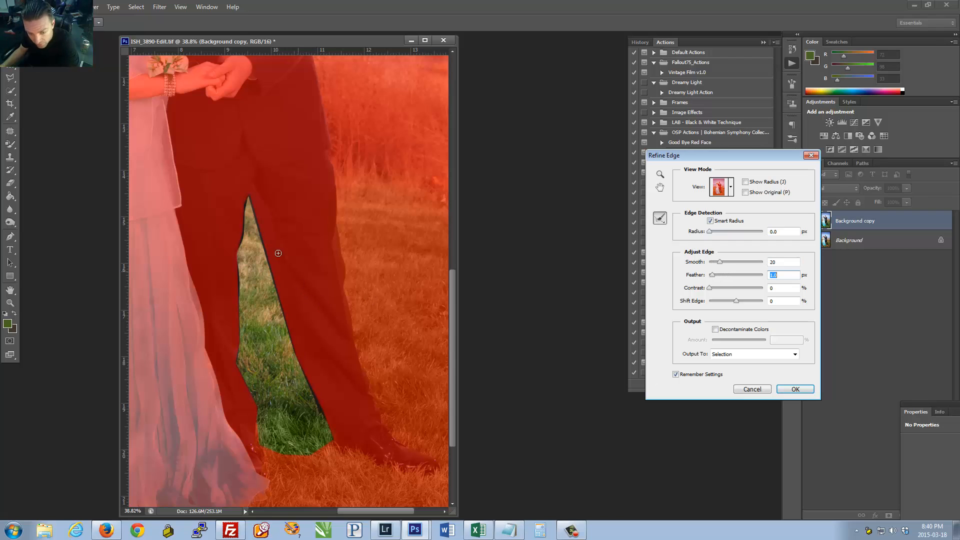
{"action": "left_click_drag", "start_coordinate": [263, 250], "coordinate": [326, 275]}
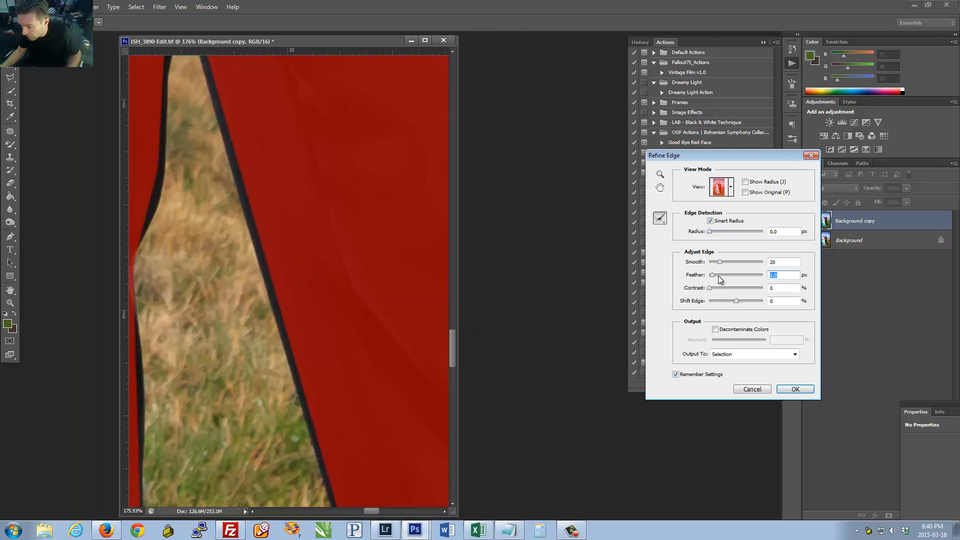
{"action": "mouse_move", "coordinate": [712, 275]}
{"action": "left_mouse_down"}
{"action": "mouse_move", "coordinate": [694, 270]}
{"action": "mouse_move", "coordinate": [728, 275]}
{"action": "left_mouse_up"}
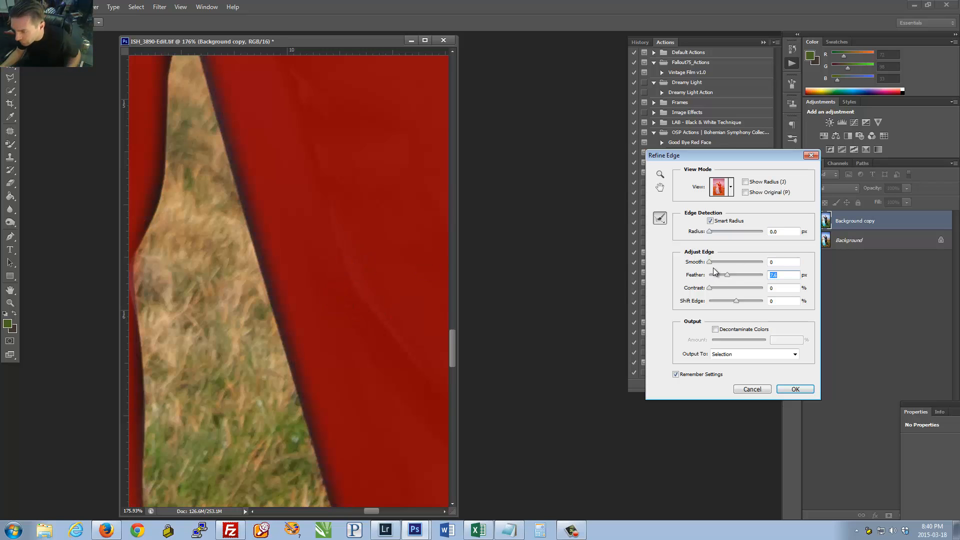
{"action": "left_click_drag", "start_coordinate": [727, 274], "coordinate": [720, 275]}
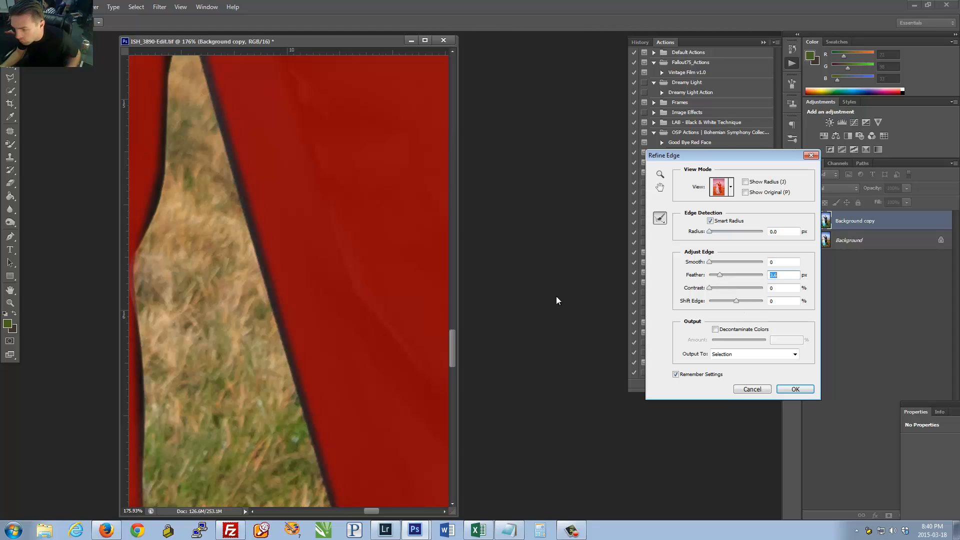
Step: Set Shift Edge to +8% and the Smart Radius to about 40 px, and apply the refined selection
{"action": "left_click_drag", "start_coordinate": [737, 301], "coordinate": [752, 302]}
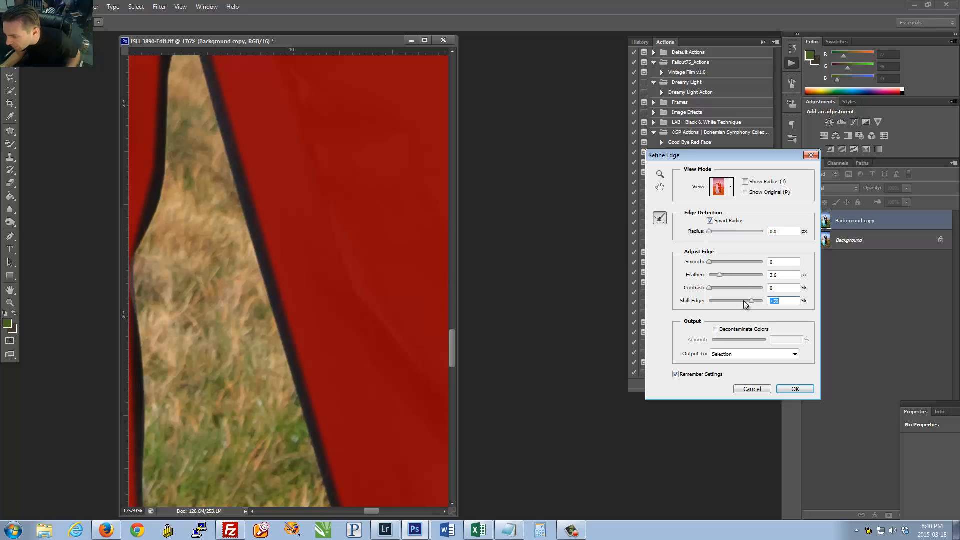
{"action": "mouse_move", "coordinate": [752, 301]}
{"action": "left_mouse_down"}
{"action": "mouse_move", "coordinate": [712, 307]}
{"action": "mouse_move", "coordinate": [748, 304]}
{"action": "left_mouse_up"}
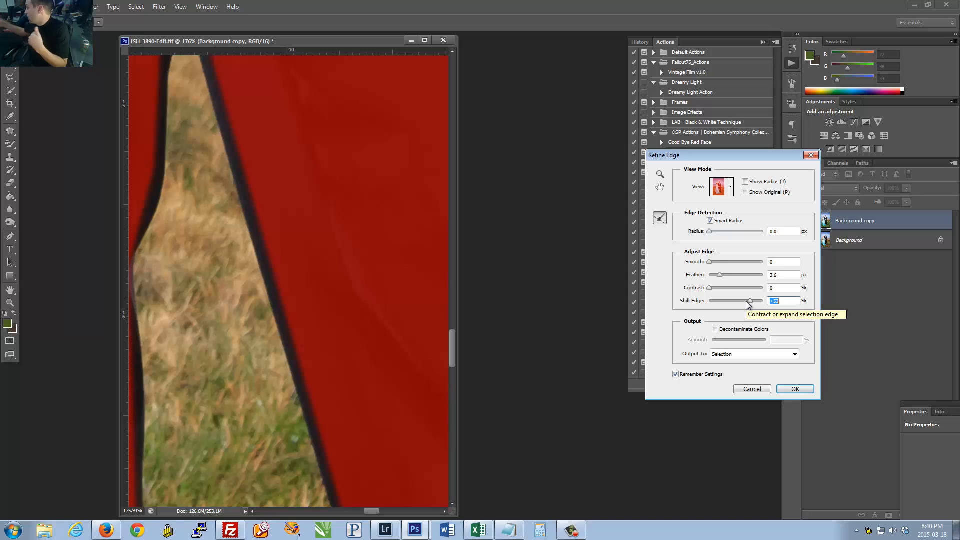
{"action": "mouse_move", "coordinate": [748, 304]}
{"action": "left_mouse_down"}
{"action": "mouse_move", "coordinate": [730, 302]}
{"action": "mouse_move", "coordinate": [738, 302]}
{"action": "left_mouse_up"}
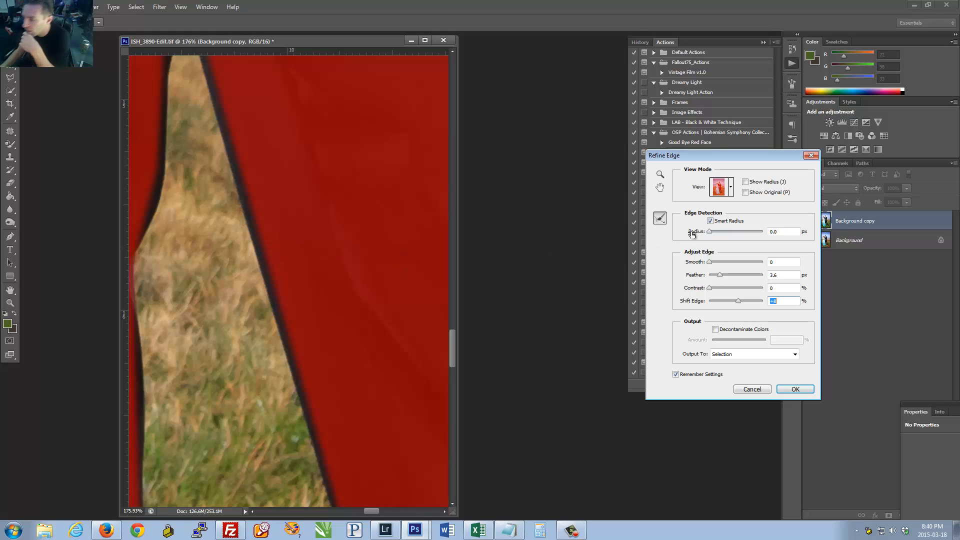
{"action": "left_click_drag", "start_coordinate": [710, 232], "coordinate": [743, 235]}
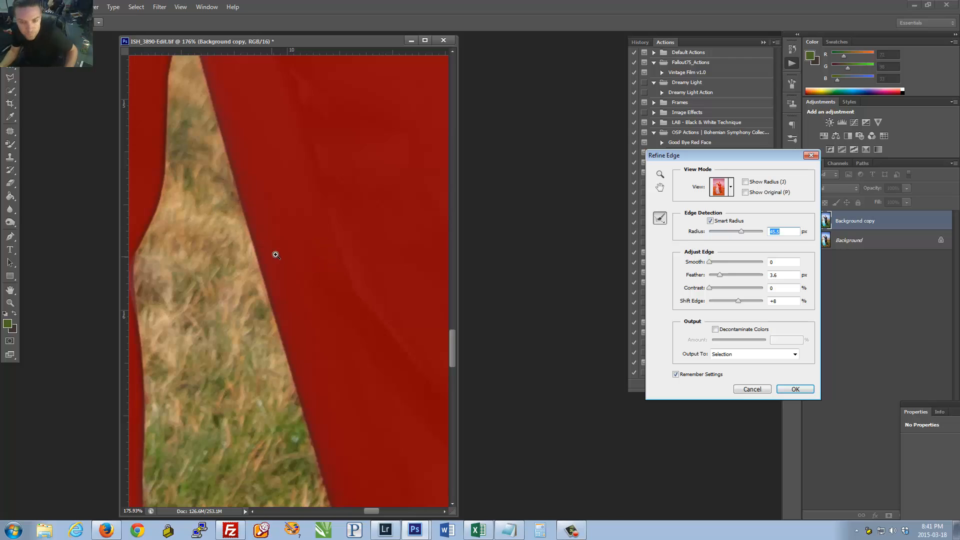
{"action": "left_click_drag", "start_coordinate": [274, 255], "coordinate": [214, 255]}
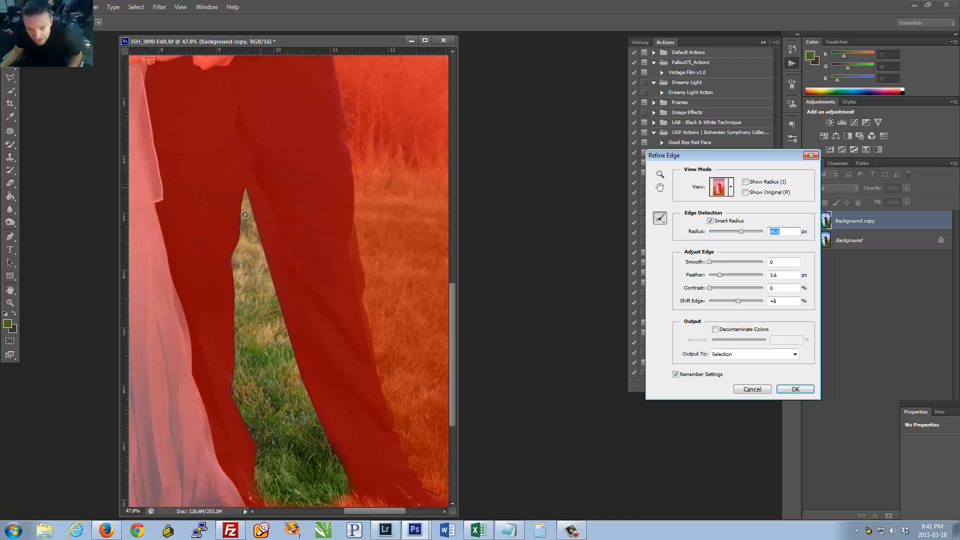
{"action": "left_click", "coordinate": [795, 390]}
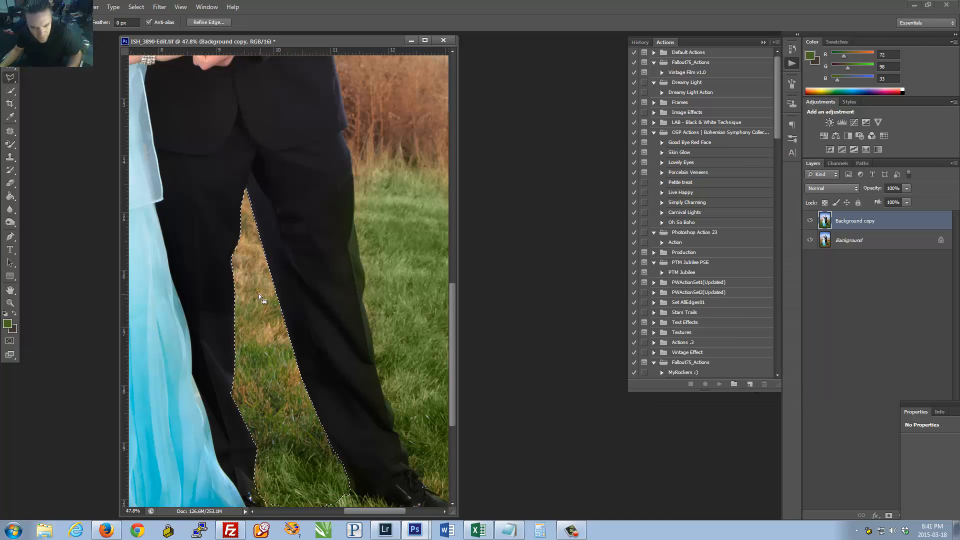
Step: Recolor the selected brown grass between the man's legs green with a much larger Color Replacement brush, and clear the selection
{"action": "left_click_drag", "start_coordinate": [321, 381], "coordinate": [232, 385]}
{"action": "left_click_drag", "start_coordinate": [316, 374], "coordinate": [398, 374]}
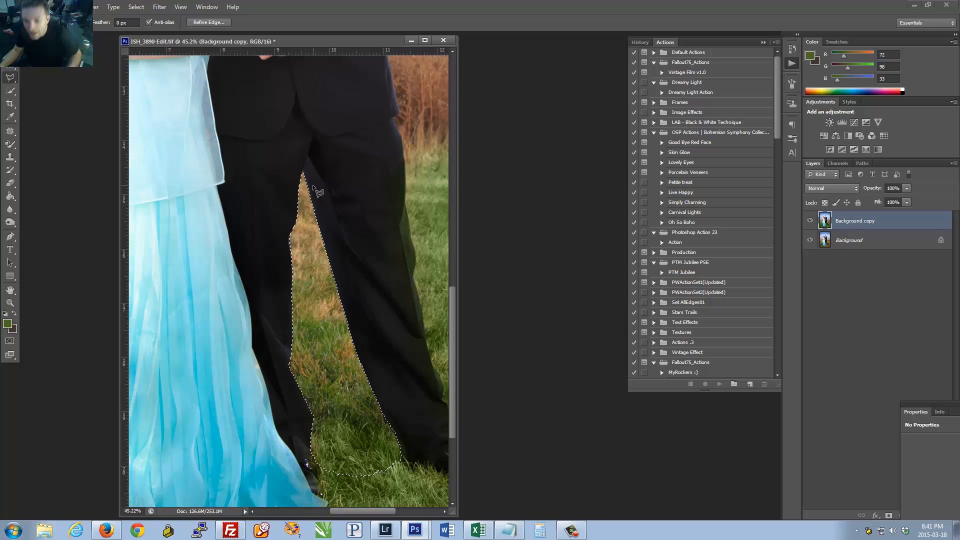
{"action": "left_click", "coordinate": [10, 145]}
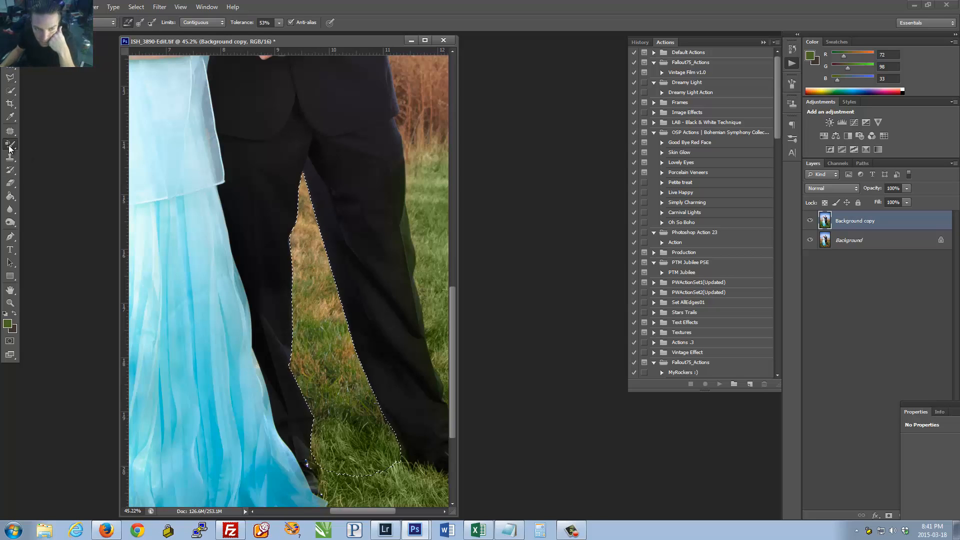
{"action": "key", "text": "]"}
{"action": "key", "text": "]"}
{"action": "key", "text": "]"}
{"action": "key", "text": "]"}
{"action": "key", "text": "]"}
{"action": "key", "text": "]"}
{"action": "key", "text": "]"}
{"action": "key", "text": "]"}
{"action": "key", "text": "]"}
{"action": "key", "text": "]"}
{"action": "key", "text": "]"}
{"action": "key", "text": "]"}
{"action": "key", "text": "]"}
{"action": "key", "text": "]"}
{"action": "key", "text": "]"}
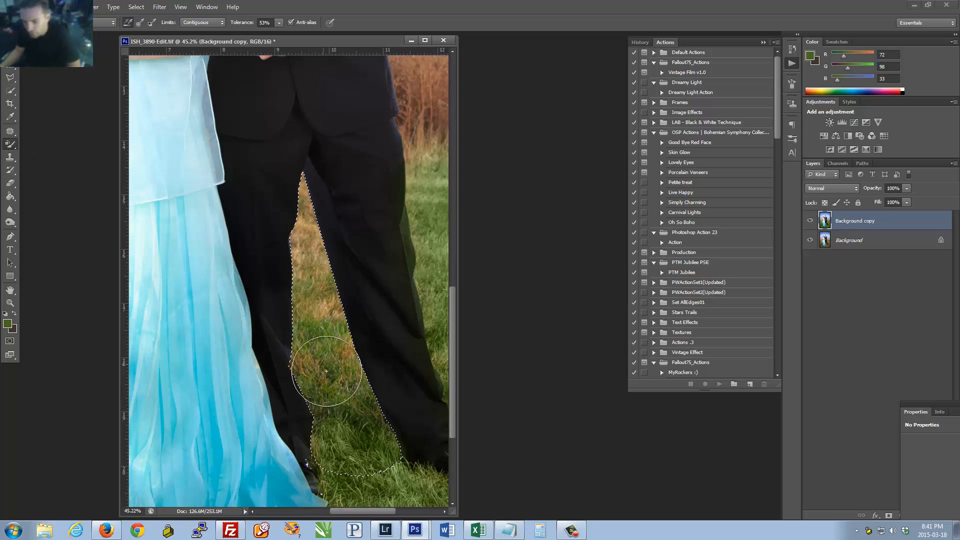
{"action": "mouse_move", "coordinate": [336, 392]}
{"action": "left_mouse_down"}
{"action": "mouse_move", "coordinate": [313, 212]}
{"action": "mouse_move", "coordinate": [314, 380]}
{"action": "left_mouse_up"}
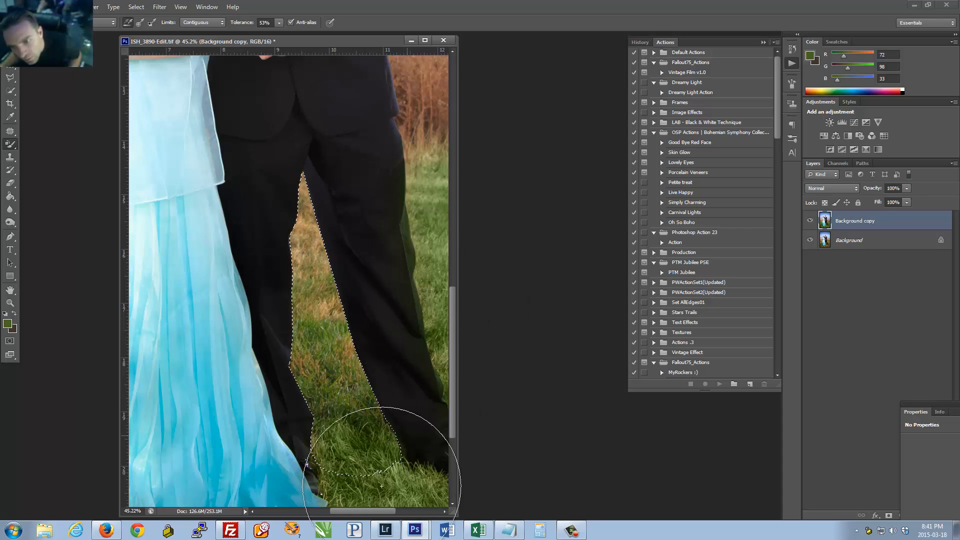
{"action": "key", "text": "ctrl+z"}
{"action": "left_click_drag", "start_coordinate": [323, 278], "coordinate": [296, 273]}
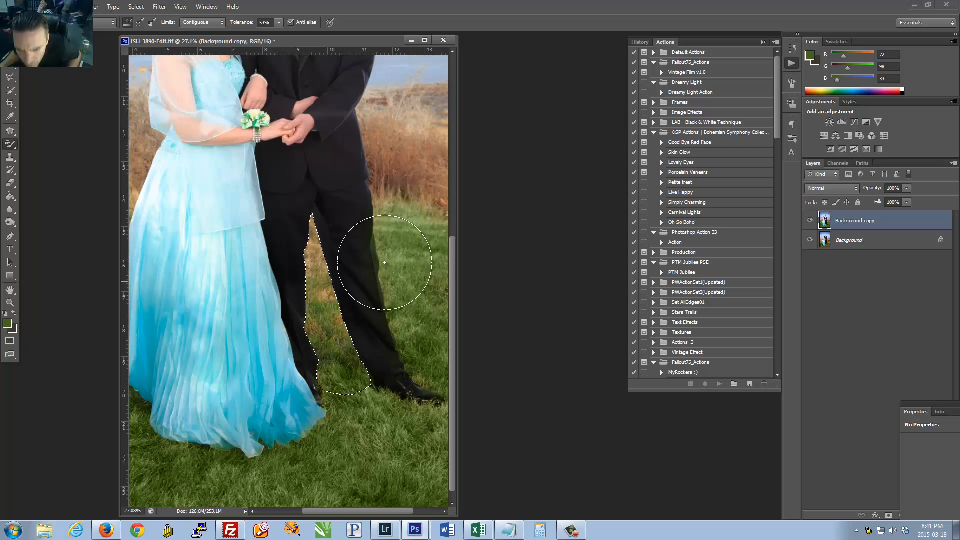
{"action": "key", "text": "ctrl+d"}
{"action": "mouse_move", "coordinate": [379, 288]}
{"action": "left_mouse_down"}
{"action": "mouse_move", "coordinate": [431, 305]}
{"action": "mouse_move", "coordinate": [307, 253]}
{"action": "mouse_move", "coordinate": [247, 267]}
{"action": "mouse_move", "coordinate": [273, 309]}
{"action": "mouse_move", "coordinate": [327, 360]}
{"action": "mouse_move", "coordinate": [370, 371]}
{"action": "left_mouse_up"}
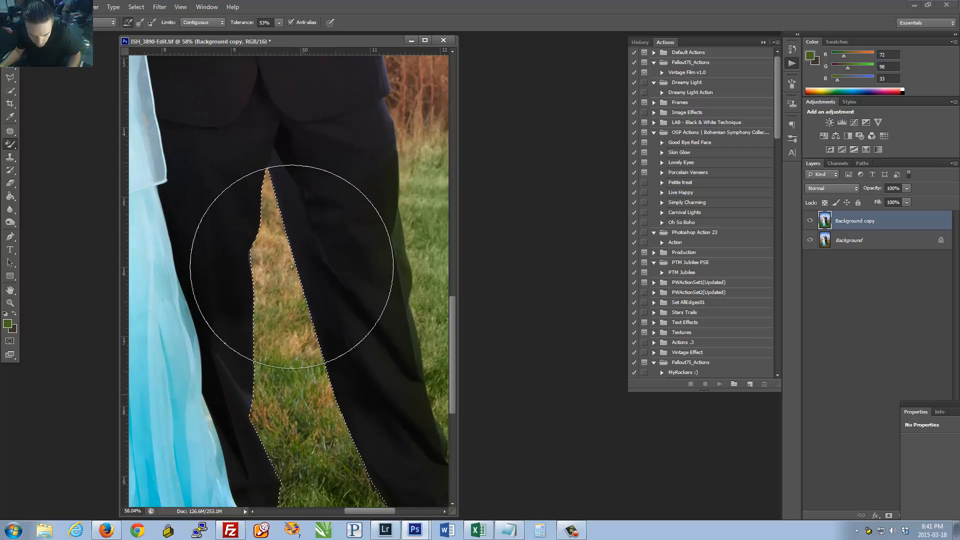
{"action": "mouse_move", "coordinate": [286, 210]}
{"action": "left_mouse_down"}
{"action": "mouse_move", "coordinate": [281, 358]}
{"action": "mouse_move", "coordinate": [289, 360]}
{"action": "left_mouse_up"}
{"action": "key", "text": "ctrl+d"}
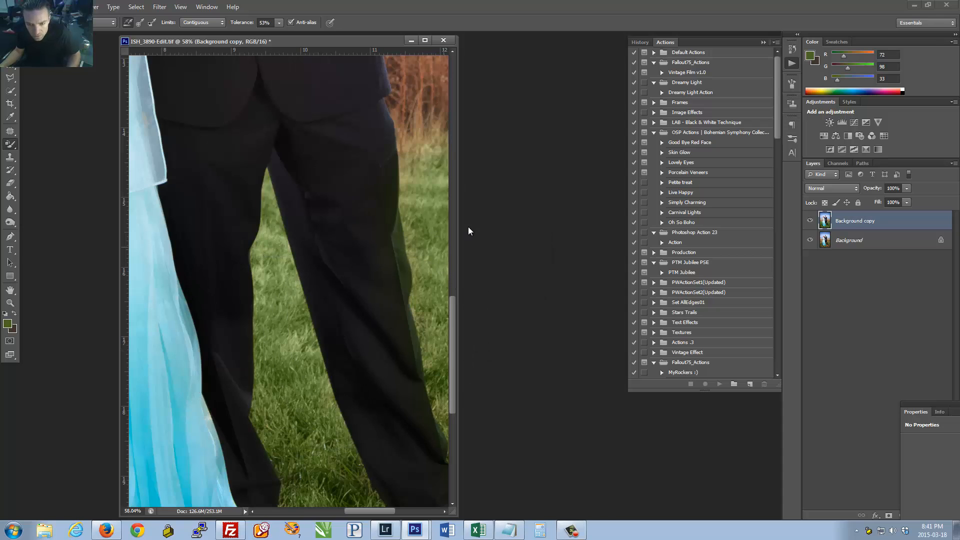
Step: Sample the near-black of the trousers and paint away the green tint along the outer edge of the man's trouser leg
{"action": "left_click", "coordinate": [406, 249], "text": "ctrl"}
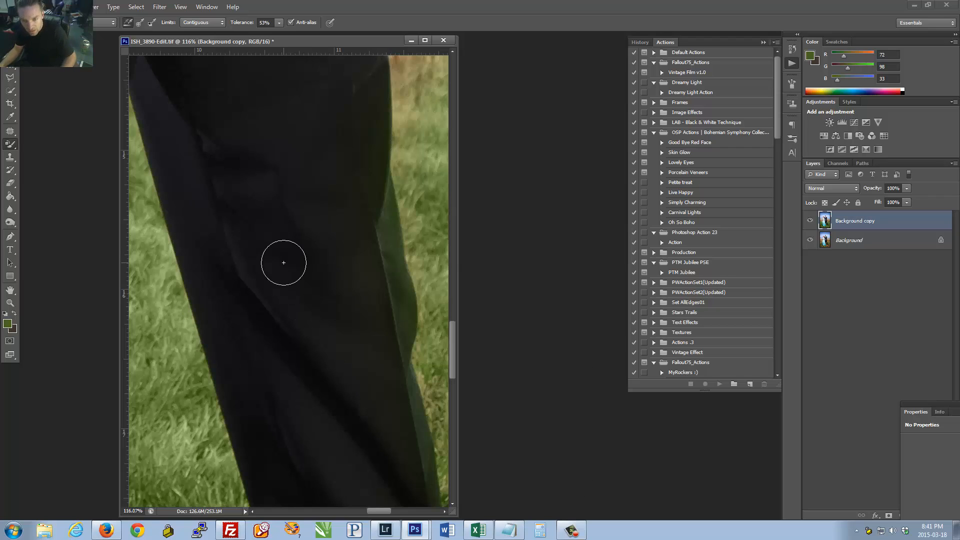
{"action": "left_click", "coordinate": [281, 254], "text": "alt"}
{"action": "mouse_move", "coordinate": [373, 265]}
{"action": "left_mouse_down"}
{"action": "mouse_move", "coordinate": [373, 189]}
{"action": "mouse_move", "coordinate": [393, 294]}
{"action": "mouse_move", "coordinate": [387, 388]}
{"action": "mouse_move", "coordinate": [401, 402]}
{"action": "mouse_move", "coordinate": [400, 440]}
{"action": "mouse_move", "coordinate": [363, 128]}
{"action": "left_mouse_up"}
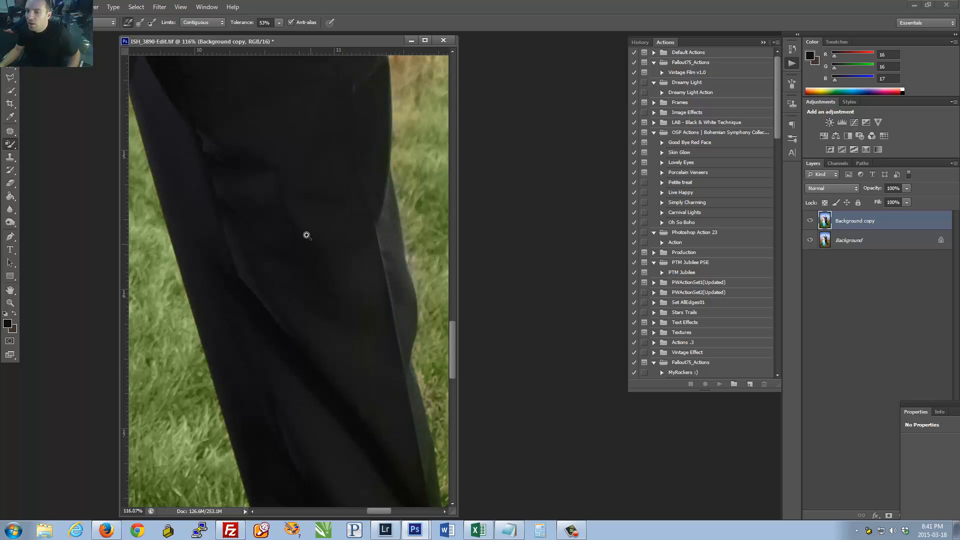
Step: Lower the Background copy layer's opacity to 66% with the whole photo in view
{"action": "scroll", "coordinate": [307, 235], "scroll_direction": "down", "scroll_amount": 5}
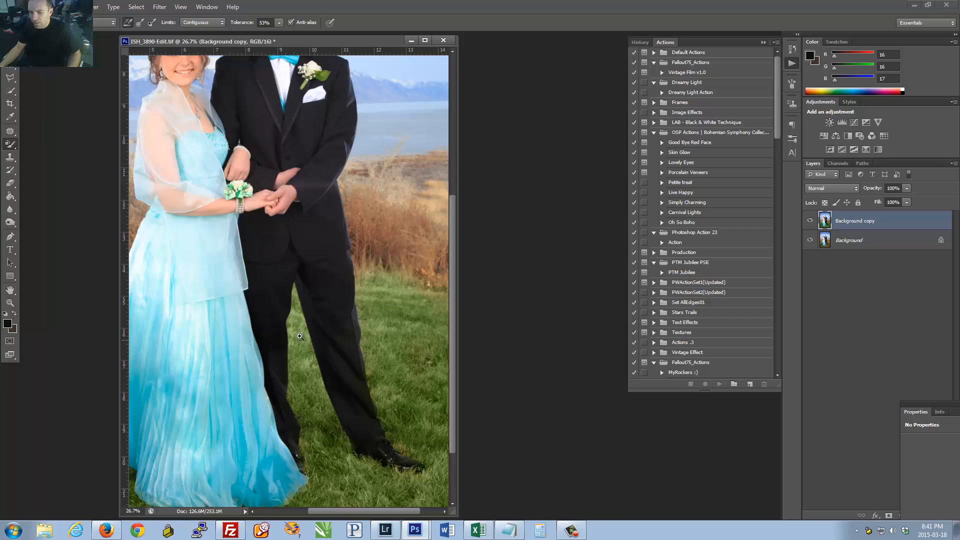
{"action": "scroll", "coordinate": [301, 337], "scroll_direction": "down", "scroll_amount": 2}
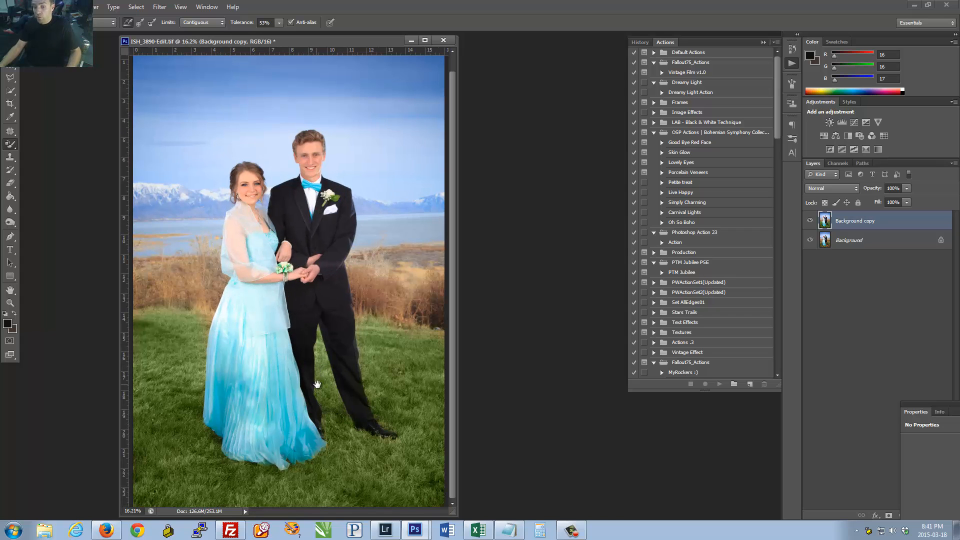
{"action": "scroll", "coordinate": [317, 384], "scroll_direction": "down", "scroll_amount": 2}
{"action": "scroll", "coordinate": [305, 371], "scroll_direction": "up", "scroll_amount": 2}
{"action": "scroll", "coordinate": [337, 379], "scroll_direction": "down", "scroll_amount": 1}
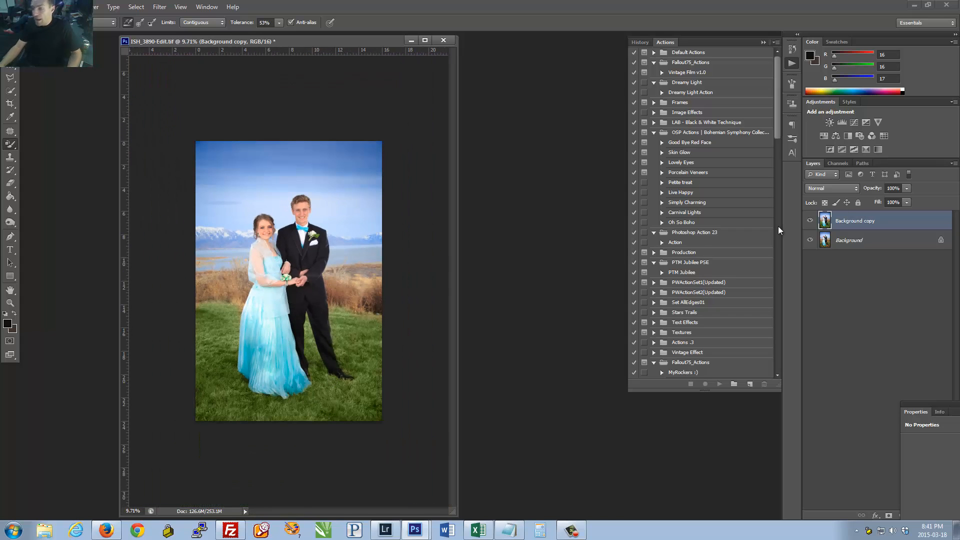
{"action": "left_click", "coordinate": [906, 189]}
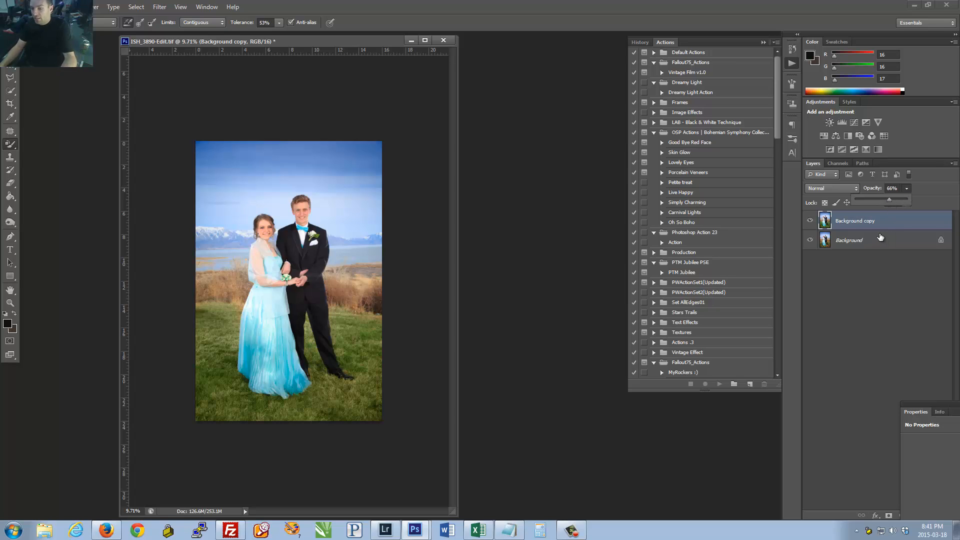
Step: Toggle the Background copy layer's visibility repeatedly to compare the grass before and after recoloring
{"action": "left_click", "coordinate": [811, 220]}
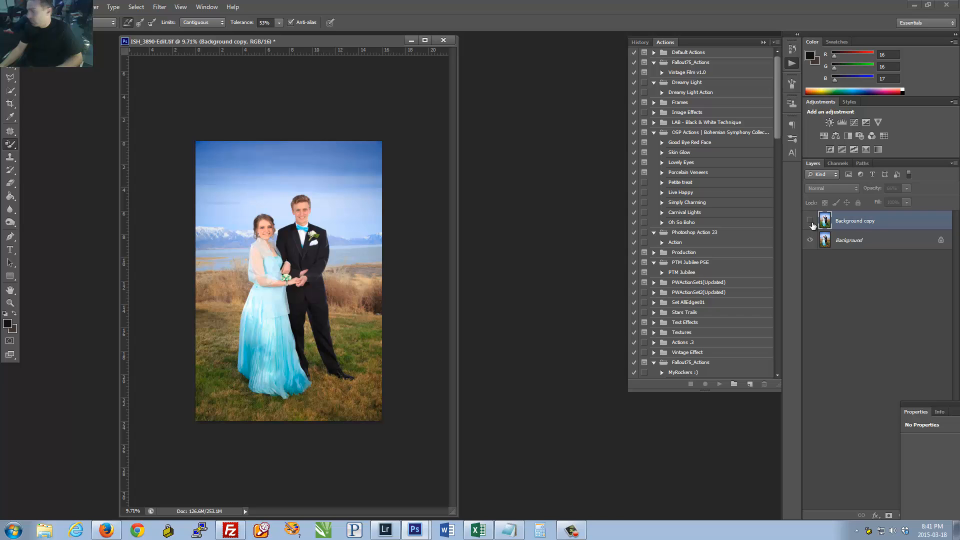
{"action": "left_click_drag", "start_coordinate": [292, 401], "coordinate": [316, 418]}
{"action": "left_click", "coordinate": [811, 221]}
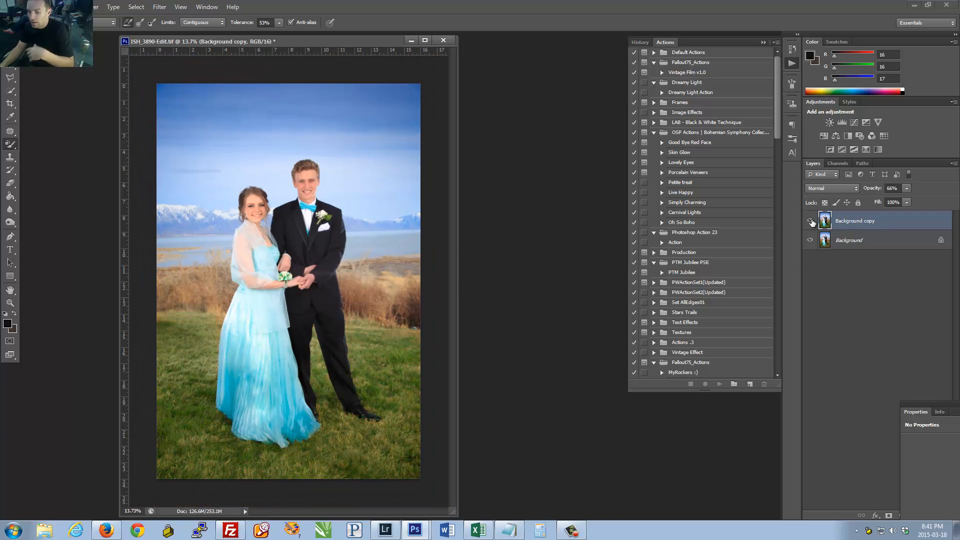
{"action": "left_click", "coordinate": [811, 221]}
{"action": "left_click", "coordinate": [811, 221]}
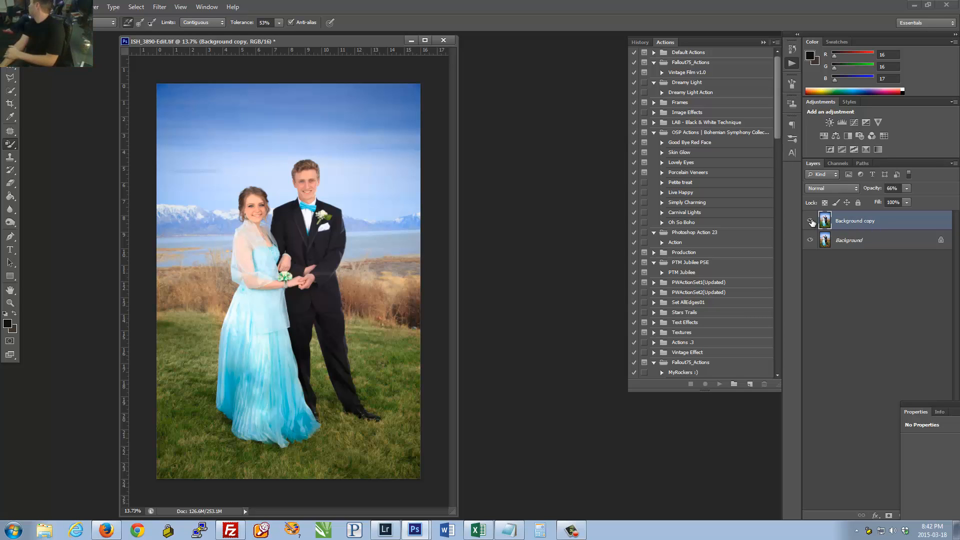
{"action": "left_click", "coordinate": [811, 221]}
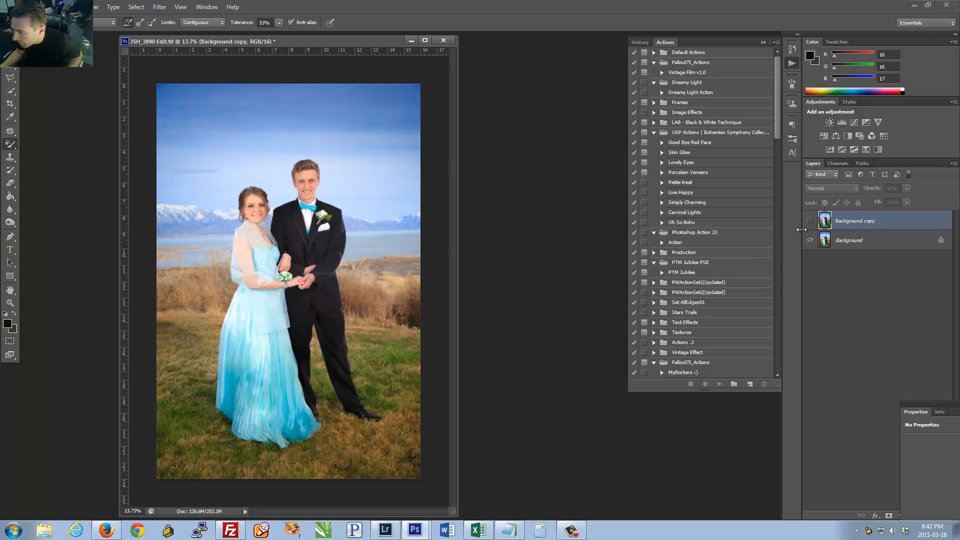
Step: Make the Background copy layer visible again and check the recolored photo both as a whole and closer up on the couple
{"action": "left_click", "coordinate": [811, 221]}
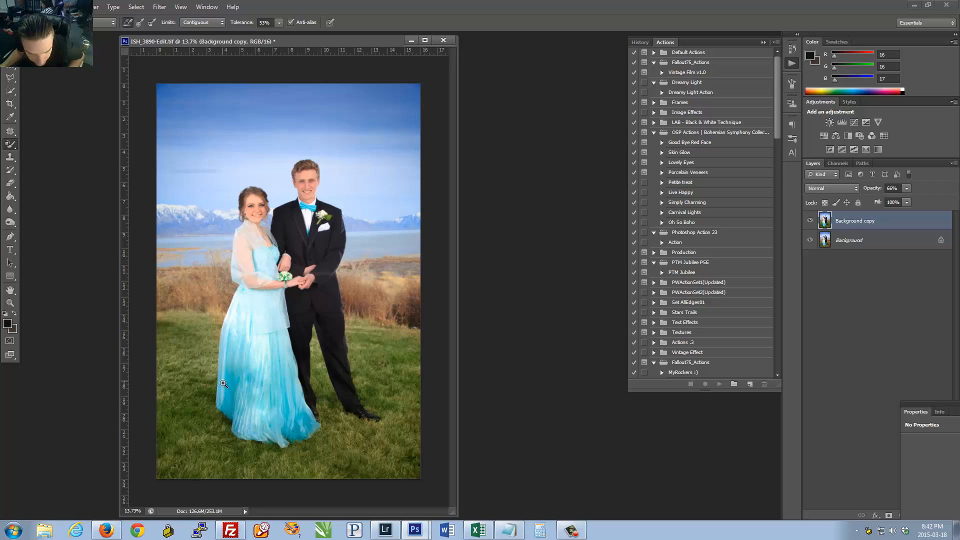
{"action": "left_click_drag", "start_coordinate": [323, 386], "coordinate": [256, 307]}
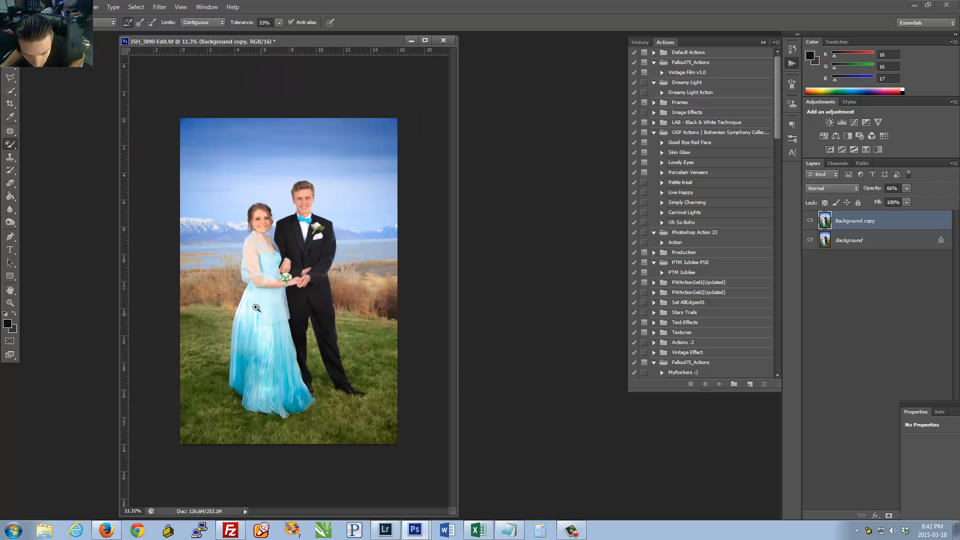
{"action": "left_click_drag", "start_coordinate": [335, 308], "coordinate": [246, 320]}
{"action": "left_click_drag", "start_coordinate": [282, 161], "coordinate": [260, 165]}
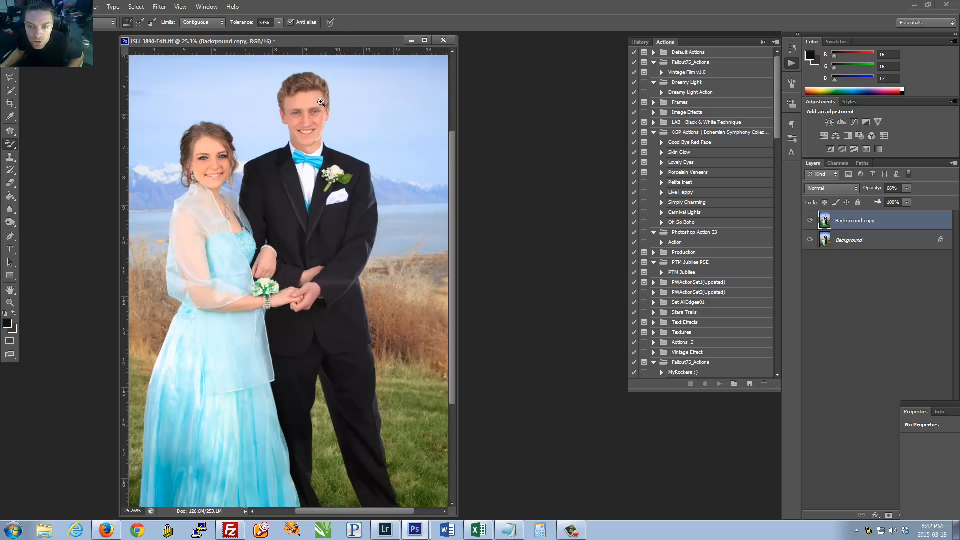
{"action": "mouse_move", "coordinate": [308, 94]}
{"action": "left_mouse_down"}
{"action": "mouse_move", "coordinate": [288, 104]}
{"action": "mouse_move", "coordinate": [300, 102]}
{"action": "left_mouse_up"}
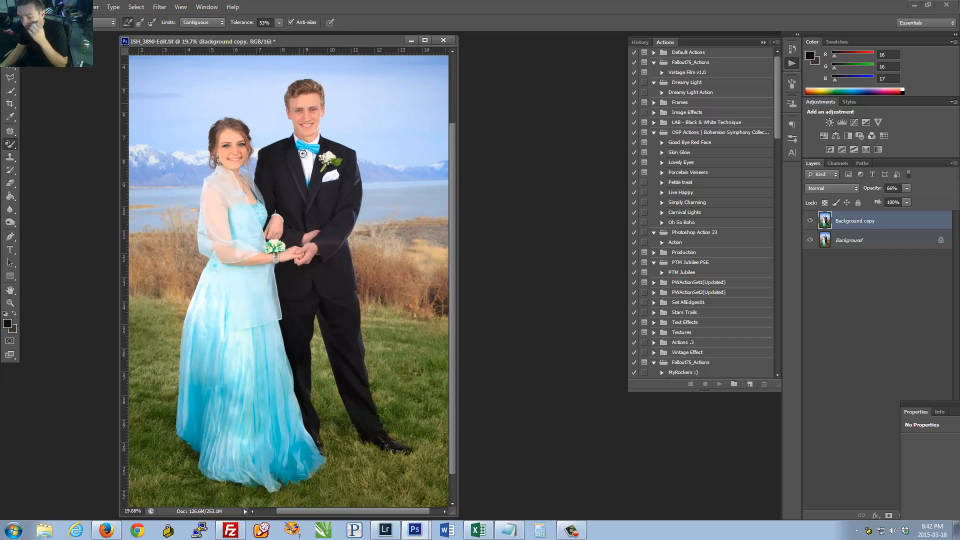
Step: Switch to Lightroom and browse the 2015 folder's photos in grid view for another portrait to retouch
{"action": "left_click", "coordinate": [386, 530]}
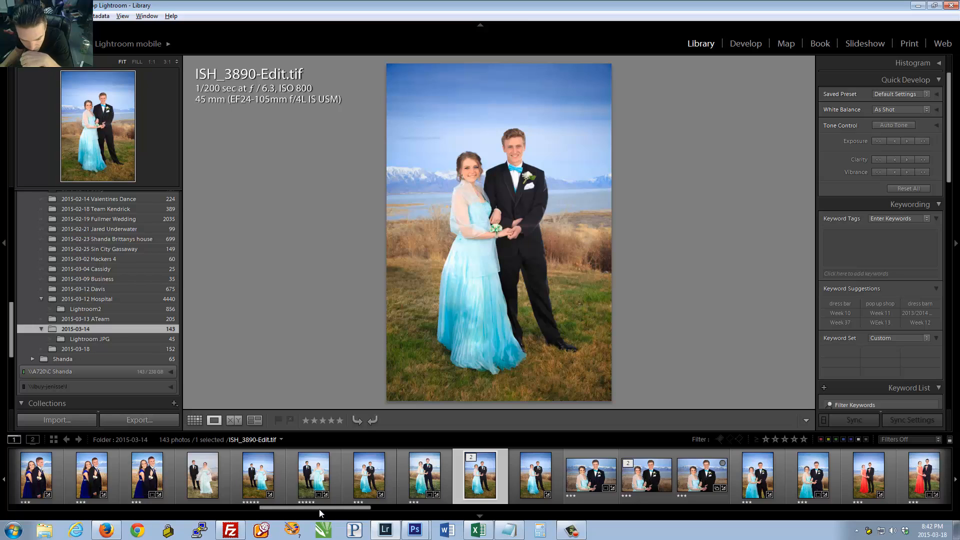
{"action": "left_click_drag", "start_coordinate": [319, 509], "coordinate": [68, 509]}
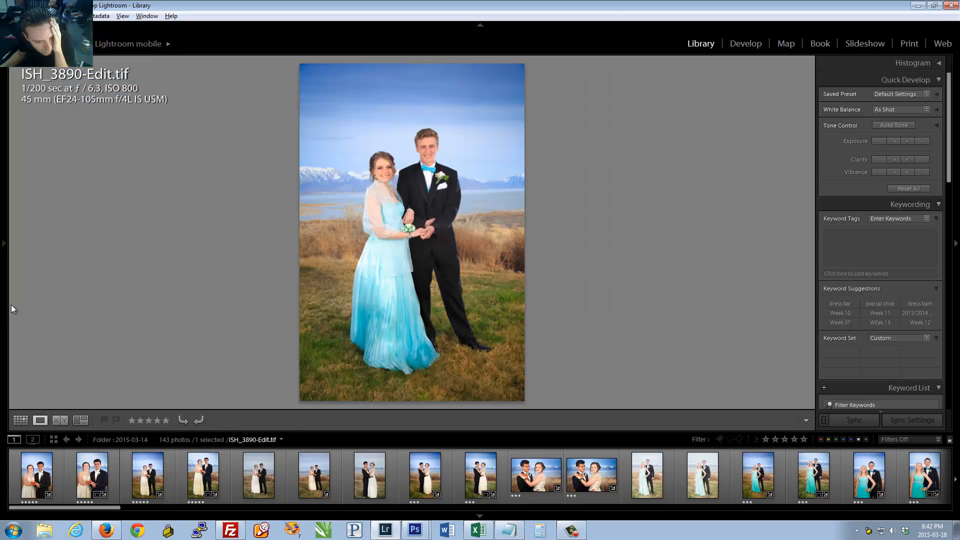
{"action": "mouse_move", "coordinate": [5, 308]}
{"action": "scroll", "coordinate": [30, 314], "scroll_direction": "up", "scroll_amount": 5}
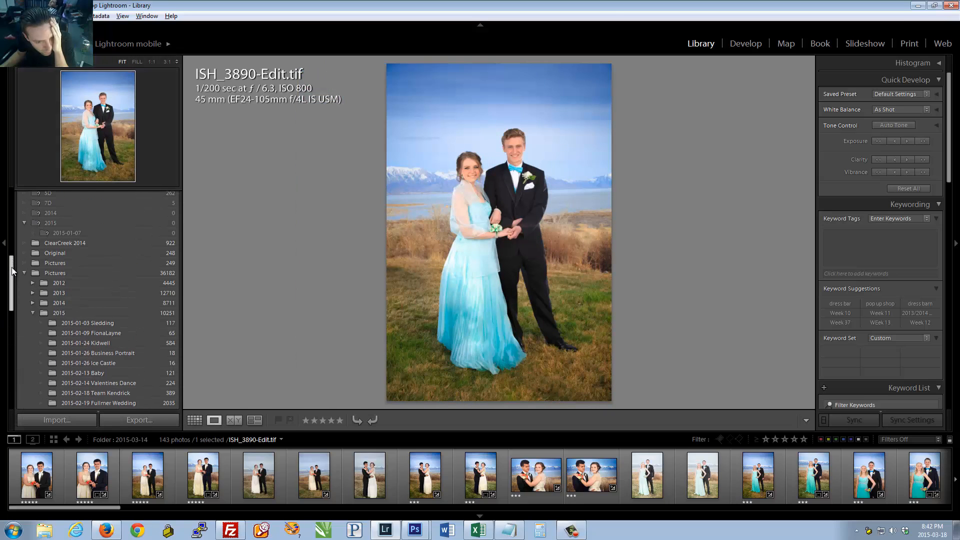
{"action": "left_click", "coordinate": [54, 316]}
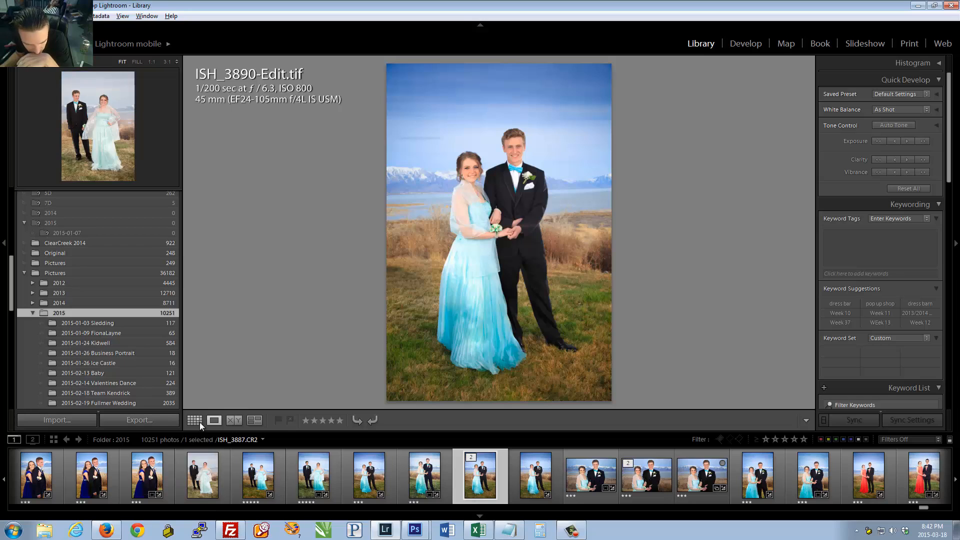
{"action": "left_click", "coordinate": [200, 425]}
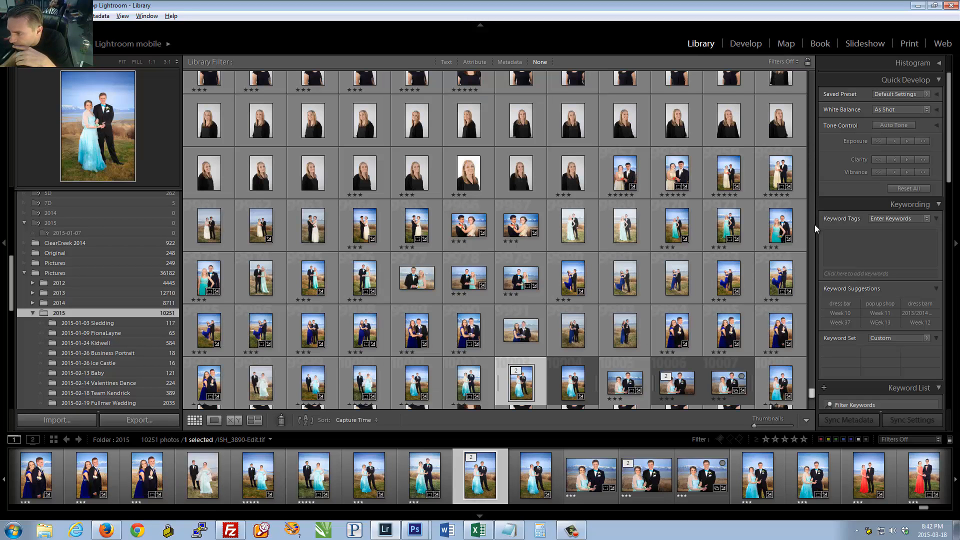
{"action": "left_click", "coordinate": [814, 224]}
{"action": "mouse_move", "coordinate": [813, 393]}
{"action": "left_mouse_down"}
{"action": "mouse_move", "coordinate": [811, 383]}
{"action": "mouse_move", "coordinate": [815, 404]}
{"action": "mouse_move", "coordinate": [814, 394]}
{"action": "left_mouse_up"}
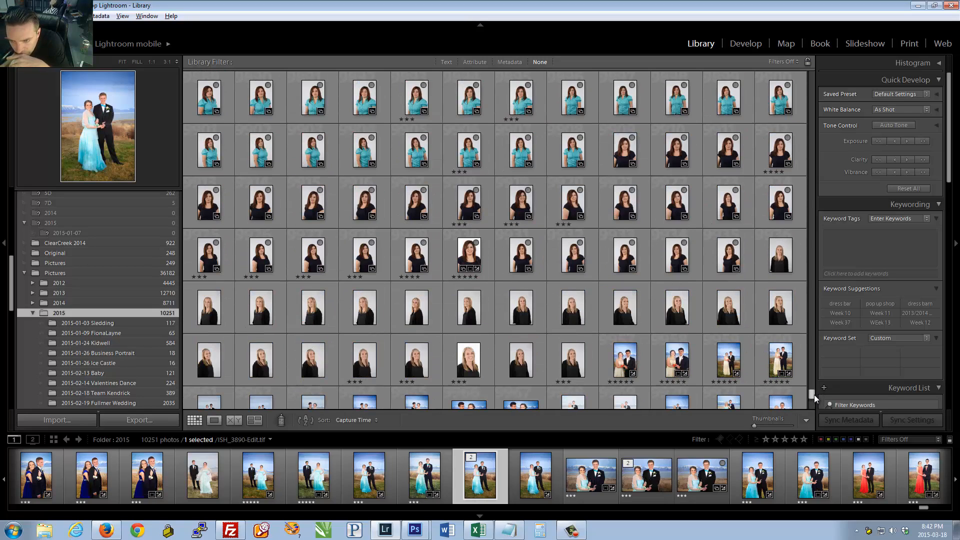
Step: Open ISH_3815.CR2 from the 2015 folder and examine the woman's skin at 1:1 from the forehead to the chin
{"action": "double_click", "coordinate": [469, 250]}
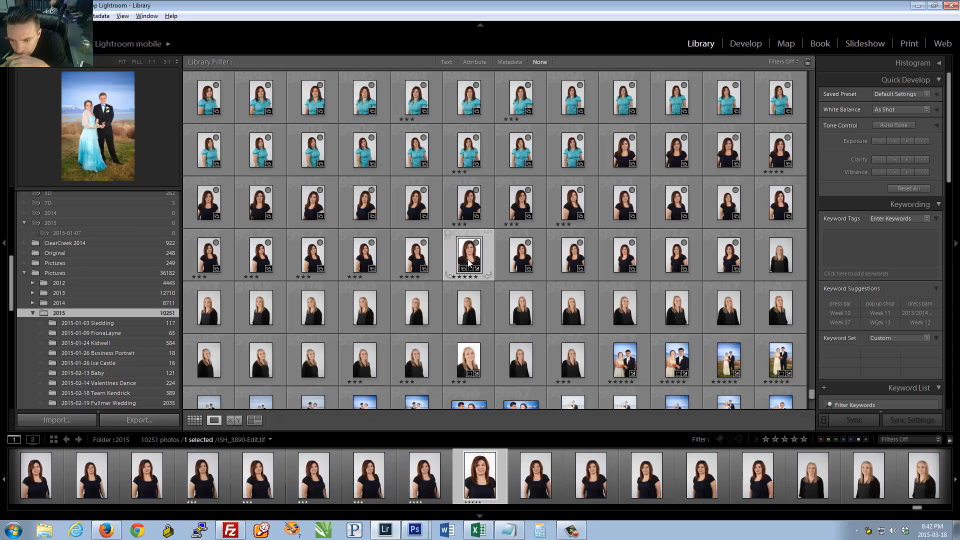
{"action": "left_click", "coordinate": [419, 490]}
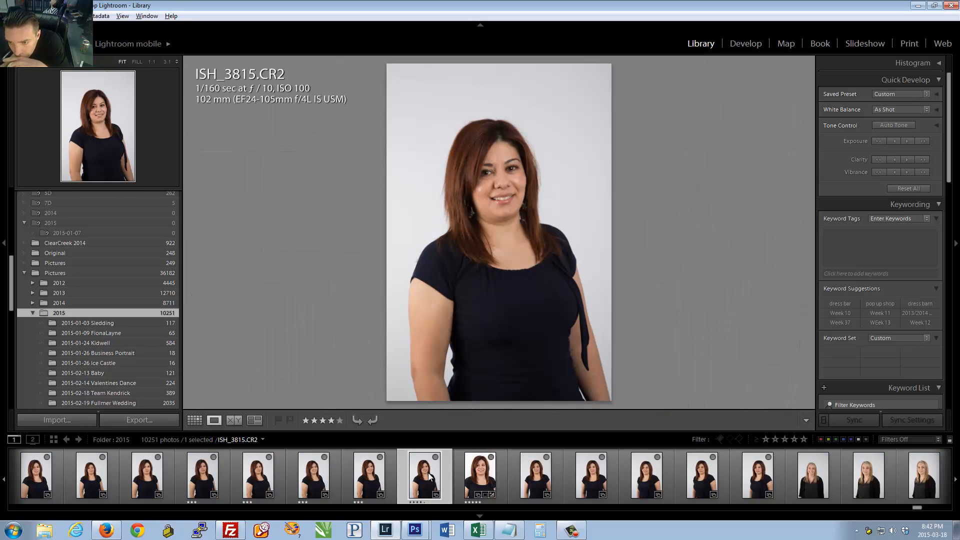
{"action": "left_click", "coordinate": [507, 158]}
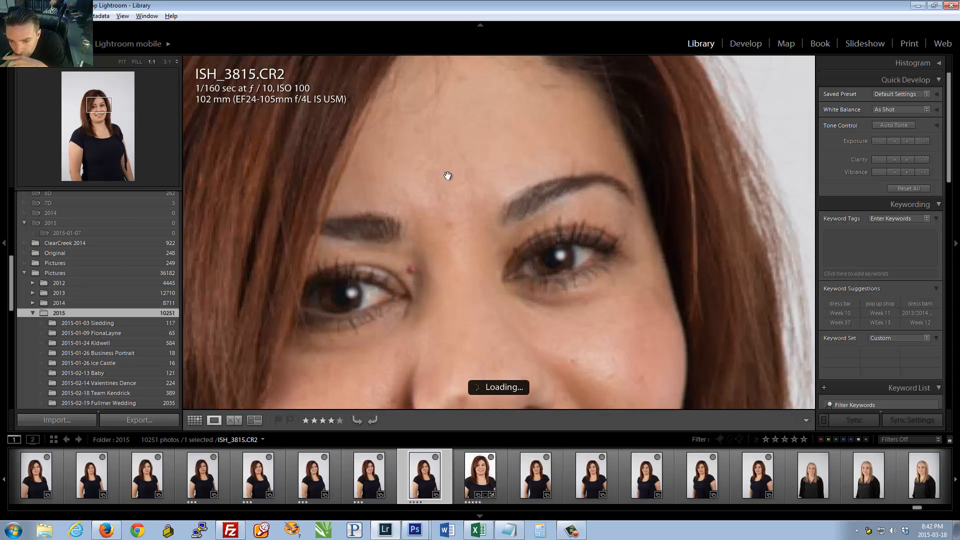
{"action": "left_click_drag", "start_coordinate": [446, 175], "coordinate": [500, 125]}
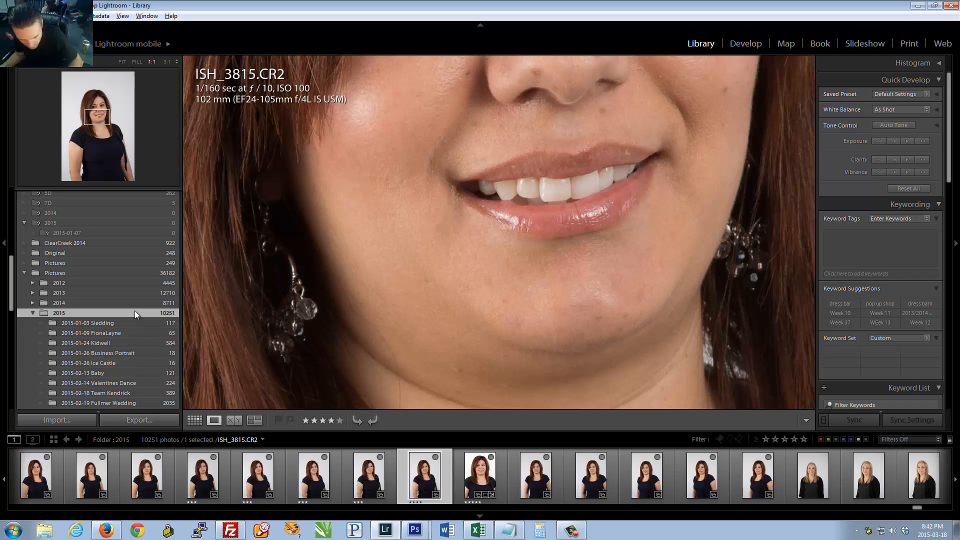
Step: Return to the thumbnail grid and browse the 2014 folder as far as the portraits with large metal letters
{"action": "key", "text": "g"}
{"action": "left_click", "coordinate": [50, 302]}
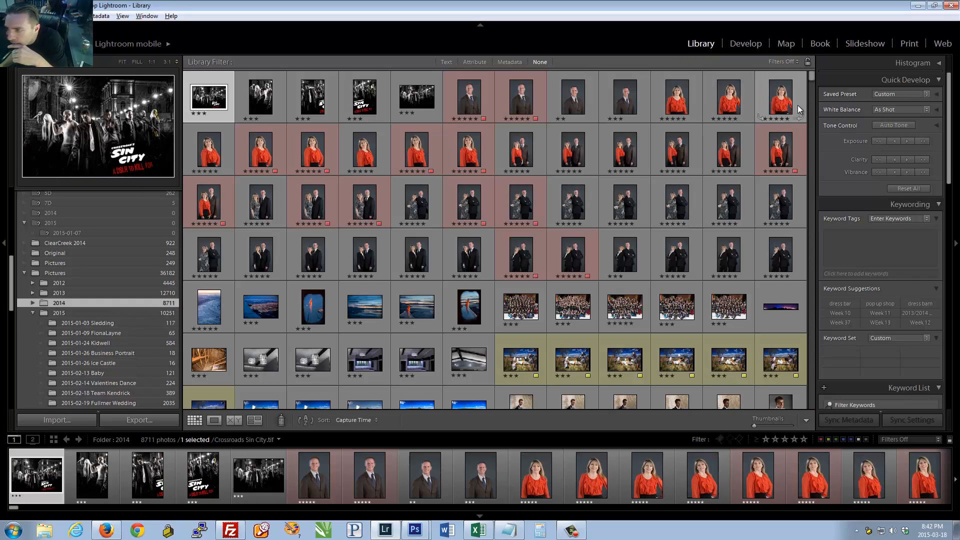
{"action": "left_click_drag", "start_coordinate": [810, 74], "coordinate": [818, 343]}
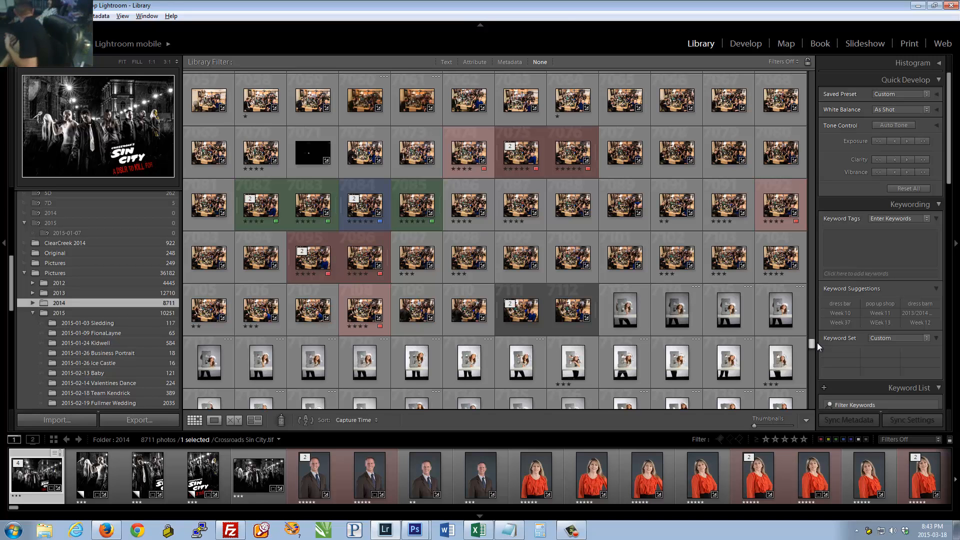
{"action": "mouse_move", "coordinate": [818, 343]}
{"action": "left_mouse_down"}
{"action": "mouse_move", "coordinate": [818, 367]}
{"action": "mouse_move", "coordinate": [815, 349]}
{"action": "left_mouse_up"}
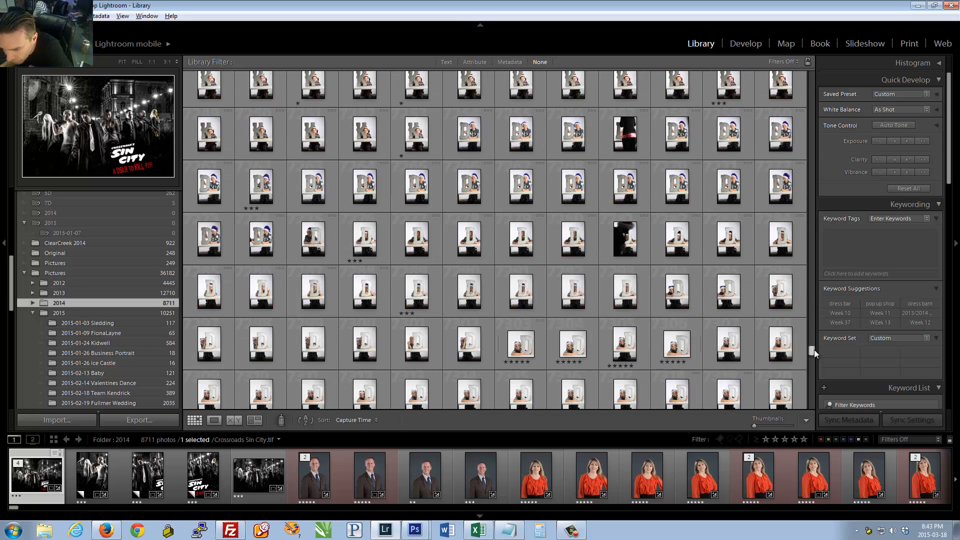
{"action": "left_click_drag", "start_coordinate": [815, 350], "coordinate": [815, 357]}
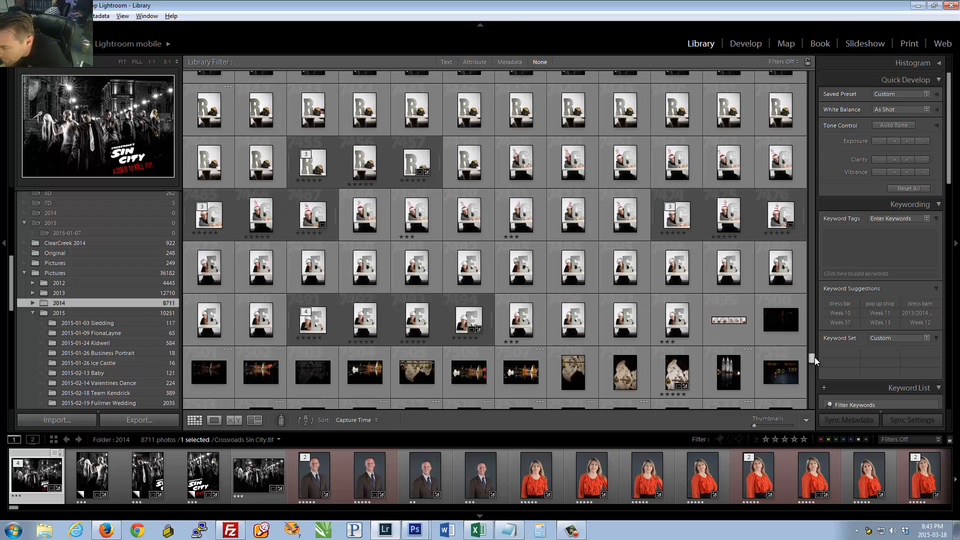
Step: Open 148B0525-Edit.tif, the man with the letter G, and examine his facial skin at 1:1
{"action": "left_click", "coordinate": [731, 215]}
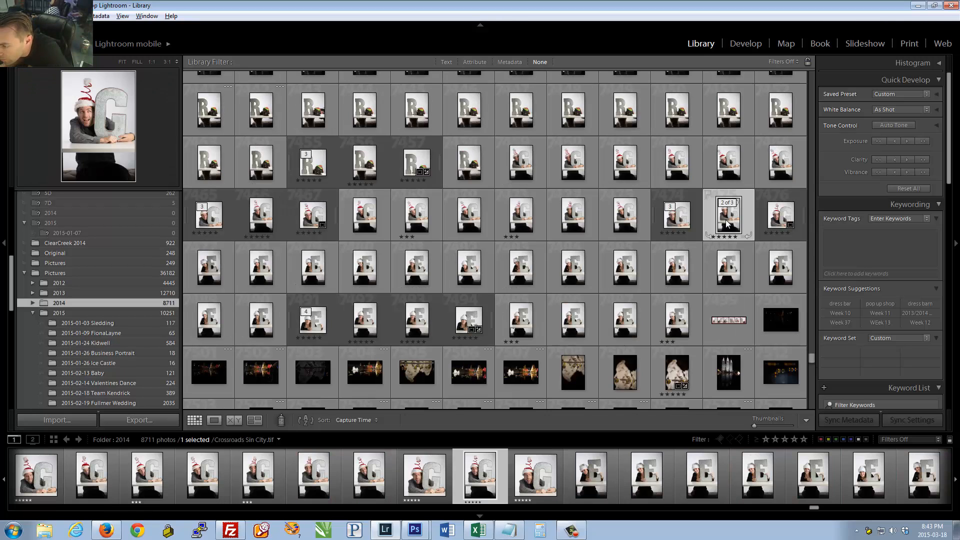
{"action": "key", "text": "z"}
{"action": "left_click_drag", "start_coordinate": [316, 155], "coordinate": [352, 243]}
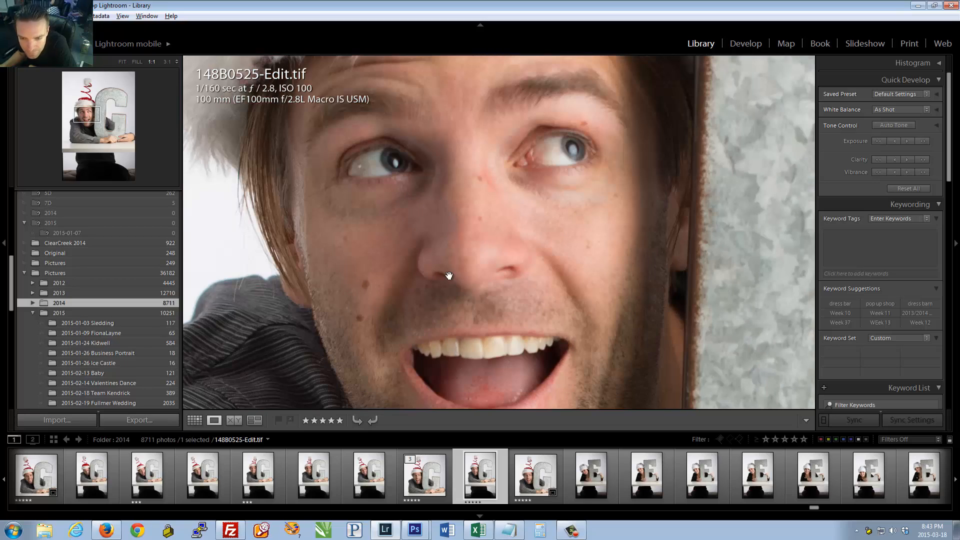
{"action": "left_click_drag", "start_coordinate": [449, 193], "coordinate": [434, 259]}
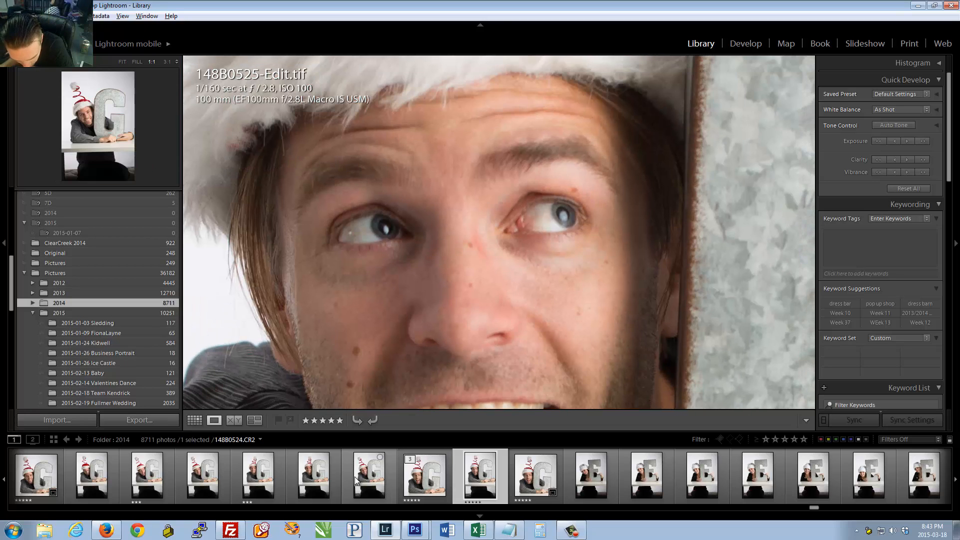
Step: Open 148B0526.CR2, the woman with the letter E, and examine her face at 1:1 for skin blemishes
{"action": "left_click", "coordinate": [590, 475]}
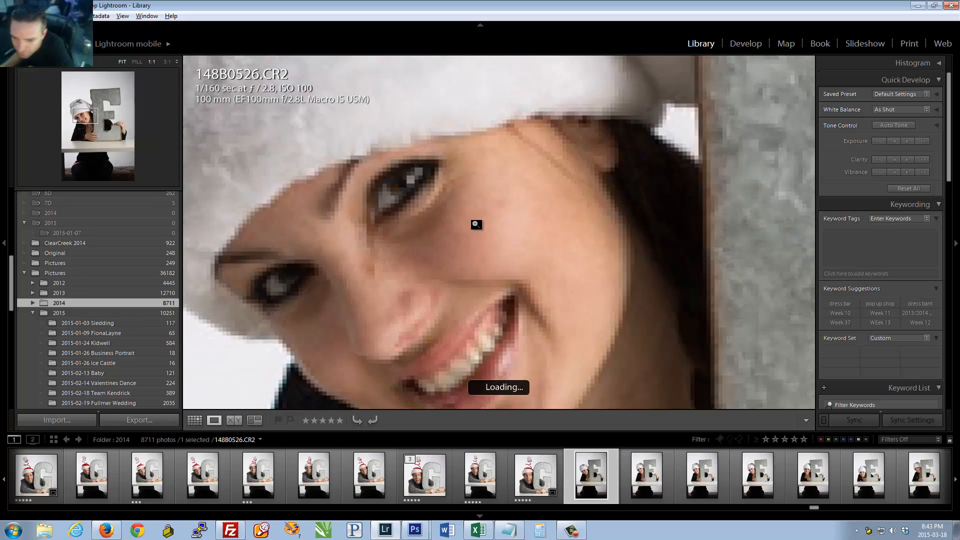
{"action": "left_click", "coordinate": [477, 226]}
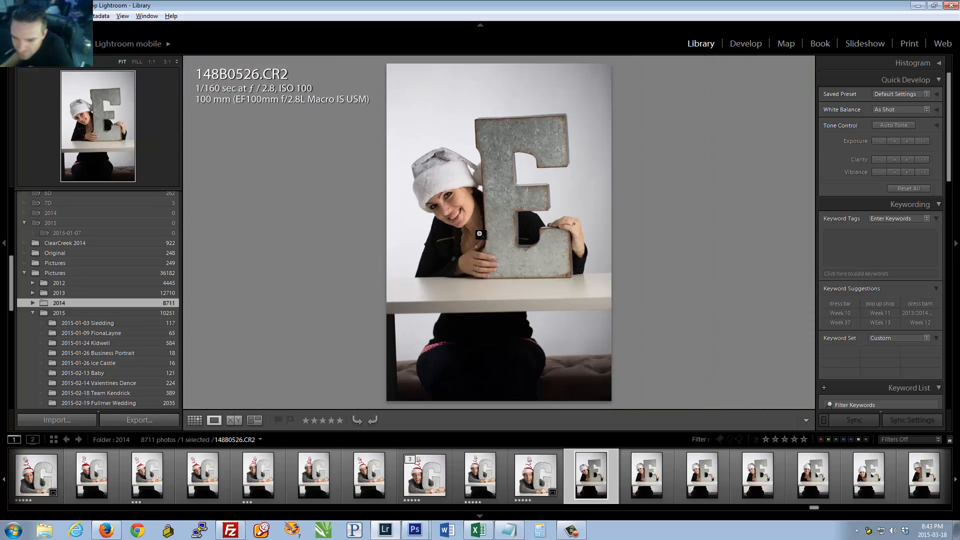
{"action": "left_click", "coordinate": [466, 200]}
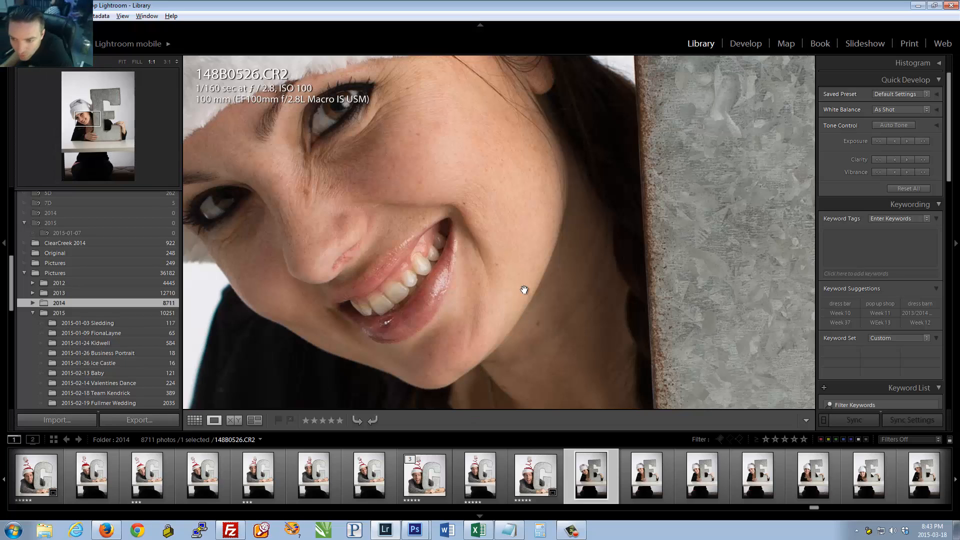
{"action": "left_click_drag", "start_coordinate": [455, 269], "coordinate": [524, 353]}
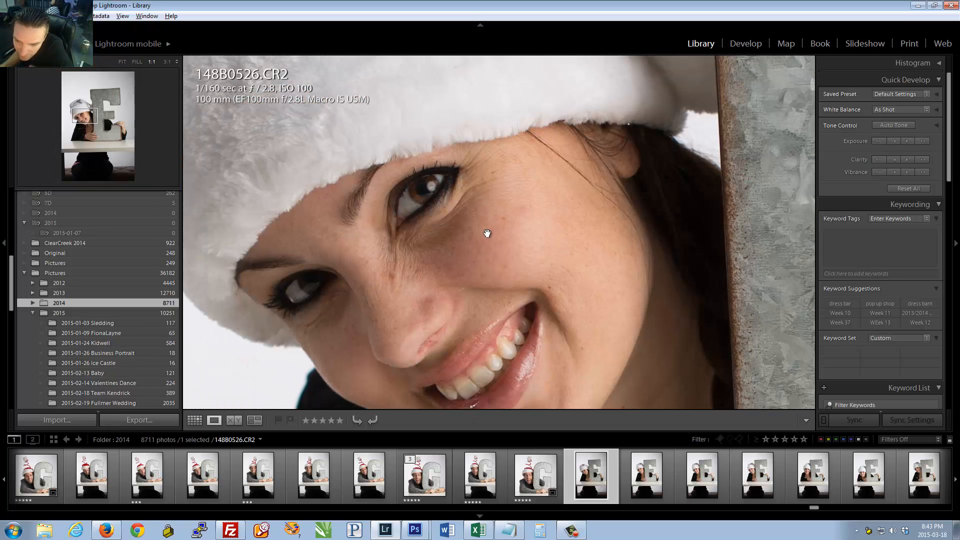
{"action": "left_click_drag", "start_coordinate": [488, 233], "coordinate": [475, 228]}
{"action": "left_click_drag", "start_coordinate": [499, 313], "coordinate": [483, 216]}
Step: Send 148B0526.CR2 to Photoshop for editing, rendered using Lightroom
{"action": "right_click", "coordinate": [600, 486]}
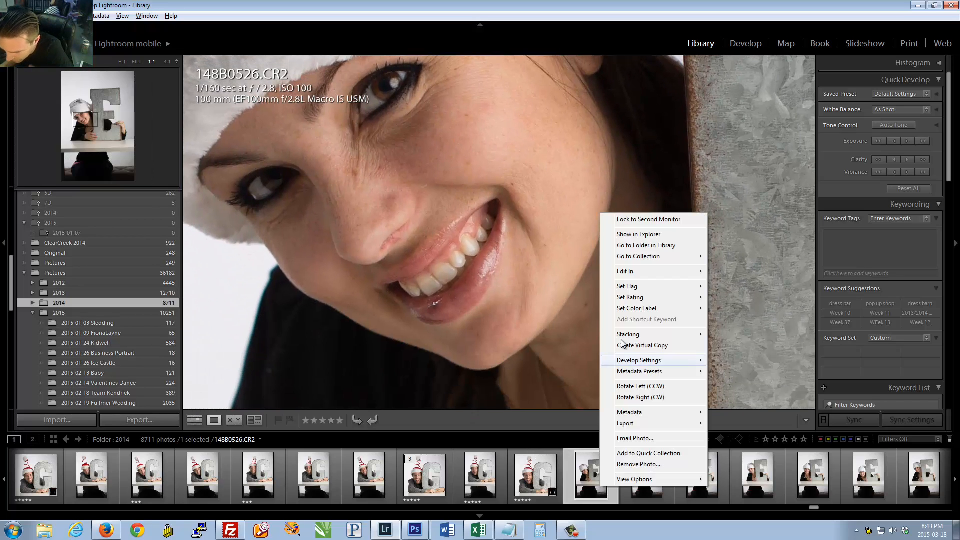
{"action": "mouse_move", "coordinate": [631, 271]}
{"action": "left_click", "coordinate": [746, 272]}
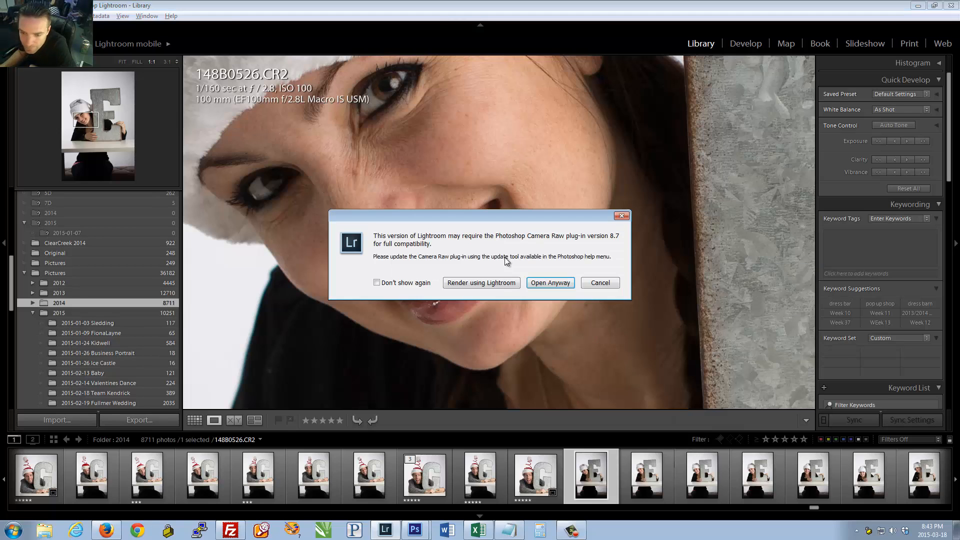
{"action": "left_click", "coordinate": [487, 284]}
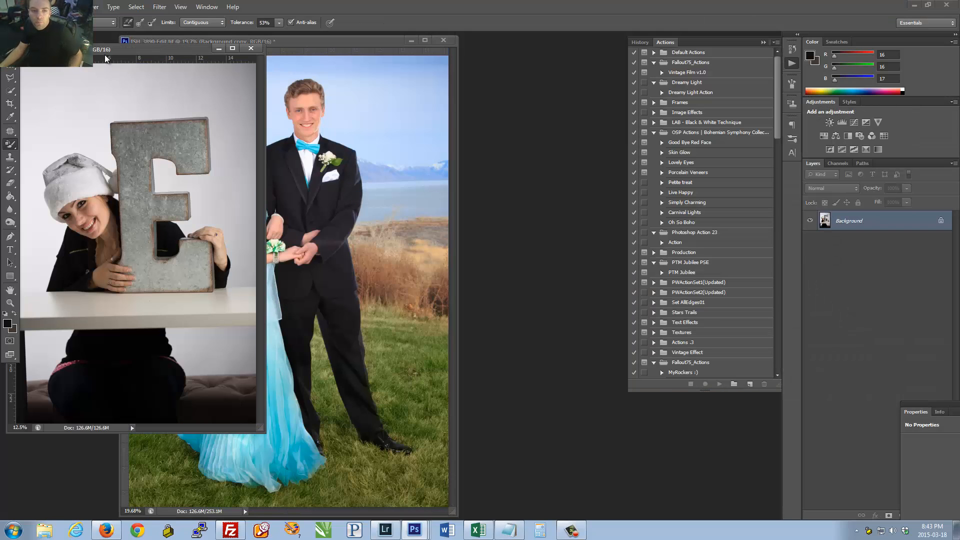
Step: Move and widen the 148B0526-Edit.tif window, and duplicate its Background layer with the default name
{"action": "left_click_drag", "start_coordinate": [371, 206], "coordinate": [396, 244]}
{"action": "left_click_drag", "start_coordinate": [286, 228], "coordinate": [150, 228]}
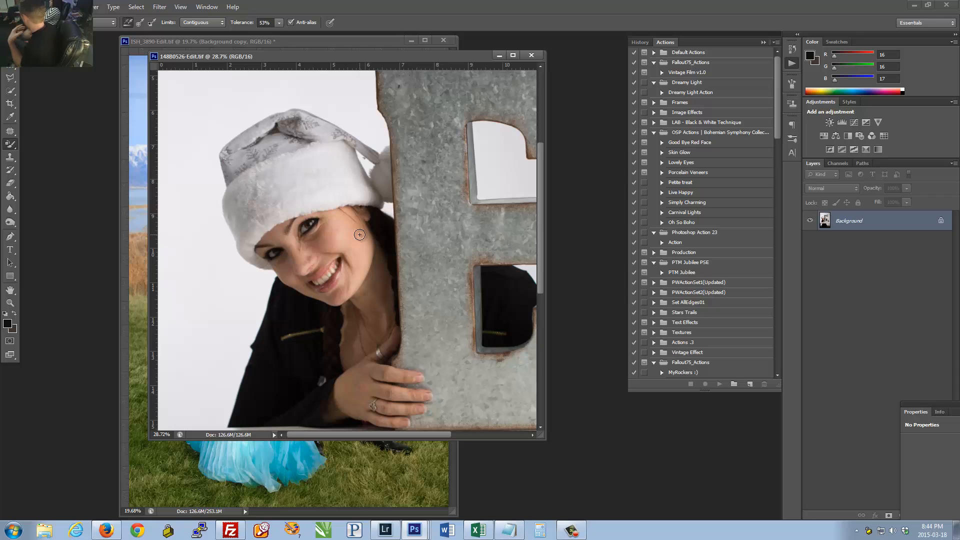
{"action": "left_click_drag", "start_coordinate": [345, 241], "coordinate": [386, 245]}
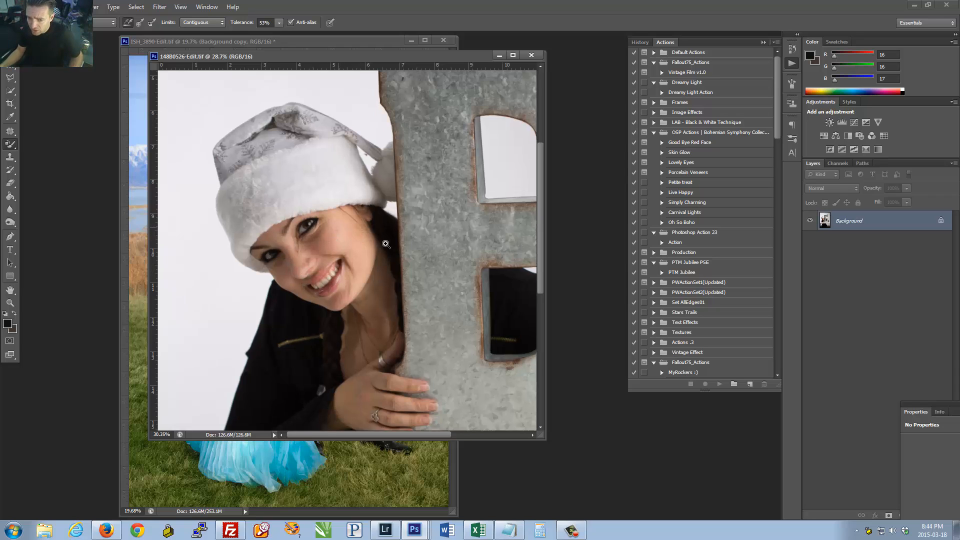
{"action": "left_click", "coordinate": [386, 244]}
{"action": "right_click", "coordinate": [857, 229]}
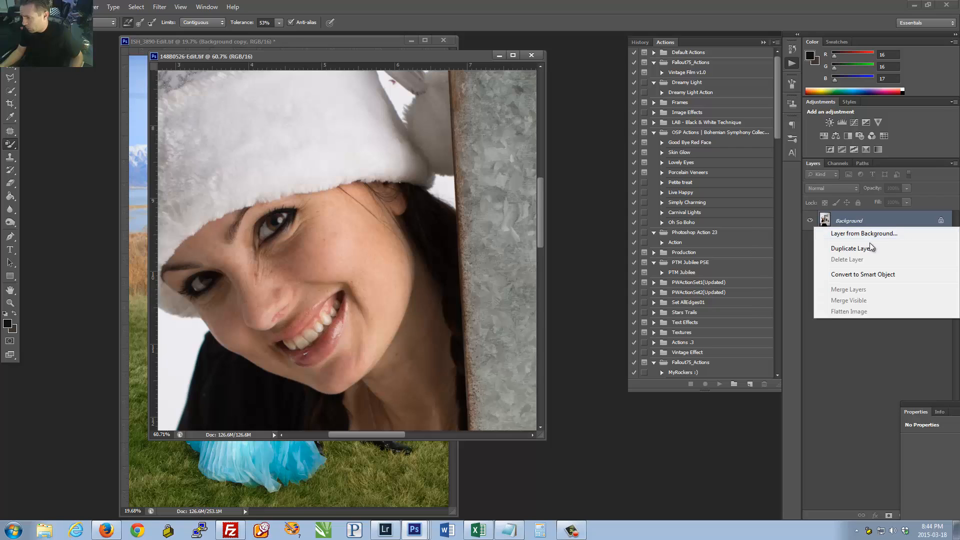
{"action": "left_click", "coordinate": [870, 244]}
{"action": "key", "text": "Return"}
Step: Heal skin blemishes on the woman's cheek and nose with the content-aware Spot Healing Brush on the Background copy layer
{"action": "left_click", "coordinate": [11, 129]}
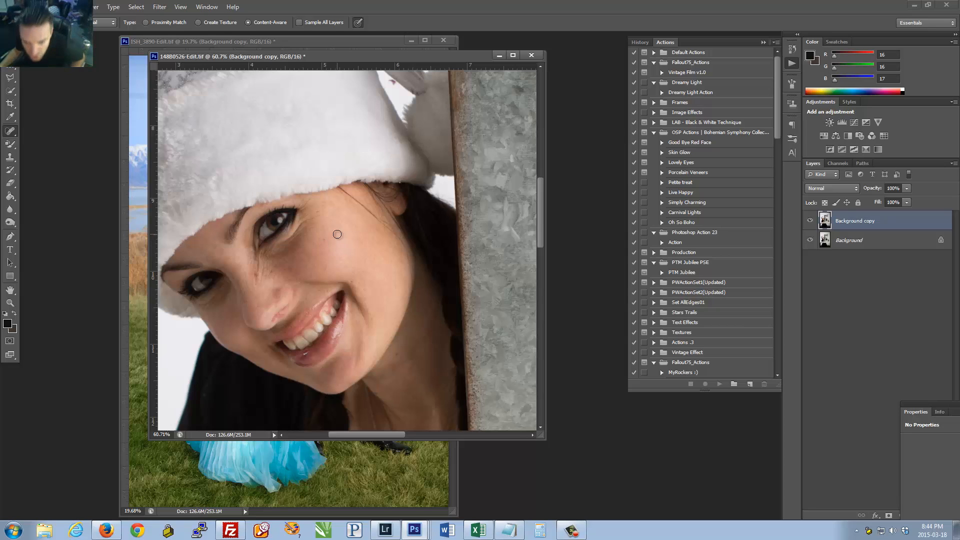
{"action": "left_click", "coordinate": [326, 263]}
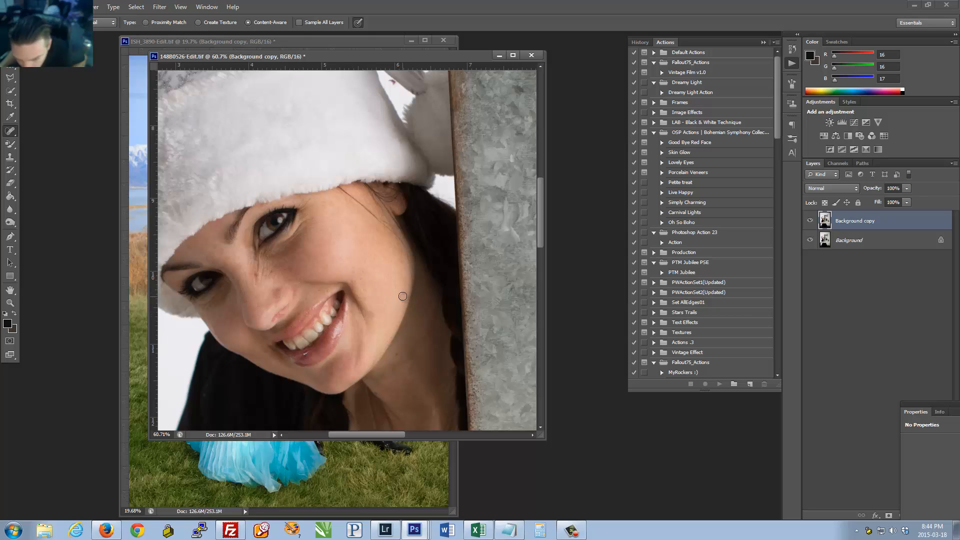
{"action": "right_click", "coordinate": [4, 132]}
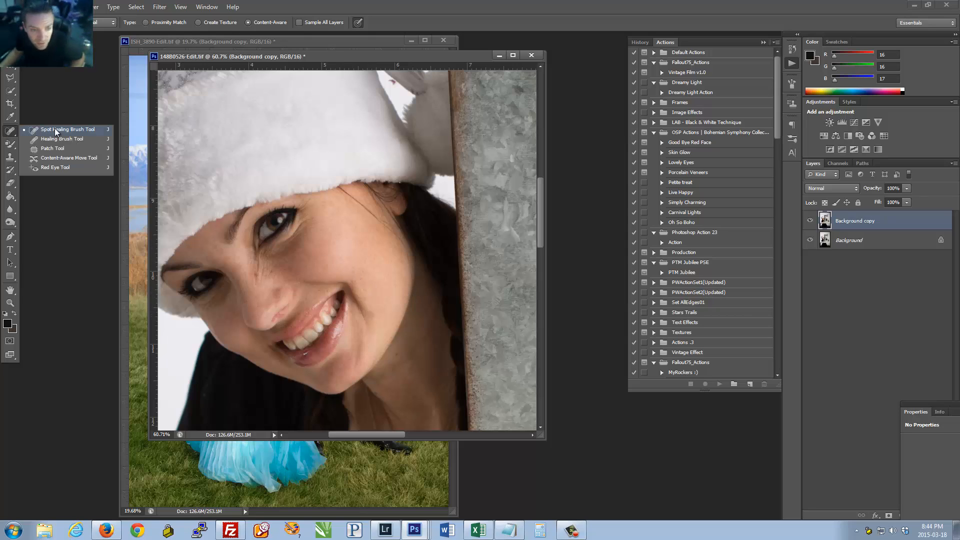
{"action": "left_click", "coordinate": [55, 129]}
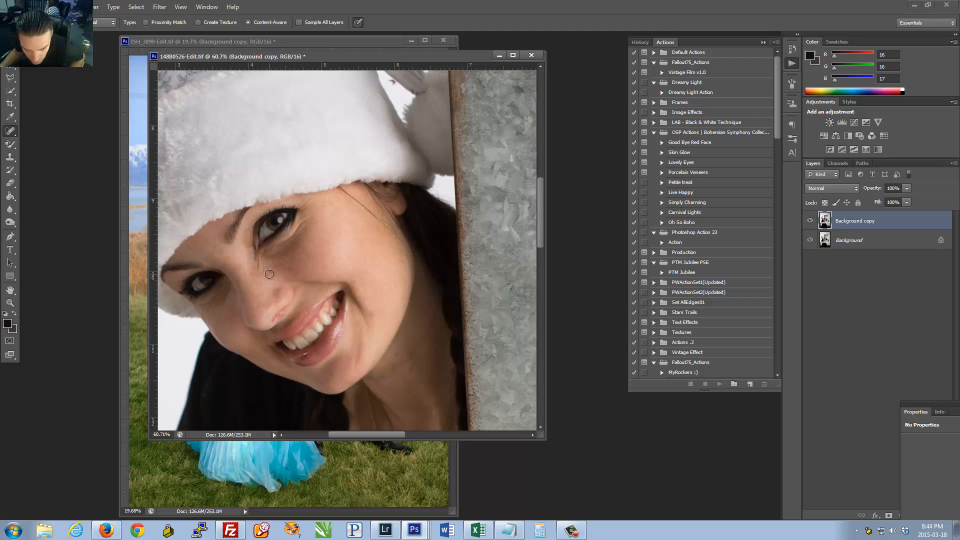
{"action": "scroll", "coordinate": [270, 276], "scroll_direction": "up", "scroll_amount": 3}
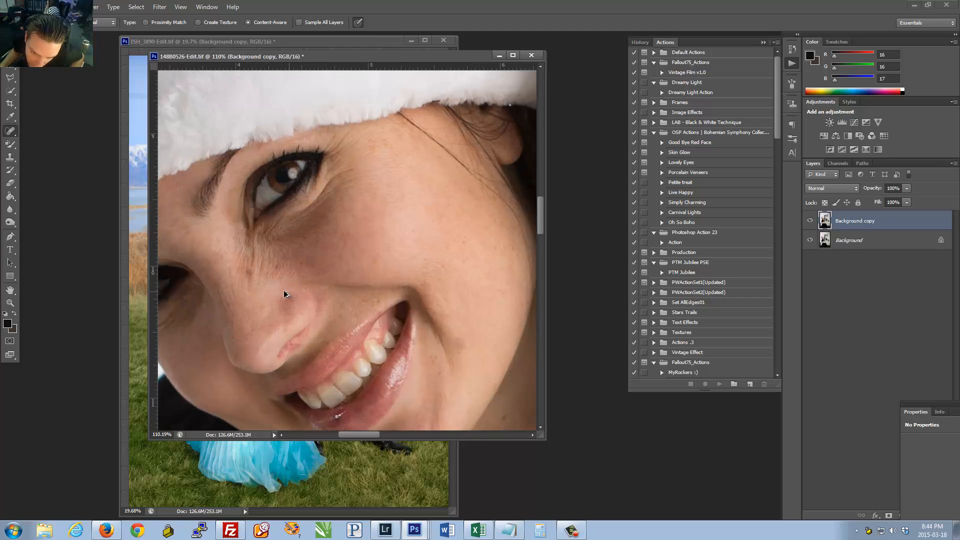
{"action": "left_click", "coordinate": [247, 282]}
{"action": "left_click", "coordinate": [249, 275]}
{"action": "left_click", "coordinate": [234, 303]}
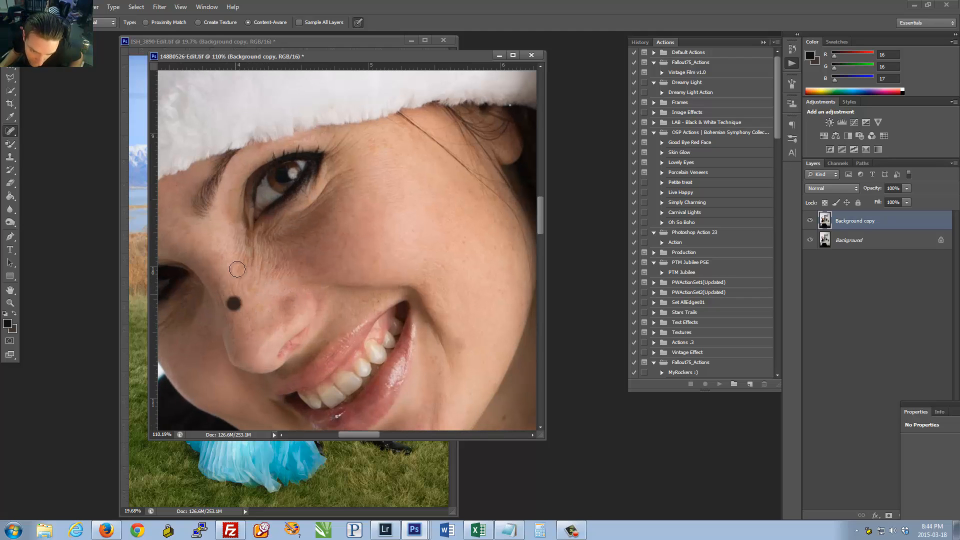
Step: Spot-heal the remaining blemishes under the eye, across the cheek, and near the temple
{"action": "left_click", "coordinate": [340, 259]}
{"action": "left_click", "coordinate": [420, 232]}
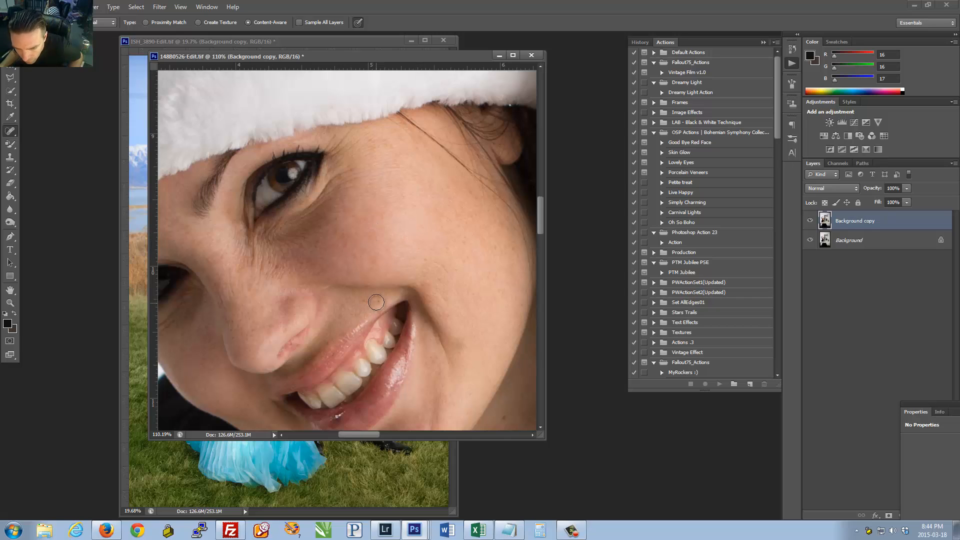
{"action": "left_click", "coordinate": [443, 280]}
{"action": "left_click", "coordinate": [496, 246]}
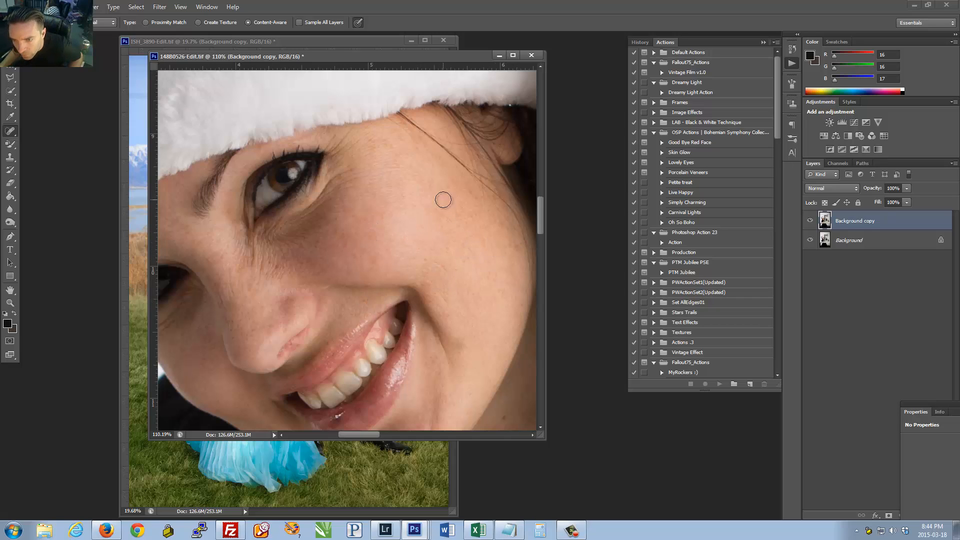
{"action": "left_click", "coordinate": [466, 192]}
{"action": "left_click", "coordinate": [408, 150]}
{"action": "scroll", "coordinate": [403, 401], "scroll_direction": "down", "scroll_amount": 5}
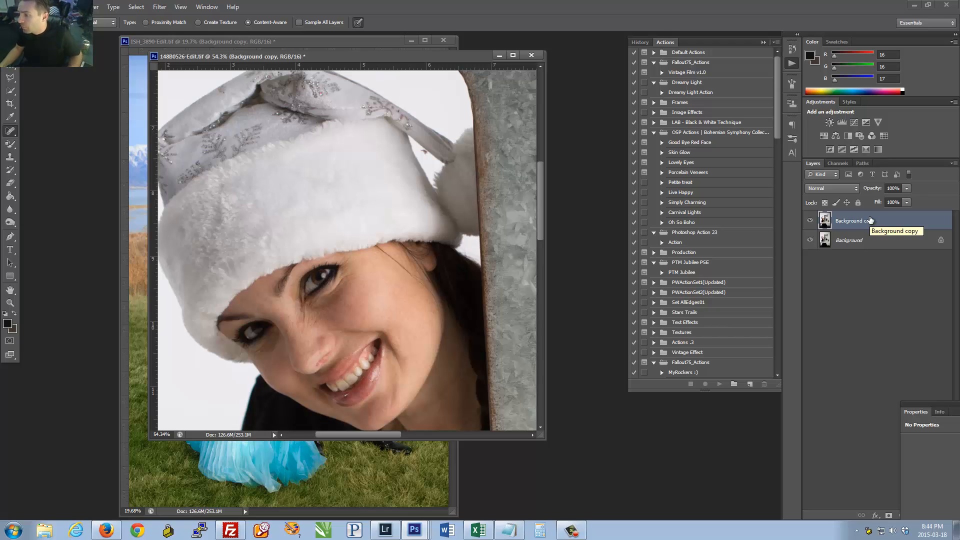
Step: Duplicate the healed Background copy layer with the default name
{"action": "right_click", "coordinate": [895, 217]}
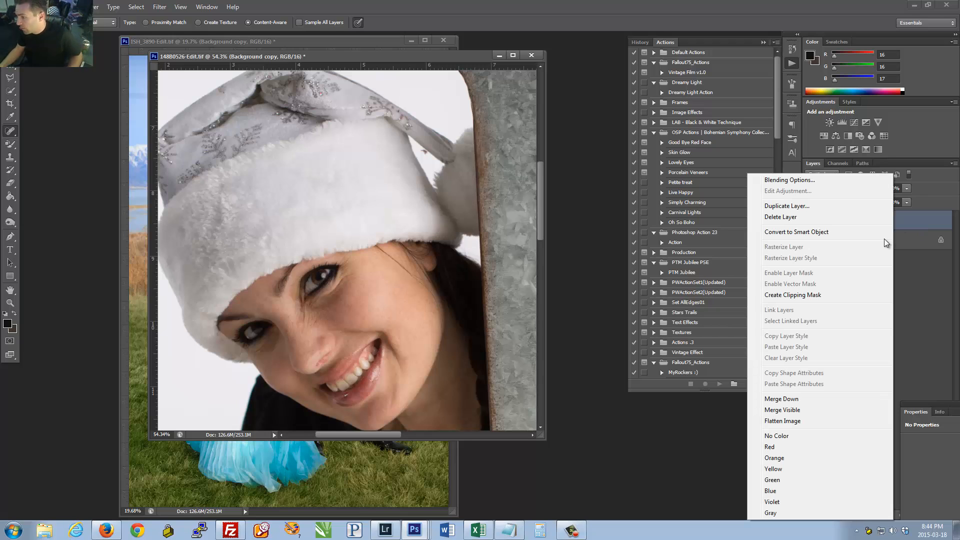
{"action": "left_click", "coordinate": [824, 209]}
{"action": "key", "text": "Return"}
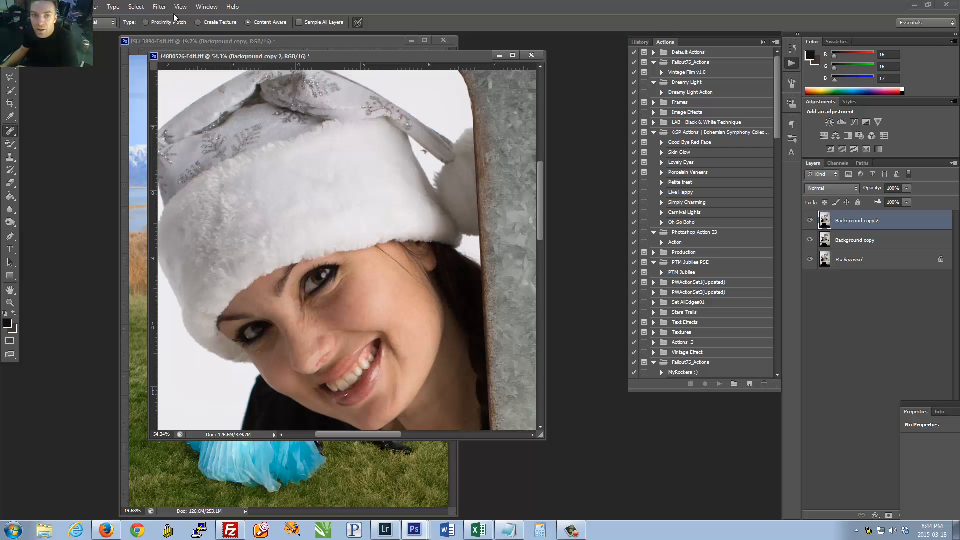
Step: Start a Gaussian Blur of 6.1 pixels on Background copy 2 and check its preview on the facial skin
{"action": "left_click", "coordinate": [159, 7]}
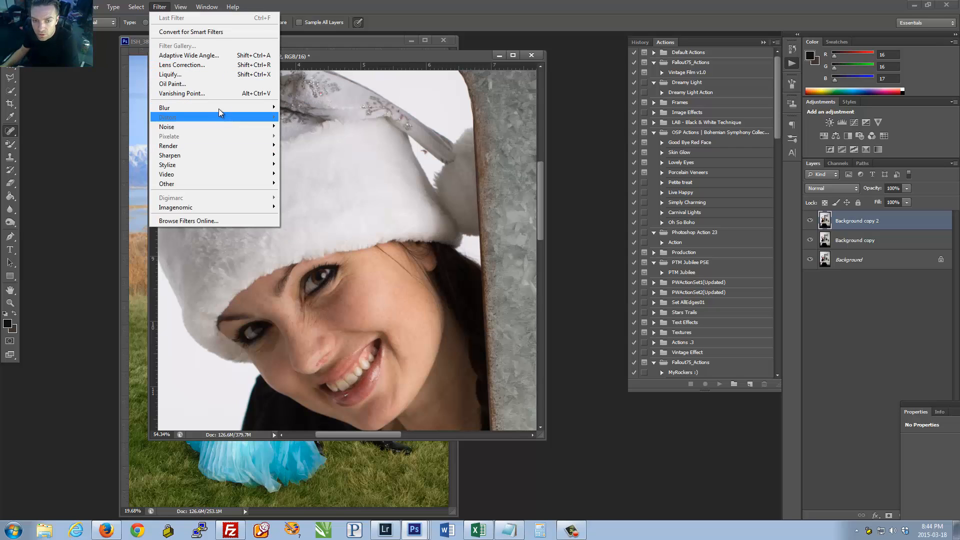
{"action": "mouse_move", "coordinate": [262, 108]}
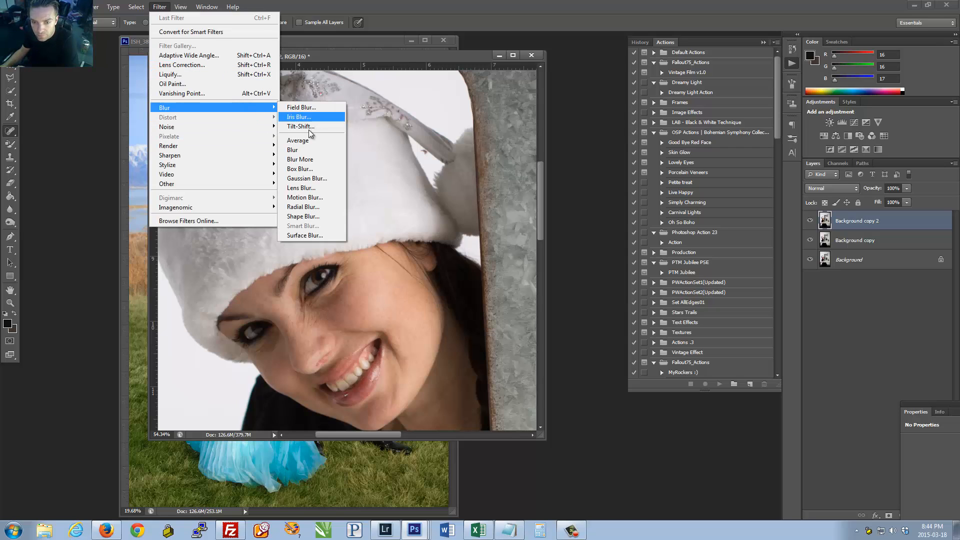
{"action": "left_click", "coordinate": [309, 181]}
{"action": "mouse_move", "coordinate": [807, 484]}
{"action": "left_mouse_down"}
{"action": "mouse_move", "coordinate": [789, 485]}
{"action": "mouse_move", "coordinate": [800, 484]}
{"action": "left_mouse_up"}
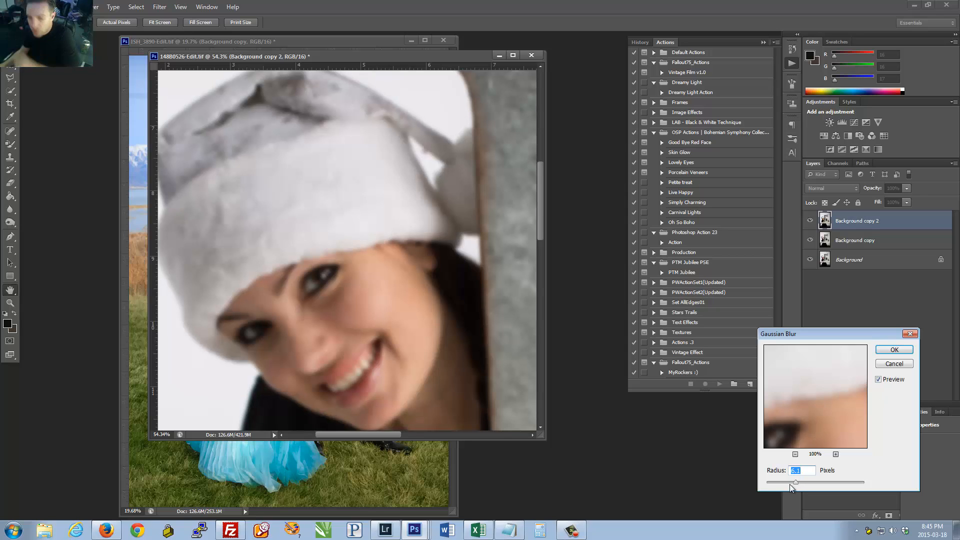
{"action": "left_click_drag", "start_coordinate": [356, 361], "coordinate": [394, 323]}
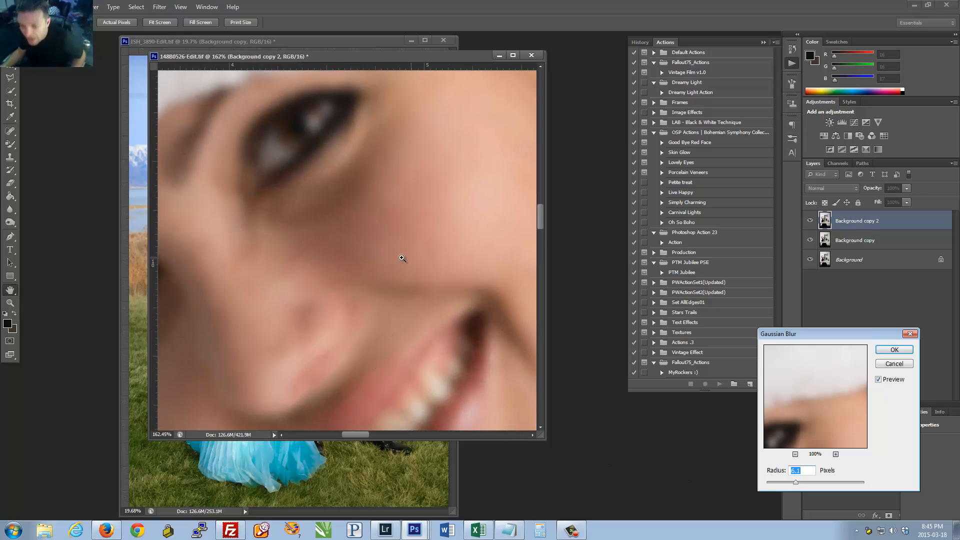
{"action": "mouse_move", "coordinate": [421, 273]}
{"action": "left_mouse_down"}
{"action": "mouse_move", "coordinate": [402, 269]}
{"action": "mouse_move", "coordinate": [433, 278]}
{"action": "left_mouse_up"}
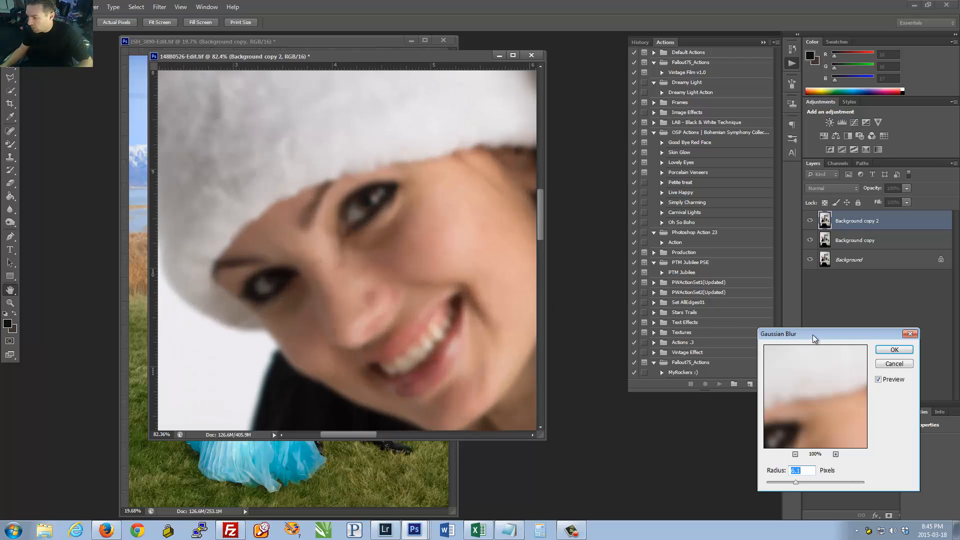
{"action": "left_click_drag", "start_coordinate": [814, 335], "coordinate": [641, 250]}
{"action": "left_click_drag", "start_coordinate": [444, 260], "coordinate": [449, 175]}
{"action": "left_click_drag", "start_coordinate": [423, 243], "coordinate": [283, 320]}
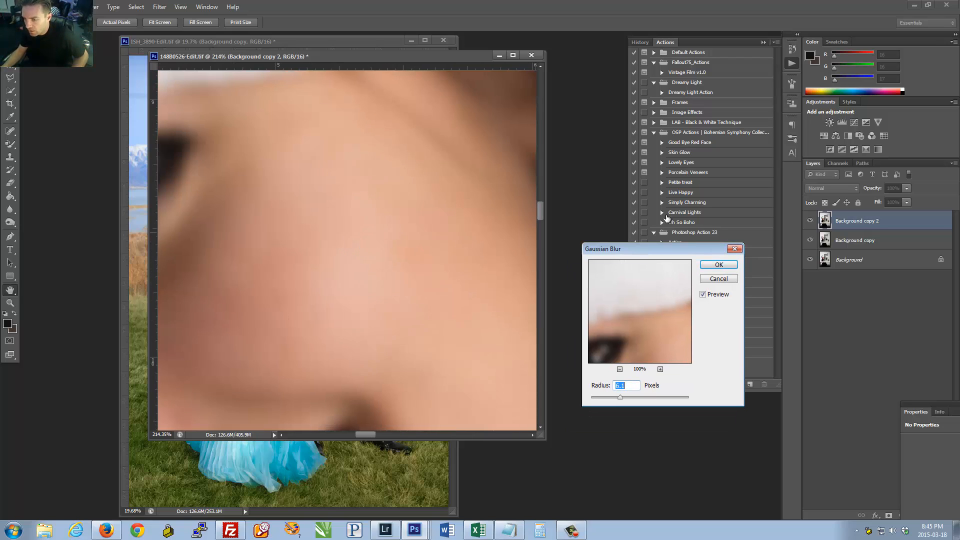
Step: Reduce the Gaussian Blur radius to 5.5 pixels while checking the cheek, and apply it
{"action": "left_click_drag", "start_coordinate": [662, 248], "coordinate": [661, 217]}
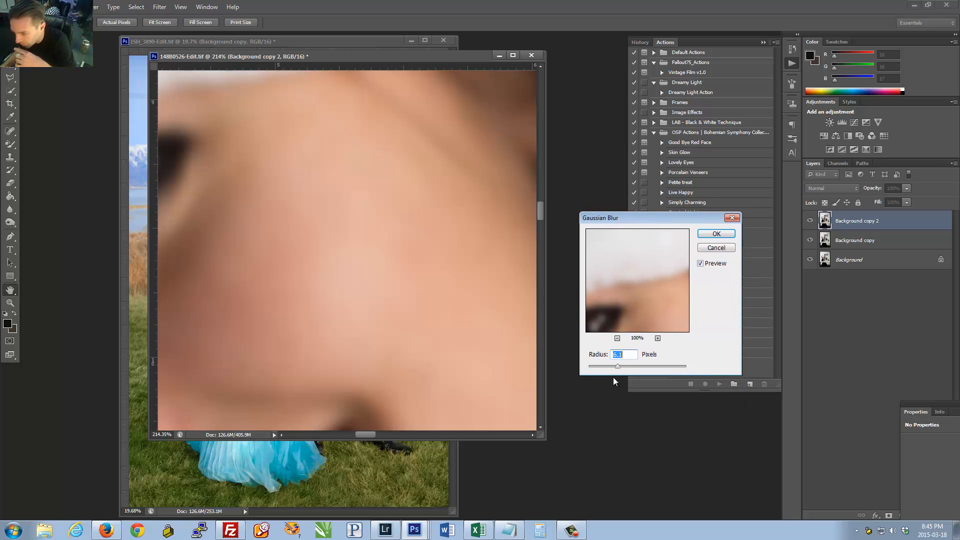
{"action": "left_click_drag", "start_coordinate": [613, 372], "coordinate": [612, 371]}
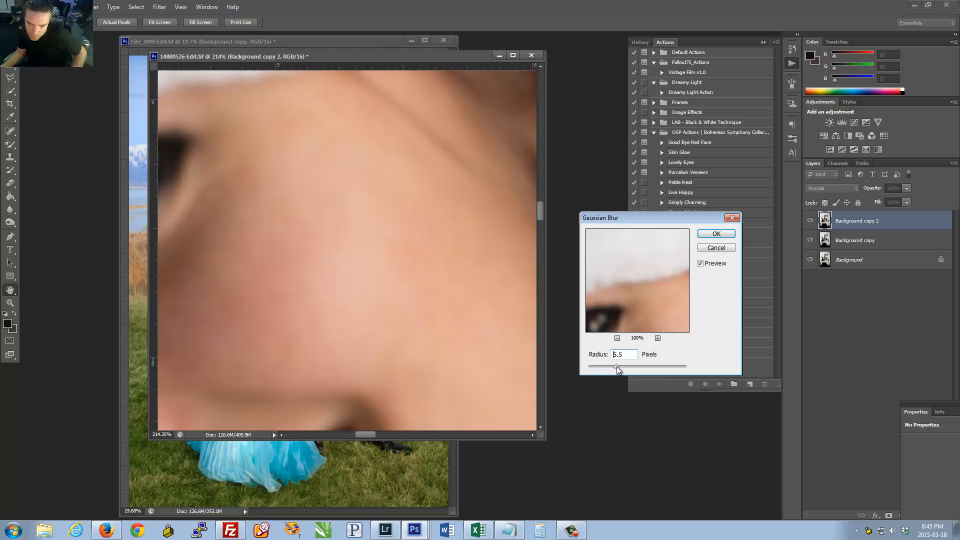
{"action": "left_click_drag", "start_coordinate": [617, 367], "coordinate": [617, 368]}
{"action": "left_click_drag", "start_coordinate": [367, 343], "coordinate": [325, 363]}
{"action": "left_click_drag", "start_coordinate": [623, 365], "coordinate": [617, 369]}
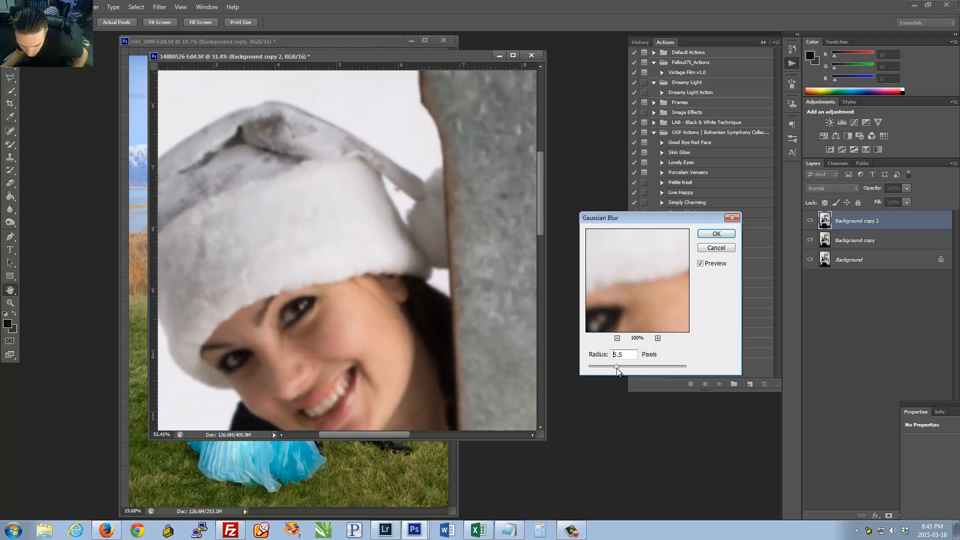
{"action": "left_click", "coordinate": [717, 234]}
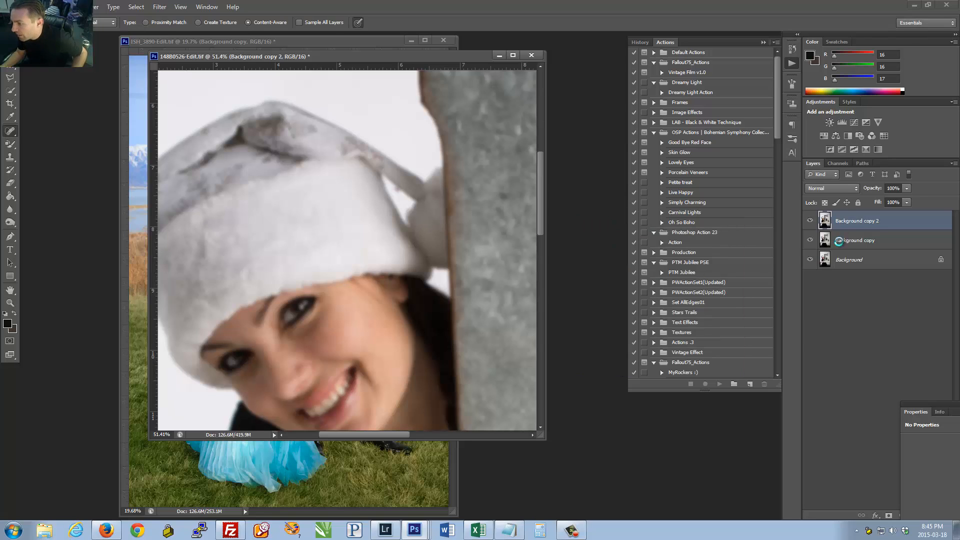
Step: Lower the blurred layer's opacity to about 70%, and hide both that layer and the Background layer
{"action": "left_click", "coordinate": [907, 189]}
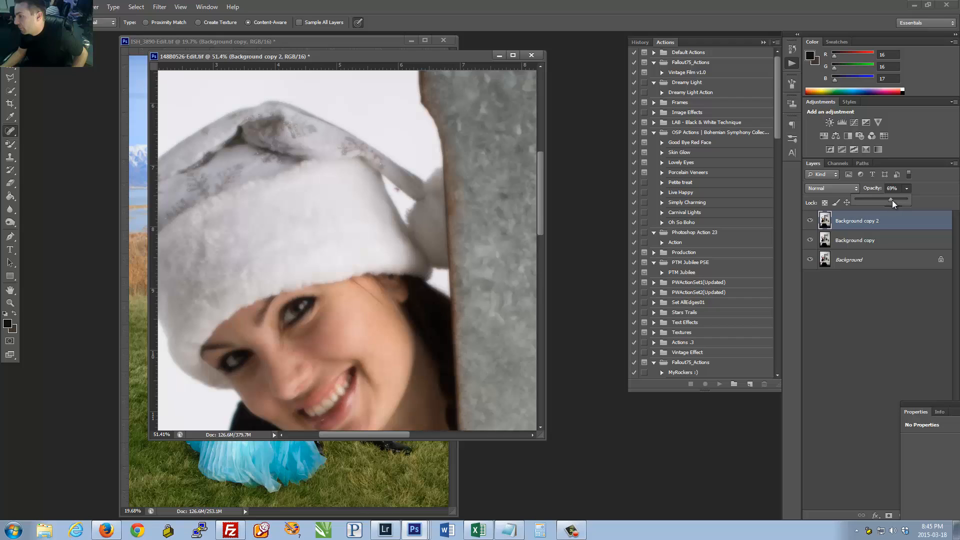
{"action": "left_click", "coordinate": [842, 241]}
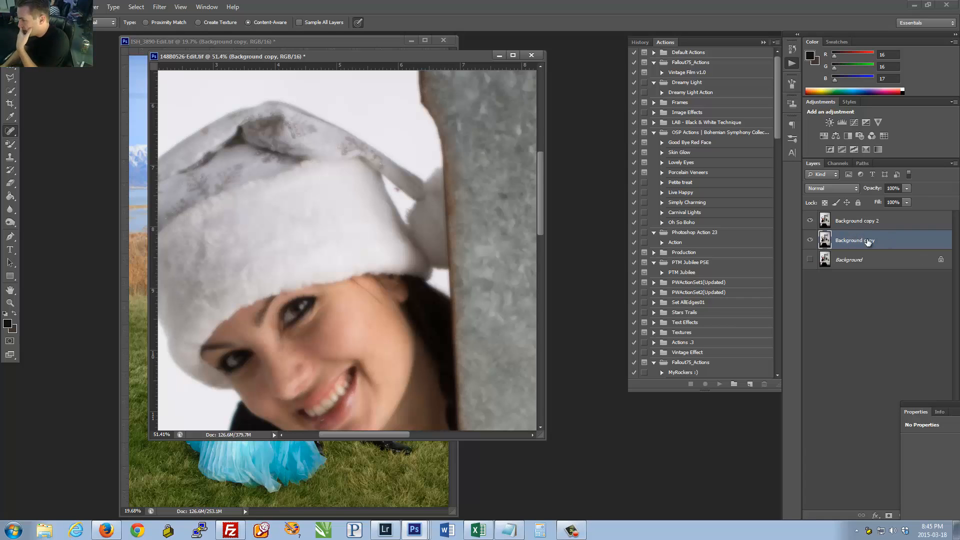
{"action": "left_click", "coordinate": [810, 221]}
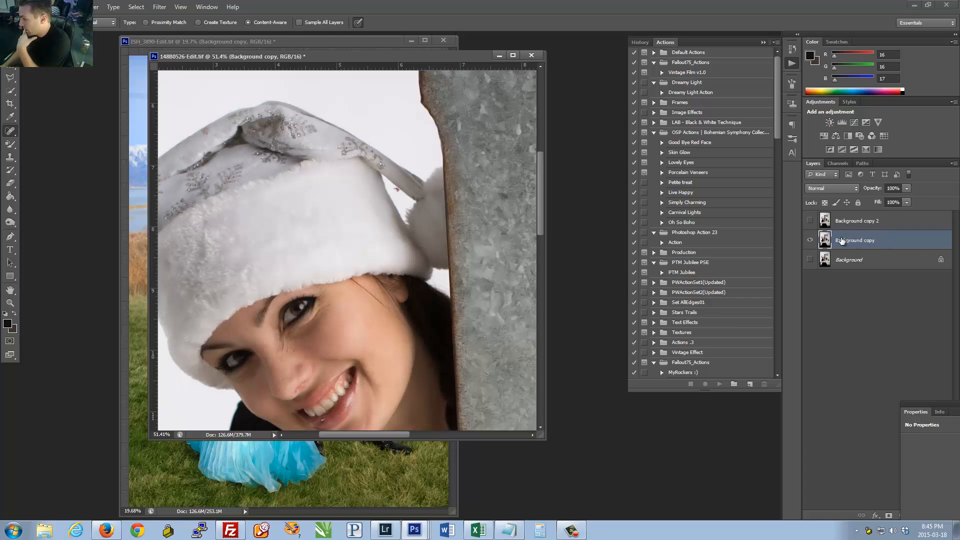
Step: Rename Background copy 2 as Blur and Background copy as Original
{"action": "left_click", "coordinate": [852, 223]}
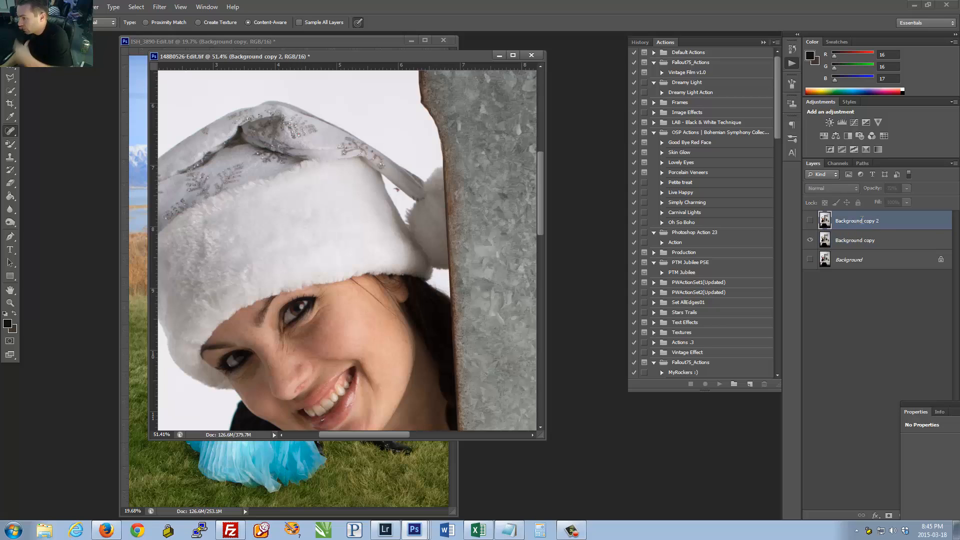
{"action": "double_click", "coordinate": [862, 222]}
{"action": "type", "text": "Blur"}
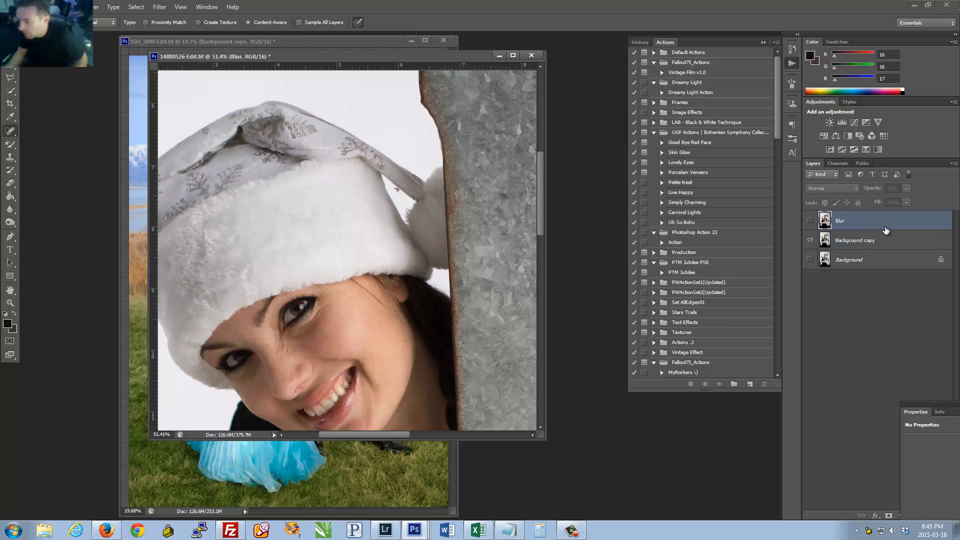
{"action": "double_click", "coordinate": [862, 239]}
{"action": "type", "text": "Original"}
{"action": "key", "text": "Return"}
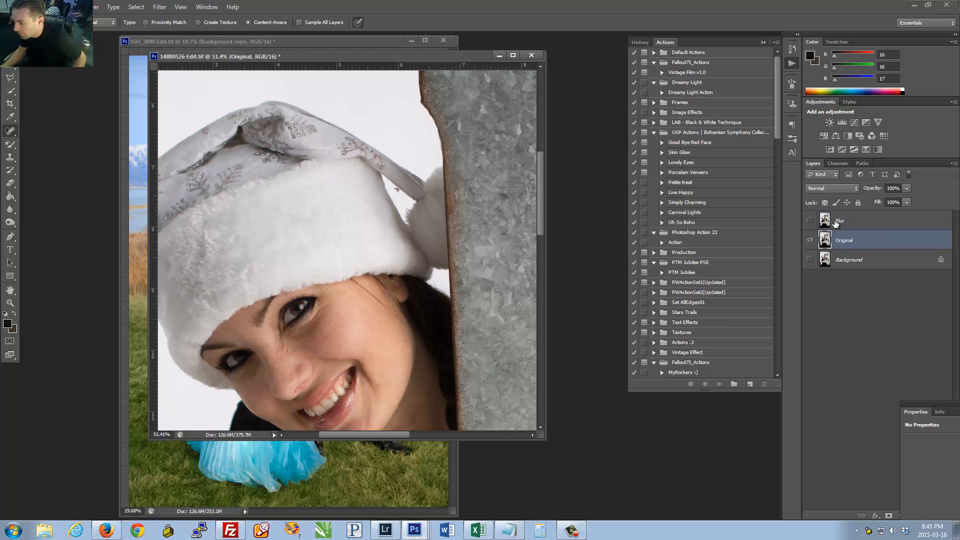
Step: Duplicate the Original layer with the default name
{"action": "right_click", "coordinate": [853, 240]}
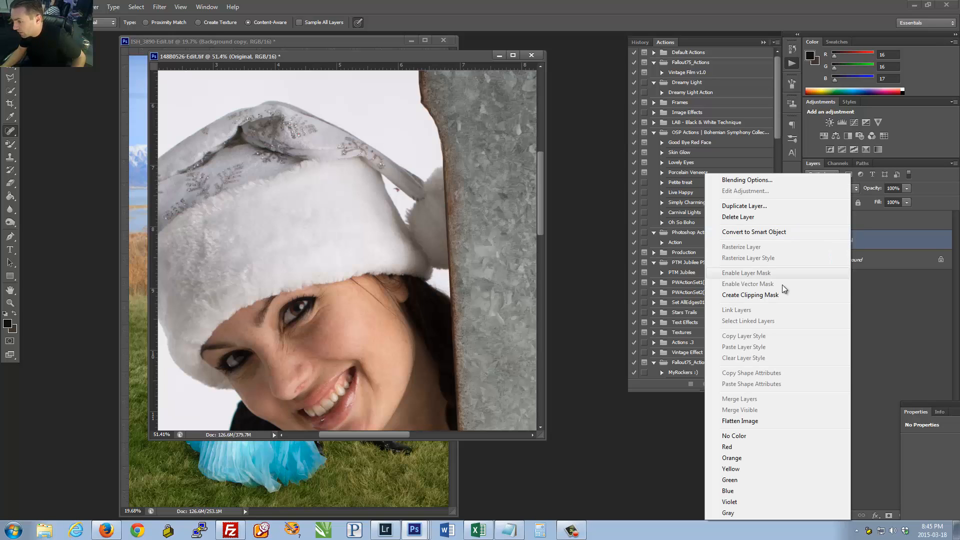
{"action": "left_click", "coordinate": [781, 211]}
{"action": "key", "text": "Return"}
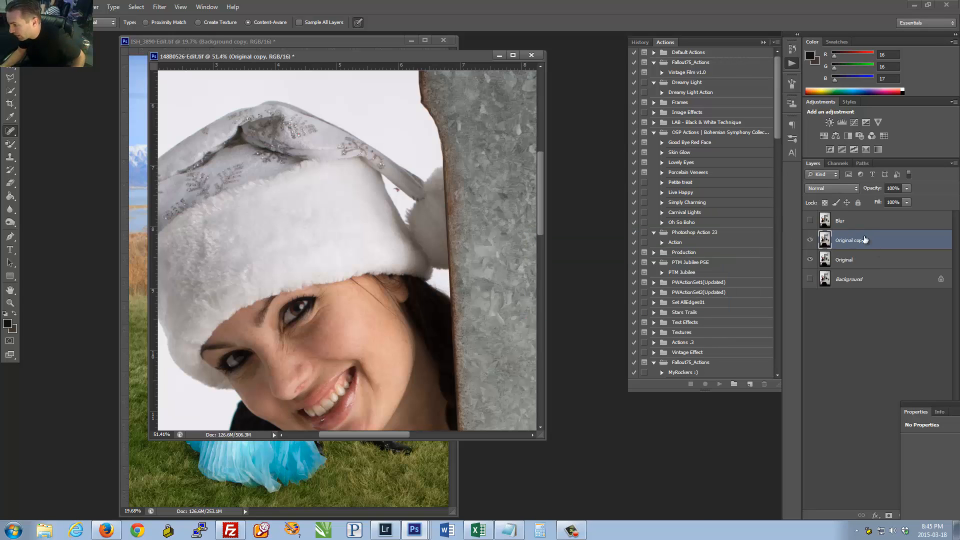
{"action": "right_click", "coordinate": [858, 241]}
{"action": "left_click", "coordinate": [907, 331]}
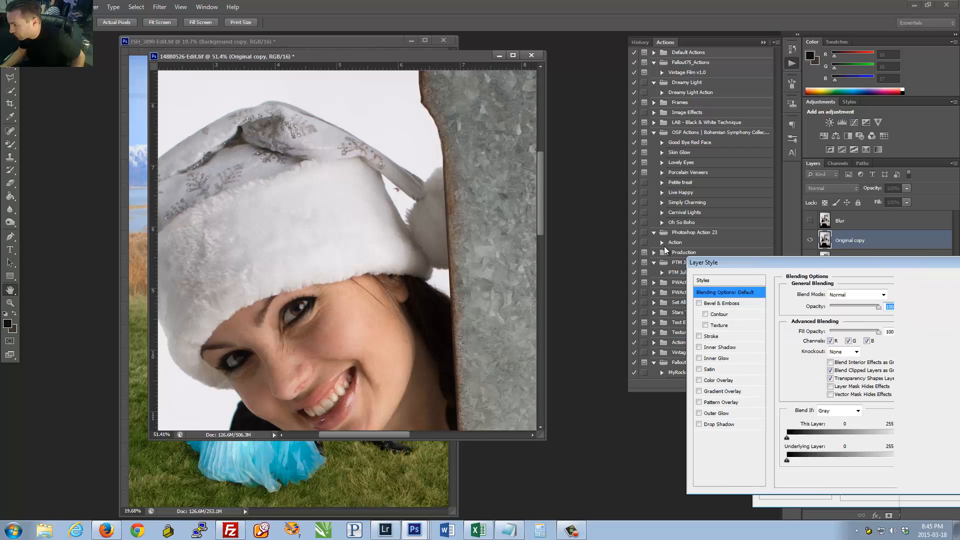
{"action": "left_click", "coordinate": [732, 173]}
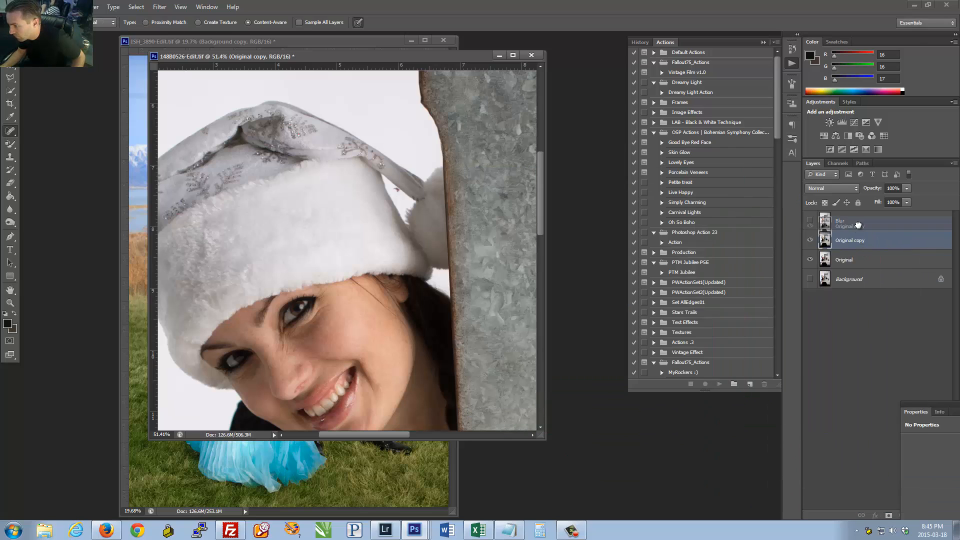
Step: Move the Original copy layer above Blur and rename it High Pass
{"action": "left_click_drag", "start_coordinate": [857, 221], "coordinate": [857, 221]}
{"action": "double_click", "coordinate": [852, 220]}
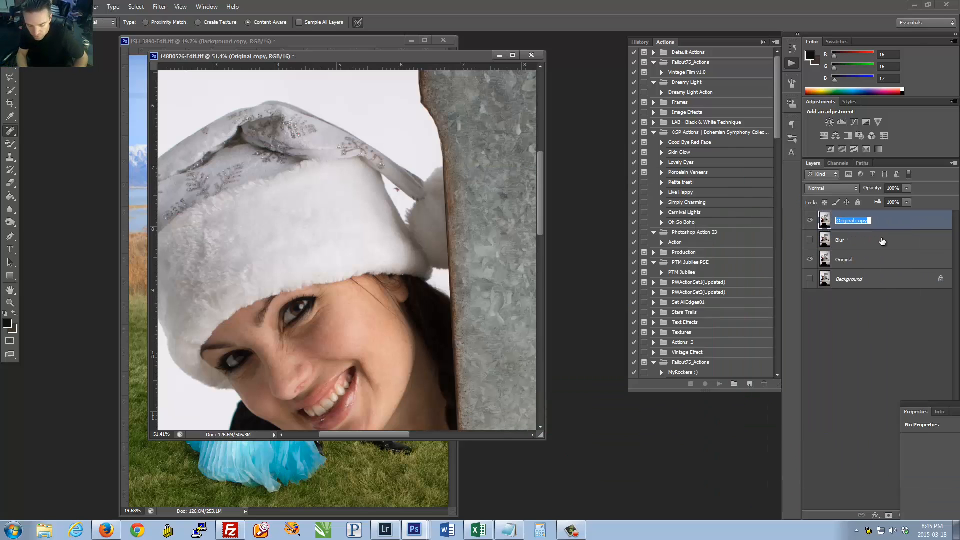
{"action": "type", "text": "High Pas"}
{"action": "key", "text": "Return"}
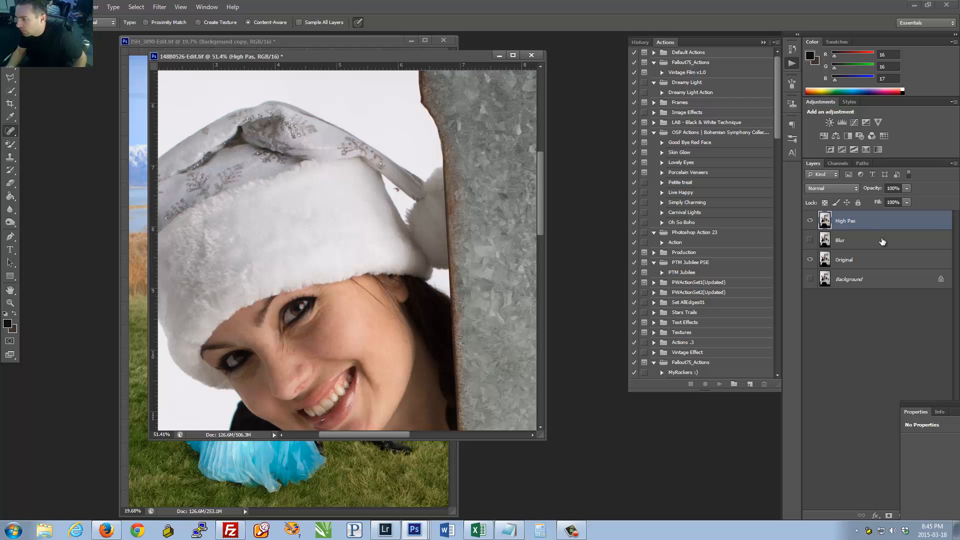
{"action": "double_click", "coordinate": [860, 222]}
{"action": "type", "text": "s"}
{"action": "key", "text": "Return"}
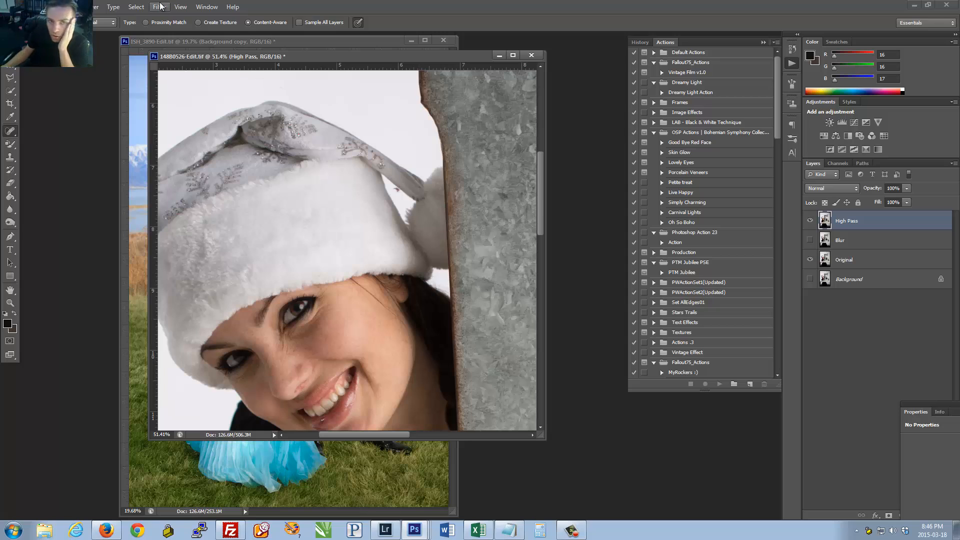
Step: Show the Blur layer, check it with High Pass hidden, and leave High Pass visible and active
{"action": "left_click", "coordinate": [854, 243]}
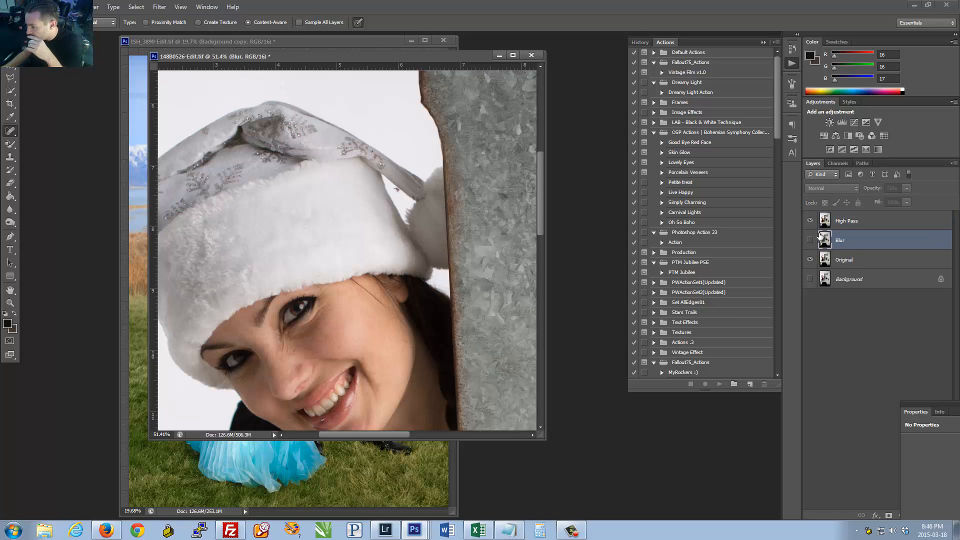
{"action": "left_click", "coordinate": [810, 240]}
{"action": "left_click", "coordinate": [810, 221]}
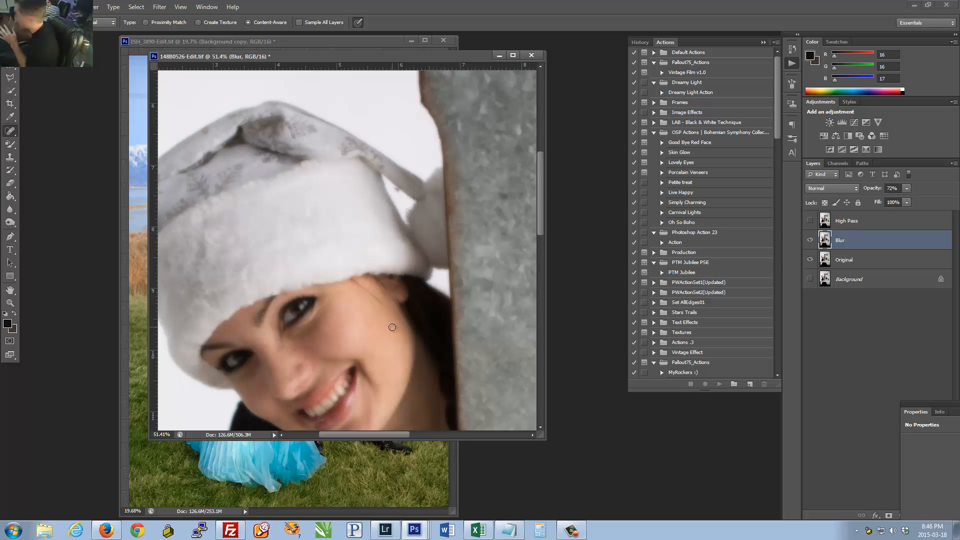
{"action": "left_click", "coordinate": [850, 220]}
{"action": "left_click", "coordinate": [810, 221]}
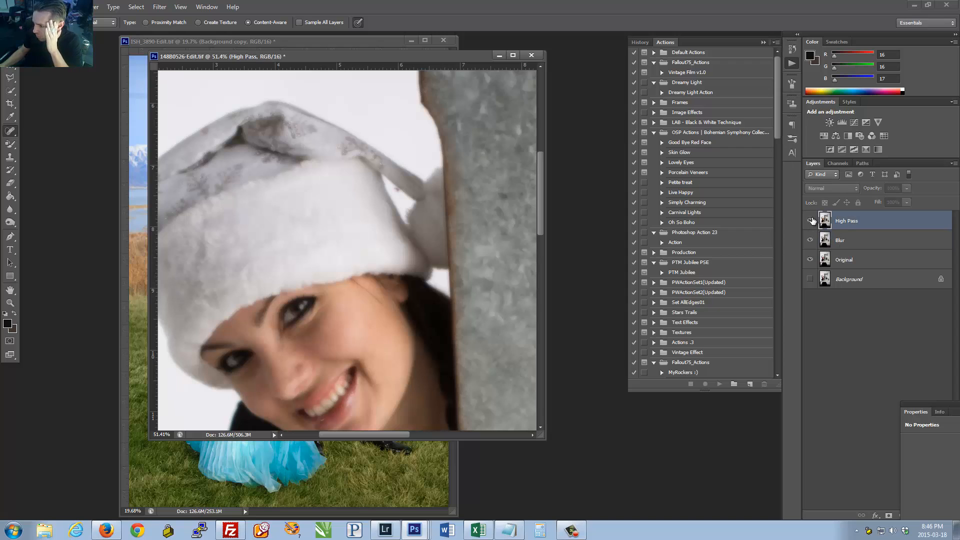
Step: Apply the High Pass filter to the High Pass layer with a radius of 4.0 pixels
{"action": "left_click", "coordinate": [161, 7]}
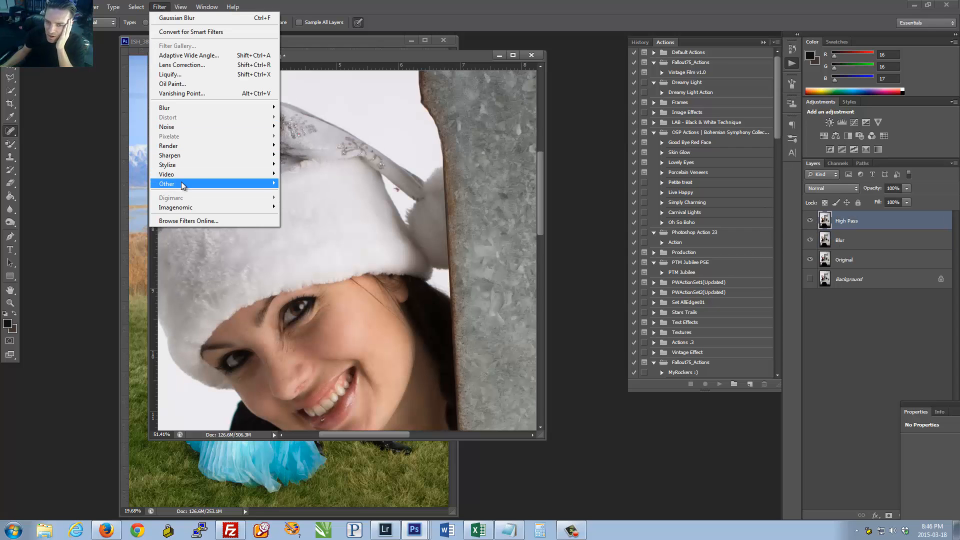
{"action": "left_click", "coordinate": [303, 193]}
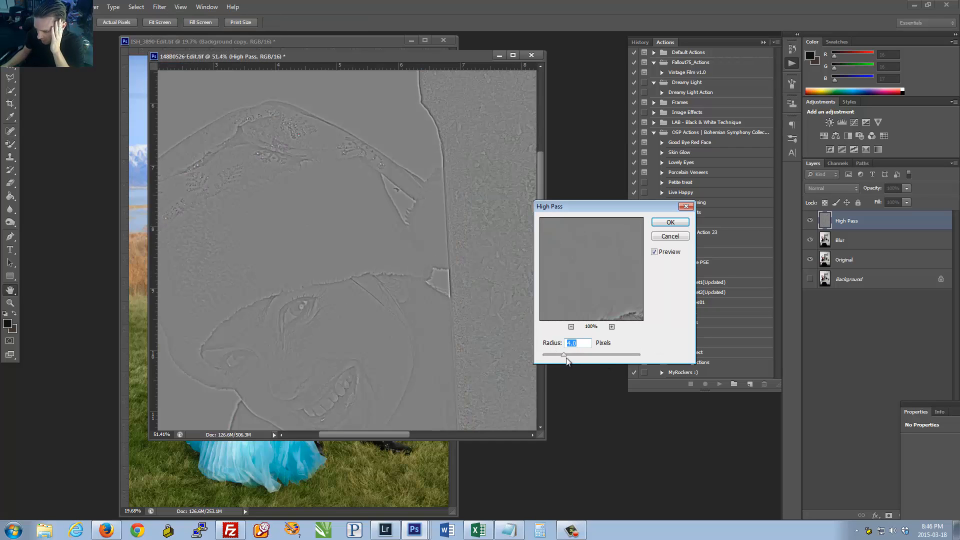
{"action": "left_click_drag", "start_coordinate": [610, 361], "coordinate": [559, 357]}
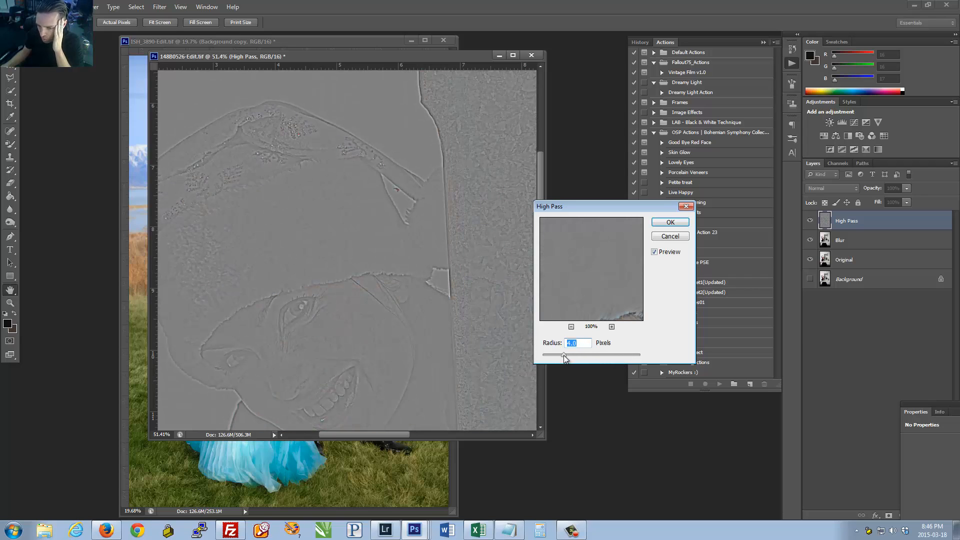
{"action": "left_click", "coordinate": [670, 222]}
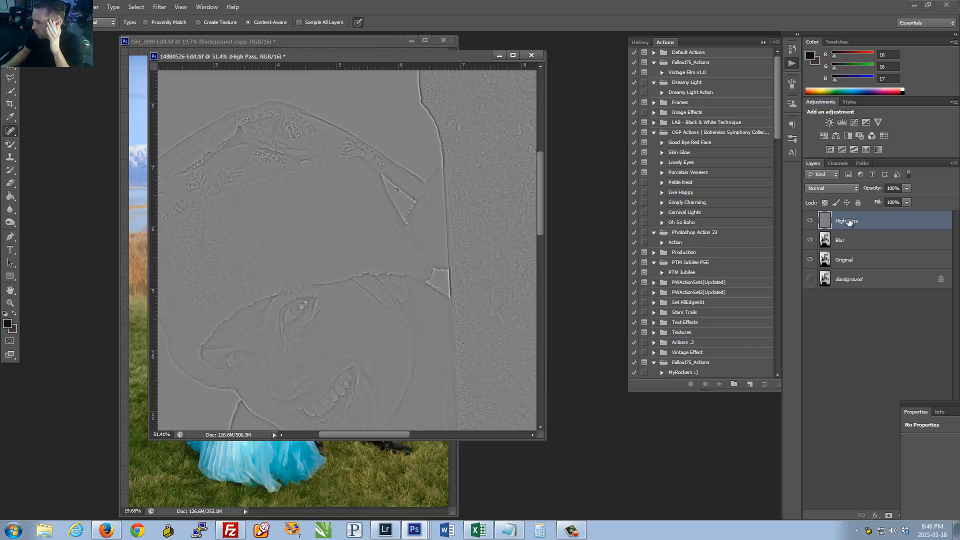
Step: Try several blend modes on the High Pass layer, including Multiply, Color Burn and Soft Light
{"action": "left_click", "coordinate": [833, 188]}
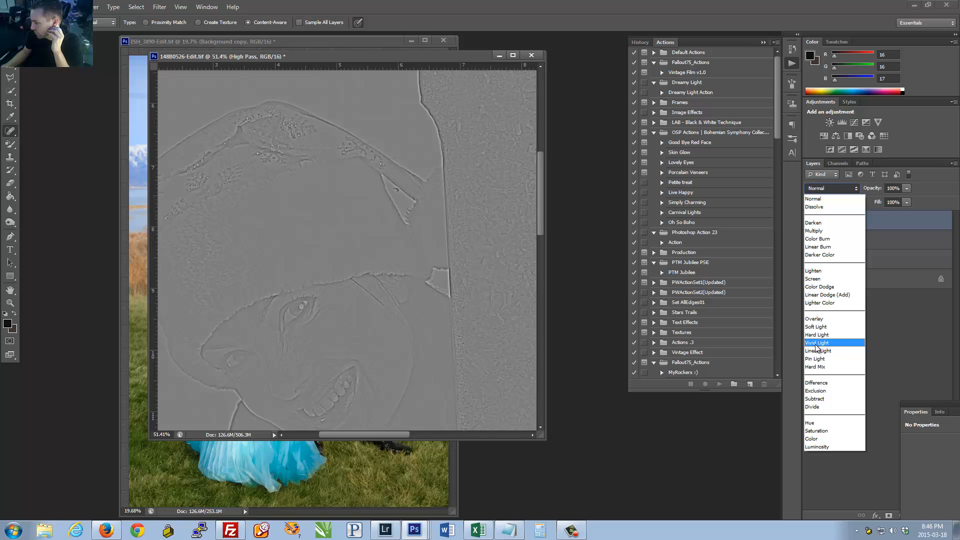
{"action": "left_click", "coordinate": [911, 319]}
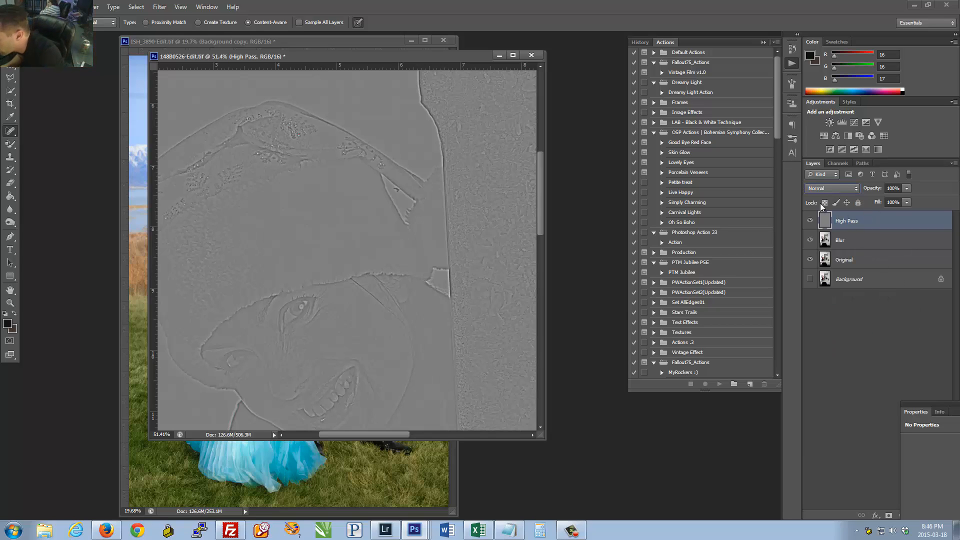
{"action": "left_click", "coordinate": [852, 238]}
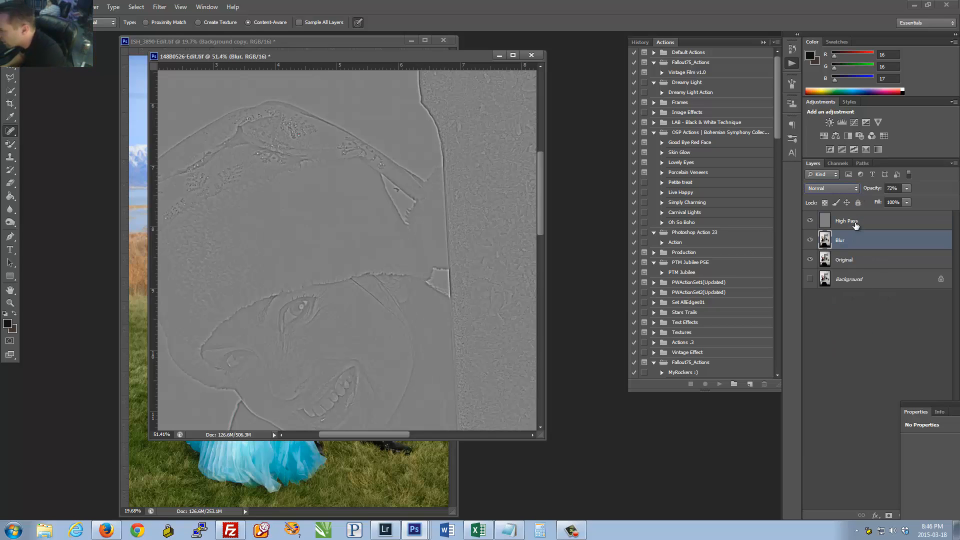
{"action": "left_click", "coordinate": [855, 224]}
{"action": "left_click", "coordinate": [825, 188]}
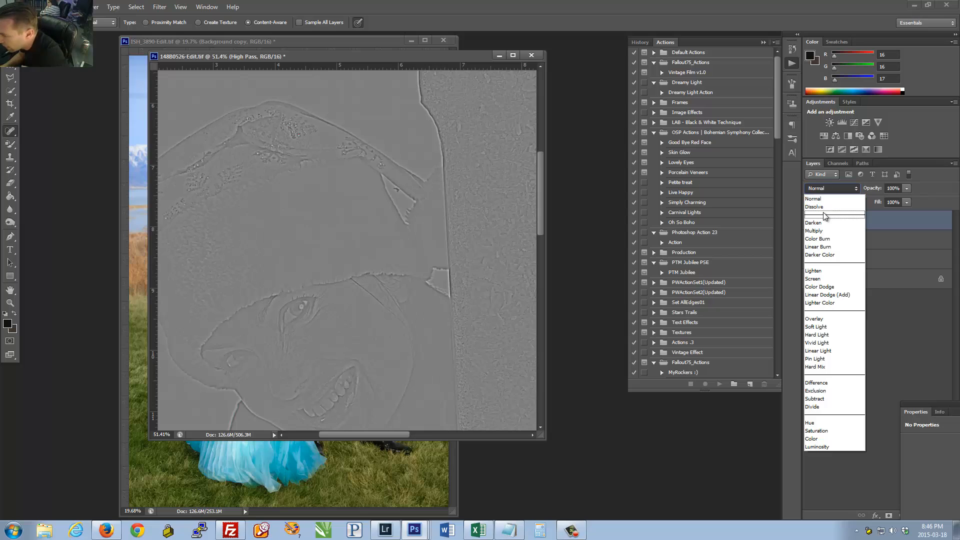
{"action": "left_click", "coordinate": [815, 231]}
{"action": "key", "text": "Down"}
{"action": "key", "text": "Down"}
{"action": "key", "text": "Down"}
{"action": "key", "text": "Down"}
{"action": "key", "text": "Down"}
{"action": "key", "text": "Down"}
{"action": "key", "text": "Down"}
{"action": "key", "text": "Down"}
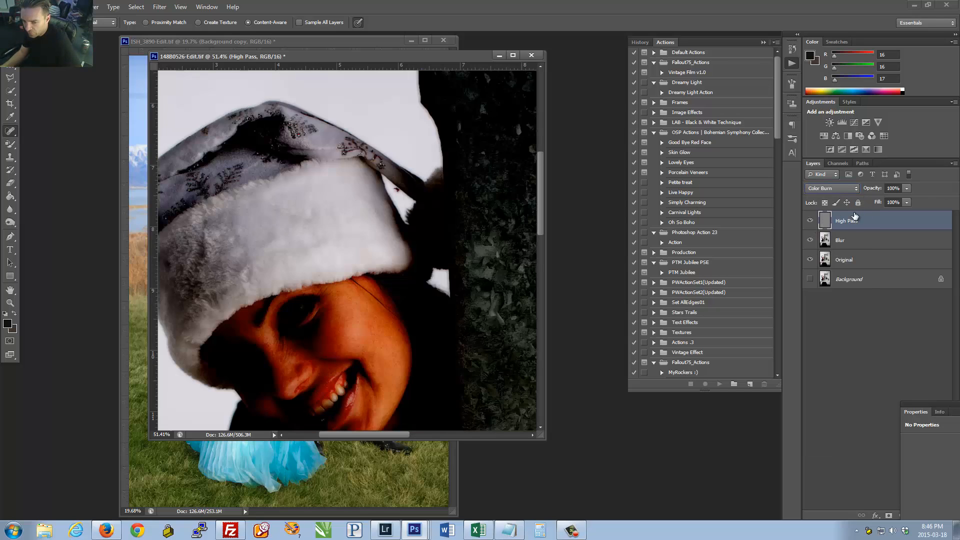
{"action": "key", "text": "Down"}
{"action": "key", "text": "Down"}
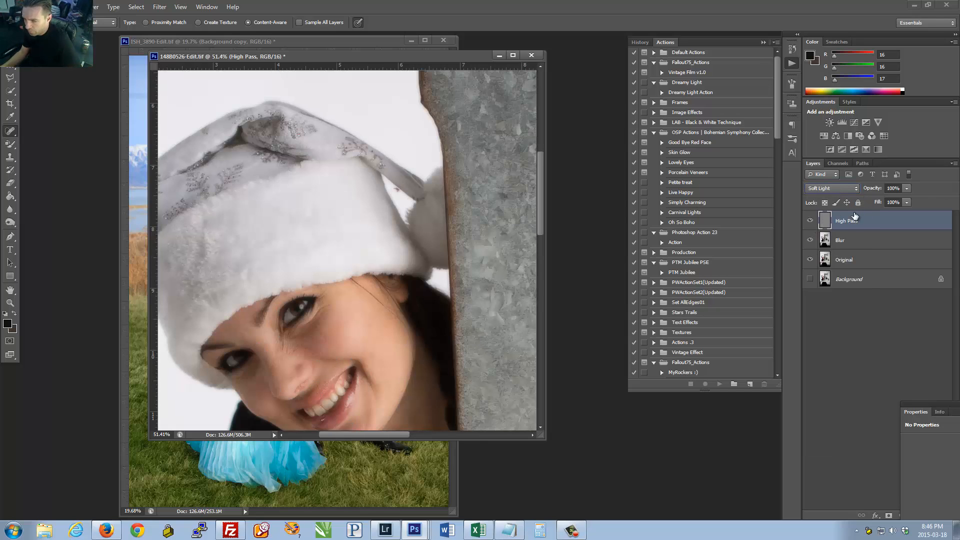
Step: Set the High Pass layer's blend mode to Linear Light and lower its opacity to about 26%
{"action": "left_click", "coordinate": [837, 188]}
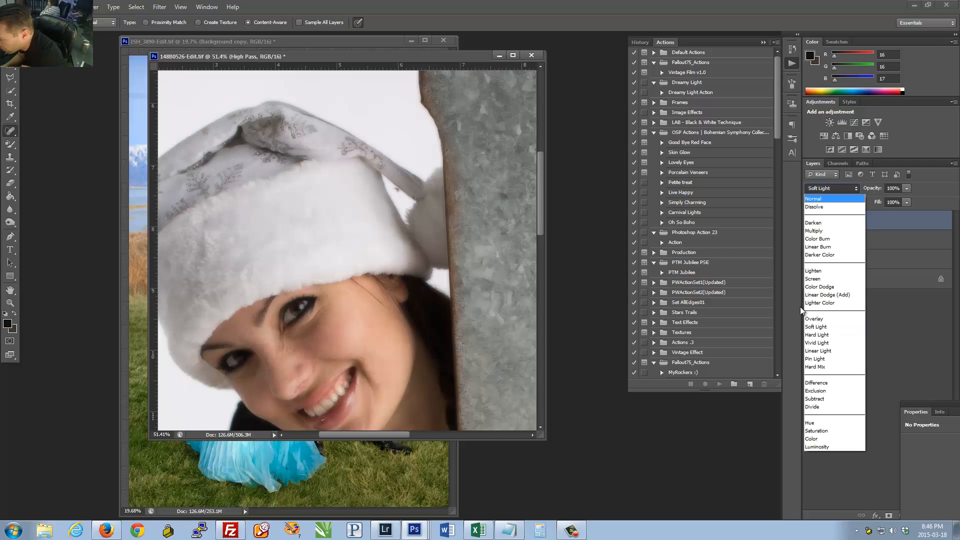
{"action": "left_click", "coordinate": [824, 351]}
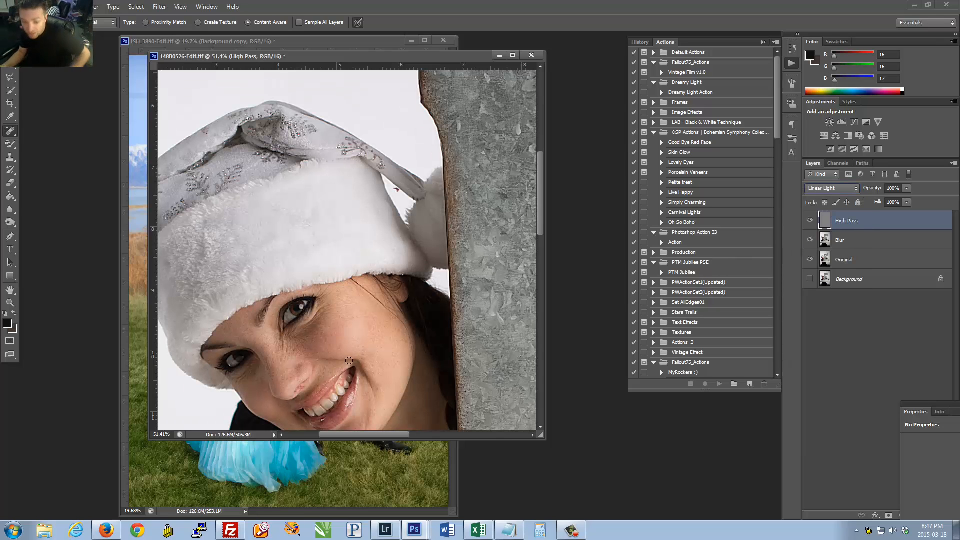
{"action": "left_click_drag", "start_coordinate": [326, 335], "coordinate": [660, 370]}
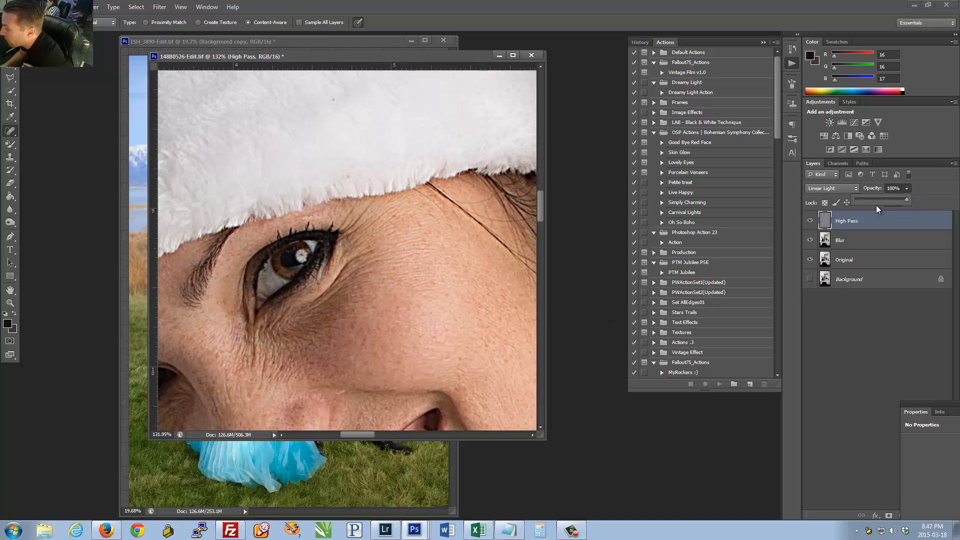
{"action": "left_click_drag", "start_coordinate": [865, 200], "coordinate": [869, 199]}
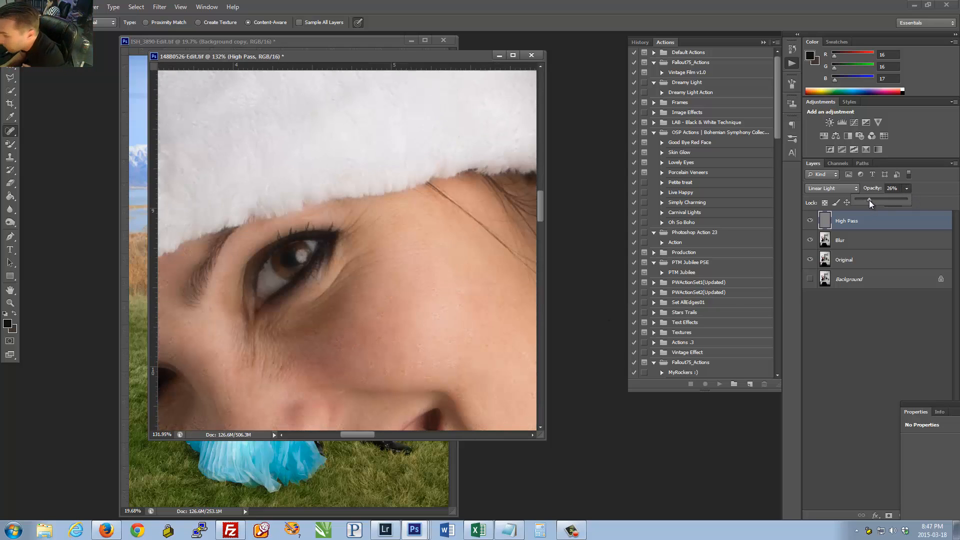
Step: Group the High Pass and Blur layers together, moving the Properties panel off the Layers panel
{"action": "left_click", "coordinate": [854, 241]}
{"action": "left_click", "coordinate": [855, 222], "text": "shift"}
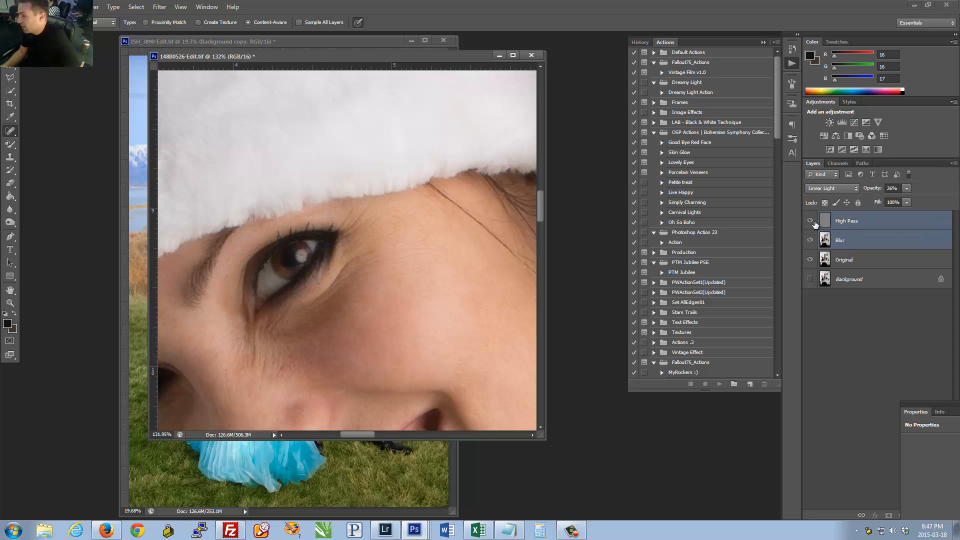
{"action": "left_click", "coordinate": [872, 244]}
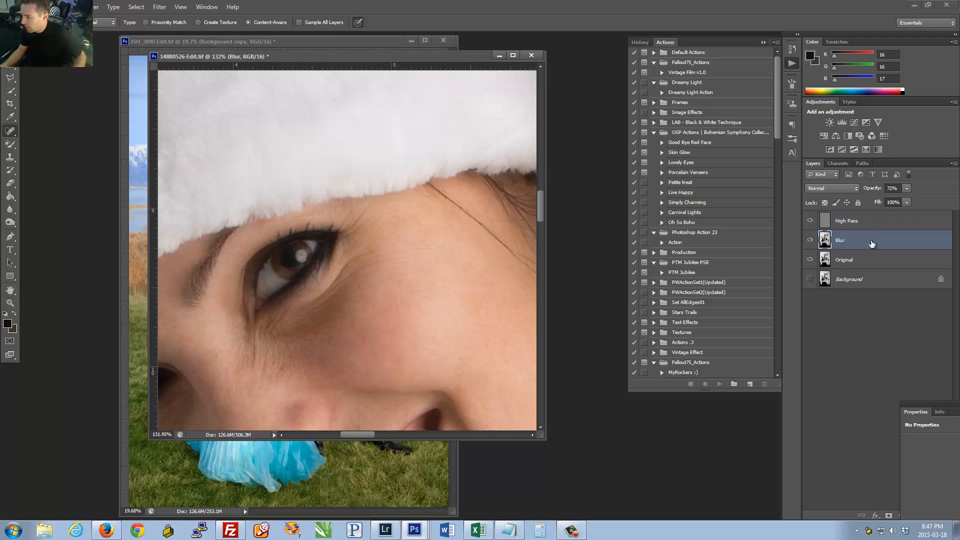
{"action": "left_click", "coordinate": [870, 228], "text": "shift"}
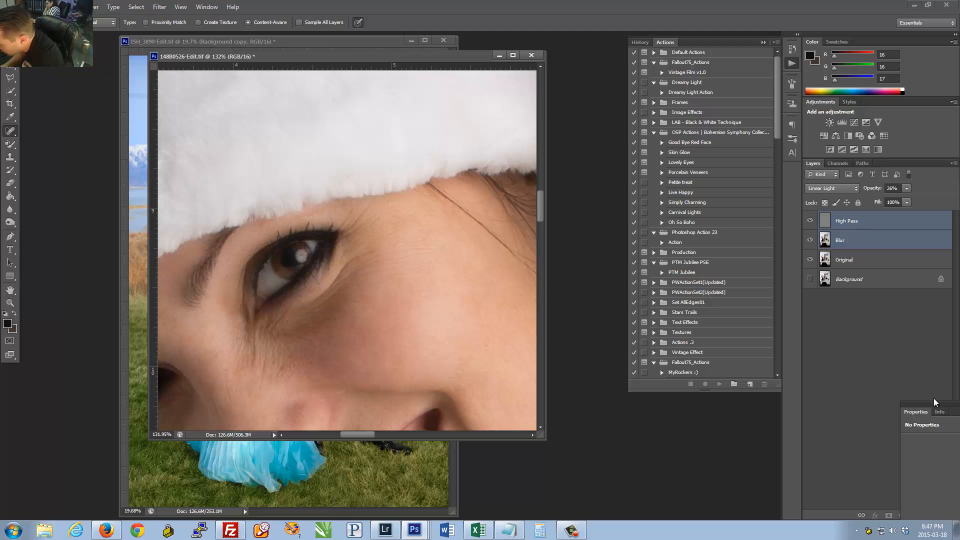
{"action": "left_click_drag", "start_coordinate": [935, 401], "coordinate": [622, 309]}
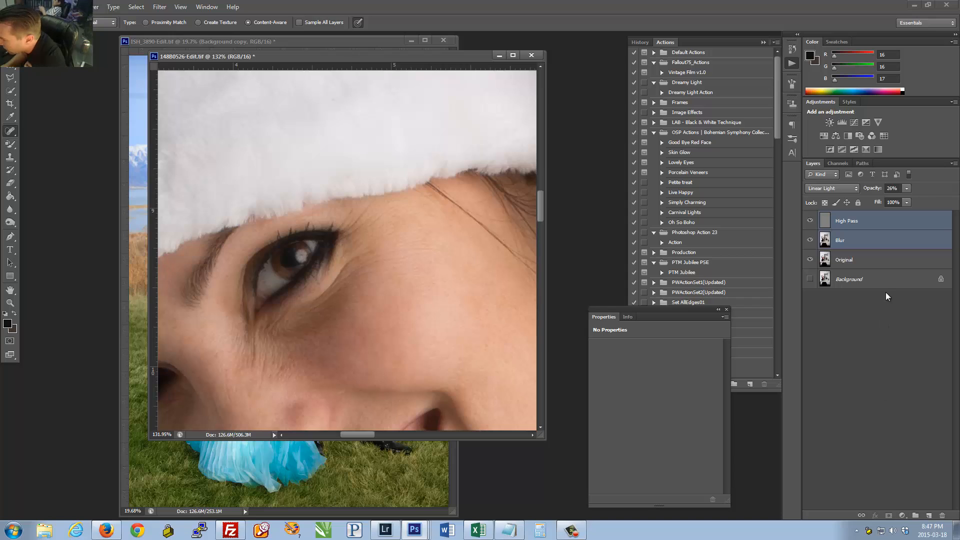
{"action": "left_click_drag", "start_coordinate": [864, 232], "coordinate": [916, 515]}
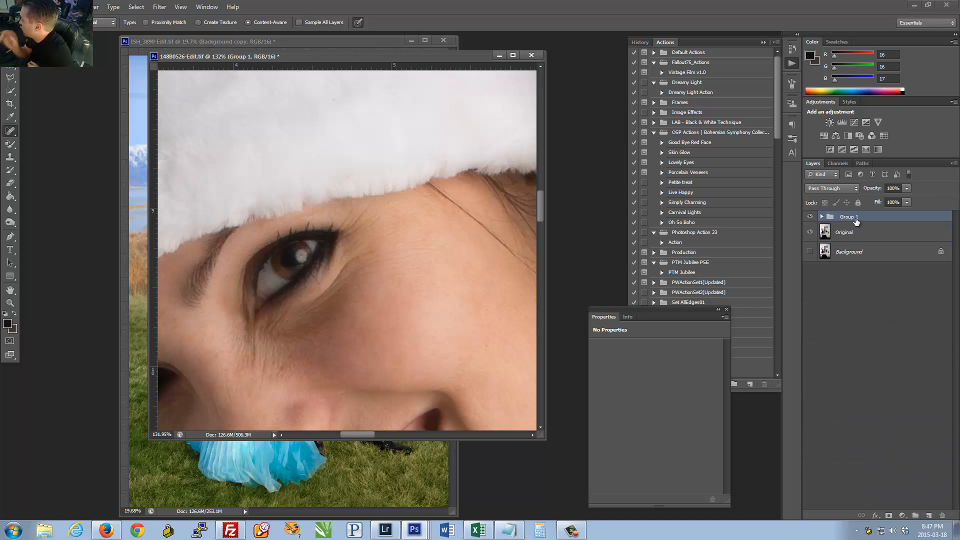
Step: Compare the skin around the eye and cheek with Group 1 hidden and shown
{"action": "left_click", "coordinate": [812, 217]}
{"action": "left_click", "coordinate": [812, 216]}
{"action": "left_click", "coordinate": [812, 217]}
{"action": "left_click", "coordinate": [812, 216]}
{"action": "left_click", "coordinate": [812, 216]}
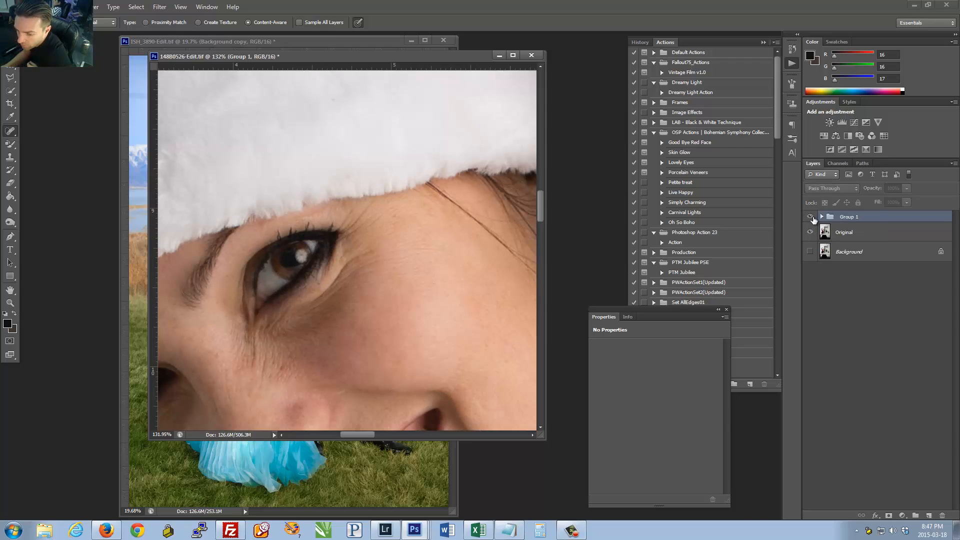
{"action": "left_click", "coordinate": [812, 217]}
{"action": "left_click", "coordinate": [812, 216]}
{"action": "left_click", "coordinate": [811, 217]}
{"action": "left_click", "coordinate": [812, 216]}
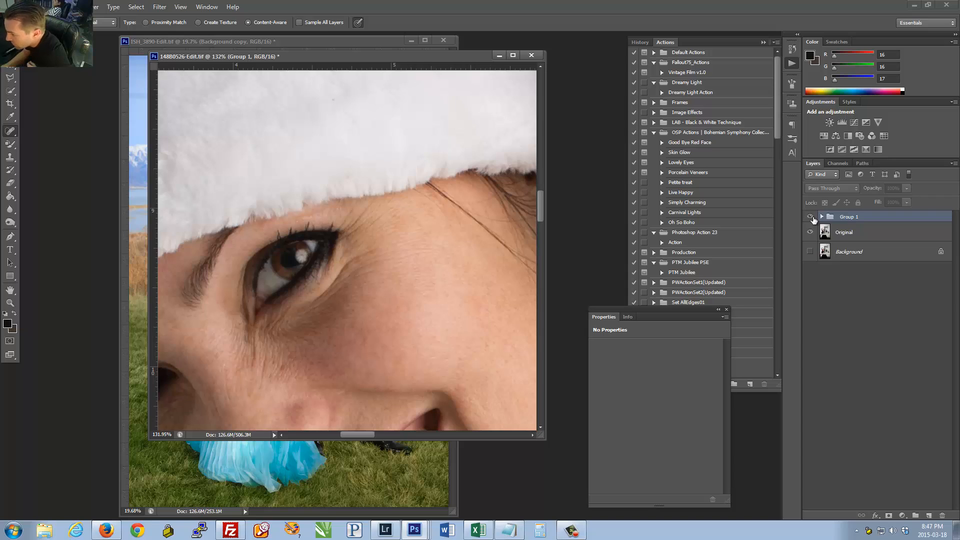
{"action": "left_click", "coordinate": [812, 217]}
{"action": "left_click", "coordinate": [810, 217]}
{"action": "left_click", "coordinate": [812, 217]}
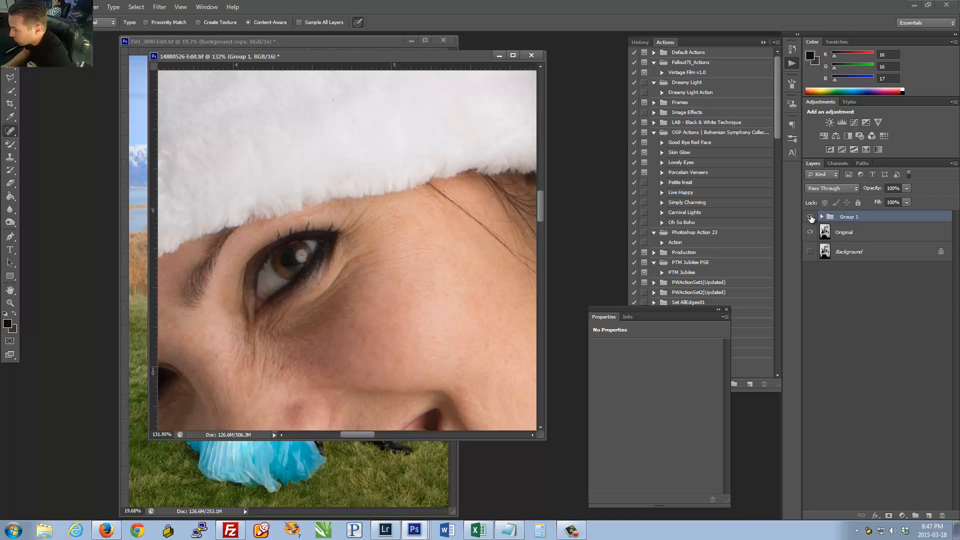
Step: Expand Group 1 and compare the woman's whole face with the group hidden and shown
{"action": "left_click", "coordinate": [822, 217]}
{"action": "left_click", "coordinate": [810, 218]}
{"action": "left_click", "coordinate": [811, 218]}
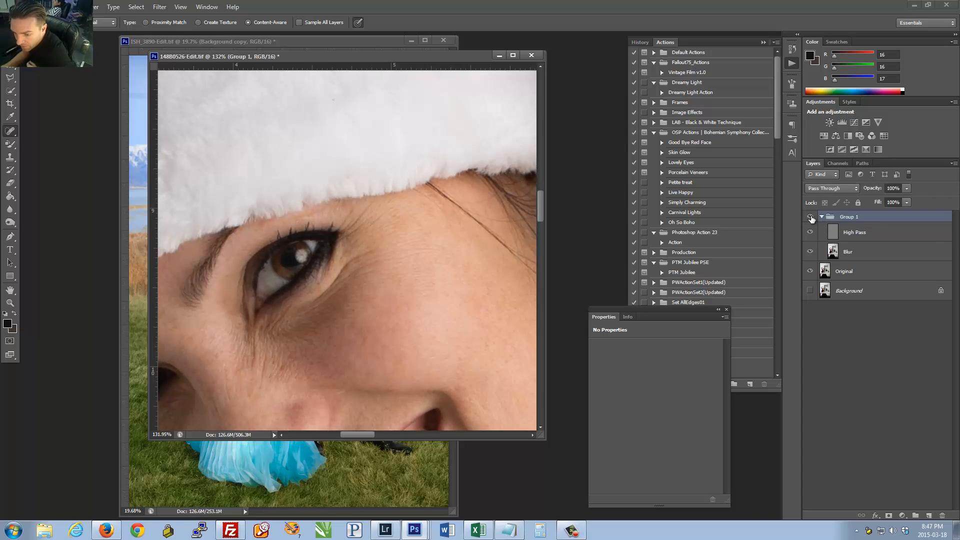
{"action": "scroll", "coordinate": [297, 313], "scroll_direction": "down", "scroll_amount": 5}
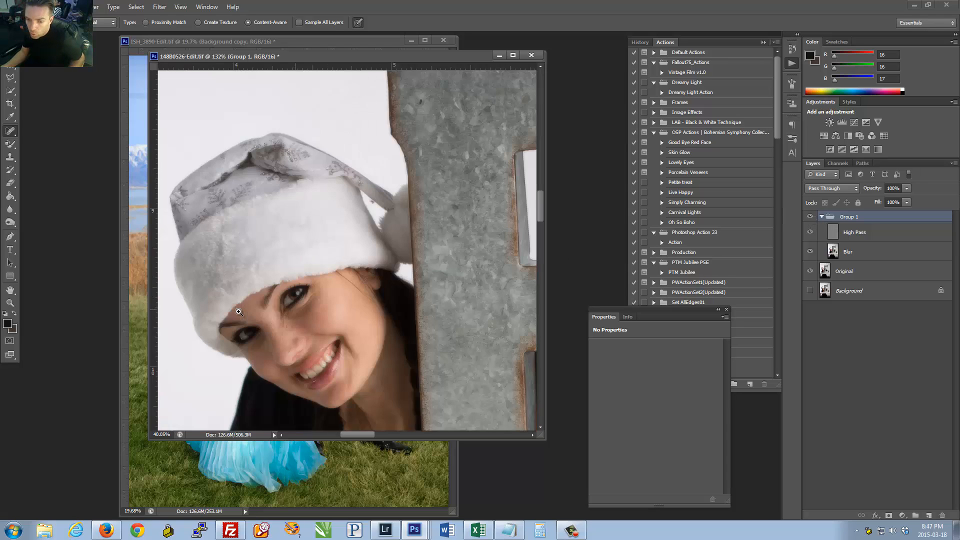
{"action": "scroll", "coordinate": [295, 334], "scroll_direction": "up", "scroll_amount": 2}
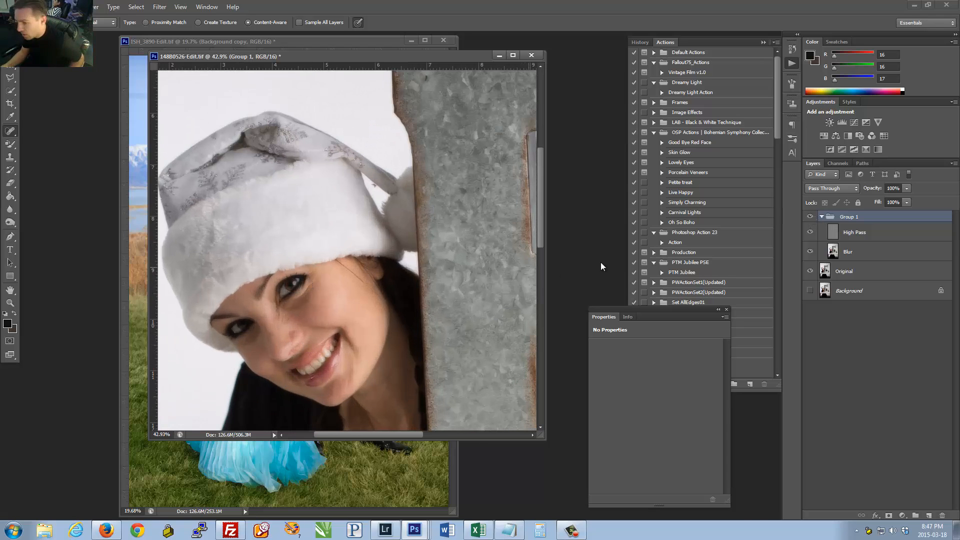
{"action": "left_click", "coordinate": [811, 218]}
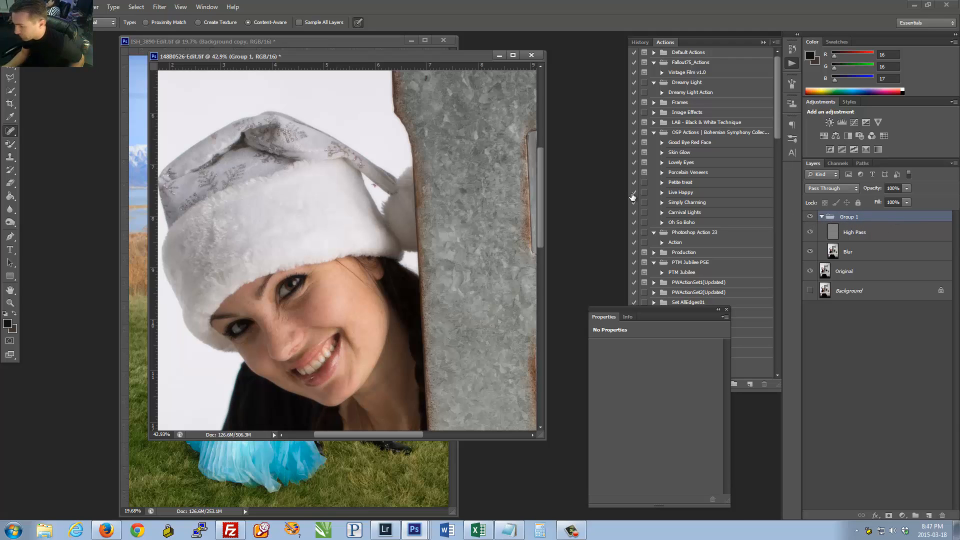
{"action": "left_click", "coordinate": [815, 219]}
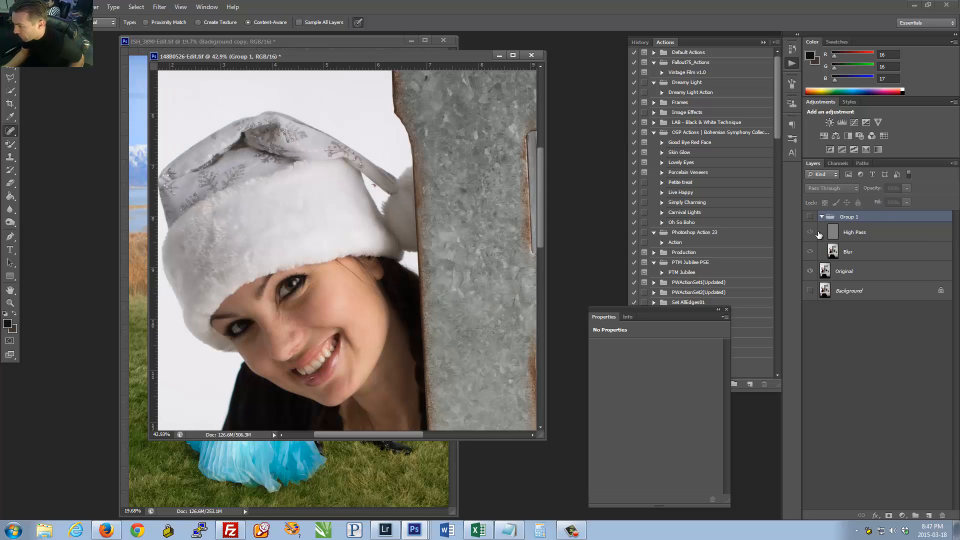
{"action": "left_click", "coordinate": [815, 220]}
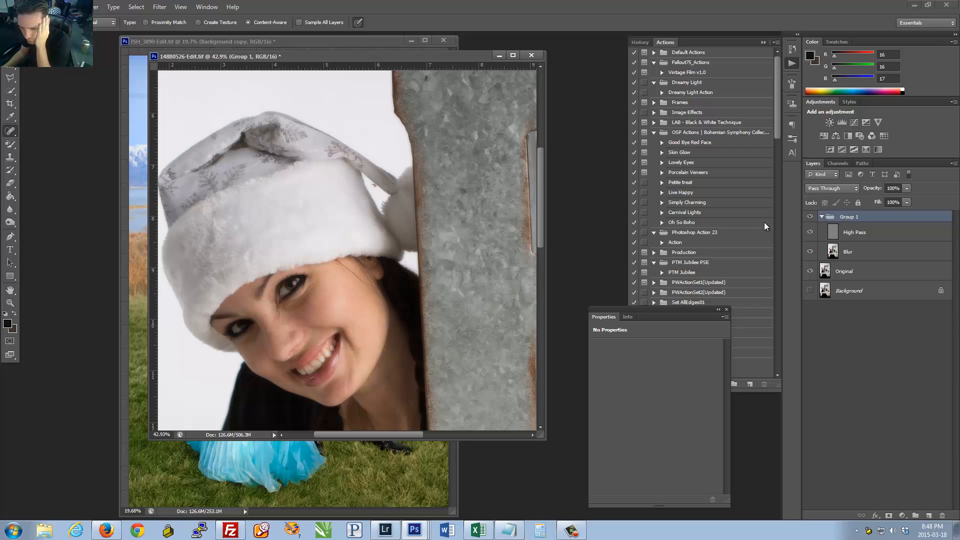
Step: Try a freehand Lasso selection around the woman's eyebrow and clear the selection
{"action": "mouse_move", "coordinate": [374, 335]}
{"action": "left_mouse_down"}
{"action": "mouse_move", "coordinate": [337, 336]}
{"action": "mouse_move", "coordinate": [369, 365]}
{"action": "mouse_move", "coordinate": [306, 331]}
{"action": "left_mouse_up"}
{"action": "left_click", "coordinate": [9, 89]}
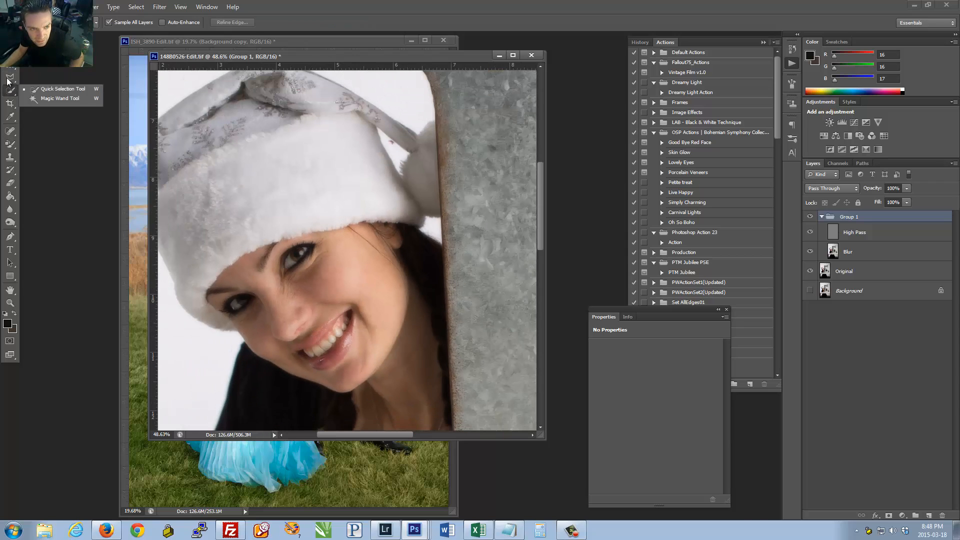
{"action": "left_click", "coordinate": [7, 80]}
{"action": "left_click", "coordinate": [37, 78]}
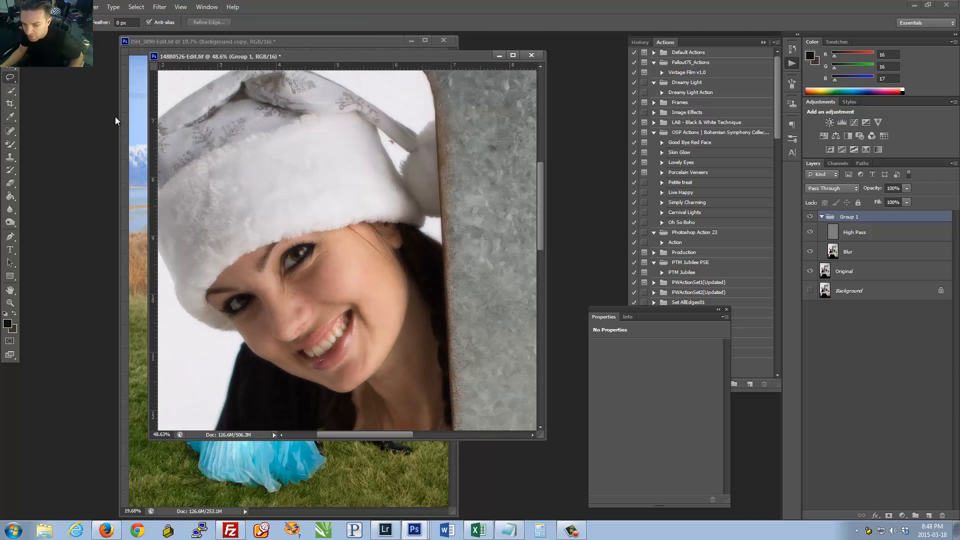
{"action": "mouse_move", "coordinate": [217, 283]}
{"action": "left_mouse_down"}
{"action": "mouse_move", "coordinate": [259, 252]}
{"action": "mouse_move", "coordinate": [259, 274]}
{"action": "mouse_move", "coordinate": [278, 249]}
{"action": "left_mouse_up"}
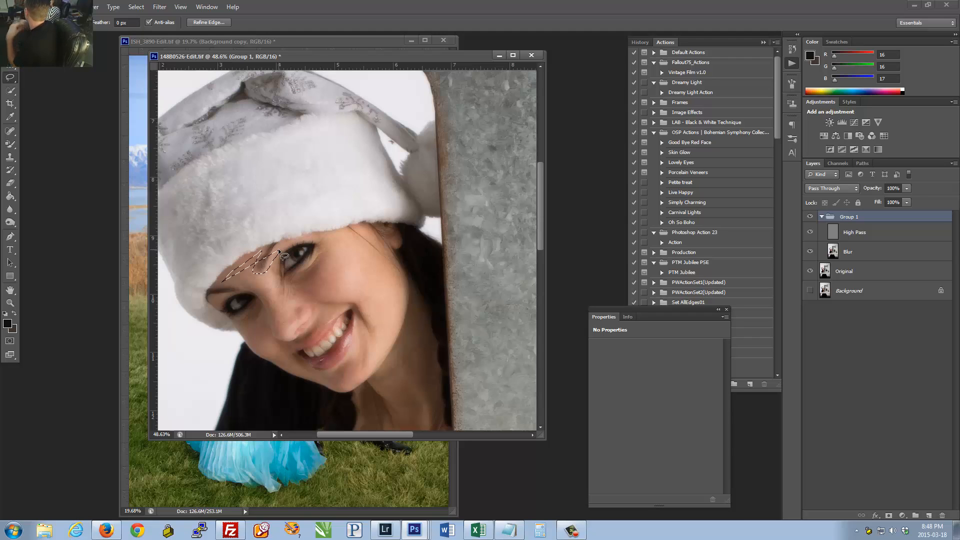
{"action": "key", "text": "ctrl+d"}
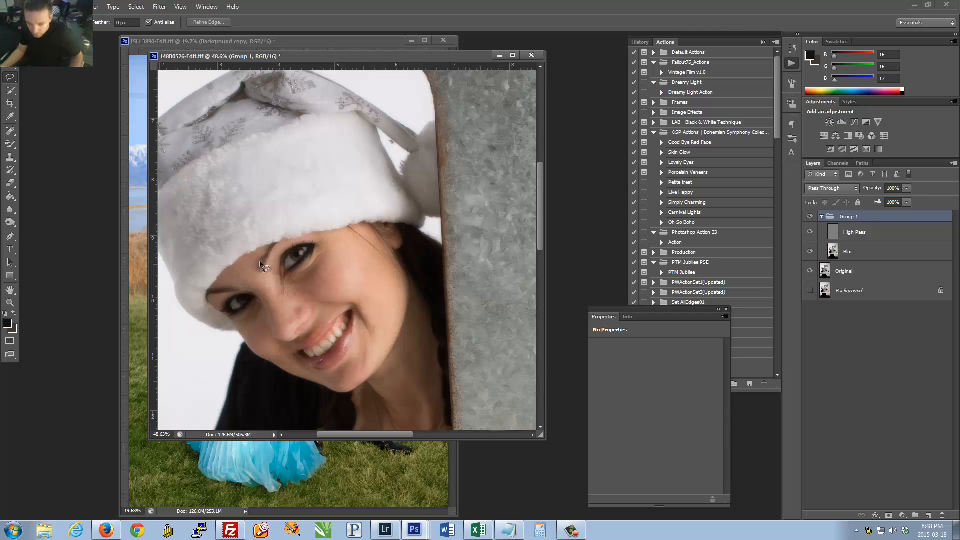
Step: Trace with the Polygonal Lasso from the woman's outer eyebrow along the hat brim and down the side of her face and neck
{"action": "left_click", "coordinate": [10, 78]}
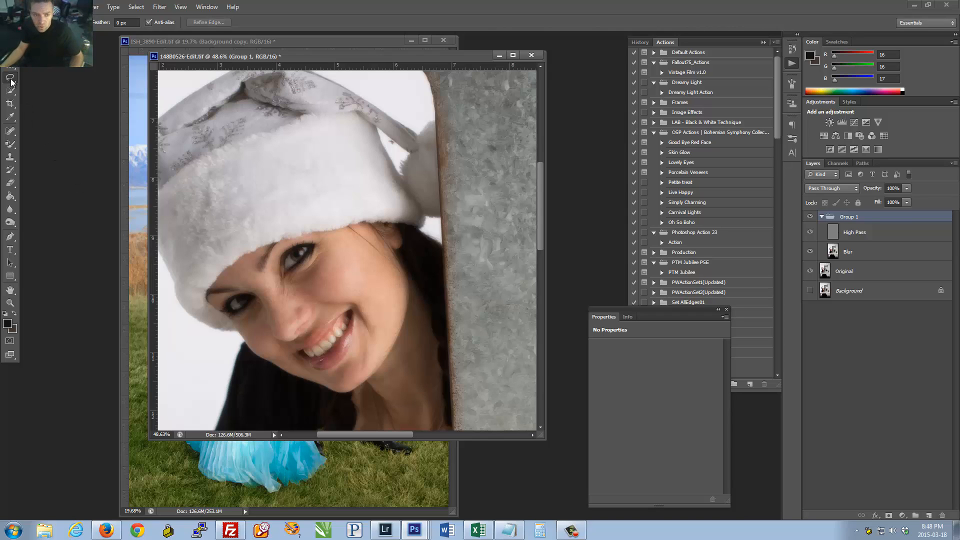
{"action": "left_click", "coordinate": [38, 85]}
{"action": "left_click", "coordinate": [210, 299]}
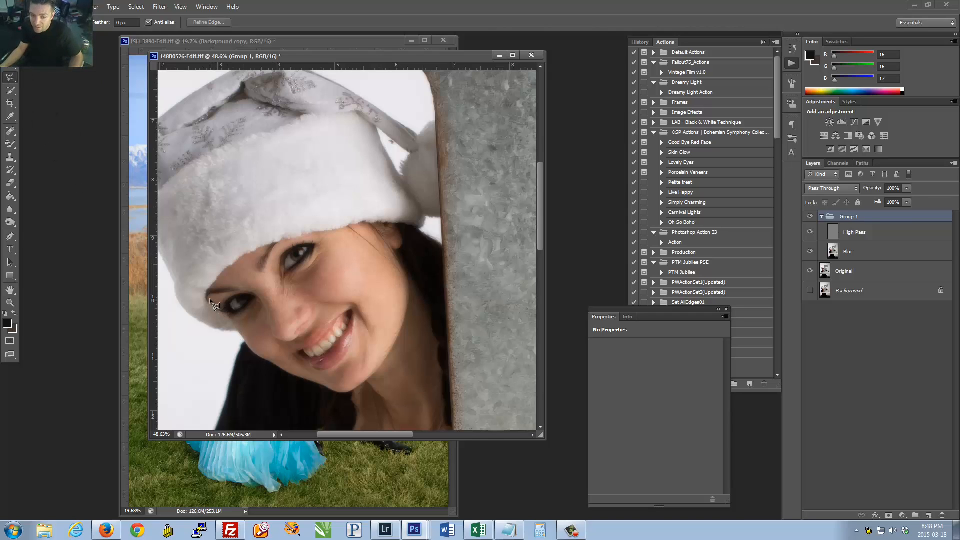
{"action": "left_click", "coordinate": [224, 274]}
{"action": "left_click", "coordinate": [294, 245]}
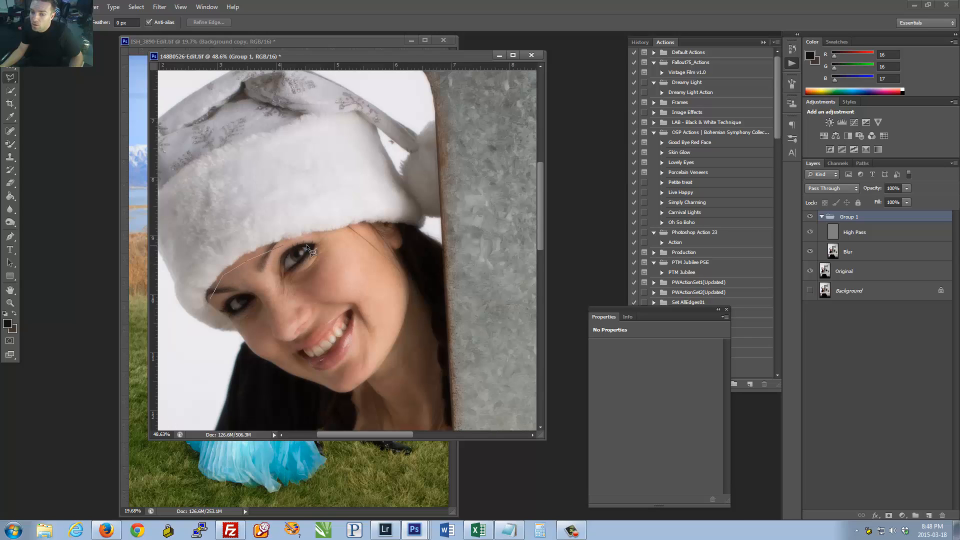
{"action": "left_click", "coordinate": [342, 233]}
{"action": "left_click", "coordinate": [368, 232]}
{"action": "left_click", "coordinate": [391, 250]}
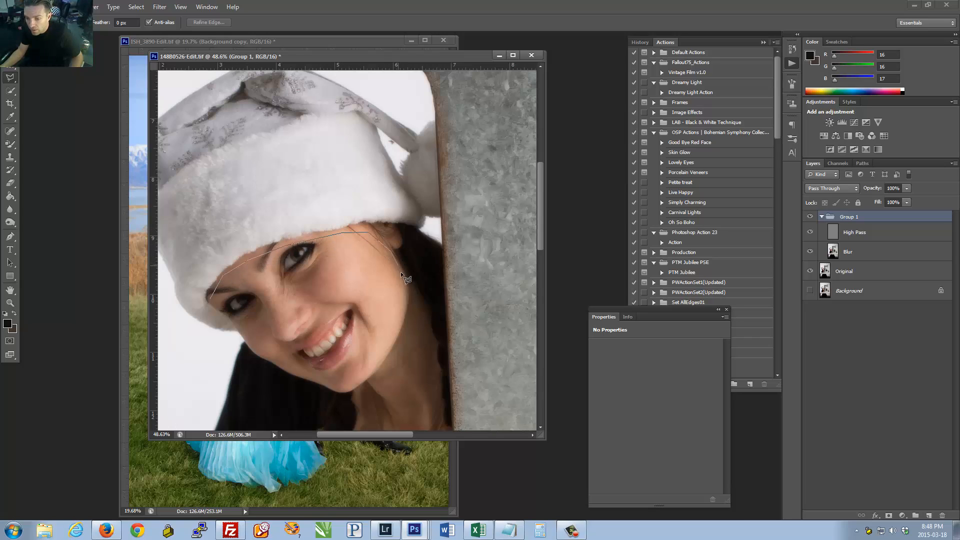
{"action": "left_click", "coordinate": [401, 289]}
{"action": "left_click", "coordinate": [434, 355]}
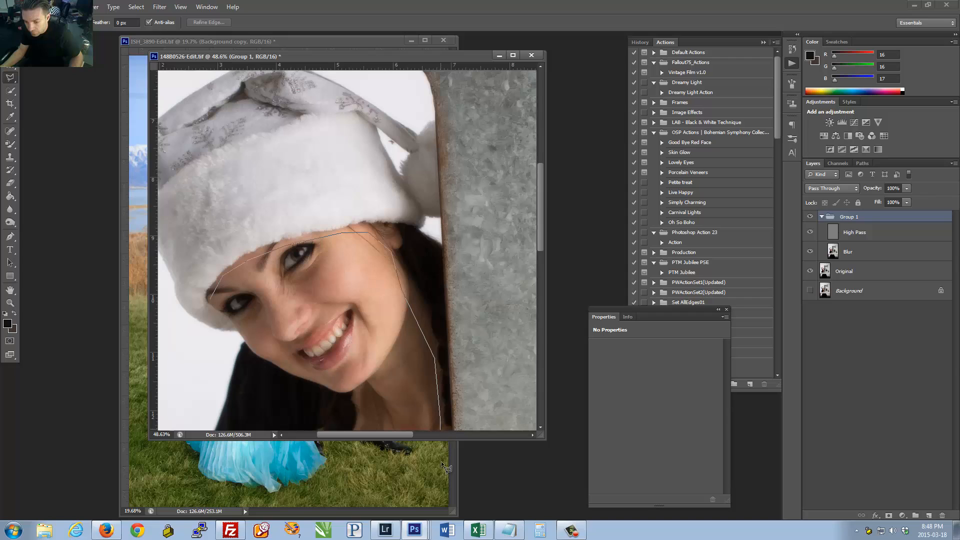
Step: Continue the outline across the base of the neck and along the chin and jaw, closing the selection at the outer eyebrow
{"action": "left_click", "coordinate": [406, 404]}
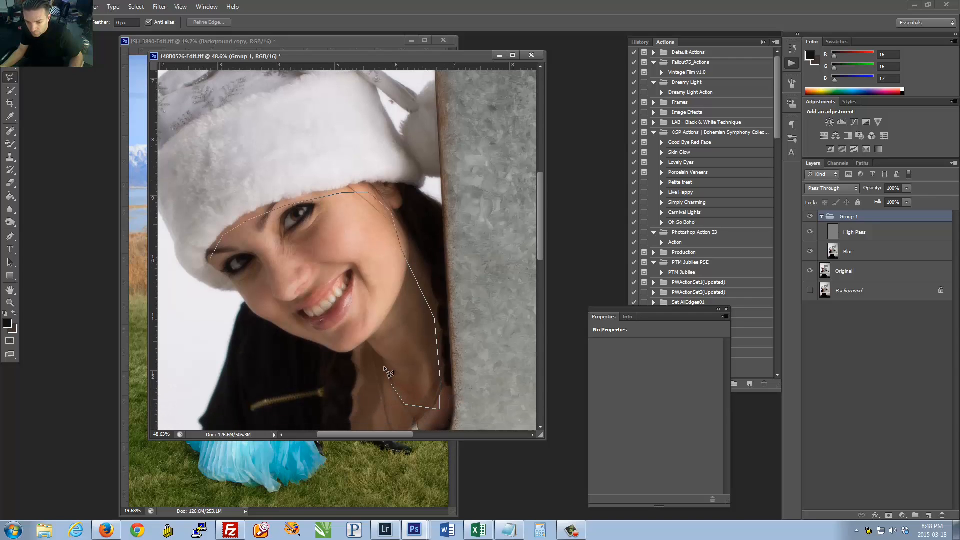
{"action": "left_click", "coordinate": [375, 354]}
{"action": "left_click", "coordinate": [350, 344]}
{"action": "left_click", "coordinate": [334, 348]}
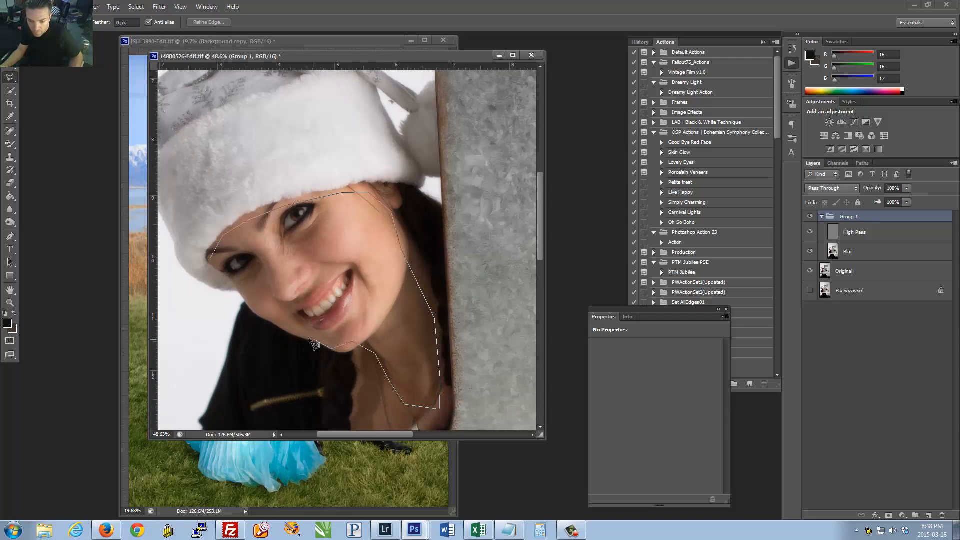
{"action": "left_click", "coordinate": [302, 338]}
{"action": "left_click", "coordinate": [209, 261]}
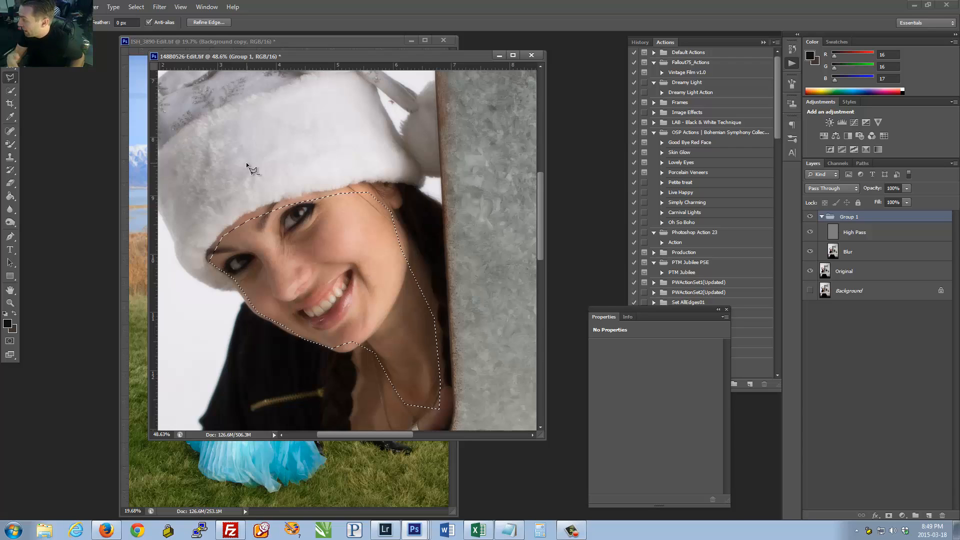
Step: Subtract the eyebrow area between the woman's eyes from the face selection, including the inner brow ends
{"action": "left_click_drag", "start_coordinate": [262, 223], "coordinate": [260, 233]}
{"action": "left_click", "coordinate": [270, 228]}
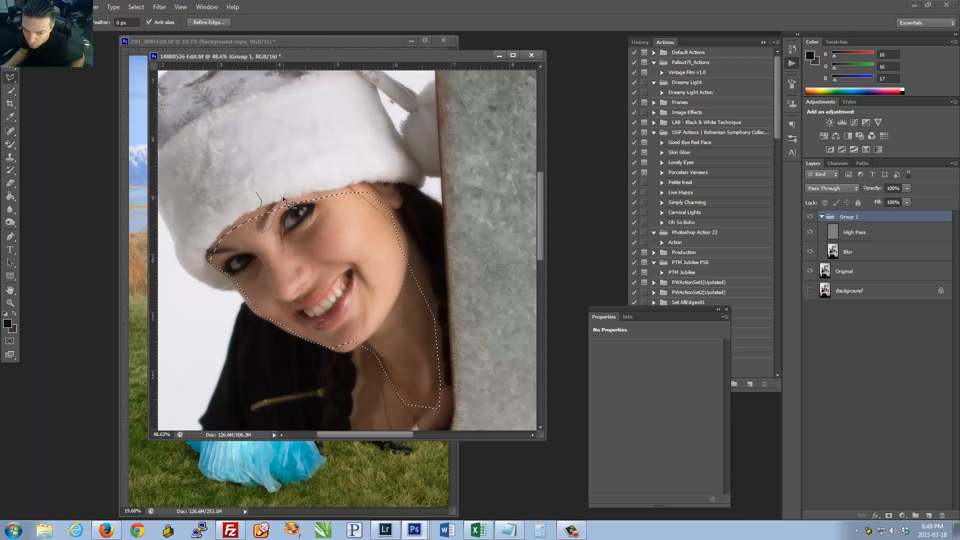
{"action": "double_click", "coordinate": [282, 198]}
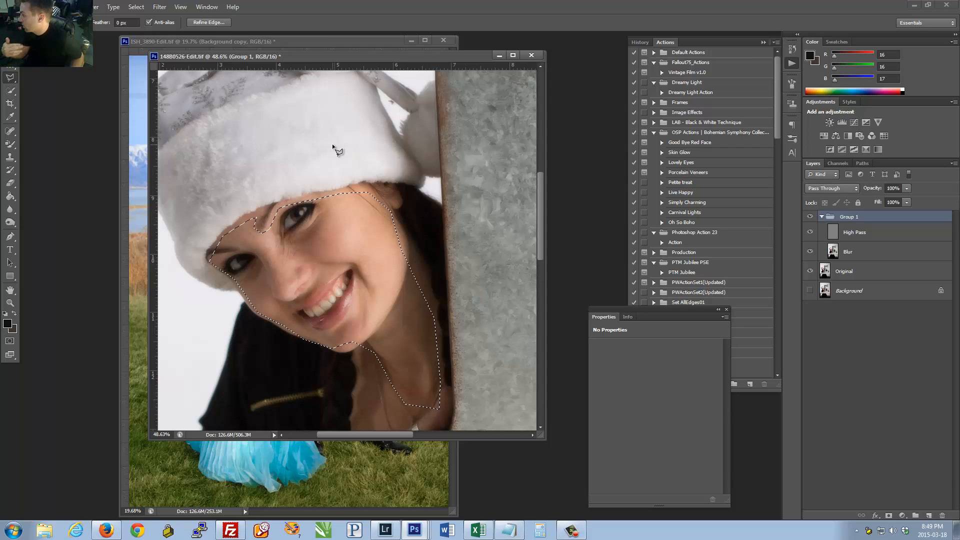
{"action": "left_click", "coordinate": [272, 196], "text": "alt"}
{"action": "left_click", "coordinate": [265, 205]}
{"action": "left_click", "coordinate": [262, 243]}
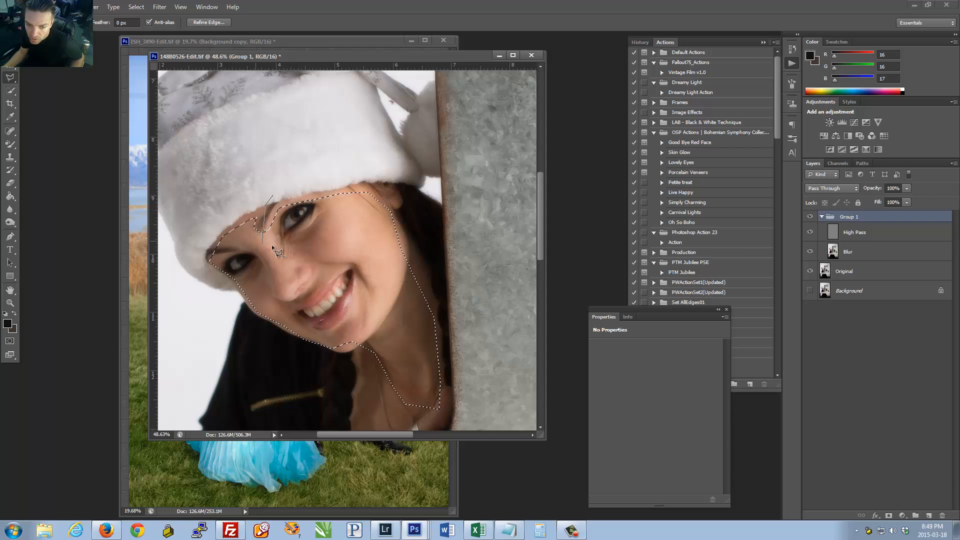
{"action": "left_click", "coordinate": [276, 244]}
{"action": "double_click", "coordinate": [308, 153]}
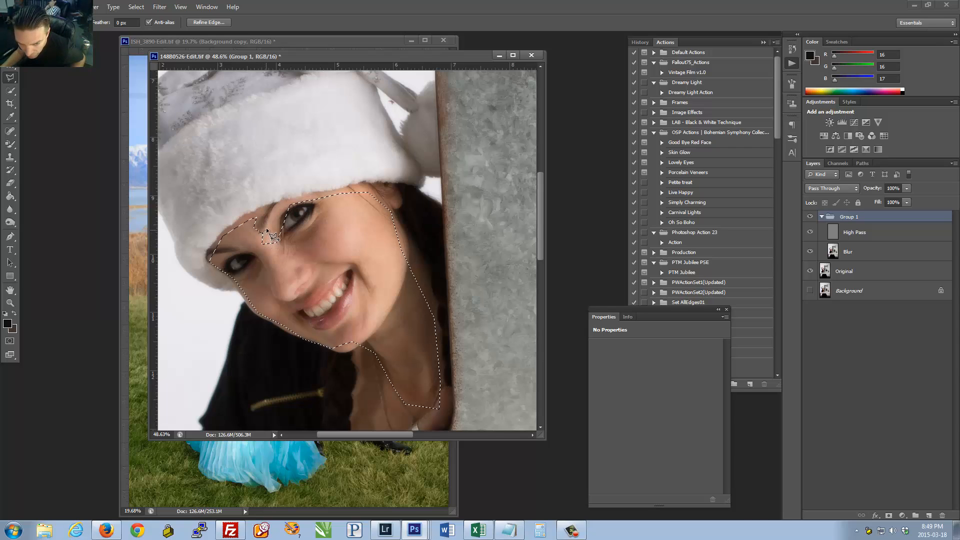
{"action": "mouse_move", "coordinate": [282, 203]}
{"action": "left_mouse_down"}
{"action": "mouse_move", "coordinate": [291, 209]}
{"action": "mouse_move", "coordinate": [261, 254]}
{"action": "left_mouse_up"}
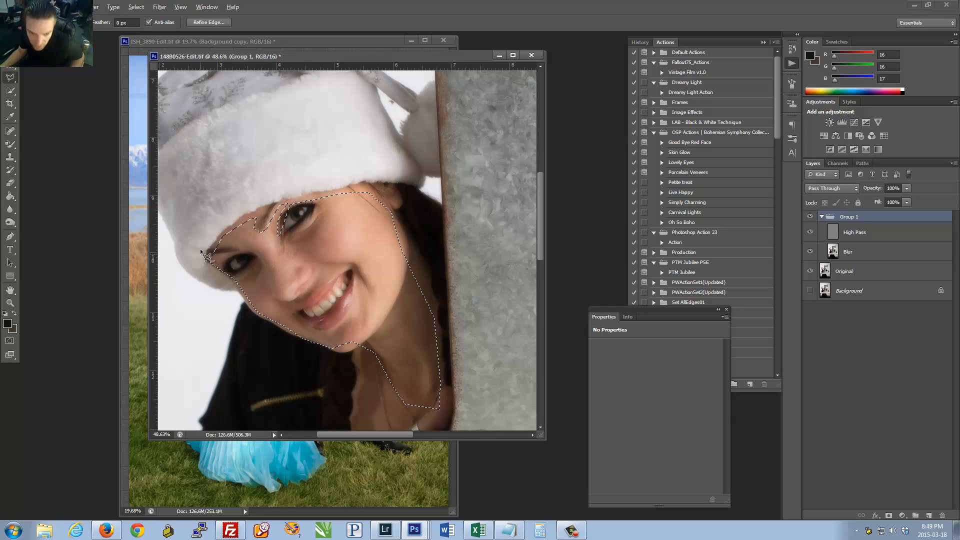
Step: Subtract both eyes and the edges of the nose from the face selection
{"action": "mouse_move", "coordinate": [201, 250]}
{"action": "left_mouse_down"}
{"action": "mouse_move", "coordinate": [239, 245]}
{"action": "mouse_move", "coordinate": [207, 260]}
{"action": "mouse_move", "coordinate": [194, 254]}
{"action": "mouse_move", "coordinate": [221, 277]}
{"action": "mouse_move", "coordinate": [237, 250]}
{"action": "mouse_move", "coordinate": [258, 255]}
{"action": "mouse_move", "coordinate": [222, 282]}
{"action": "left_mouse_up"}
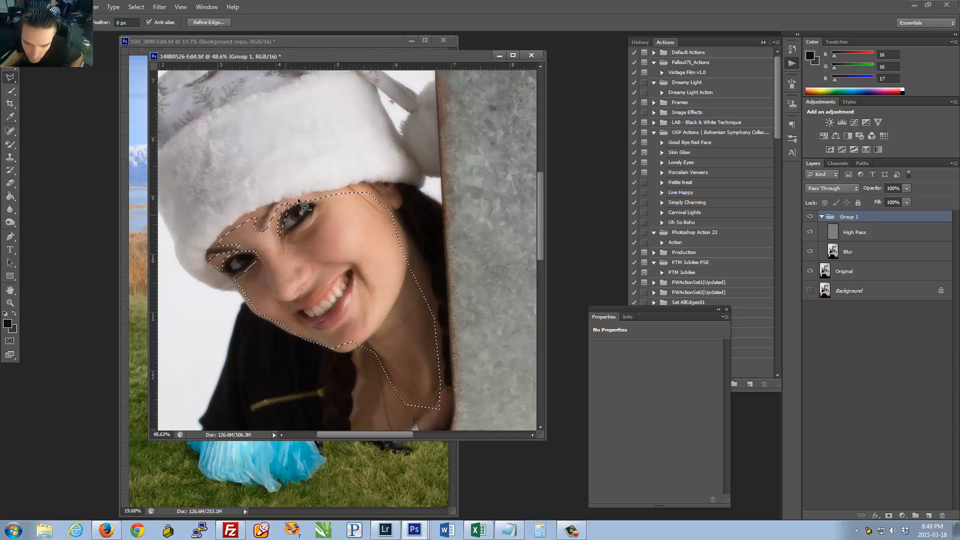
{"action": "left_click", "coordinate": [278, 234]}
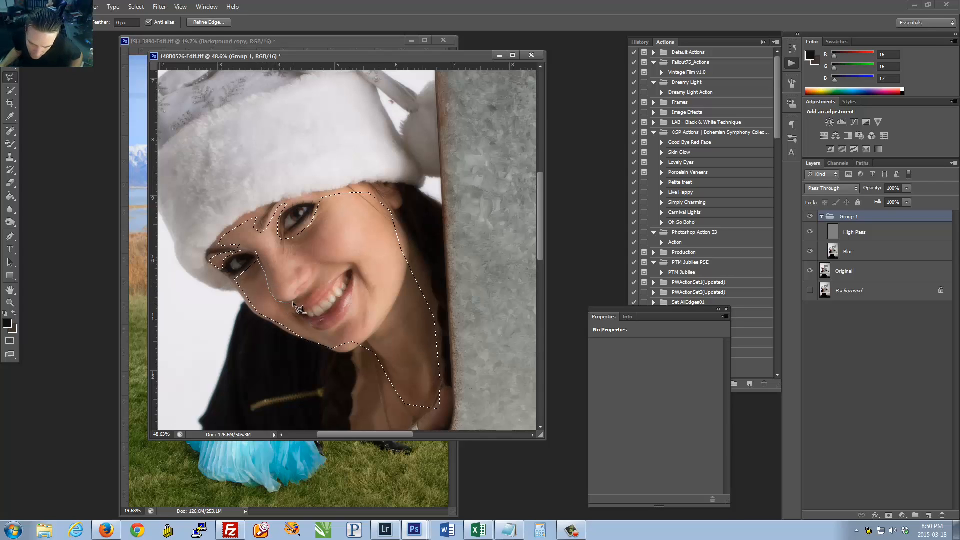
{"action": "left_click_drag", "start_coordinate": [293, 301], "coordinate": [316, 275]}
{"action": "left_click_drag", "start_coordinate": [279, 299], "coordinate": [257, 254]}
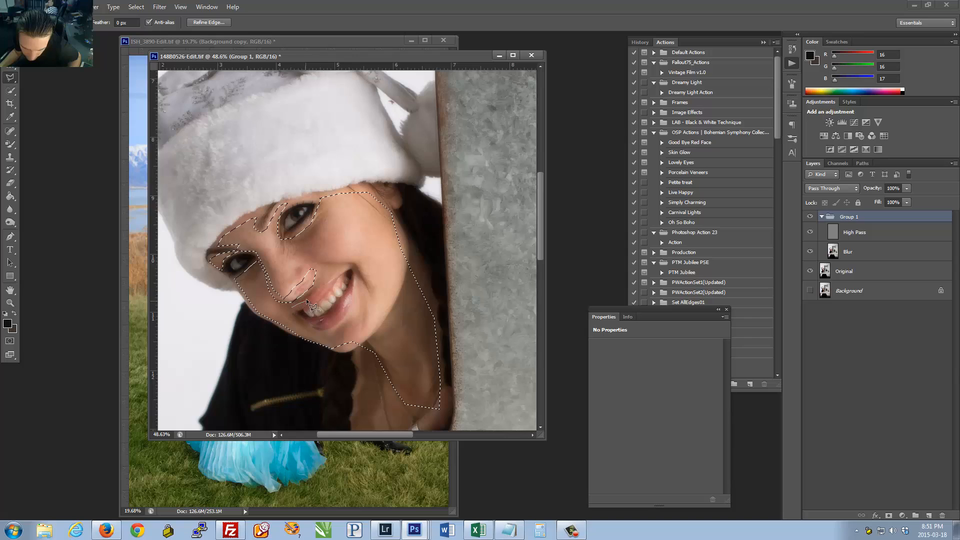
Step: Subtract the mouth and the smile crease around it from the face selection
{"action": "left_click", "coordinate": [354, 266]}
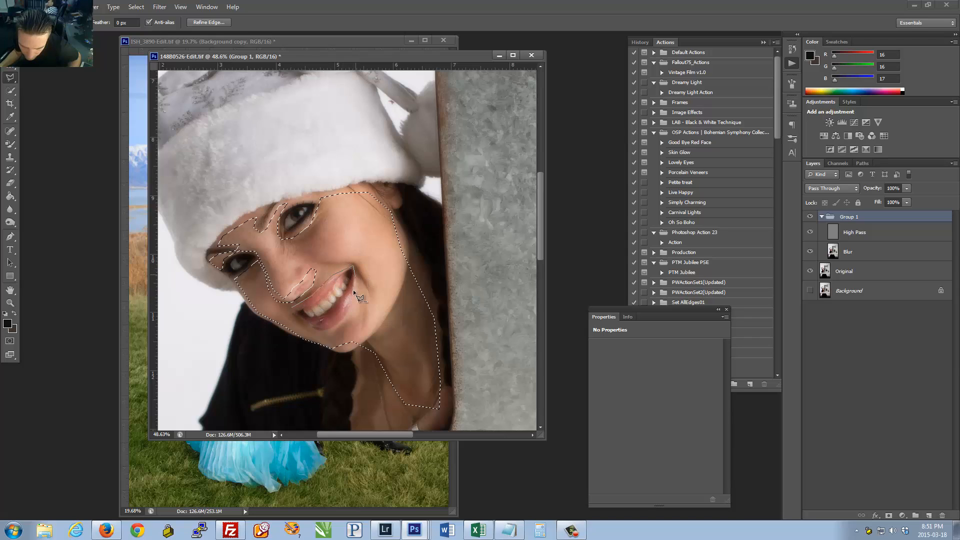
{"action": "left_click", "coordinate": [292, 313]}
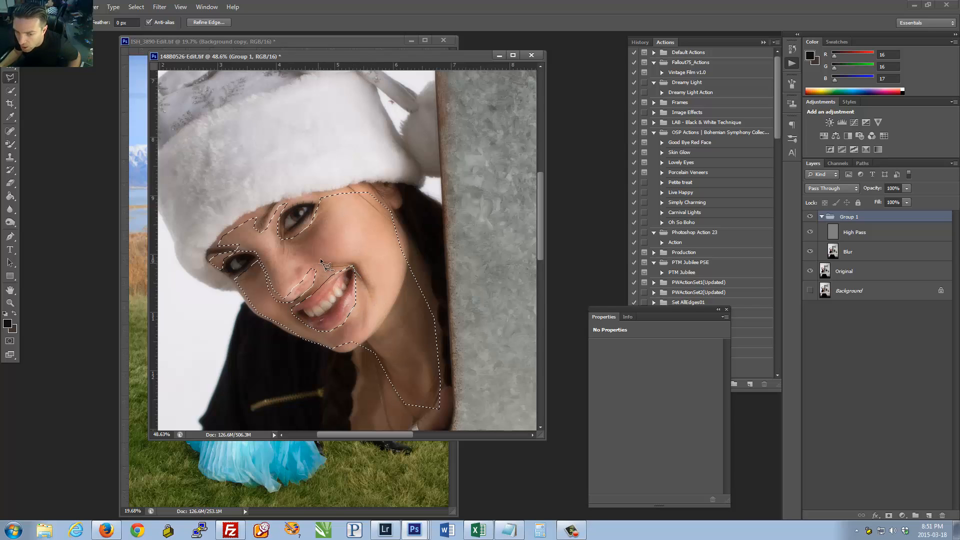
{"action": "left_click", "coordinate": [320, 260]}
{"action": "left_click", "coordinate": [374, 293]}
{"action": "left_click", "coordinate": [365, 294]}
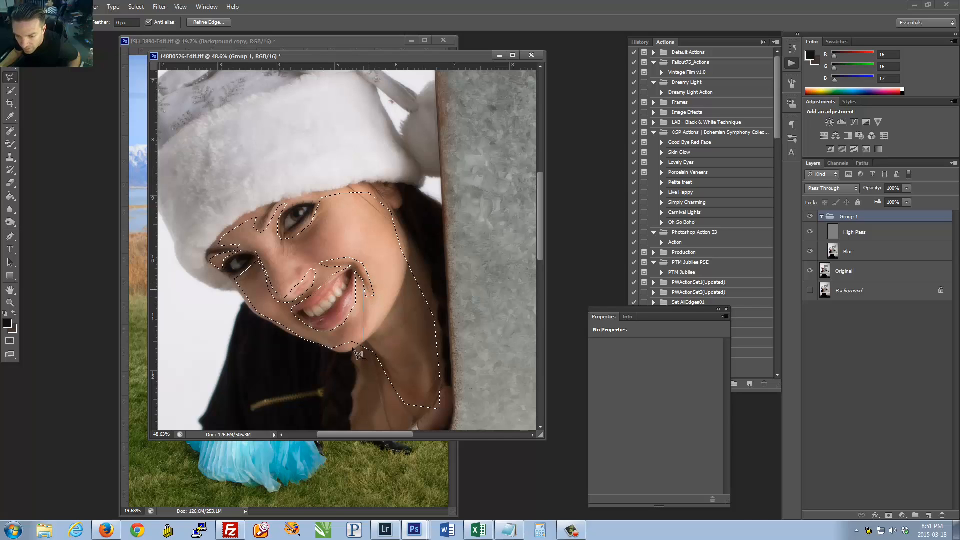
{"action": "double_click", "coordinate": [369, 294]}
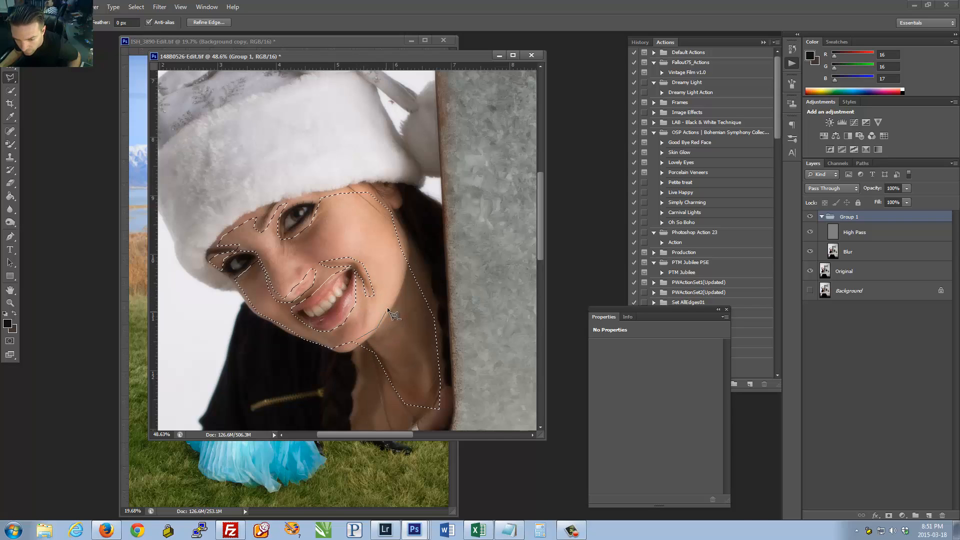
Step: Subtract a thin strip along the jawline between the cheek and neck from the selection
{"action": "left_click", "coordinate": [404, 294]}
{"action": "left_click", "coordinate": [410, 258]}
{"action": "double_click", "coordinate": [359, 350]}
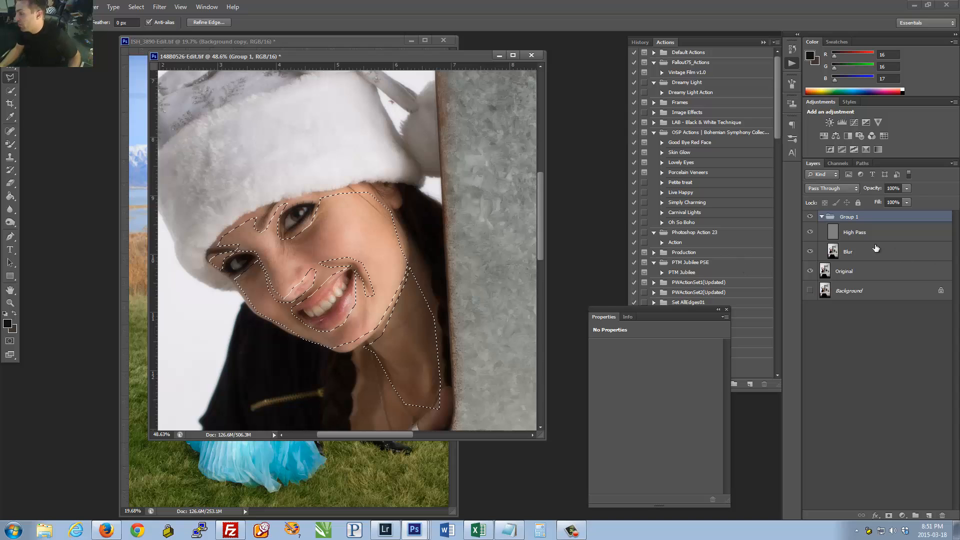
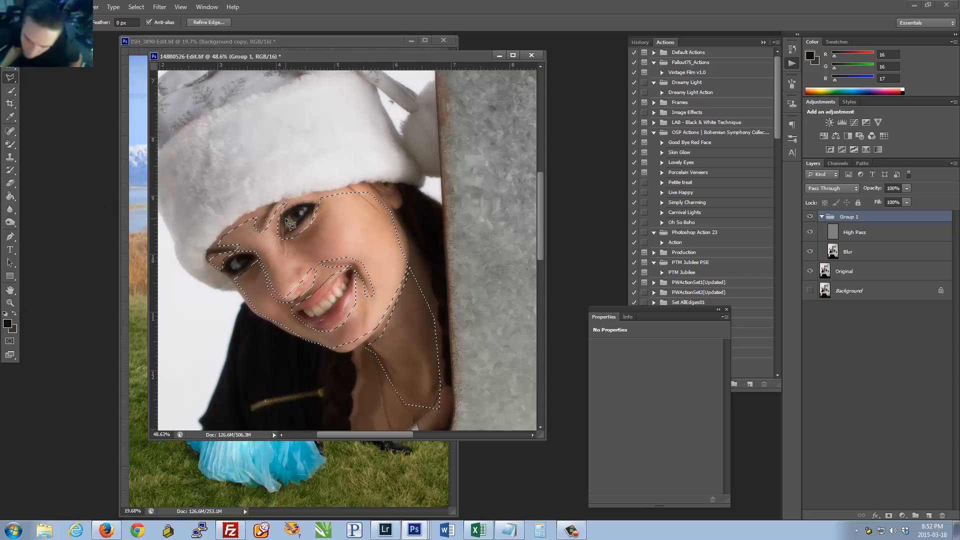
Step: Trim the lower corner of the neck area near the metal letter from the selection
{"action": "left_click_drag", "start_coordinate": [268, 231], "coordinate": [225, 234]}
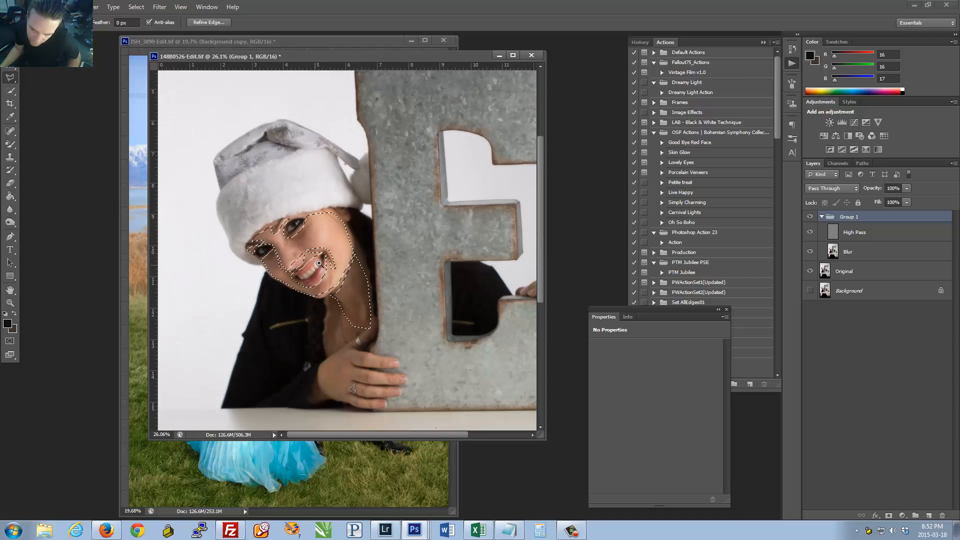
{"action": "left_click_drag", "start_coordinate": [297, 266], "coordinate": [336, 275]}
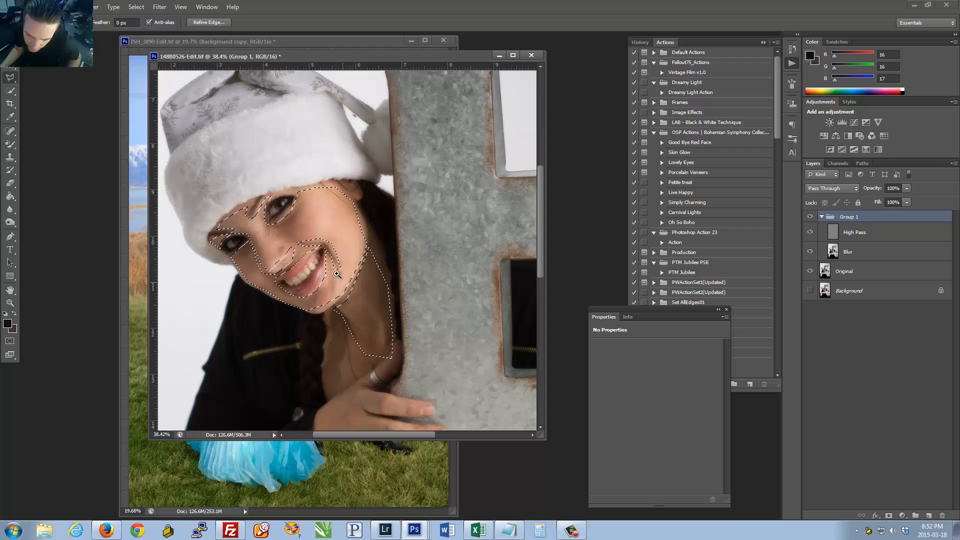
{"action": "left_click", "coordinate": [379, 362], "text": "alt"}
{"action": "left_click", "coordinate": [394, 331]}
{"action": "left_click", "coordinate": [403, 330]}
{"action": "left_click", "coordinate": [371, 378]}
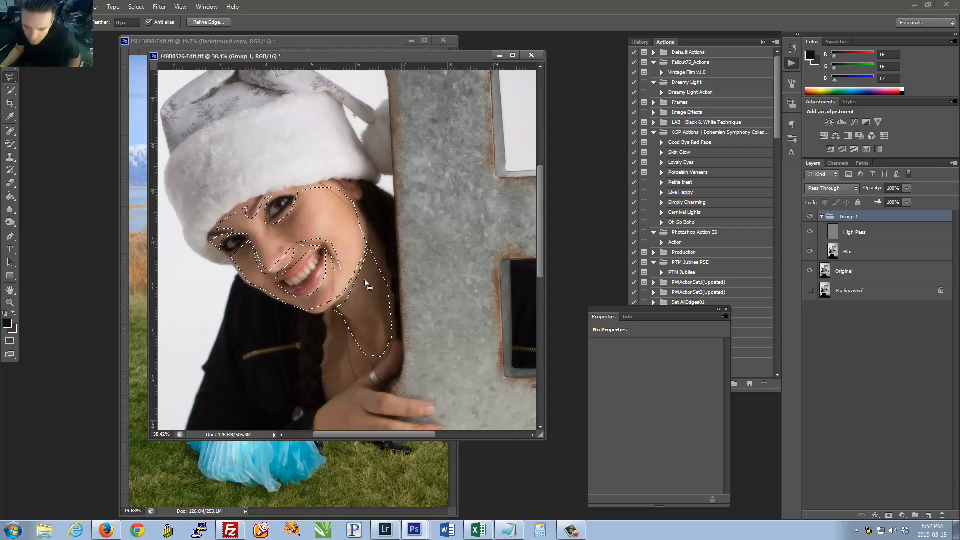
Step: Refine the selection's edge with a 3.5 px radius and a 13.0 px feather
{"action": "right_click", "coordinate": [365, 281]}
{"action": "left_click", "coordinate": [399, 320]}
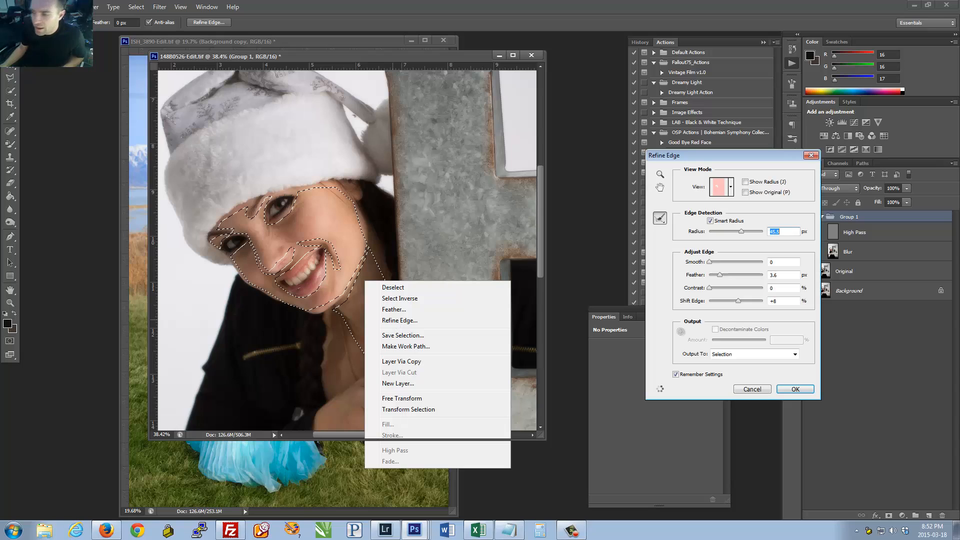
{"action": "left_click", "coordinate": [719, 232]}
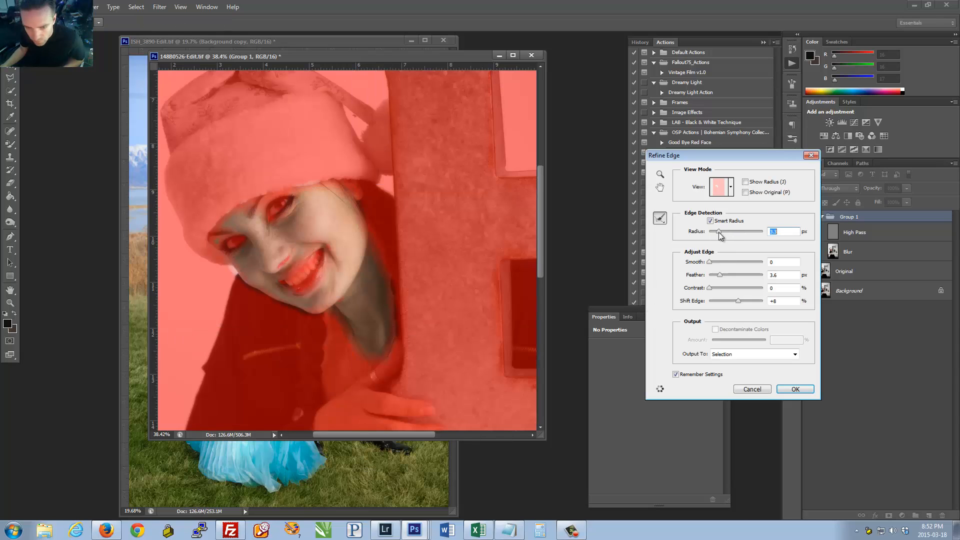
{"action": "left_click_drag", "start_coordinate": [721, 275], "coordinate": [724, 277]}
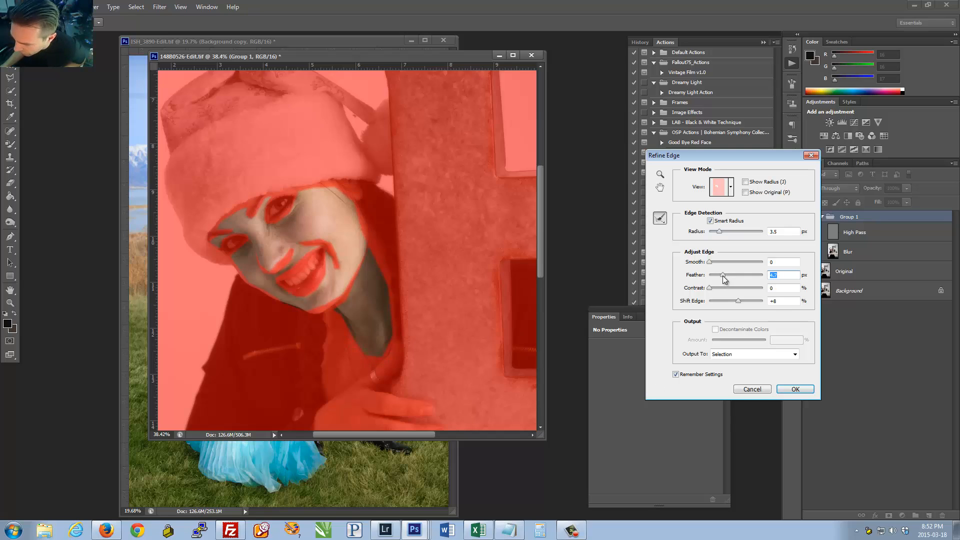
{"action": "left_click_drag", "start_coordinate": [724, 277], "coordinate": [731, 276]}
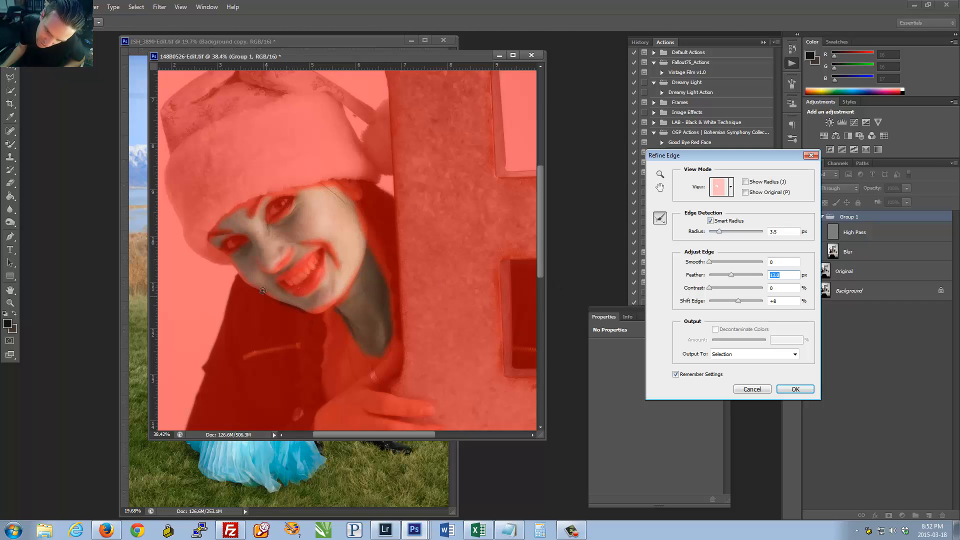
{"action": "left_click", "coordinate": [781, 392]}
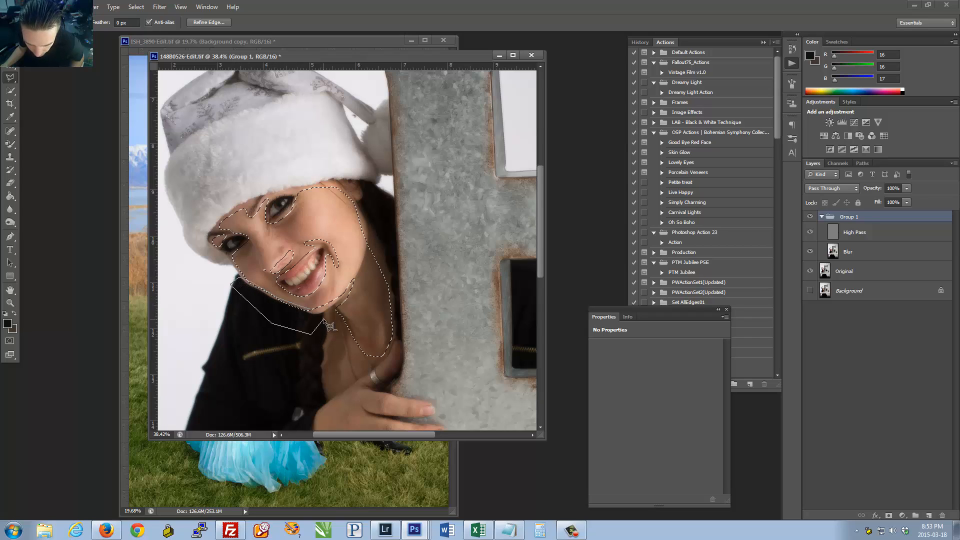
Step: Refine the edge of the face selection again, lowering the feather to 1.4 px and checking the edge around the eye
{"action": "right_click", "coordinate": [350, 275]}
{"action": "left_click", "coordinate": [399, 315]}
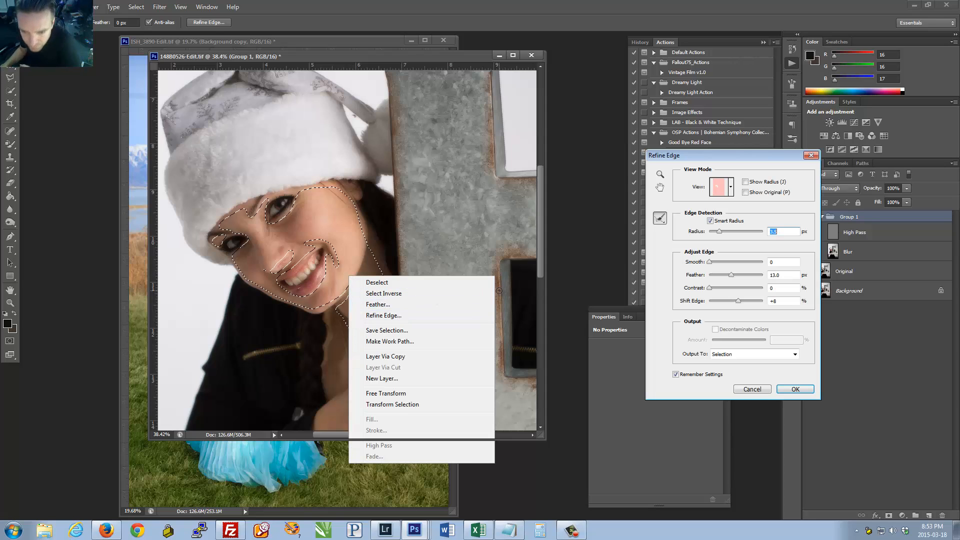
{"action": "left_click_drag", "start_coordinate": [725, 274], "coordinate": [722, 274]}
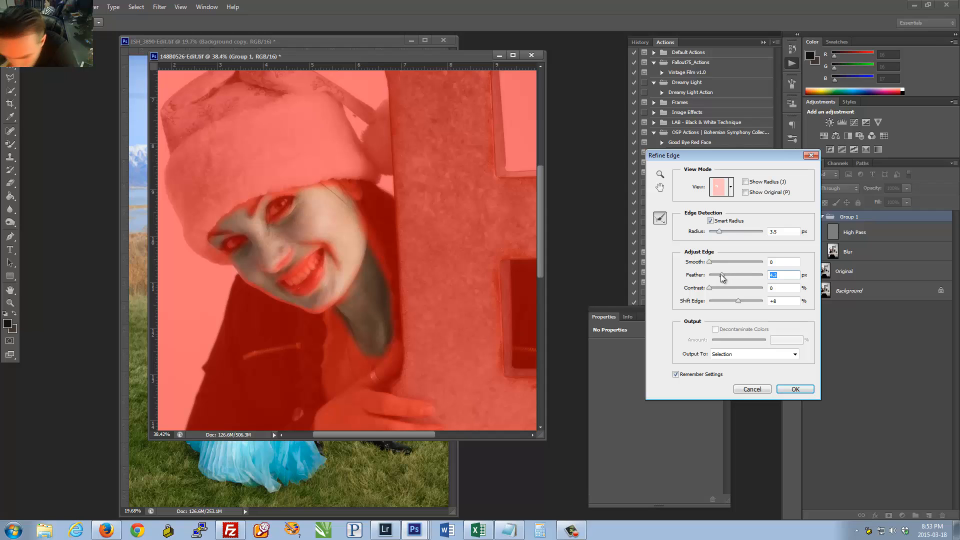
{"action": "left_click_drag", "start_coordinate": [722, 275], "coordinate": [726, 277]}
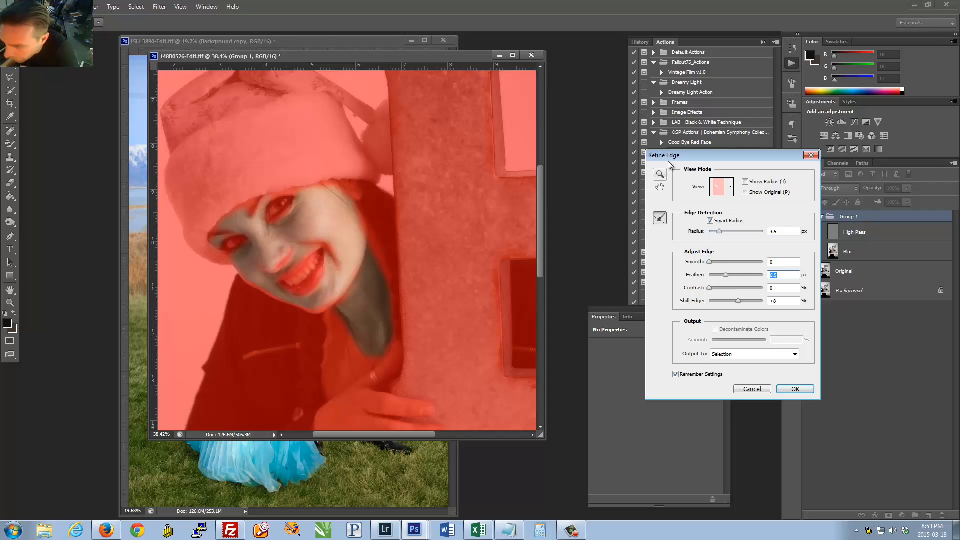
{"action": "left_click_drag", "start_coordinate": [677, 158], "coordinate": [545, 145]}
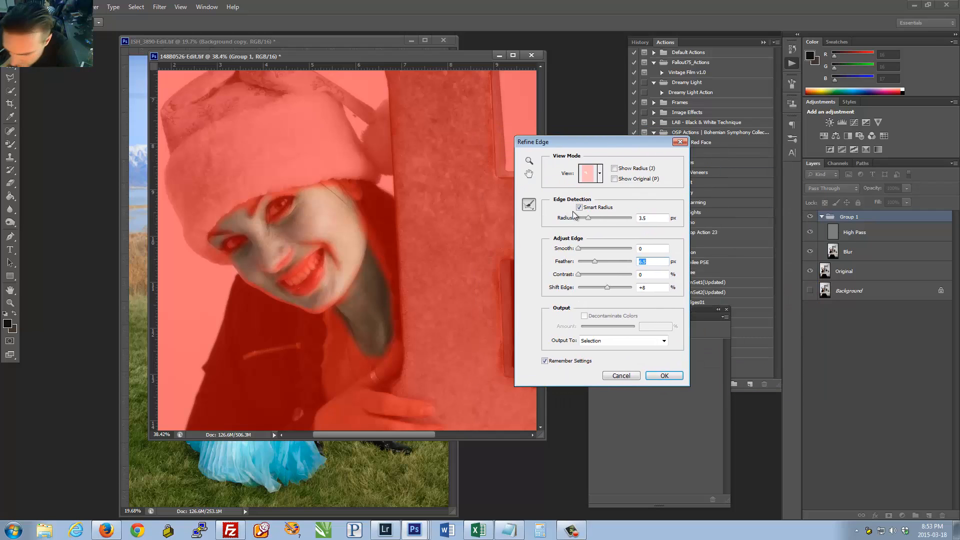
{"action": "left_click_drag", "start_coordinate": [595, 263], "coordinate": [585, 267]}
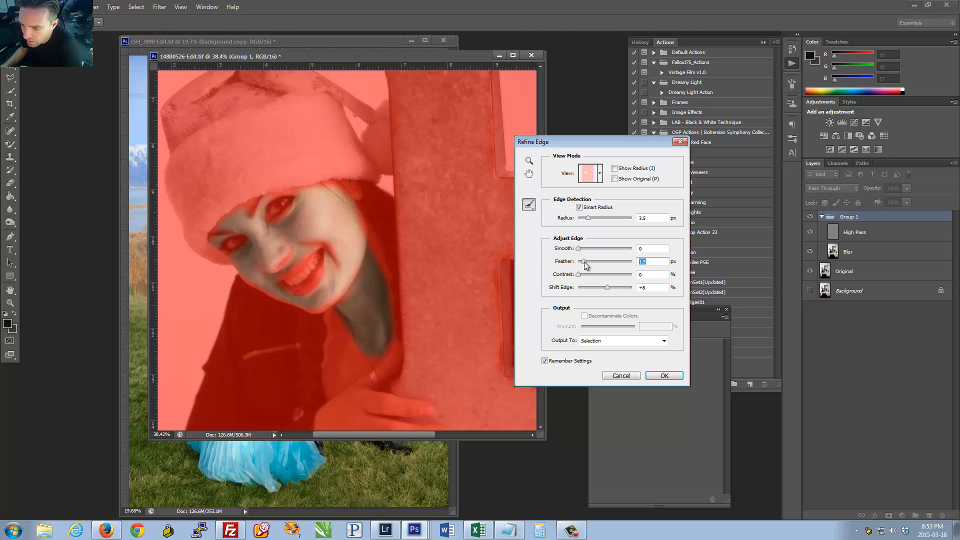
{"action": "left_click_drag", "start_coordinate": [586, 265], "coordinate": [583, 265]}
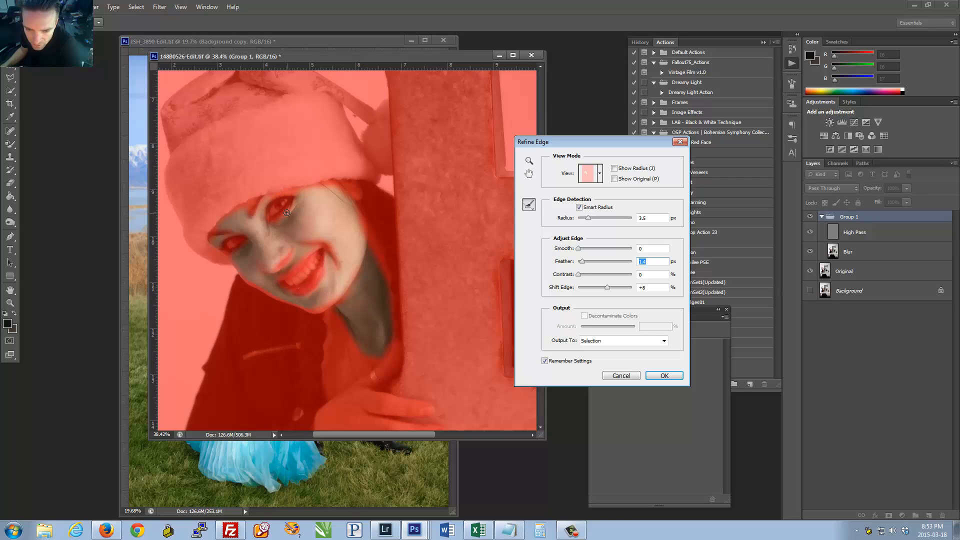
{"action": "left_click_drag", "start_coordinate": [288, 199], "coordinate": [303, 256]}
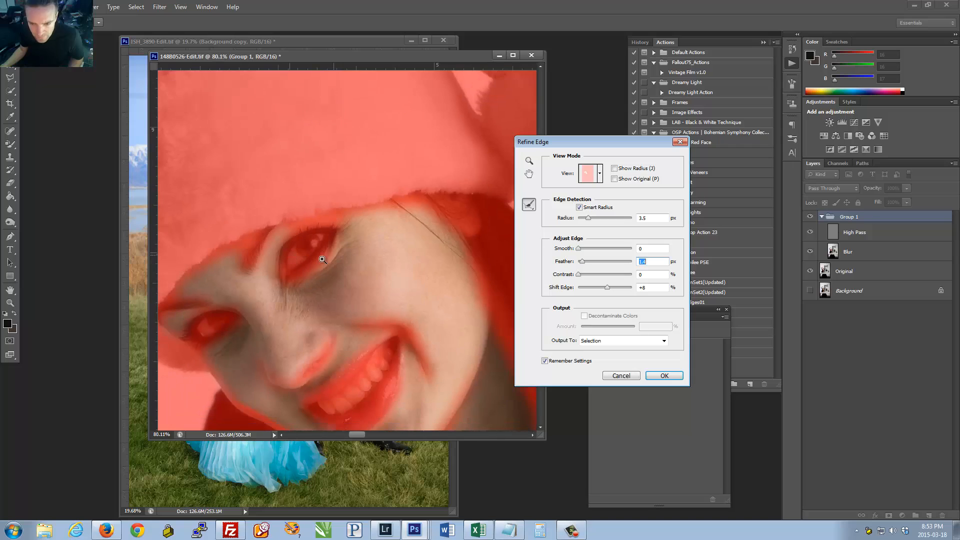
Step: Set the edge detection radius to 0.0 px and the edge shift to 0%
{"action": "left_click_drag", "start_coordinate": [581, 218], "coordinate": [579, 218]}
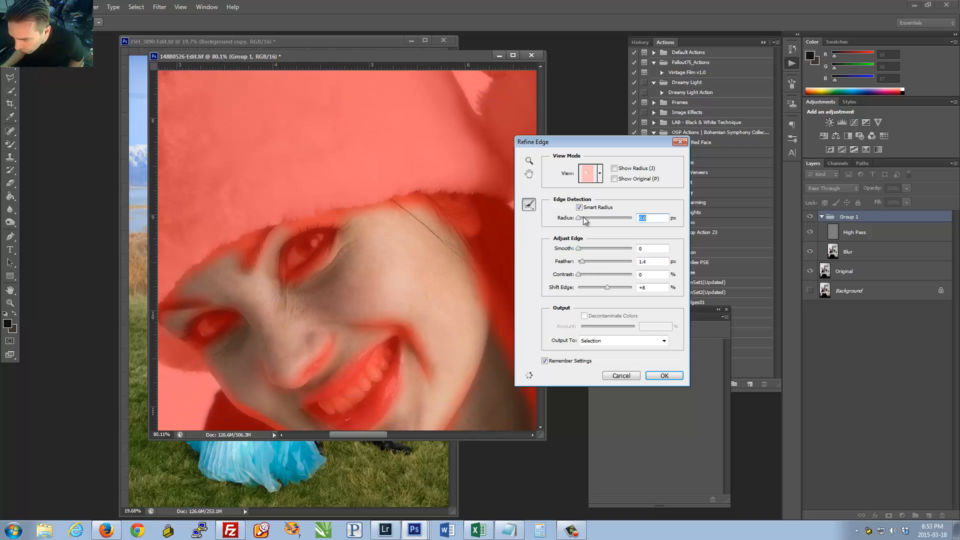
{"action": "mouse_move", "coordinate": [607, 288]}
{"action": "left_mouse_down"}
{"action": "mouse_move", "coordinate": [596, 288]}
{"action": "mouse_move", "coordinate": [606, 288]}
{"action": "left_mouse_up"}
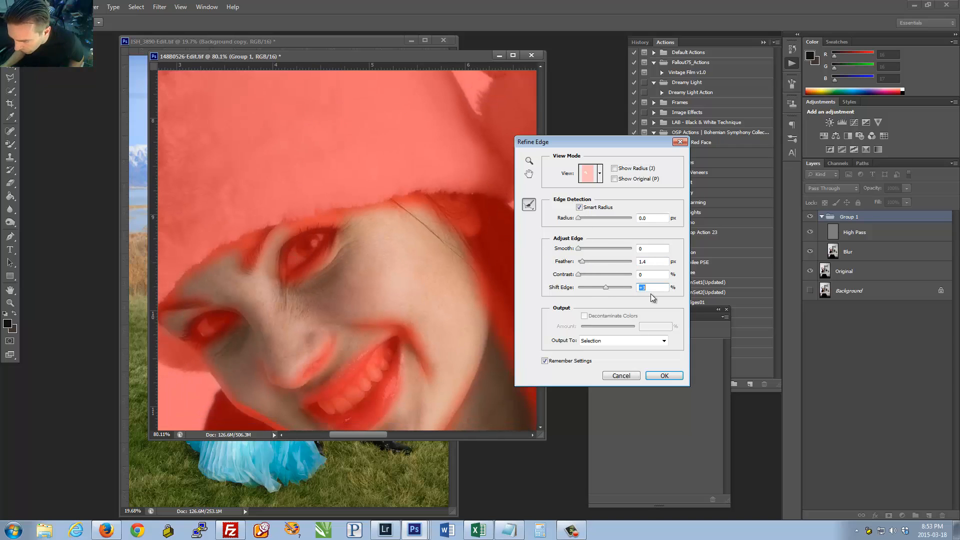
{"action": "type", "text": "0"}
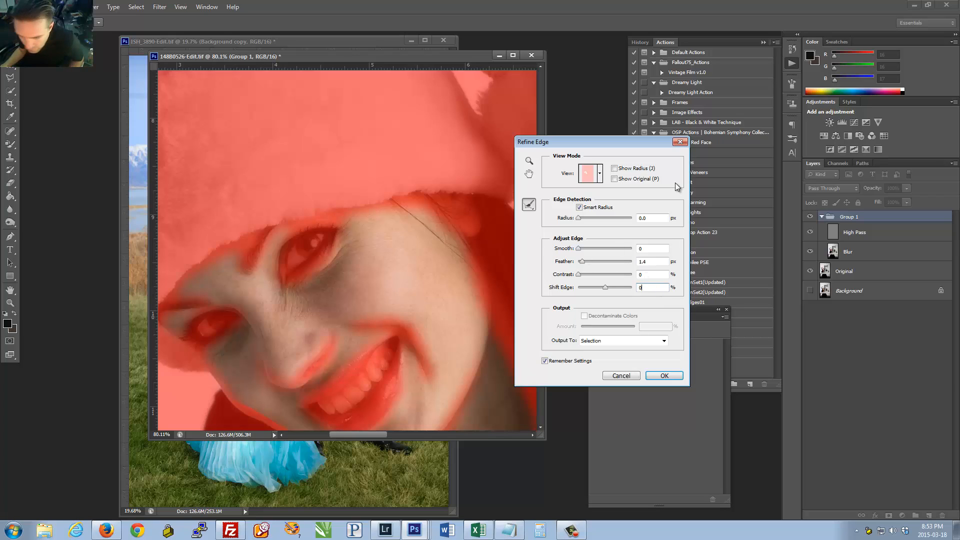
Step: Check the whole face, raise the feather to about 8 px and apply the edge refinement to the selection
{"action": "left_click_drag", "start_coordinate": [349, 58], "coordinate": [325, 66]}
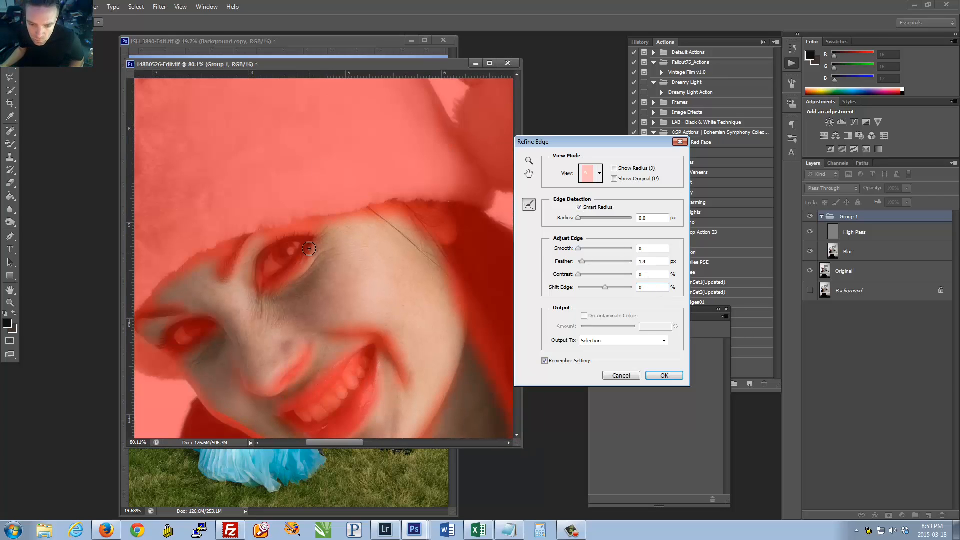
{"action": "left_click_drag", "start_coordinate": [302, 297], "coordinate": [280, 298]}
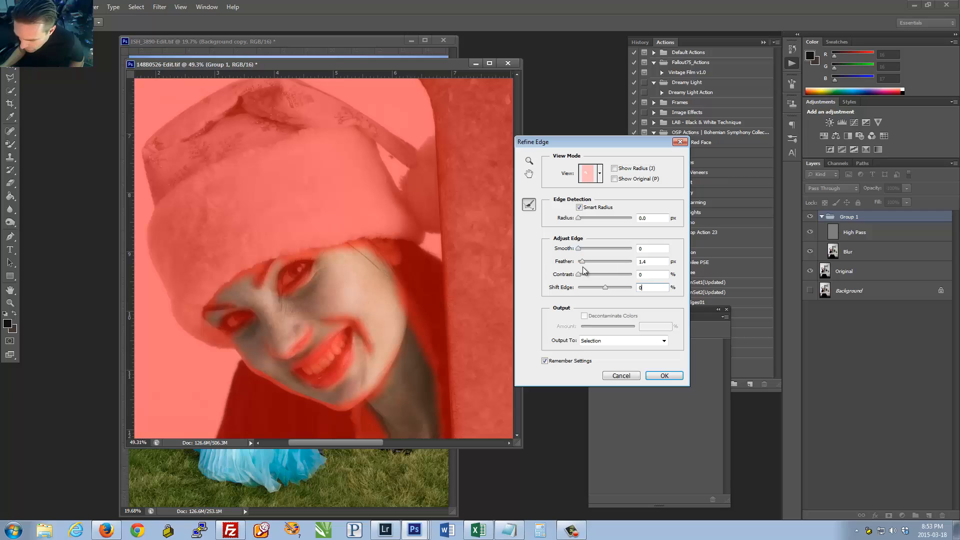
{"action": "left_click_drag", "start_coordinate": [582, 262], "coordinate": [591, 264]}
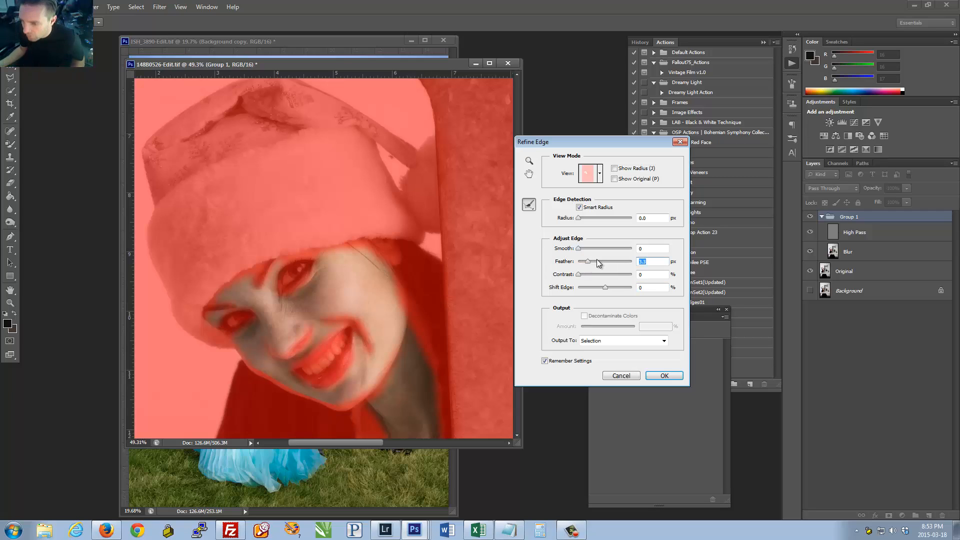
{"action": "mouse_move", "coordinate": [586, 266]}
{"action": "left_mouse_down"}
{"action": "mouse_move", "coordinate": [606, 265]}
{"action": "mouse_move", "coordinate": [597, 265]}
{"action": "left_mouse_up"}
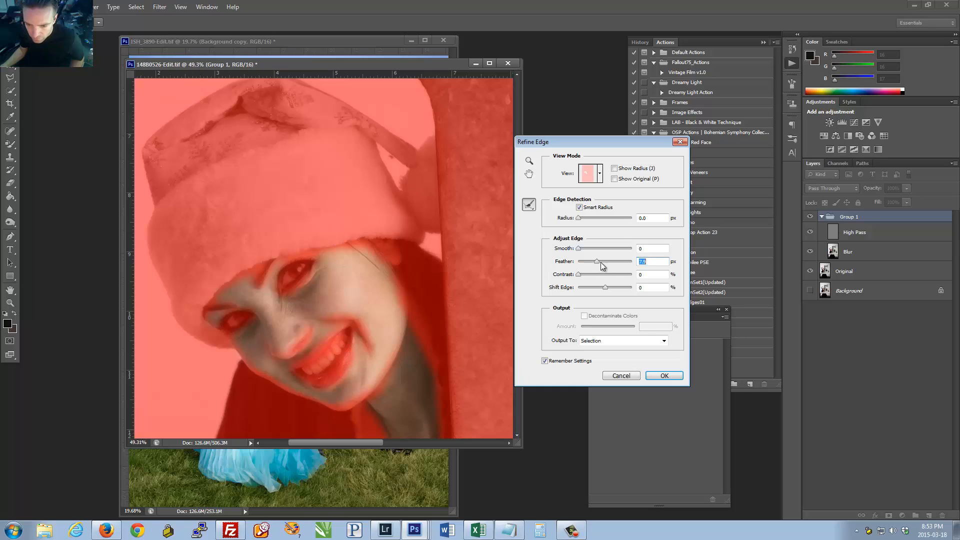
{"action": "left_click", "coordinate": [661, 375]}
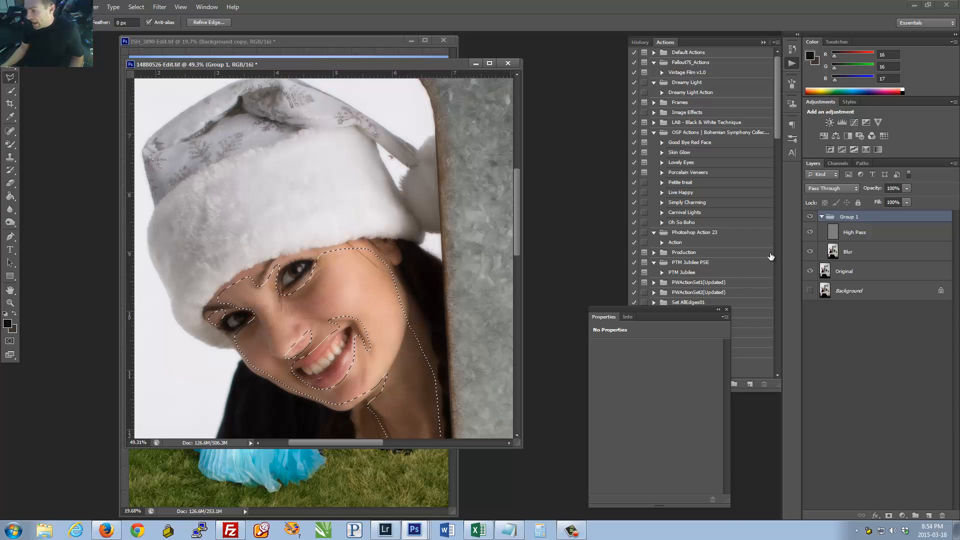
Step: Add a layer mask to Group 1 from the refined skin selection and activate the Brush tool
{"action": "left_click", "coordinate": [890, 516]}
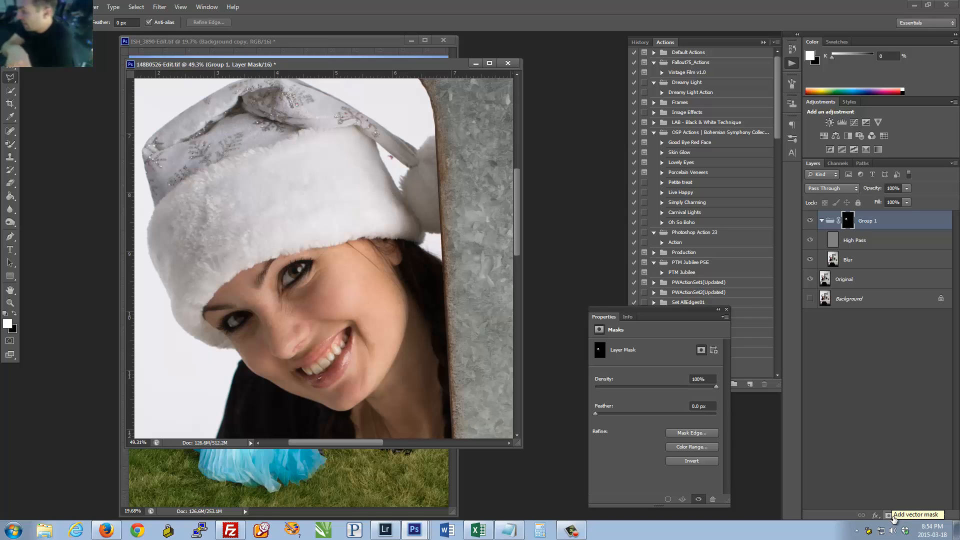
{"action": "left_click", "coordinate": [10, 144]}
{"action": "left_click", "coordinate": [50, 143]}
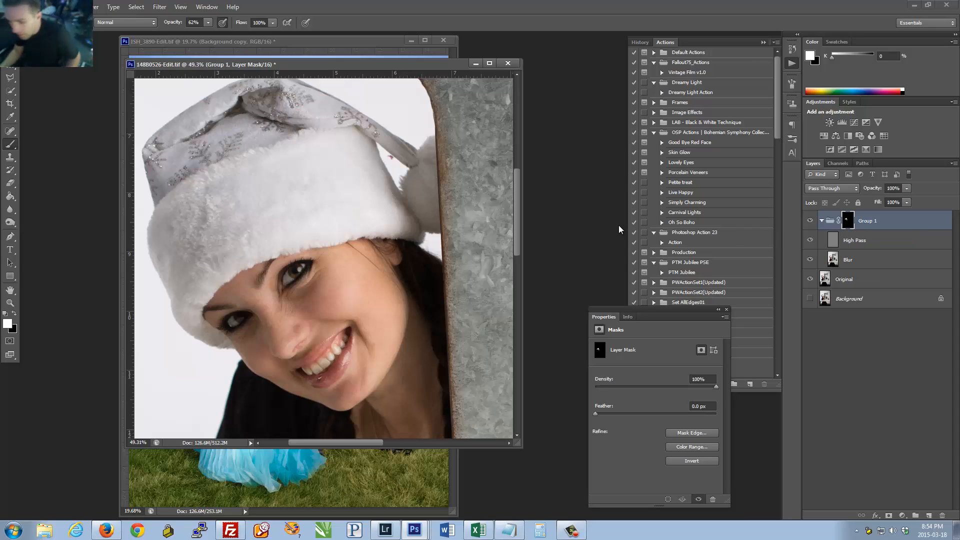
Step: Compare the cheek and eye area up close with Group 1 hidden and shown
{"action": "left_click_drag", "start_coordinate": [290, 333], "coordinate": [420, 302]}
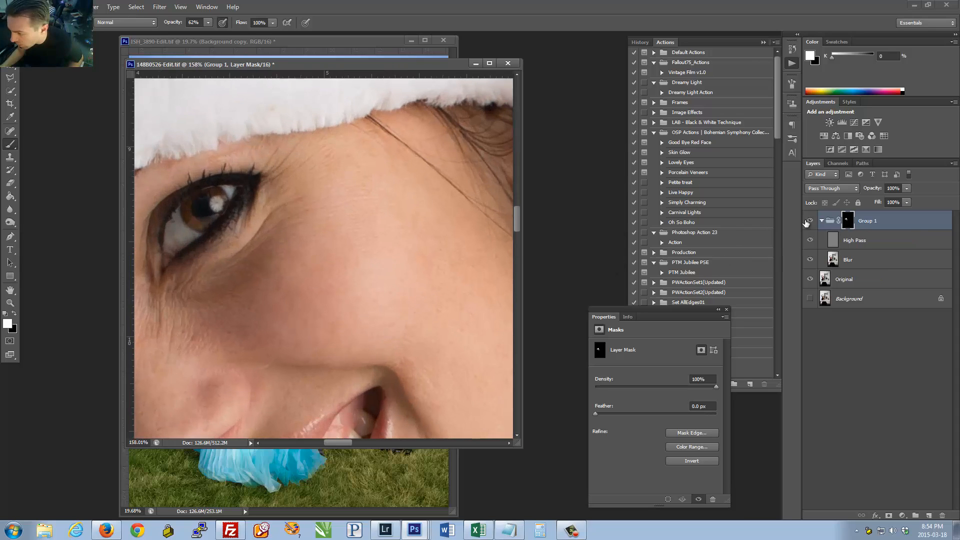
{"action": "left_click", "coordinate": [809, 222]}
{"action": "left_click", "coordinate": [810, 221]}
{"action": "left_click", "coordinate": [810, 221]}
{"action": "left_click", "coordinate": [810, 221]}
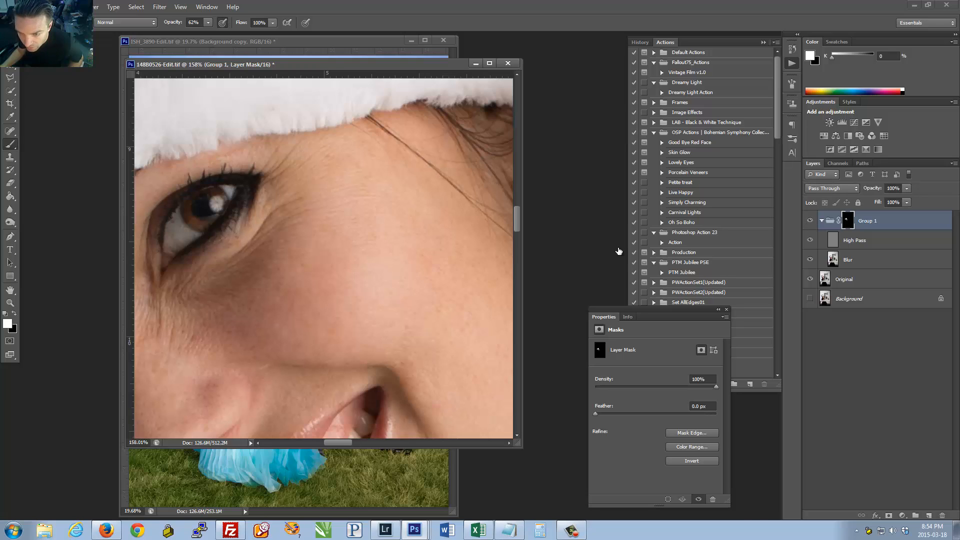
{"action": "left_click_drag", "start_coordinate": [410, 261], "coordinate": [433, 242]}
{"action": "left_click_drag", "start_coordinate": [330, 249], "coordinate": [272, 212]}
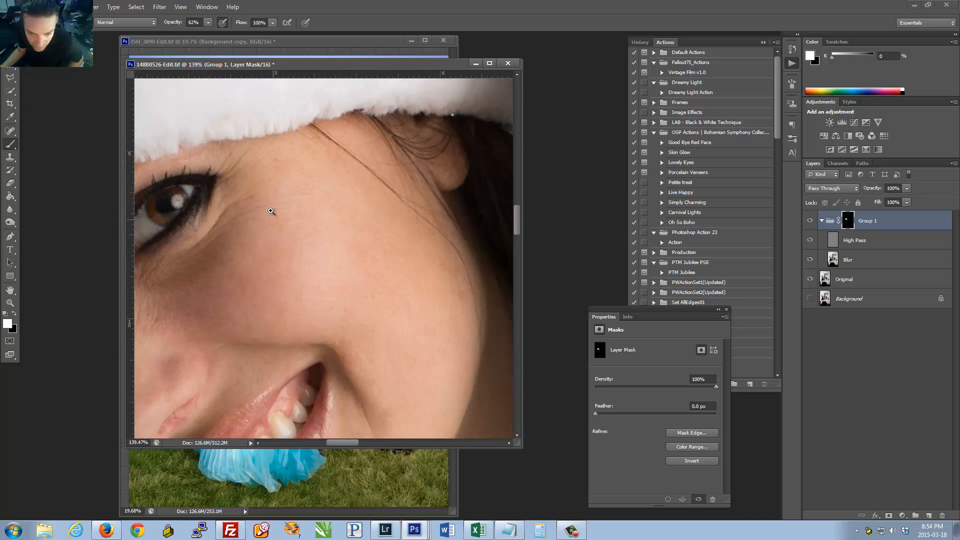
{"action": "left_click", "coordinate": [810, 222]}
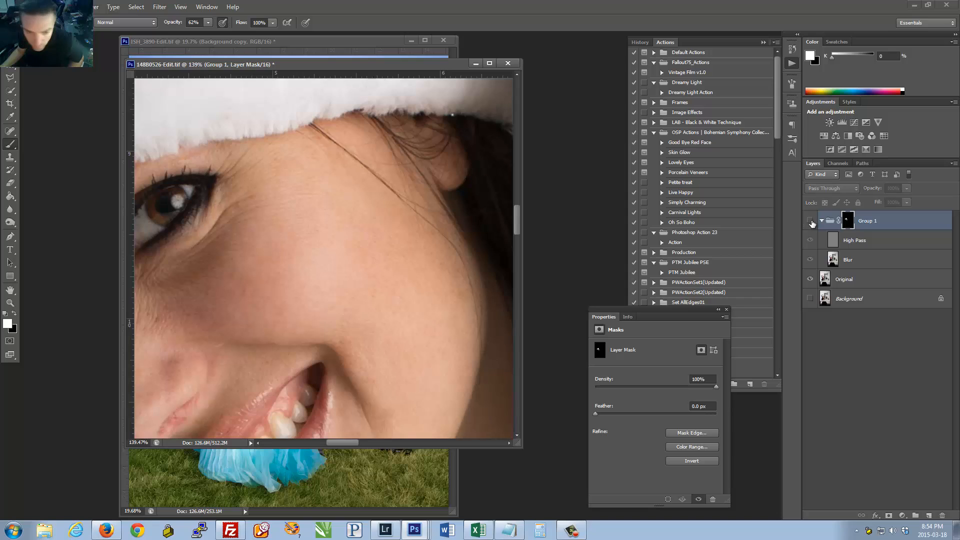
{"action": "left_click", "coordinate": [809, 222]}
{"action": "left_click", "coordinate": [811, 222]}
{"action": "left_click", "coordinate": [810, 221]}
{"action": "left_click", "coordinate": [811, 221]}
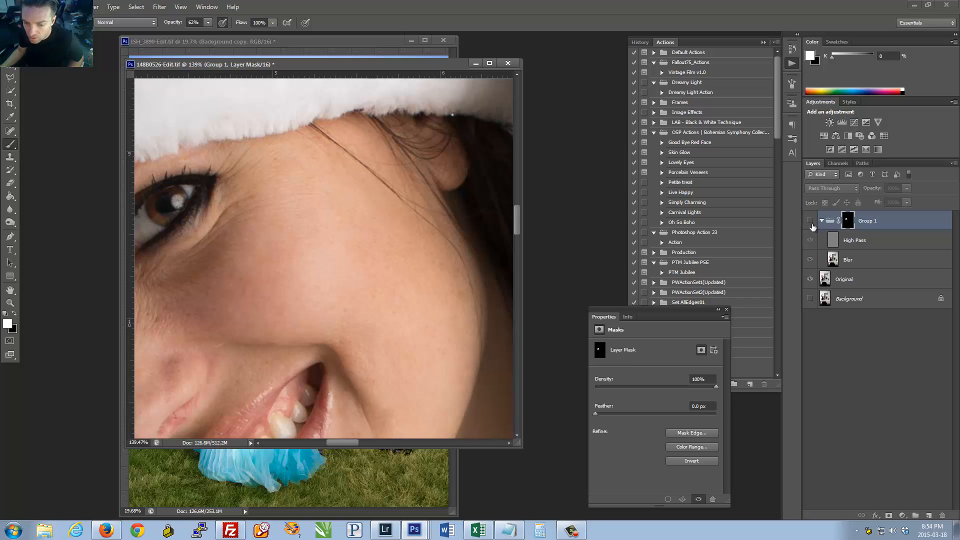
{"action": "left_click", "coordinate": [810, 222]}
{"action": "left_click", "coordinate": [810, 222]}
{"action": "left_click", "coordinate": [810, 222]}
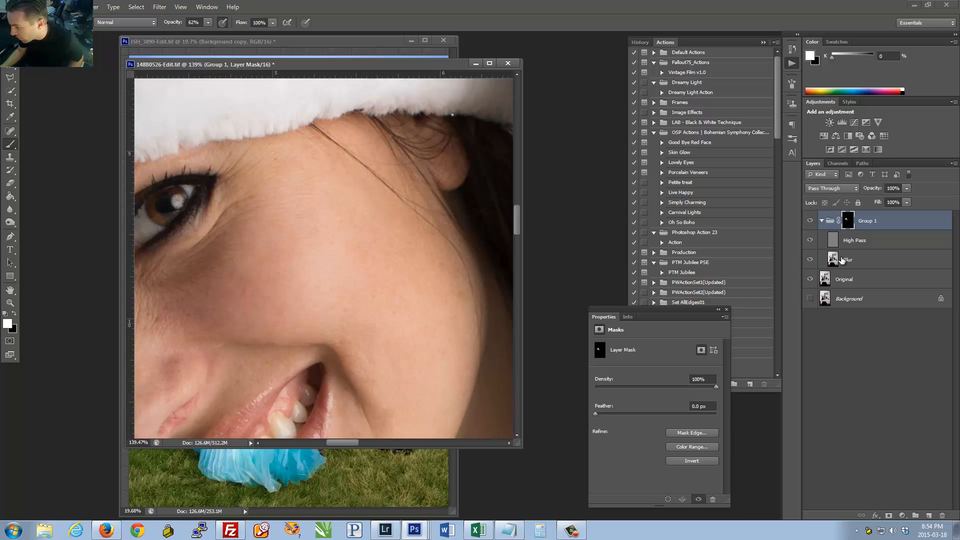
Step: Apply a Gaussian Blur with a 6.1 px radius to the Blur layer and set the layer's opacity to 86%
{"action": "left_click", "coordinate": [837, 260]}
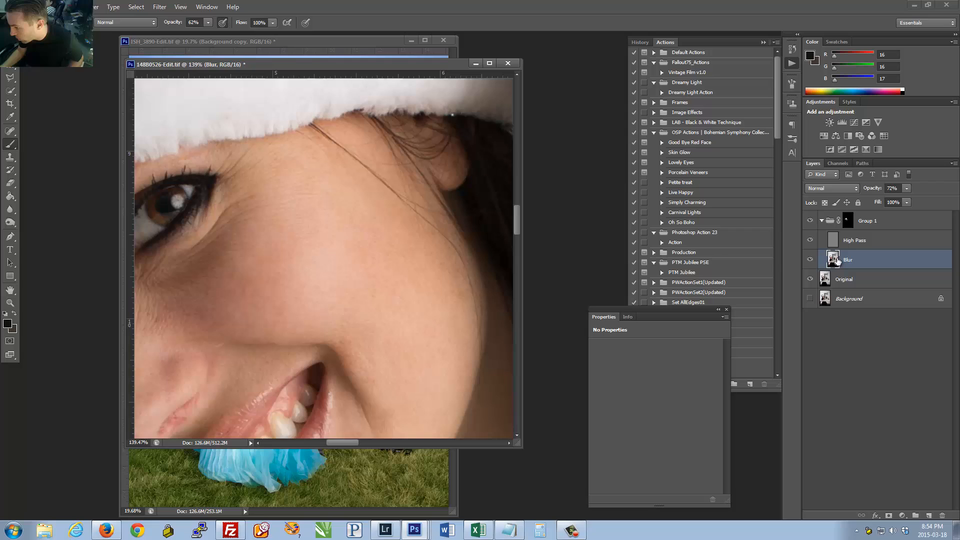
{"action": "left_click", "coordinate": [159, 7]}
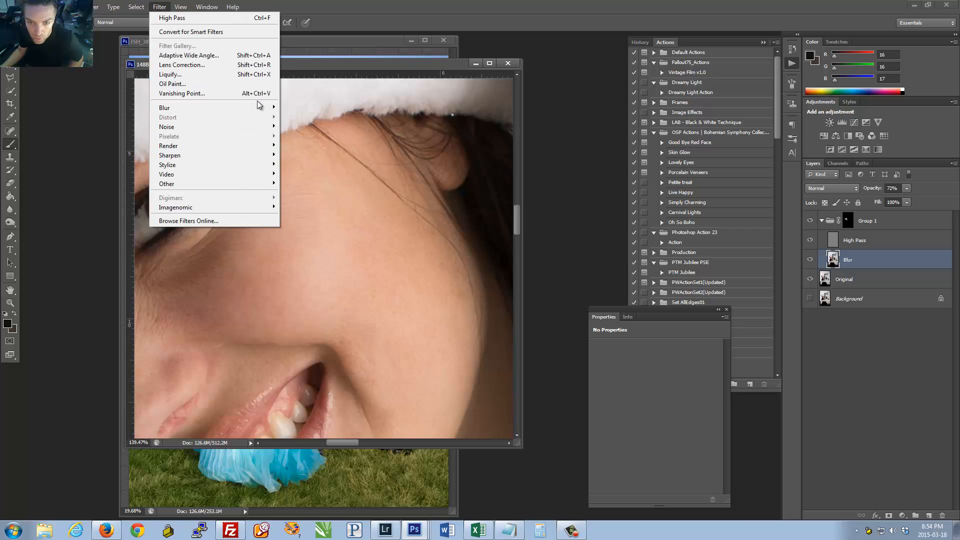
{"action": "mouse_move", "coordinate": [267, 108]}
{"action": "left_click", "coordinate": [306, 179]}
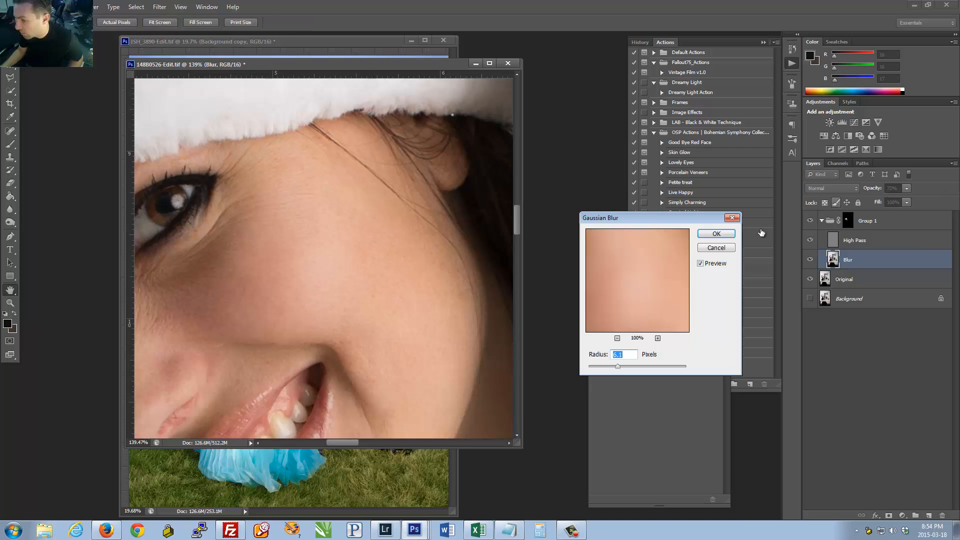
{"action": "left_click", "coordinate": [716, 233]}
{"action": "key", "text": "b"}
{"action": "left_click", "coordinate": [907, 189]}
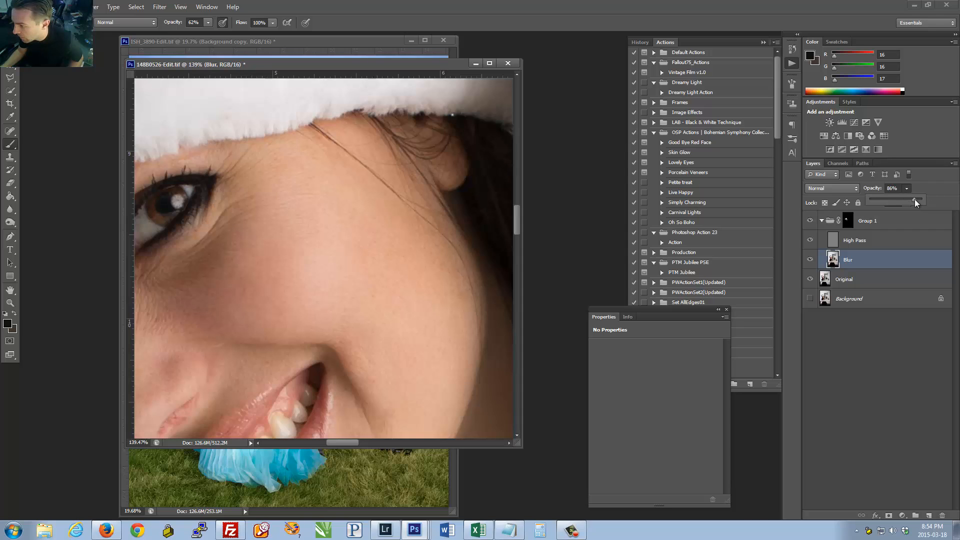
Step: Compare the whole face with Group 1 hidden and shown, and enlarge the document window to inspect the skin
{"action": "mouse_move", "coordinate": [350, 291]}
{"action": "left_mouse_down"}
{"action": "mouse_move", "coordinate": [288, 296]}
{"action": "mouse_move", "coordinate": [342, 298]}
{"action": "left_mouse_up"}
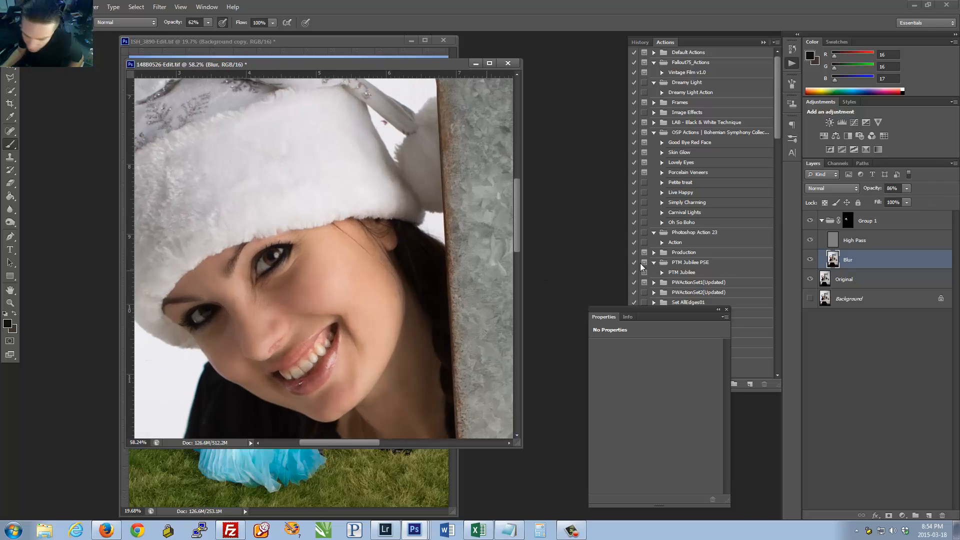
{"action": "left_click", "coordinate": [811, 222]}
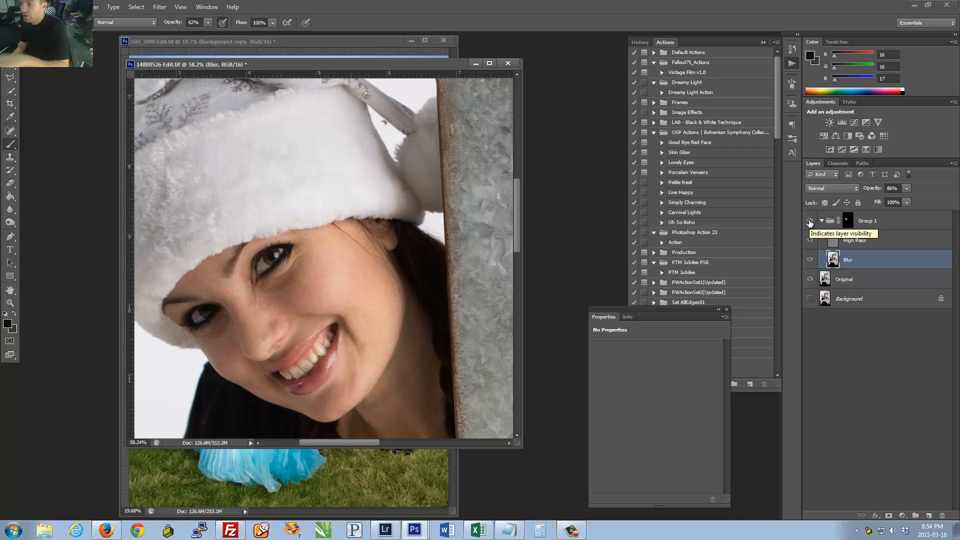
{"action": "left_click", "coordinate": [810, 221]}
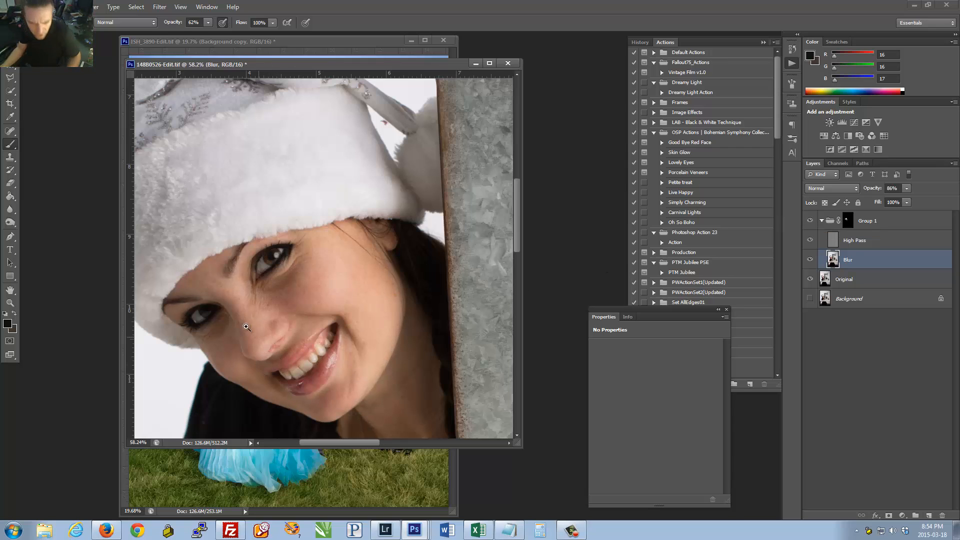
{"action": "left_click_drag", "start_coordinate": [245, 326], "coordinate": [310, 126]}
{"action": "left_click_drag", "start_coordinate": [269, 64], "coordinate": [176, 46]}
{"action": "left_click_drag", "start_coordinate": [526, 454], "coordinate": [710, 518]}
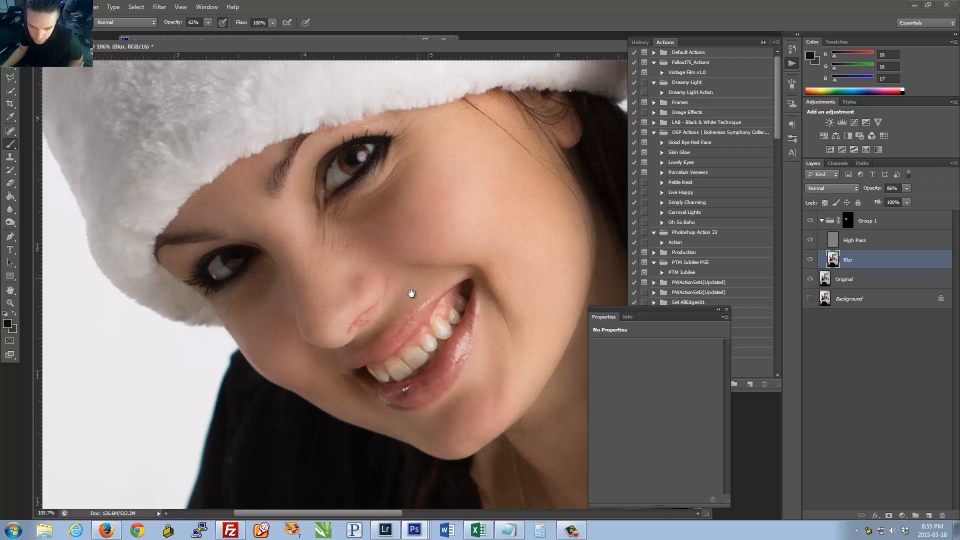
{"action": "left_click_drag", "start_coordinate": [412, 293], "coordinate": [392, 325]}
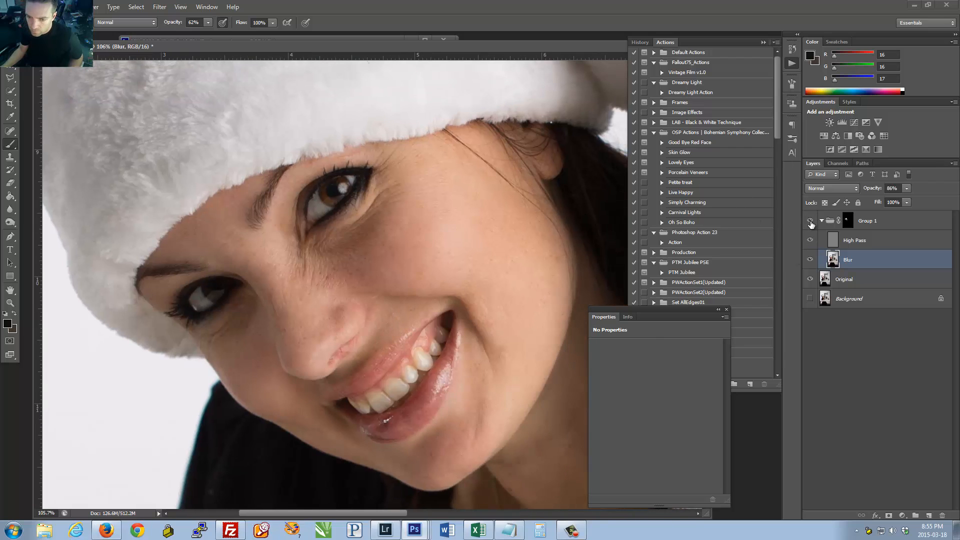
Step: Hide the Blur layer in Group 1, select the High Pass layer and check its effect on the skin
{"action": "left_click", "coordinate": [811, 221]}
{"action": "left_click", "coordinate": [846, 240]}
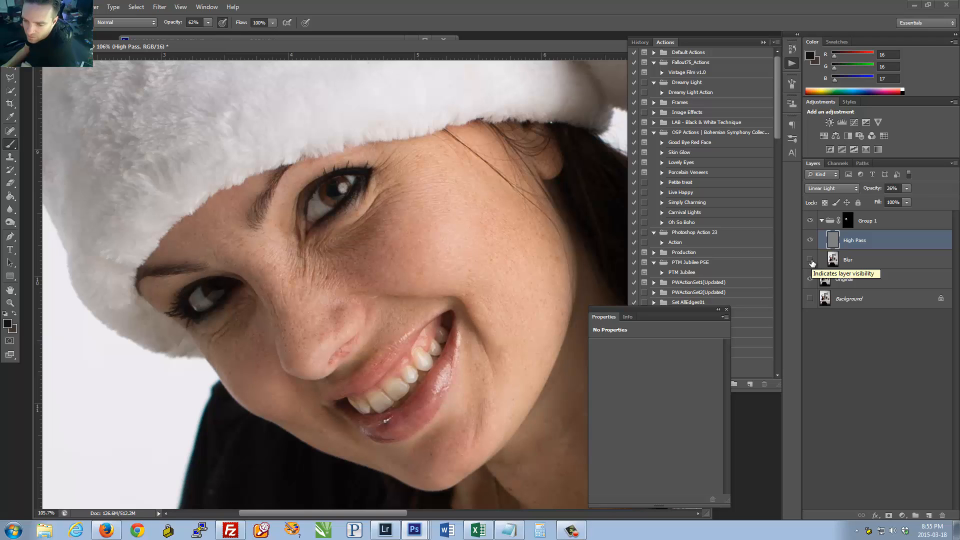
{"action": "left_click", "coordinate": [810, 221]}
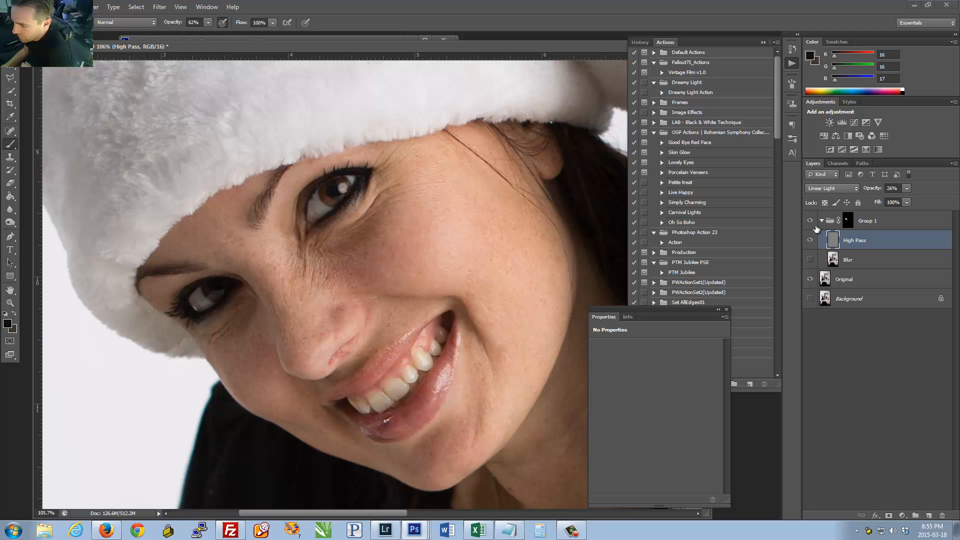
Step: Duplicate the Original layer and move the copy to the top of Group 1, above the High Pass layer
{"action": "left_click", "coordinate": [849, 284]}
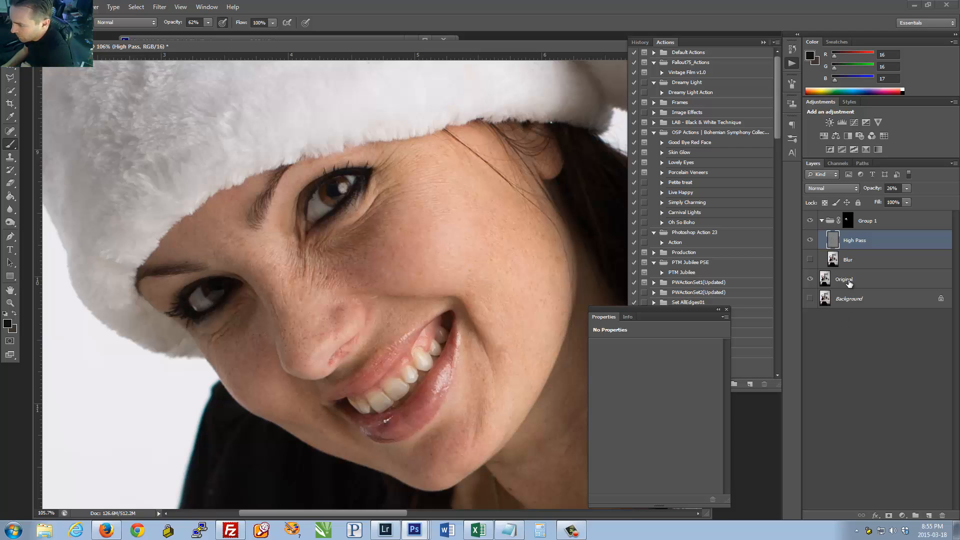
{"action": "right_click", "coordinate": [850, 284]}
{"action": "left_click", "coordinate": [744, 207]}
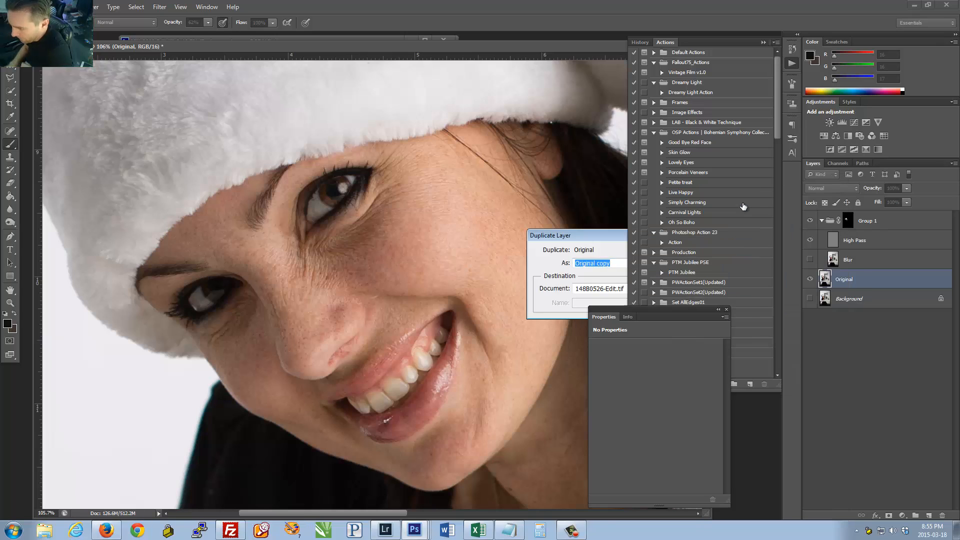
{"action": "key", "text": "Return"}
{"action": "left_click_drag", "start_coordinate": [851, 278], "coordinate": [838, 239]}
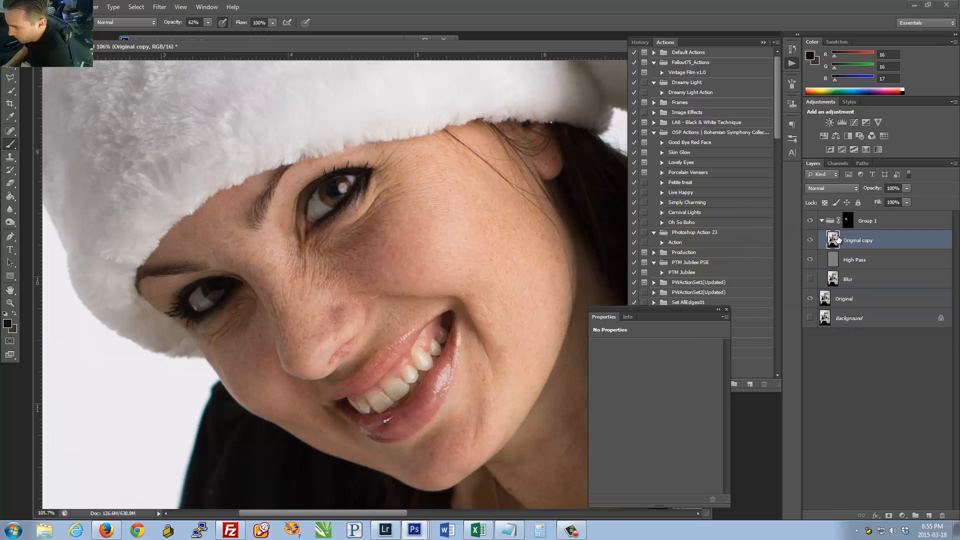
{"action": "left_click", "coordinate": [159, 7]}
{"action": "mouse_move", "coordinate": [269, 188]}
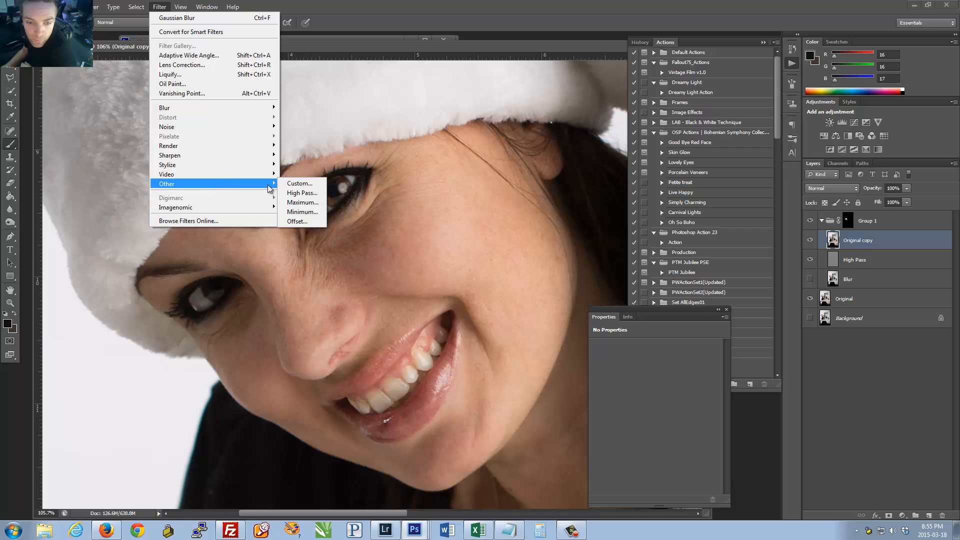
{"action": "left_click", "coordinate": [300, 183]}
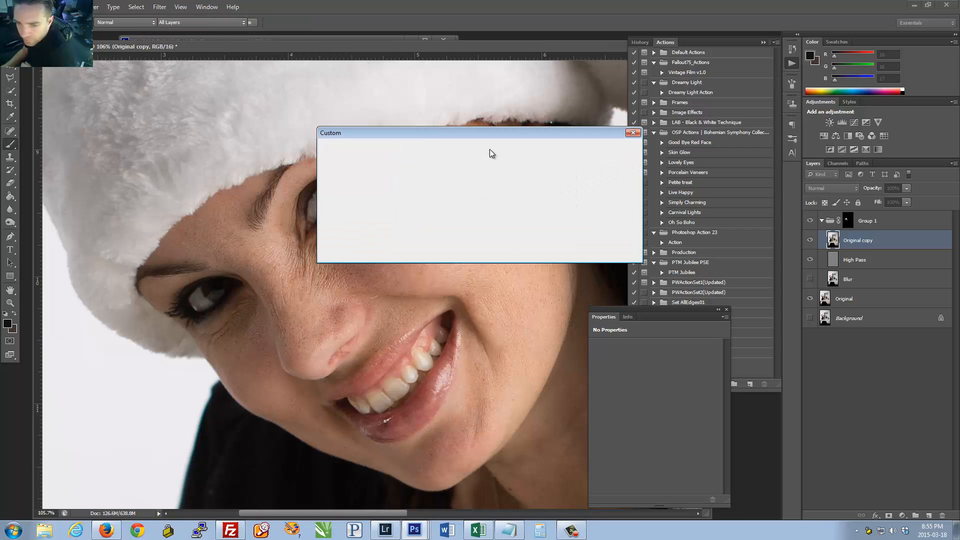
{"action": "key", "text": "Escape"}
Step: Try the High Pass filter on the Original copy layer, previewing a larger radius before settling near 9.8 pixels, and cancel it
{"action": "left_click", "coordinate": [159, 7]}
{"action": "mouse_move", "coordinate": [270, 174]}
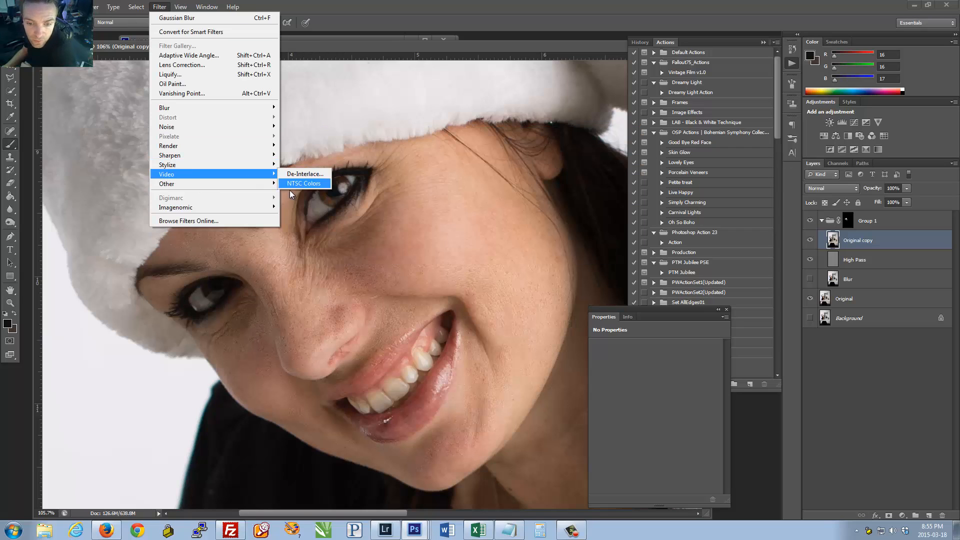
{"action": "left_click", "coordinate": [301, 192]}
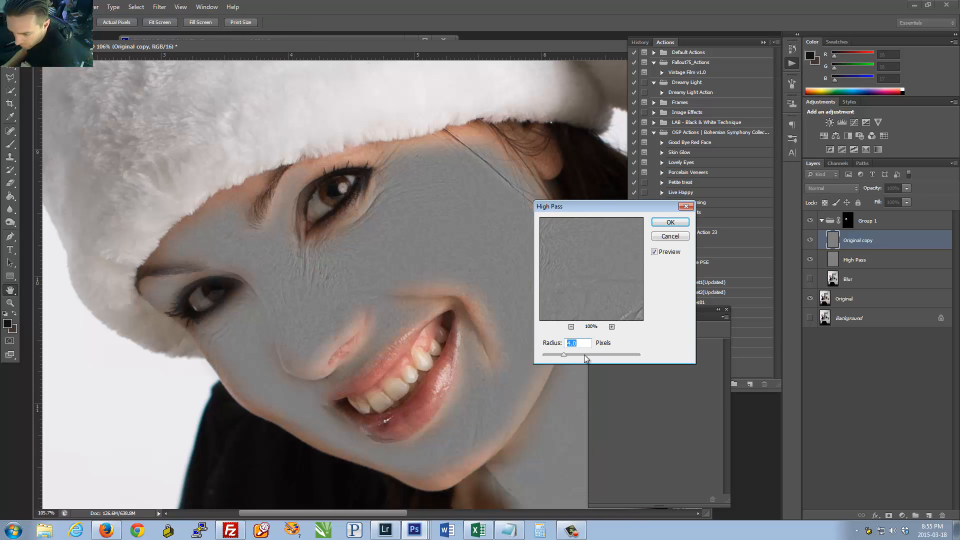
{"action": "left_click", "coordinate": [583, 355]}
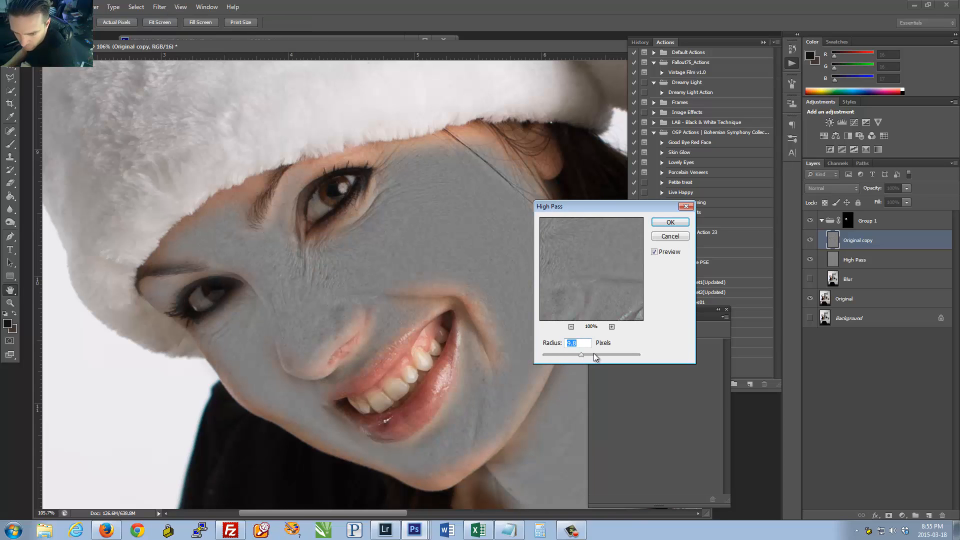
{"action": "left_click", "coordinate": [592, 353]}
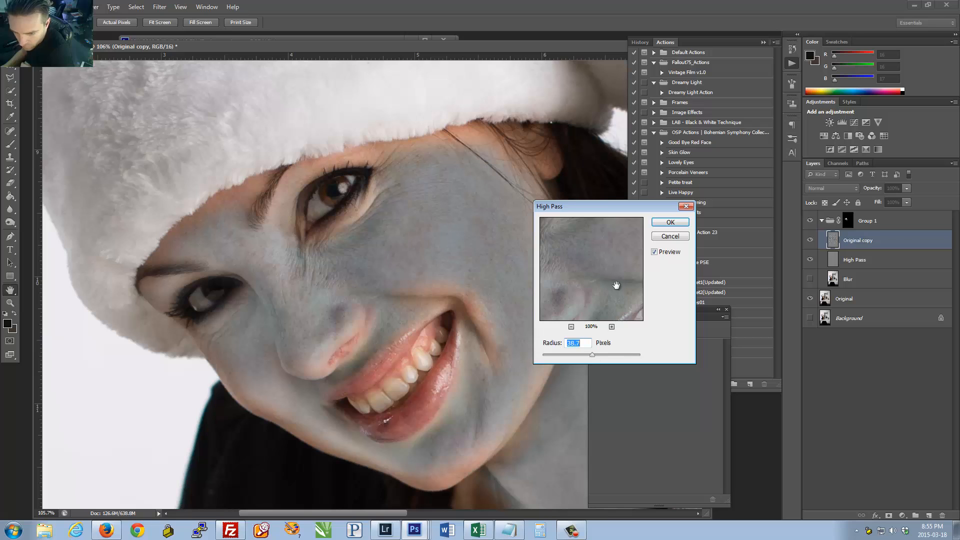
{"action": "left_click", "coordinate": [582, 356]}
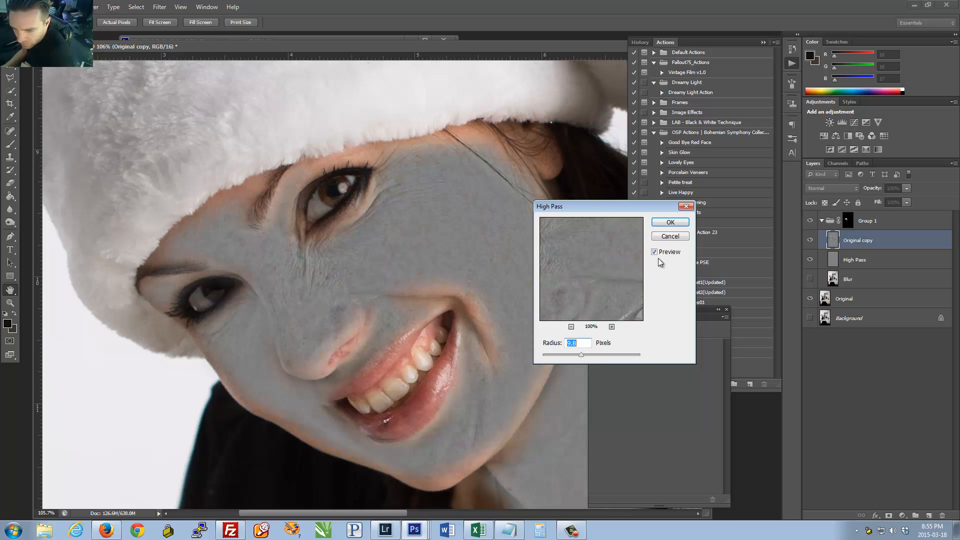
{"action": "left_click", "coordinate": [670, 236]}
Step: Set the Original copy layer's blend mode to Linear Light and its opacity to 65%
{"action": "left_click", "coordinate": [832, 188]}
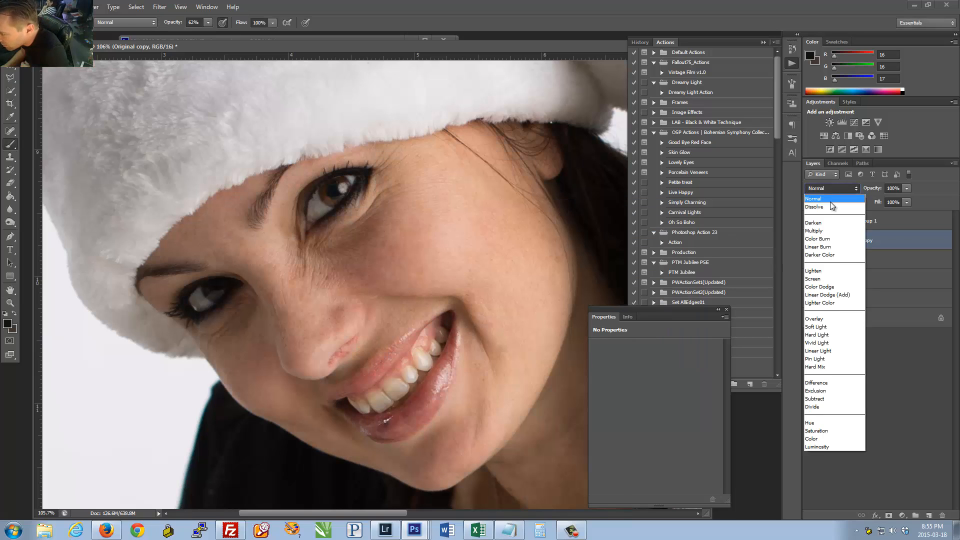
{"action": "left_click", "coordinate": [814, 352]}
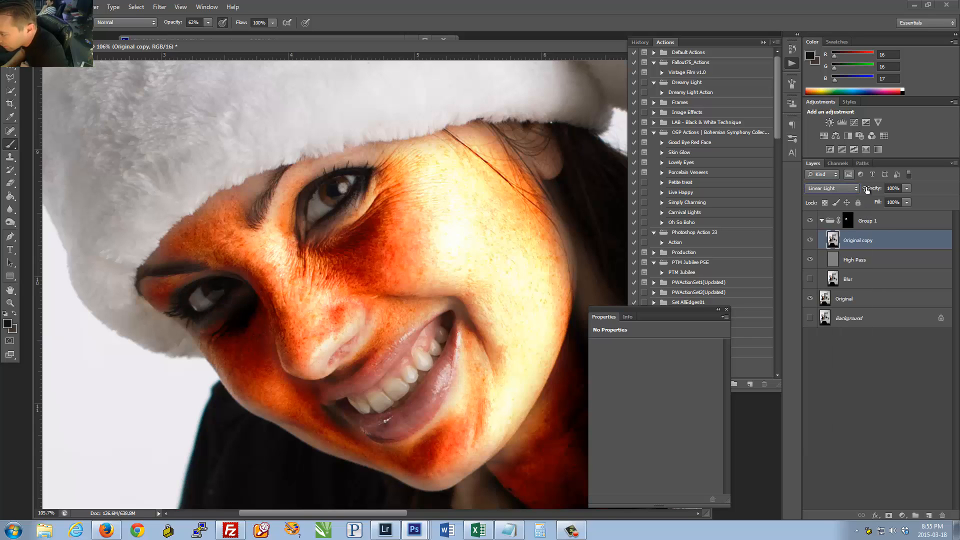
{"action": "left_click_drag", "start_coordinate": [904, 191], "coordinate": [889, 199]}
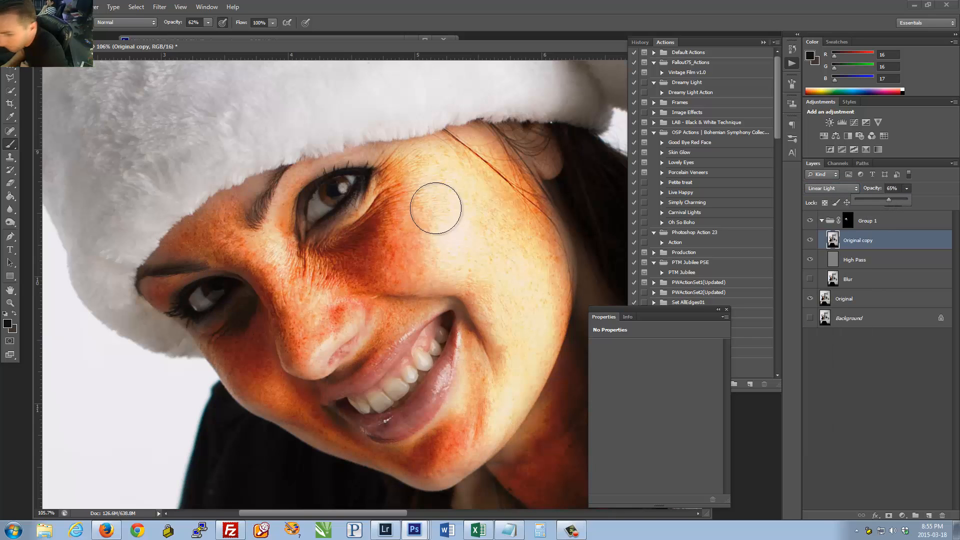
Step: Apply the High Pass filter to the Original copy layer with a radius of about 19.6 pixels
{"action": "left_click", "coordinate": [160, 7]}
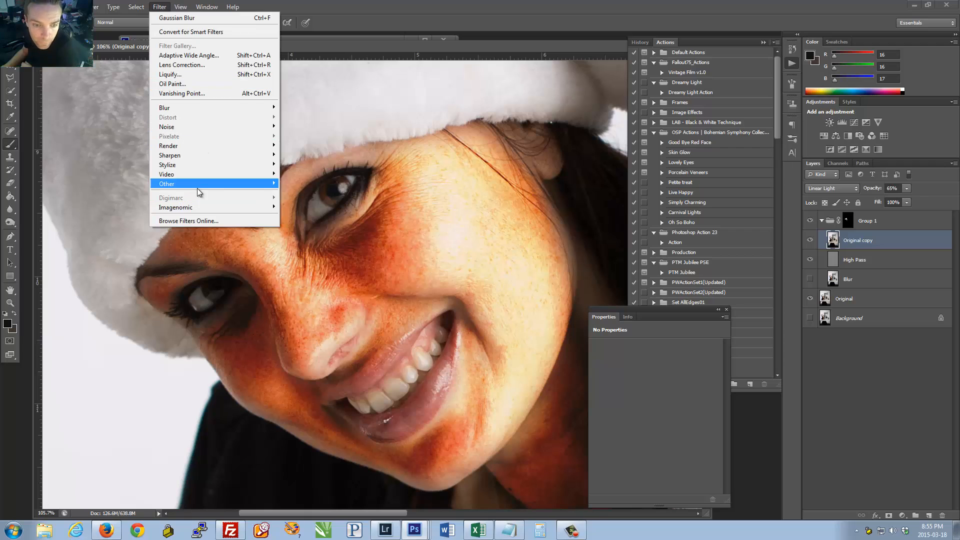
{"action": "left_click", "coordinate": [302, 193]}
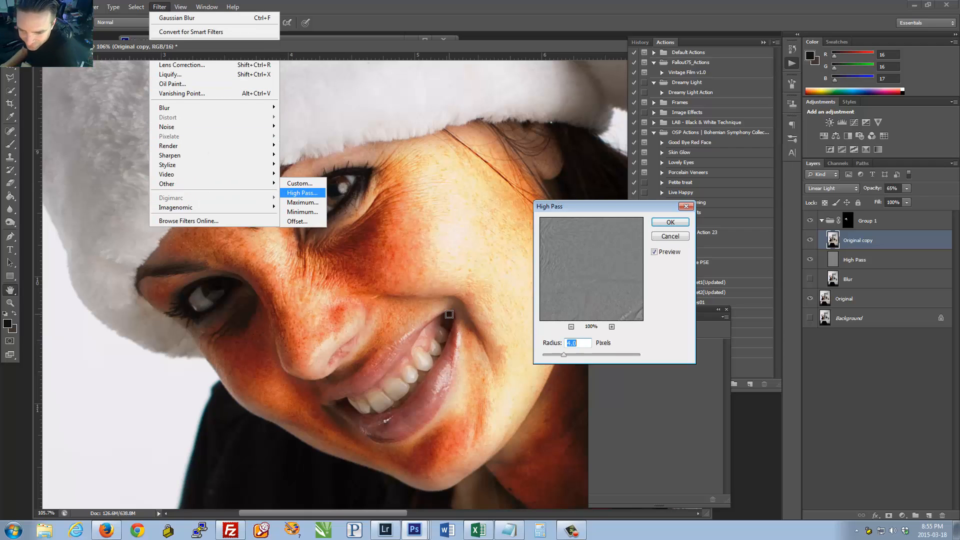
{"action": "mouse_move", "coordinate": [578, 356]}
{"action": "left_mouse_down"}
{"action": "mouse_move", "coordinate": [600, 354]}
{"action": "mouse_move", "coordinate": [586, 353]}
{"action": "left_mouse_up"}
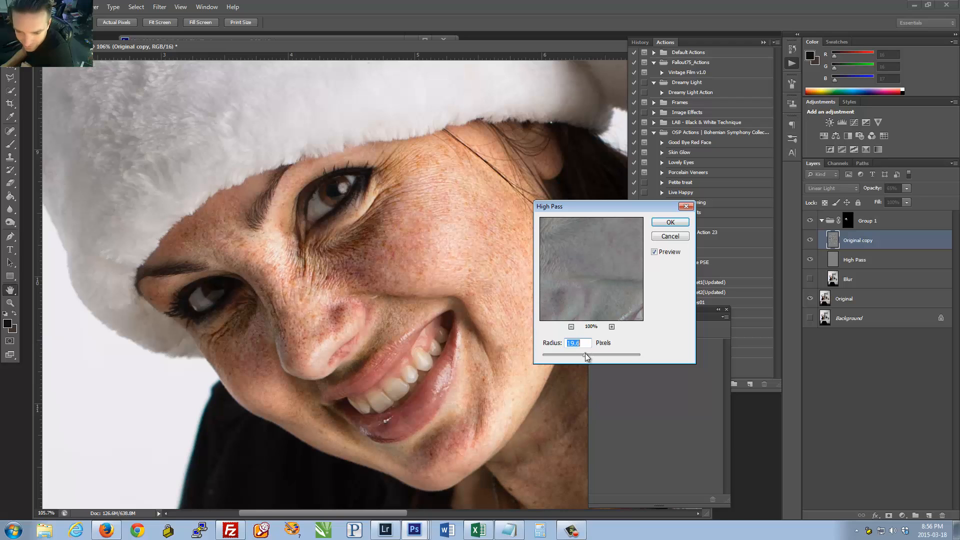
{"action": "left_click", "coordinate": [670, 222]}
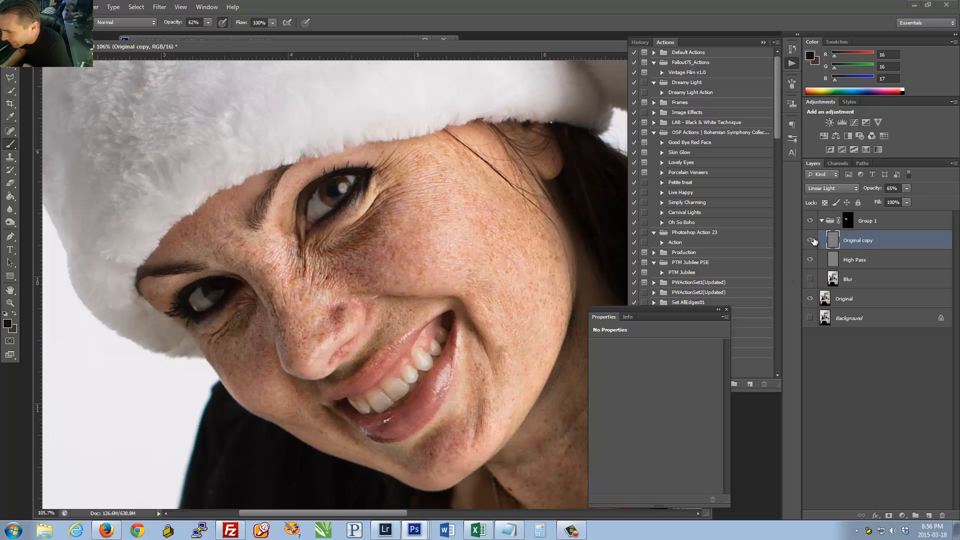
Step: Show the Blur layer, compare the face with and without the Original copy layer, and leave Original copy hidden
{"action": "left_click", "coordinate": [811, 241]}
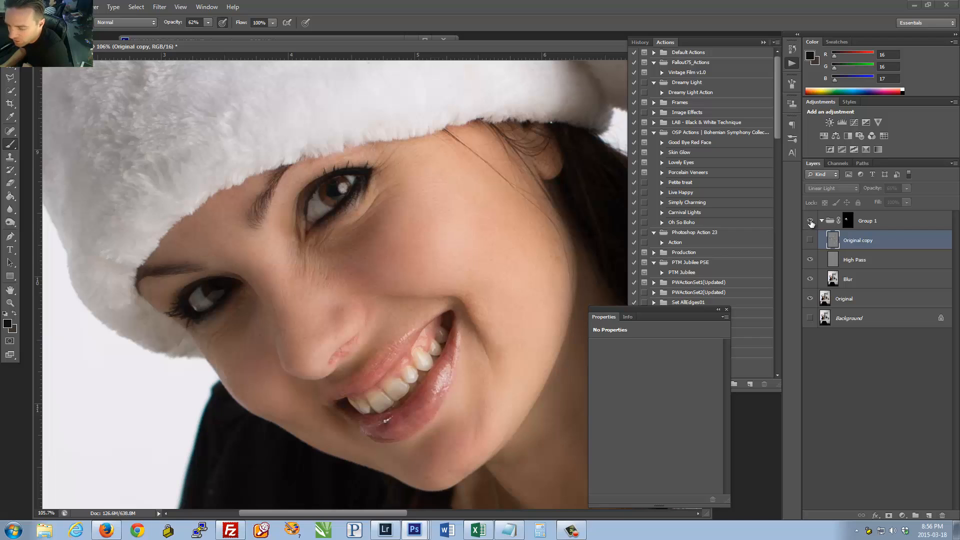
{"action": "left_click", "coordinate": [811, 240]}
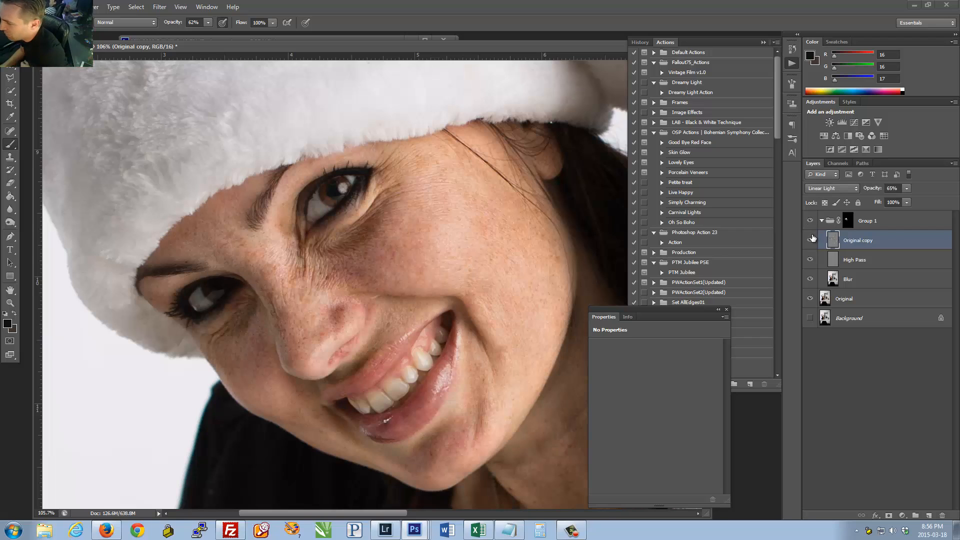
{"action": "left_click", "coordinate": [811, 241]}
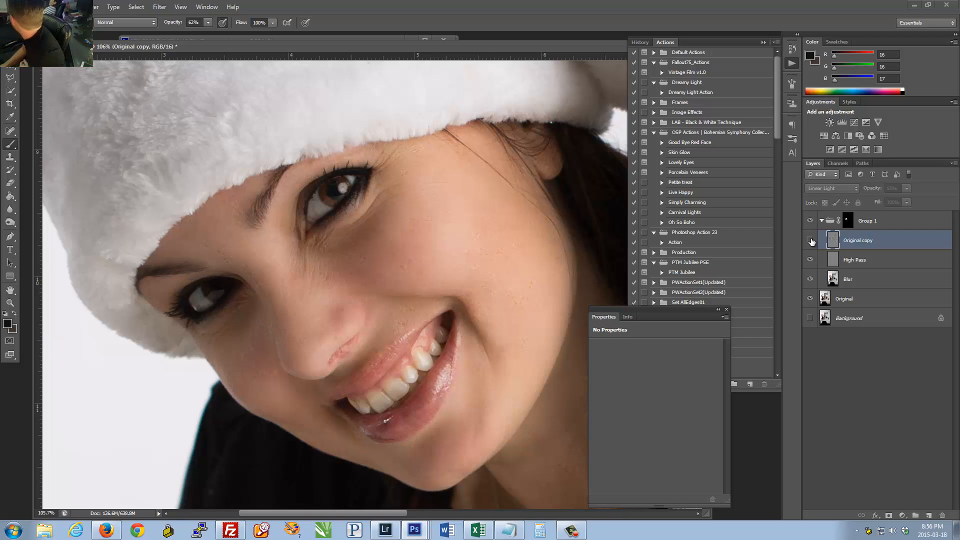
{"action": "left_click", "coordinate": [810, 241]}
{"action": "left_click", "coordinate": [811, 241]}
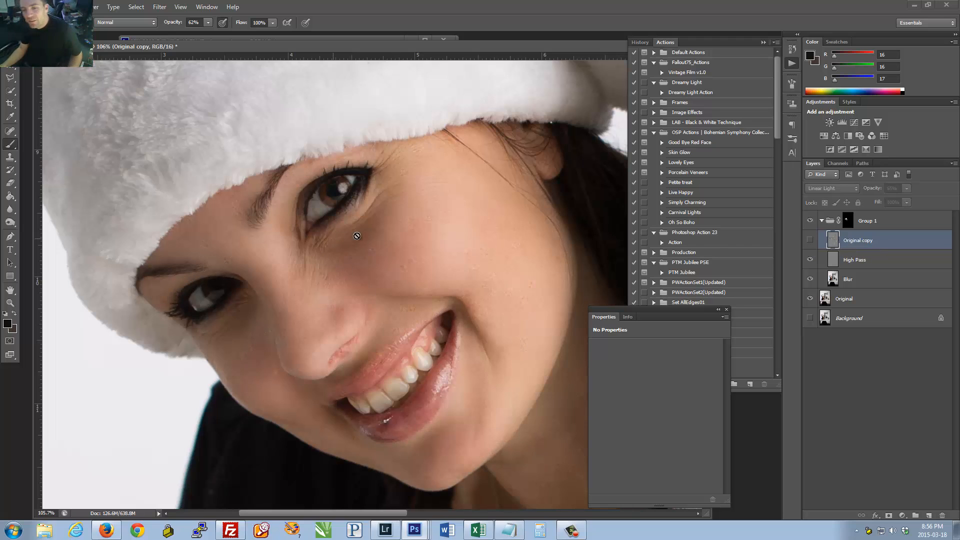
Step: Compare the portrait with Group 1 hidden and shown, both at a wider view and close to the face
{"action": "left_click_drag", "start_coordinate": [331, 247], "coordinate": [366, 218]}
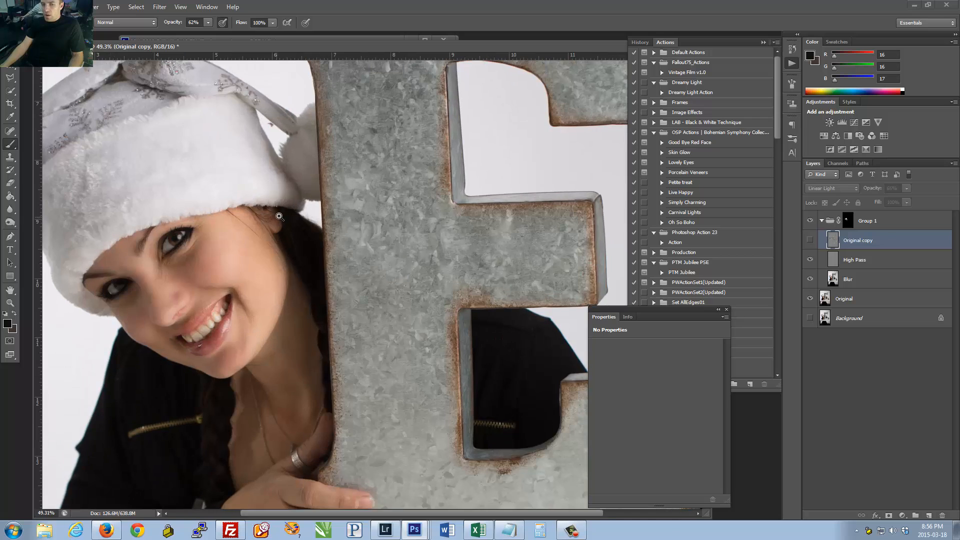
{"action": "left_click_drag", "start_coordinate": [279, 216], "coordinate": [270, 216]}
{"action": "left_click", "coordinate": [811, 220]}
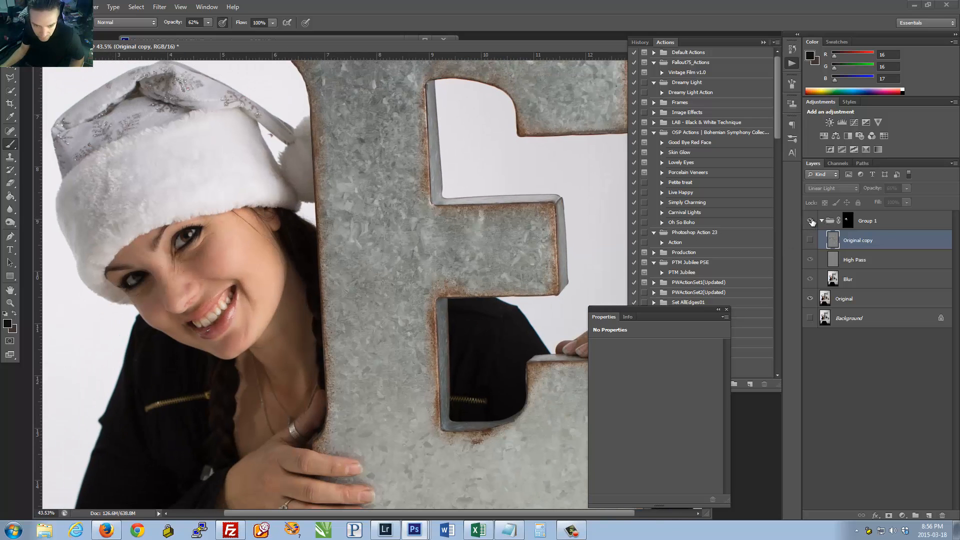
{"action": "left_click", "coordinate": [811, 221]}
{"action": "left_click_drag", "start_coordinate": [260, 249], "coordinate": [290, 264]}
{"action": "left_click_drag", "start_coordinate": [75, 287], "coordinate": [262, 245]}
{"action": "left_click_drag", "start_coordinate": [263, 245], "coordinate": [252, 244]}
{"action": "left_click", "coordinate": [811, 221]}
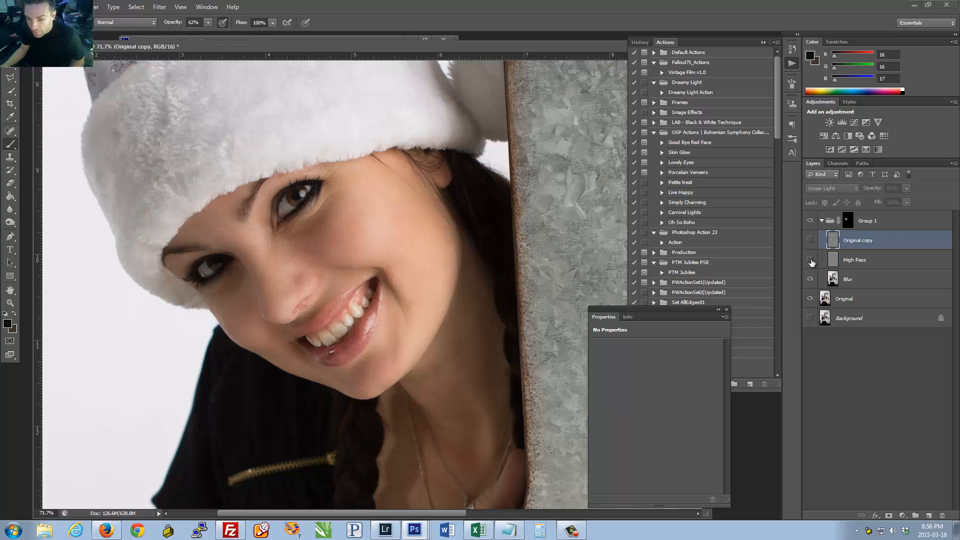
Step: Examine the skin texture with the High Pass layer hidden, close up and from farther out, and show the layer again
{"action": "left_click_drag", "start_coordinate": [275, 264], "coordinate": [303, 272]}
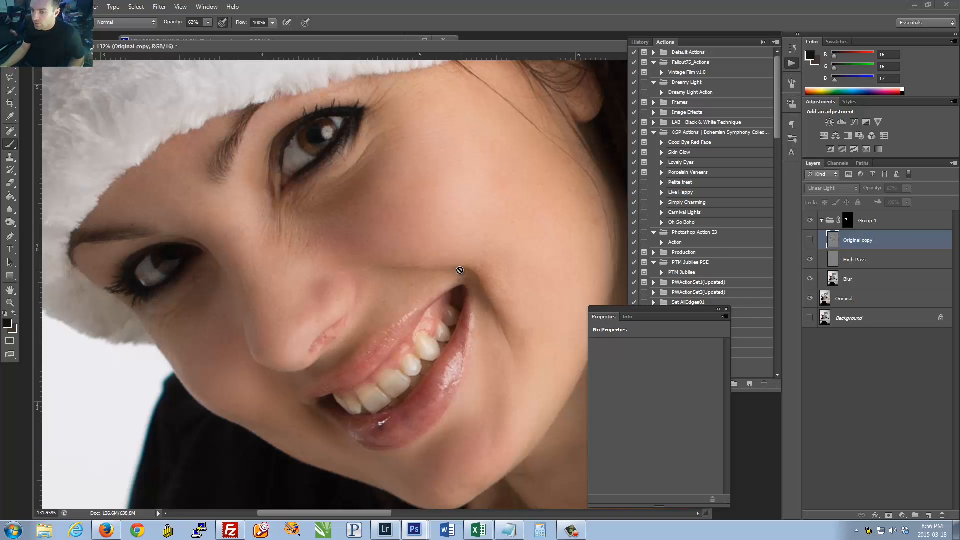
{"action": "left_click", "coordinate": [812, 260]}
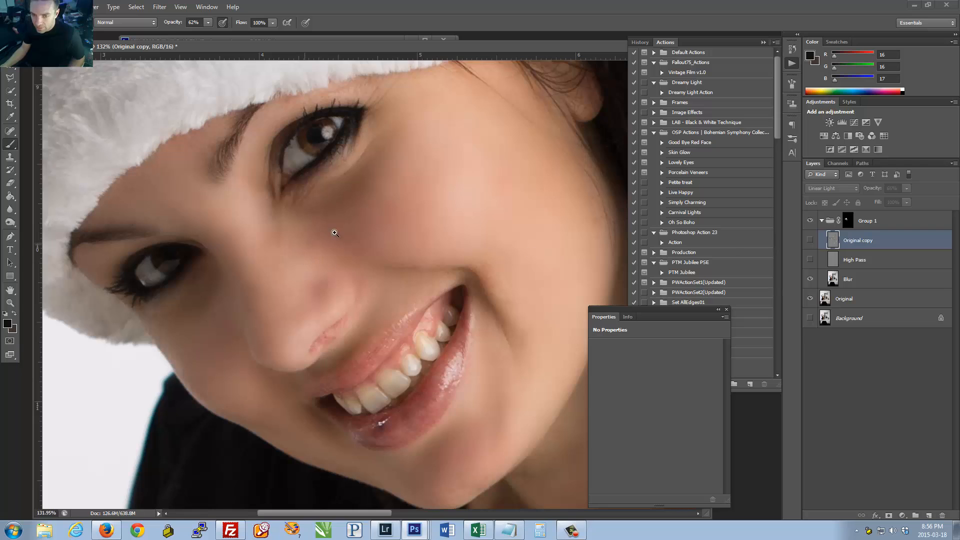
{"action": "mouse_move", "coordinate": [350, 243]}
{"action": "left_mouse_down"}
{"action": "mouse_move", "coordinate": [318, 244]}
{"action": "mouse_move", "coordinate": [366, 240]}
{"action": "mouse_move", "coordinate": [354, 238]}
{"action": "left_mouse_up"}
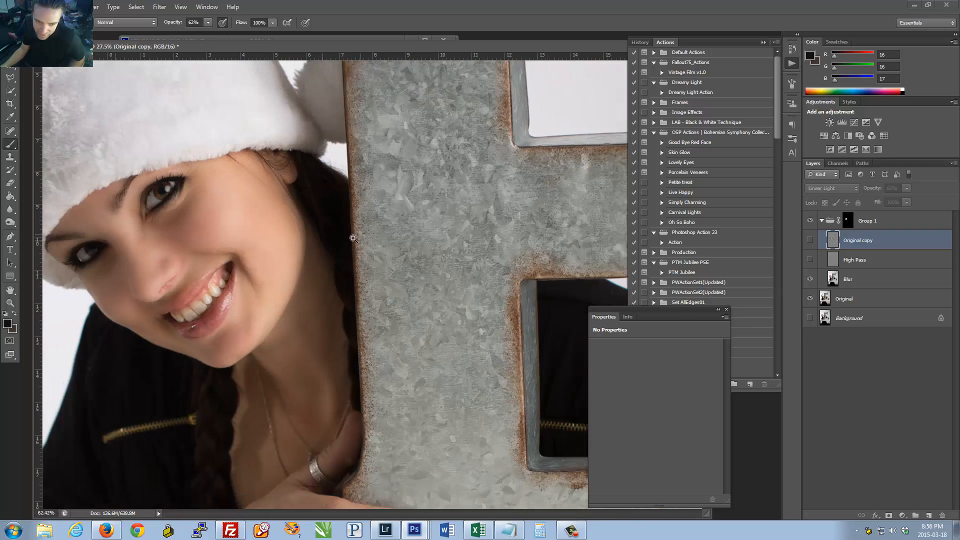
{"action": "left_click_drag", "start_coordinate": [131, 224], "coordinate": [334, 251]}
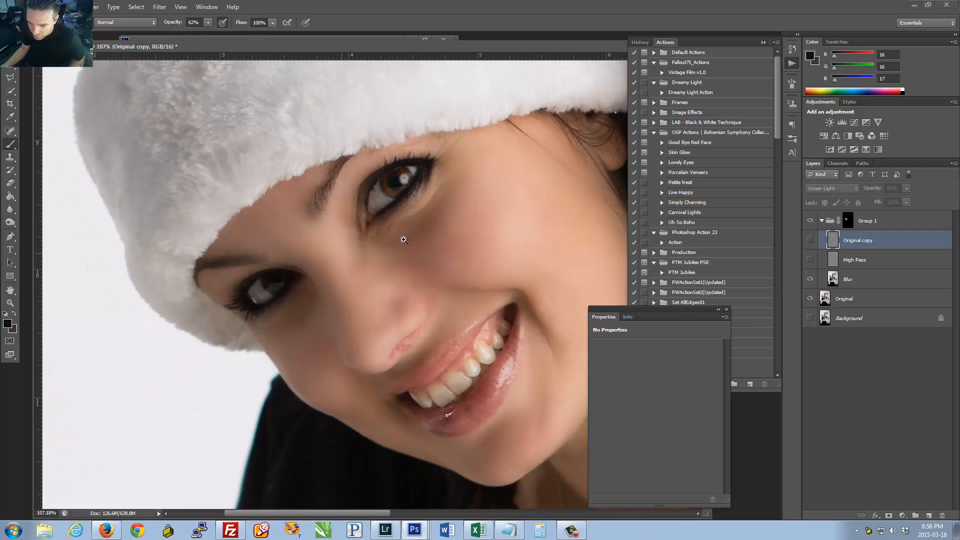
{"action": "left_click", "coordinate": [809, 260]}
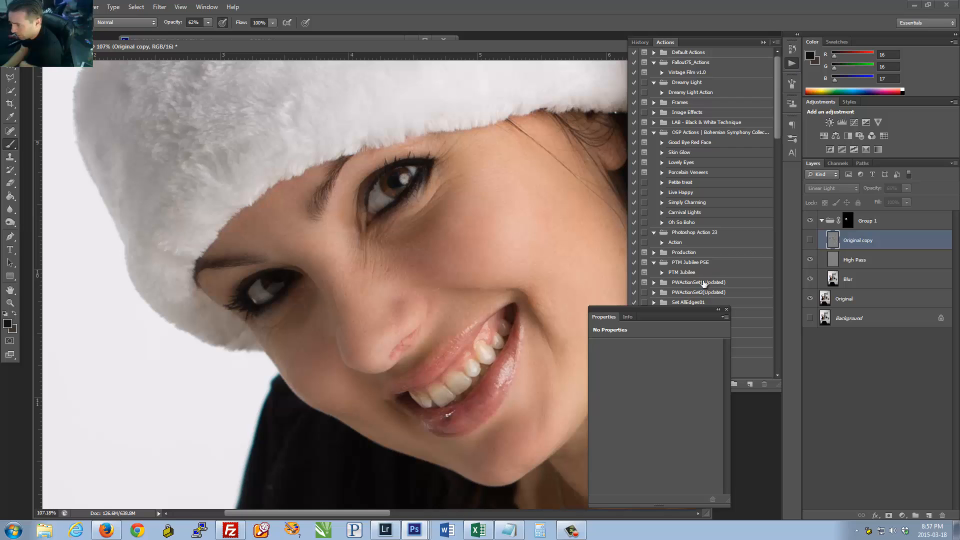
Step: Move the Properties panel clear of the action list and check the contents of the Textures action set
{"action": "left_click_drag", "start_coordinate": [662, 312], "coordinate": [560, 306]}
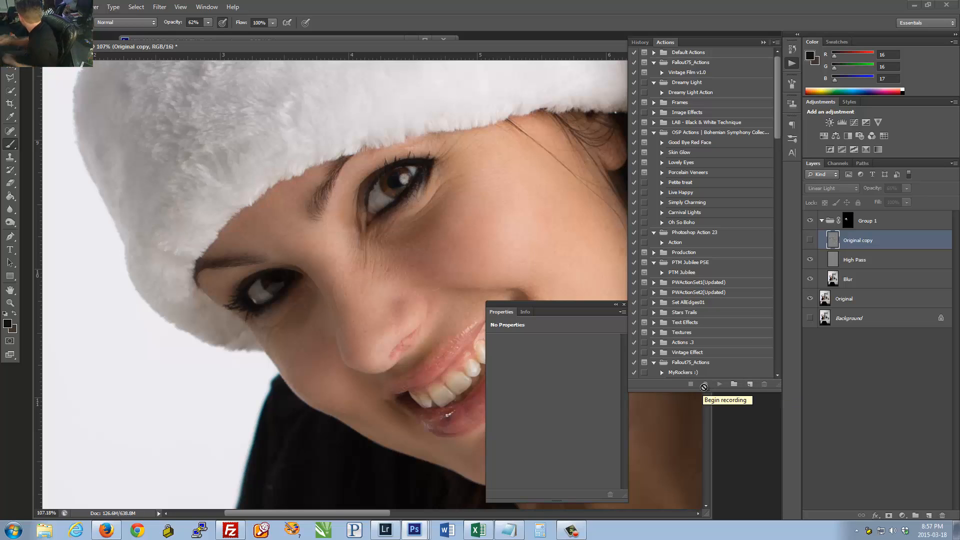
{"action": "left_click", "coordinate": [654, 332]}
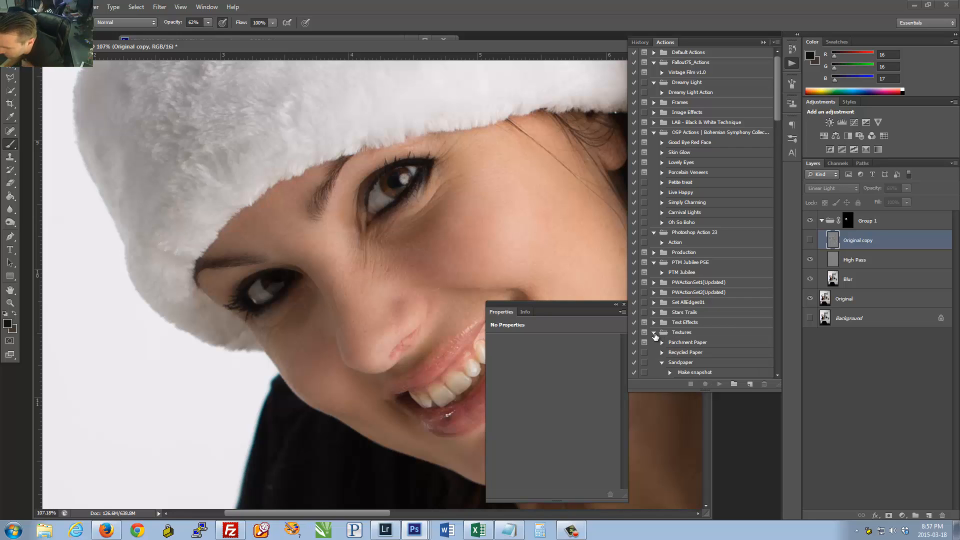
{"action": "left_click", "coordinate": [654, 334]}
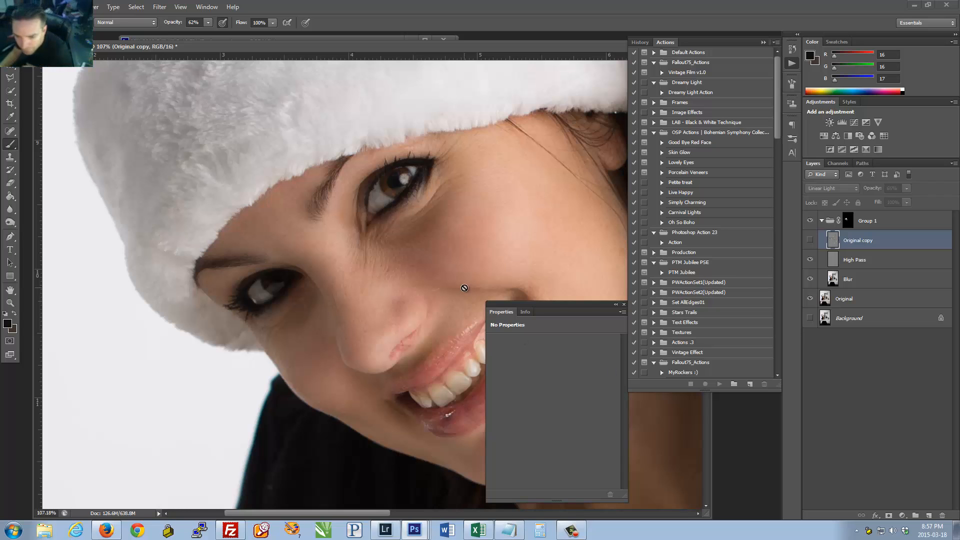
Step: Try flattening the image from the Background layer, and decline to discard the hidden layers
{"action": "left_click_drag", "start_coordinate": [415, 303], "coordinate": [392, 315]}
{"action": "mouse_move", "coordinate": [389, 253]}
{"action": "left_mouse_down"}
{"action": "mouse_move", "coordinate": [422, 250]}
{"action": "mouse_move", "coordinate": [404, 249]}
{"action": "left_mouse_up"}
{"action": "mouse_move", "coordinate": [408, 346]}
{"action": "left_mouse_down"}
{"action": "mouse_move", "coordinate": [374, 316]}
{"action": "mouse_move", "coordinate": [339, 228]}
{"action": "mouse_move", "coordinate": [384, 242]}
{"action": "left_mouse_up"}
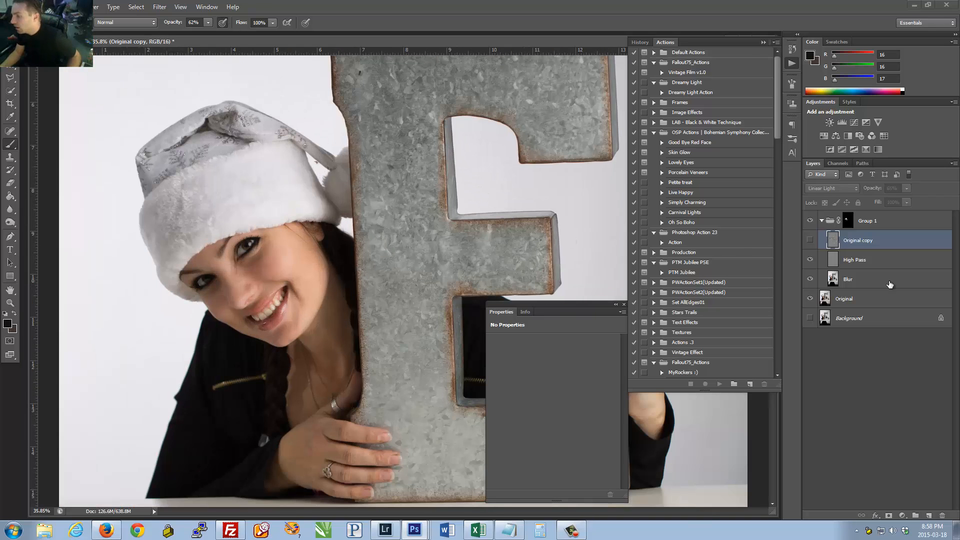
{"action": "left_click", "coordinate": [855, 315]}
{"action": "right_click", "coordinate": [854, 315]}
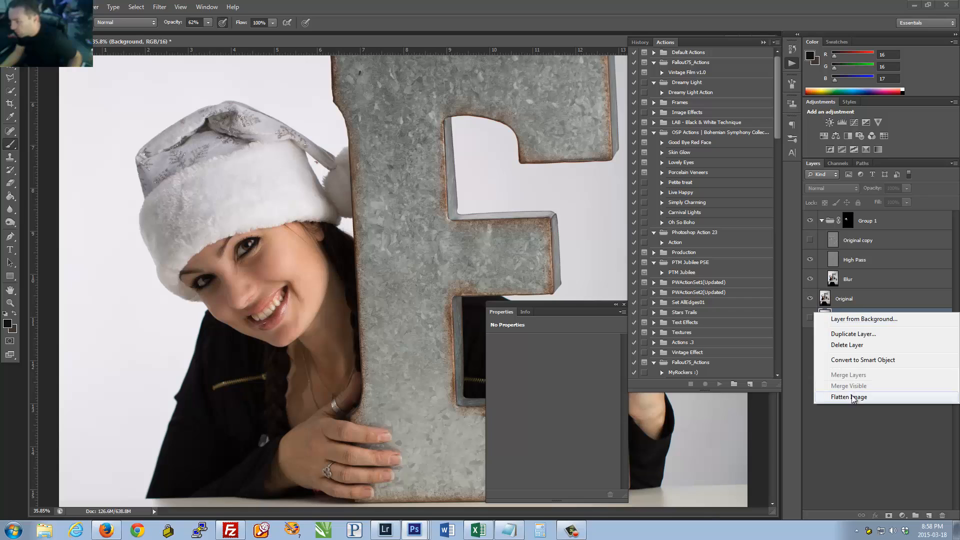
{"action": "left_click", "coordinate": [855, 399]}
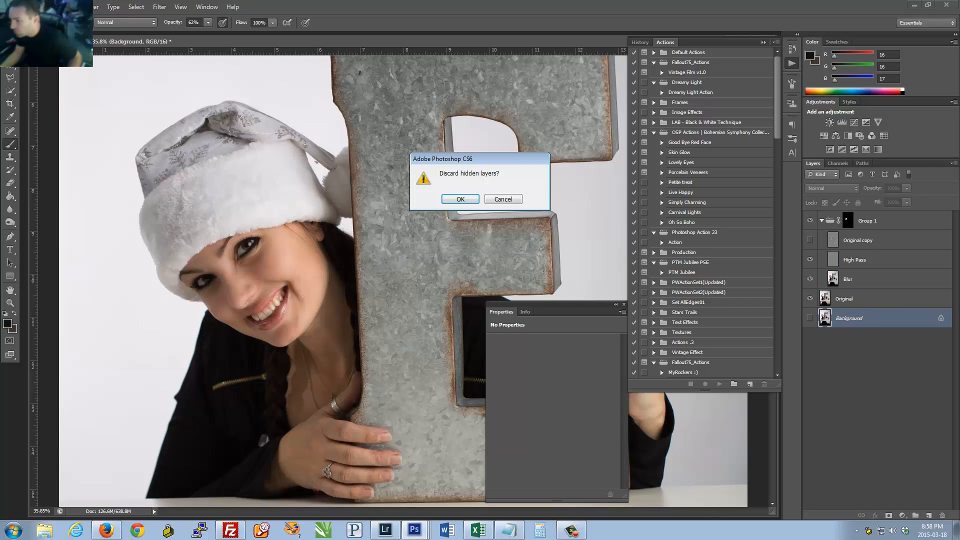
{"action": "left_click", "coordinate": [503, 199]}
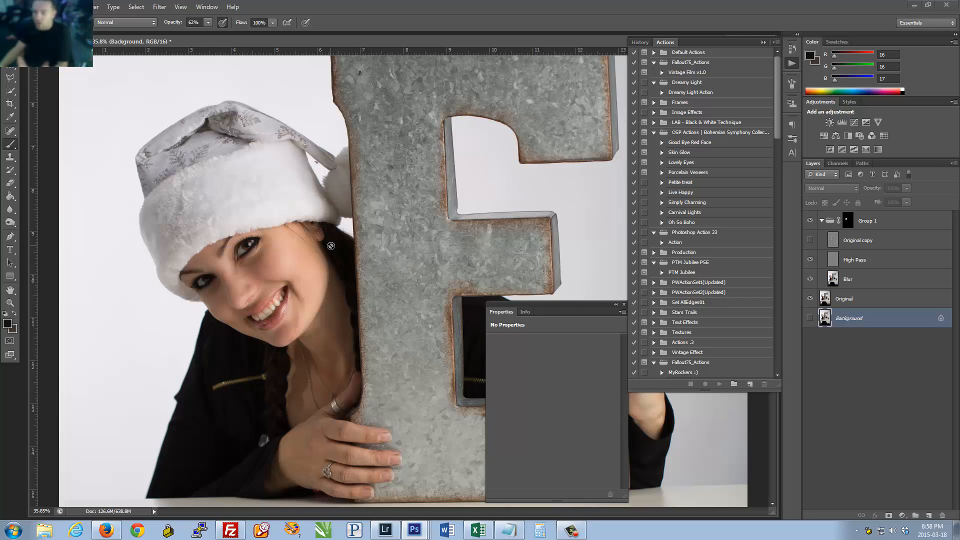
Step: Add a new empty layer at the top of the layer stack, outside and above Group 1
{"action": "left_click", "coordinate": [885, 220]}
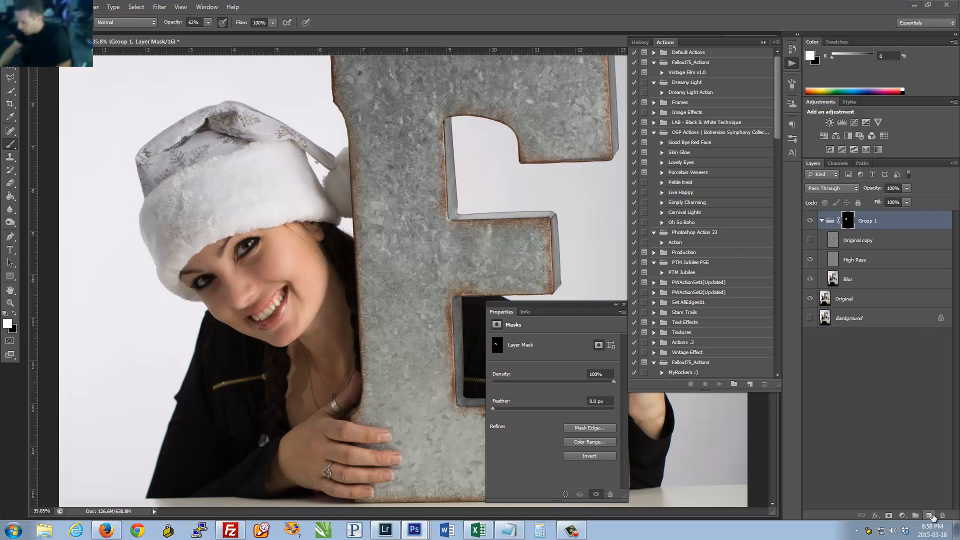
{"action": "left_click", "coordinate": [929, 515]}
{"action": "left_click_drag", "start_coordinate": [864, 233], "coordinate": [845, 214]}
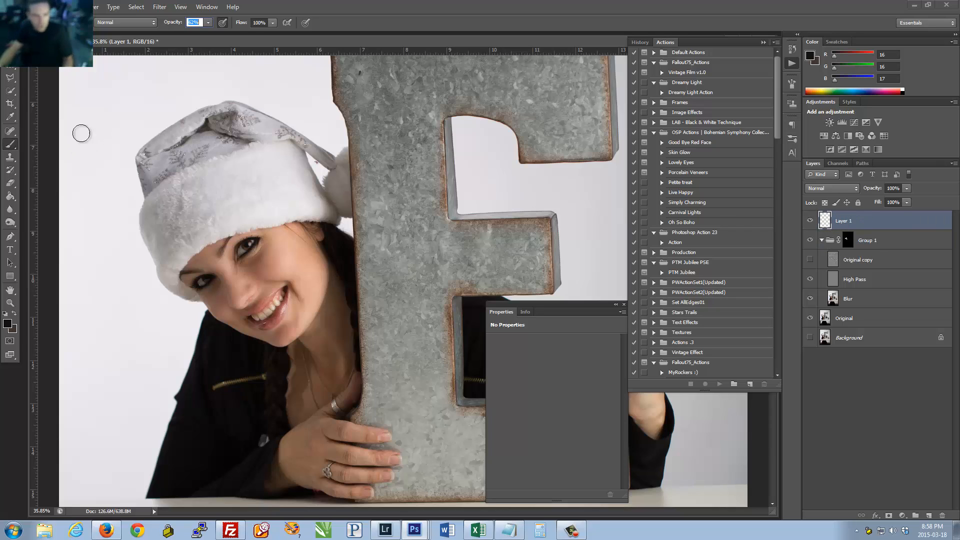
Step: Set the foreground colour to bright red, hex ff0101
{"action": "left_click", "coordinate": [10, 145]}
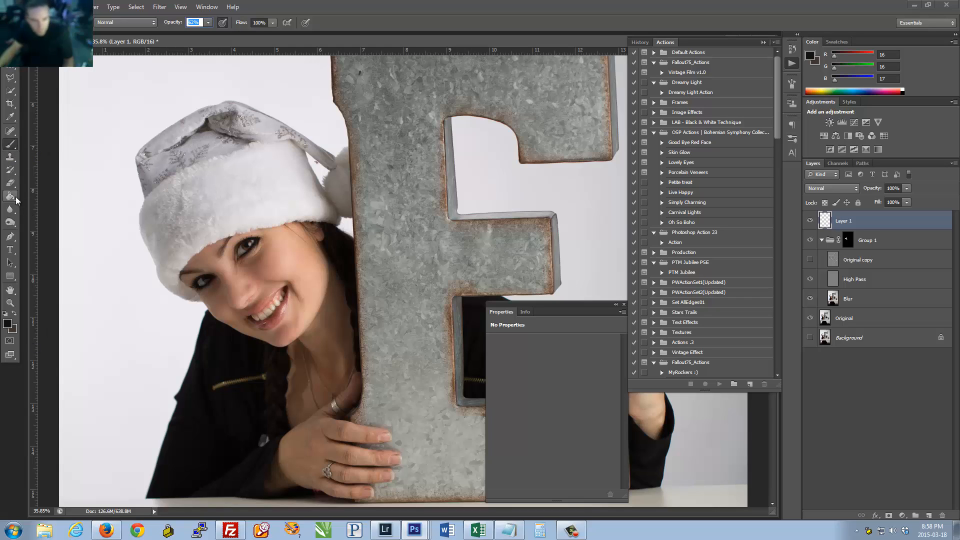
{"action": "left_click", "coordinate": [7, 324]}
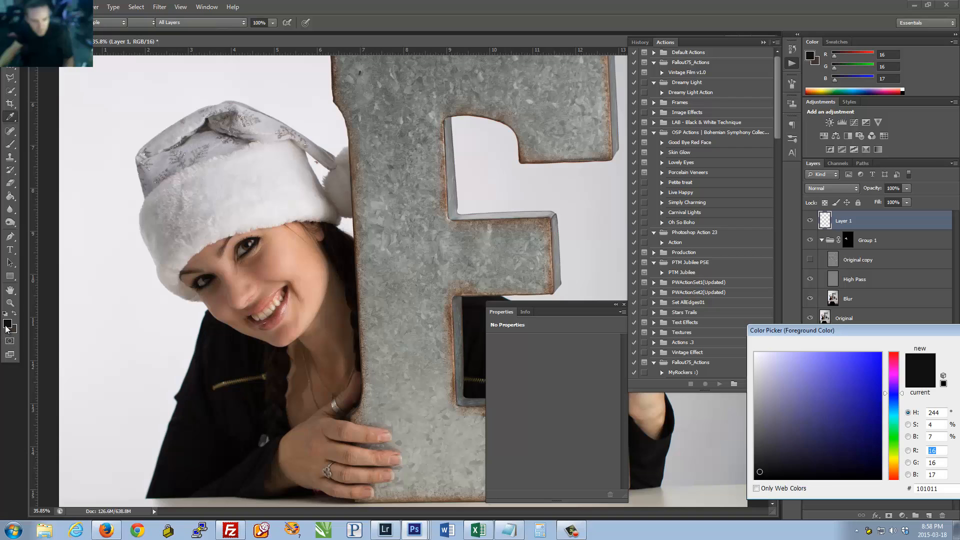
{"action": "left_click", "coordinate": [880, 353]}
{"action": "left_click", "coordinate": [893, 359]}
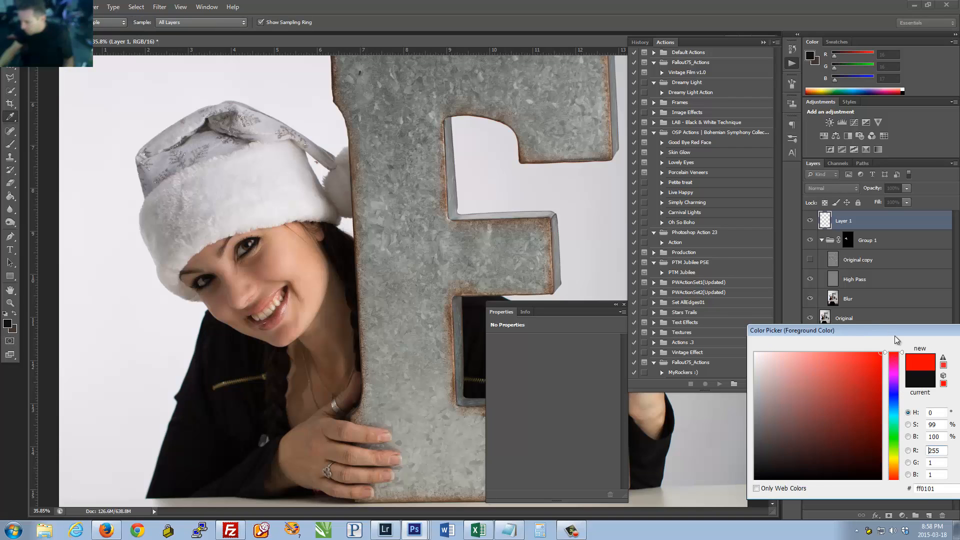
{"action": "left_click_drag", "start_coordinate": [895, 330], "coordinate": [769, 306]}
{"action": "left_click", "coordinate": [859, 326]}
Step: Paint red over the woman's face and hat on Layer 1 with a greatly enlarged soft brush
{"action": "mouse_move", "coordinate": [186, 252]}
{"action": "left_mouse_down"}
{"action": "mouse_move", "coordinate": [195, 283]}
{"action": "mouse_move", "coordinate": [229, 253]}
{"action": "mouse_move", "coordinate": [213, 267]}
{"action": "mouse_move", "coordinate": [193, 223]}
{"action": "mouse_move", "coordinate": [187, 266]}
{"action": "mouse_move", "coordinate": [207, 231]}
{"action": "mouse_move", "coordinate": [206, 210]}
{"action": "mouse_move", "coordinate": [224, 288]}
{"action": "mouse_move", "coordinate": [211, 321]}
{"action": "mouse_move", "coordinate": [256, 369]}
{"action": "mouse_move", "coordinate": [257, 282]}
{"action": "mouse_move", "coordinate": [199, 246]}
{"action": "mouse_move", "coordinate": [252, 339]}
{"action": "mouse_move", "coordinate": [285, 279]}
{"action": "mouse_move", "coordinate": [408, 240]}
{"action": "mouse_move", "coordinate": [248, 236]}
{"action": "left_mouse_up"}
{"action": "key", "text": "bracketright"}
{"action": "key", "text": "bracketright"}
{"action": "key", "text": "bracketright"}
{"action": "key", "text": "bracketright"}
{"action": "key", "text": "bracketright"}
{"action": "key", "text": "bracketright"}
{"action": "key", "text": "bracketright"}
{"action": "key", "text": "bracketright"}
{"action": "key", "text": "bracketright"}
{"action": "mouse_move", "coordinate": [271, 231]}
{"action": "left_mouse_down"}
{"action": "mouse_move", "coordinate": [271, 269]}
{"action": "mouse_move", "coordinate": [229, 208]}
{"action": "mouse_move", "coordinate": [224, 239]}
{"action": "mouse_move", "coordinate": [265, 254]}
{"action": "left_mouse_up"}
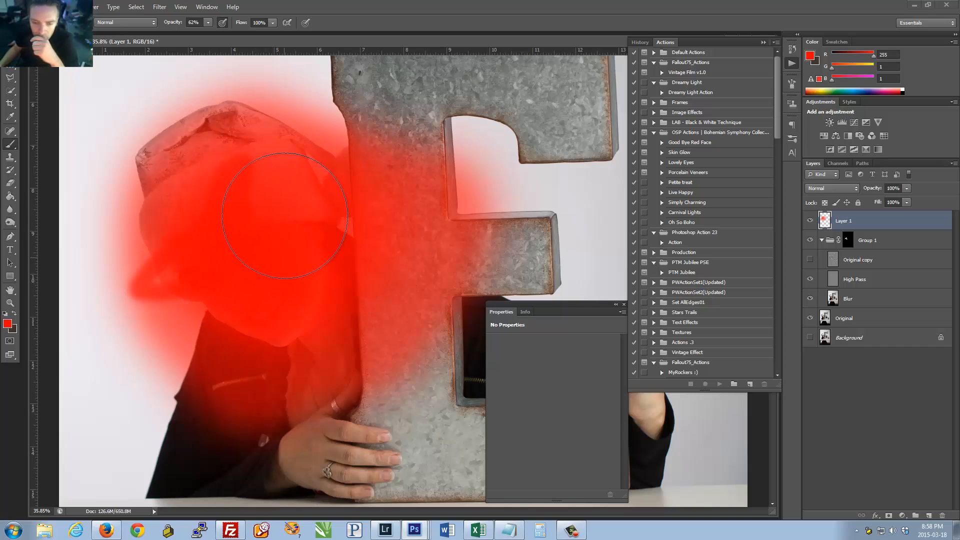
{"action": "mouse_move", "coordinate": [325, 241]}
{"action": "left_mouse_down"}
{"action": "mouse_move", "coordinate": [278, 257]}
{"action": "mouse_move", "coordinate": [202, 223]}
{"action": "mouse_move", "coordinate": [274, 235]}
{"action": "left_mouse_up"}
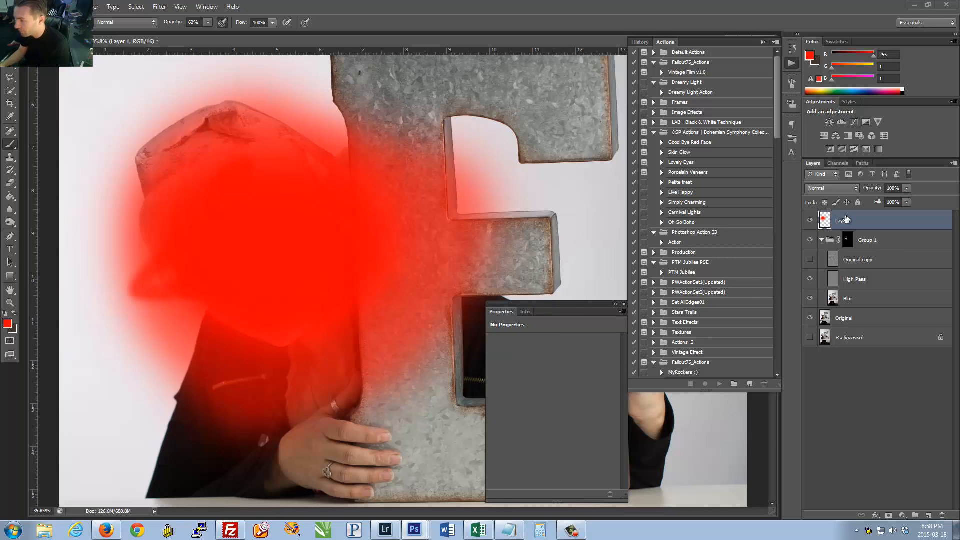
Step: Add a layer mask to Layer 1 and paint black on it with a smaller brush at 62% opacity across part of the hat and face
{"action": "left_click", "coordinate": [889, 516]}
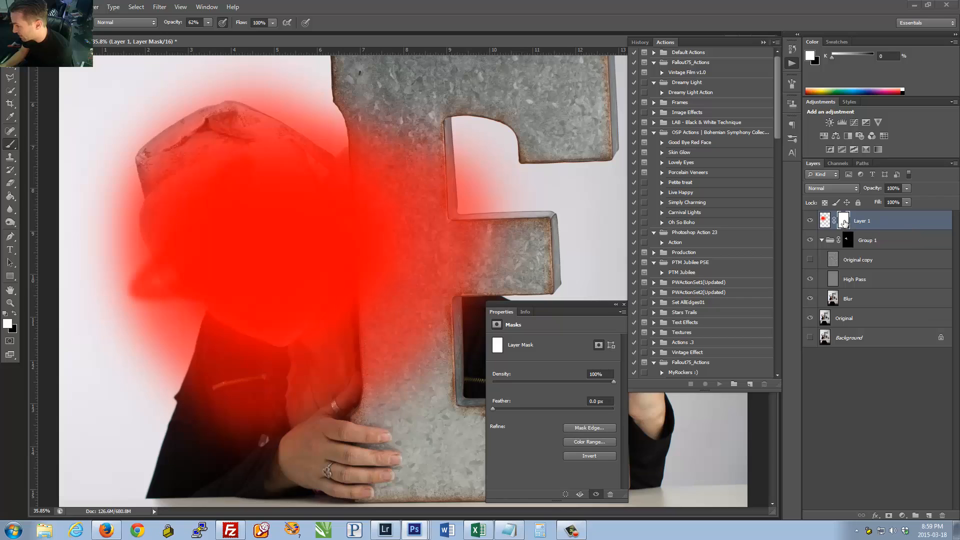
{"action": "left_click", "coordinate": [7, 146]}
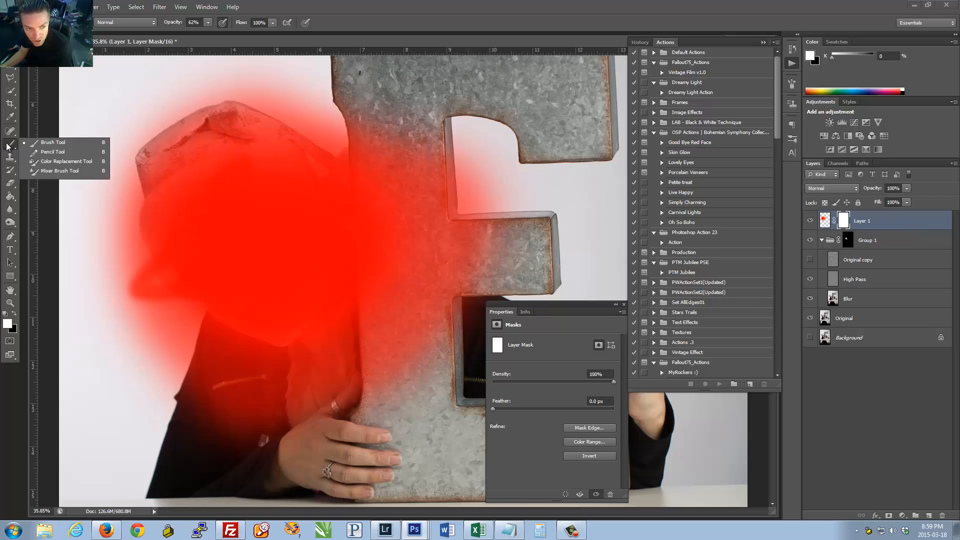
{"action": "left_click", "coordinate": [13, 314]}
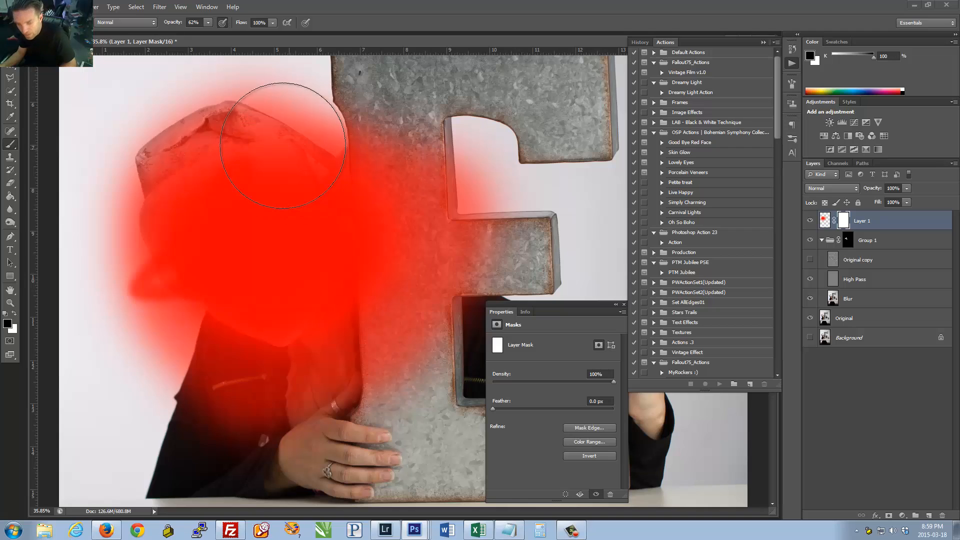
{"action": "key", "text": "["}
{"action": "key", "text": "["}
{"action": "key", "text": "["}
{"action": "key", "text": "["}
{"action": "key", "text": "["}
{"action": "mouse_move", "coordinate": [270, 131]}
{"action": "left_mouse_down"}
{"action": "mouse_move", "coordinate": [261, 179]}
{"action": "mouse_move", "coordinate": [278, 239]}
{"action": "mouse_move", "coordinate": [345, 294]}
{"action": "left_mouse_up"}
{"action": "left_click_drag", "start_coordinate": [283, 199], "coordinate": [254, 140]}
Step: Set the brush opacity to 100%, paint black on the mask to hide the red over the face, and paint it back with white
{"action": "left_click", "coordinate": [209, 22]}
{"action": "left_click_drag", "start_coordinate": [208, 33], "coordinate": [300, 38]}
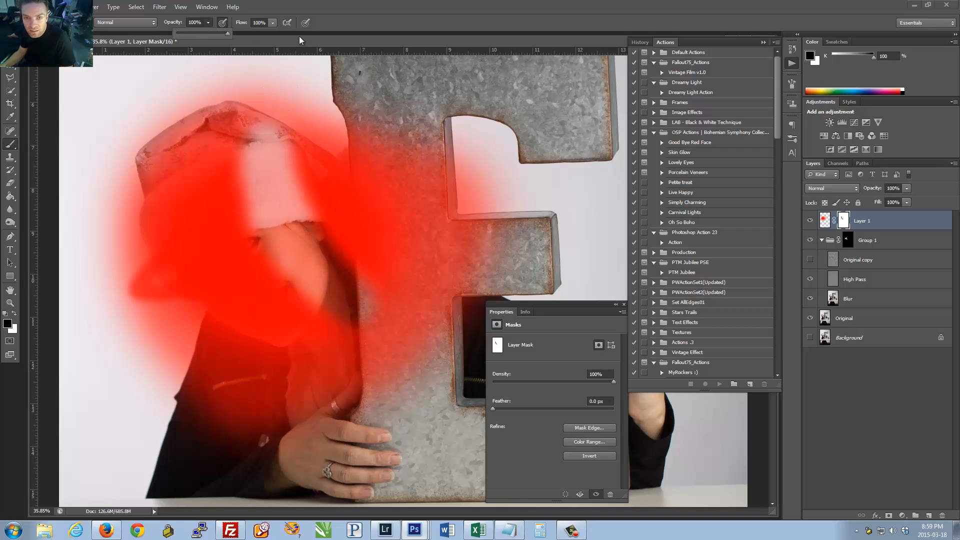
{"action": "left_click", "coordinate": [844, 221]}
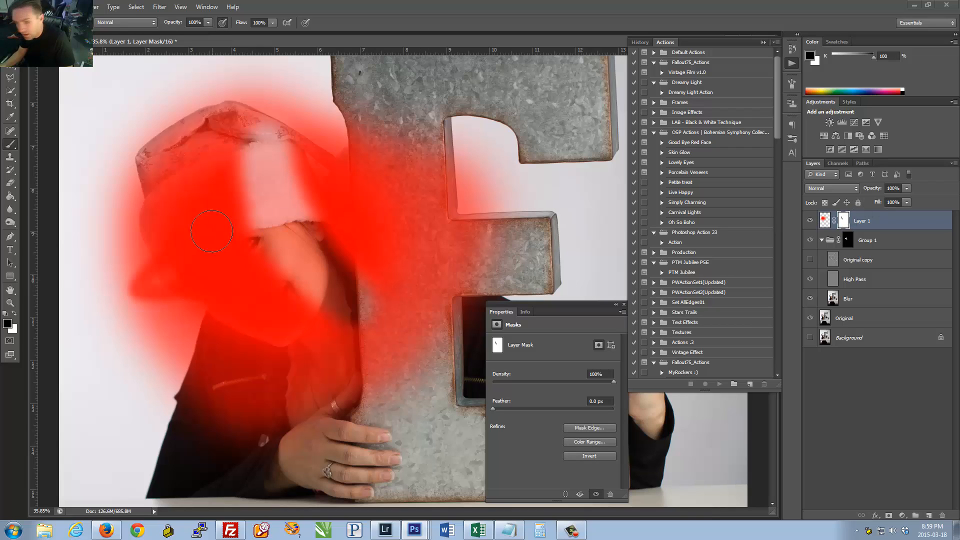
{"action": "mouse_move", "coordinate": [264, 150]}
{"action": "left_mouse_down"}
{"action": "mouse_move", "coordinate": [292, 284]}
{"action": "mouse_move", "coordinate": [312, 313]}
{"action": "mouse_move", "coordinate": [262, 166]}
{"action": "mouse_move", "coordinate": [280, 386]}
{"action": "mouse_move", "coordinate": [244, 205]}
{"action": "mouse_move", "coordinate": [244, 340]}
{"action": "mouse_move", "coordinate": [255, 235]}
{"action": "mouse_move", "coordinate": [124, 395]}
{"action": "mouse_move", "coordinate": [163, 382]}
{"action": "left_mouse_up"}
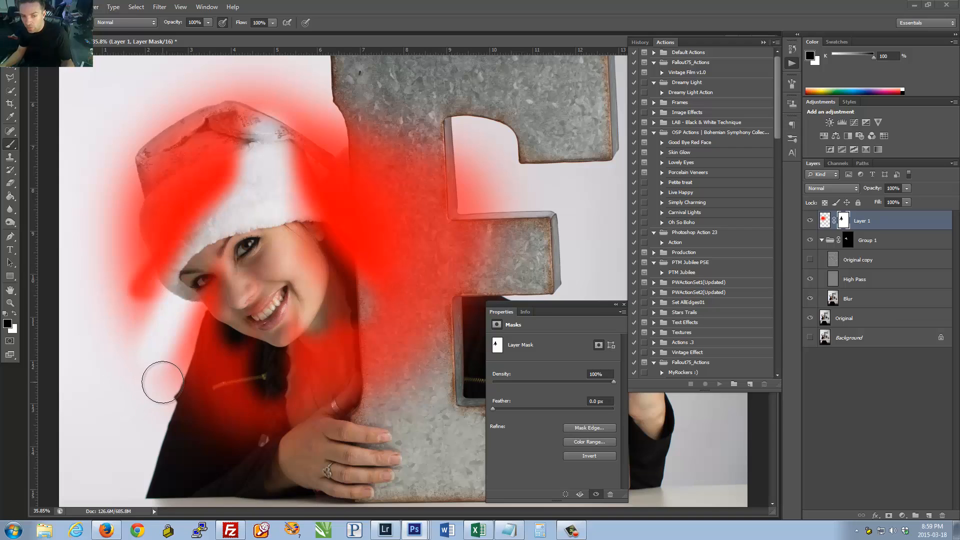
{"action": "key", "text": "x"}
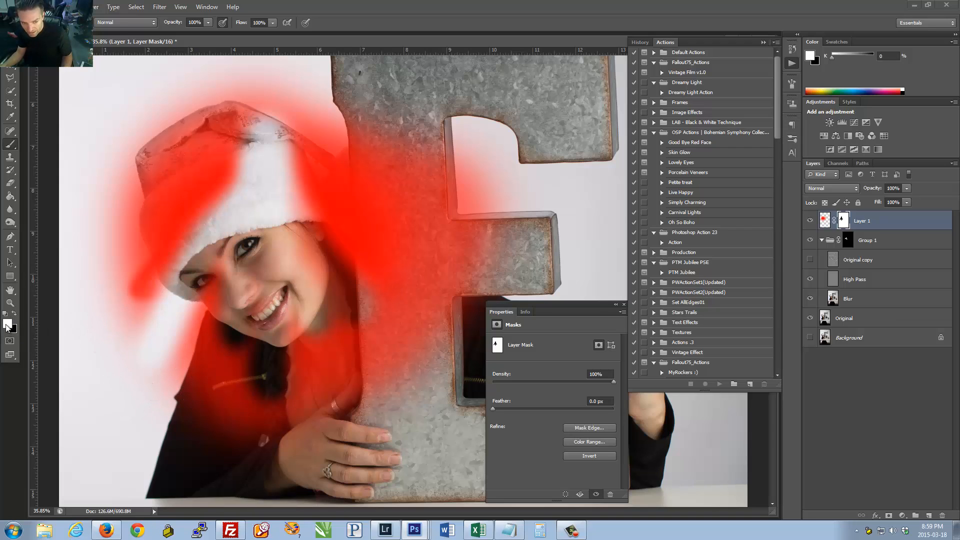
{"action": "mouse_move", "coordinate": [160, 322]}
{"action": "left_mouse_down"}
{"action": "mouse_move", "coordinate": [189, 246]}
{"action": "mouse_move", "coordinate": [192, 274]}
{"action": "mouse_move", "coordinate": [214, 239]}
{"action": "mouse_move", "coordinate": [259, 268]}
{"action": "mouse_move", "coordinate": [231, 319]}
{"action": "mouse_move", "coordinate": [299, 328]}
{"action": "mouse_move", "coordinate": [284, 356]}
{"action": "mouse_move", "coordinate": [280, 288]}
{"action": "mouse_move", "coordinate": [307, 251]}
{"action": "mouse_move", "coordinate": [353, 222]}
{"action": "mouse_move", "coordinate": [332, 187]}
{"action": "mouse_move", "coordinate": [268, 188]}
{"action": "mouse_move", "coordinate": [219, 168]}
{"action": "mouse_move", "coordinate": [277, 154]}
{"action": "left_mouse_up"}
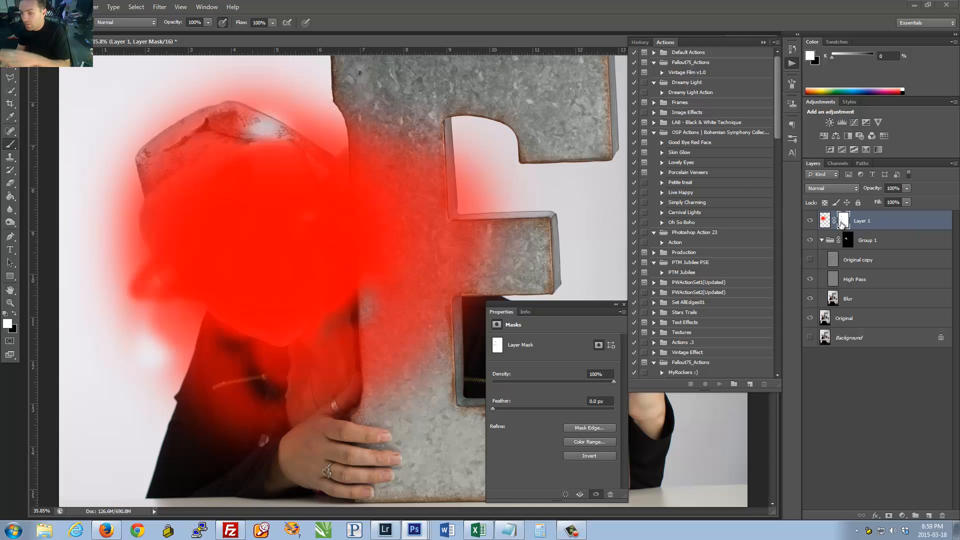
Step: Hide all the red of Layer 1 by painting black on its mask with a larger brush
{"action": "key", "text": "x"}
{"action": "key", "text": "bracketright"}
{"action": "key", "text": "bracketright"}
{"action": "key", "text": "bracketright"}
{"action": "key", "text": "bracketright"}
{"action": "key", "text": "bracketright"}
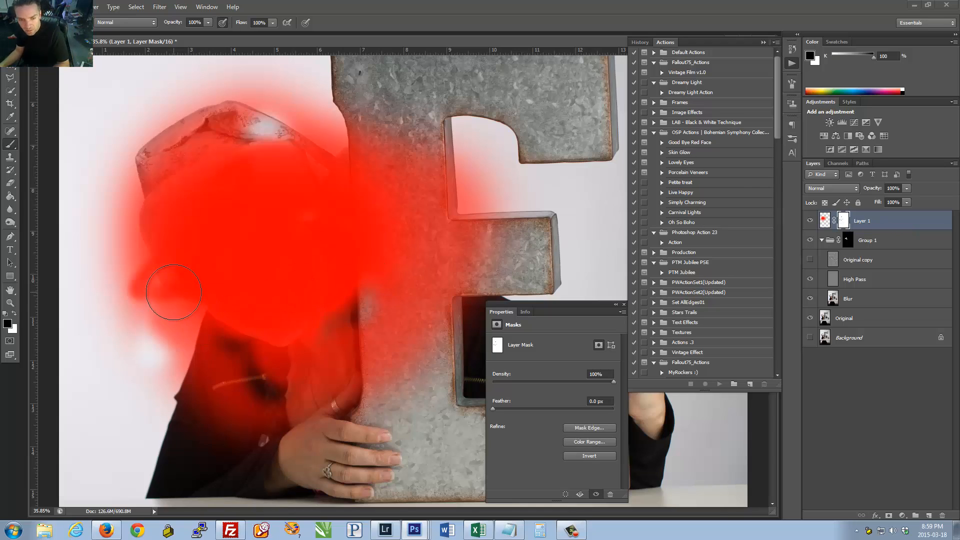
{"action": "mouse_move", "coordinate": [140, 289]}
{"action": "left_mouse_down"}
{"action": "mouse_move", "coordinate": [235, 128]}
{"action": "mouse_move", "coordinate": [291, 207]}
{"action": "mouse_move", "coordinate": [306, 395]}
{"action": "left_mouse_up"}
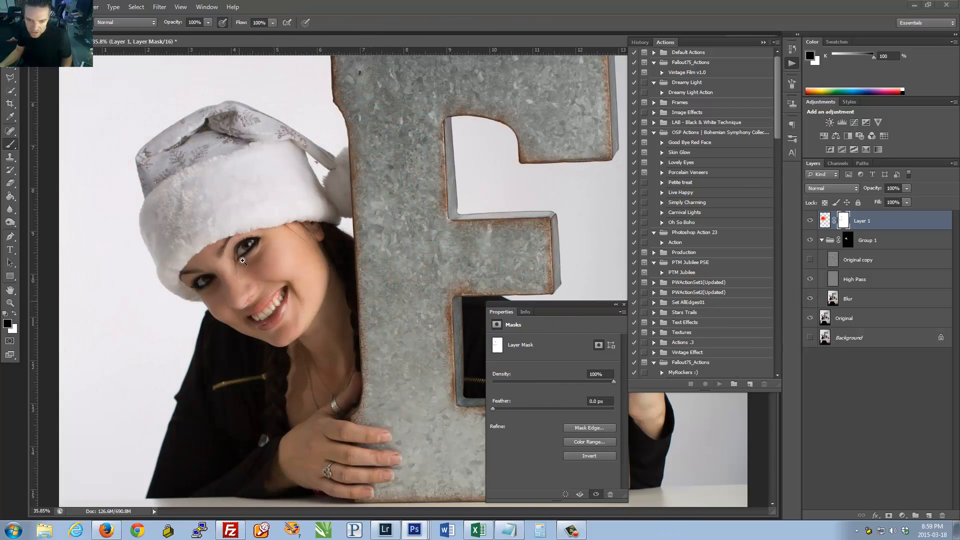
Step: Reveal the red over one iris by painting white on the mask with a small brush, and set Layer 1's opacity to 47%
{"action": "left_click_drag", "start_coordinate": [249, 239], "coordinate": [323, 285]}
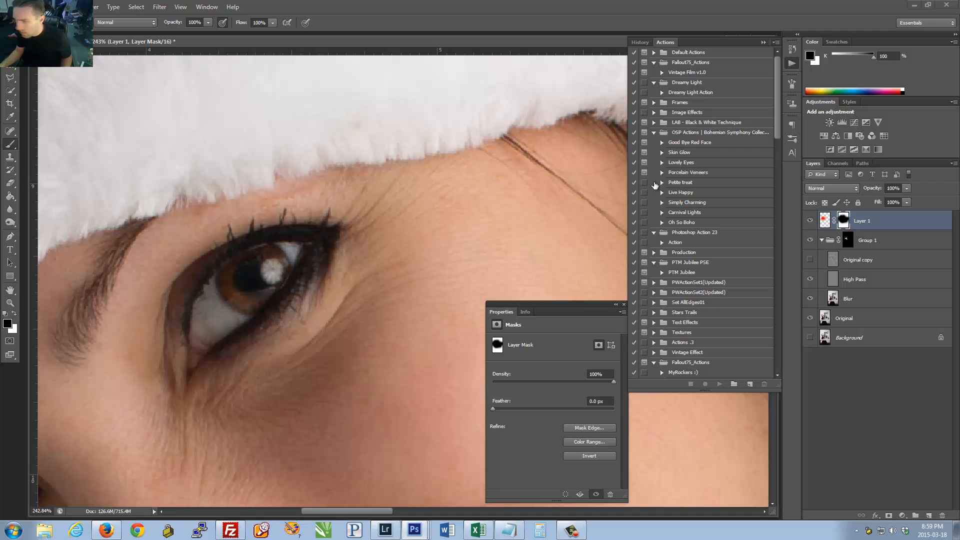
{"action": "key", "text": "x"}
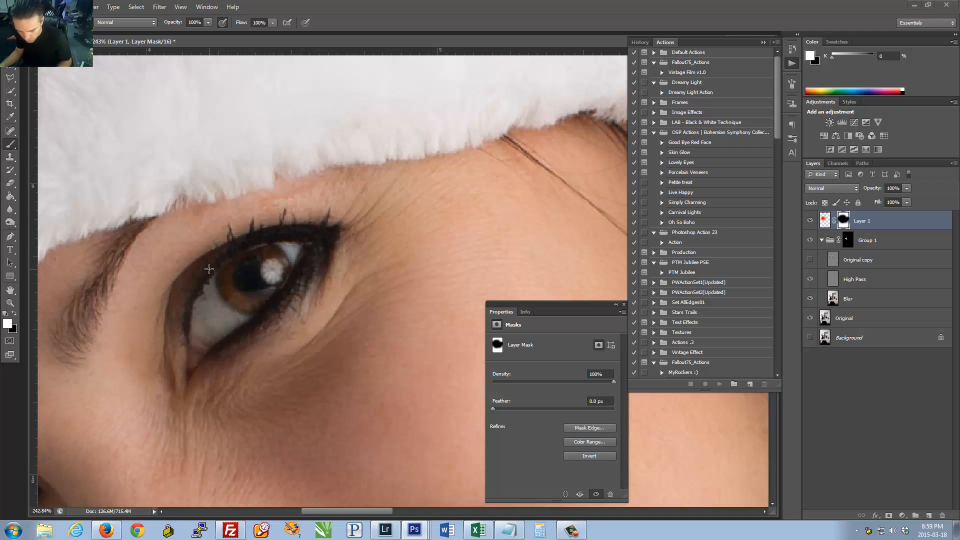
{"action": "key", "text": "bracketleft"}
{"action": "key", "text": "bracketleft"}
{"action": "key", "text": "bracketleft"}
{"action": "key", "text": "bracketleft"}
{"action": "key", "text": "bracketleft"}
{"action": "key", "text": "bracketleft"}
{"action": "key", "text": "bracketleft"}
{"action": "key", "text": "bracketleft"}
{"action": "key", "text": "bracketleft"}
{"action": "key", "text": "bracketleft"}
{"action": "key", "text": "bracketleft"}
{"action": "key", "text": "bracketleft"}
{"action": "key", "text": "bracketleft"}
{"action": "key", "text": "bracketleft"}
{"action": "key", "text": "bracketleft"}
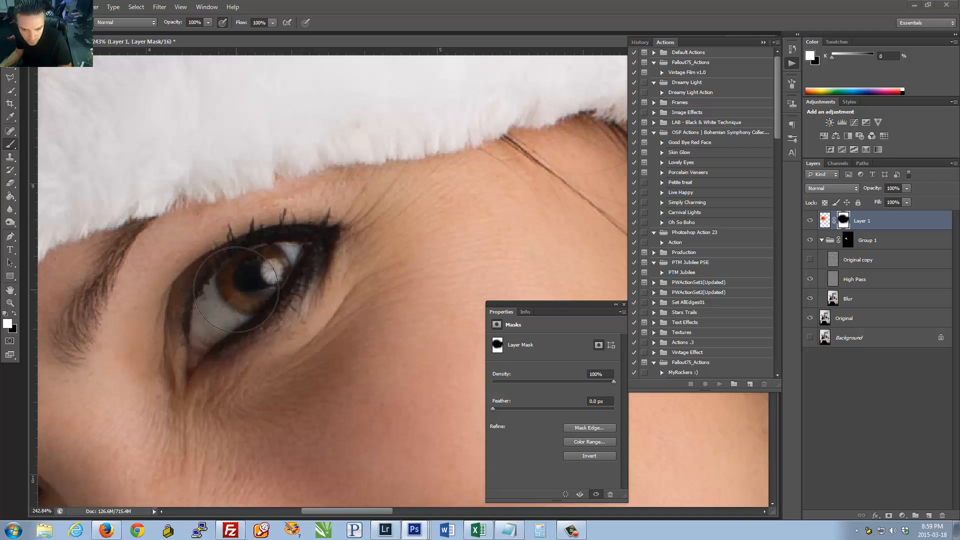
{"action": "mouse_move", "coordinate": [228, 272]}
{"action": "left_mouse_down"}
{"action": "mouse_move", "coordinate": [250, 301]}
{"action": "mouse_move", "coordinate": [270, 284]}
{"action": "mouse_move", "coordinate": [269, 257]}
{"action": "mouse_move", "coordinate": [232, 270]}
{"action": "mouse_move", "coordinate": [261, 285]}
{"action": "left_mouse_up"}
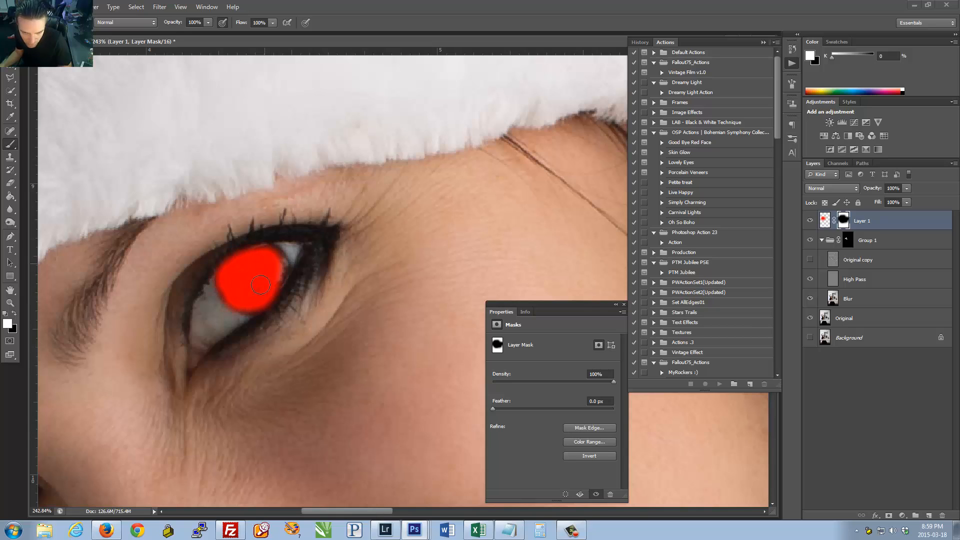
{"action": "left_click", "coordinate": [880, 200]}
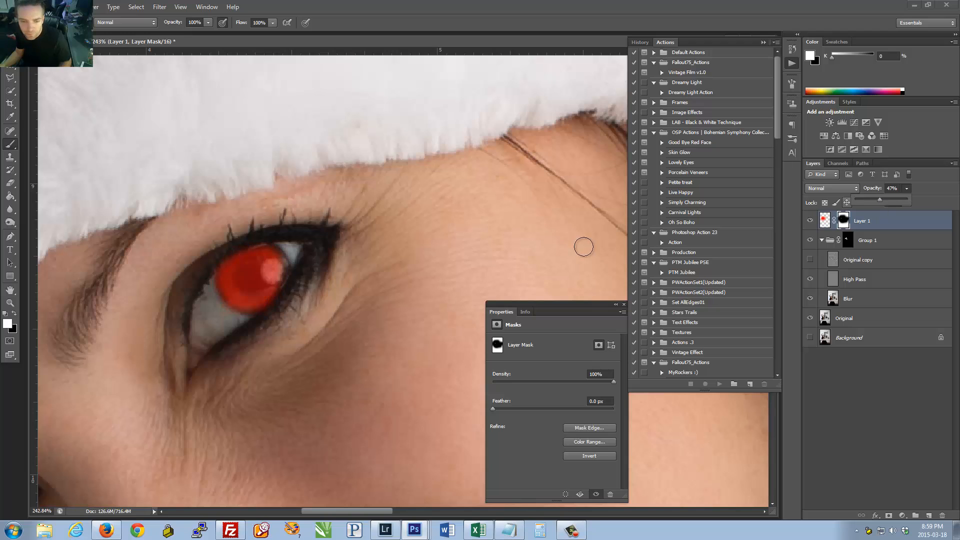
{"action": "left_click_drag", "start_coordinate": [231, 264], "coordinate": [175, 349]}
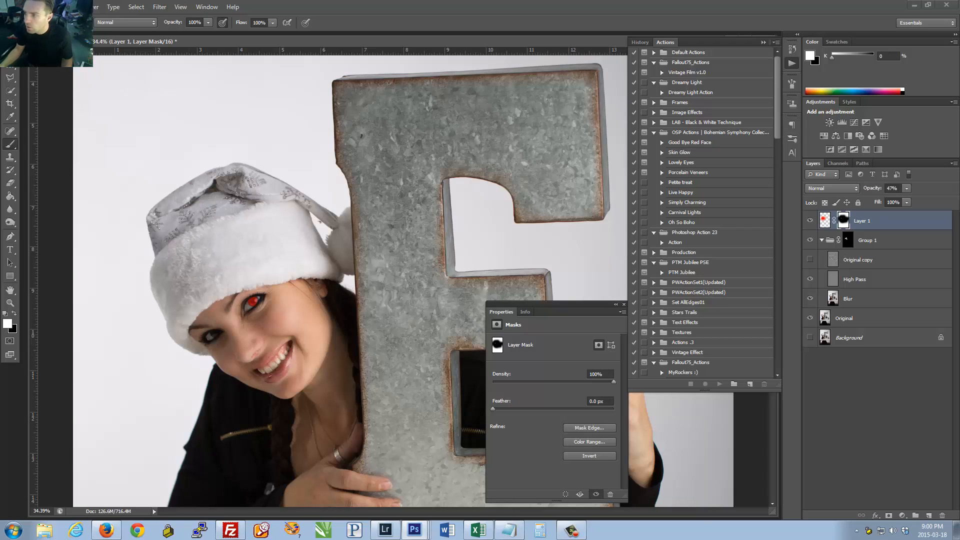
Step: Quit Photoshop without saving the changes to either open document
{"action": "left_click", "coordinate": [946, 4]}
{"action": "left_click", "coordinate": [503, 199]}
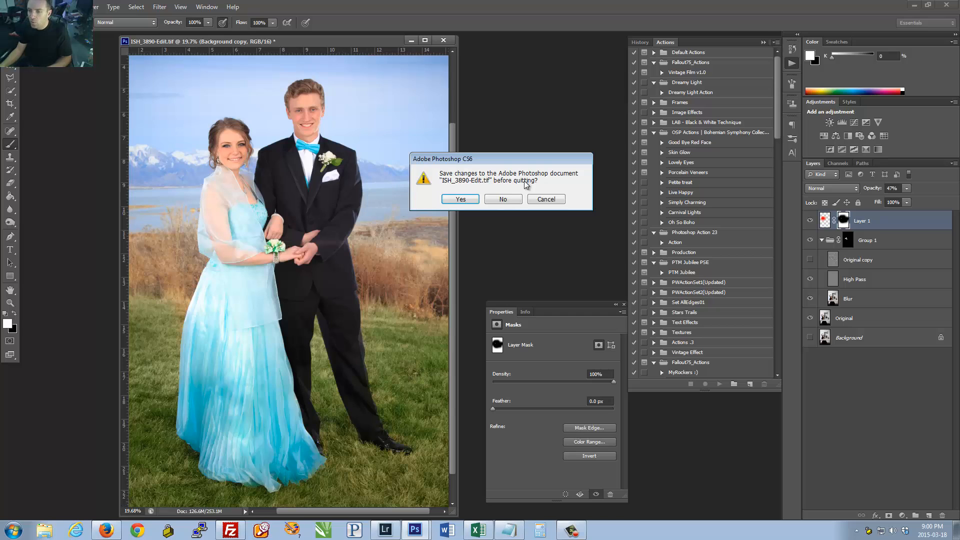
{"action": "left_click", "coordinate": [503, 199]}
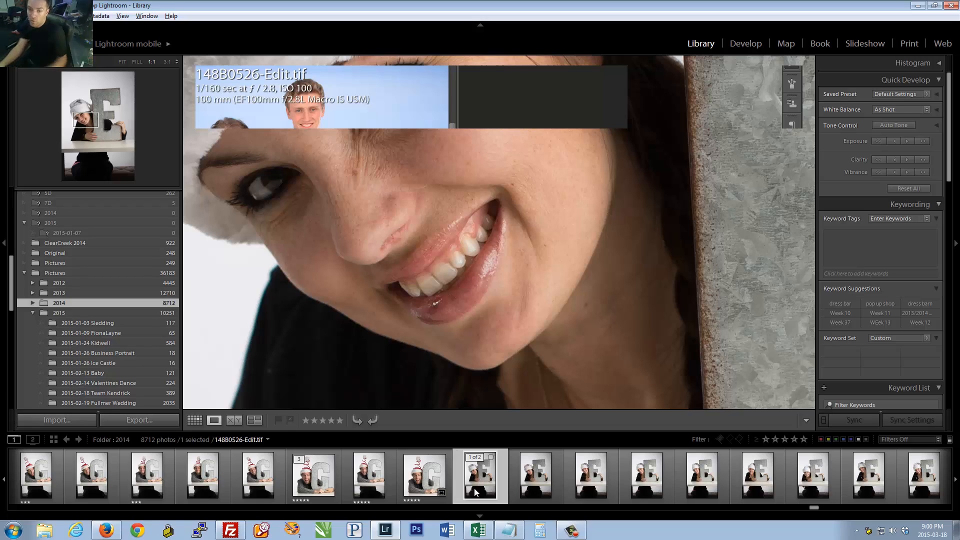
Step: Switch to Lightroom, show the 2013 folder as a thumbnail grid, and look through its photos
{"action": "double_click", "coordinate": [374, 5]}
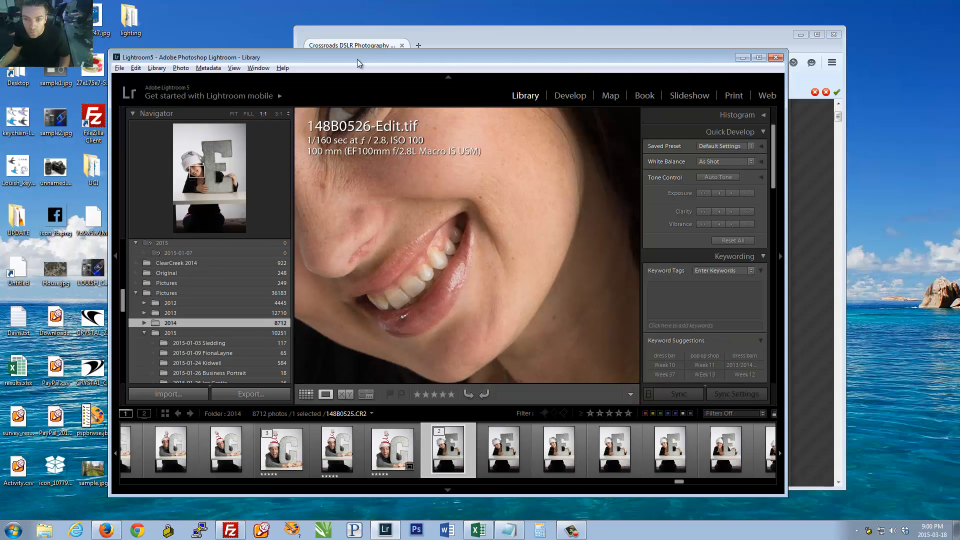
{"action": "left_click_drag", "start_coordinate": [358, 59], "coordinate": [351, 1]}
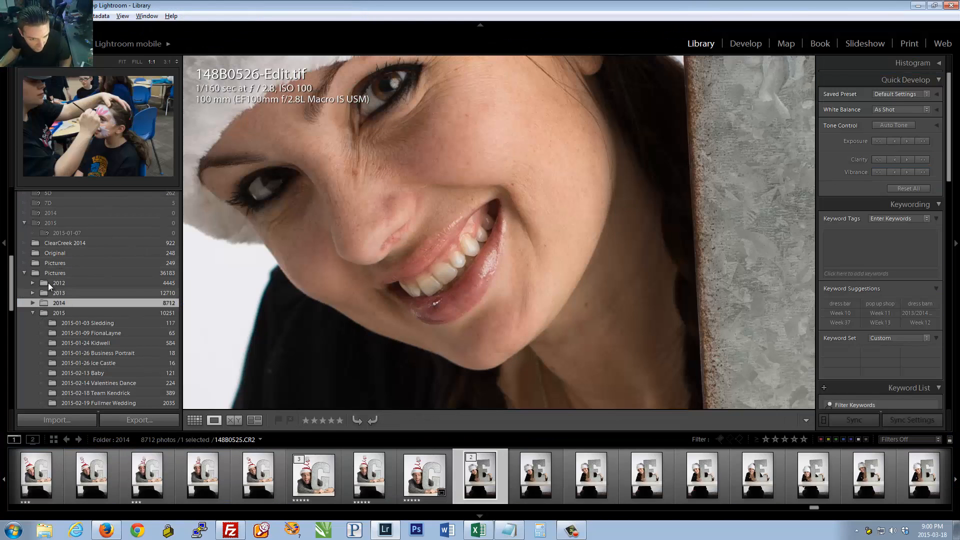
{"action": "left_click", "coordinate": [58, 293]}
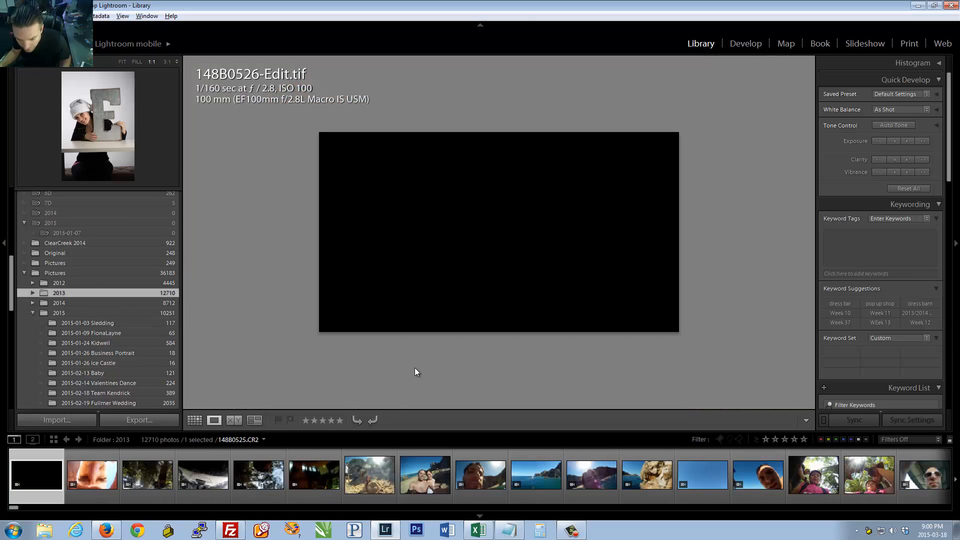
{"action": "left_click", "coordinate": [191, 423]}
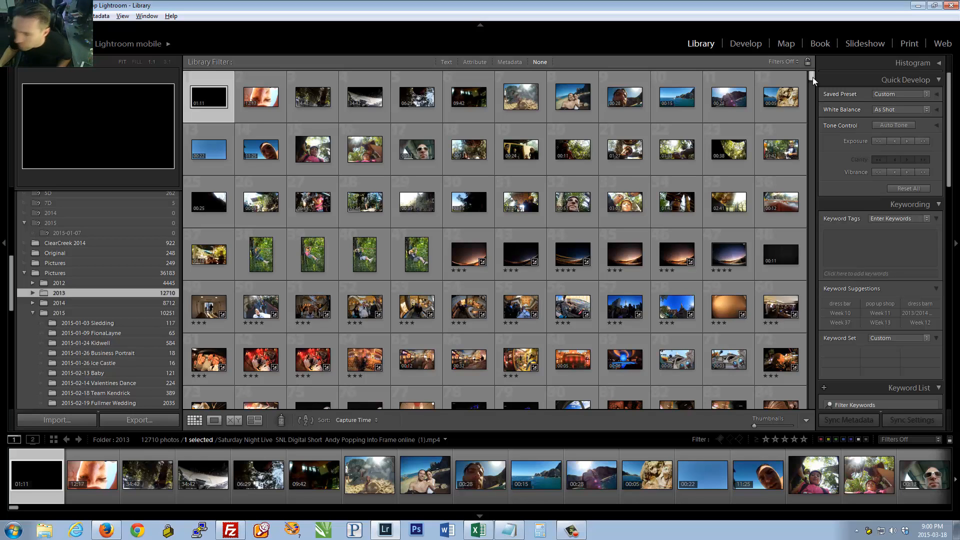
{"action": "left_click_drag", "start_coordinate": [813, 77], "coordinate": [812, 163]}
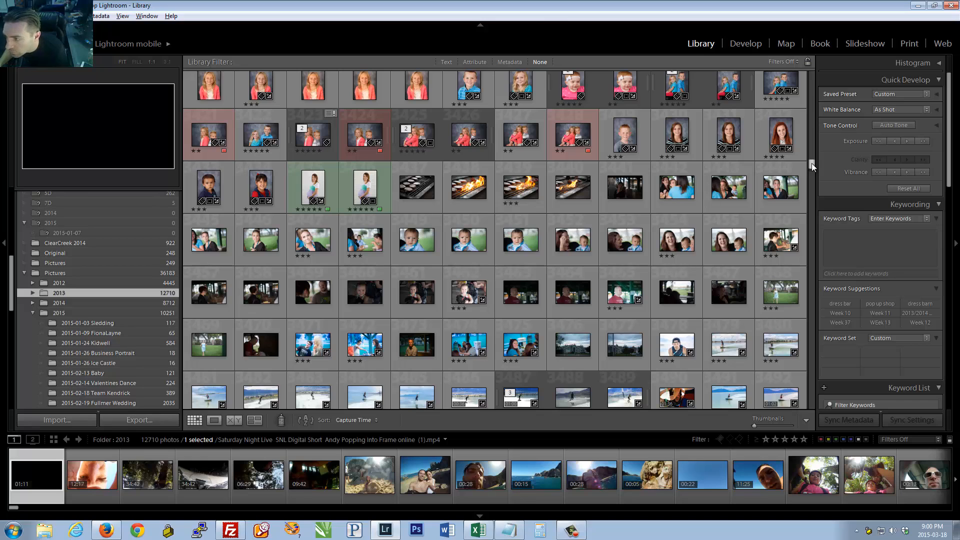
{"action": "left_click_drag", "start_coordinate": [812, 163], "coordinate": [812, 170]}
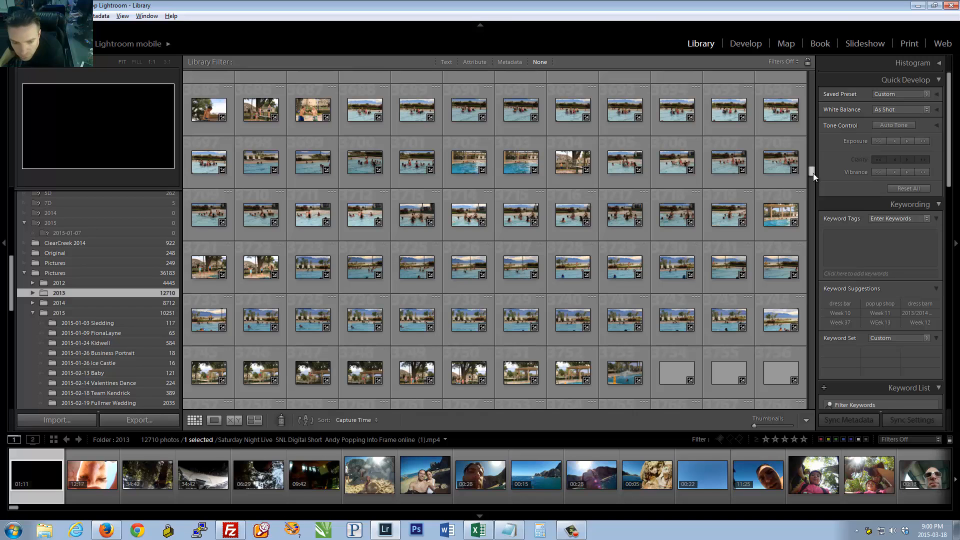
{"action": "left_click_drag", "start_coordinate": [813, 173], "coordinate": [811, 328]}
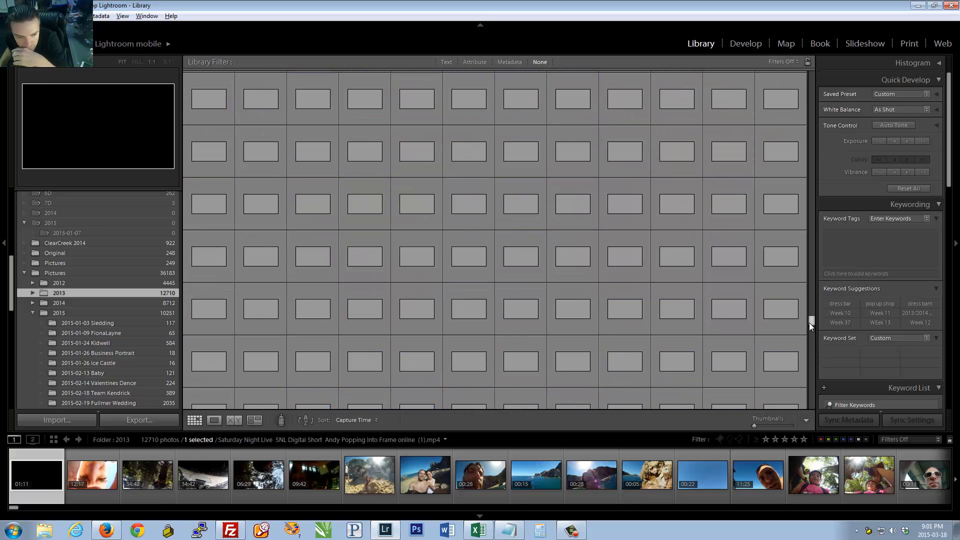
Step: Expand the 2013 folder, open the 2013-06-25 ZIONS subfolder, and browse its photos down to the group shots
{"action": "left_click", "coordinate": [32, 293]}
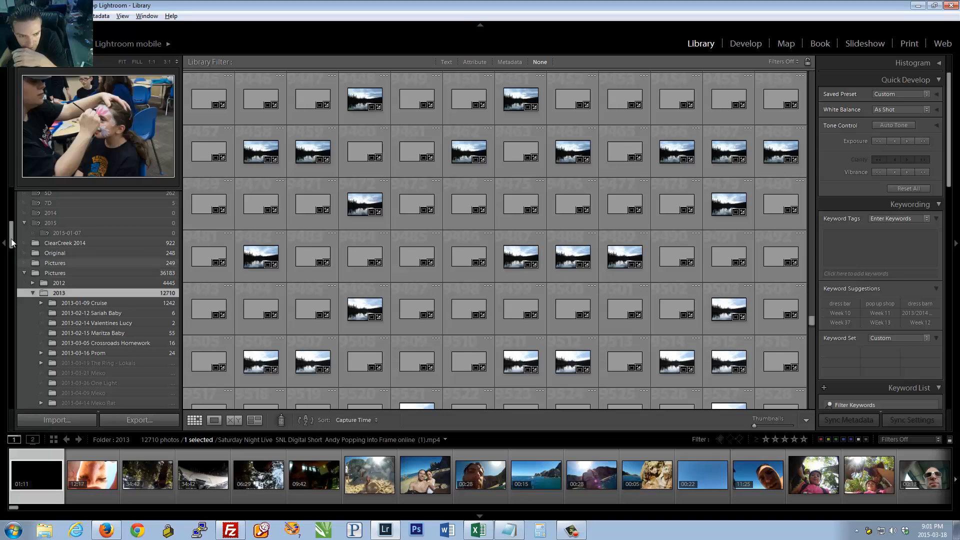
{"action": "left_click_drag", "start_coordinate": [11, 232], "coordinate": [14, 283]}
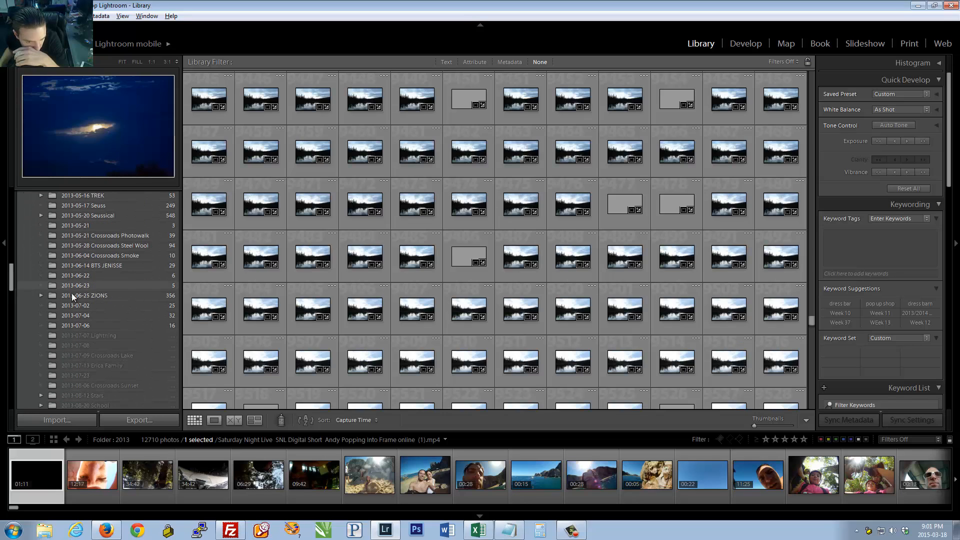
{"action": "left_click", "coordinate": [73, 295]}
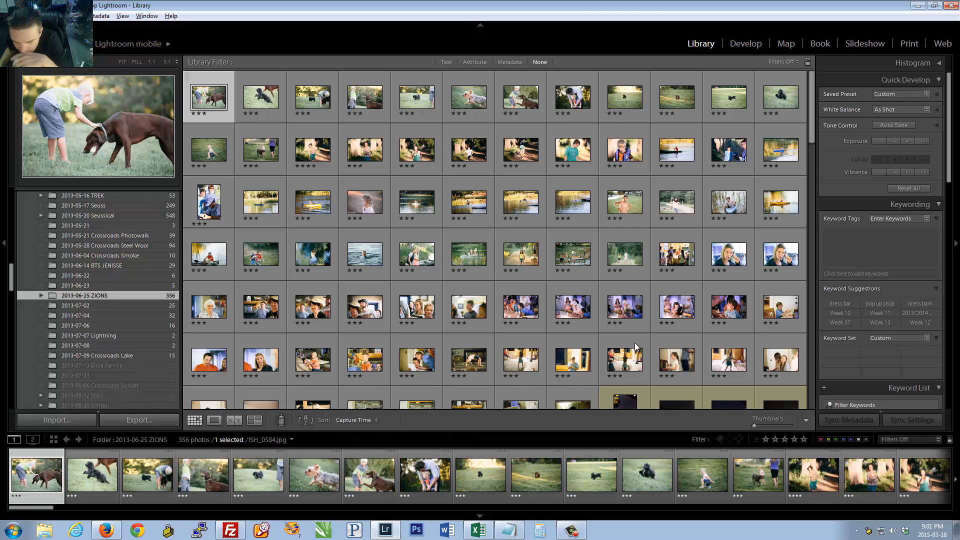
{"action": "left_click", "coordinate": [813, 156]}
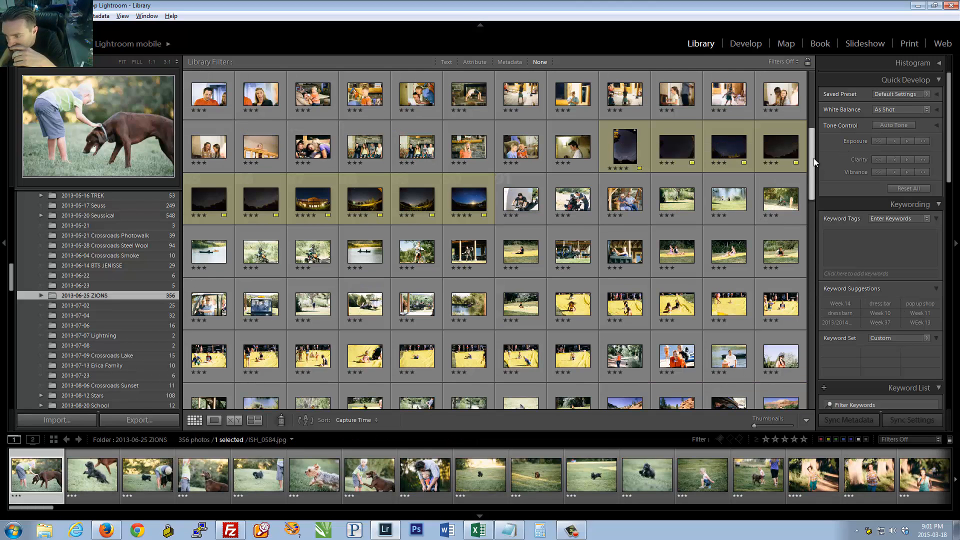
{"action": "left_click_drag", "start_coordinate": [814, 159], "coordinate": [811, 356]}
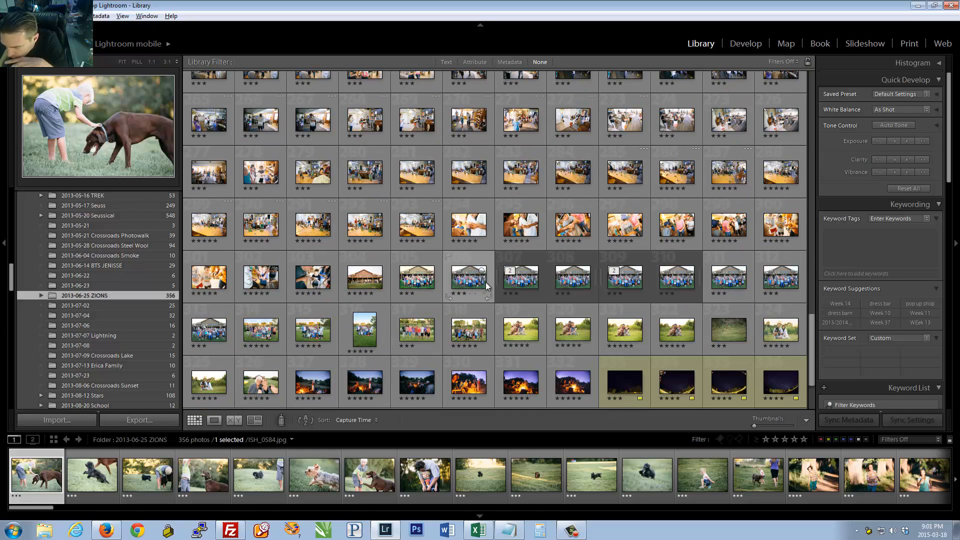
Step: Open the group photo ISH_2127-Edit-Edit.tif in Loupe view and fit the whole image on screen
{"action": "left_click", "coordinate": [540, 284]}
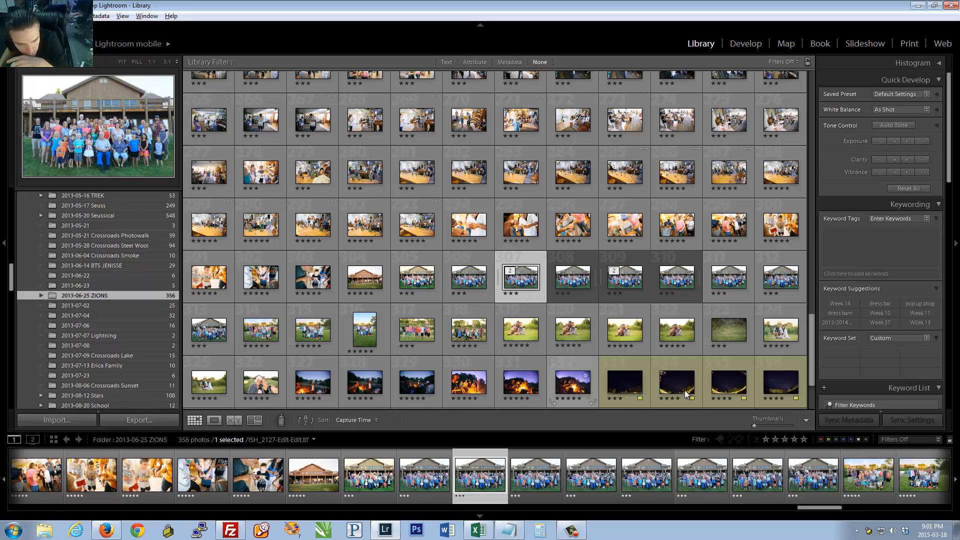
{"action": "key", "text": "z"}
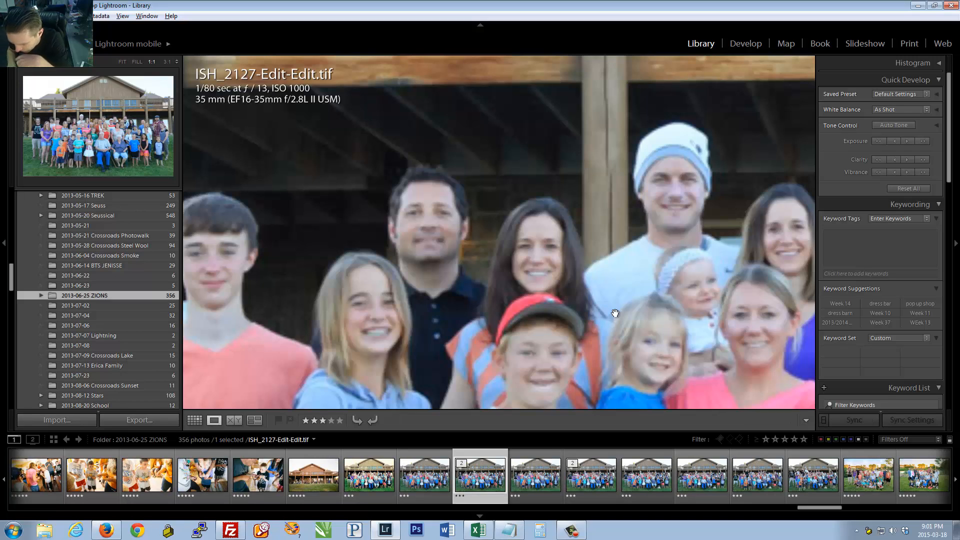
{"action": "left_click", "coordinate": [615, 314]}
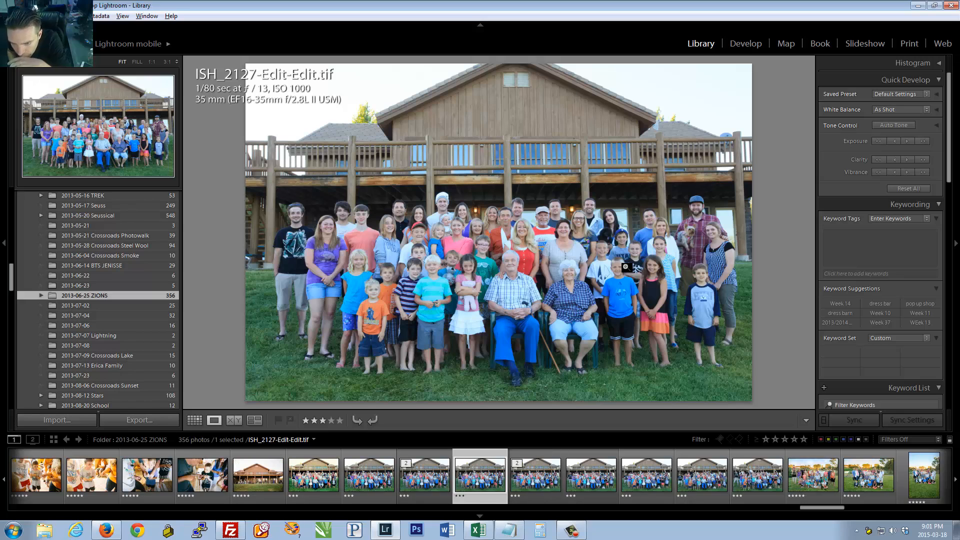
Step: Look through the group shots that follow, up to ISH_2147.jpg, and return to the ISH_2131 versions
{"action": "key", "text": "Right"}
{"action": "key", "text": "Right"}
{"action": "key", "text": "Right"}
{"action": "key", "text": "Right"}
{"action": "key", "text": "Right"}
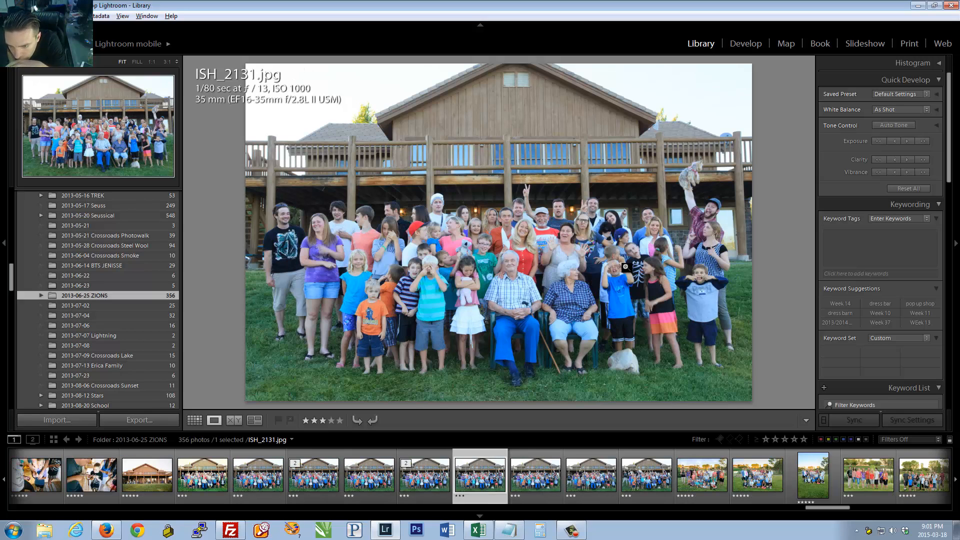
{"action": "key", "text": "Right"}
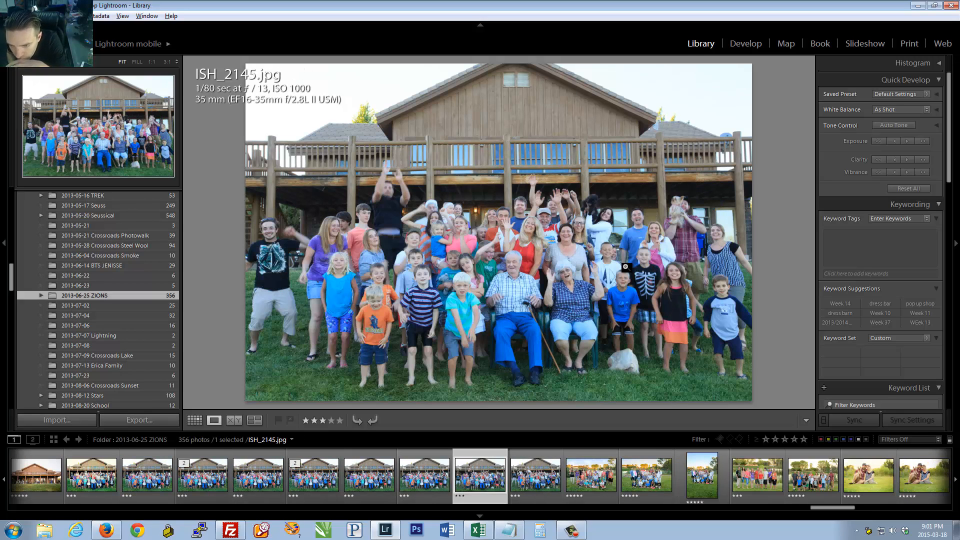
{"action": "key", "text": "Left"}
{"action": "key", "text": "Left"}
{"action": "key", "text": "Left"}
{"action": "key", "text": "Left"}
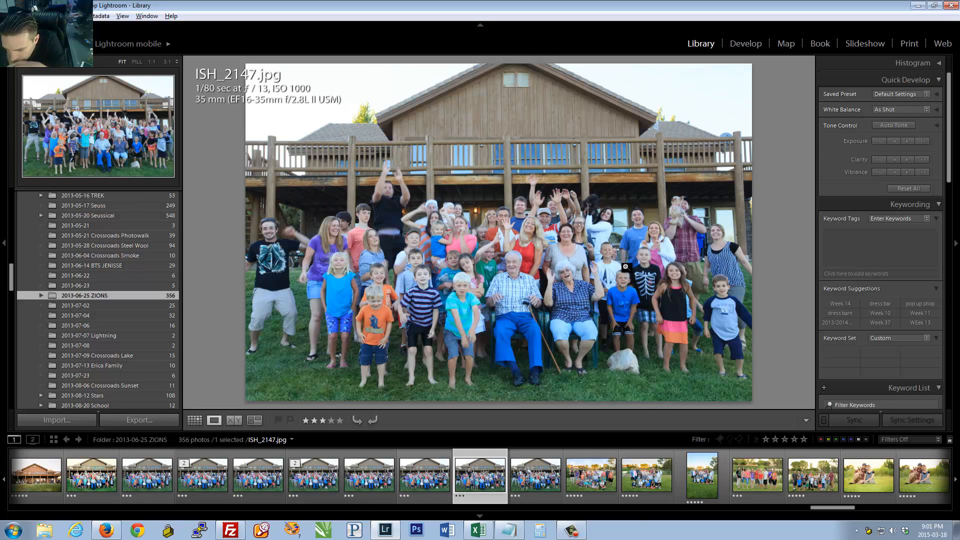
{"action": "key", "text": "Right"}
{"action": "key", "text": "Right"}
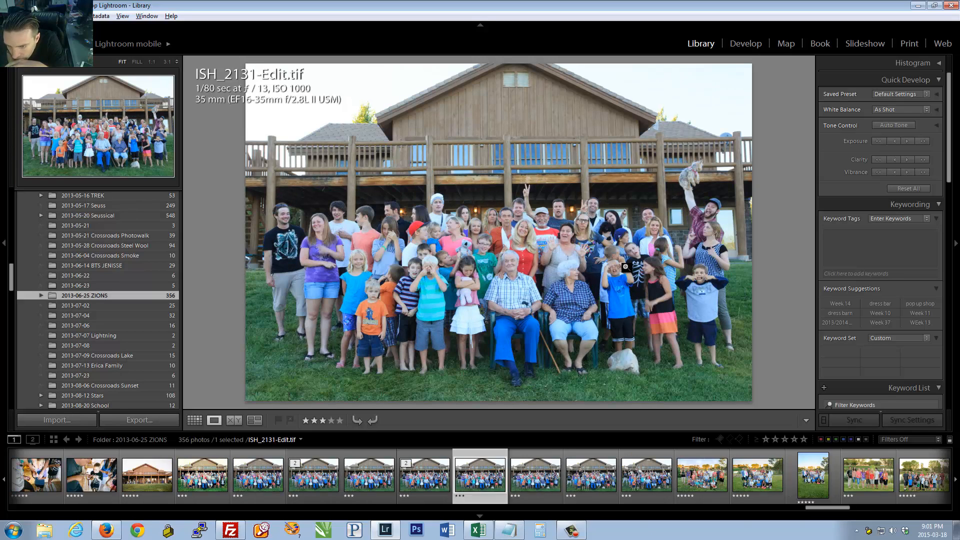
Step: Compare ISH_2131.jpg and ISH_2131-Edit.tif with the neighbouring group shots, including ISH_2133.jpg and ISH_2127-Edit.jpg
{"action": "key", "text": "Left"}
{"action": "key", "text": "Left"}
{"action": "key", "text": "Right"}
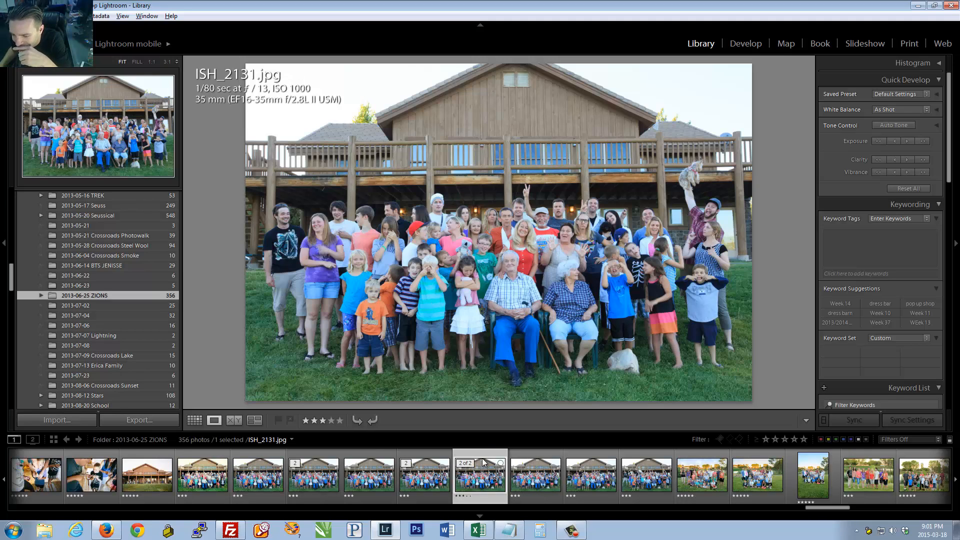
{"action": "key", "text": "Right"}
{"action": "key", "text": "Left"}
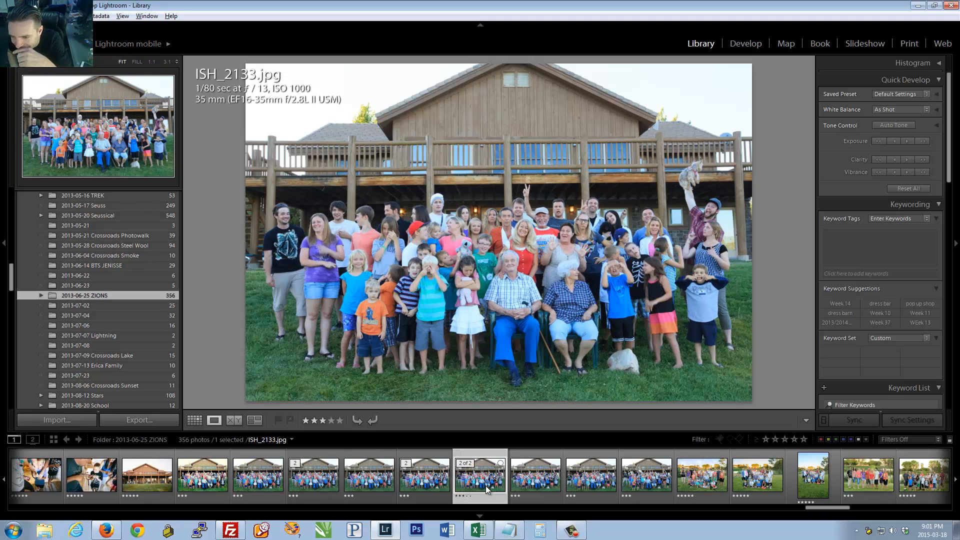
{"action": "key", "text": "Left"}
{"action": "key", "text": "Left"}
{"action": "key", "text": "Left"}
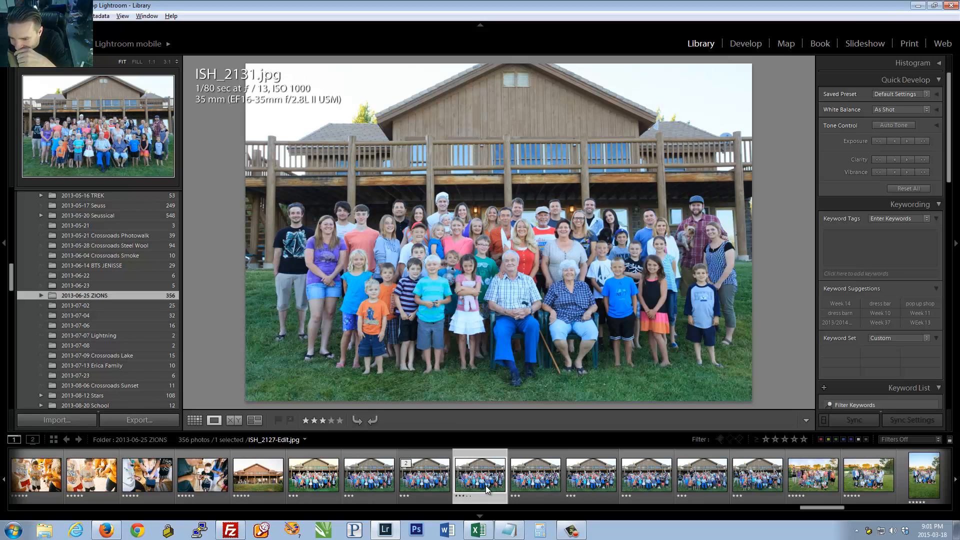
{"action": "key", "text": "Right"}
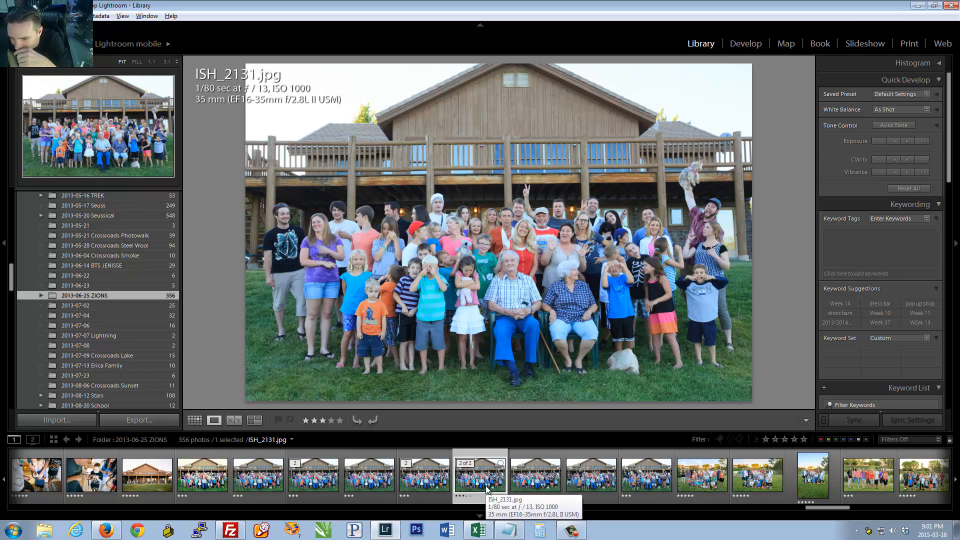
{"action": "key", "text": "Left"}
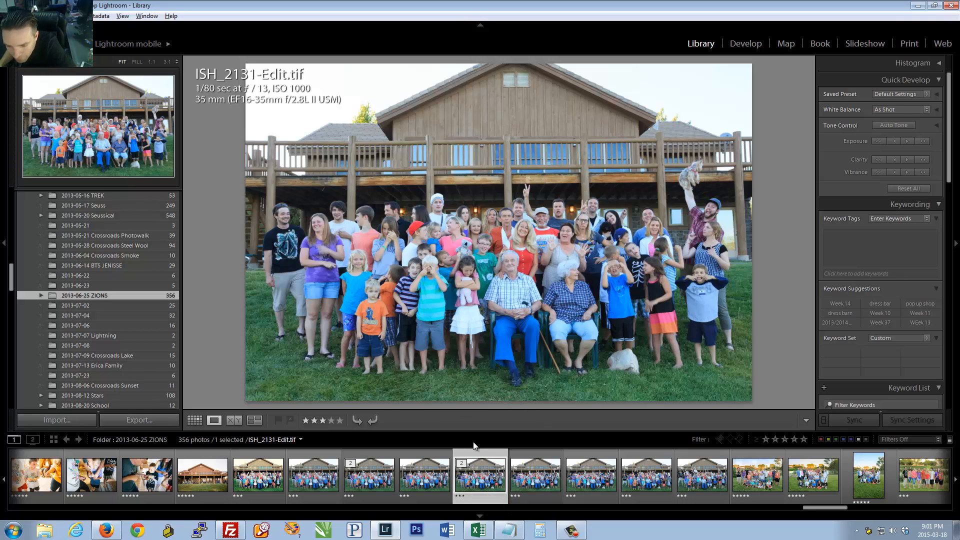
Step: Alternate between the original ISH_2127.jpg and the edited ISH_2127-Edit-Edit.tif to compare the whole group photo
{"action": "key", "text": "Left"}
{"action": "key", "text": "Left"}
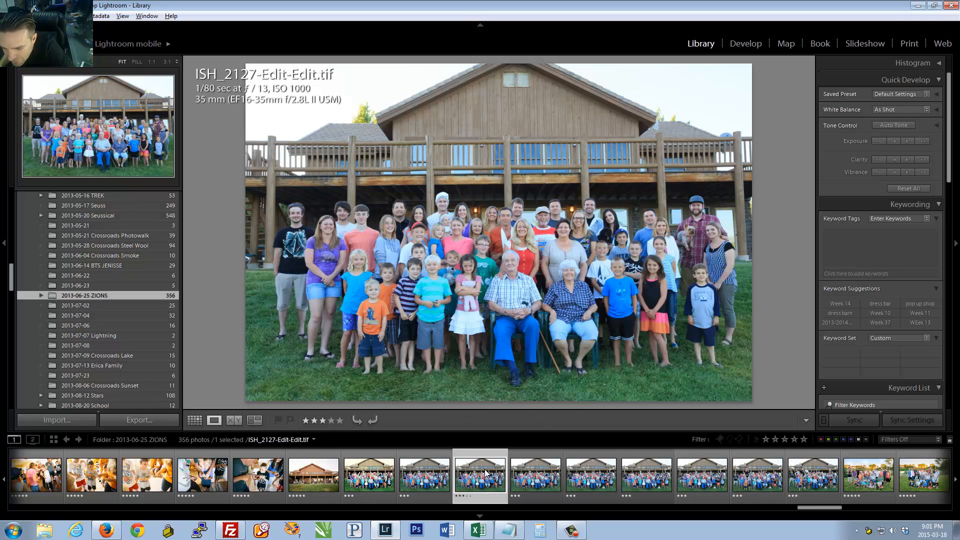
{"action": "key", "text": "Left"}
{"action": "key", "text": "Right"}
{"action": "key", "text": "Left"}
{"action": "key", "text": "Right"}
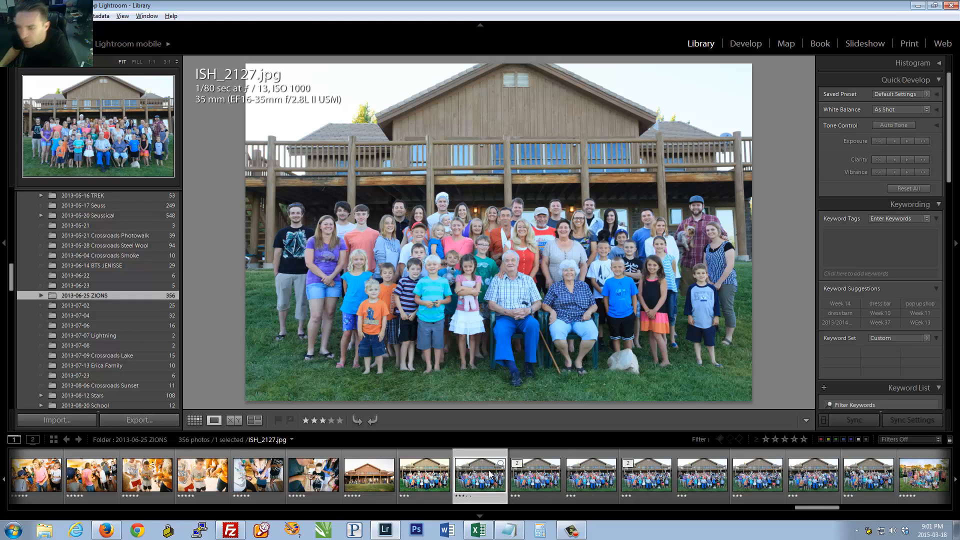
{"action": "key", "text": "Left"}
{"action": "key", "text": "Right"}
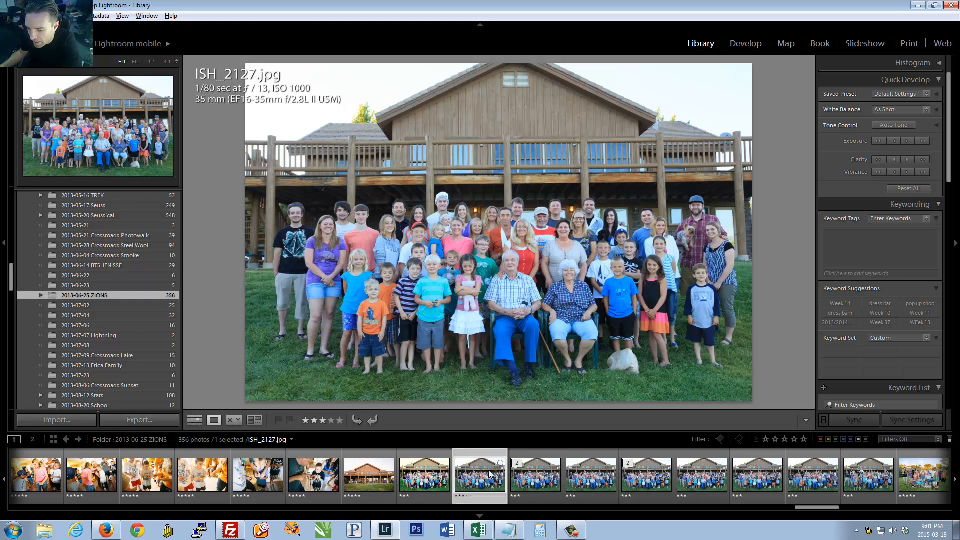
{"action": "key", "text": "Left"}
{"action": "key", "text": "Right"}
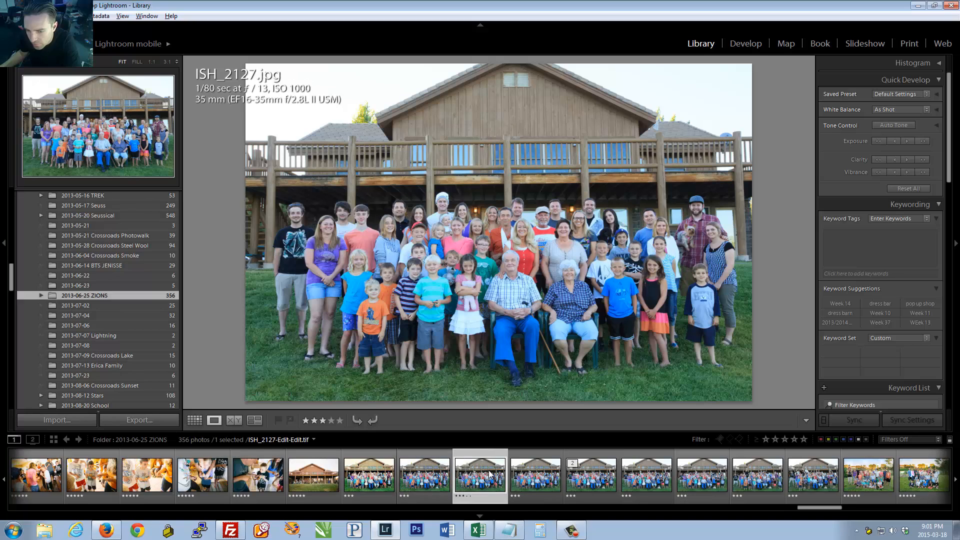
{"action": "key", "text": "Left"}
{"action": "key", "text": "Right"}
{"action": "key", "text": "Left"}
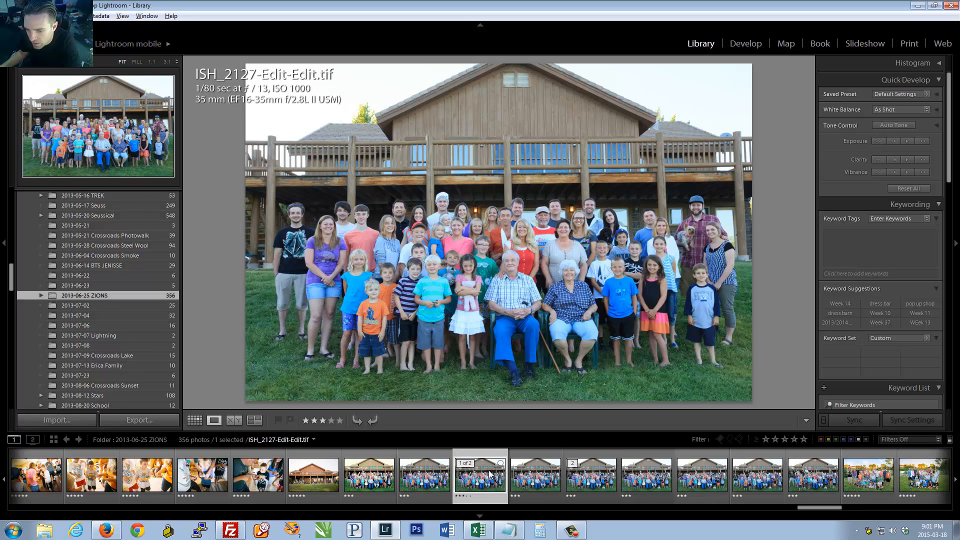
{"action": "key", "text": "Right"}
{"action": "key", "text": "Left"}
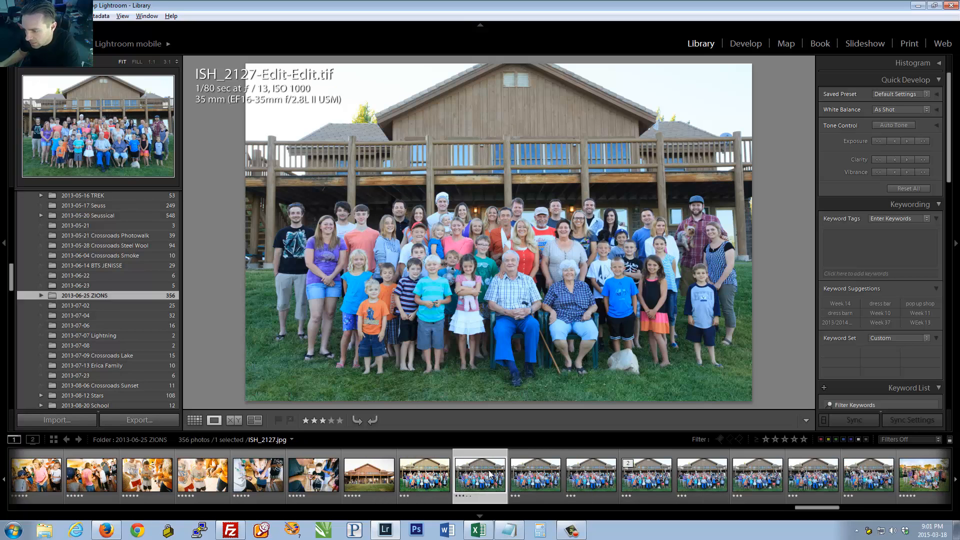
{"action": "key", "text": "Right"}
{"action": "key", "text": "Left"}
Step: Zoom ISH_2127.jpg to 1:1 and examine the faces of the children in the front row
{"action": "left_click_drag", "start_coordinate": [403, 278], "coordinate": [453, 266]}
{"action": "key", "text": "Right"}
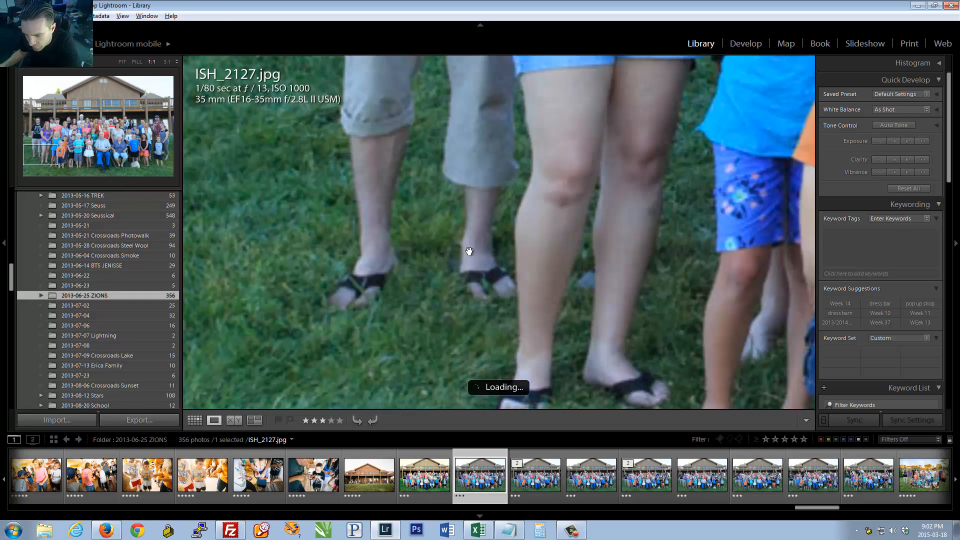
{"action": "left_click_drag", "start_coordinate": [477, 206], "coordinate": [326, 338]}
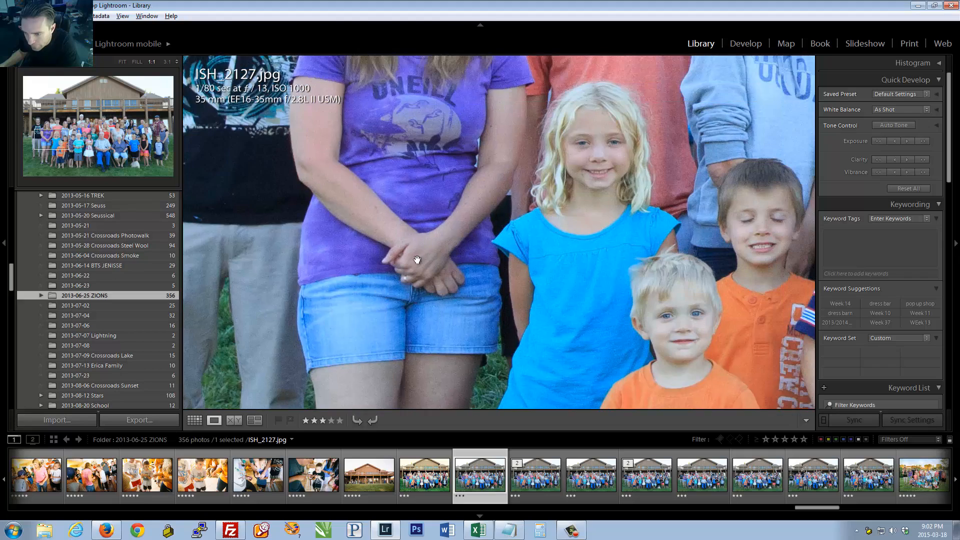
{"action": "left_click_drag", "start_coordinate": [601, 220], "coordinate": [293, 210]}
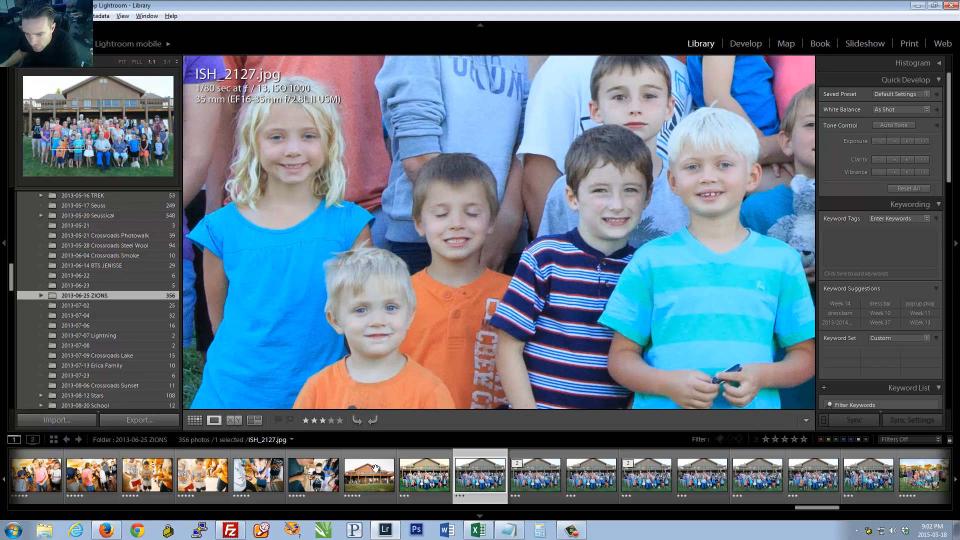
Step: Compare the front-row children's faces at 1:1 between ISH_2127-Edit-Edit.tif and the original ISH_2127.jpg
{"action": "left_click", "coordinate": [530, 480]}
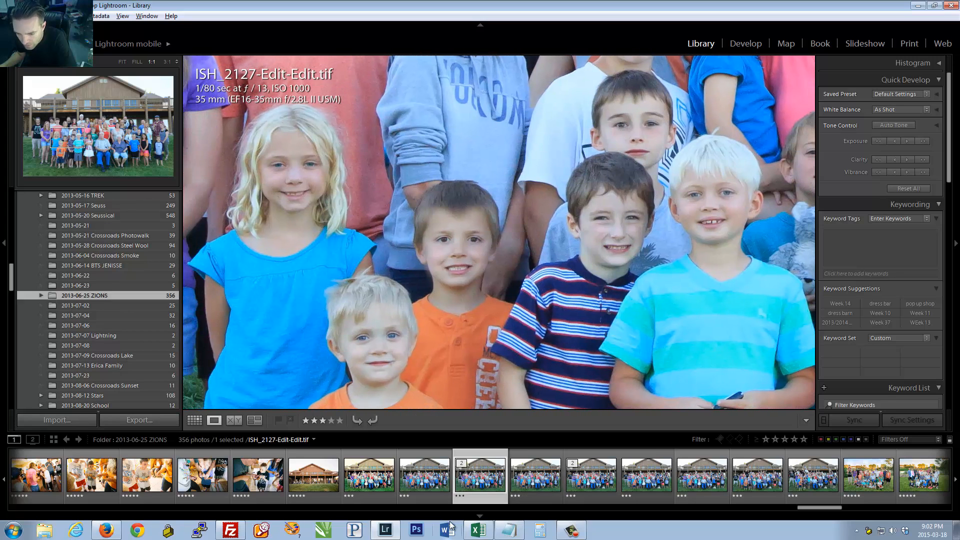
{"action": "key", "text": "Left"}
{"action": "key", "text": "Right"}
{"action": "key", "text": "Left"}
{"action": "key", "text": "Right"}
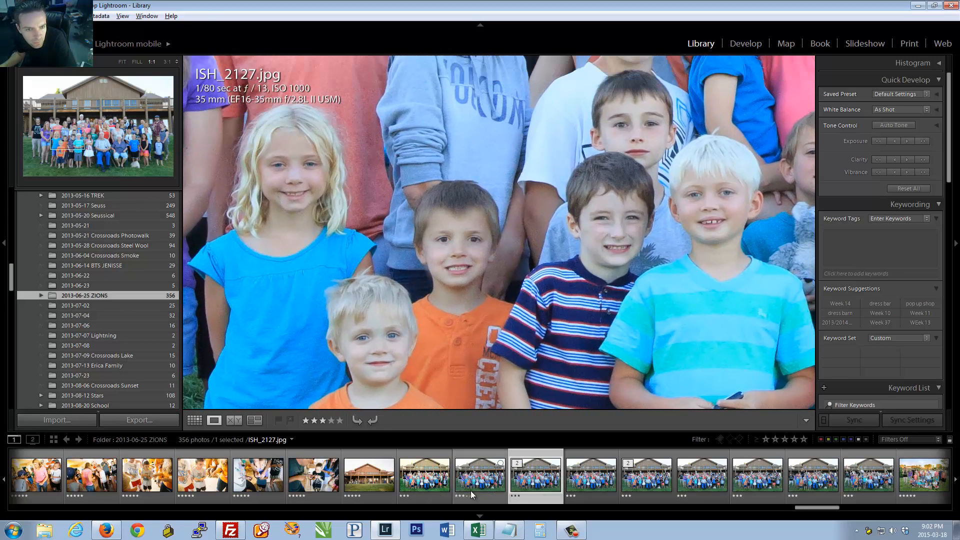
{"action": "key", "text": "Left"}
{"action": "key", "text": "Right"}
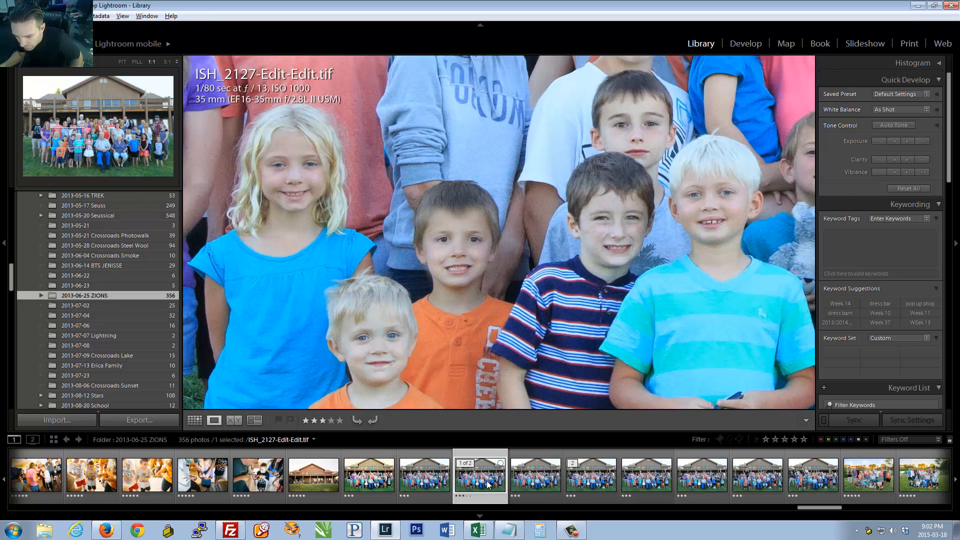
{"action": "key", "text": "Right"}
{"action": "key", "text": "Left"}
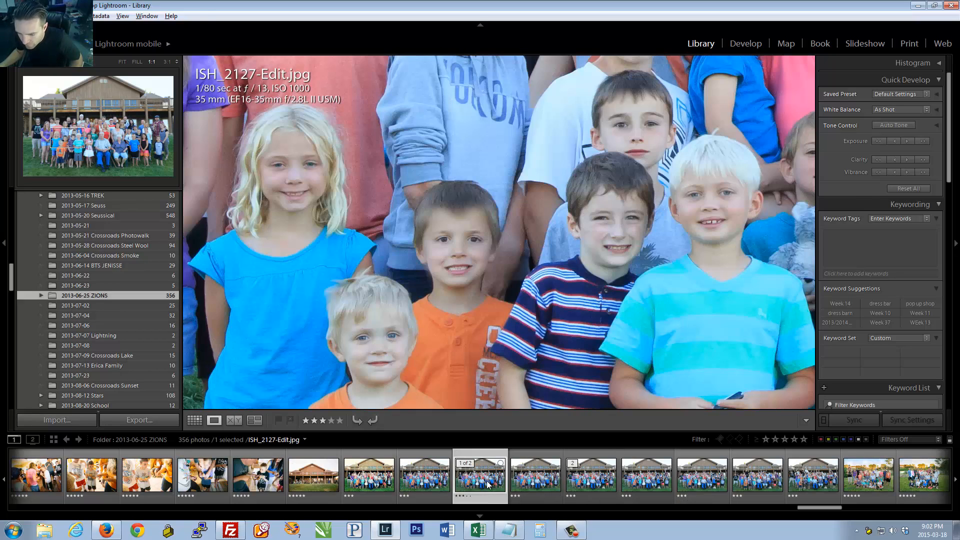
Step: View ISH_2127-Edit-Edit.tif, ISH_2127-Edit.jpg and the original ISH_2127.jpg in turn at 1:1
{"action": "left_click", "coordinate": [587, 476]}
{"action": "left_click", "coordinate": [478, 479]}
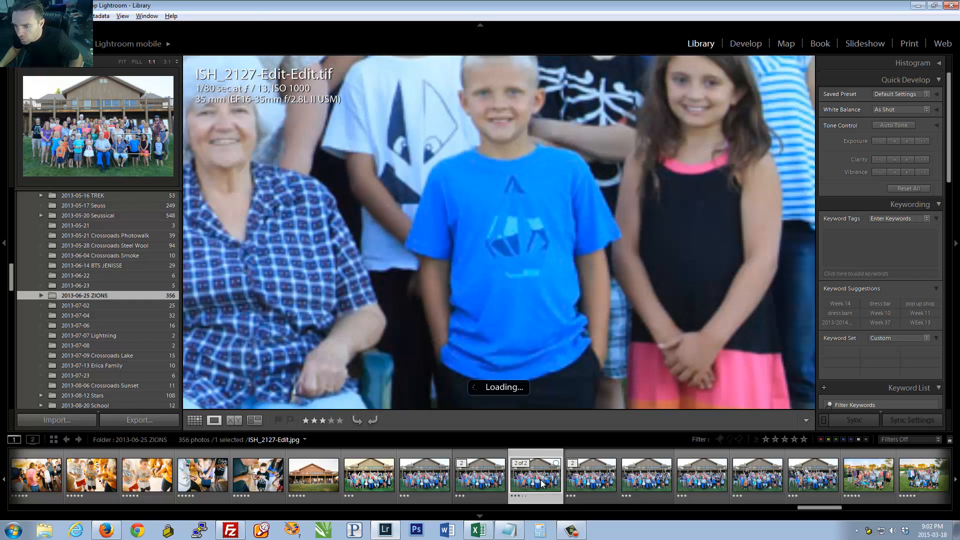
{"action": "left_click", "coordinate": [542, 483]}
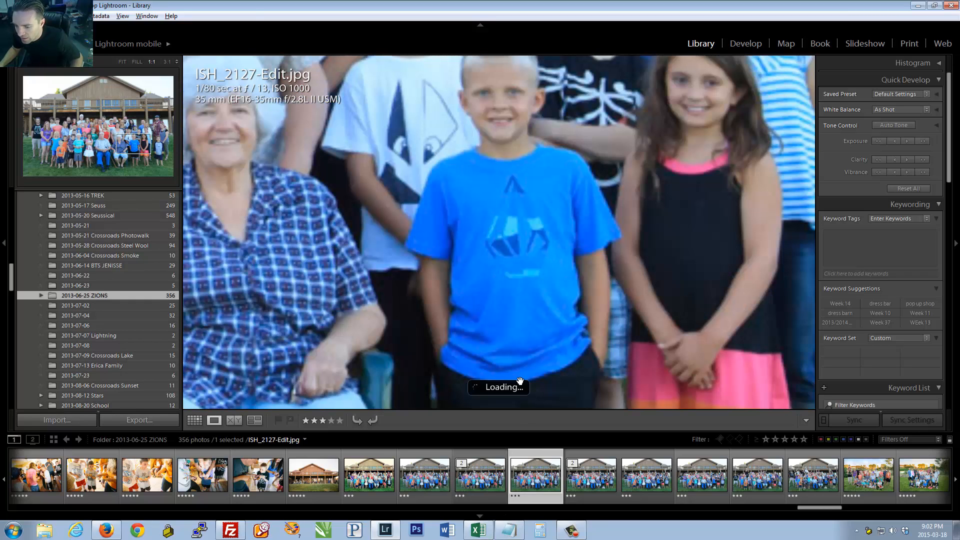
{"action": "left_click", "coordinate": [437, 486]}
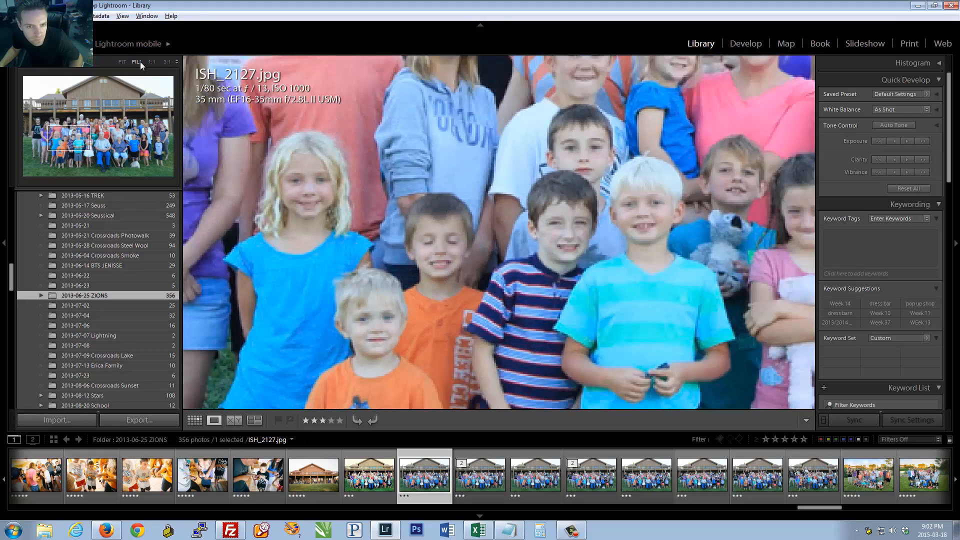
Step: Set the photo view to Fill and check the edited ISH_2127-Edit-Edit.tif against the original
{"action": "left_click", "coordinate": [136, 62]}
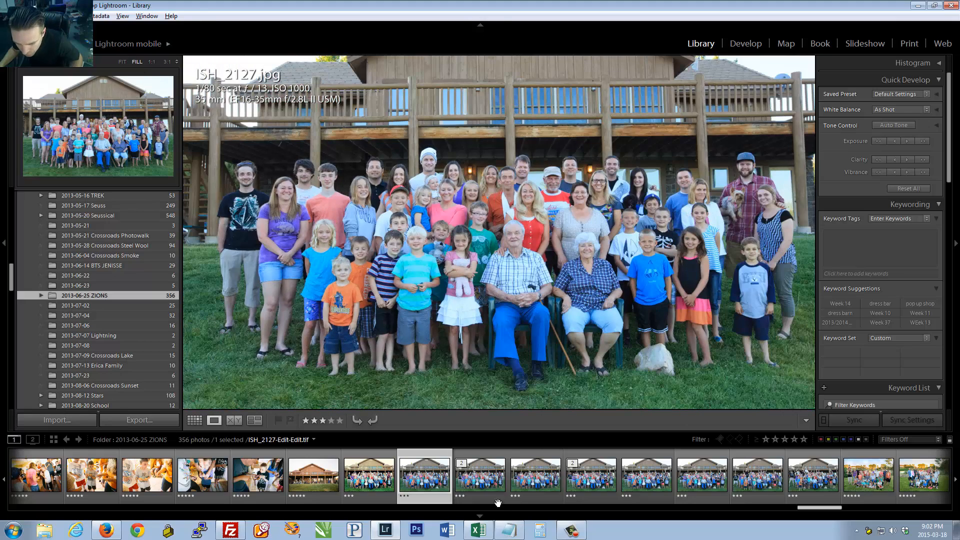
{"action": "left_click", "coordinate": [480, 481]}
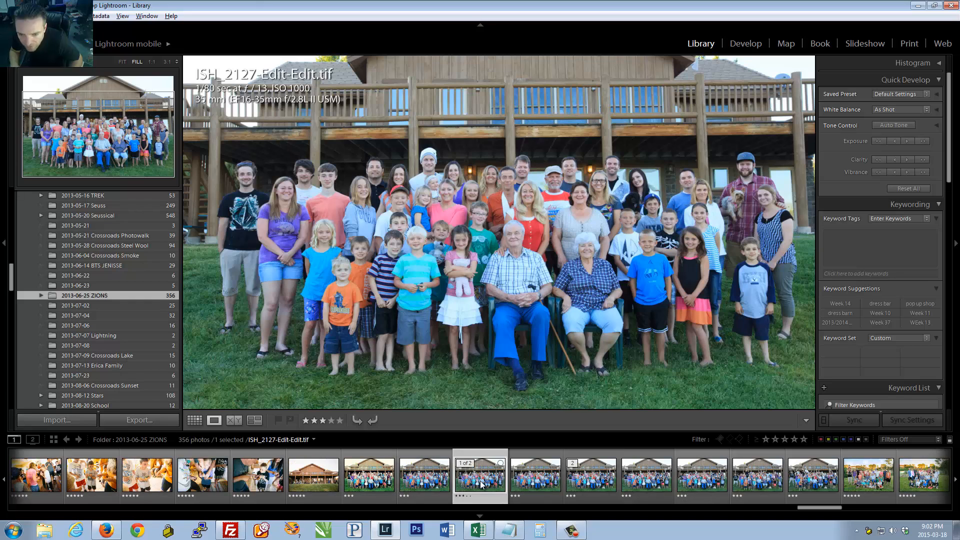
{"action": "key", "text": "Left"}
{"action": "key", "text": "Right"}
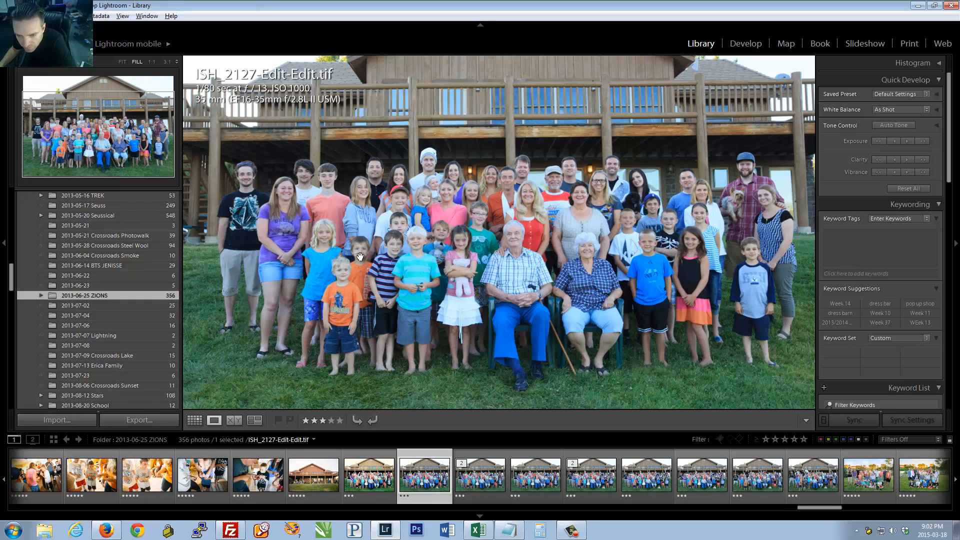
Step: Alternate repeatedly between ISH_2127.jpg and ISH_2127-Edit-Edit.tif in Fill view, examining the group's faces and the grass in front
{"action": "key", "text": "Left"}
{"action": "key", "text": "Right"}
{"action": "key", "text": "Right"}
{"action": "key", "text": "Left"}
{"action": "key", "text": "Right"}
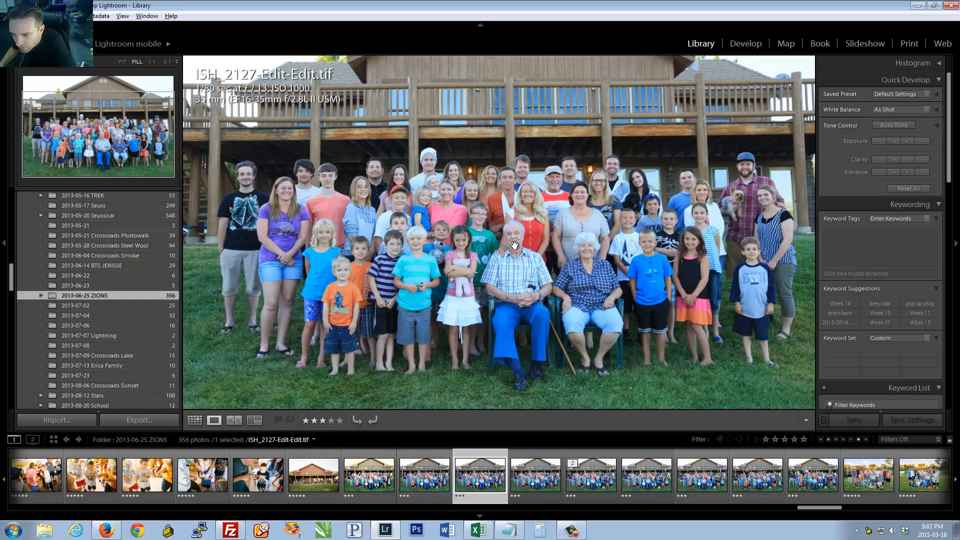
{"action": "key", "text": "Left"}
{"action": "key", "text": "Right"}
{"action": "key", "text": "Left"}
{"action": "key", "text": "Right"}
{"action": "key", "text": "Left"}
{"action": "key", "text": "Right"}
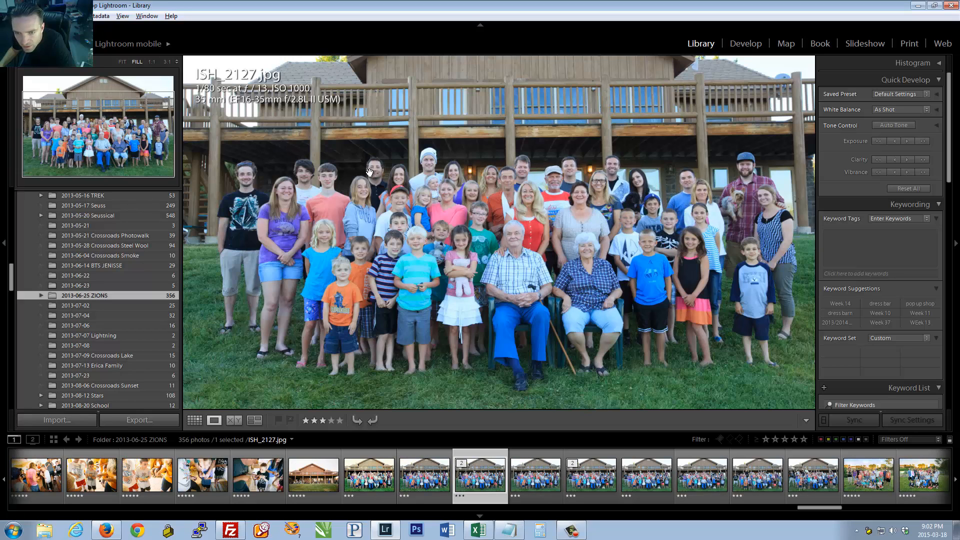
{"action": "key", "text": "Left"}
{"action": "key", "text": "Right"}
{"action": "key", "text": "Left"}
{"action": "key", "text": "Right"}
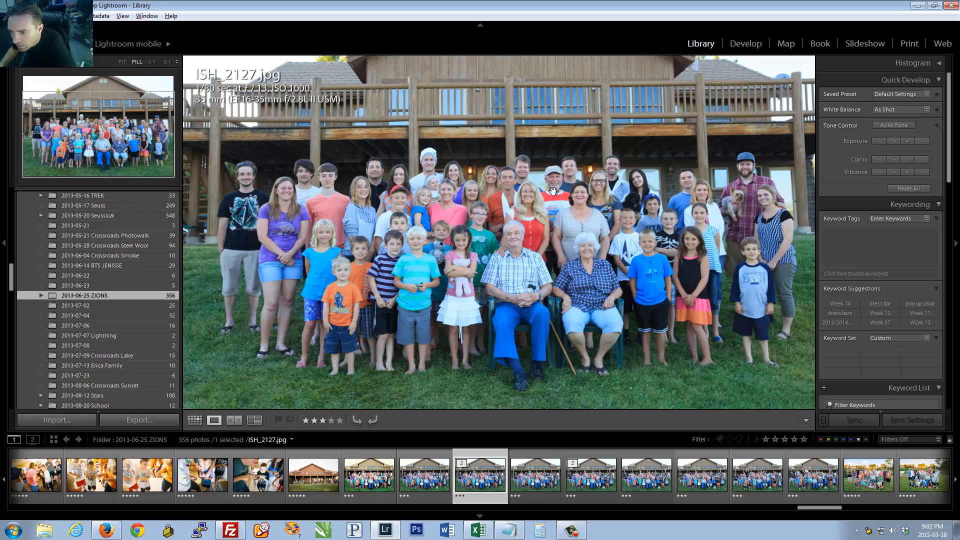
{"action": "key", "text": "Left"}
{"action": "key", "text": "Right"}
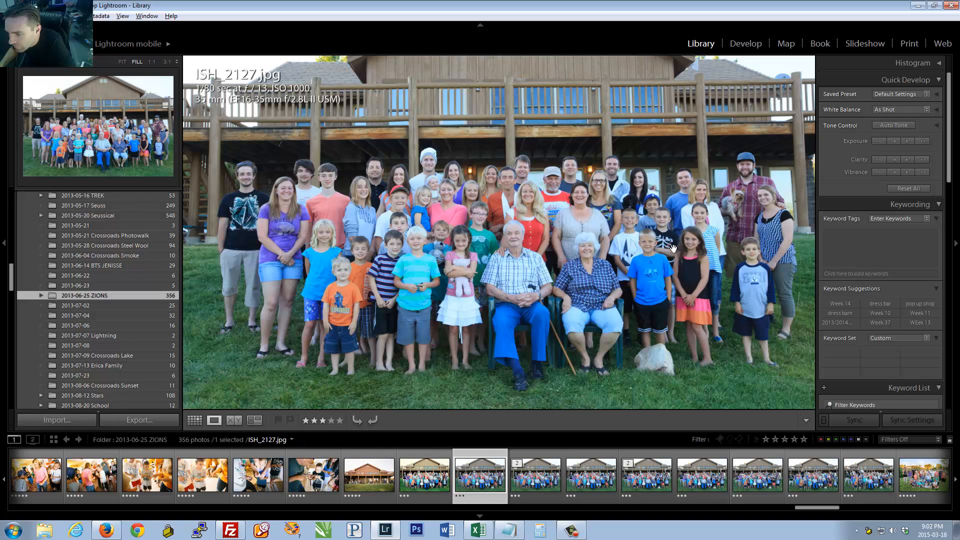
Step: Compare the white dog's spot in the front grass between the original ISH_2127.jpg and the composited ISH_2127-Edit-Edit.tif
{"action": "key", "text": "Left"}
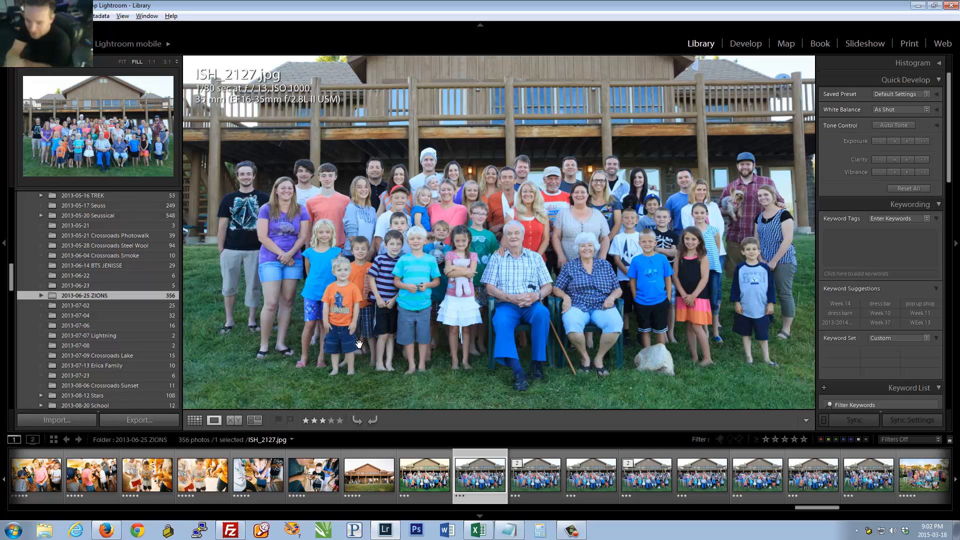
{"action": "key", "text": "Right"}
{"action": "key", "text": "Left"}
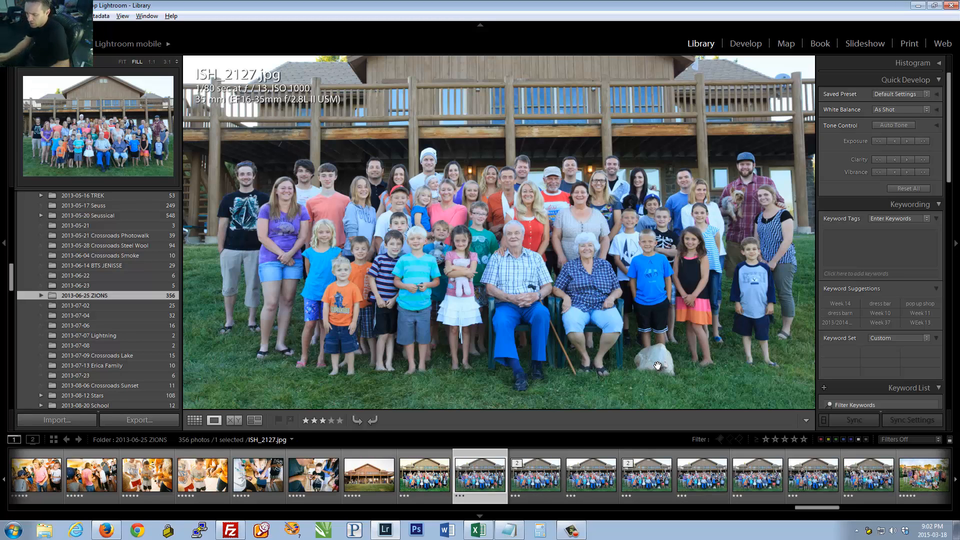
{"action": "key", "text": "Left"}
{"action": "key", "text": "Right"}
{"action": "key", "text": "Right"}
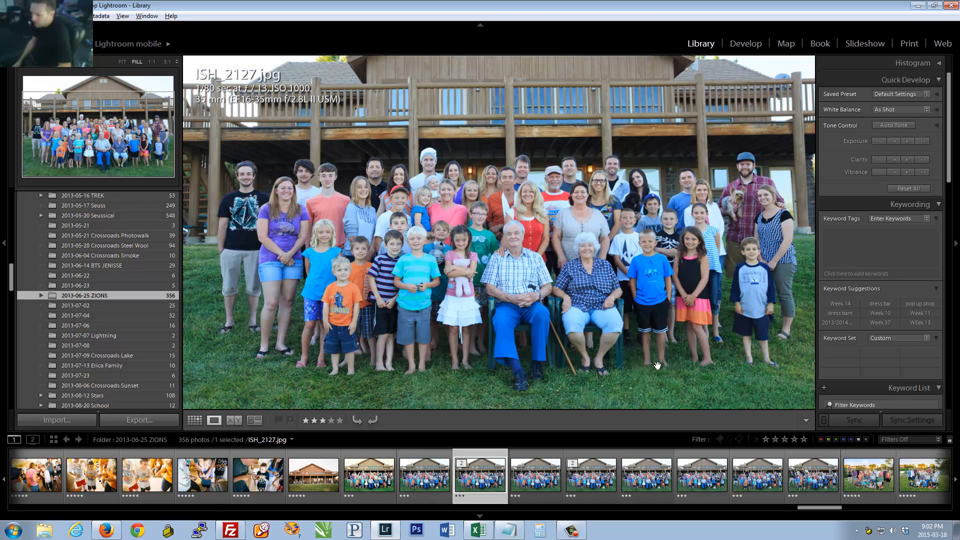
{"action": "key", "text": "Right"}
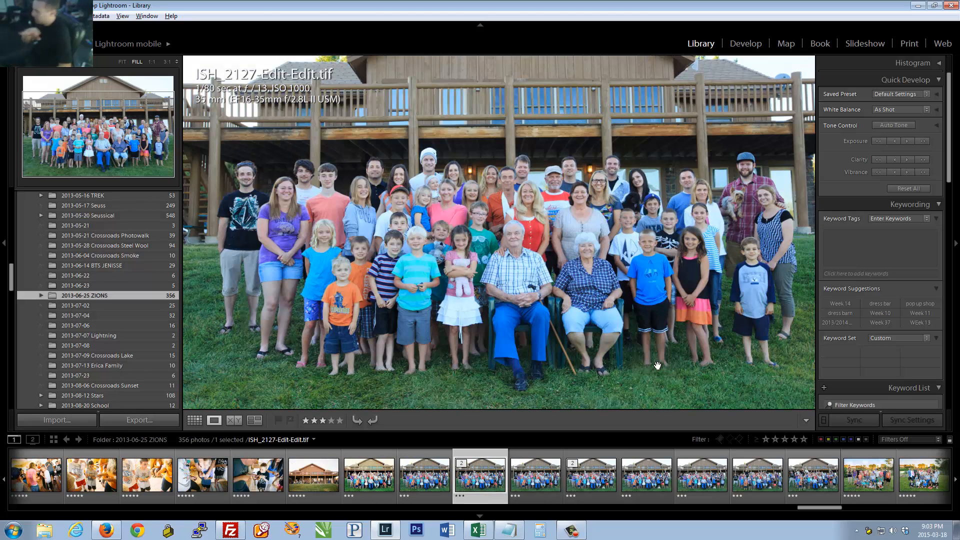
{"action": "key", "text": "Left"}
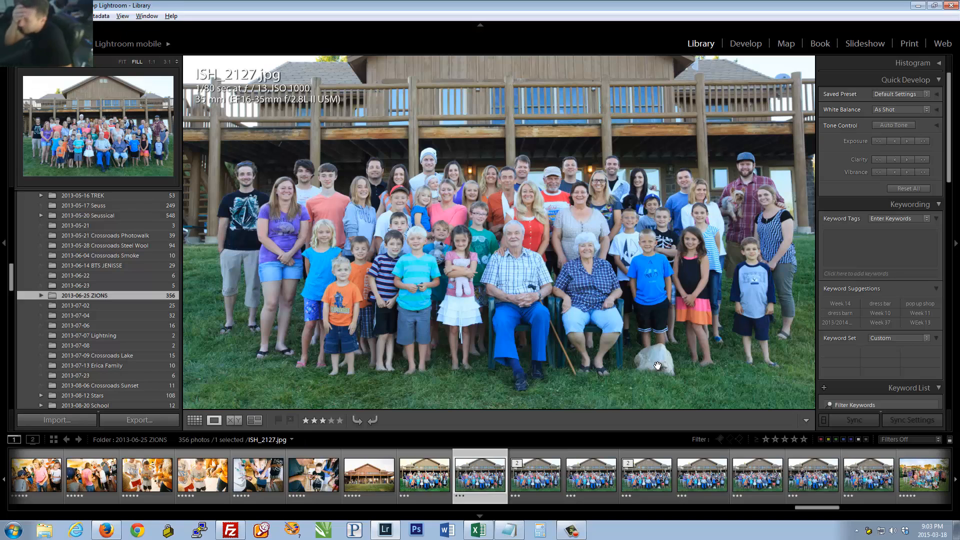
{"action": "key", "text": "Right"}
{"action": "key", "text": "Left"}
{"action": "key", "text": "Right"}
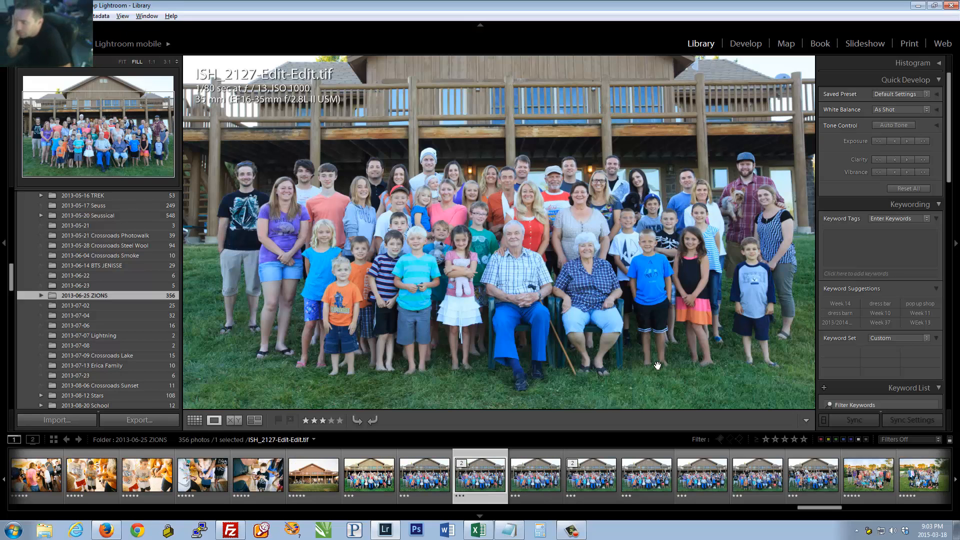
Step: Browse forward through the later group shots from ISH_2127-Edit.jpg past ISH_2131.jpg and ISH_2145.jpg to ISH_2179-Edit.jpg
{"action": "key", "text": "Right"}
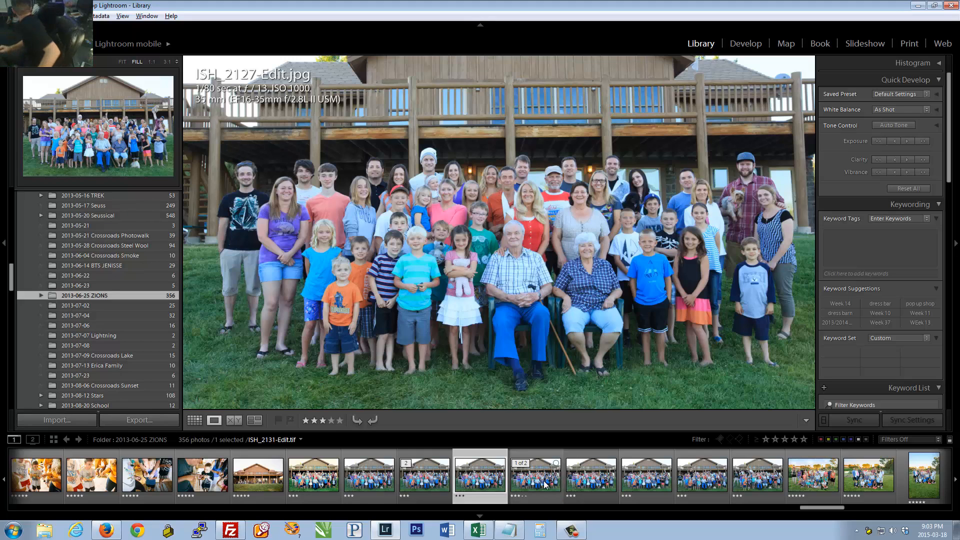
{"action": "key", "text": "Right"}
{"action": "key", "text": "Right"}
{"action": "key", "text": "Right"}
{"action": "key", "text": "Right"}
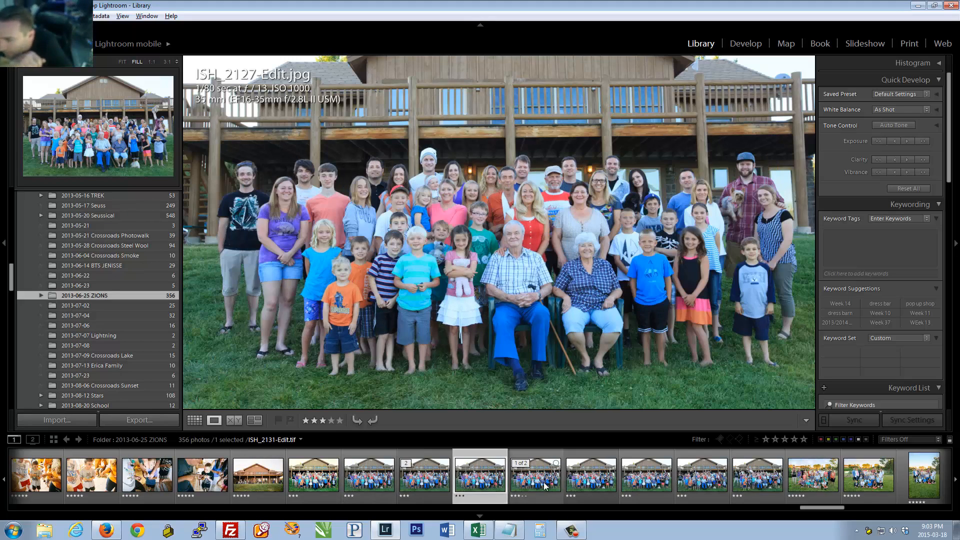
{"action": "key", "text": "Right"}
{"action": "key", "text": "Right"}
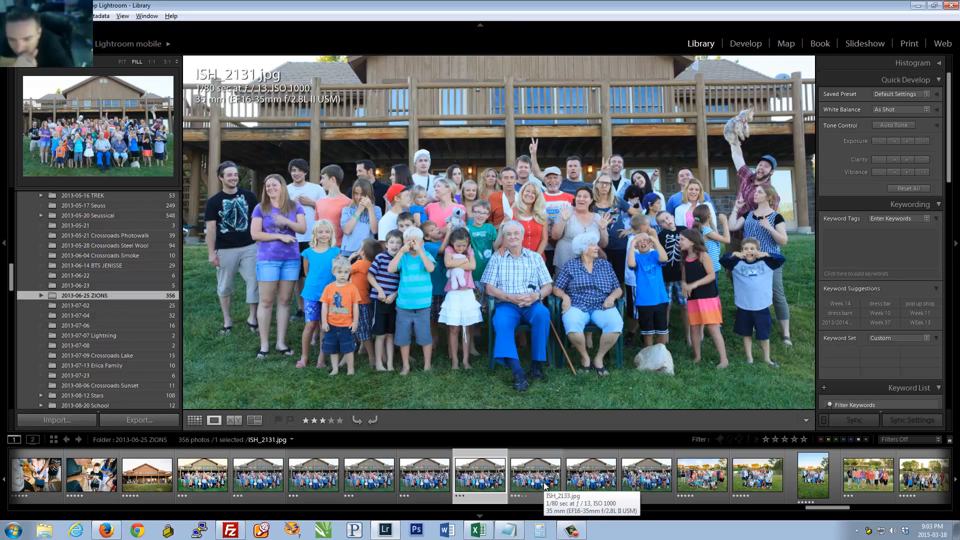
{"action": "key", "text": "Right"}
{"action": "key", "text": "Right"}
{"action": "key", "text": "Right"}
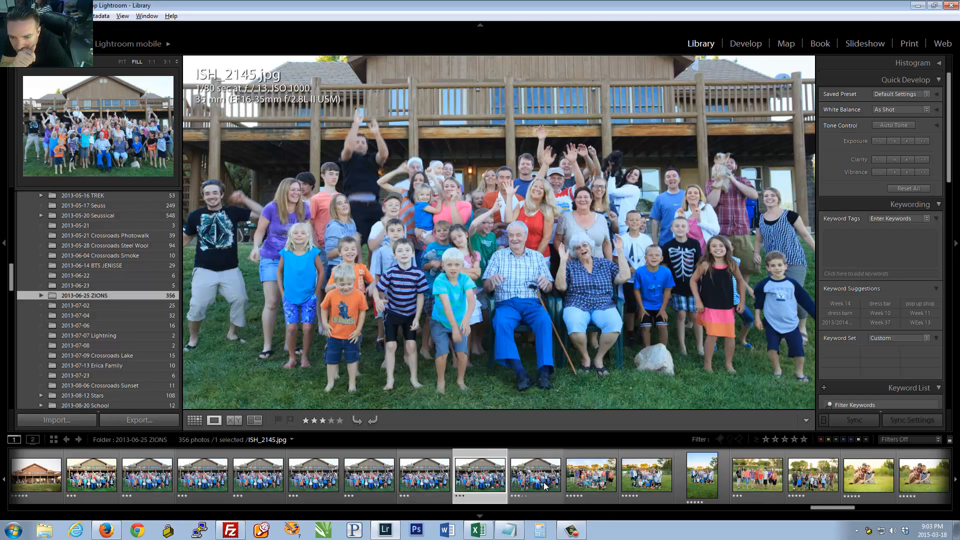
{"action": "key", "text": "Right"}
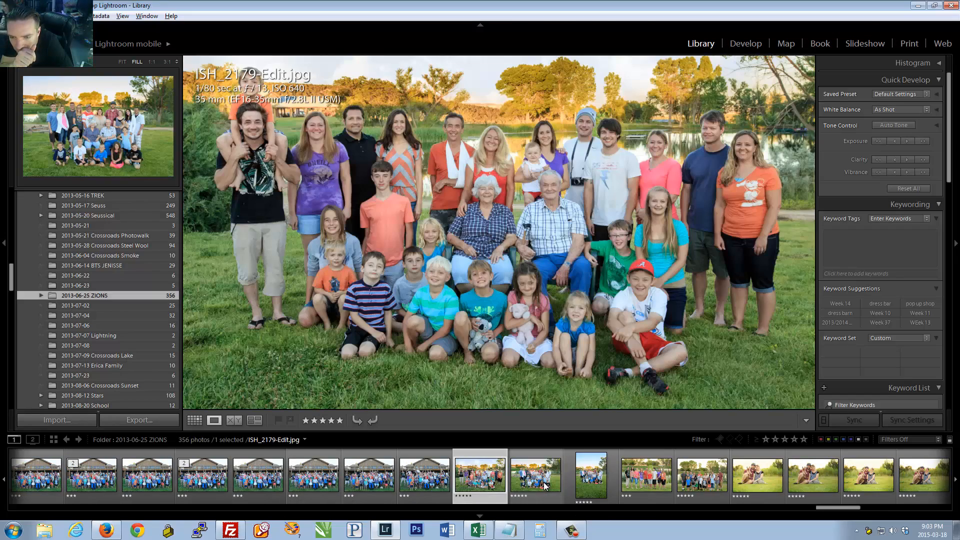
Step: Go back through the playful group shots from ISH_2179-Edit.jpg to ISH_2127-Edit.jpg
{"action": "key", "text": "Left"}
{"action": "key", "text": "Left"}
{"action": "key", "text": "Left"}
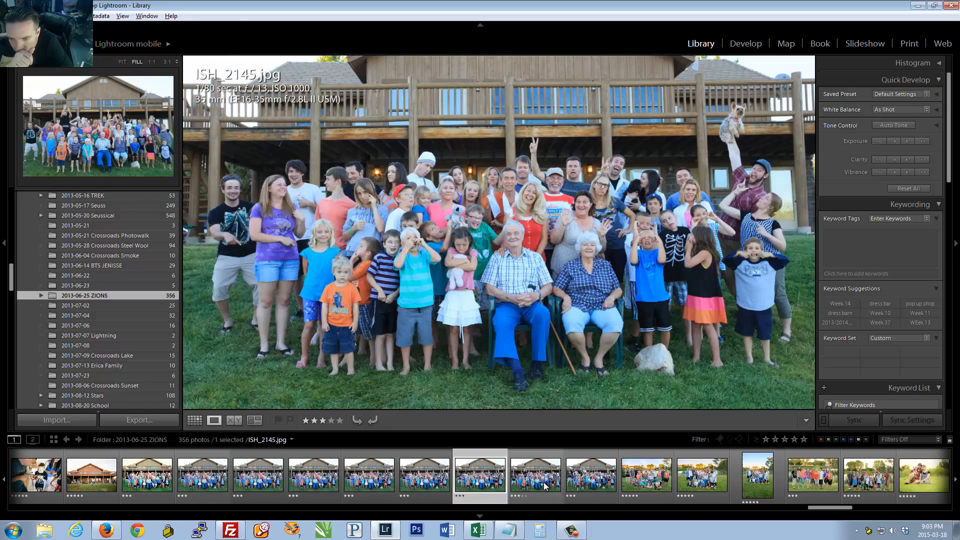
{"action": "key", "text": "Left"}
{"action": "key", "text": "Left"}
{"action": "key", "text": "Left"}
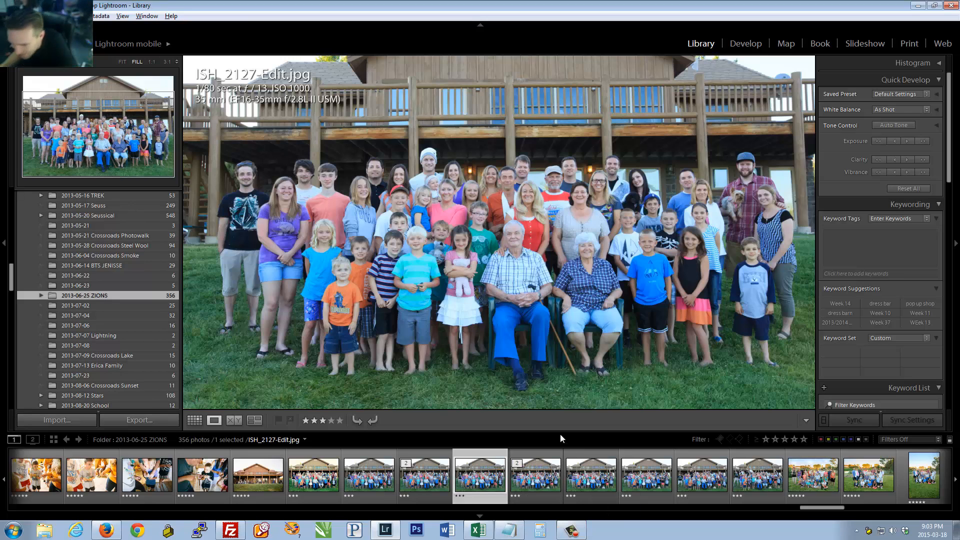
Step: Switch to the grid, open the 2015-03-14 folder and show the edited formal-dress group photo near its end in Loupe view
{"action": "left_click", "coordinate": [195, 421]}
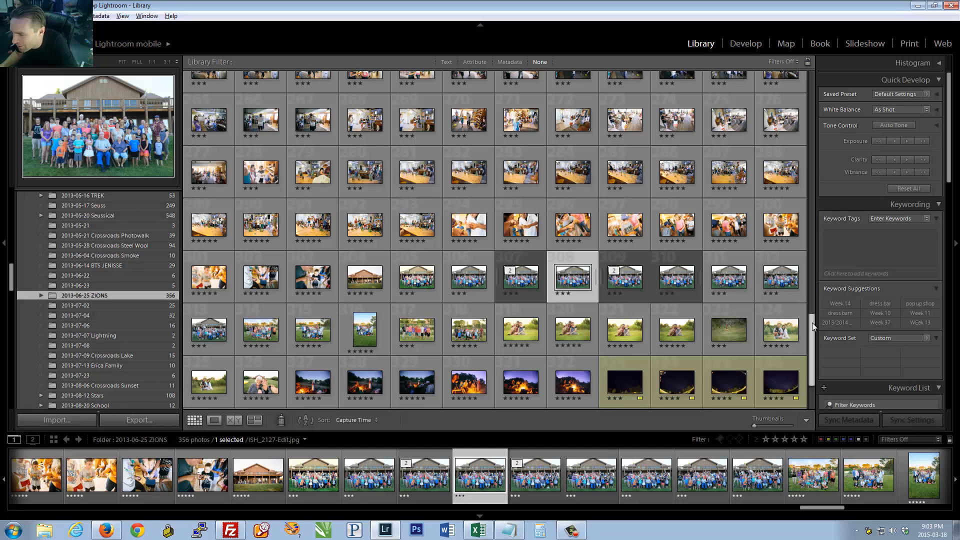
{"action": "left_click_drag", "start_coordinate": [812, 329], "coordinate": [811, 388]}
{"action": "left_click_drag", "start_coordinate": [11, 277], "coordinate": [8, 365]}
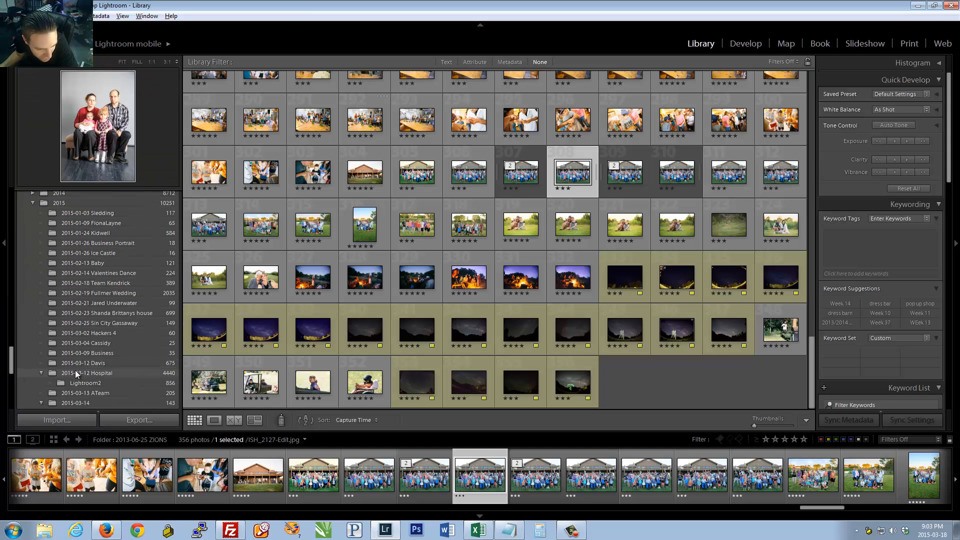
{"action": "left_click", "coordinate": [70, 402]}
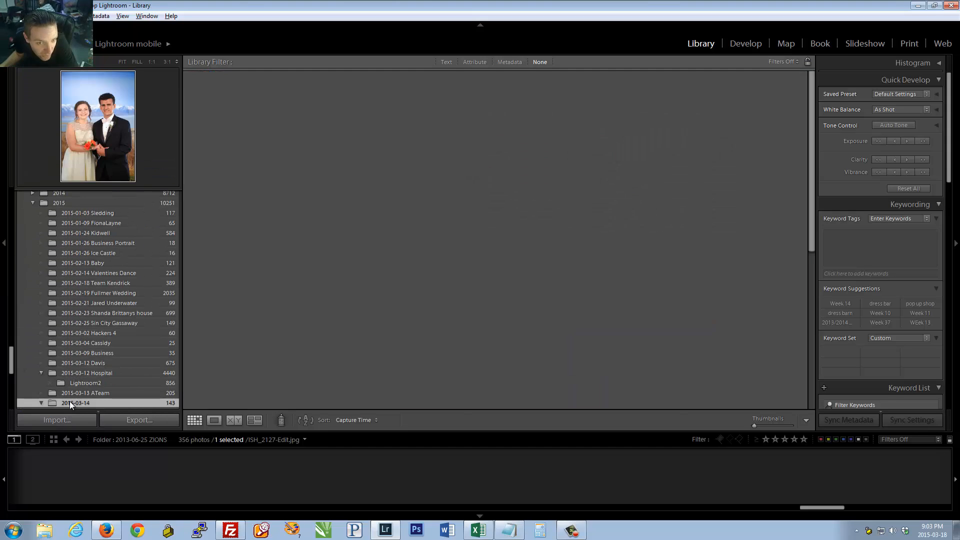
{"action": "left_click_drag", "start_coordinate": [87, 507], "coordinate": [867, 509]}
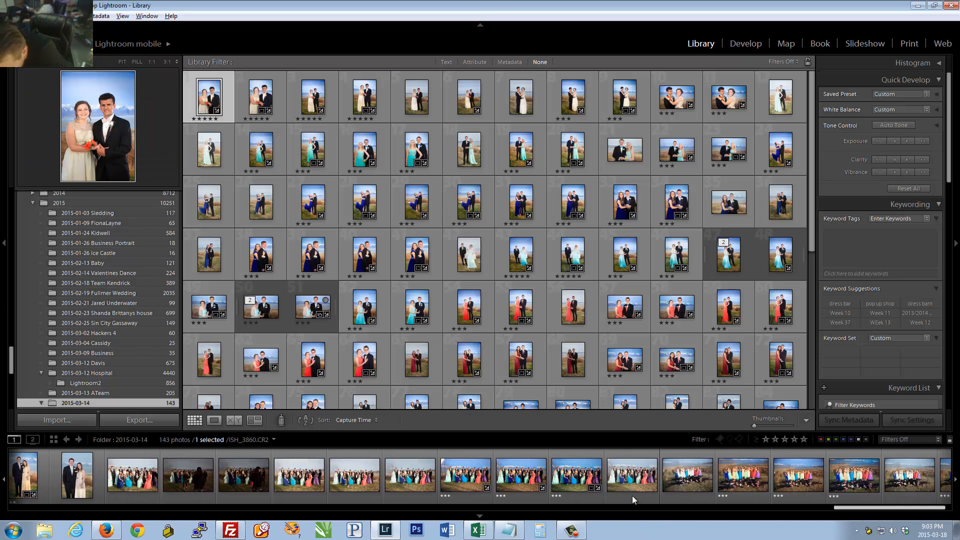
{"action": "left_click", "coordinate": [561, 483]}
{"action": "left_click", "coordinate": [515, 482]}
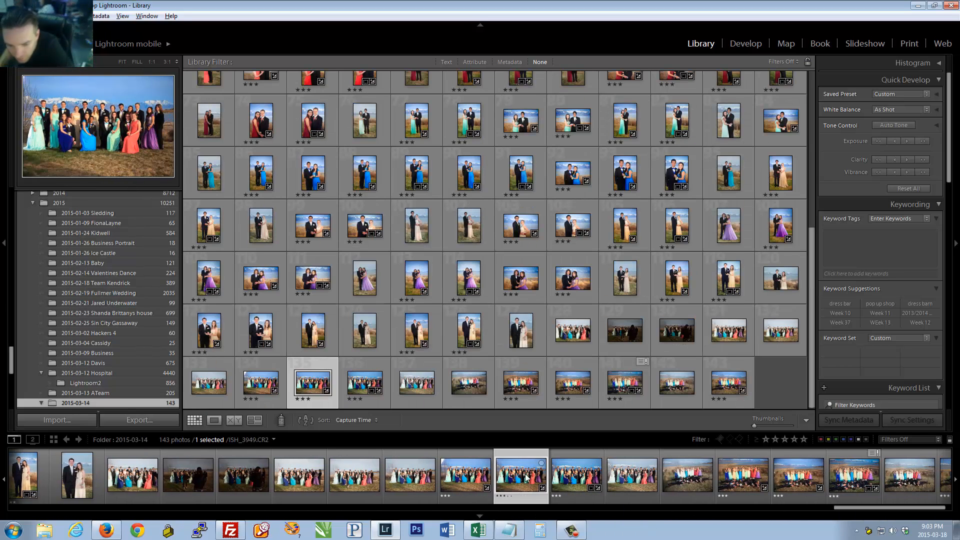
{"action": "double_click", "coordinate": [319, 388]}
Step: Alternate between the edited formal group photos ISH_3949.CR2 and ISH_3949.jpg
{"action": "key", "text": "Right"}
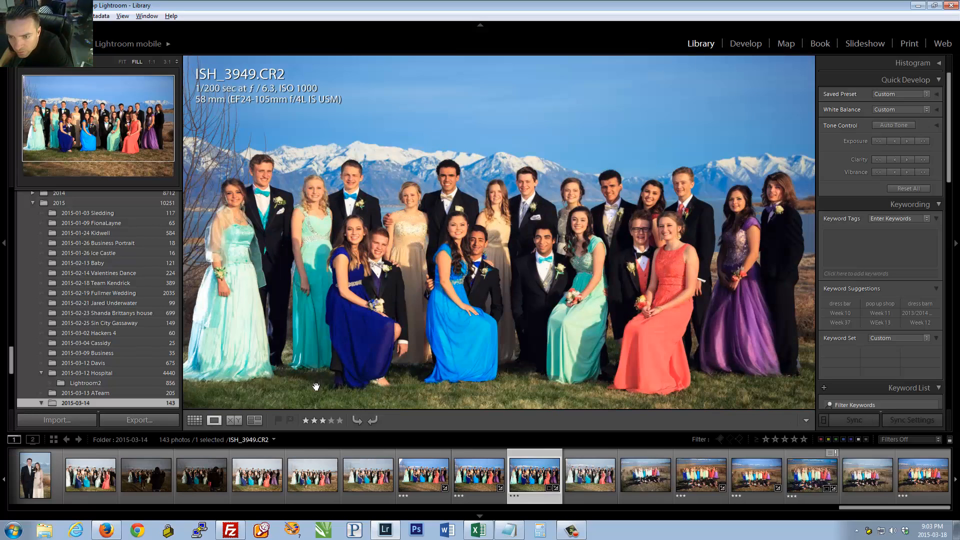
{"action": "key", "text": "Left"}
{"action": "key", "text": "Right"}
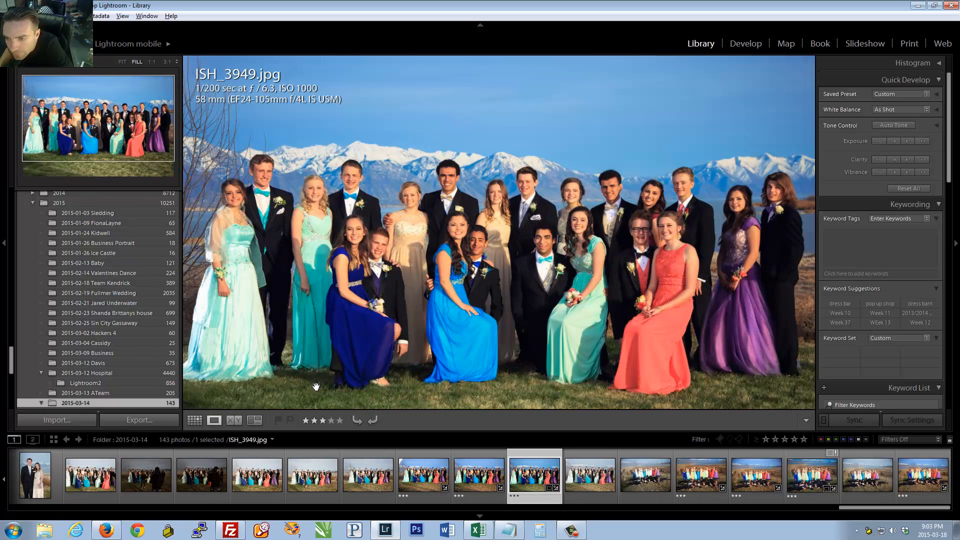
{"action": "key", "text": "Left"}
{"action": "key", "text": "Right"}
Step: Compare the unedited group photo ISH_3950.CR2 repeatedly with the edited ISH_3949.jpg and the neighbouring group shot
{"action": "key", "text": "Right"}
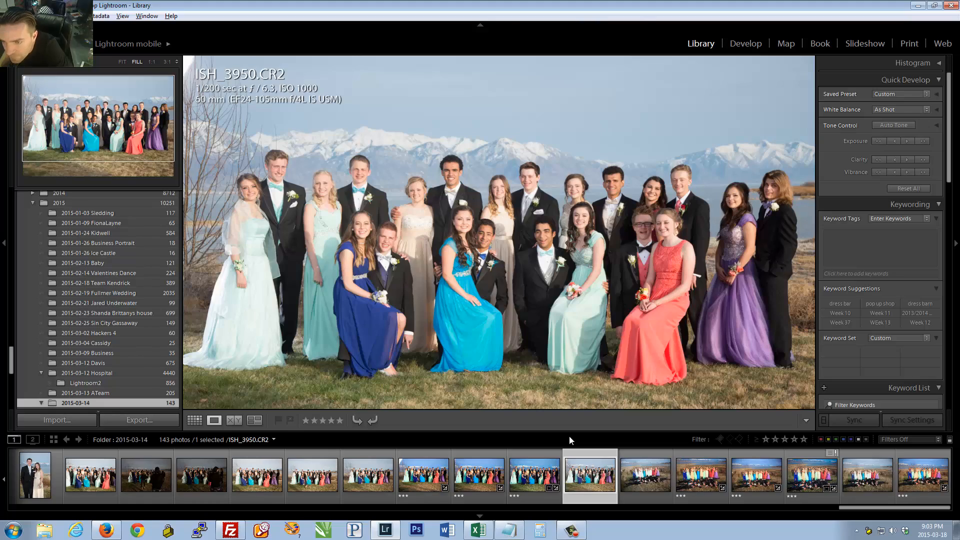
{"action": "key", "text": "Right"}
{"action": "key", "text": "Left"}
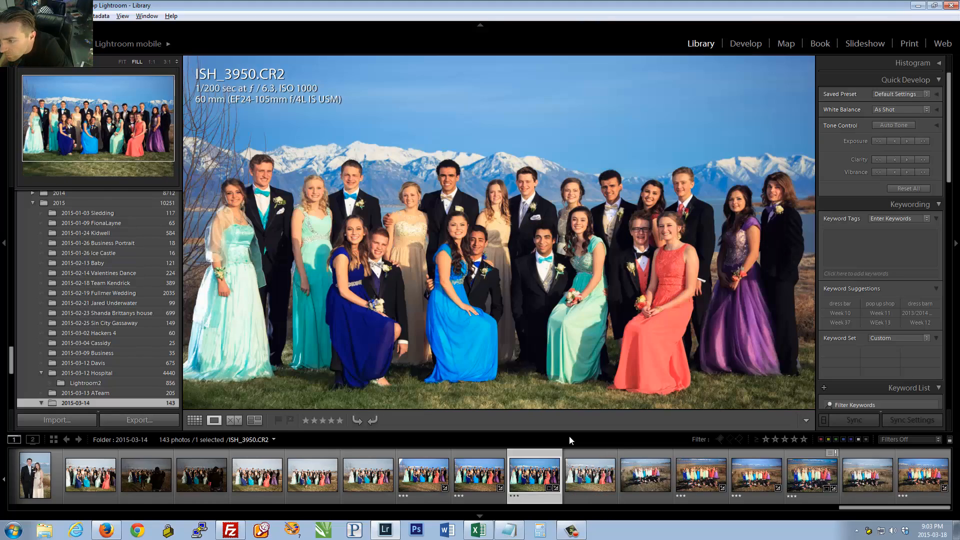
{"action": "key", "text": "Right"}
{"action": "key", "text": "Left"}
{"action": "key", "text": "Left"}
{"action": "key", "text": "Right"}
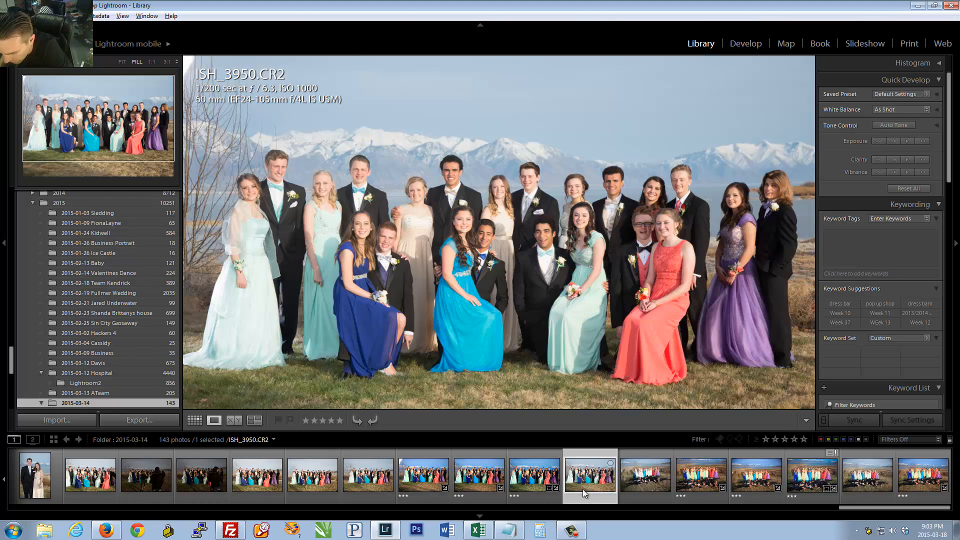
{"action": "key", "text": "Left"}
{"action": "key", "text": "Right"}
{"action": "key", "text": "Right"}
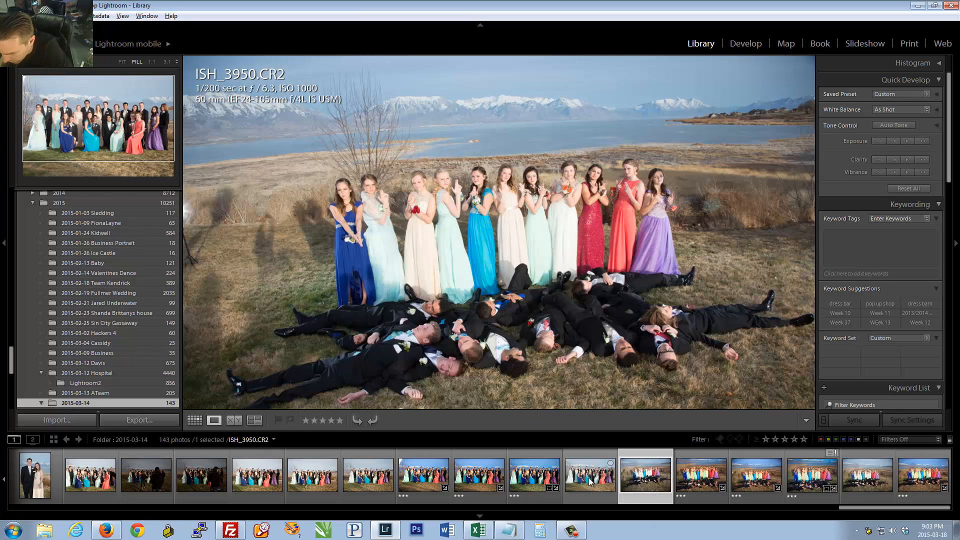
{"action": "key", "text": "Left"}
{"action": "key", "text": "Left"}
Step: Add ISH_3949.CR2 and ISH_3950.CR2 to the Quick Collection and open that collection
{"action": "left_click", "coordinate": [473, 482]}
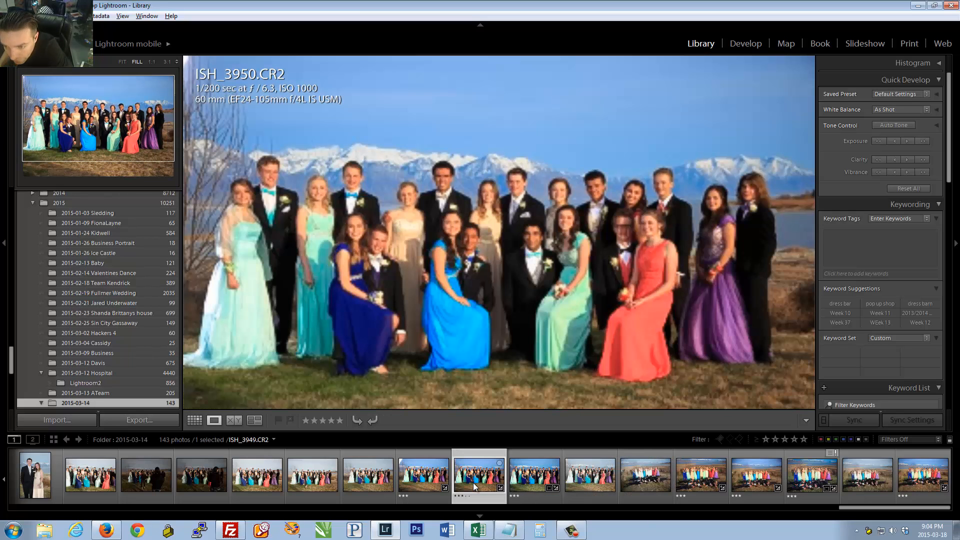
{"action": "left_click", "coordinate": [585, 477], "text": "ctrl"}
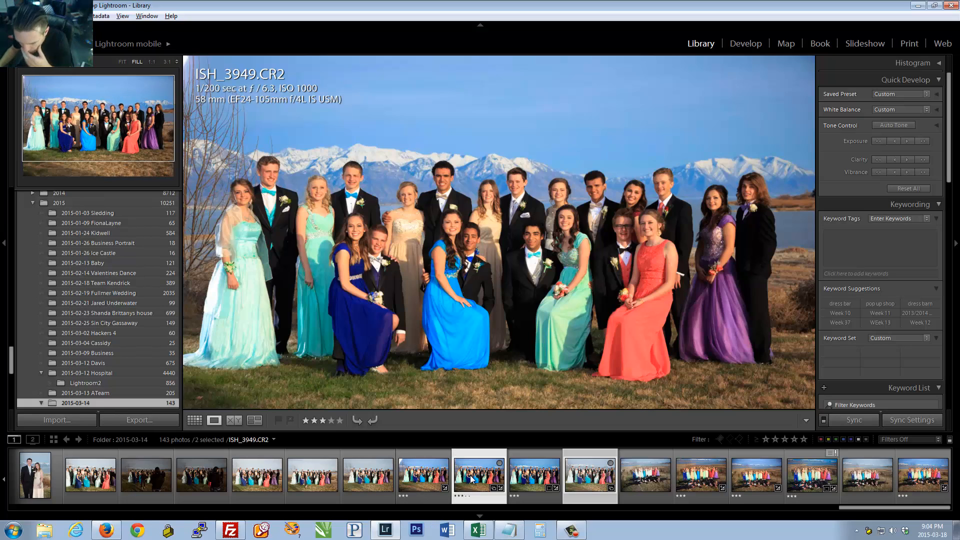
{"action": "left_click_drag", "start_coordinate": [7, 361], "coordinate": [9, 199]}
{"action": "left_click", "coordinate": [53, 217]}
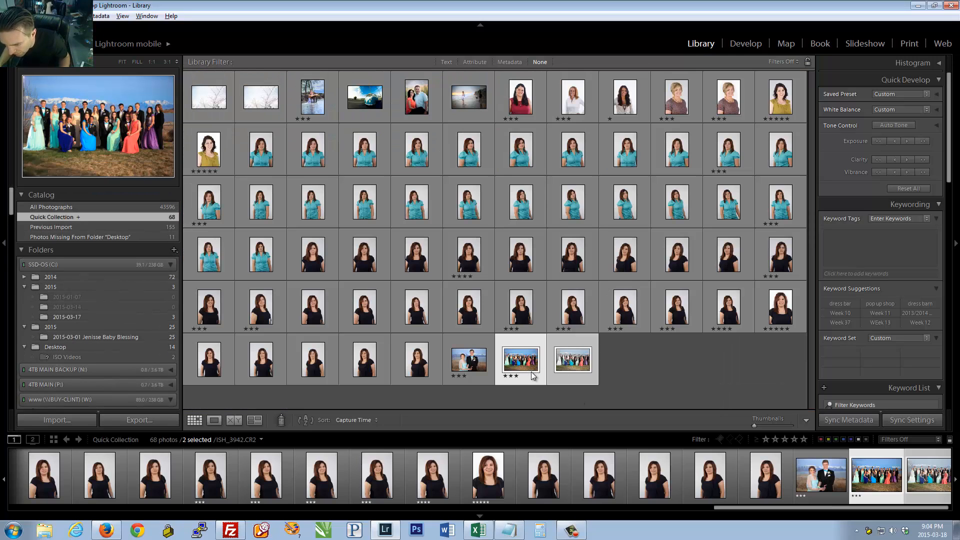
Step: View the edited ISH_3949.CR2, then open the unedited ISH_3950.CR2 in Develop with the adjustment controls shown
{"action": "left_click", "coordinate": [538, 383]}
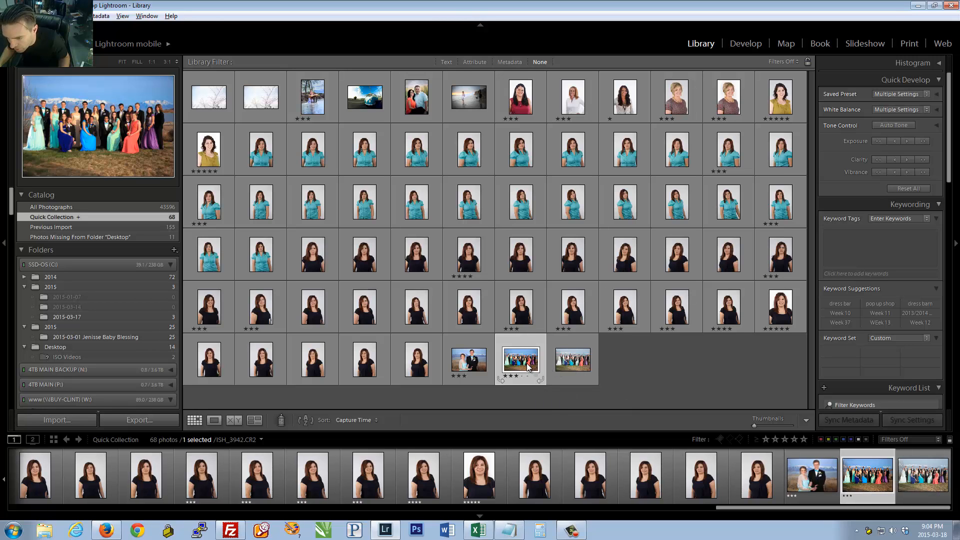
{"action": "double_click", "coordinate": [526, 363]}
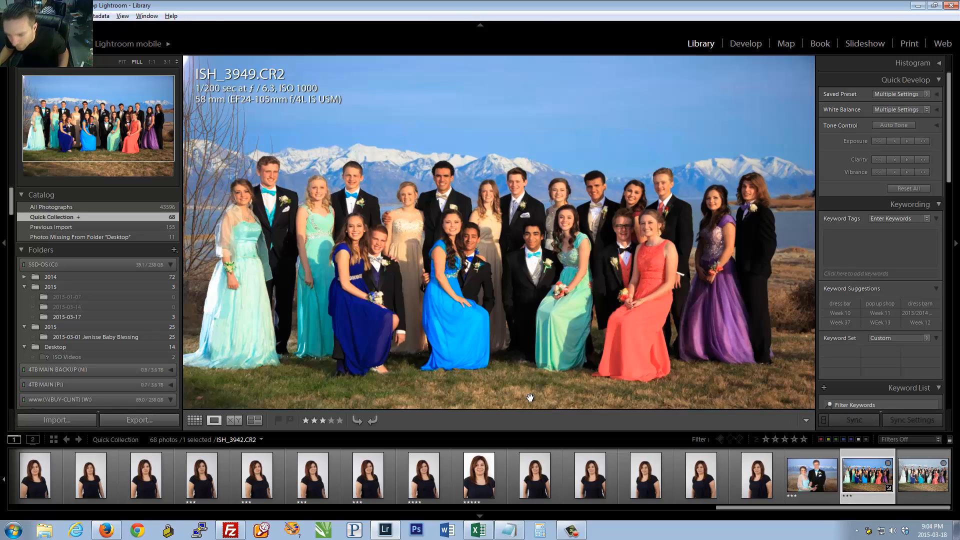
{"action": "left_click", "coordinate": [920, 479]}
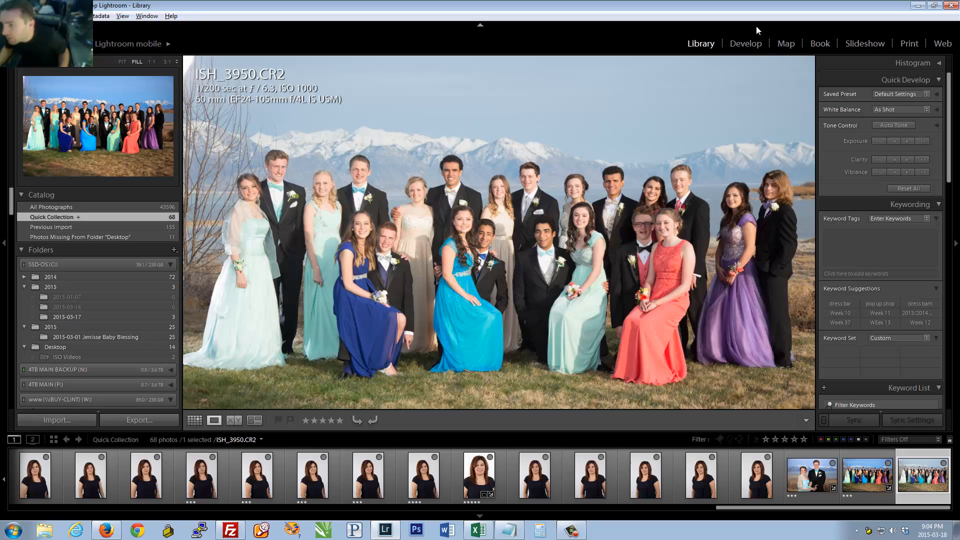
{"action": "left_click", "coordinate": [746, 44]}
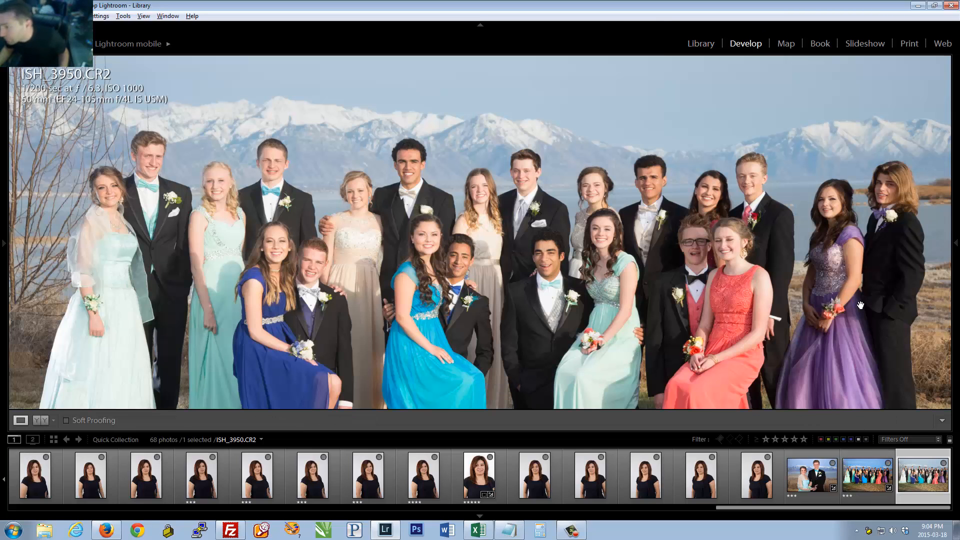
{"action": "left_click", "coordinate": [955, 244]}
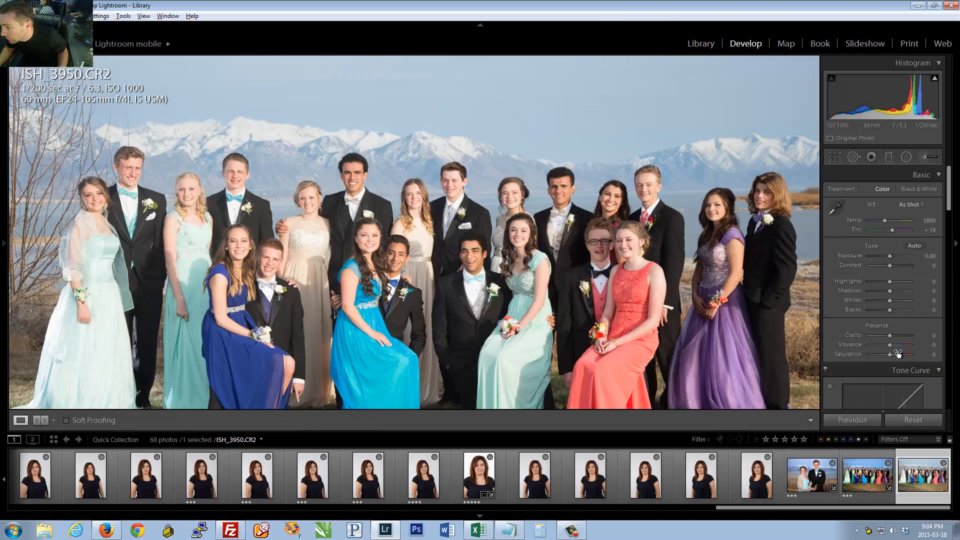
Step: Apply the previous photo's develop settings to ISH_3950.CR2 and check it against ISH_3949.CR2
{"action": "left_click", "coordinate": [833, 420]}
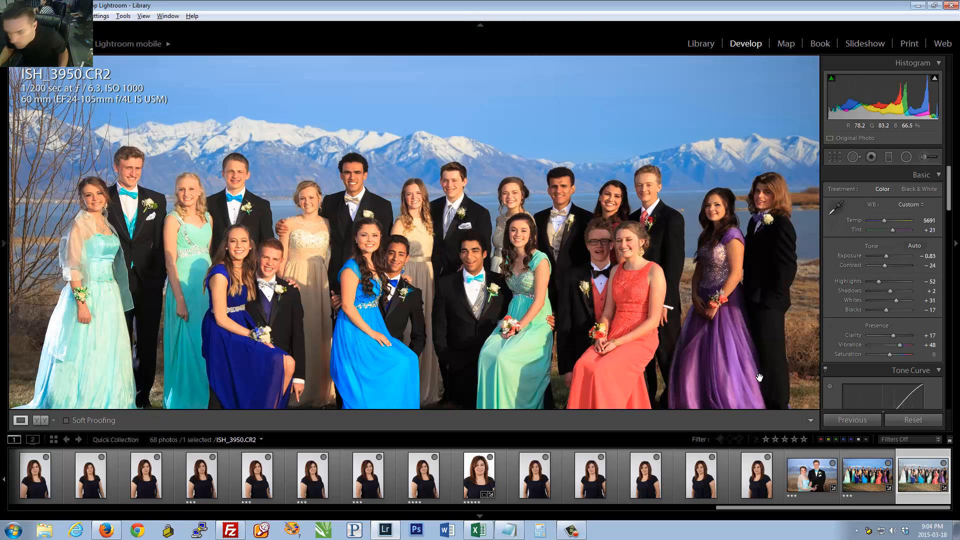
{"action": "left_click", "coordinate": [869, 489]}
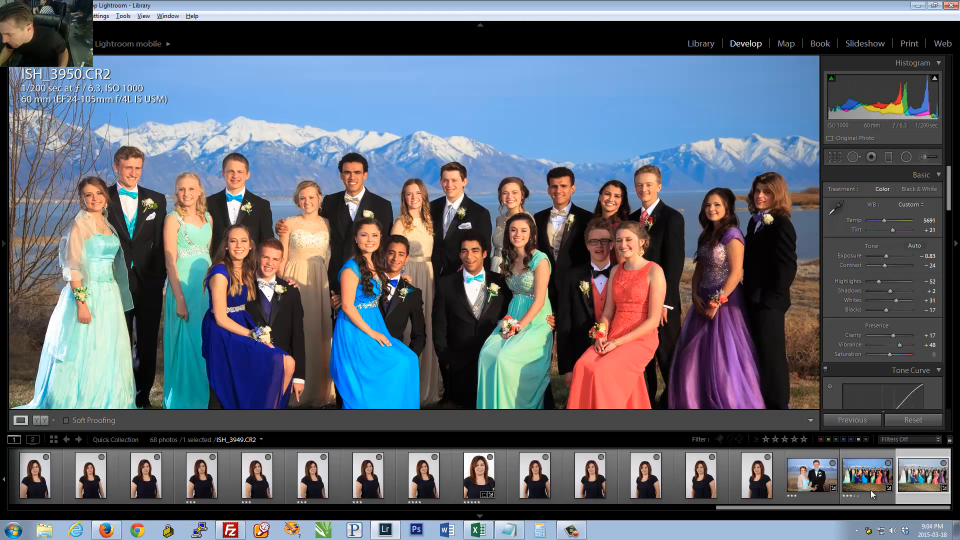
{"action": "left_click", "coordinate": [916, 482]}
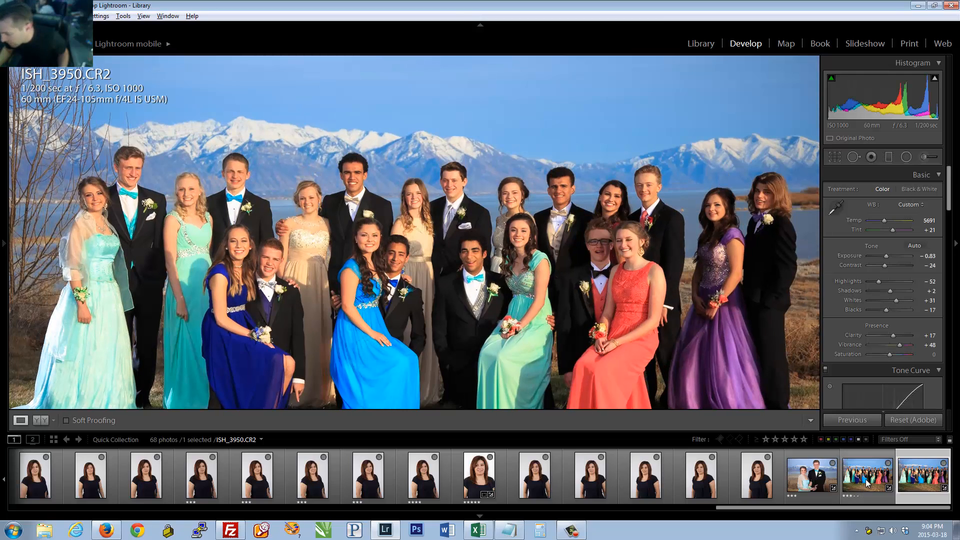
Step: Open ISH_3949.CR2 and ISH_3950.CR2 together in Adobe Photoshop CS6, rendered using Lightroom
{"action": "left_click", "coordinate": [868, 483], "text": "ctrl"}
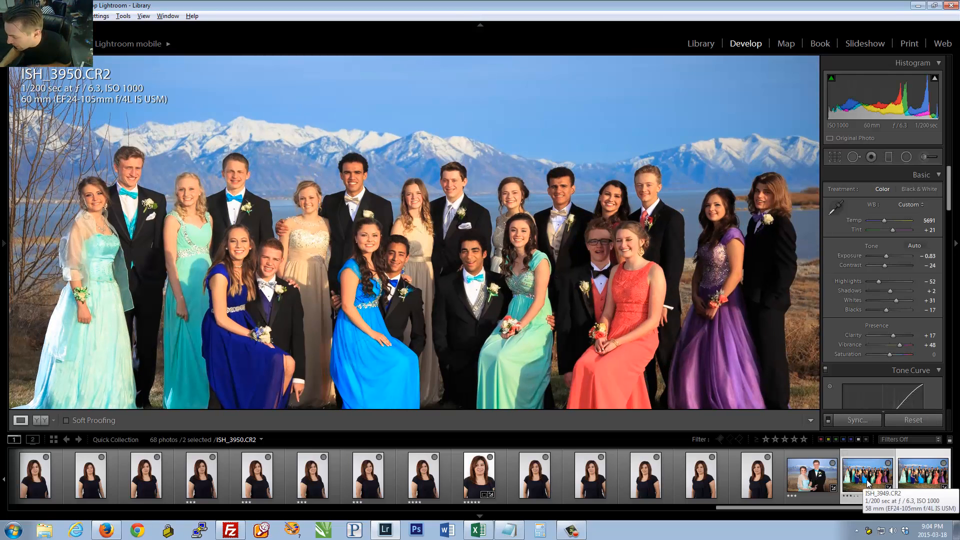
{"action": "right_click", "coordinate": [868, 483]}
{"action": "mouse_move", "coordinate": [882, 280]}
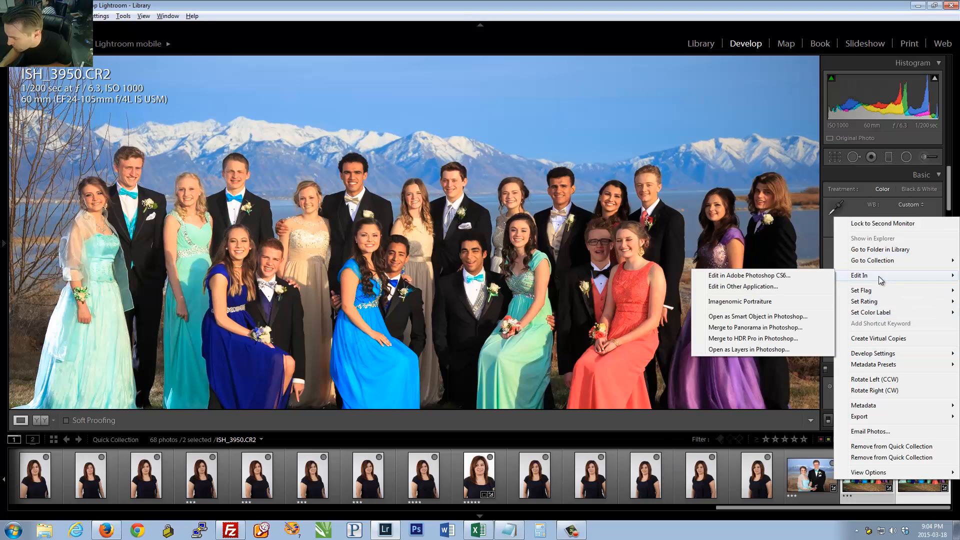
{"action": "left_click", "coordinate": [789, 275]}
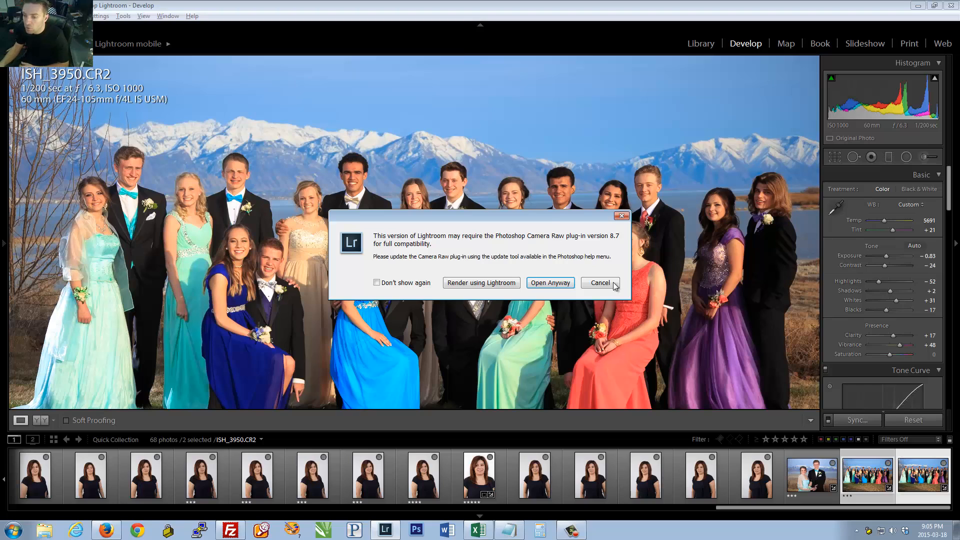
{"action": "left_click", "coordinate": [484, 287]}
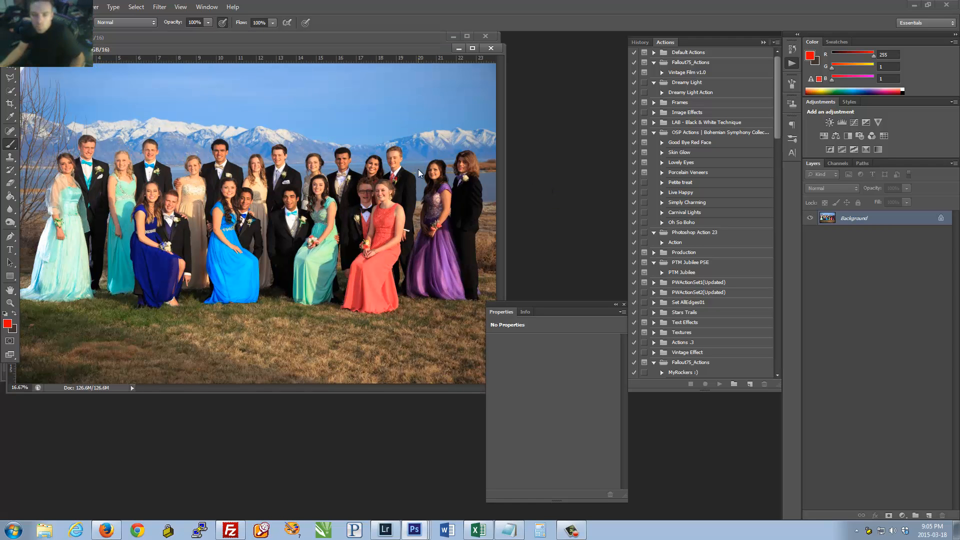
Step: Copy the other group photo's Background layer into ISH_3950-Edit.tif as a new layer and close the source document
{"action": "left_click_drag", "start_coordinate": [280, 50], "coordinate": [435, 128]}
{"action": "left_click_drag", "start_coordinate": [374, 35], "coordinate": [348, 53]}
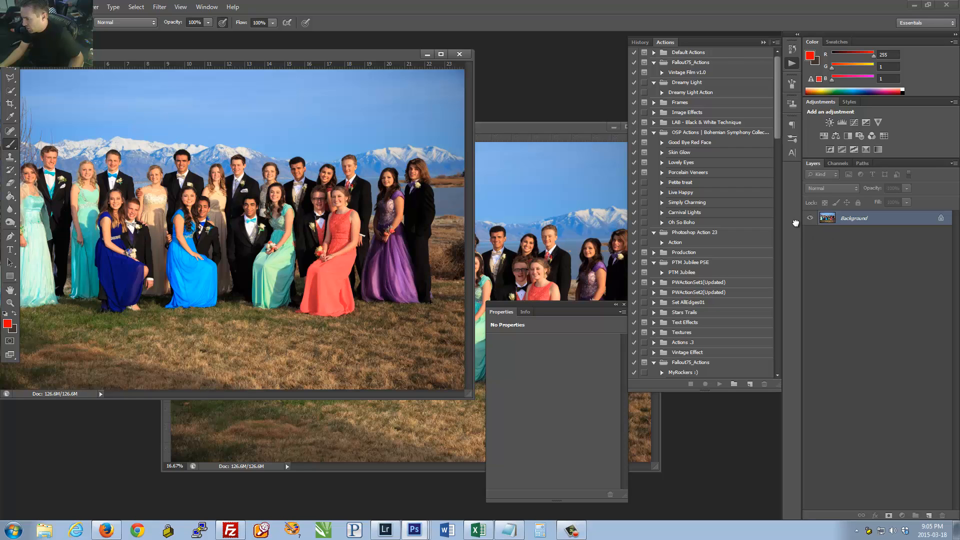
{"action": "left_click_drag", "start_coordinate": [796, 223], "coordinate": [521, 228]}
{"action": "left_click_drag", "start_coordinate": [484, 132], "coordinate": [410, 111]}
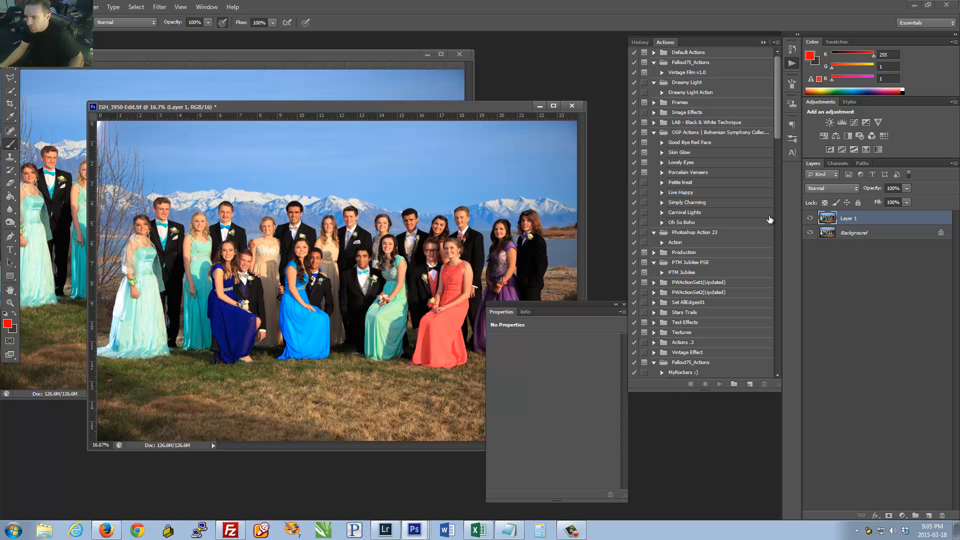
{"action": "left_click", "coordinate": [810, 218]}
{"action": "left_click", "coordinate": [810, 218]}
{"action": "left_click", "coordinate": [810, 219]}
{"action": "left_click", "coordinate": [810, 218]}
{"action": "left_click", "coordinate": [459, 54]}
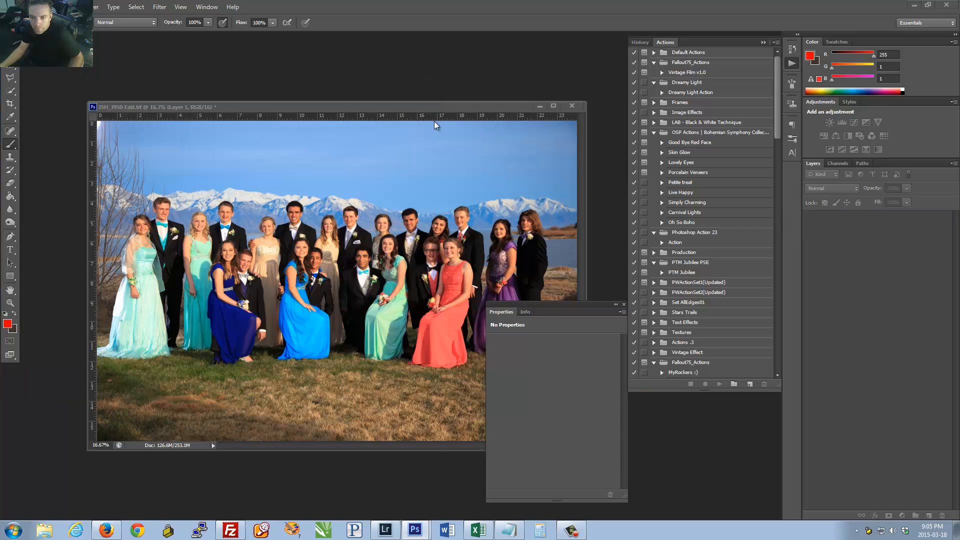
Step: Show and hide Layer 1 repeatedly to compare its poses and framing with the Background photo
{"action": "left_click", "coordinate": [810, 219]}
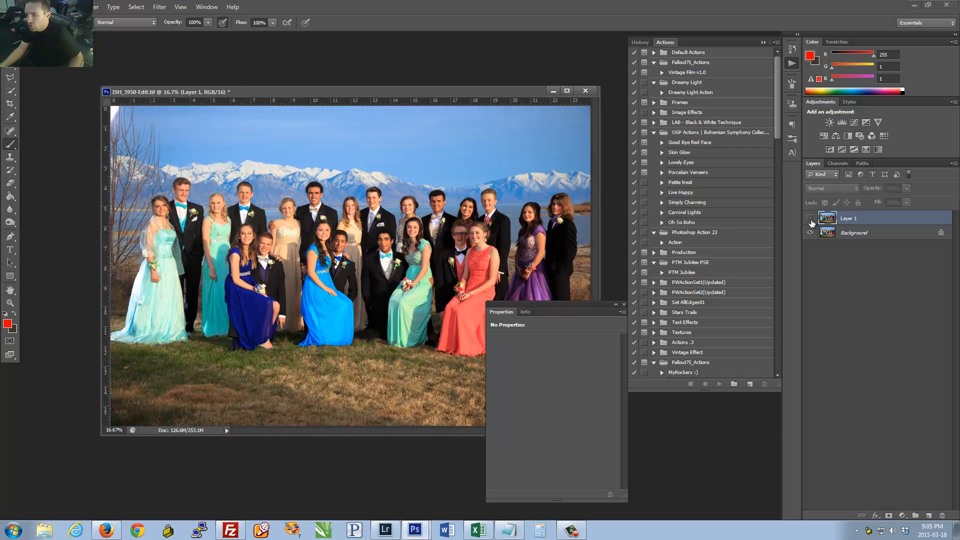
{"action": "left_click", "coordinate": [810, 218]}
{"action": "left_click", "coordinate": [810, 219]}
{"action": "left_click", "coordinate": [810, 218]}
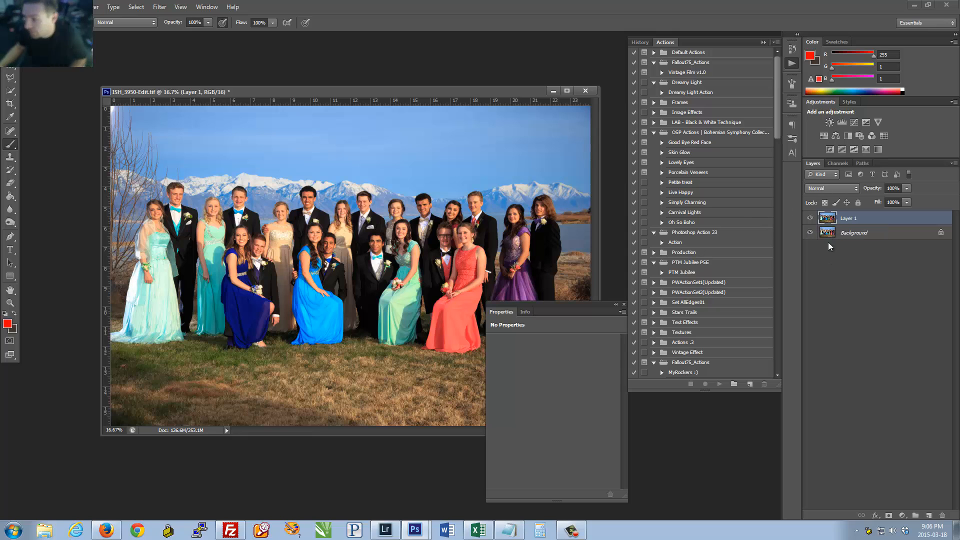
{"action": "left_click", "coordinate": [811, 219]}
{"action": "left_click", "coordinate": [810, 218]}
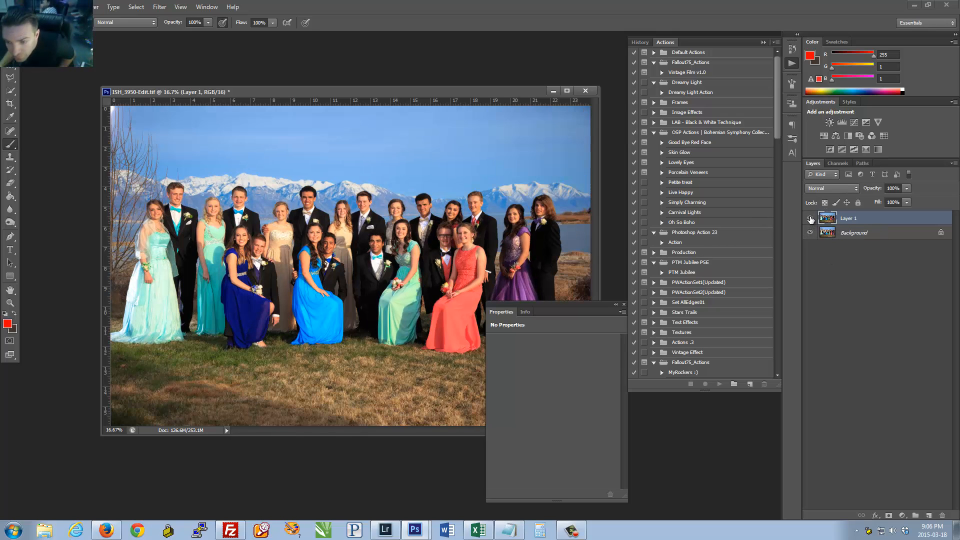
{"action": "left_click", "coordinate": [810, 219]}
{"action": "left_click", "coordinate": [810, 219]}
{"action": "left_click", "coordinate": [810, 219]}
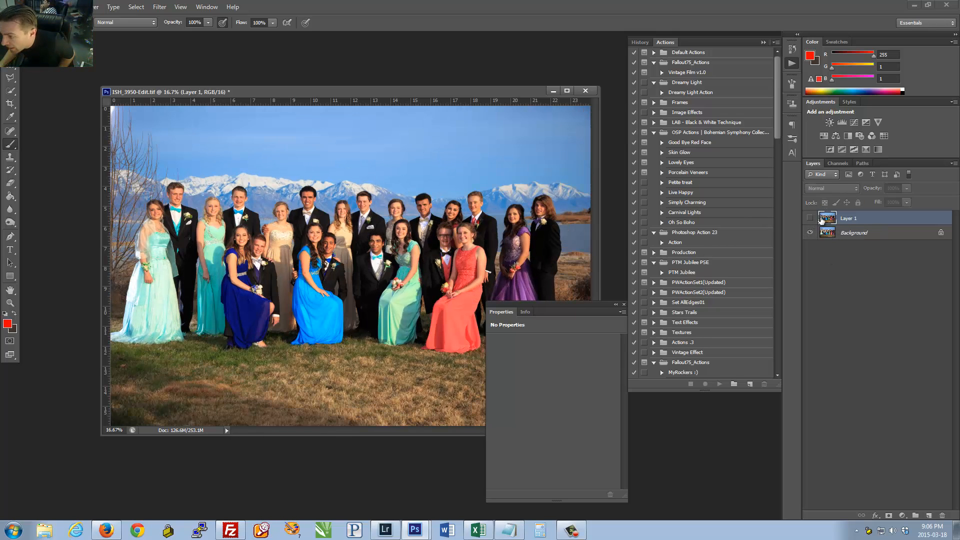
{"action": "left_click", "coordinate": [810, 219]}
Step: Reduce Layer 1's opacity to 53% and move the layer to line up the people with the Background
{"action": "left_click", "coordinate": [906, 202]}
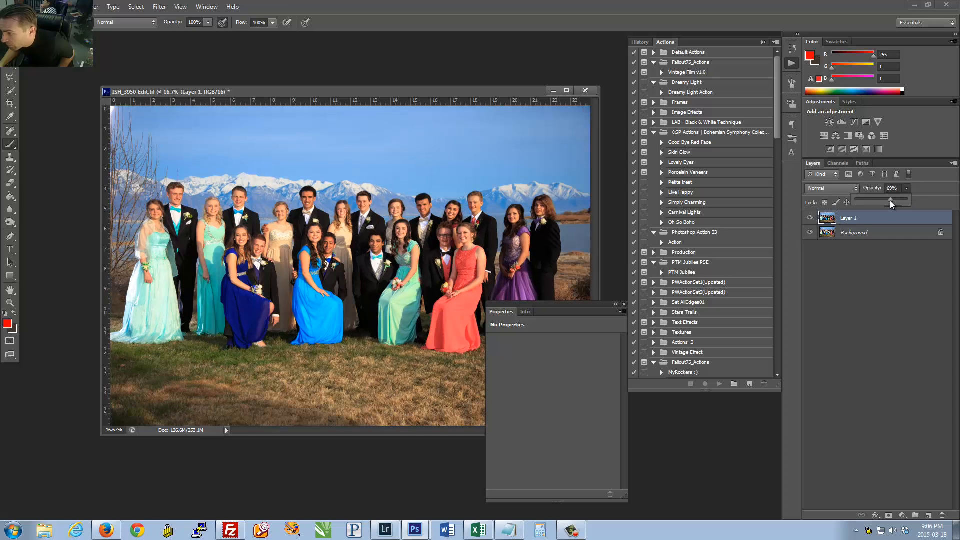
{"action": "left_click_drag", "start_coordinate": [890, 200], "coordinate": [883, 200]}
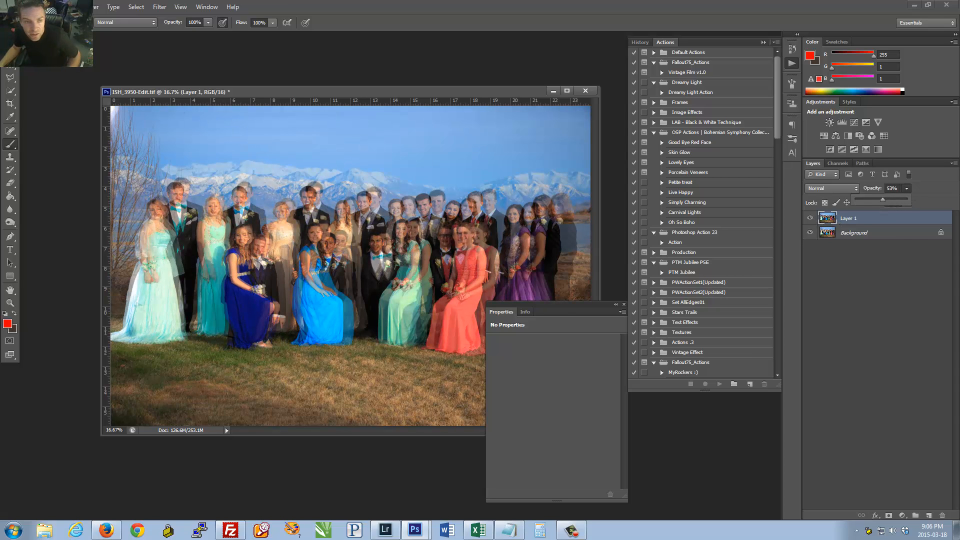
{"action": "key", "text": "v"}
{"action": "left_click_drag", "start_coordinate": [190, 91], "coordinate": [134, 44]}
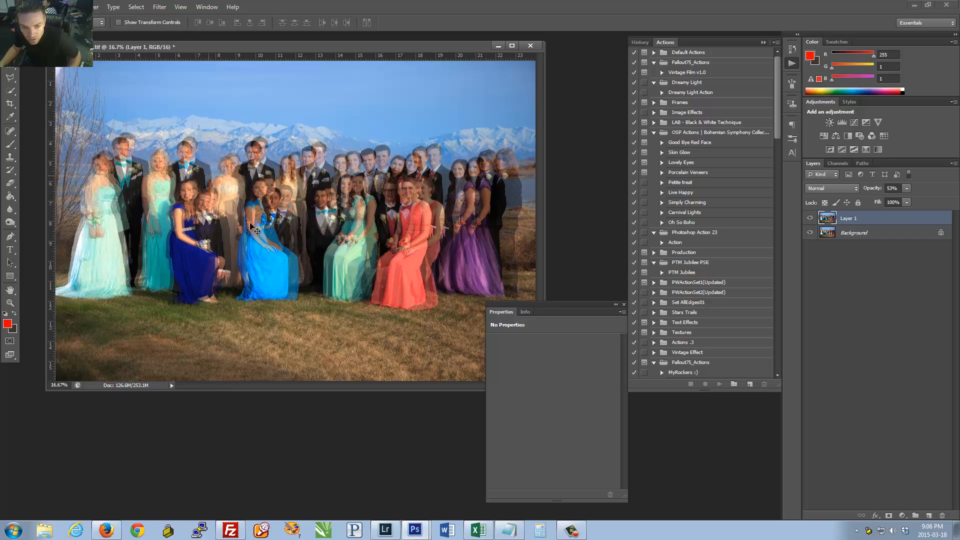
{"action": "mouse_move", "coordinate": [285, 245]}
{"action": "left_mouse_down"}
{"action": "mouse_move", "coordinate": [302, 252]}
{"action": "mouse_move", "coordinate": [297, 242]}
{"action": "left_mouse_up"}
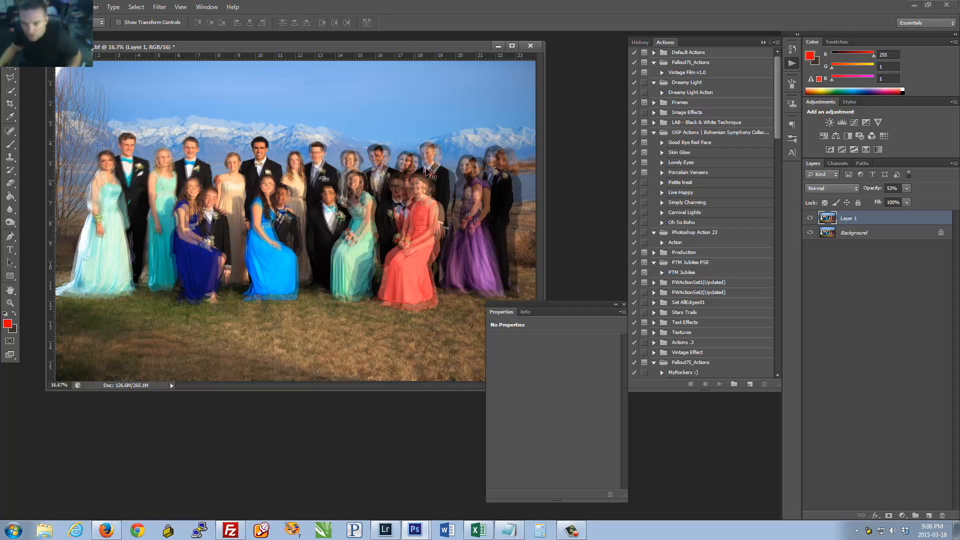
Step: Set Layer 1's opacity to 100%
{"action": "left_click", "coordinate": [810, 218]}
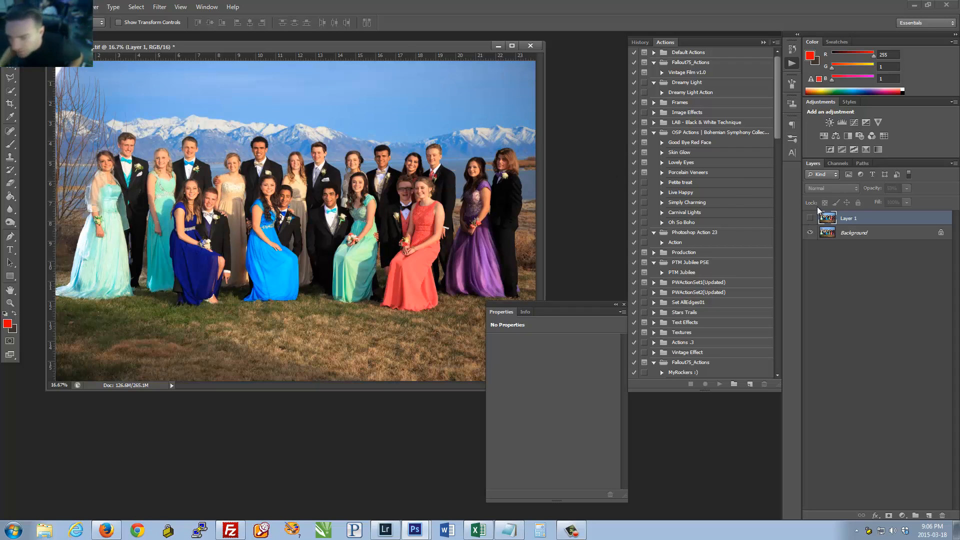
{"action": "left_click", "coordinate": [810, 219]}
{"action": "left_click", "coordinate": [907, 189]}
{"action": "left_click_drag", "start_coordinate": [908, 200], "coordinate": [949, 203]}
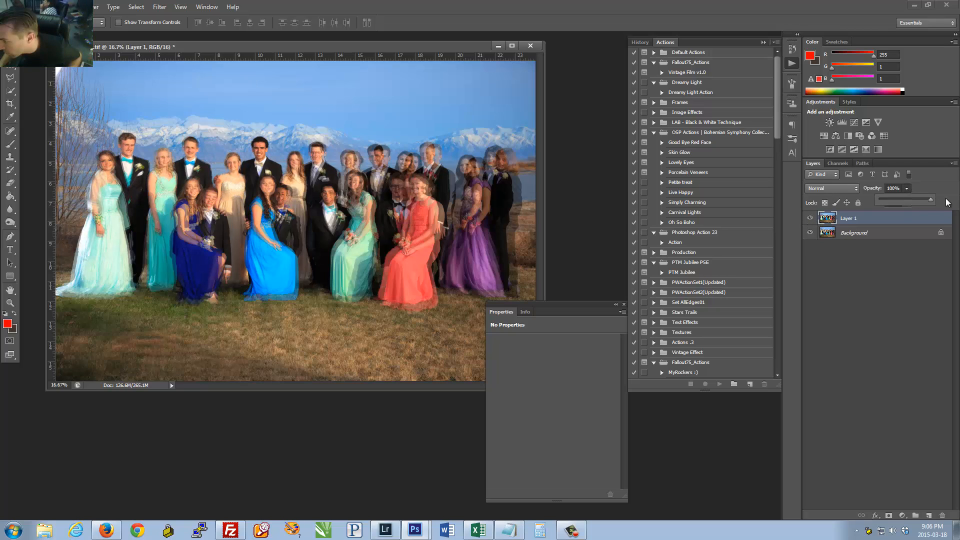
Step: Check the repositioned Layer 1's alignment against the Background by switching its visibility off and on
{"action": "left_click", "coordinate": [810, 218]}
{"action": "left_click", "coordinate": [811, 218]}
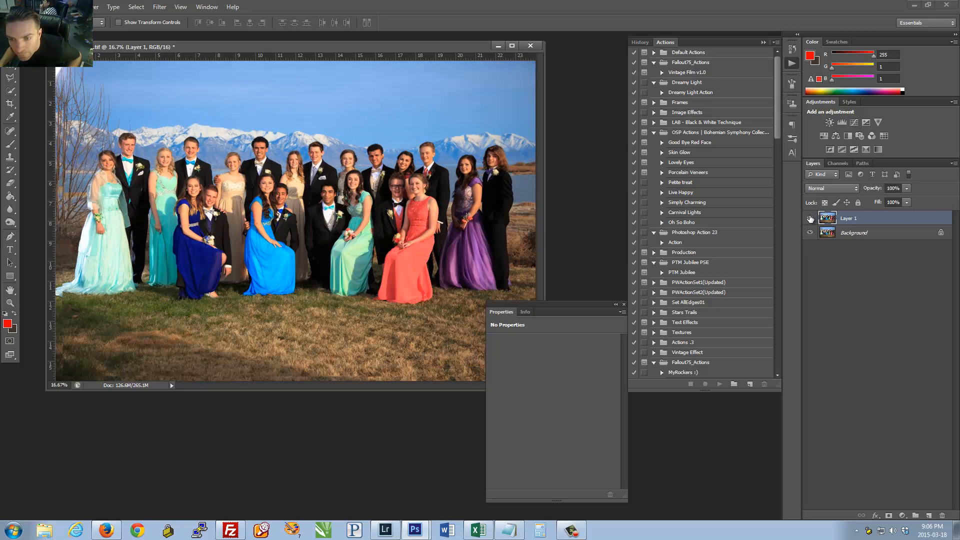
{"action": "left_click", "coordinate": [810, 219]}
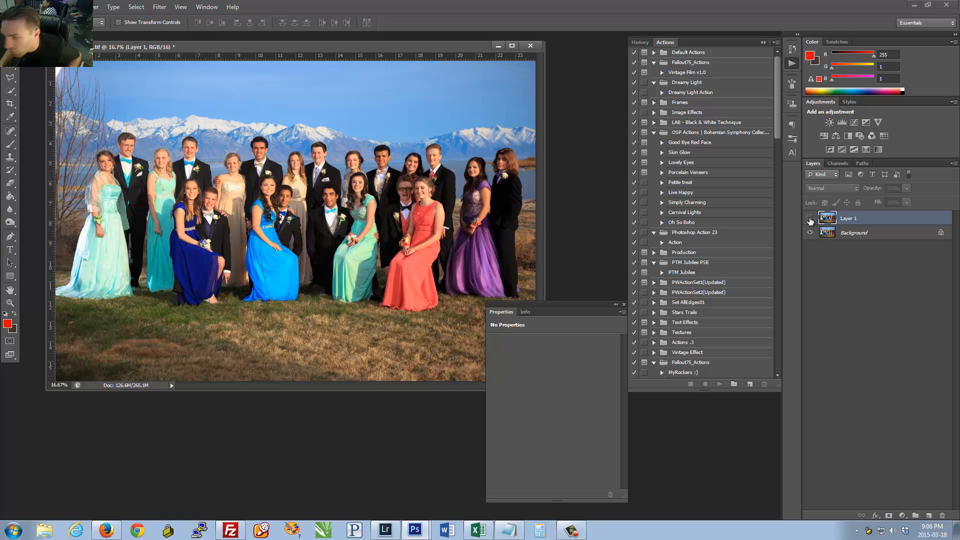
{"action": "left_click", "coordinate": [811, 219]}
{"action": "left_click", "coordinate": [810, 219]}
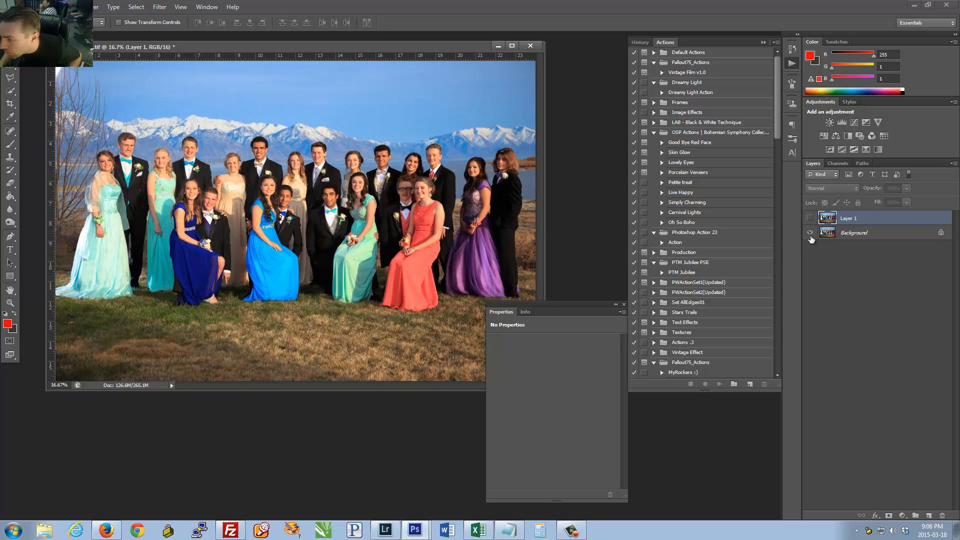
{"action": "left_click", "coordinate": [810, 219]}
Step: Convert the Background into a regular layer, Layer 0, and place it above Layer 1
{"action": "right_click", "coordinate": [845, 233]}
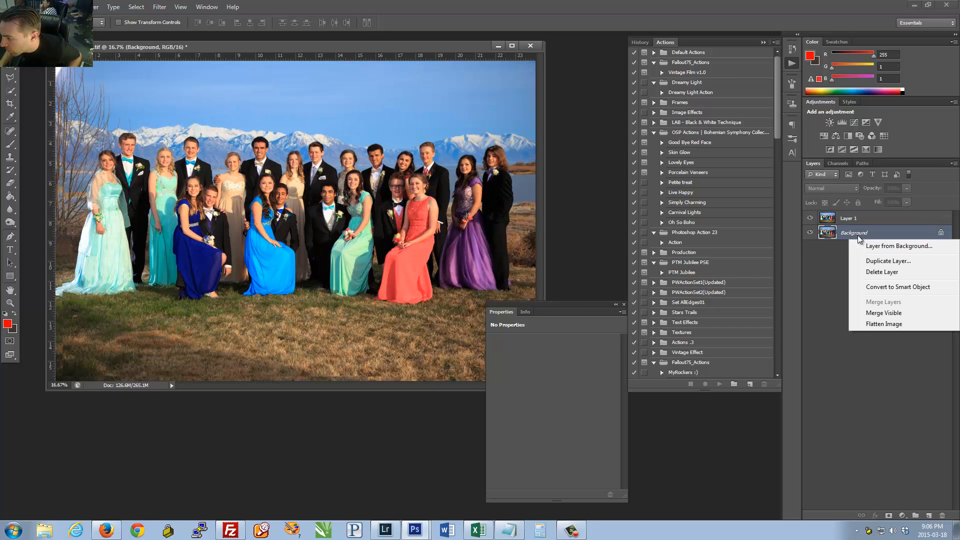
{"action": "left_click", "coordinate": [868, 247]}
{"action": "key", "text": "Return"}
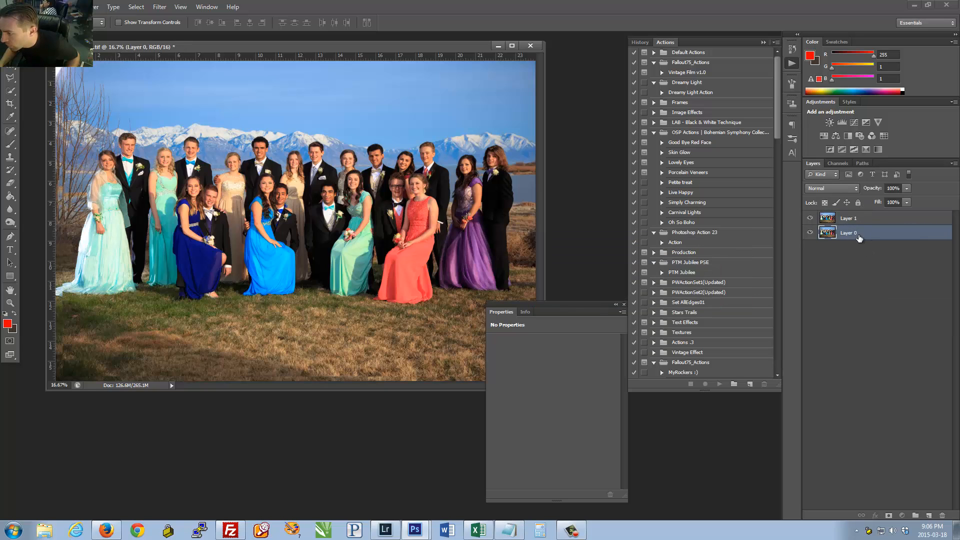
{"action": "left_click_drag", "start_coordinate": [860, 236], "coordinate": [850, 216]}
Step: Compare Layer 0 with Layer 1 beneath it by toggling Layer 0's visibility, checking the faces and edges
{"action": "left_click", "coordinate": [811, 218]}
{"action": "left_click", "coordinate": [811, 218]}
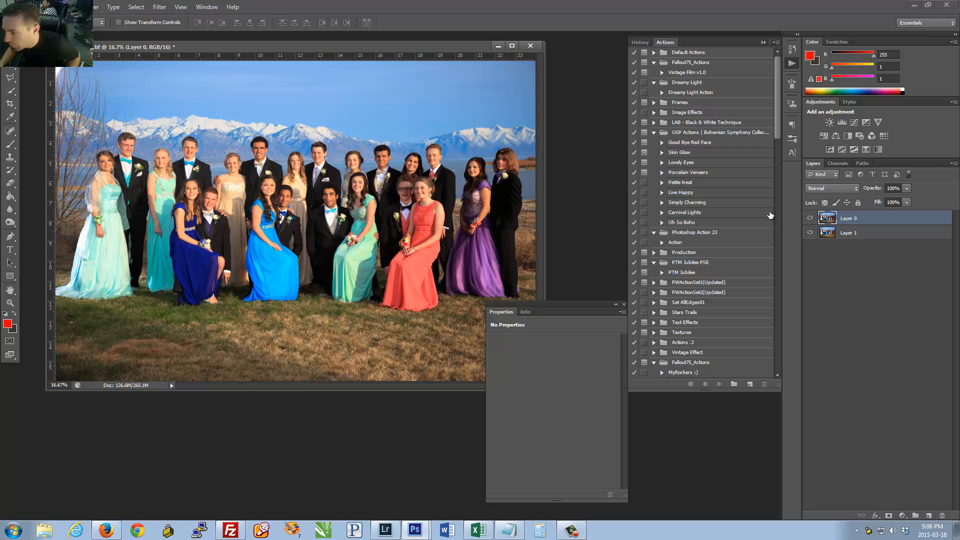
{"action": "left_click", "coordinate": [811, 219]}
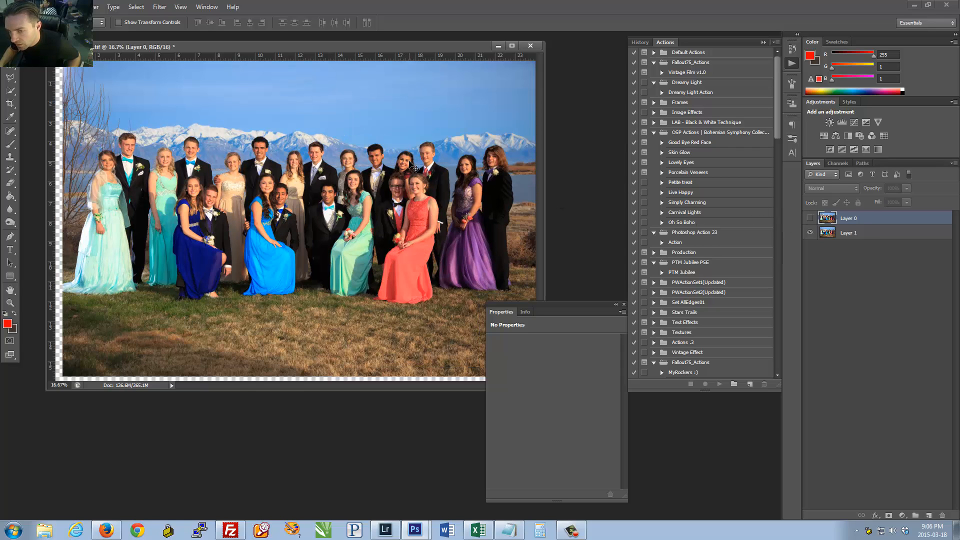
{"action": "left_click", "coordinate": [808, 219]}
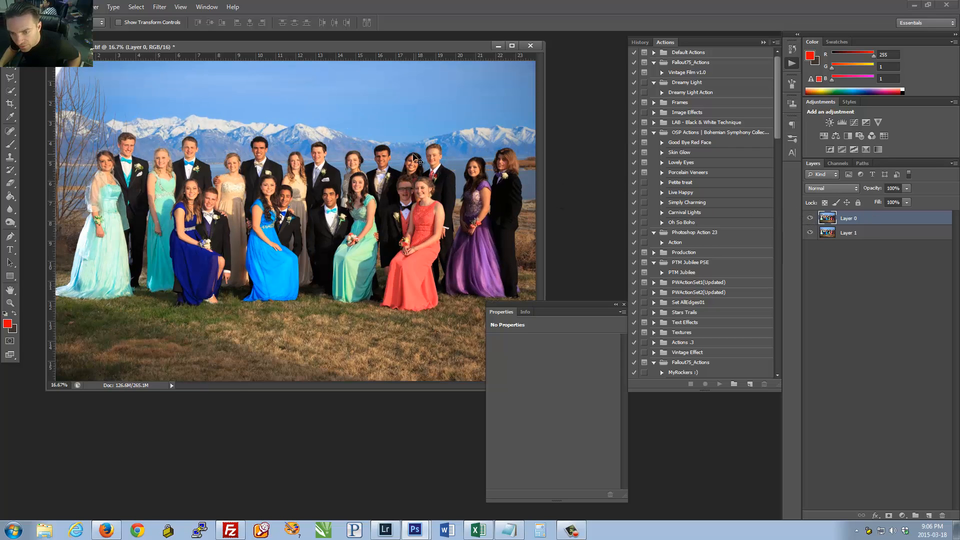
{"action": "left_click", "coordinate": [811, 218]}
{"action": "left_click", "coordinate": [811, 218]}
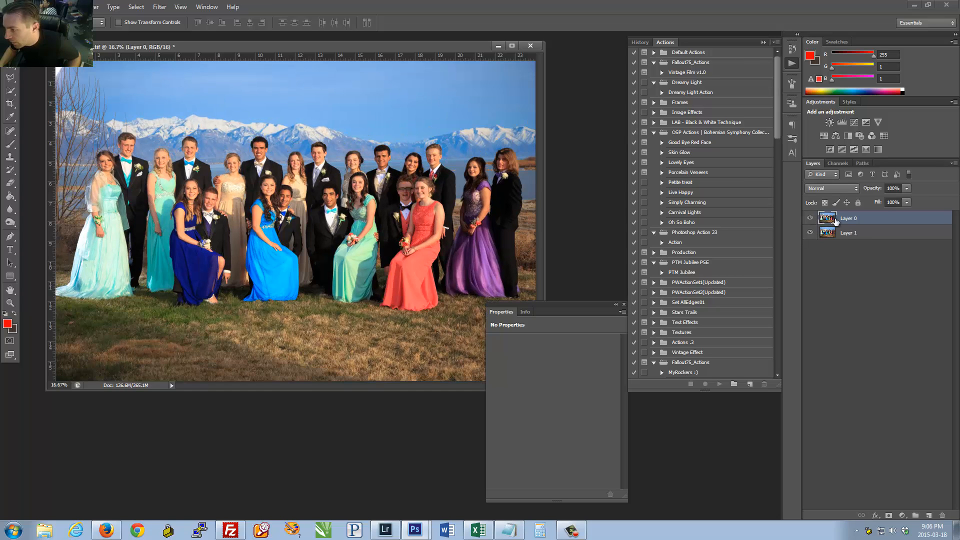
Step: Reduce Layer 0's opacity to 57% and reposition the document window so both photos can be compared
{"action": "left_click_drag", "start_coordinate": [907, 190], "coordinate": [885, 203]}
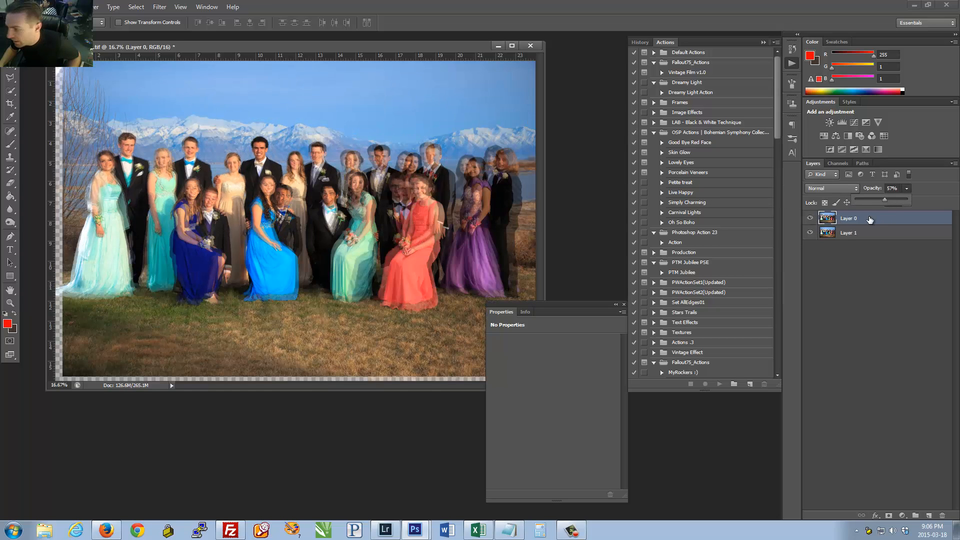
{"action": "left_click", "coordinate": [870, 219]}
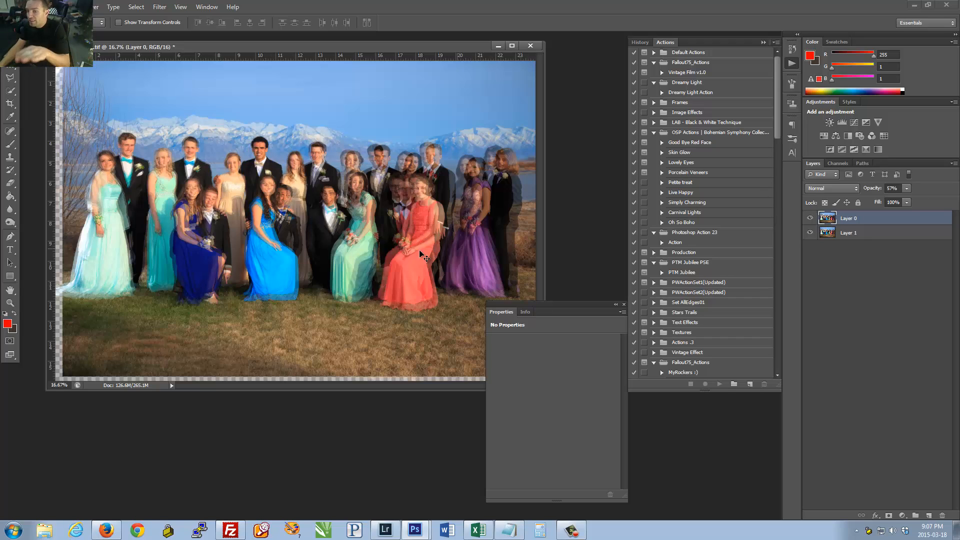
{"action": "left_click_drag", "start_coordinate": [371, 46], "coordinate": [409, 68]}
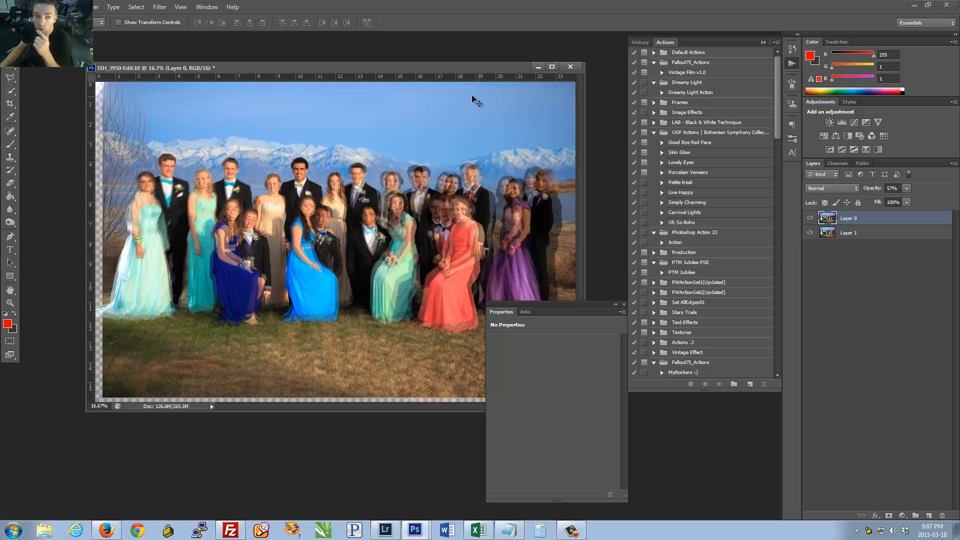
Step: Start a Free Transform on Layer 0, try squashing its height from the upper edge to about 51%, and undo the squash
{"action": "left_click", "coordinate": [65, 7]}
{"action": "mouse_move", "coordinate": [43, 7]}
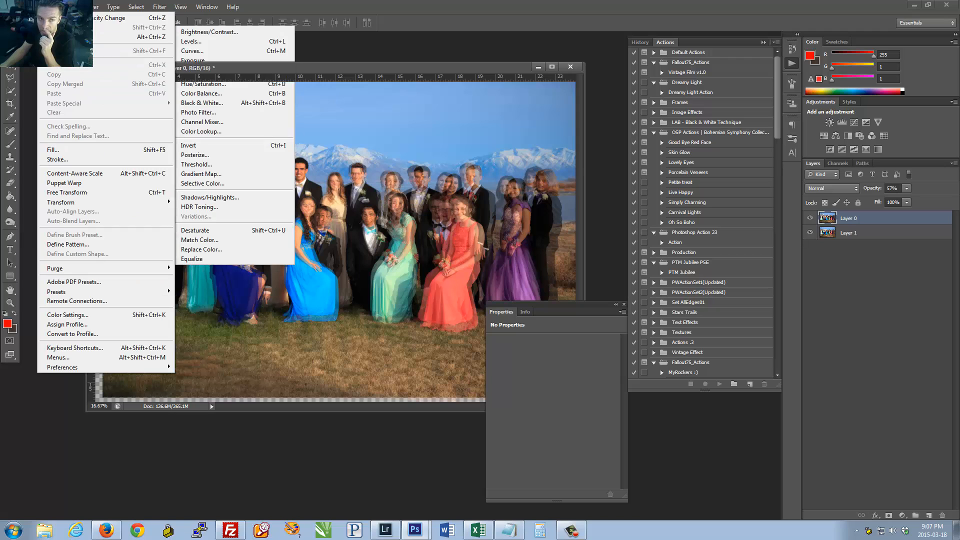
{"action": "left_click", "coordinate": [88, 195]}
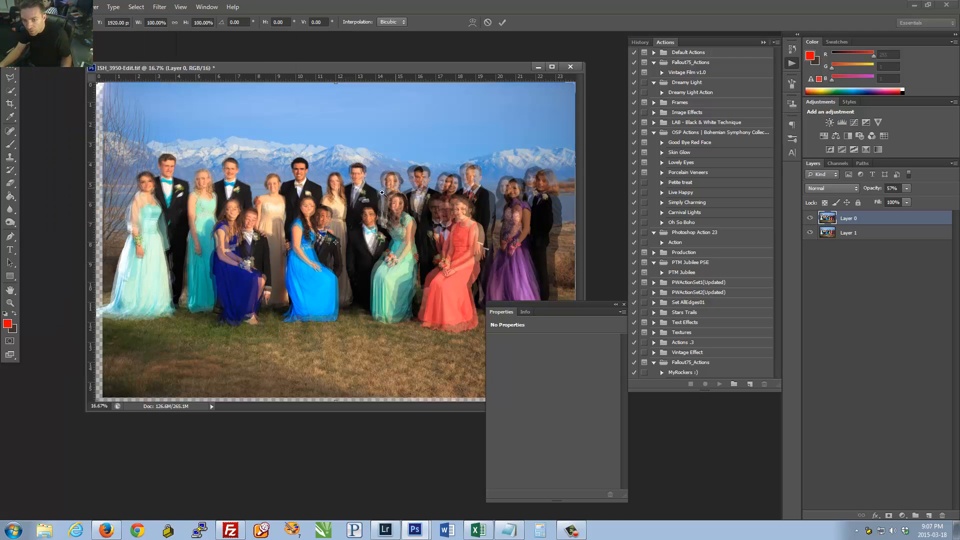
{"action": "left_click_drag", "start_coordinate": [383, 193], "coordinate": [350, 193]}
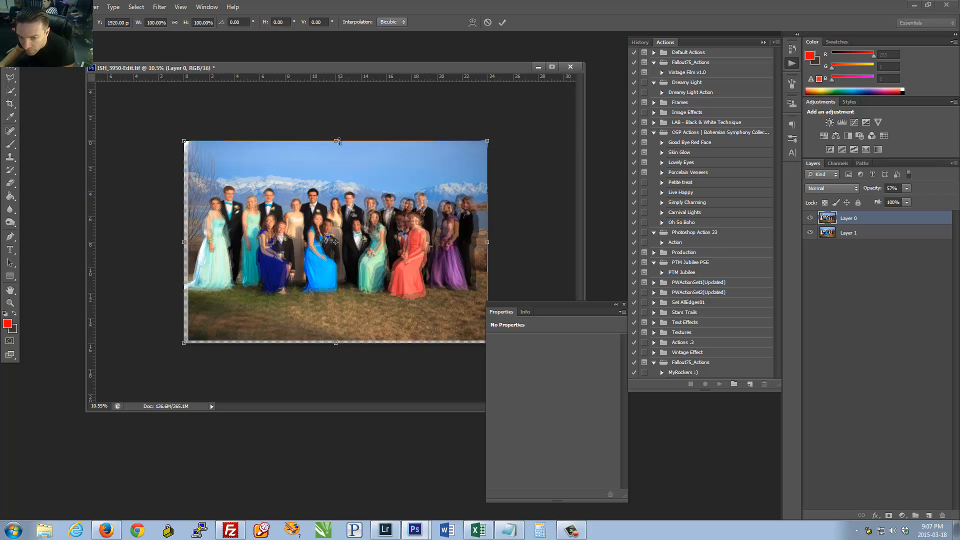
{"action": "left_click_drag", "start_coordinate": [335, 142], "coordinate": [337, 239]}
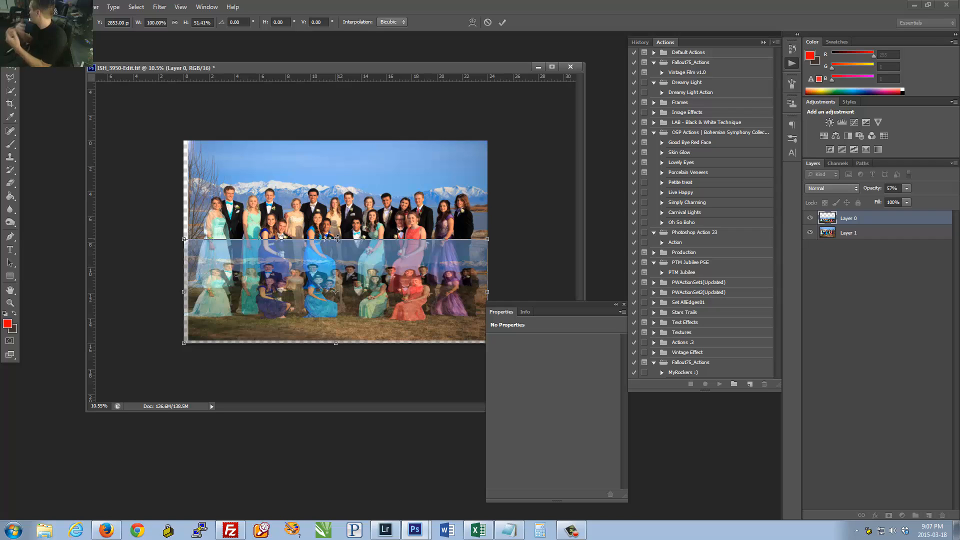
{"action": "key", "text": "ctrl+z"}
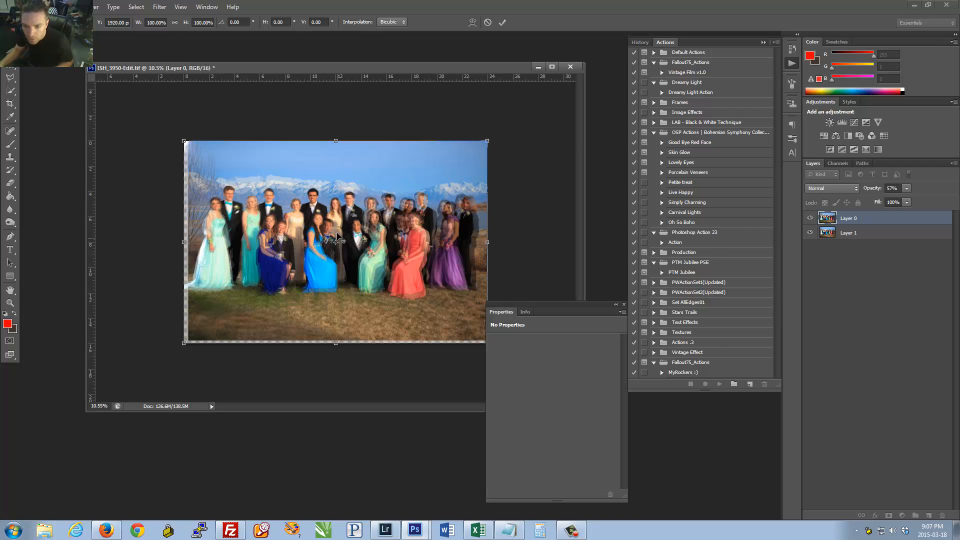
Step: Scale Layer 0 down slightly from its upper-right corner and move it up and slightly right over the group beneath
{"action": "mouse_move", "coordinate": [487, 141]}
{"action": "left_mouse_down"}
{"action": "mouse_move", "coordinate": [469, 170]}
{"action": "mouse_move", "coordinate": [456, 167]}
{"action": "mouse_move", "coordinate": [453, 185]}
{"action": "mouse_move", "coordinate": [385, 186]}
{"action": "mouse_move", "coordinate": [397, 143]}
{"action": "mouse_move", "coordinate": [430, 200]}
{"action": "mouse_move", "coordinate": [473, 208]}
{"action": "mouse_move", "coordinate": [425, 188]}
{"action": "mouse_move", "coordinate": [428, 202]}
{"action": "mouse_move", "coordinate": [433, 173]}
{"action": "mouse_move", "coordinate": [366, 241]}
{"action": "mouse_move", "coordinate": [400, 198]}
{"action": "mouse_move", "coordinate": [388, 200]}
{"action": "mouse_move", "coordinate": [488, 141]}
{"action": "mouse_move", "coordinate": [476, 141]}
{"action": "left_mouse_up"}
{"action": "key", "text": "ctrl+0"}
{"action": "key", "text": "Tab"}
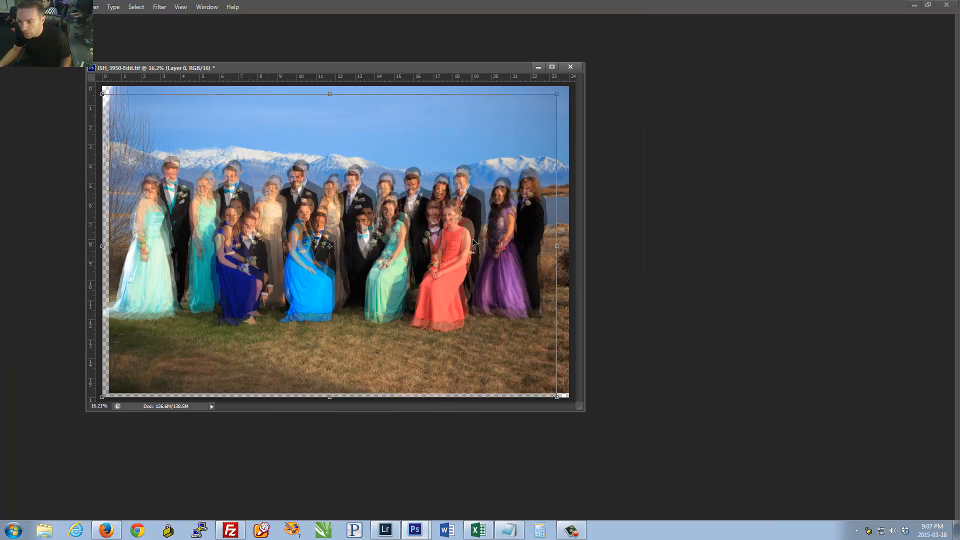
{"action": "left_click_drag", "start_coordinate": [508, 220], "coordinate": [508, 215]}
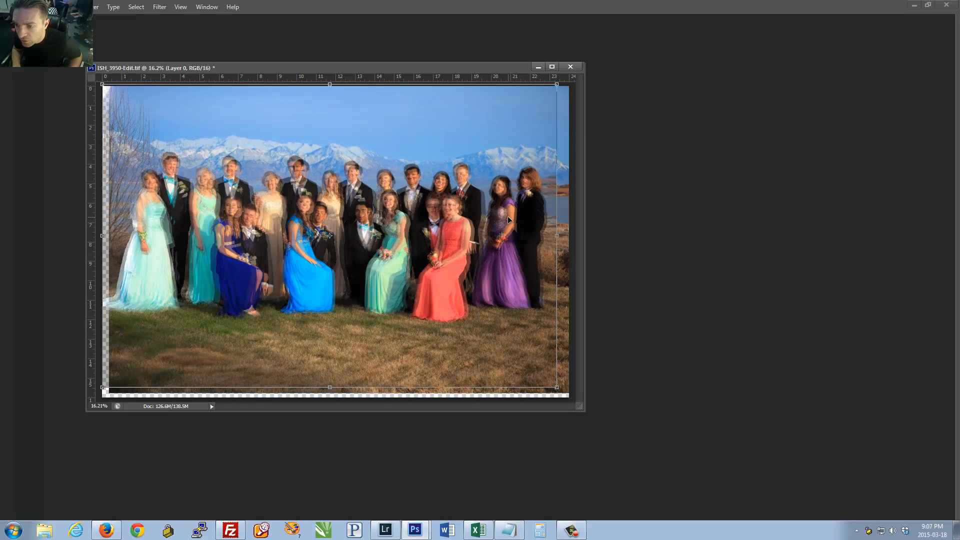
{"action": "key", "text": "Right"}
{"action": "key", "text": "Right"}
{"action": "key", "text": "Right"}
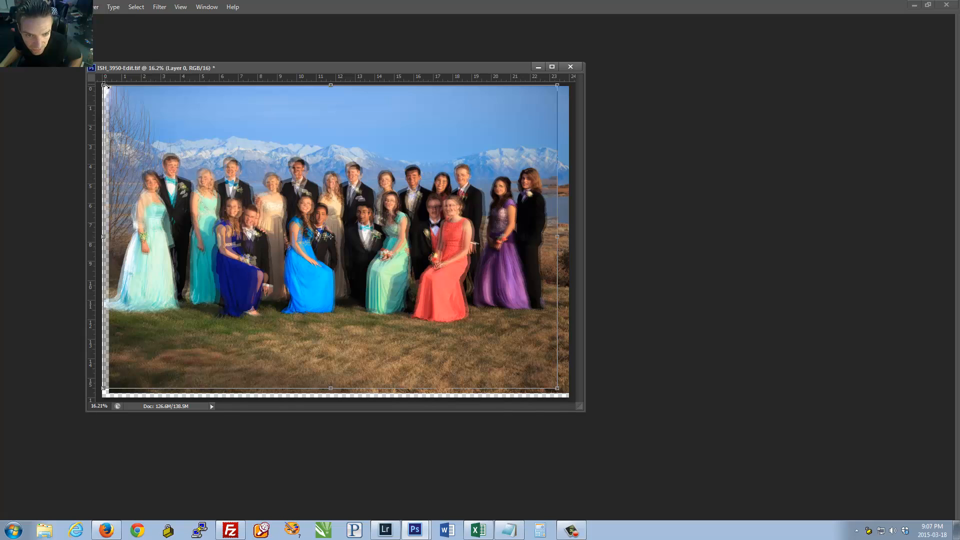
Step: Shrink Layer 0 slightly from its upper-left corner and nudge it left to match the figures in Layer 1
{"action": "left_click_drag", "start_coordinate": [104, 86], "coordinate": [107, 88]}
{"action": "key", "text": "Left"}
{"action": "key", "text": "Left"}
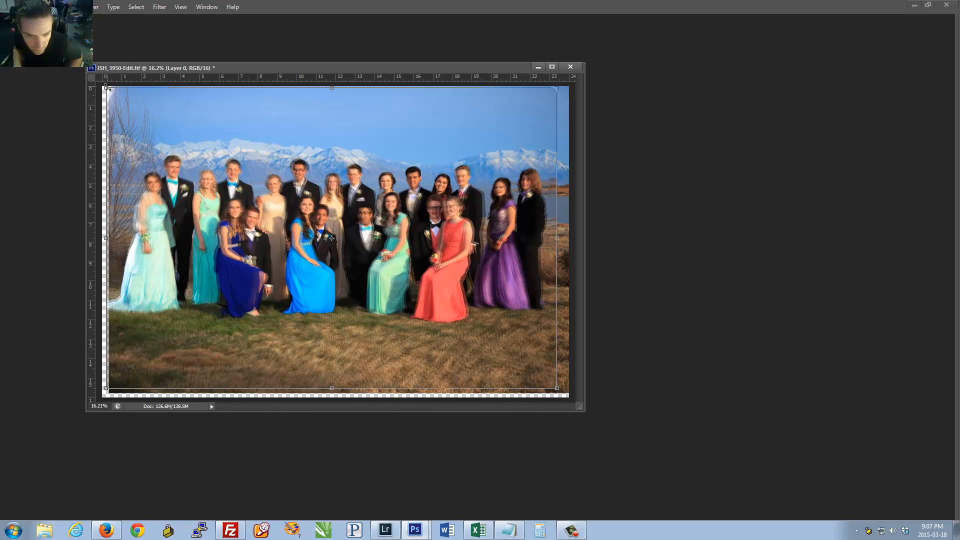
{"action": "key", "text": "Down"}
{"action": "key", "text": "Left"}
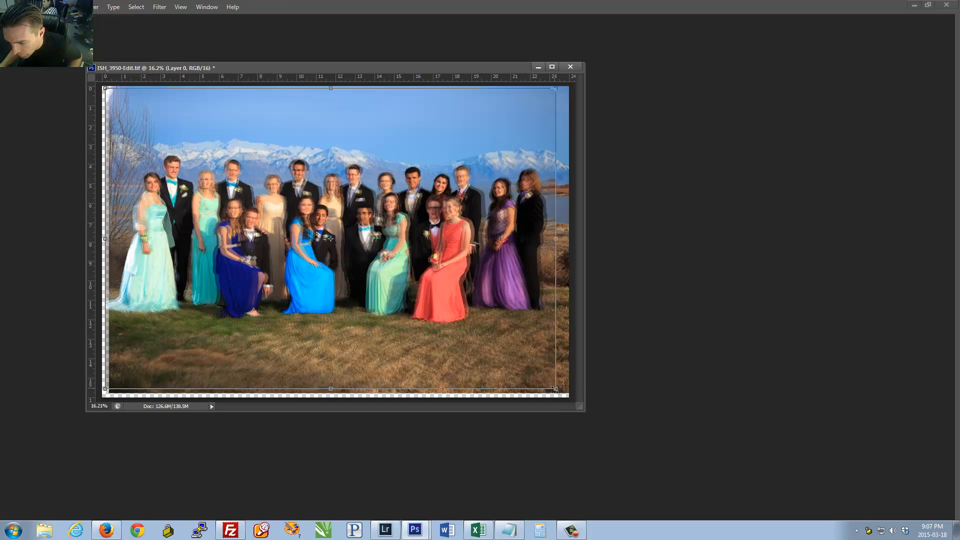
Step: Enlarge Layer 0 slightly from its lower-right corner, rotate it slightly counterclockwise into alignment, and apply the transform
{"action": "left_click_drag", "start_coordinate": [554, 388], "coordinate": [558, 390]}
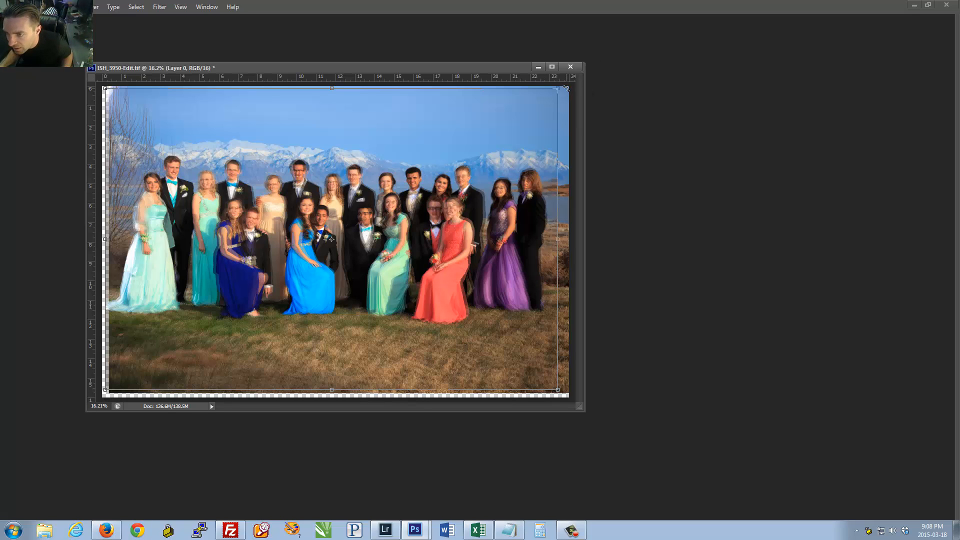
{"action": "left_click_drag", "start_coordinate": [565, 88], "coordinate": [564, 88]}
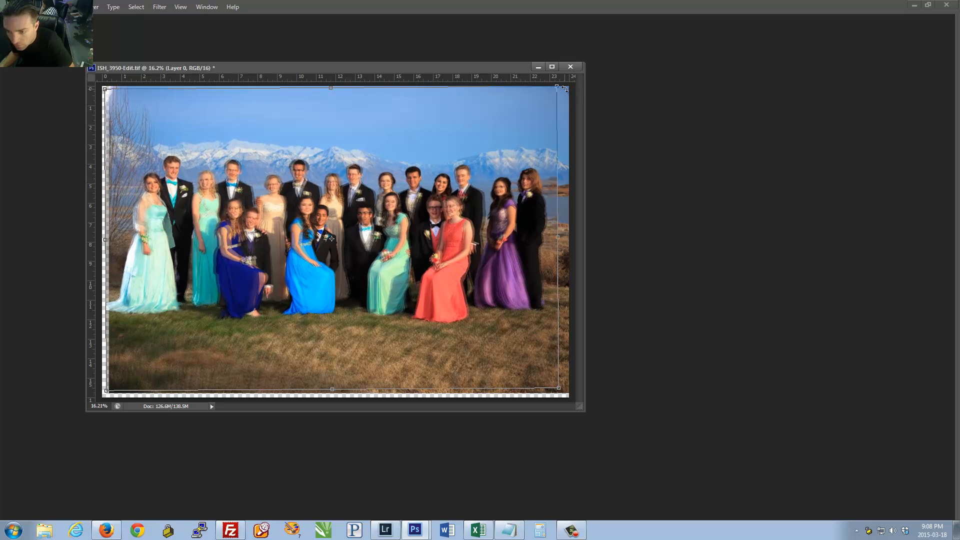
{"action": "key", "text": "Up"}
{"action": "key", "text": "Up"}
{"action": "key", "text": "Down"}
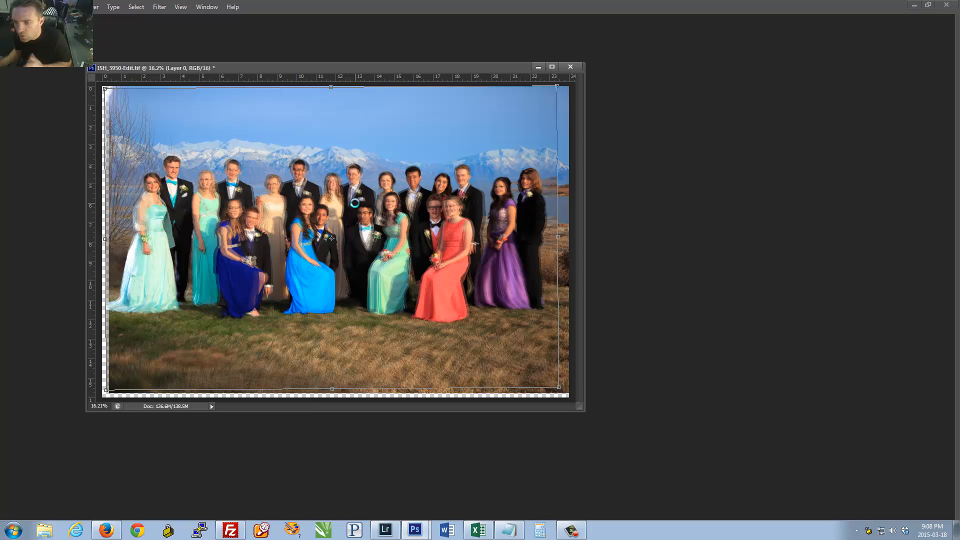
{"action": "key", "text": "Tab"}
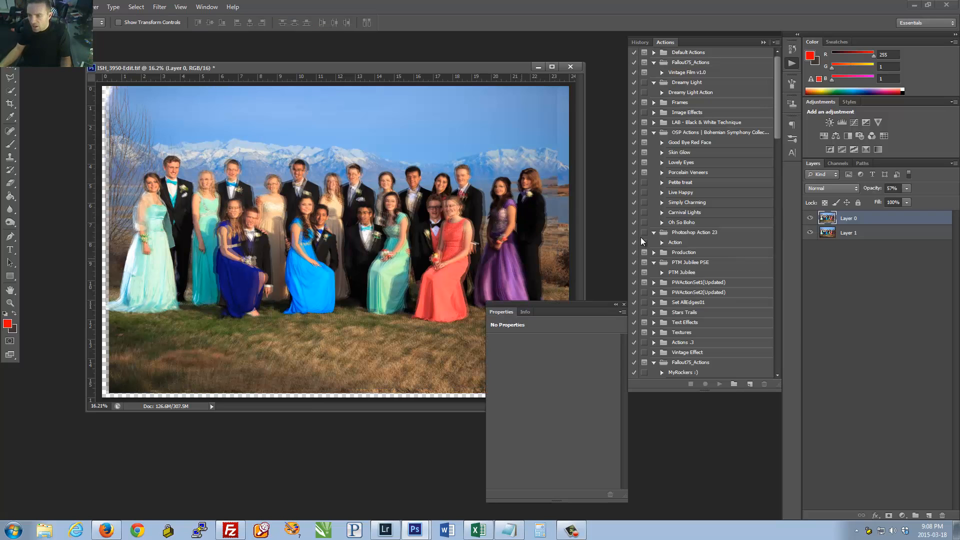
Step: Compare the transformed Layer 0 with Layer 1 by toggling its visibility, including a close-up of the faces around the coral-dress woman
{"action": "left_click", "coordinate": [810, 218]}
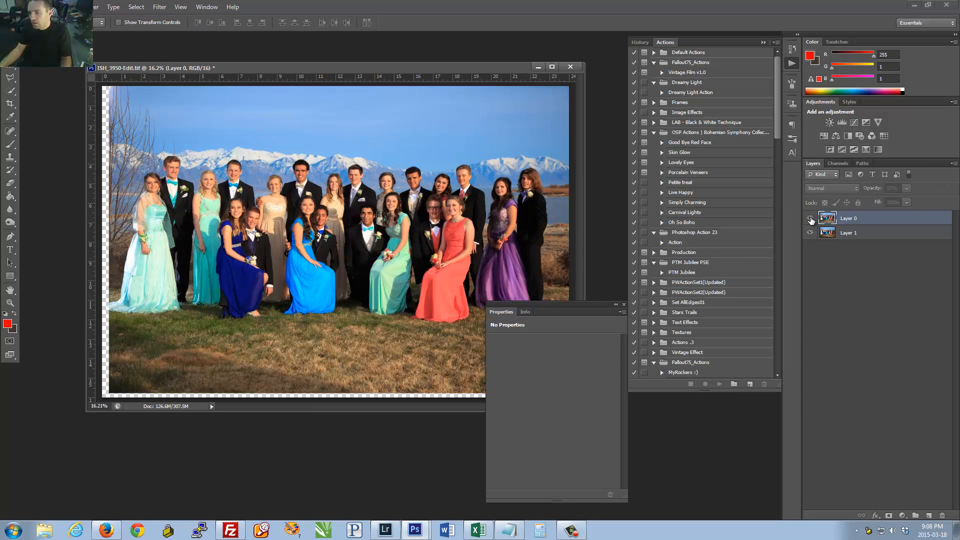
{"action": "left_click", "coordinate": [811, 219]}
{"action": "left_click", "coordinate": [810, 219]}
{"action": "key", "text": "ctrl+space"}
{"action": "left_click_drag", "start_coordinate": [433, 176], "coordinate": [440, 205]}
{"action": "left_click", "coordinate": [811, 219]}
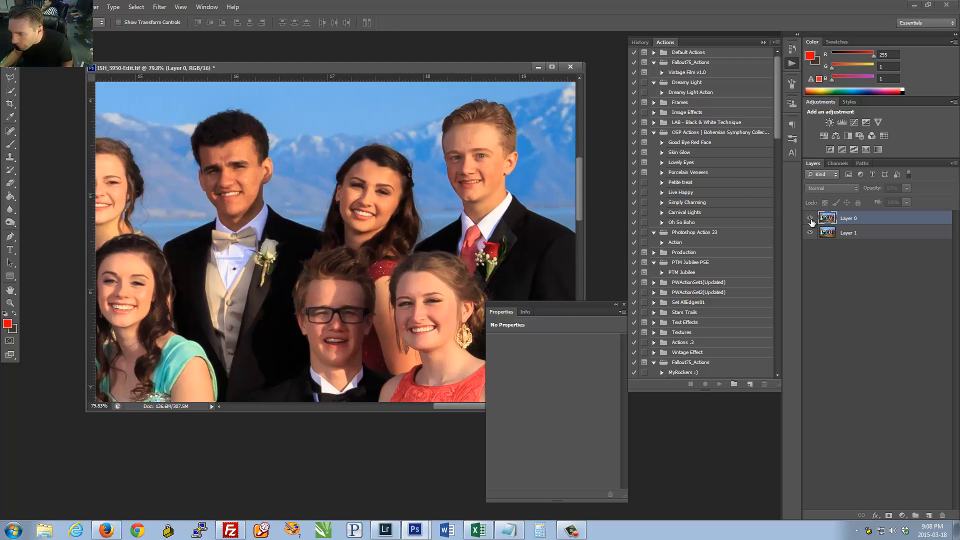
Step: Set Layer 0's opacity to 62% and reposition it so the man with the red boutonniere lines up in both photos
{"action": "left_click_drag", "start_coordinate": [907, 188], "coordinate": [944, 202]}
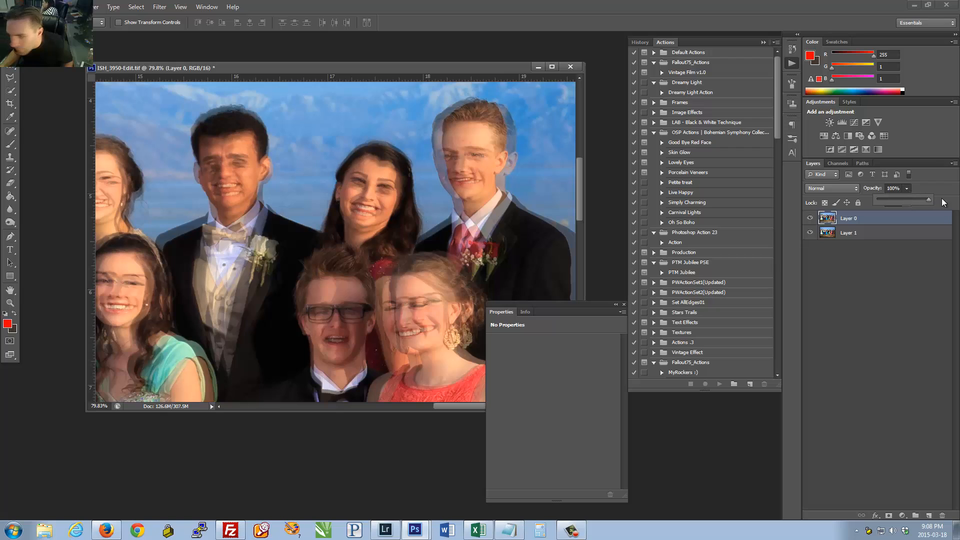
{"action": "left_click", "coordinate": [829, 217]}
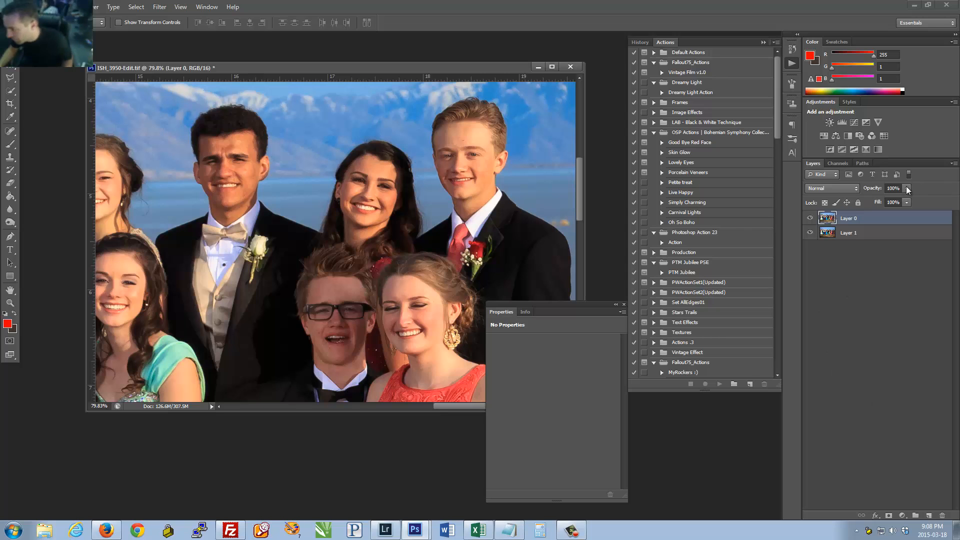
{"action": "left_click_drag", "start_coordinate": [907, 188], "coordinate": [887, 199]}
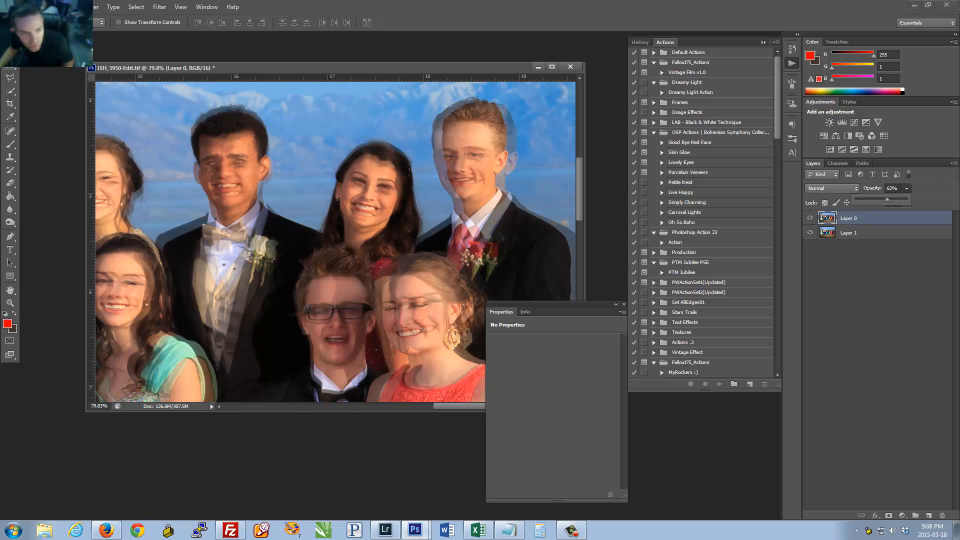
{"action": "left_click_drag", "start_coordinate": [374, 192], "coordinate": [376, 194]}
{"action": "left_click_drag", "start_coordinate": [386, 182], "coordinate": [383, 185]}
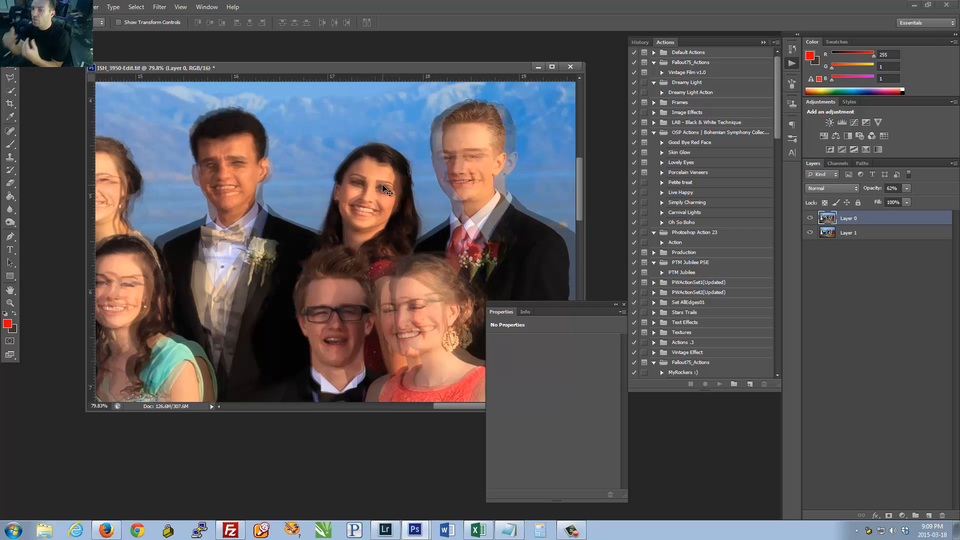
{"action": "left_click_drag", "start_coordinate": [439, 232], "coordinate": [450, 233]}
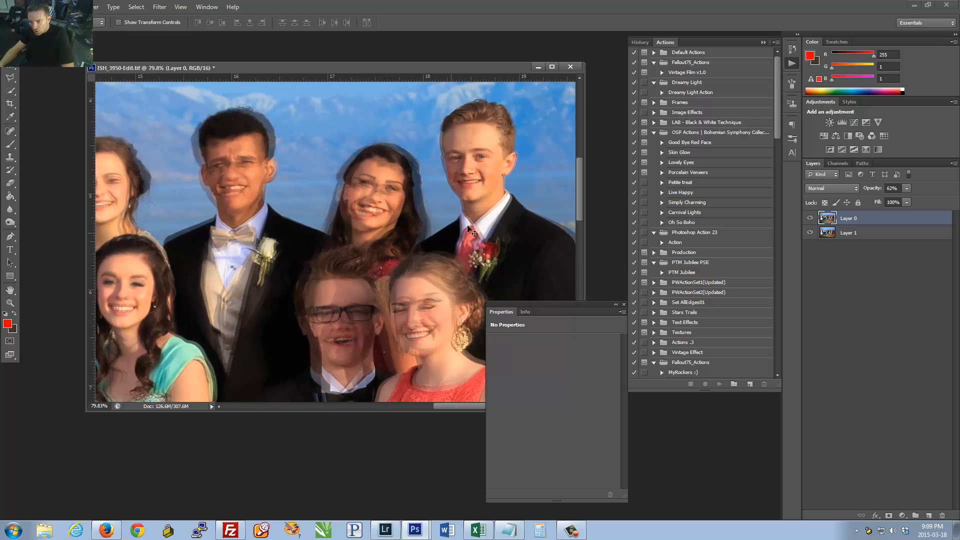
Step: Toggle Layer 0's visibility repeatedly to check how the man with the red boutonniere lines up with Layer 1
{"action": "left_click", "coordinate": [810, 219]}
{"action": "left_click", "coordinate": [810, 219]}
{"action": "left_click", "coordinate": [810, 219]}
{"action": "left_click", "coordinate": [810, 219]}
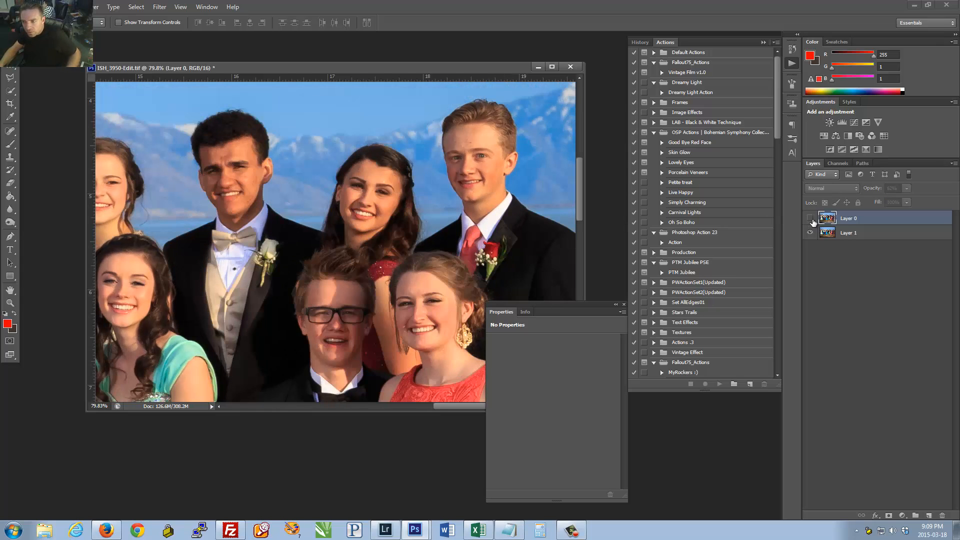
{"action": "left_click", "coordinate": [810, 218]}
Step: Reposition Layer 0 so the woman in the coral dress lines up in both photos, checking by toggling its visibility
{"action": "left_click_drag", "start_coordinate": [360, 215], "coordinate": [369, 213]}
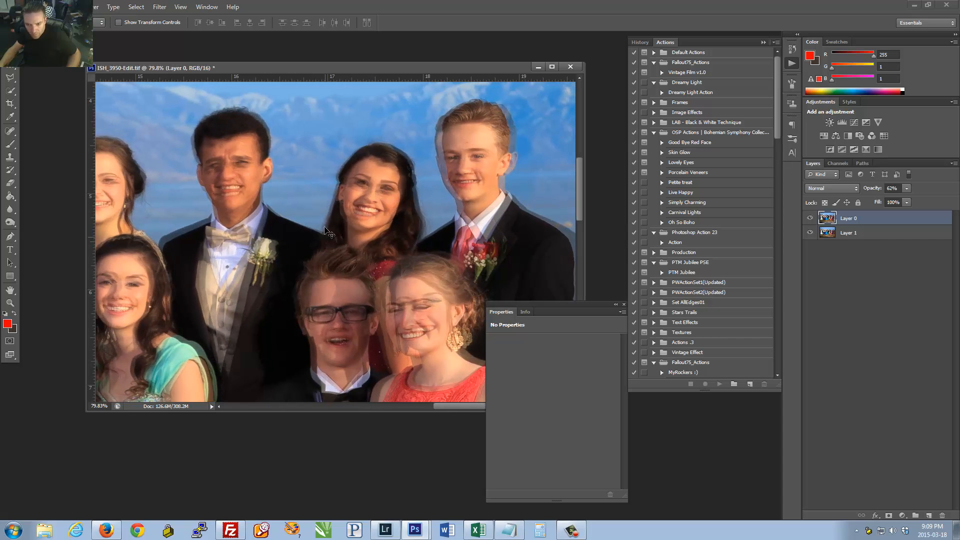
{"action": "left_click_drag", "start_coordinate": [408, 248], "coordinate": [411, 249]}
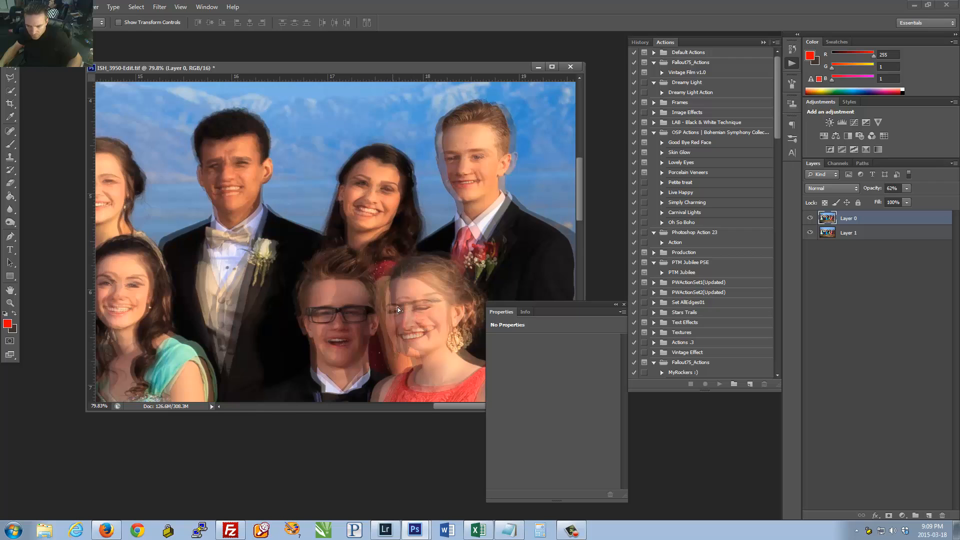
{"action": "left_click_drag", "start_coordinate": [397, 334], "coordinate": [407, 328]}
{"action": "left_click", "coordinate": [811, 219]}
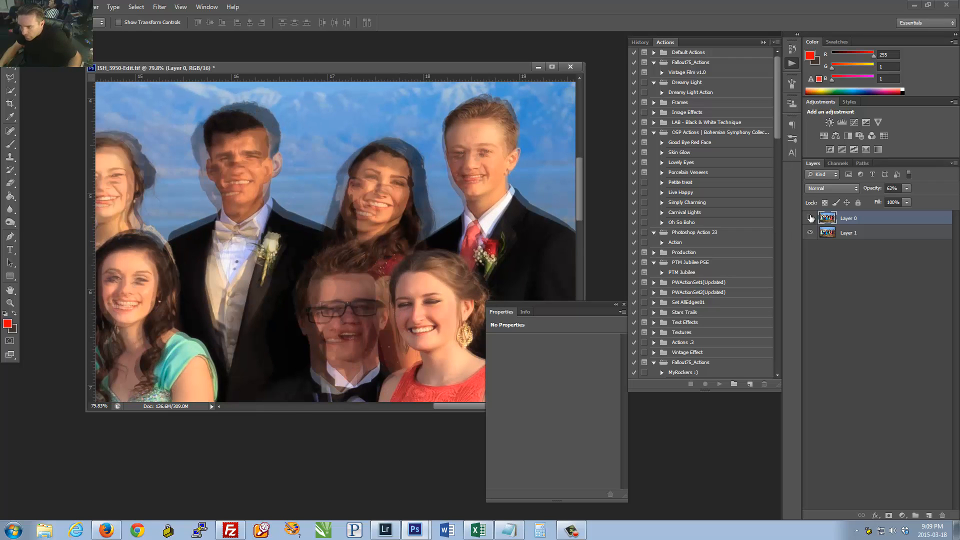
{"action": "left_click", "coordinate": [811, 219]}
Step: Place Layer 1 above Layer 0, hide Layer 1, and restore Layer 0's opacity to 100%
{"action": "left_click_drag", "start_coordinate": [836, 233], "coordinate": [836, 221]}
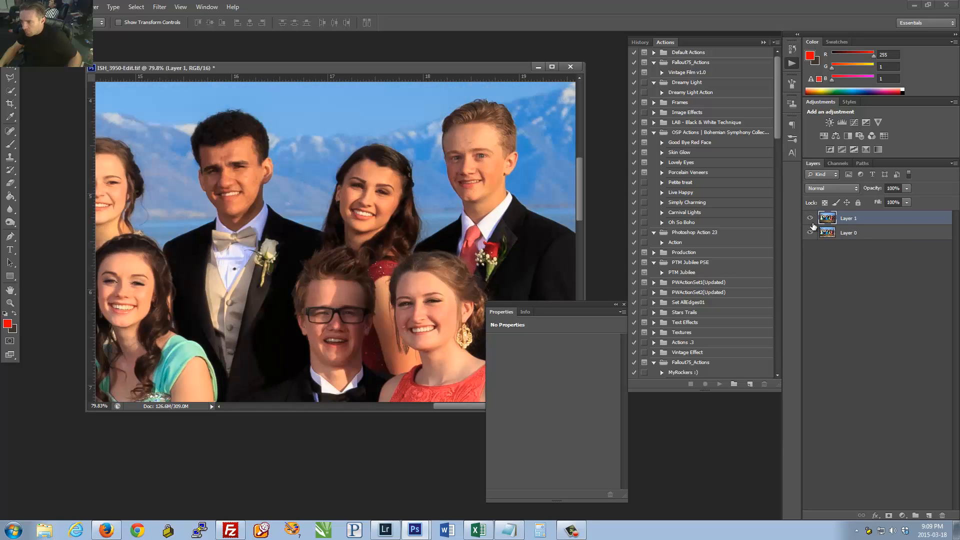
{"action": "left_click", "coordinate": [810, 218]}
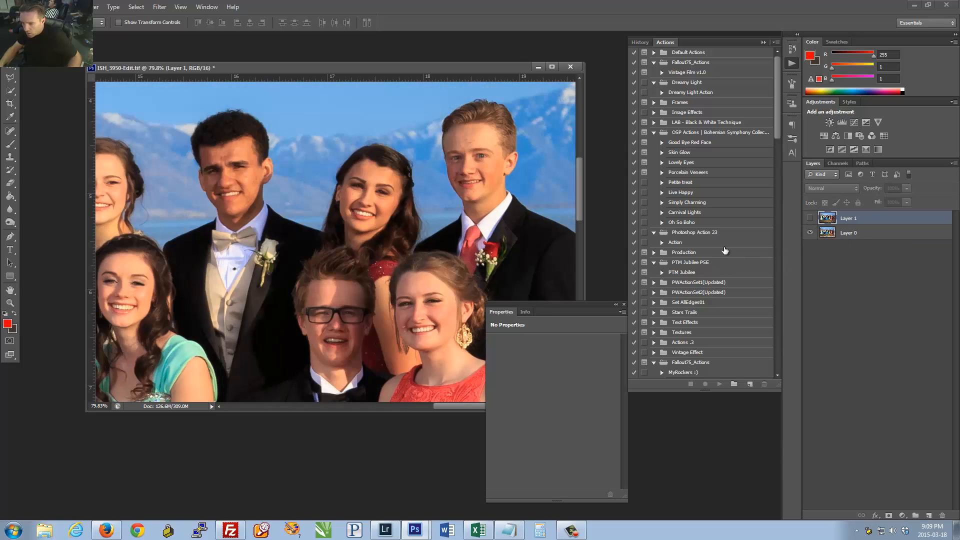
{"action": "left_click", "coordinate": [861, 231]}
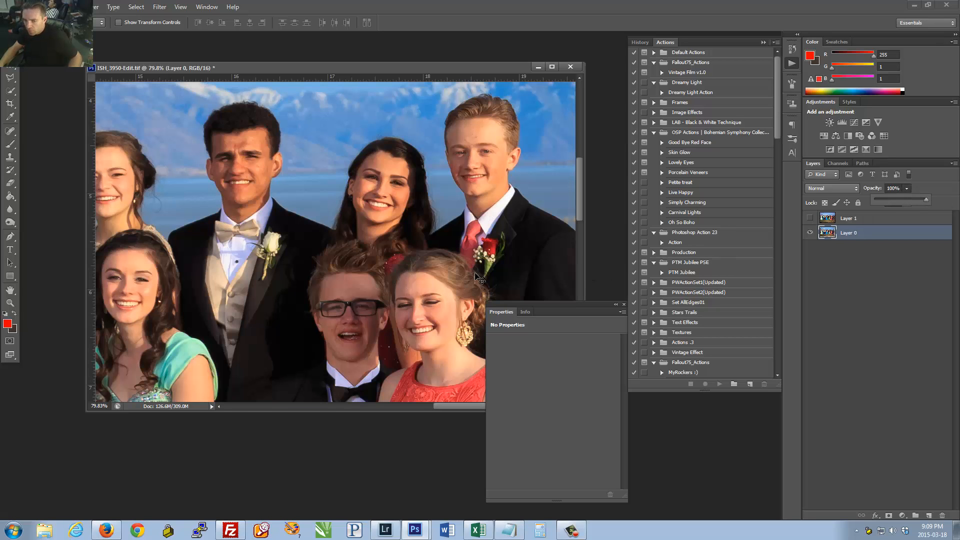
Step: Toggle Layer 1's visibility repeatedly to compare the expressions and face alignment in the two photos
{"action": "left_click", "coordinate": [811, 218]}
{"action": "left_click", "coordinate": [810, 218]}
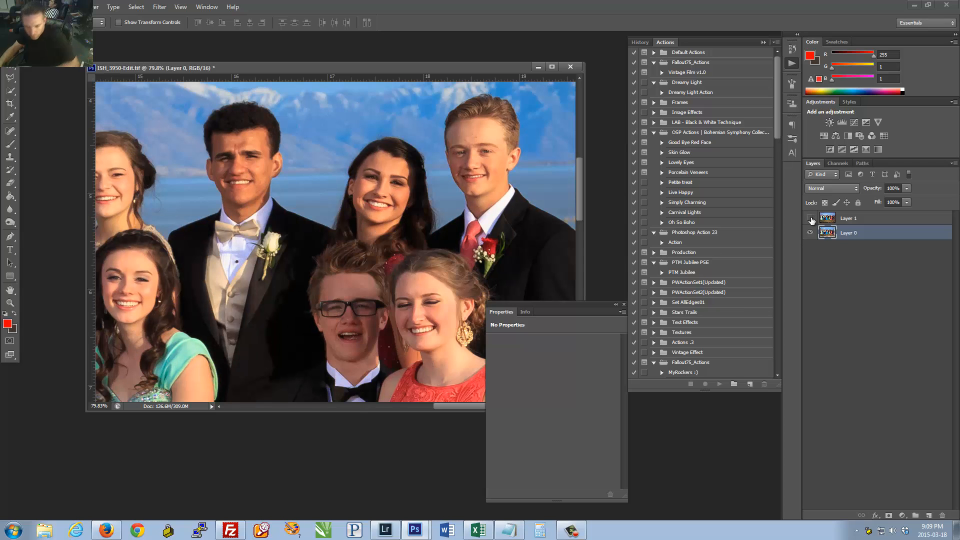
{"action": "left_click", "coordinate": [811, 219]}
{"action": "left_click", "coordinate": [811, 218]}
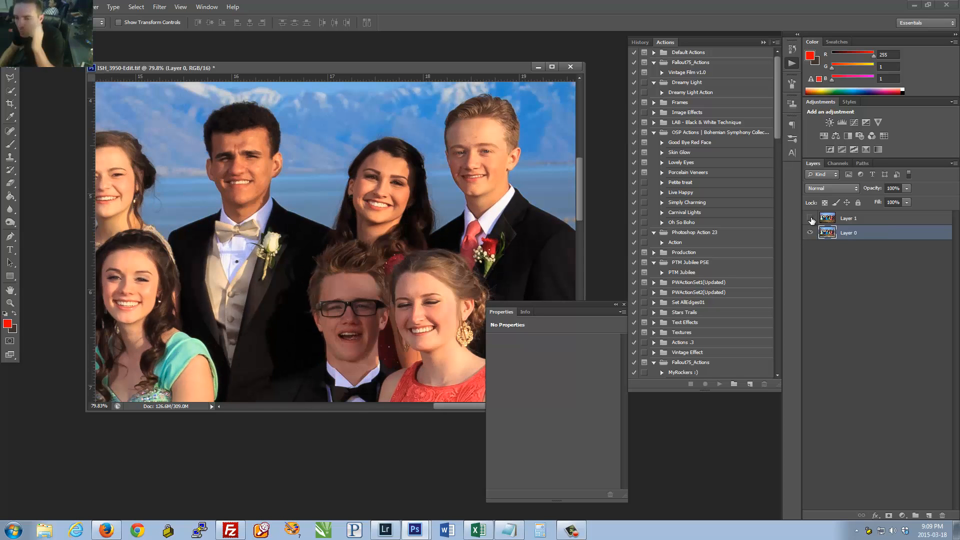
{"action": "left_click", "coordinate": [810, 218]}
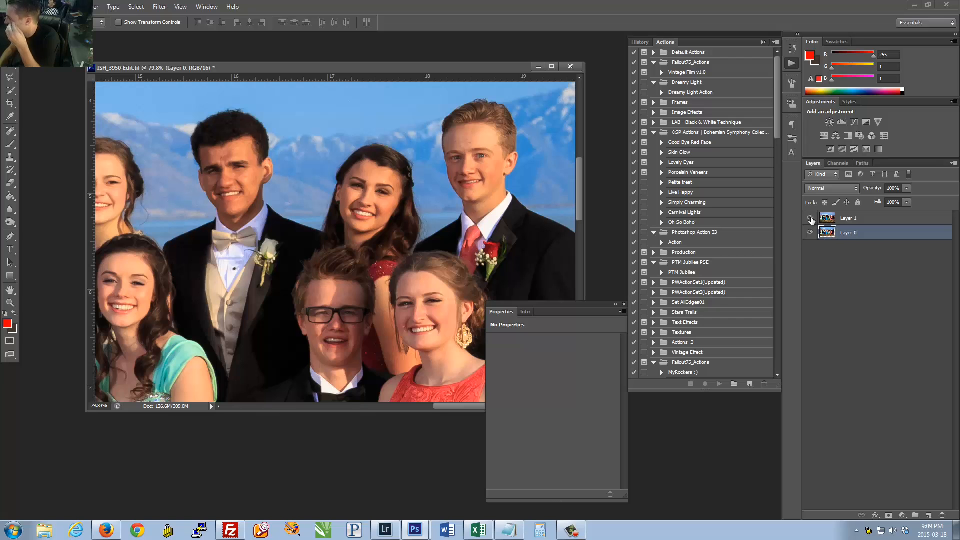
{"action": "left_click", "coordinate": [810, 219]}
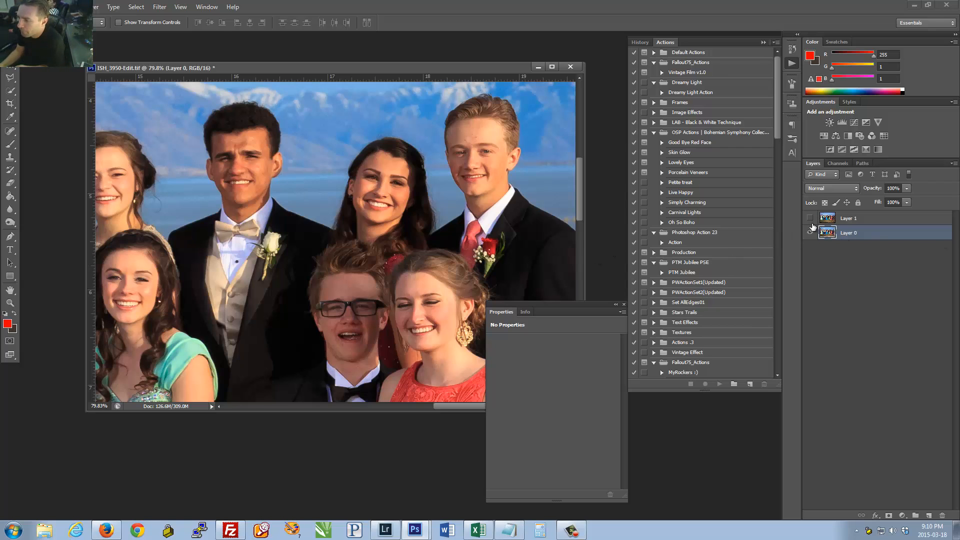
{"action": "left_click", "coordinate": [810, 219]}
{"action": "left_click", "coordinate": [810, 218]}
{"action": "left_click", "coordinate": [810, 219]}
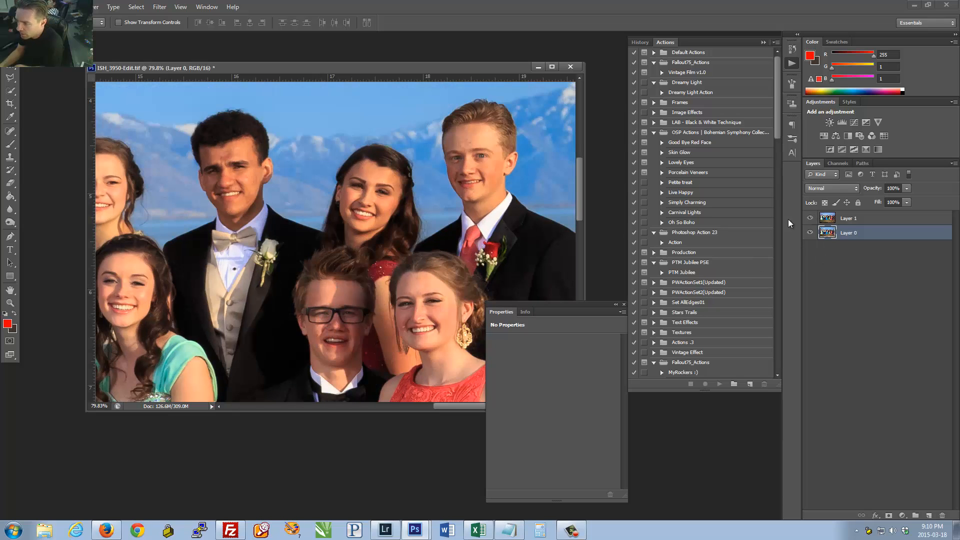
{"action": "left_click", "coordinate": [810, 219]}
{"action": "left_click", "coordinate": [811, 219]}
{"action": "left_click", "coordinate": [810, 218]}
{"action": "left_click", "coordinate": [811, 219]}
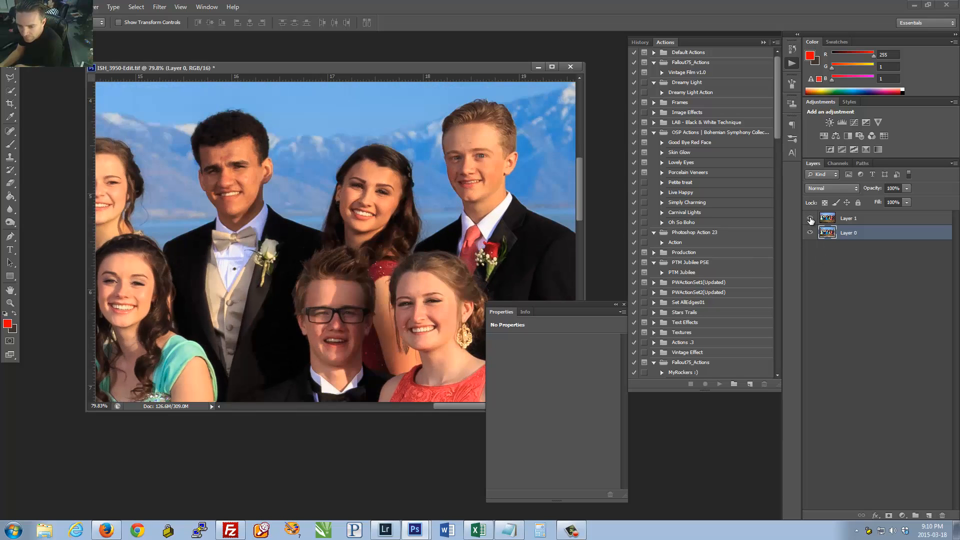
{"action": "left_click", "coordinate": [811, 219]}
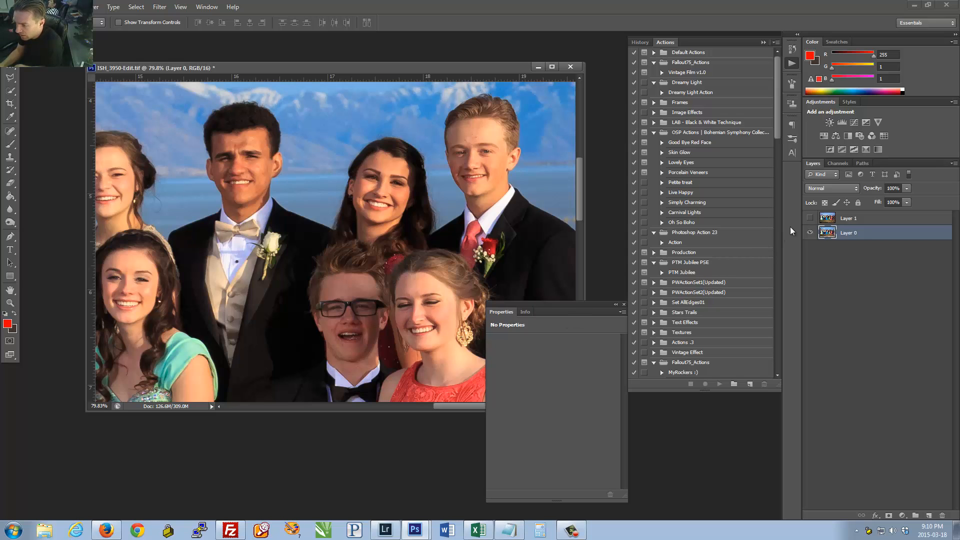
{"action": "left_click", "coordinate": [810, 219]}
{"action": "left_click", "coordinate": [810, 218]}
{"action": "left_click", "coordinate": [810, 218]}
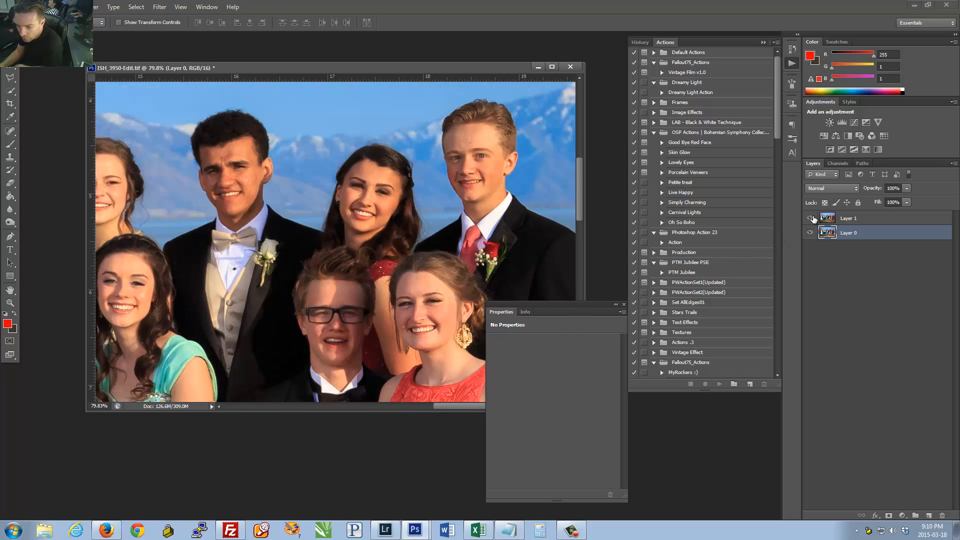
{"action": "left_click", "coordinate": [810, 218]}
{"action": "left_click", "coordinate": [810, 219]}
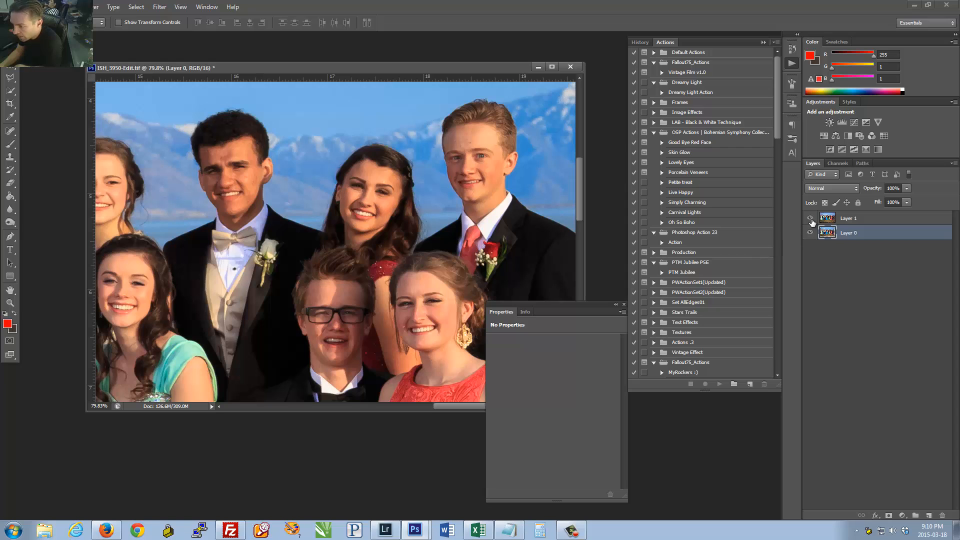
Step: Reduce Layer 1's opacity to 54% so Layer 0 shows through around the coral-dress woman's face
{"action": "left_click", "coordinate": [846, 219]}
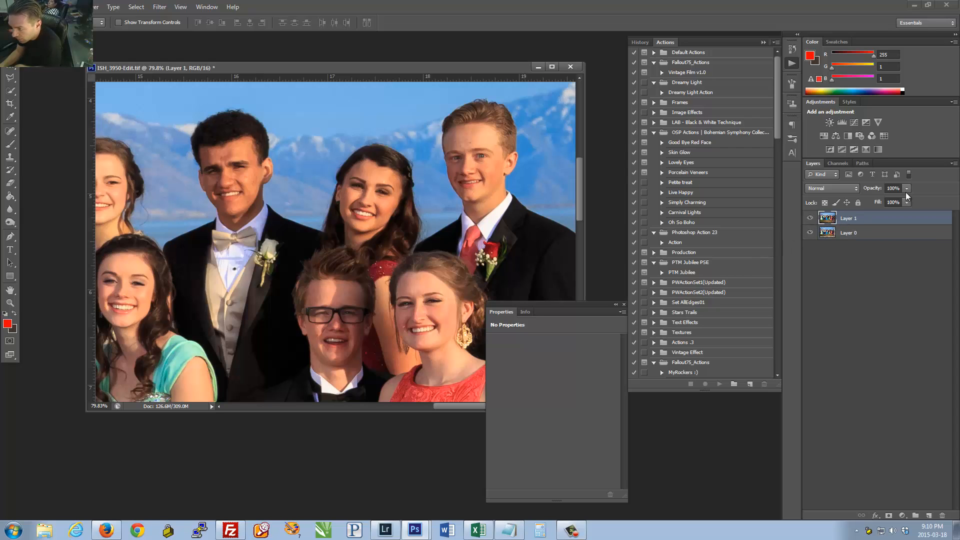
{"action": "left_click_drag", "start_coordinate": [907, 188], "coordinate": [881, 198]}
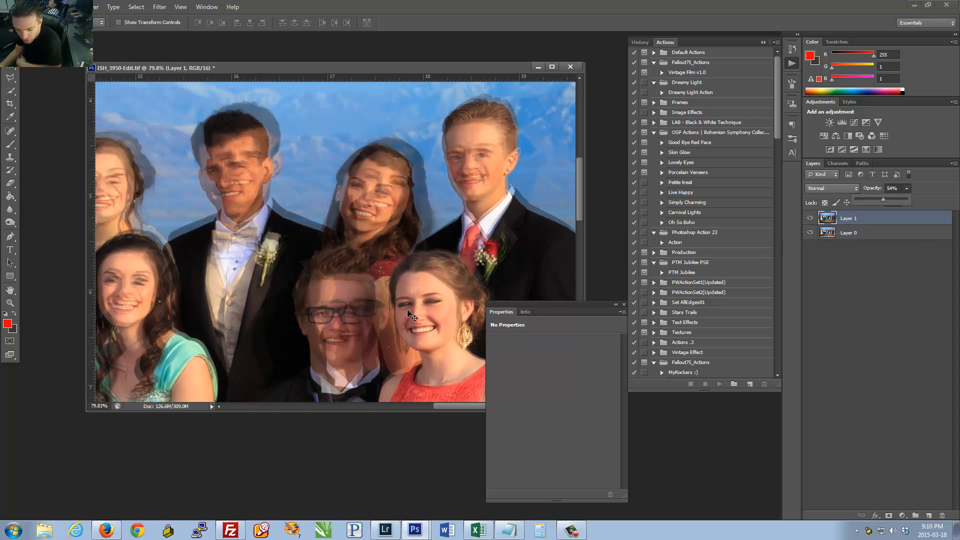
{"action": "left_click_drag", "start_coordinate": [440, 323], "coordinate": [513, 306]}
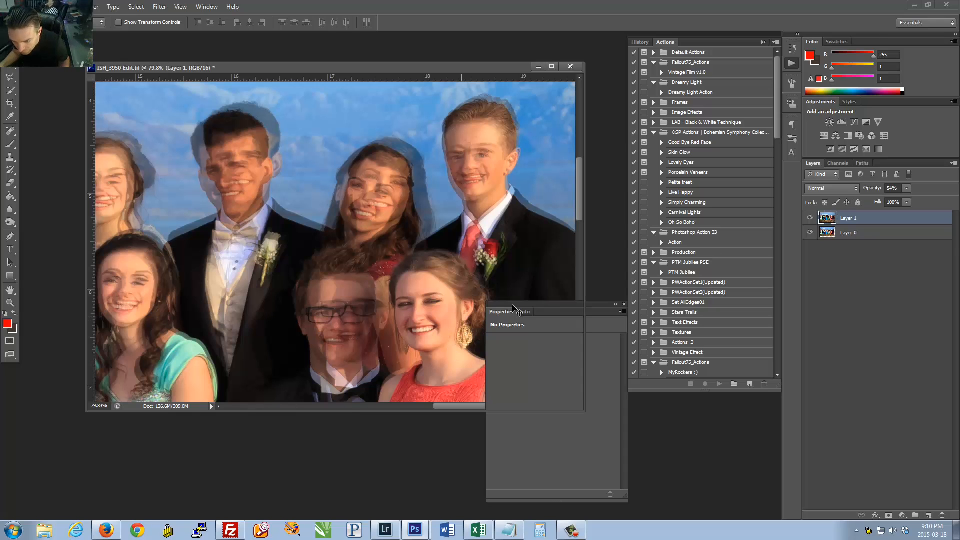
Step: Nudge Layer 1 slightly up and to the left until the coral-dress woman's face lines up with Layer 0
{"action": "key", "text": "Tab"}
{"action": "key", "text": "Up"}
{"action": "key", "text": "Up"}
{"action": "key", "text": "Up"}
{"action": "key", "text": "Up"}
{"action": "key", "text": "Up"}
{"action": "key", "text": "Up"}
{"action": "key", "text": "Up"}
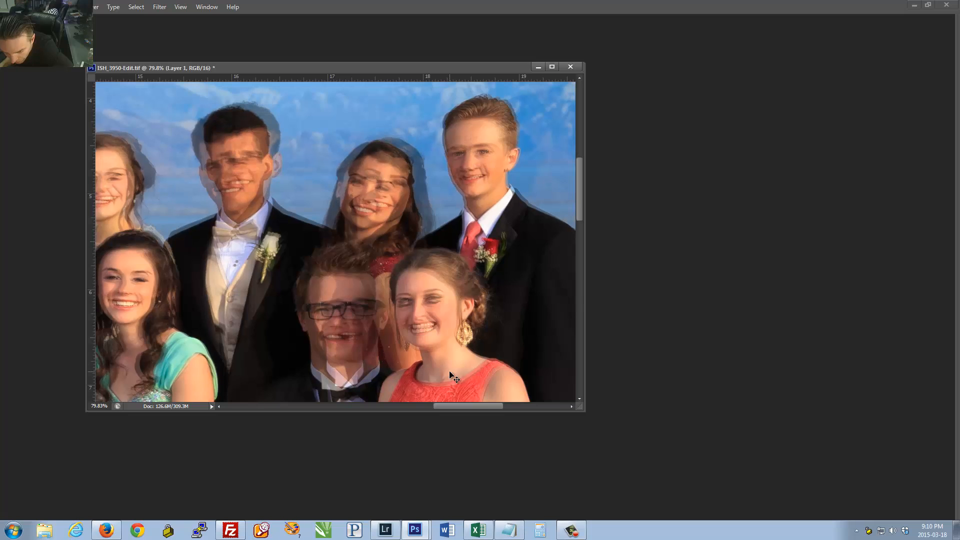
{"action": "key", "text": "Left"}
{"action": "key", "text": "Left"}
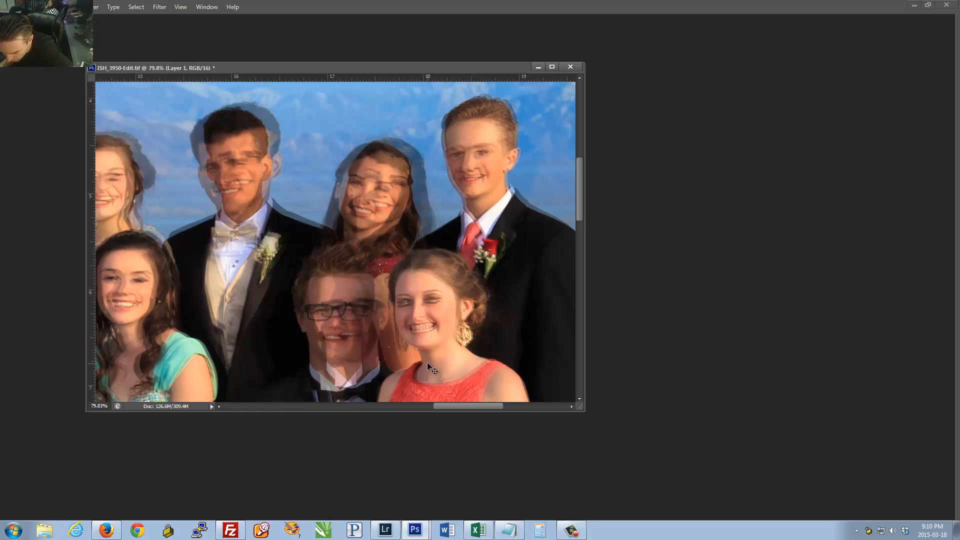
{"action": "key", "text": "Tab"}
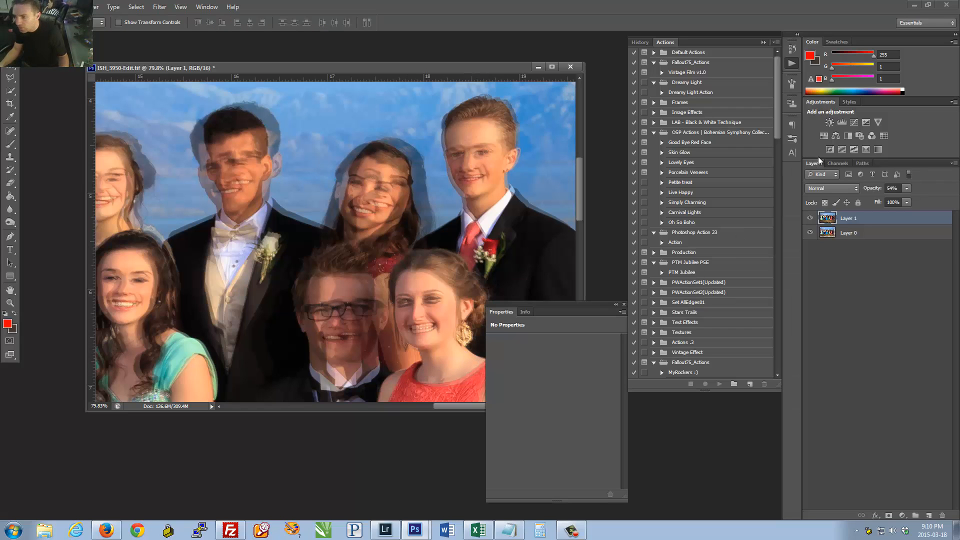
Step: Restore Layer 1's opacity to 100%
{"action": "left_click", "coordinate": [907, 188]}
{"action": "left_click_drag", "start_coordinate": [904, 196], "coordinate": [934, 200]}
Step: Try out a white reveal-all mask and a black hide-all mask on Layer 1, removing each one
{"action": "left_click", "coordinate": [889, 516]}
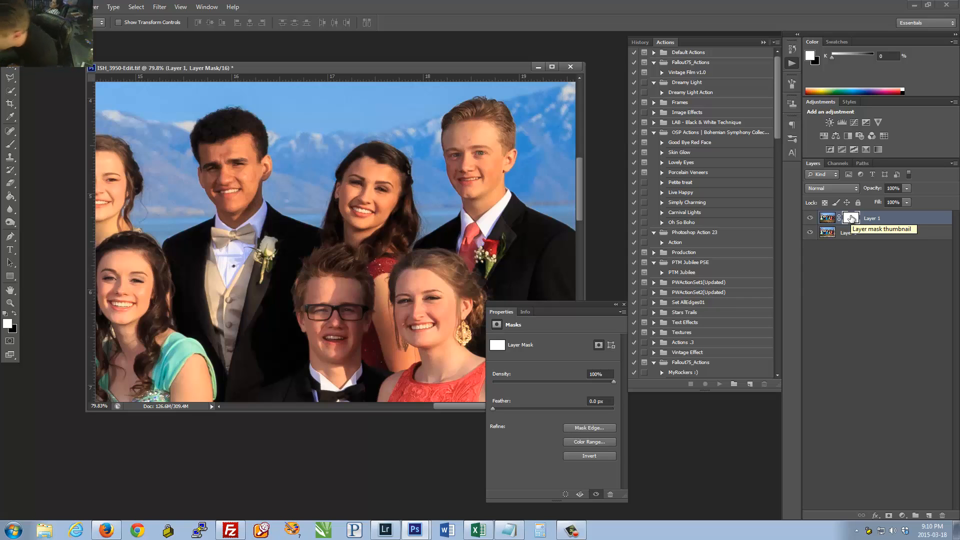
{"action": "right_click", "coordinate": [851, 218]}
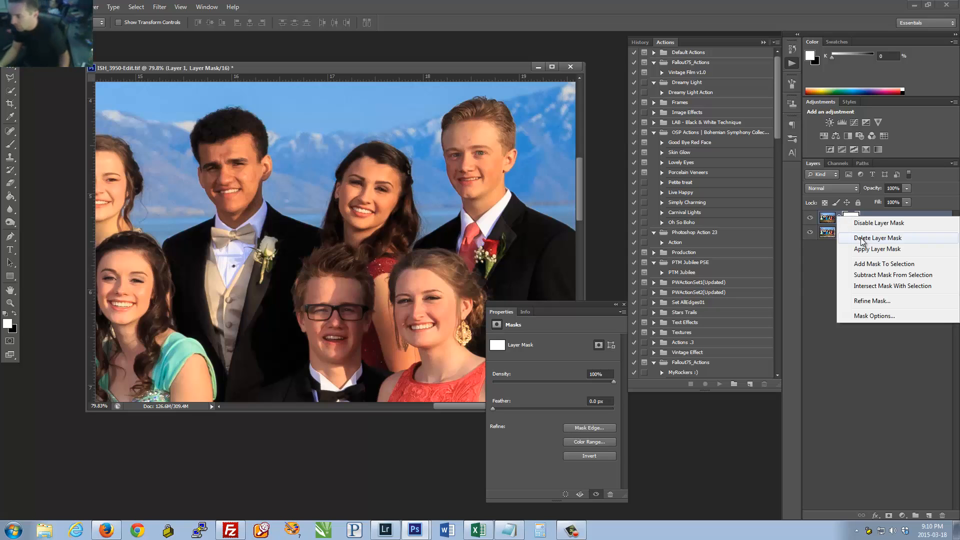
{"action": "left_click", "coordinate": [869, 237]}
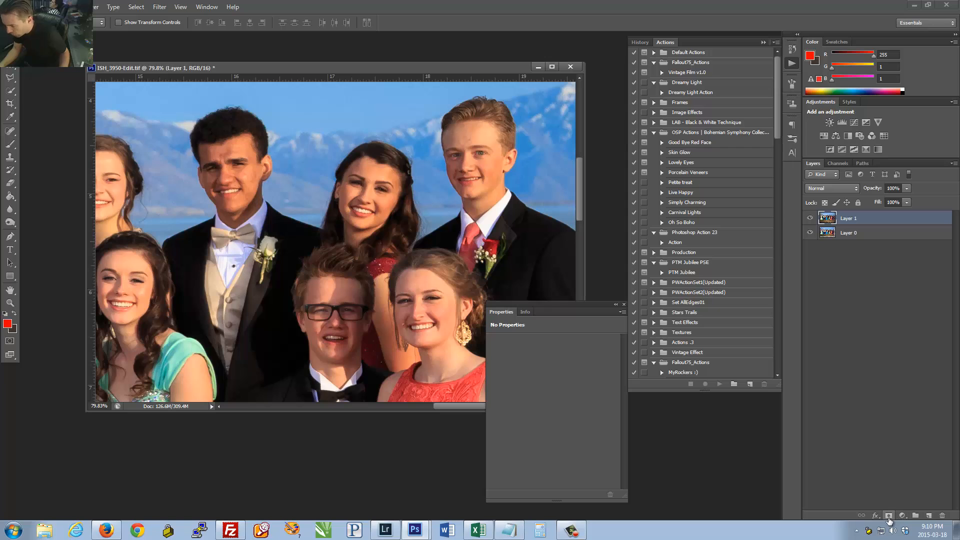
{"action": "left_click", "coordinate": [889, 516]}
{"action": "key", "text": "ctrl+z"}
{"action": "left_click", "coordinate": [888, 517], "text": "alt"}
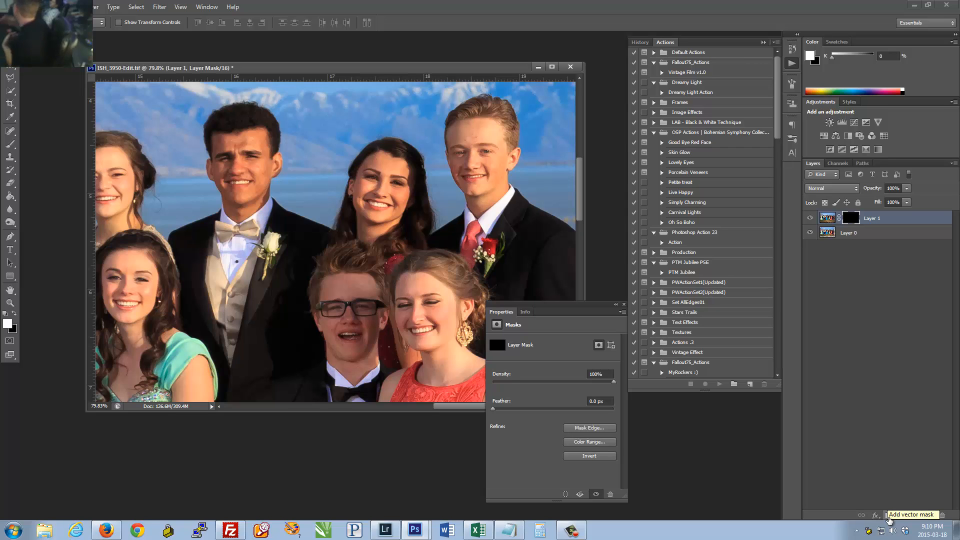
{"action": "key", "text": "ctrl+z"}
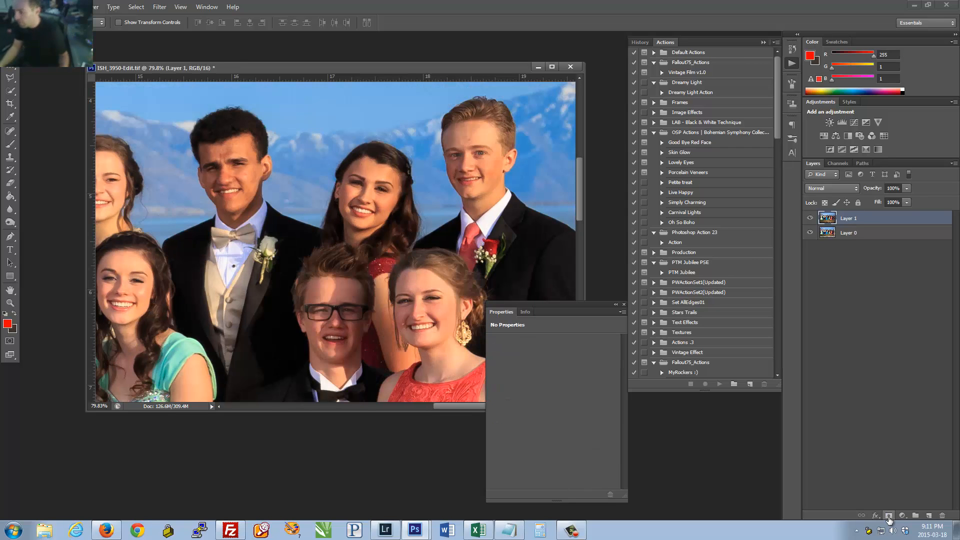
Step: Add a white layer mask to Layer 1 and invert it to black so the whole layer is hidden
{"action": "left_click", "coordinate": [889, 516]}
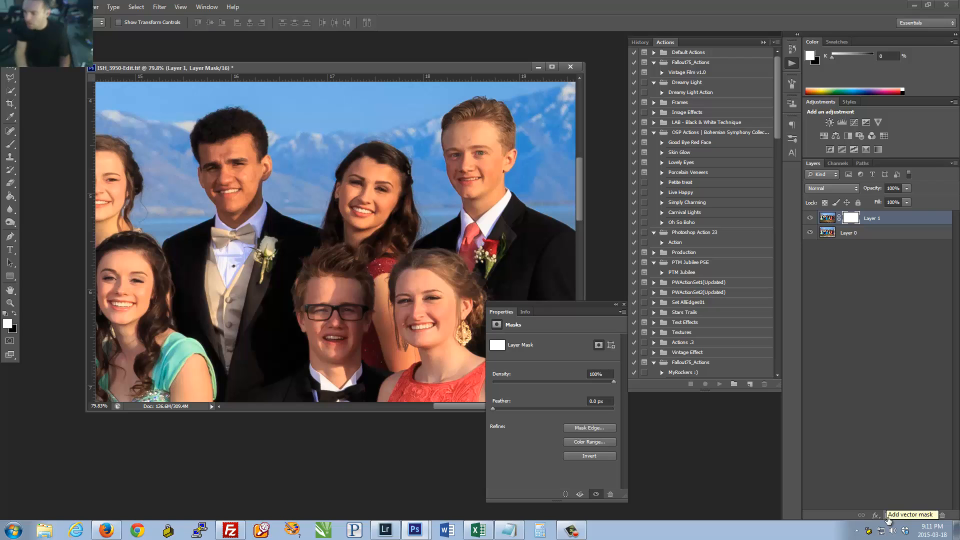
{"action": "key", "text": "ctrl+i"}
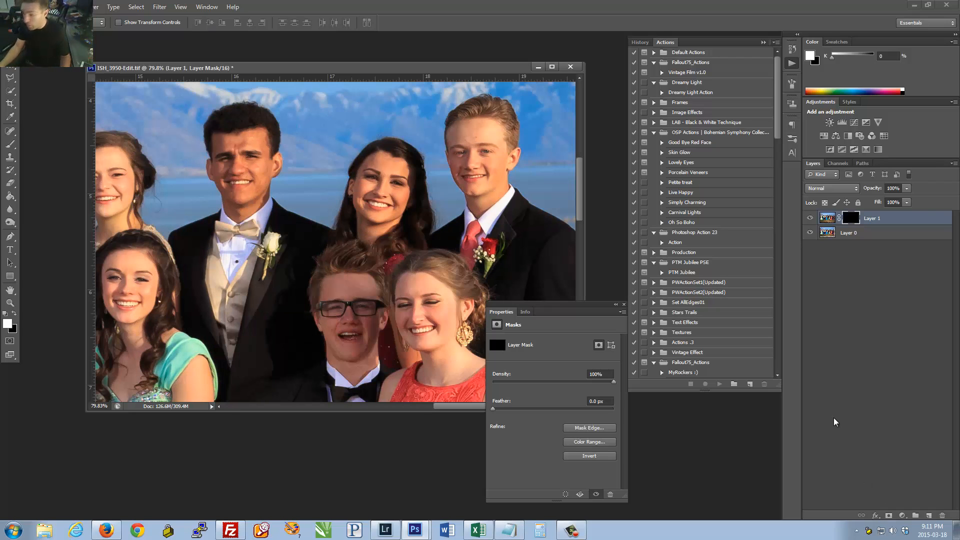
{"action": "key", "text": "ctrl+i"}
{"action": "left_click", "coordinate": [137, 8]}
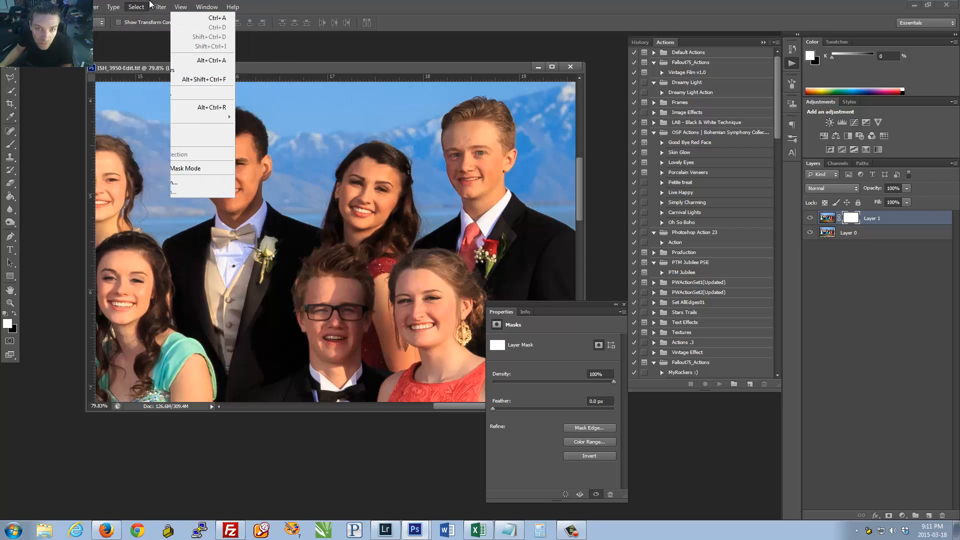
{"action": "mouse_move", "coordinate": [141, 7]}
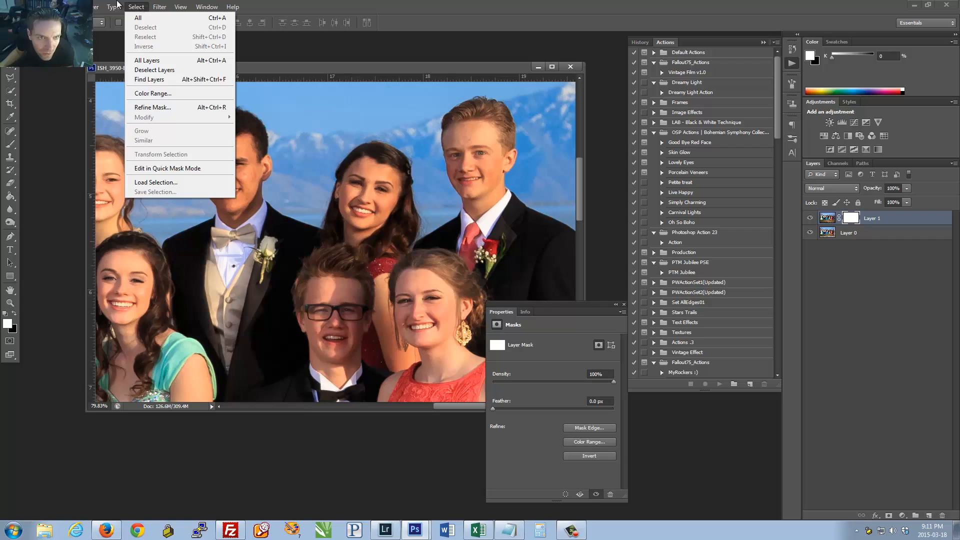
{"action": "mouse_move", "coordinate": [65, 6]}
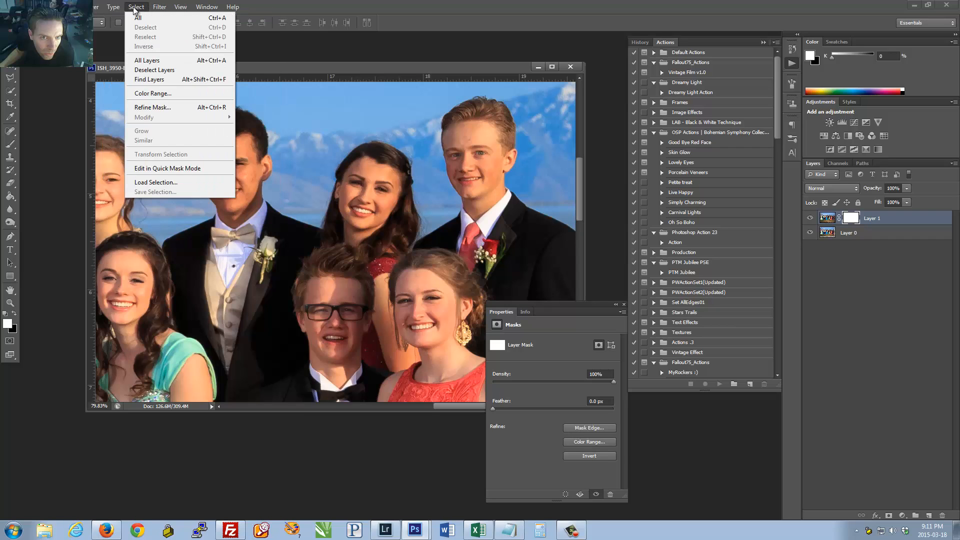
{"action": "mouse_move", "coordinate": [94, 9]}
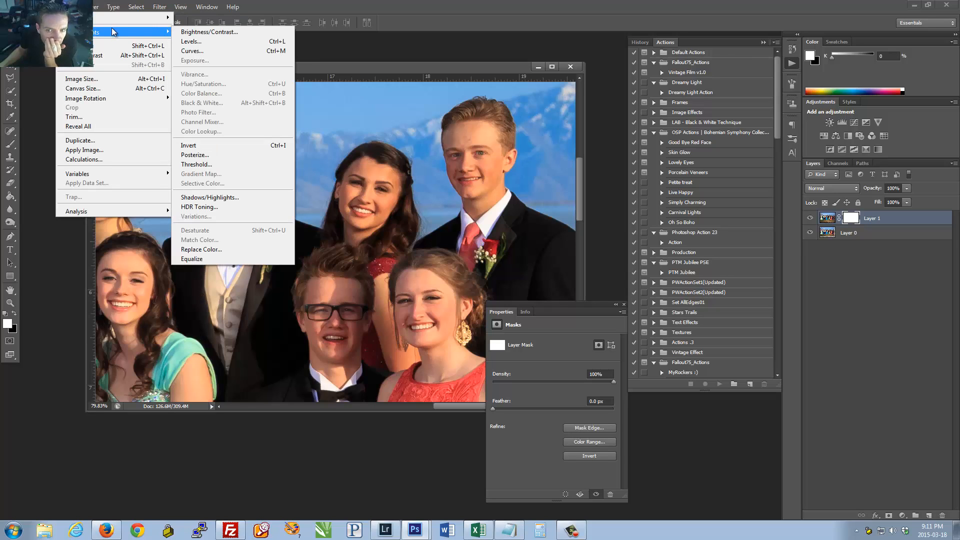
{"action": "left_click", "coordinate": [272, 148]}
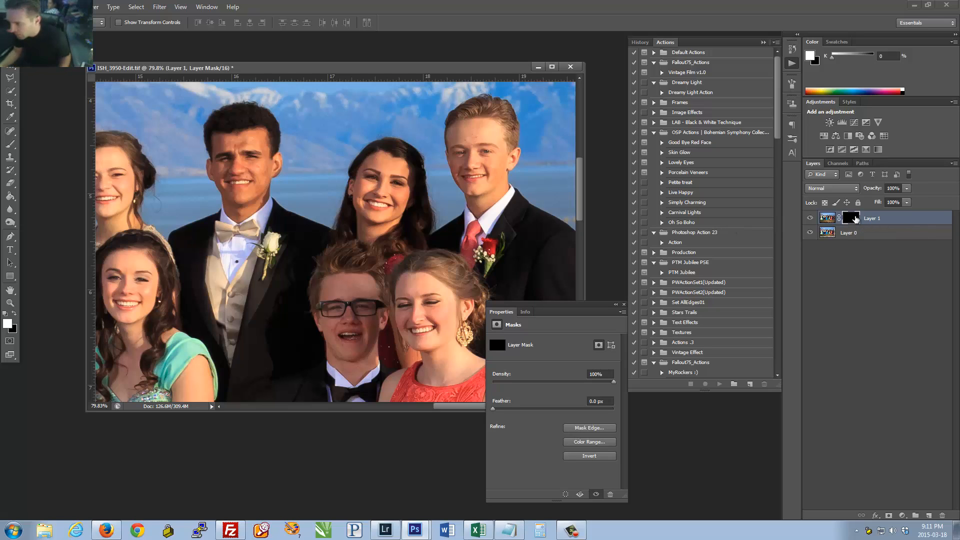
Step: Brush white on Layer 1's mask over the coral-dress woman's face to reveal her open-eyed expression
{"action": "left_click", "coordinate": [10, 144]}
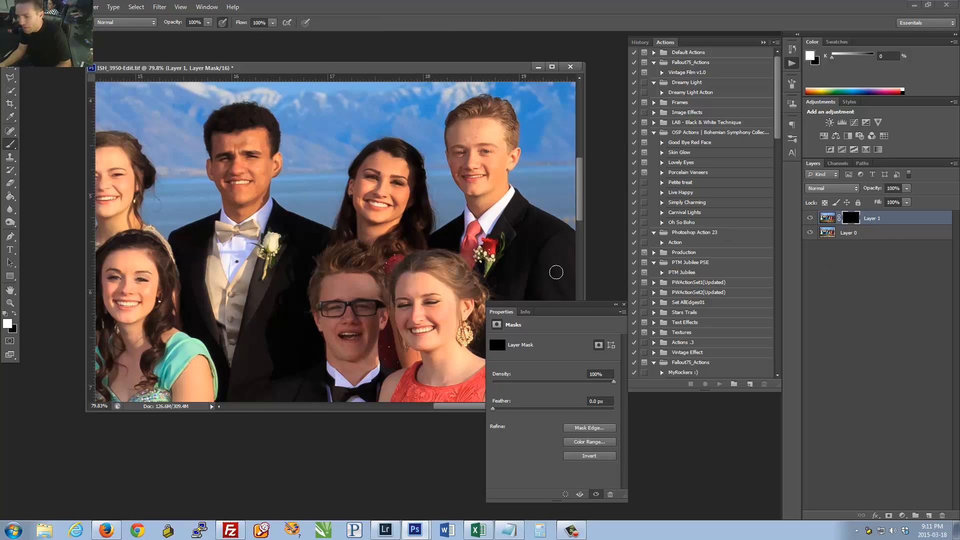
{"action": "mouse_move", "coordinate": [422, 302]}
{"action": "left_mouse_down"}
{"action": "mouse_move", "coordinate": [412, 306]}
{"action": "mouse_move", "coordinate": [408, 295]}
{"action": "mouse_move", "coordinate": [418, 295]}
{"action": "left_mouse_up"}
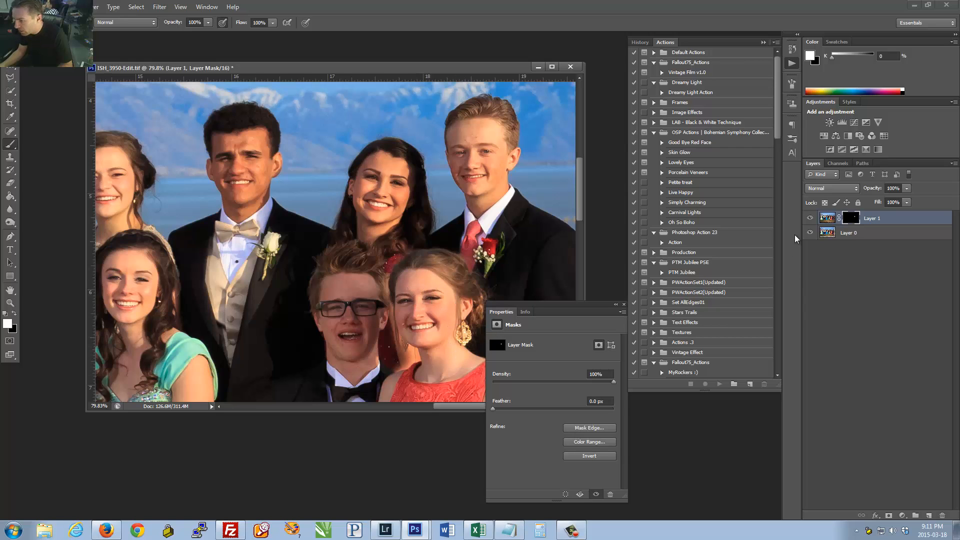
Step: Toggle Layer 1's visibility repeatedly to compare the coral-dress woman's face with and without the swap, moving the mask properties off the photo
{"action": "left_click", "coordinate": [811, 218]}
{"action": "left_click", "coordinate": [811, 218]}
{"action": "left_click", "coordinate": [811, 218]}
{"action": "left_click", "coordinate": [811, 218]}
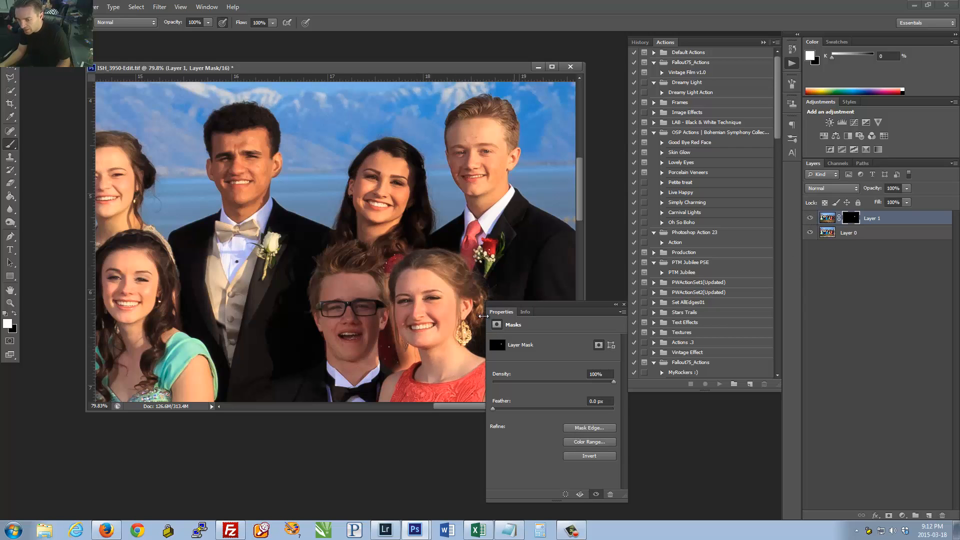
{"action": "left_click_drag", "start_coordinate": [500, 308], "coordinate": [585, 318]}
{"action": "left_click", "coordinate": [811, 218]}
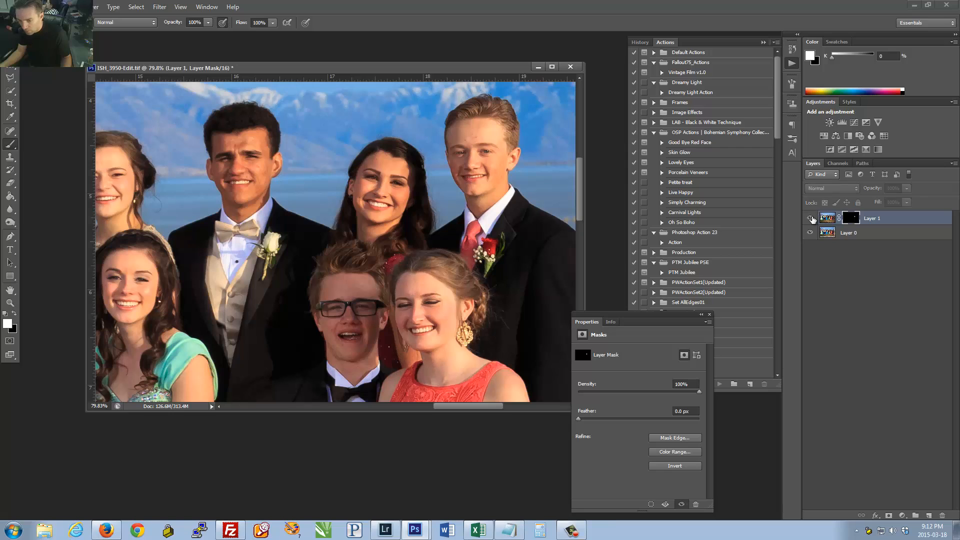
{"action": "left_click", "coordinate": [811, 217]}
{"action": "left_click", "coordinate": [812, 217]}
{"action": "left_click", "coordinate": [811, 218]}
{"action": "left_click", "coordinate": [811, 217]}
{"action": "left_click", "coordinate": [812, 218]}
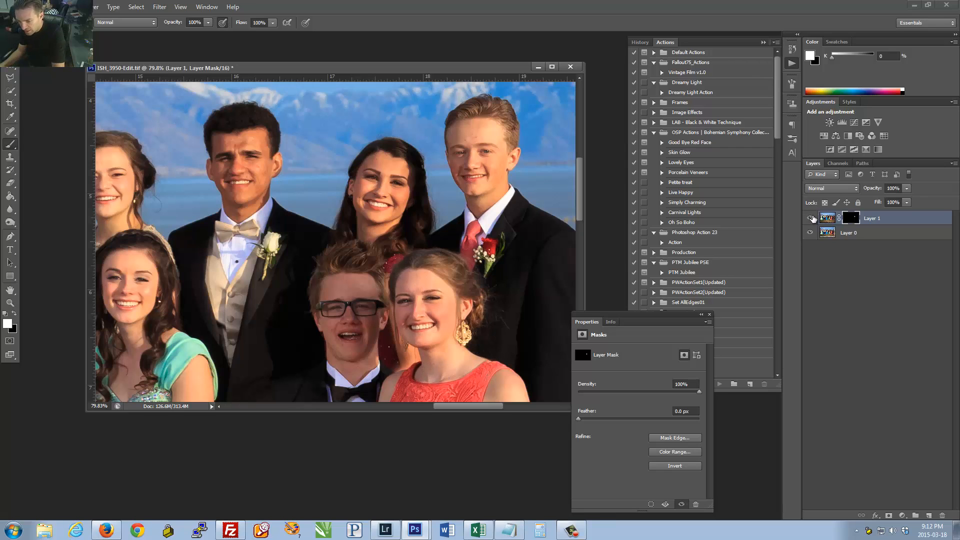
{"action": "left_click", "coordinate": [811, 218]}
{"action": "left_click", "coordinate": [812, 218]}
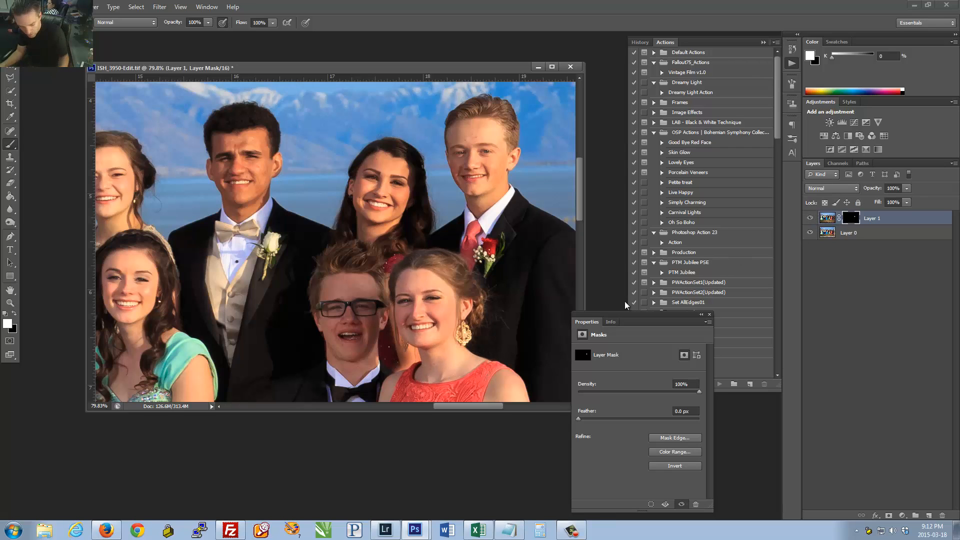
Step: Switch the mask painting color to black and recheck the blended face by toggling Layer 1's visibility
{"action": "key", "text": "x"}
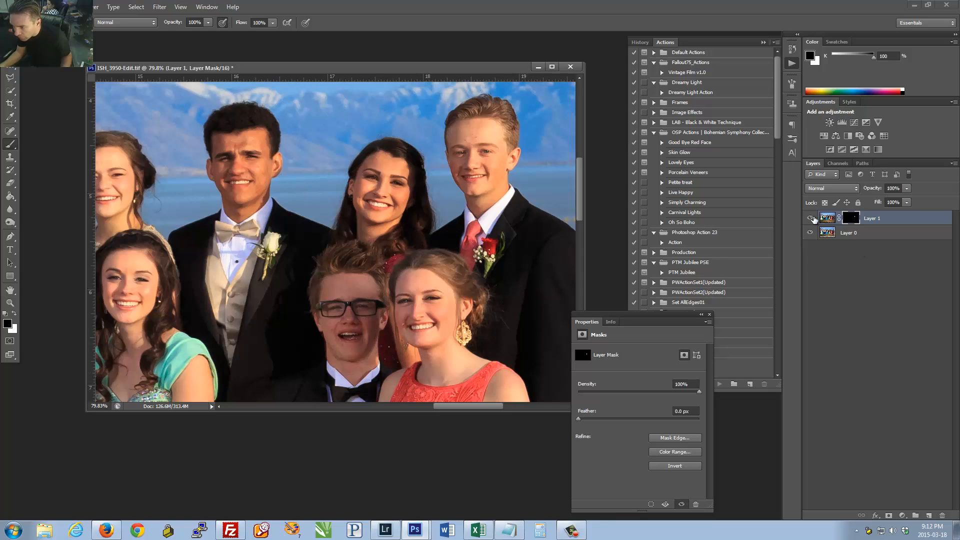
{"action": "left_click", "coordinate": [811, 218]}
{"action": "left_click", "coordinate": [811, 219]}
{"action": "left_click", "coordinate": [811, 218]}
{"action": "left_click", "coordinate": [811, 219]}
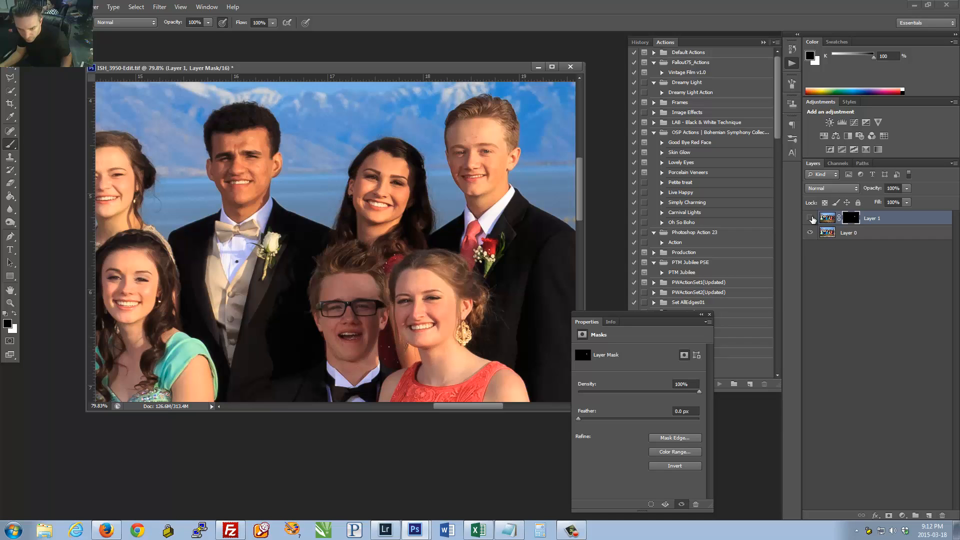
{"action": "left_click", "coordinate": [810, 219]}
{"action": "left_click", "coordinate": [810, 218]}
{"action": "left_click", "coordinate": [811, 219]}
{"action": "left_click", "coordinate": [810, 219]}
{"action": "left_click", "coordinate": [811, 218]}
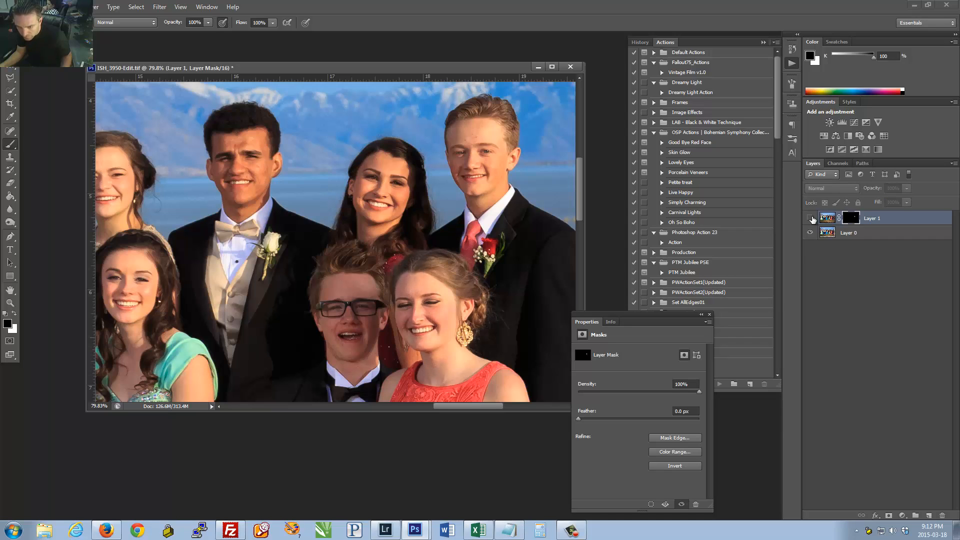
{"action": "left_click", "coordinate": [811, 218]}
Step: Compare the face swap at wider group view by toggling Layer 1's visibility
{"action": "scroll", "coordinate": [434, 302], "scroll_direction": "down", "scroll_amount": 5}
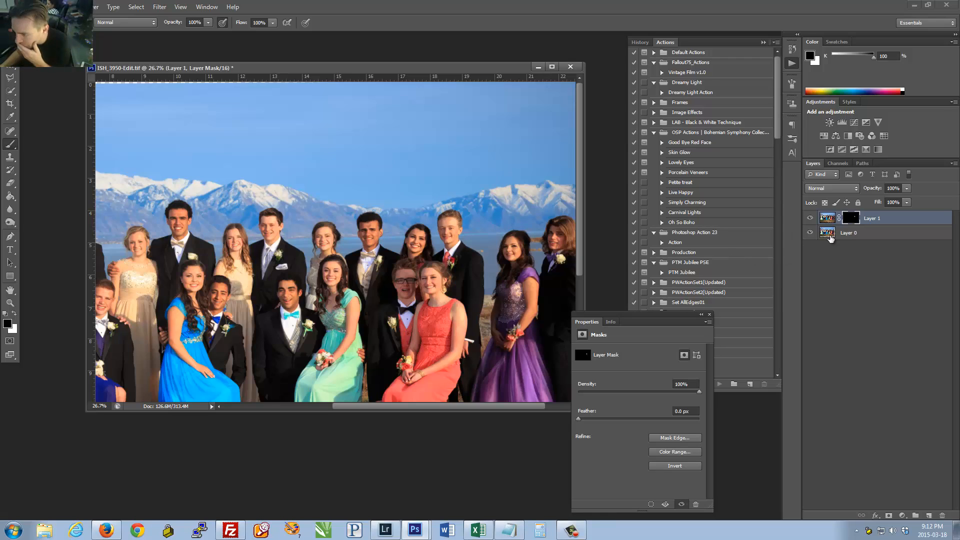
{"action": "left_click", "coordinate": [810, 218]}
{"action": "left_click", "coordinate": [811, 218]}
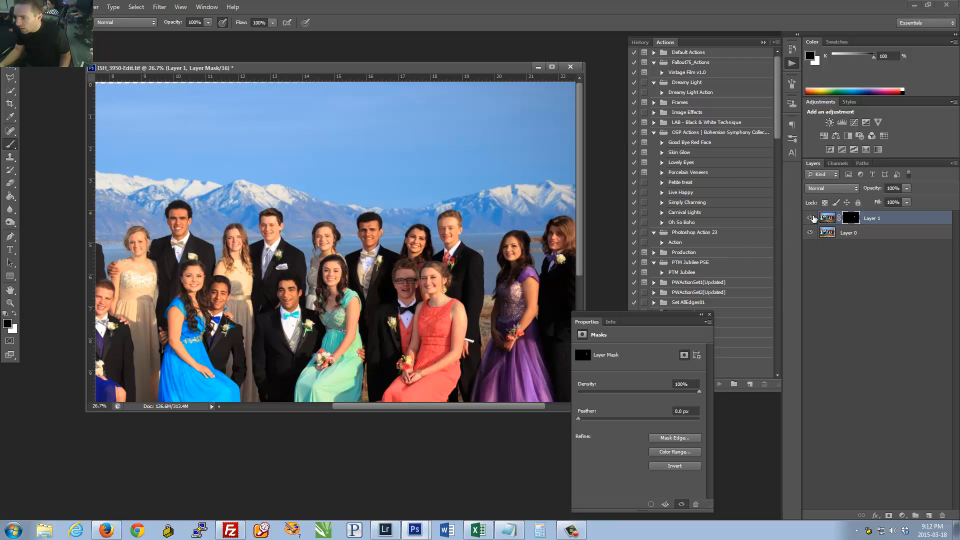
{"action": "left_click", "coordinate": [811, 218]}
{"action": "left_click", "coordinate": [811, 218]}
Step: Examine the coral-dress woman's swapped face at several magnifications and compare it with Layer 1 hidden and shown
{"action": "mouse_move", "coordinate": [433, 301]}
{"action": "left_mouse_down"}
{"action": "mouse_move", "coordinate": [451, 283]}
{"action": "mouse_move", "coordinate": [443, 302]}
{"action": "left_mouse_up"}
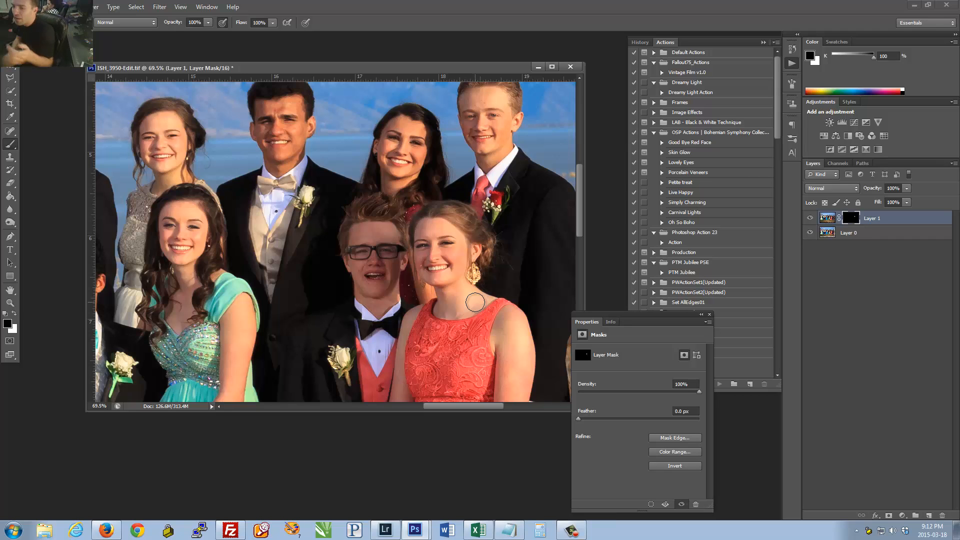
{"action": "left_click_drag", "start_coordinate": [382, 282], "coordinate": [352, 283]}
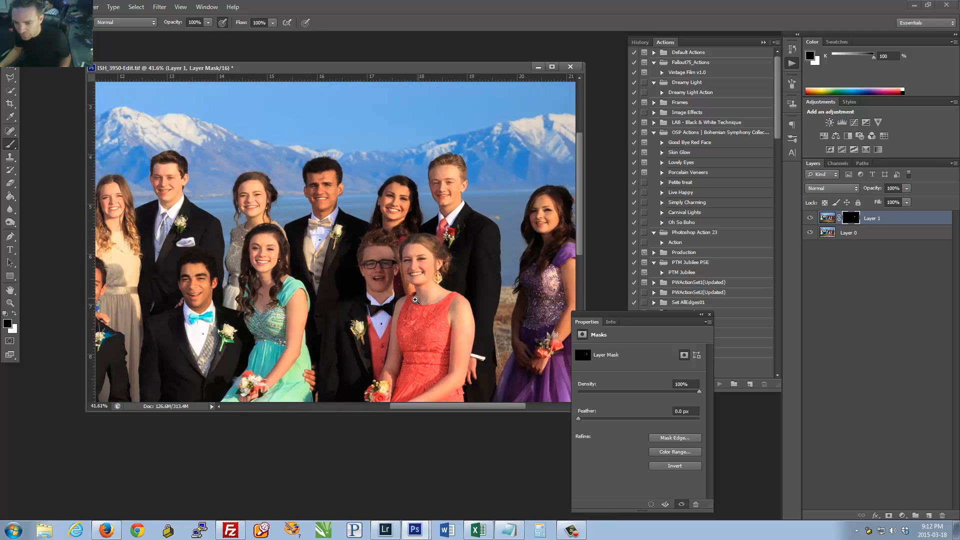
{"action": "left_click_drag", "start_coordinate": [415, 300], "coordinate": [388, 303]}
{"action": "left_click_drag", "start_coordinate": [288, 242], "coordinate": [265, 244]}
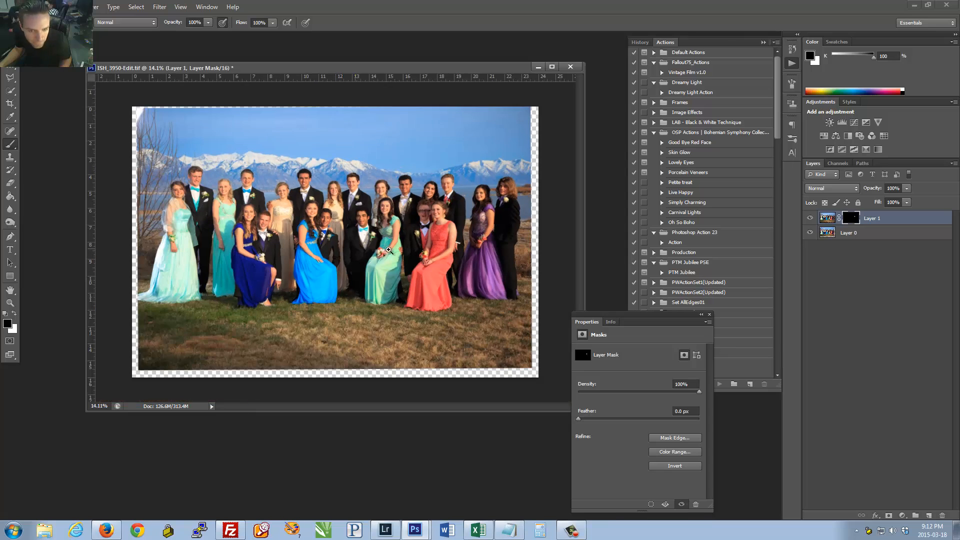
{"action": "left_click_drag", "start_coordinate": [458, 213], "coordinate": [500, 217]}
{"action": "left_click_drag", "start_coordinate": [417, 225], "coordinate": [447, 239]}
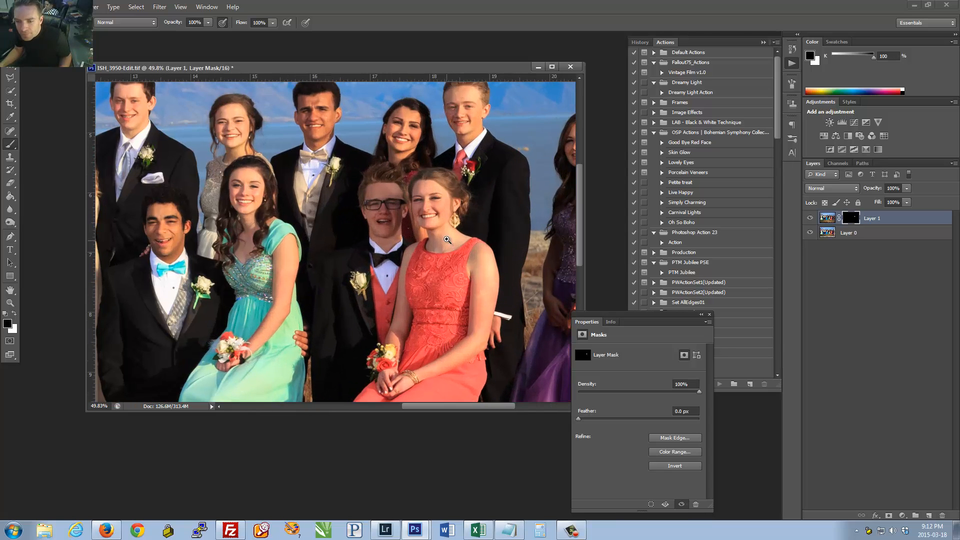
{"action": "left_click", "coordinate": [810, 219]}
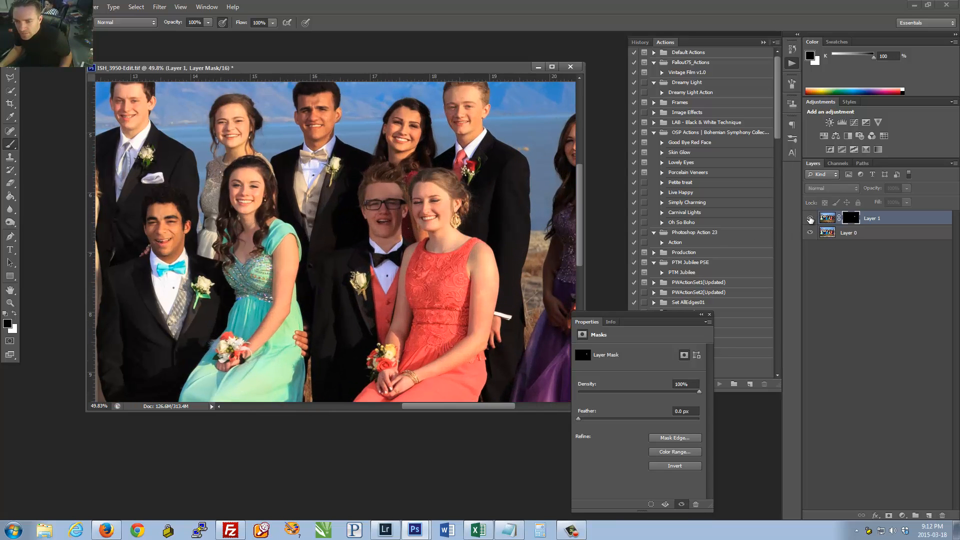
{"action": "left_click", "coordinate": [810, 219]}
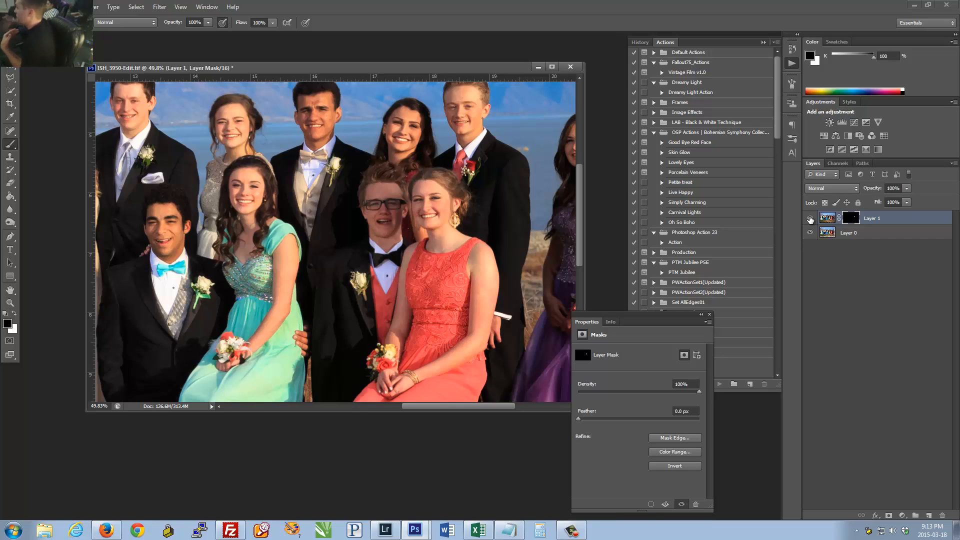
Step: Review the composite across the whole group photo and shift the document window down slightly
{"action": "left_click_drag", "start_coordinate": [374, 270], "coordinate": [340, 271]}
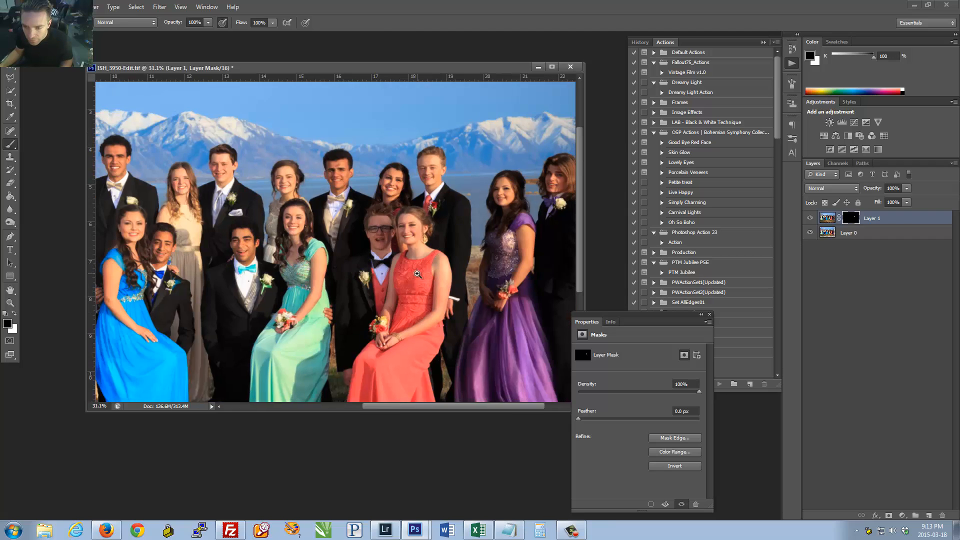
{"action": "left_click_drag", "start_coordinate": [418, 274], "coordinate": [308, 270]}
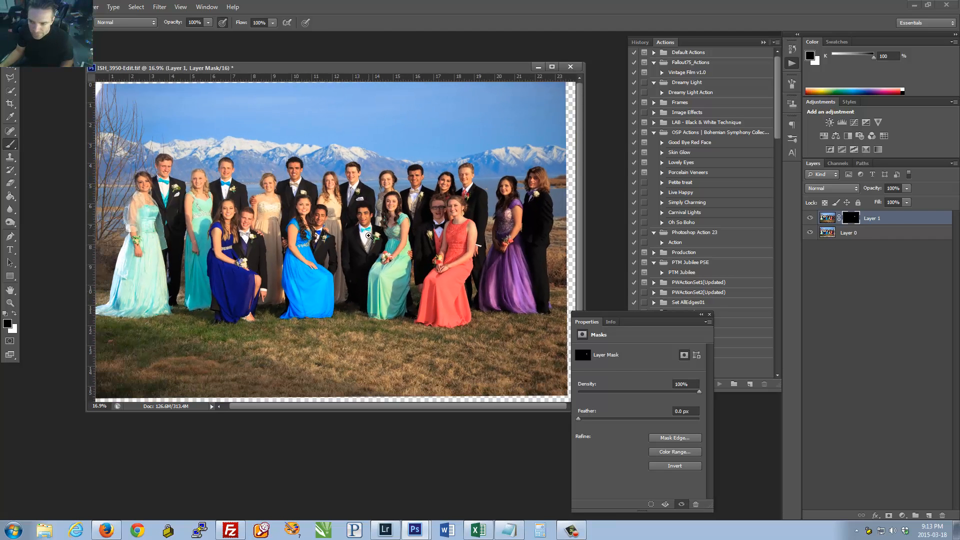
{"action": "left_click_drag", "start_coordinate": [465, 71], "coordinate": [462, 83]}
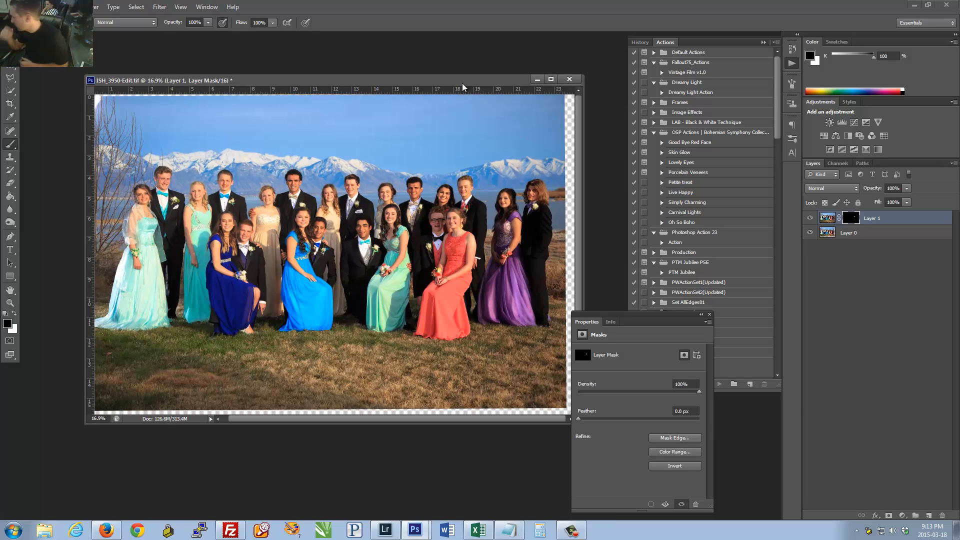
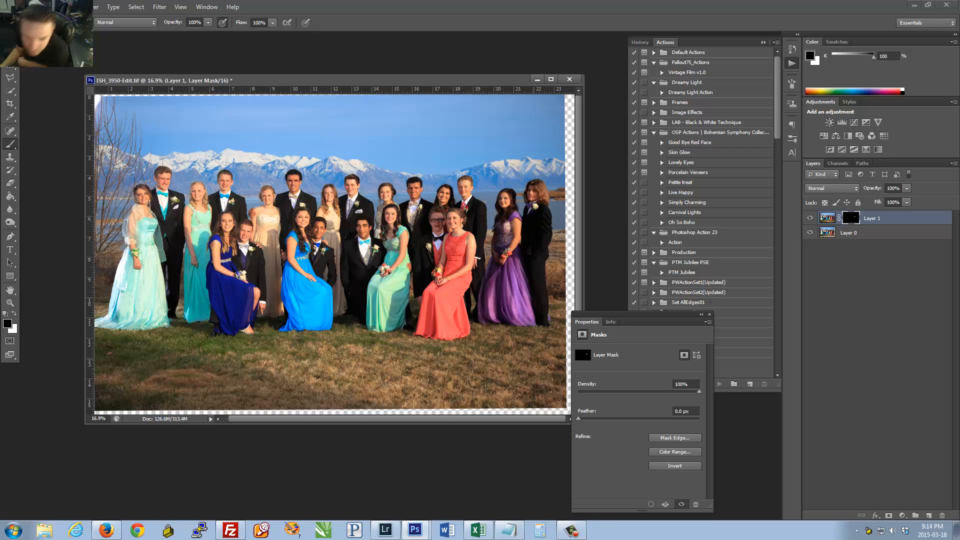
Step: Switch to Lightroom and show the Quick Collection photos in the Library grid
{"action": "mouse_move", "coordinate": [394, 82]}
{"action": "left_mouse_down"}
{"action": "mouse_move", "coordinate": [411, 100]}
{"action": "mouse_move", "coordinate": [391, 102]}
{"action": "left_mouse_up"}
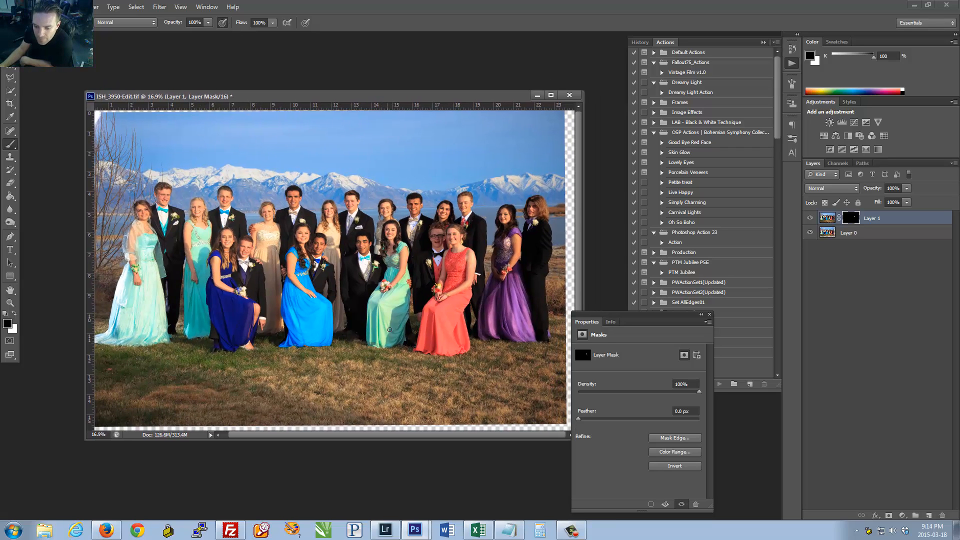
{"action": "left_click", "coordinate": [385, 530]}
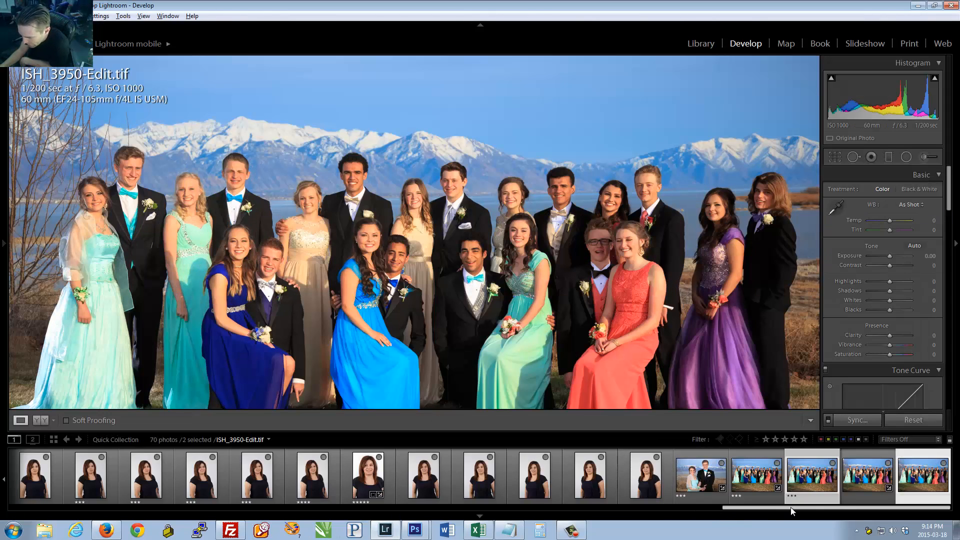
{"action": "left_click_drag", "start_coordinate": [794, 510], "coordinate": [36, 523]}
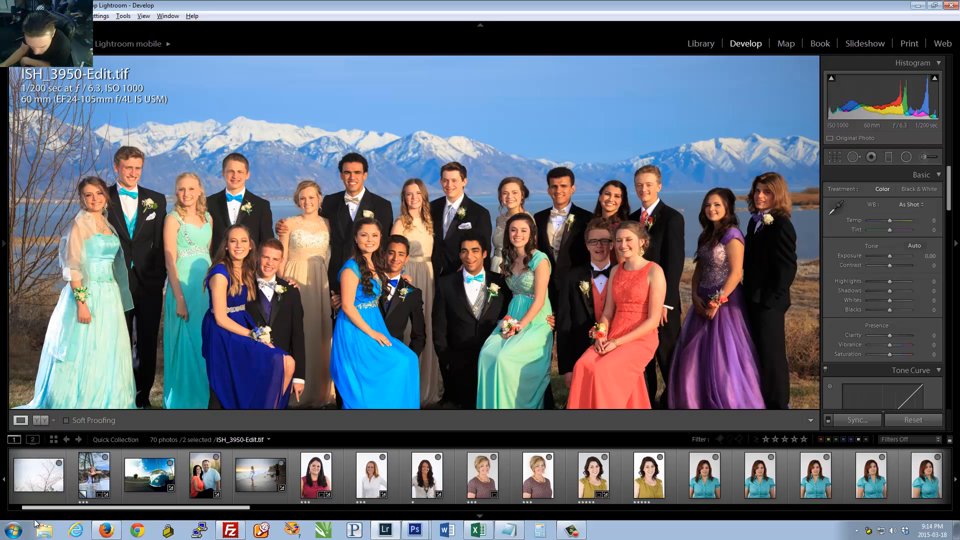
{"action": "left_click_drag", "start_coordinate": [34, 520], "coordinate": [11, 520]}
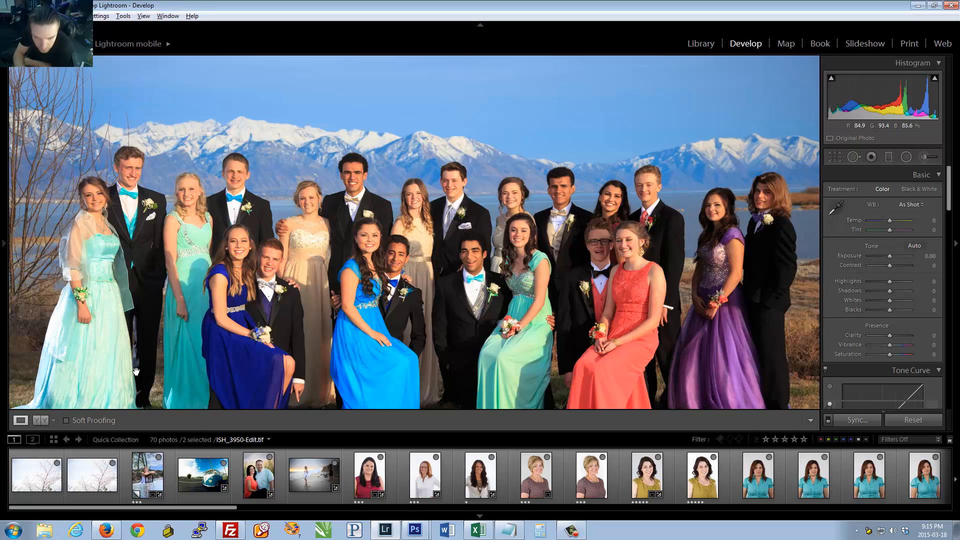
{"action": "key", "text": "g"}
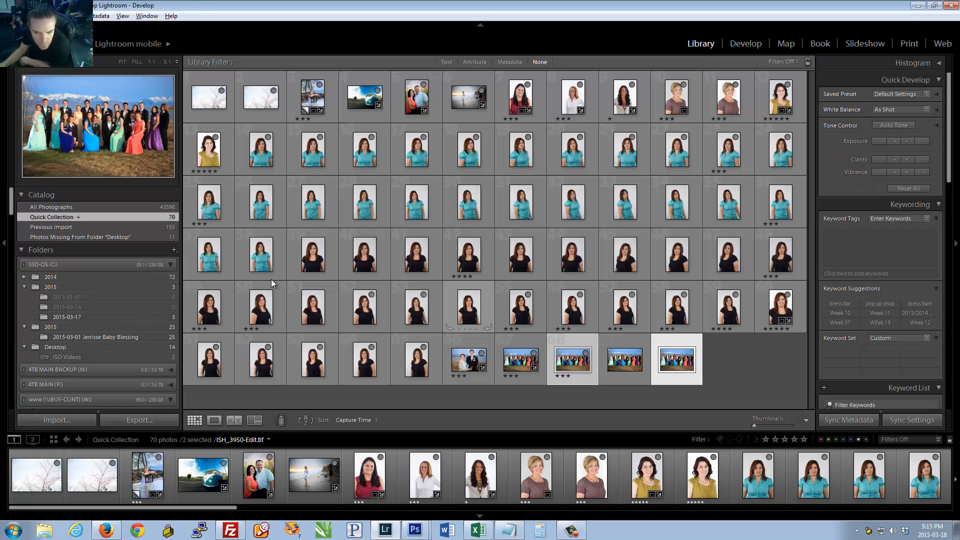
Step: Find the 2015-02-25 Sin City shoot among the 2015 picture folders and open it
{"action": "left_click", "coordinate": [46, 328]}
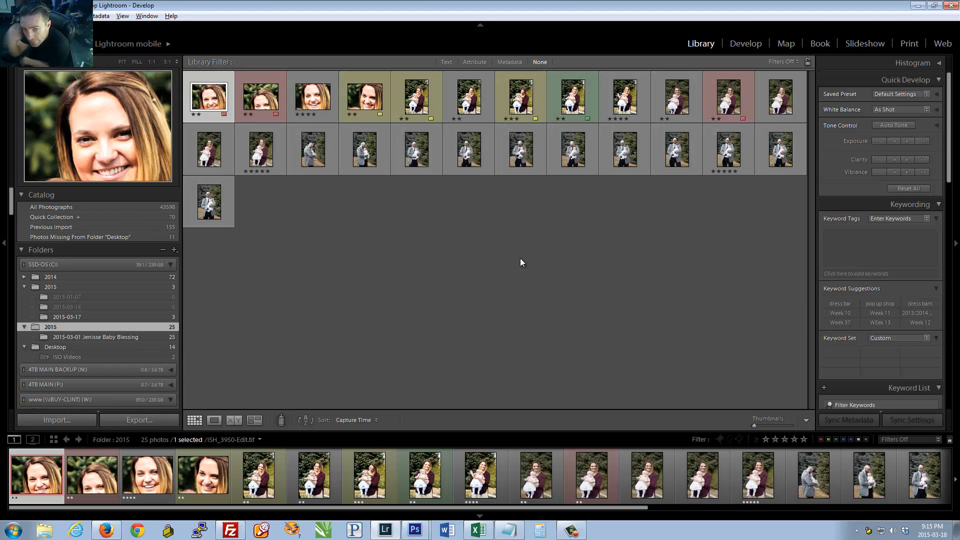
{"action": "left_click_drag", "start_coordinate": [11, 211], "coordinate": [44, 337]}
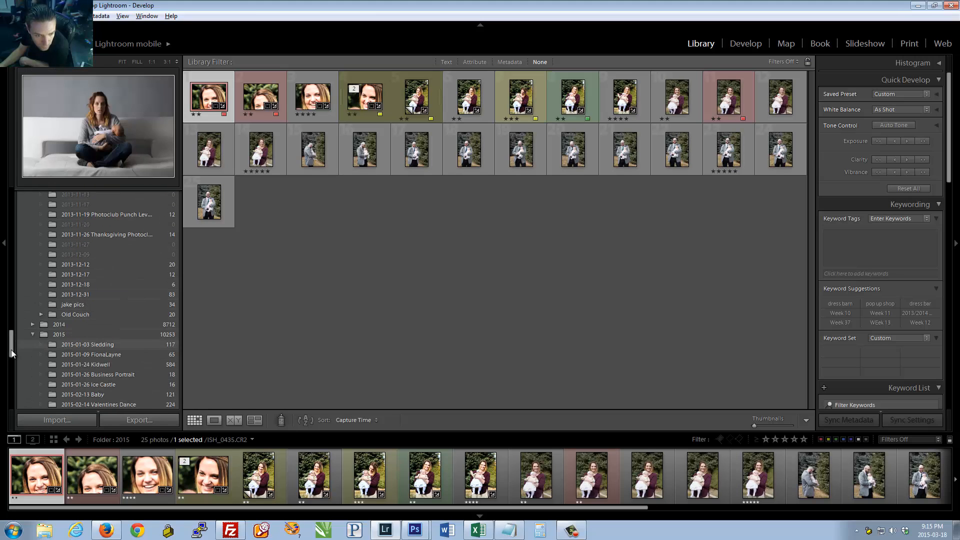
{"action": "scroll", "coordinate": [88, 295], "scroll_direction": "down", "scroll_amount": 6}
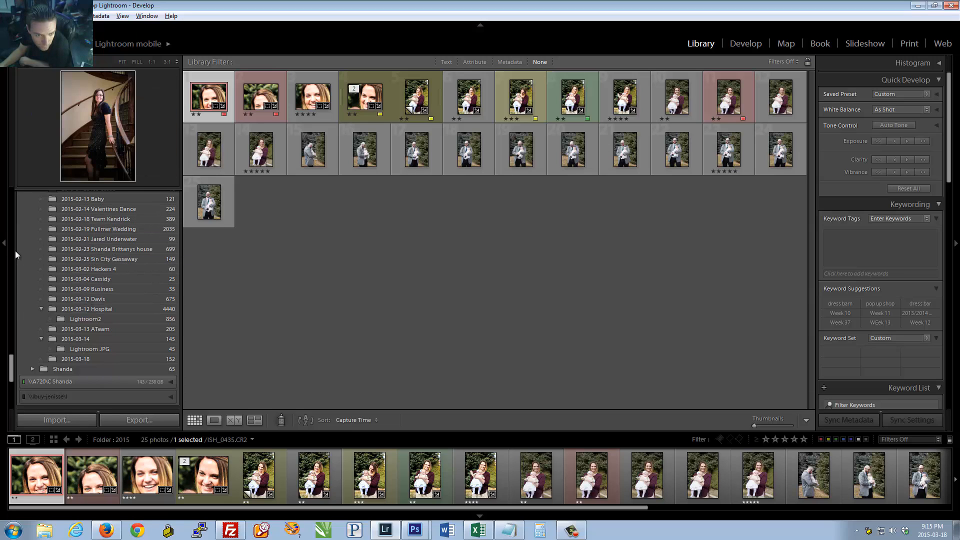
{"action": "scroll", "coordinate": [10, 361], "scroll_direction": "up", "scroll_amount": 3}
{"action": "left_click_drag", "start_coordinate": [10, 361], "coordinate": [10, 359]}
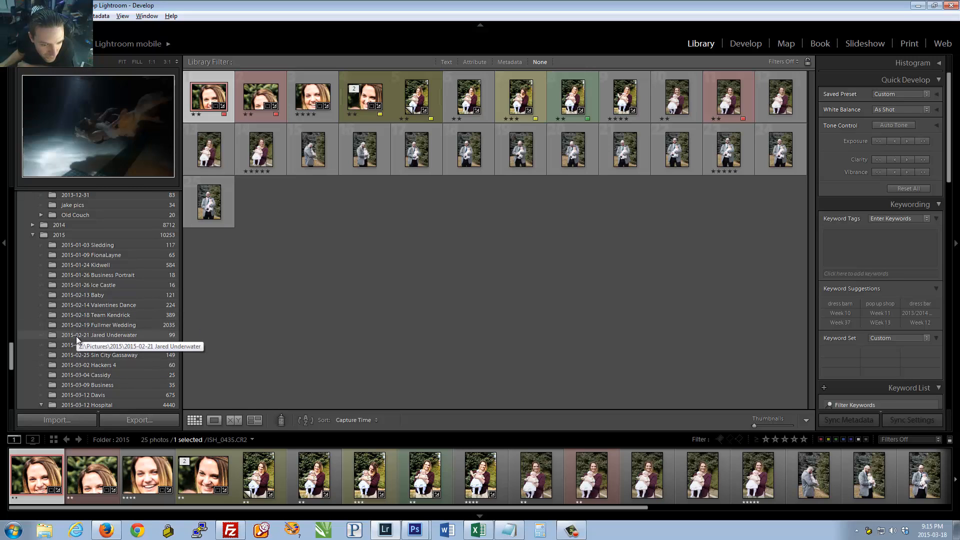
{"action": "left_click", "coordinate": [76, 355]}
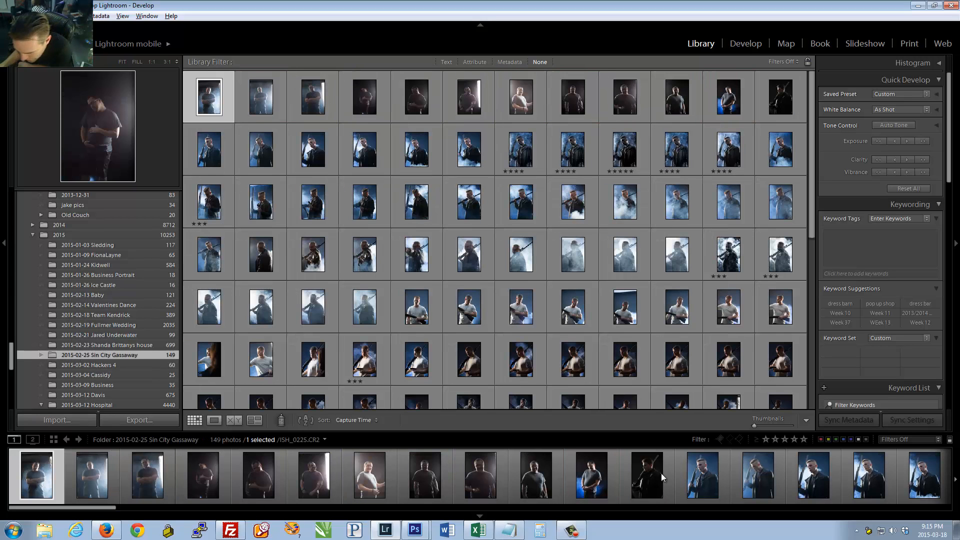
Step: Browse the opening studio portraits of the man in the gray T-shirt for a usable retouching example
{"action": "left_click", "coordinate": [370, 475]}
{"action": "left_click", "coordinate": [481, 475]}
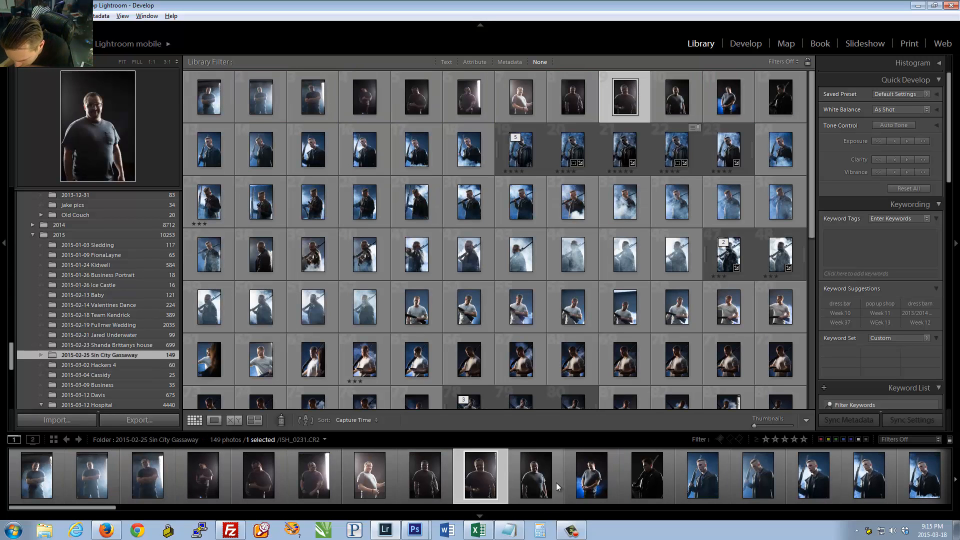
{"action": "left_click", "coordinate": [536, 475]}
{"action": "left_click", "coordinate": [593, 480]}
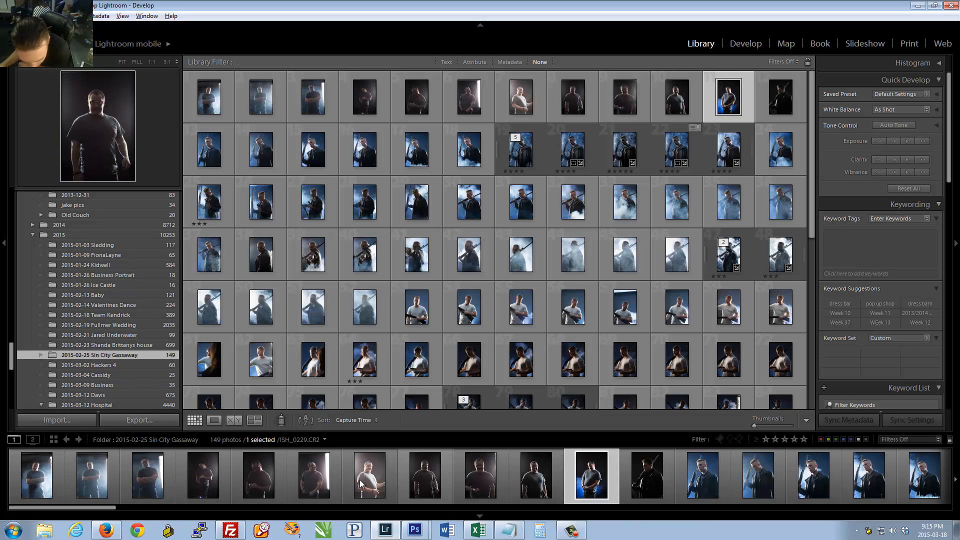
{"action": "left_click", "coordinate": [370, 477]}
{"action": "left_click", "coordinate": [193, 478]}
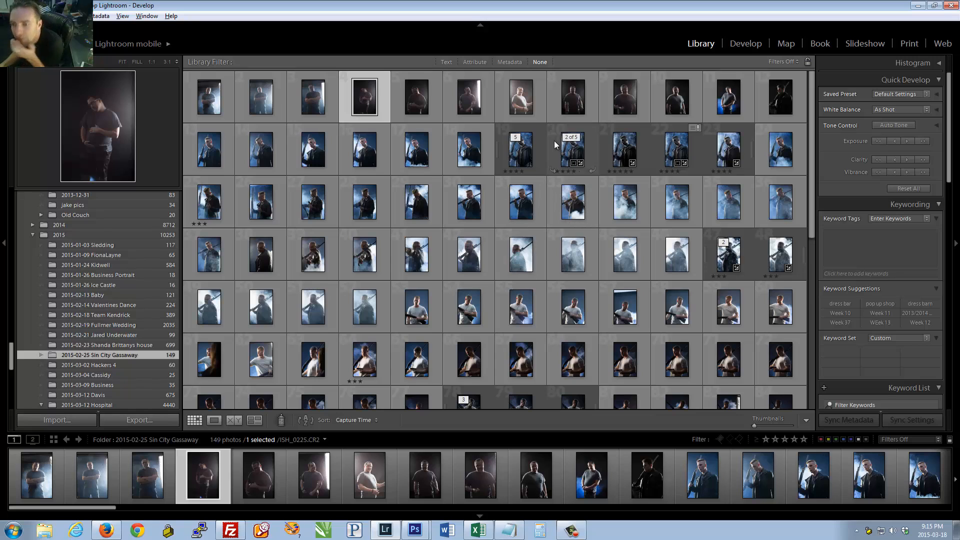
Step: Open ISH_0228.CR2 in Loupe view and fit the whole photo on screen
{"action": "double_click", "coordinate": [524, 102]}
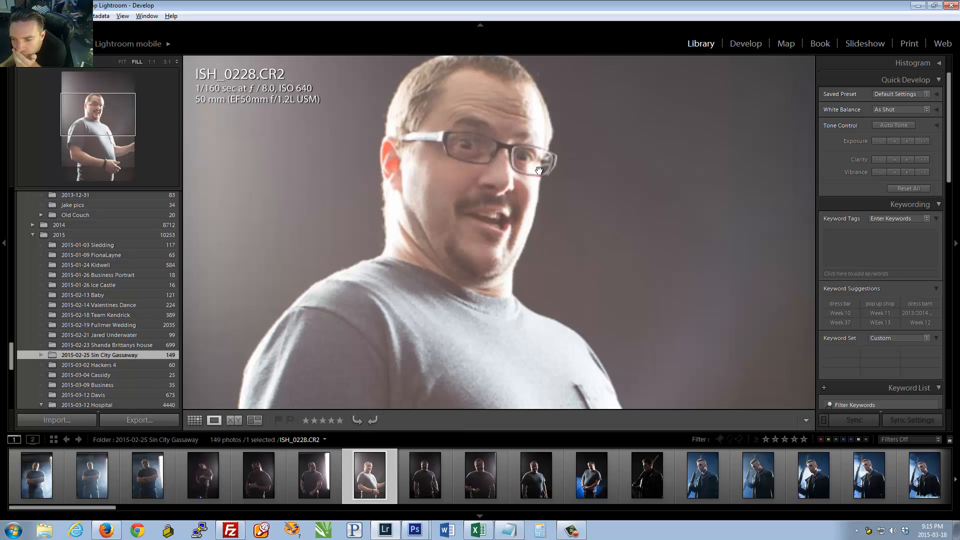
{"action": "left_click", "coordinate": [502, 222]}
{"action": "left_click", "coordinate": [530, 225]}
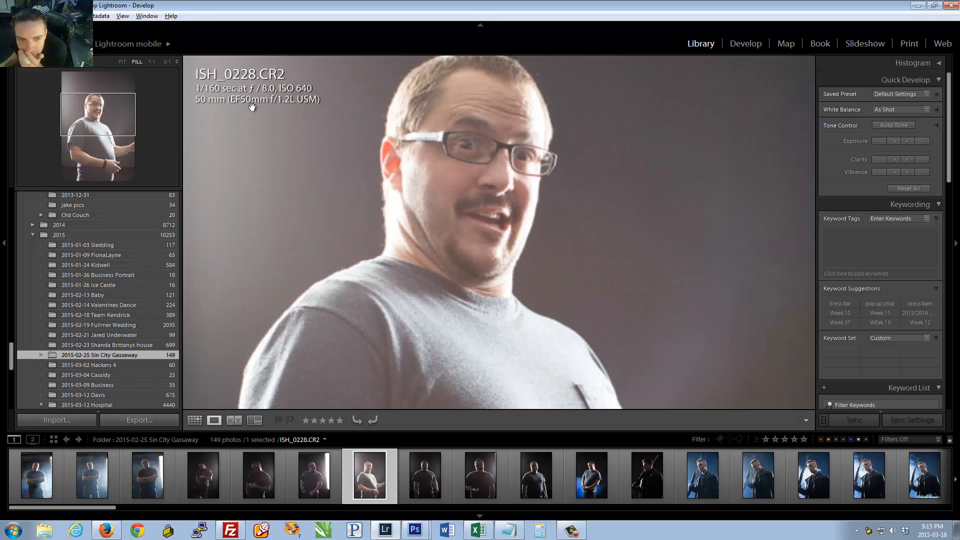
{"action": "left_click", "coordinate": [122, 62]}
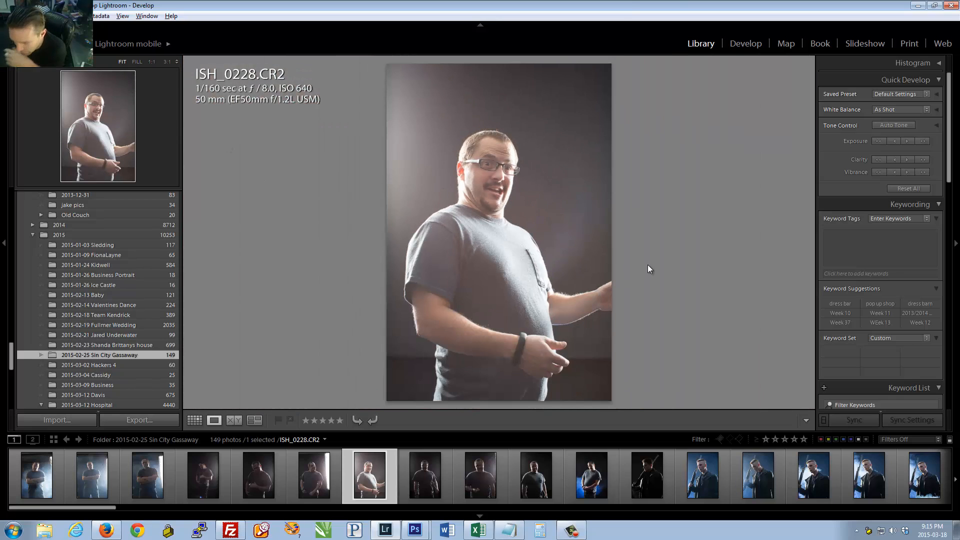
Step: Compare the darker portraits preceding ISH_0228.CR2 one at a time in Loupe view
{"action": "key", "text": "Left"}
{"action": "key", "text": "Left"}
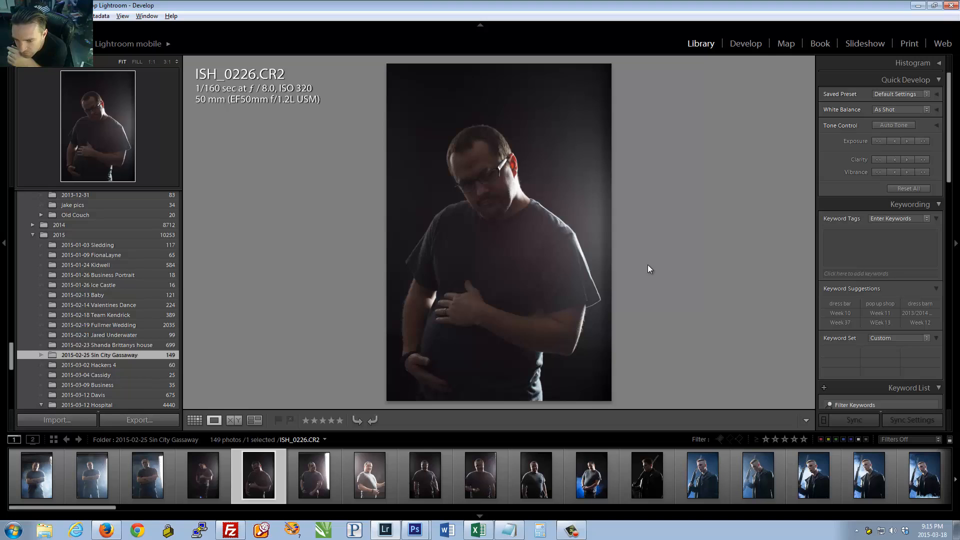
{"action": "key", "text": "Left"}
{"action": "key", "text": "Left"}
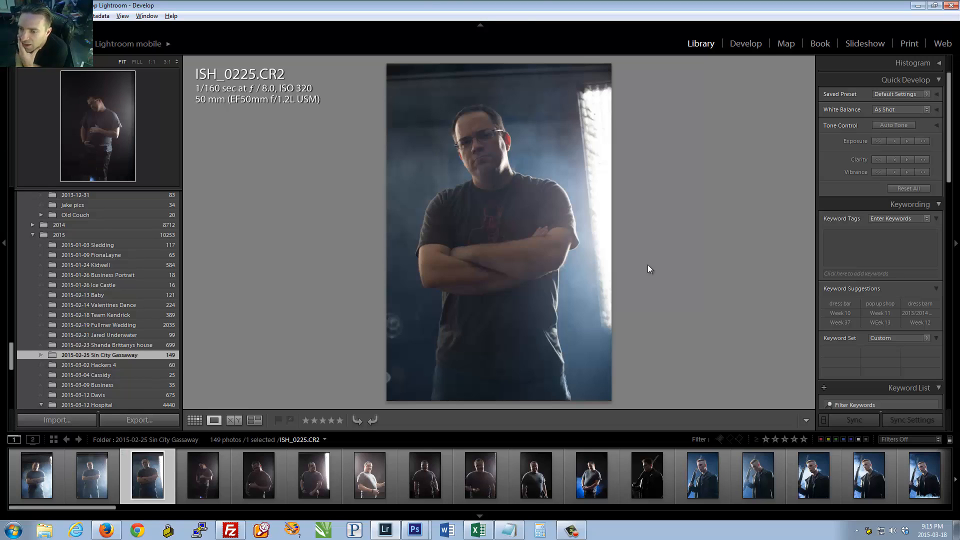
{"action": "key", "text": "Right"}
{"action": "key", "text": "Right"}
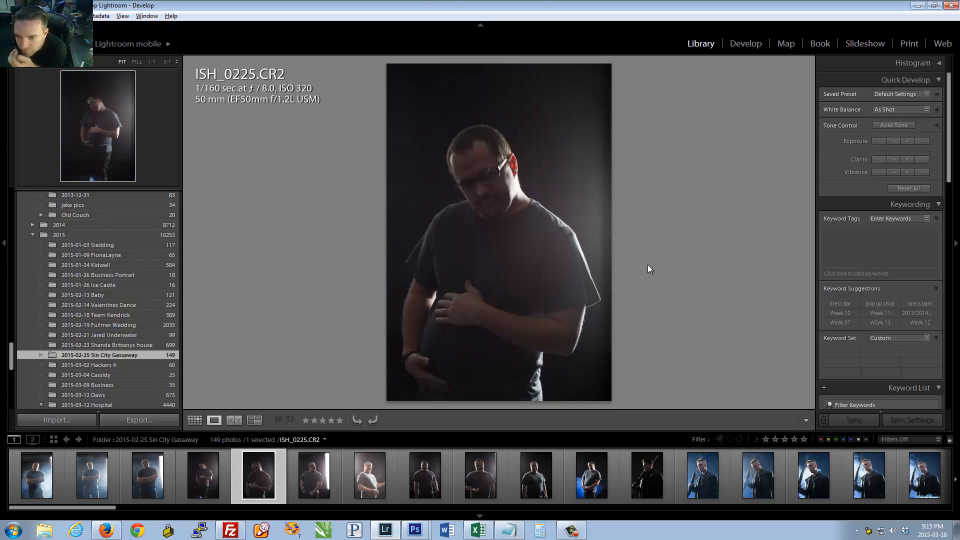
{"action": "key", "text": "Right"}
Step: Choose portrait ISH_0232.CR2 with the blue smoke and open it for editing in Photoshop, rendered using Lightroom
{"action": "left_click", "coordinate": [597, 493]}
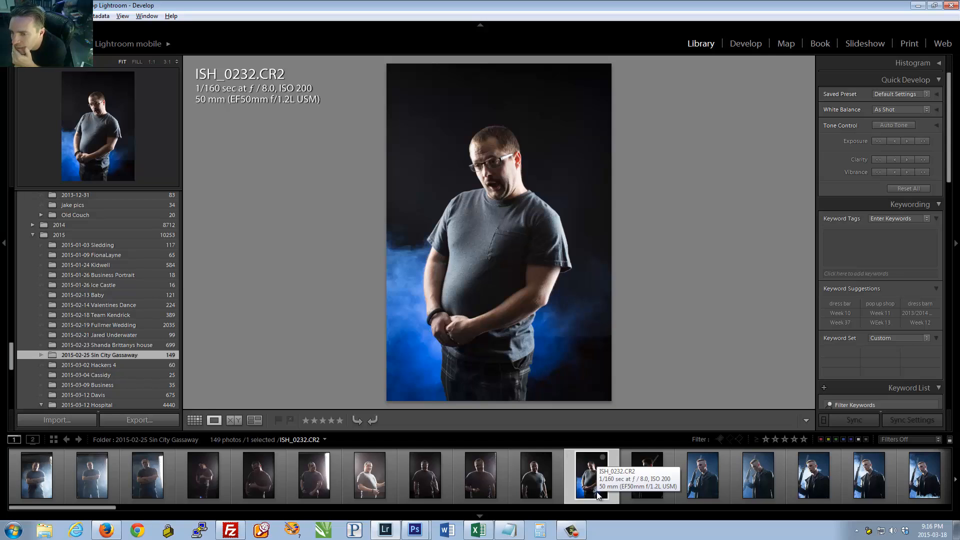
{"action": "key", "text": "Right"}
{"action": "key", "text": "Left"}
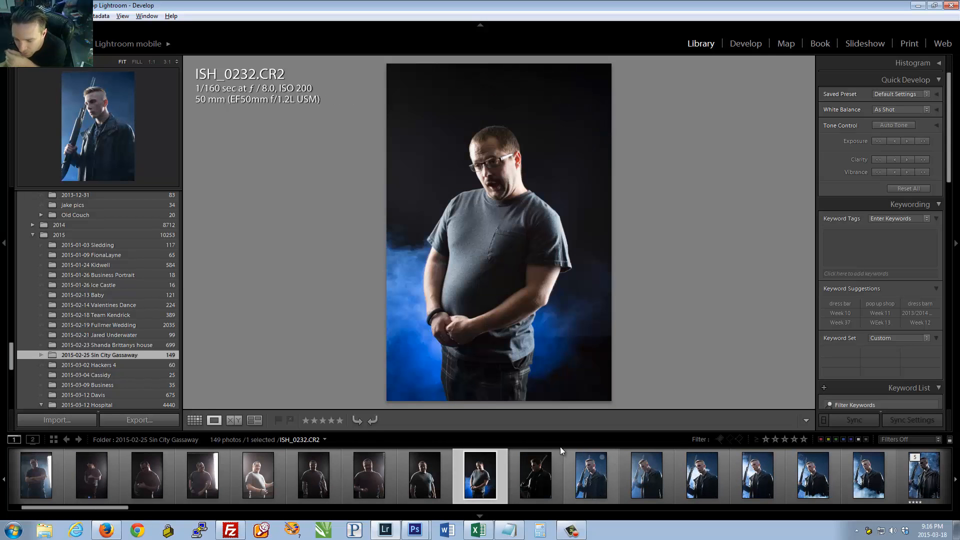
{"action": "left_click_drag", "start_coordinate": [103, 509], "coordinate": [406, 503]}
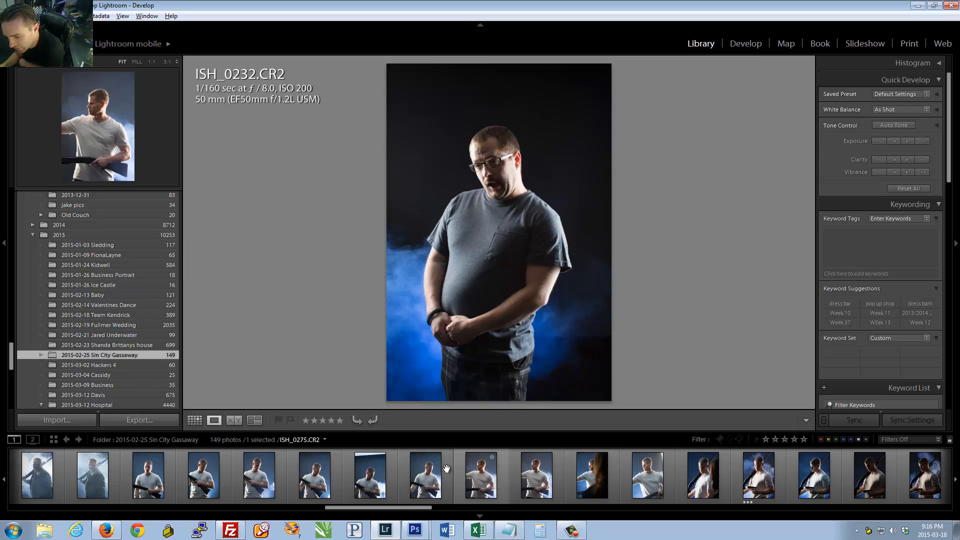
{"action": "left_click_drag", "start_coordinate": [394, 507], "coordinate": [109, 509]}
{"action": "right_click", "coordinate": [302, 483]}
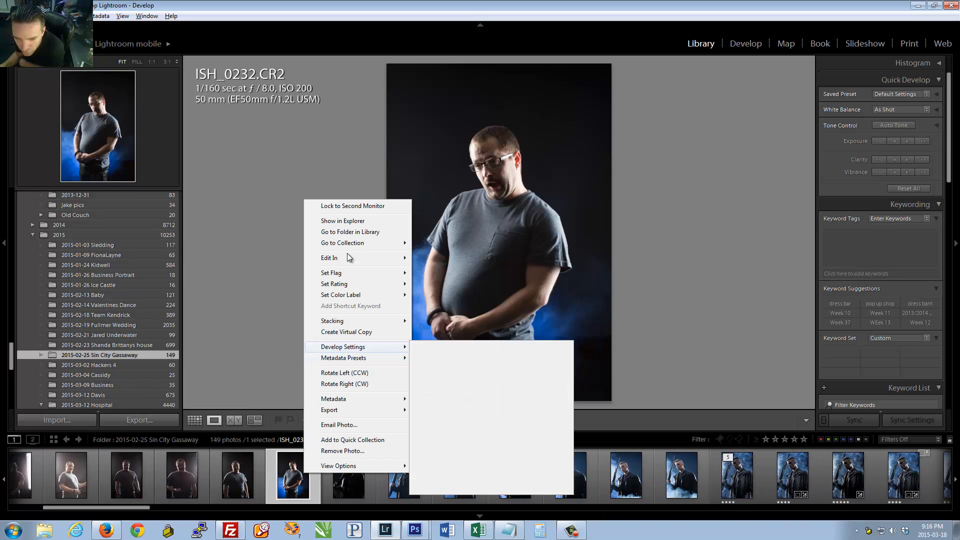
{"action": "mouse_move", "coordinate": [348, 257]}
{"action": "left_click", "coordinate": [441, 257]}
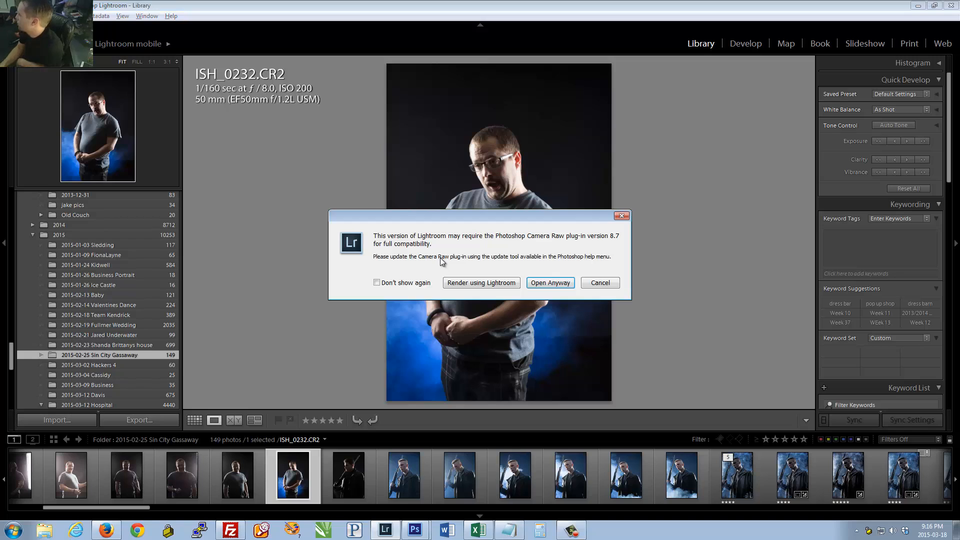
{"action": "left_click", "coordinate": [496, 287]}
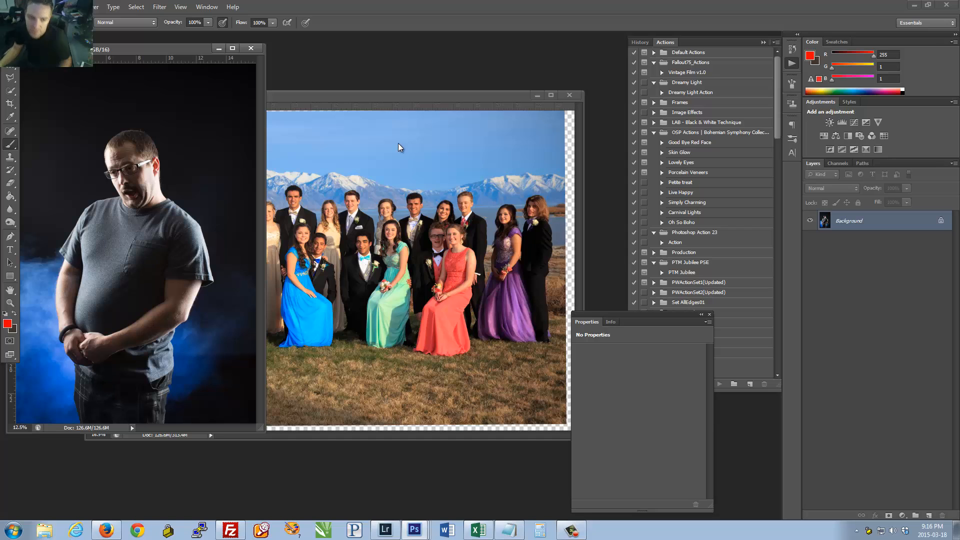
Step: Move the portrait's document window toward the middle of the workspace and duplicate its Background layer as "Background copy"
{"action": "left_click_drag", "start_coordinate": [170, 51], "coordinate": [380, 58]}
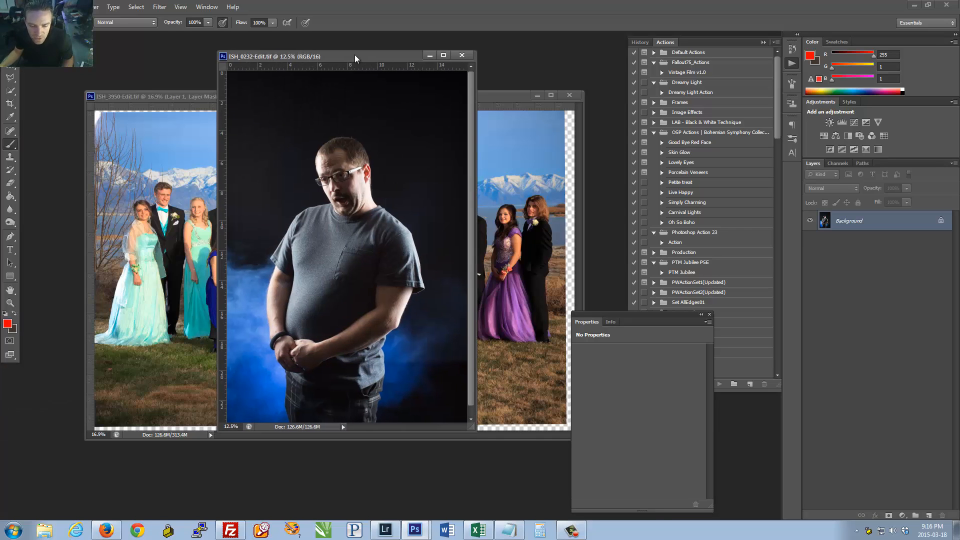
{"action": "right_click", "coordinate": [879, 225]}
{"action": "left_click", "coordinate": [868, 245]}
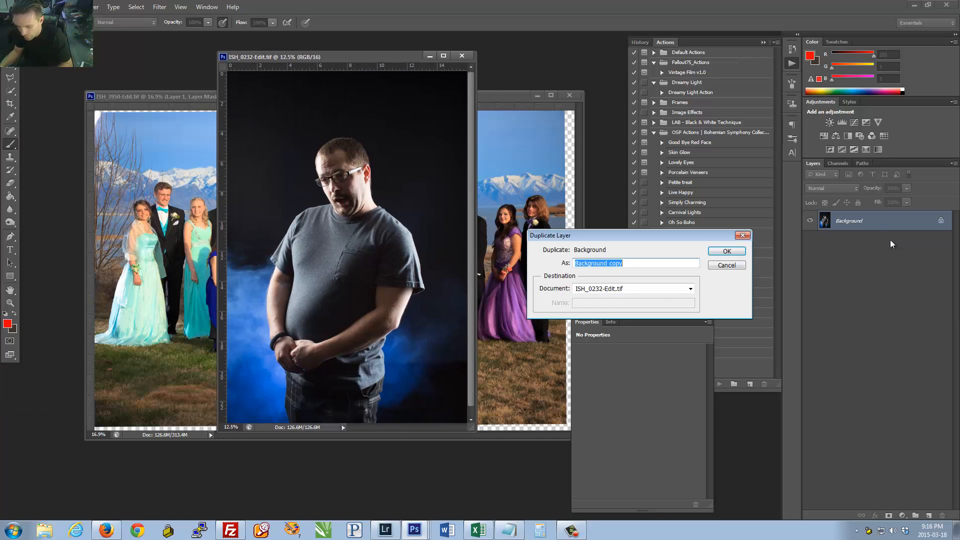
{"action": "key", "text": "Return"}
Step: Close the group photo ISH_3950-Edit.tif without saving and shift the portrait's document window slightly right
{"action": "left_click", "coordinate": [576, 97]}
{"action": "key", "text": "n"}
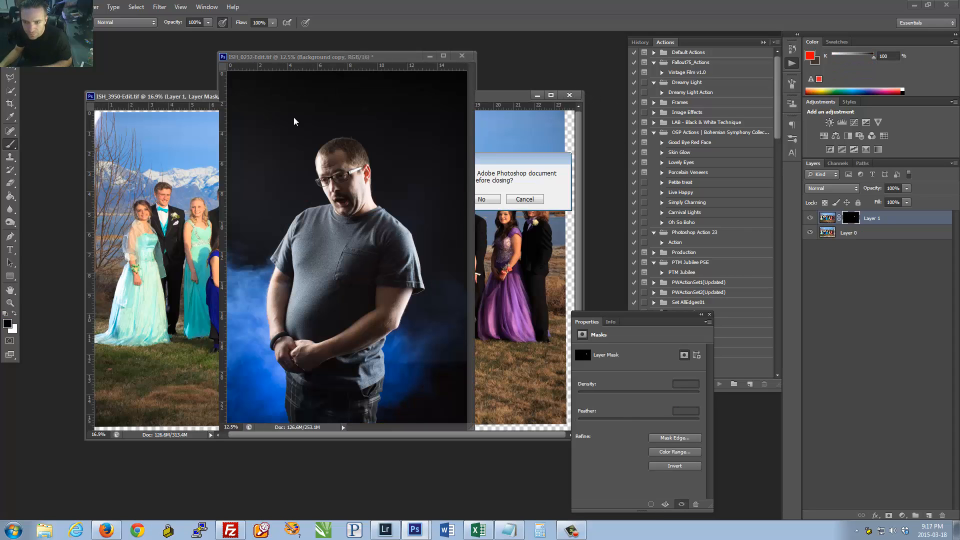
{"action": "left_click_drag", "start_coordinate": [303, 57], "coordinate": [339, 57]}
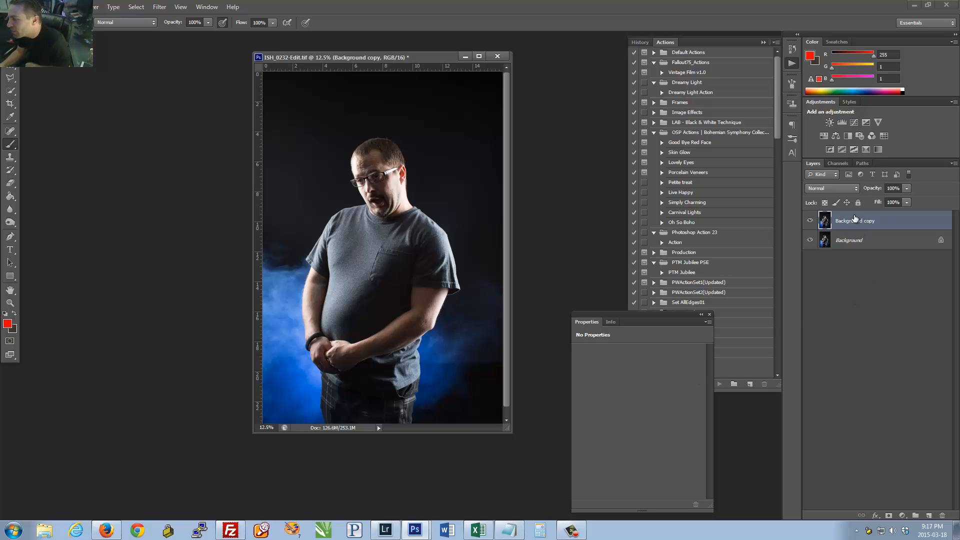
Step: Open the Liquify filter on the Background copy layer and frame the man's torso at 33.3% magnification
{"action": "left_click", "coordinate": [157, 8]}
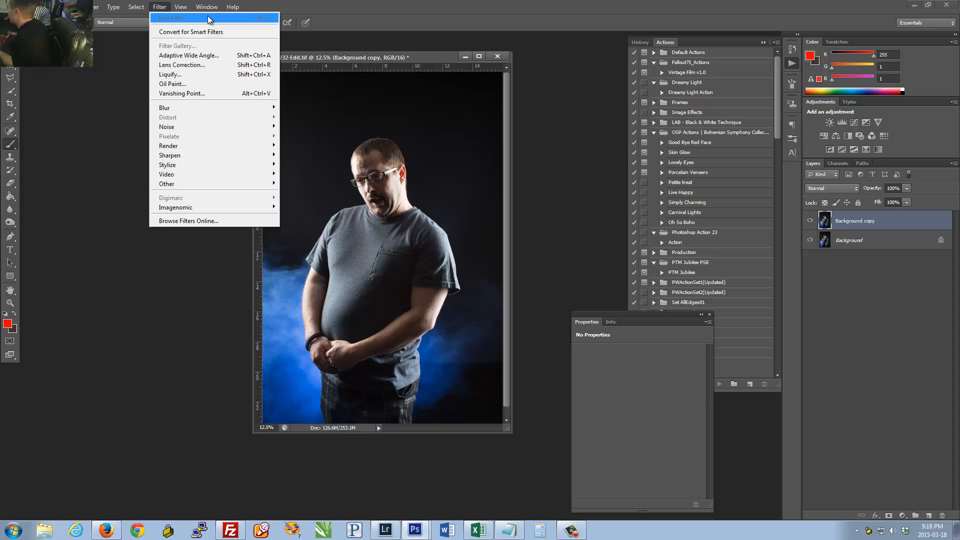
{"action": "left_click", "coordinate": [179, 74]}
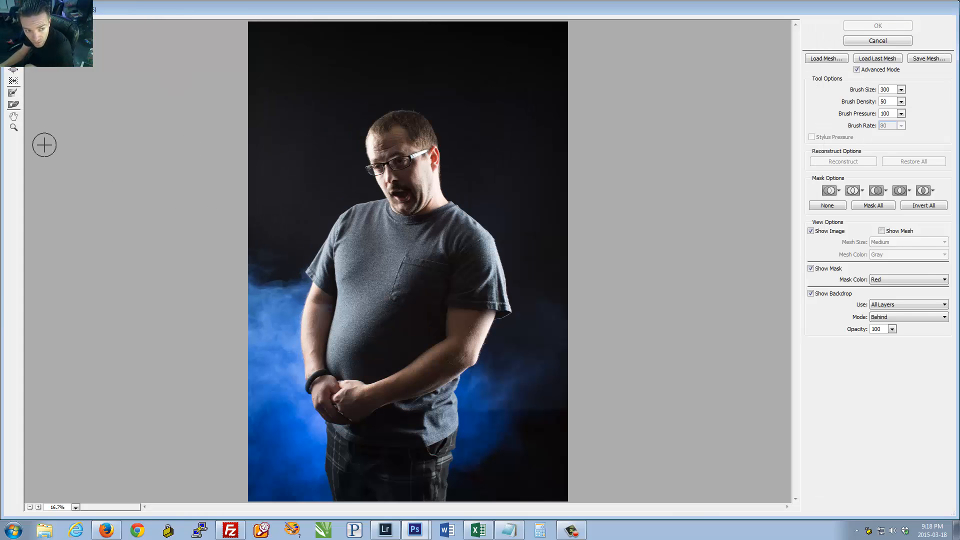
{"action": "left_click", "coordinate": [15, 130]}
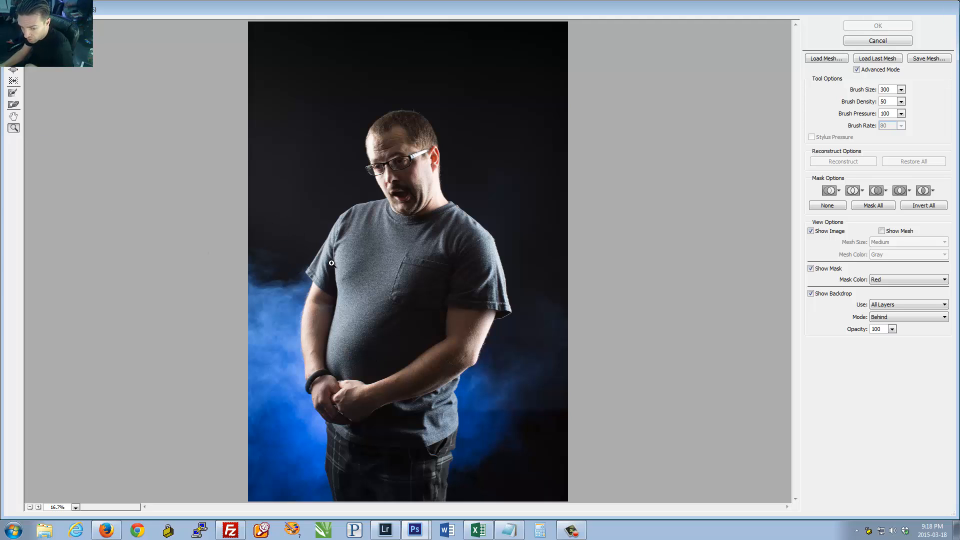
{"action": "mouse_move", "coordinate": [277, 230]}
{"action": "left_mouse_down"}
{"action": "mouse_move", "coordinate": [355, 330]}
{"action": "mouse_move", "coordinate": [508, 452]}
{"action": "left_mouse_up"}
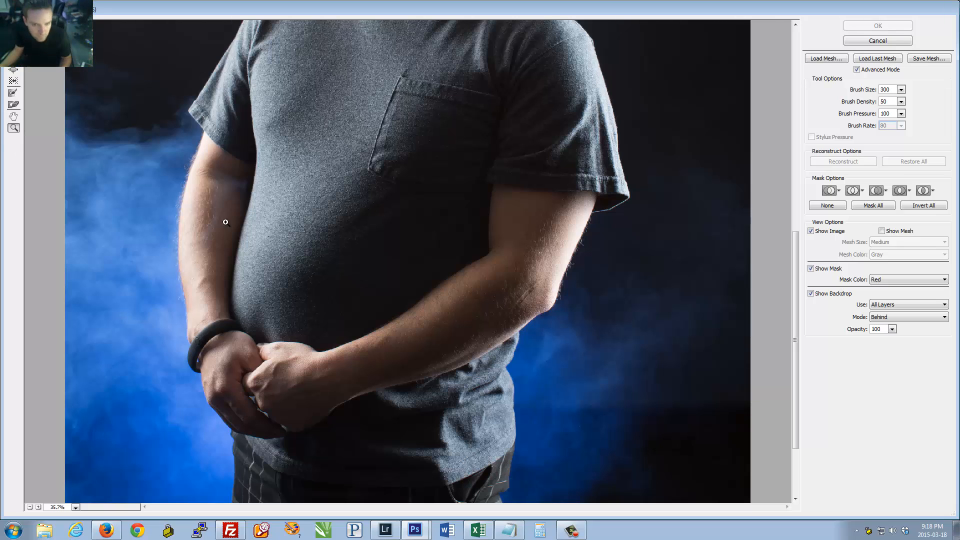
{"action": "left_click", "coordinate": [15, 128]}
{"action": "left_click", "coordinate": [240, 262], "text": "alt"}
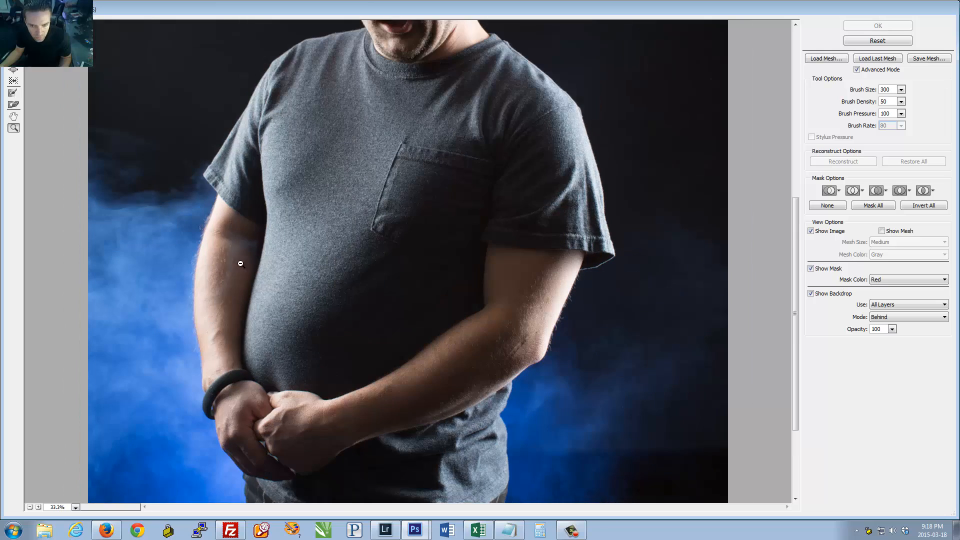
Step: Try pushing the outer edge of the man's bare arm beside the blue smoke inward with the size 300 Forward Warp brush
{"action": "left_click", "coordinate": [280, 280], "text": "alt"}
{"action": "left_click", "coordinate": [329, 290], "text": "alt"}
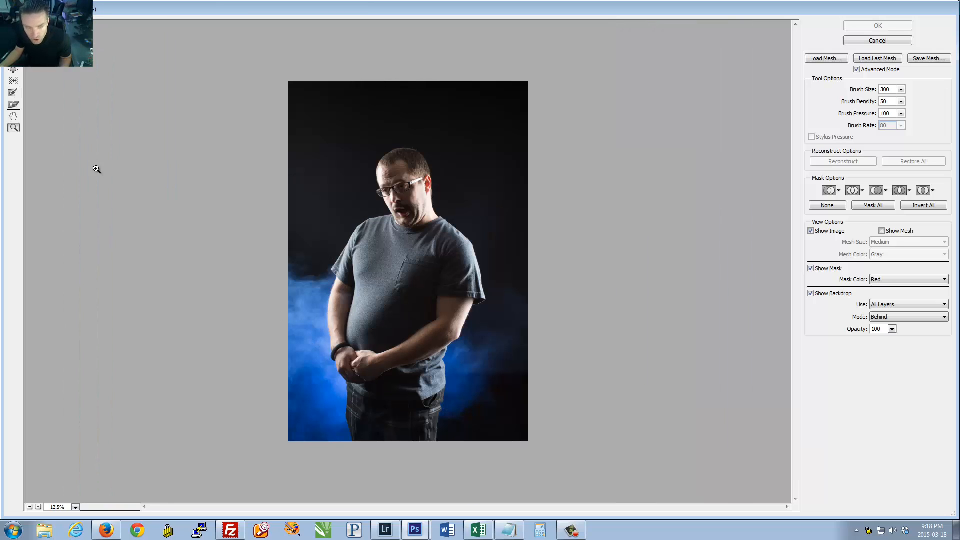
{"action": "left_click", "coordinate": [365, 337]}
{"action": "left_click", "coordinate": [366, 337]}
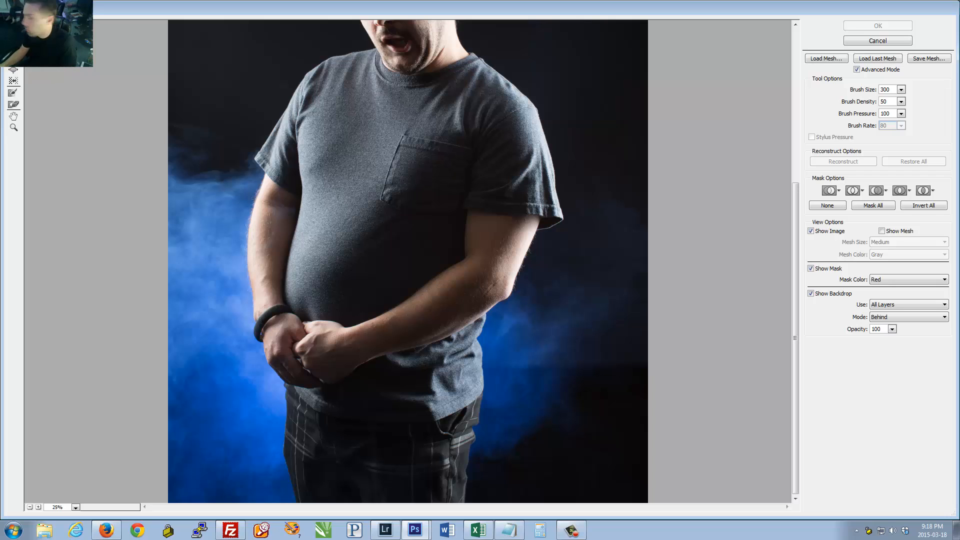
{"action": "mouse_move", "coordinate": [232, 240]}
{"action": "left_mouse_down"}
{"action": "mouse_move", "coordinate": [314, 249]}
{"action": "mouse_move", "coordinate": [234, 248]}
{"action": "mouse_move", "coordinate": [300, 245]}
{"action": "mouse_move", "coordinate": [263, 234]}
{"action": "left_mouse_up"}
{"action": "key", "text": "ctrl+z"}
Step: Enlarge the brush to 1200 and push the outer edge of the arm beside the blue smoke inward with Forward Warp
{"action": "key", "text": "bracketright"}
{"action": "key", "text": "bracketright"}
{"action": "key", "text": "bracketright"}
{"action": "key", "text": "bracketright"}
{"action": "key", "text": "ctrl+z"}
{"action": "key", "text": "ctrl+z"}
{"action": "left_click", "coordinate": [13, 58]}
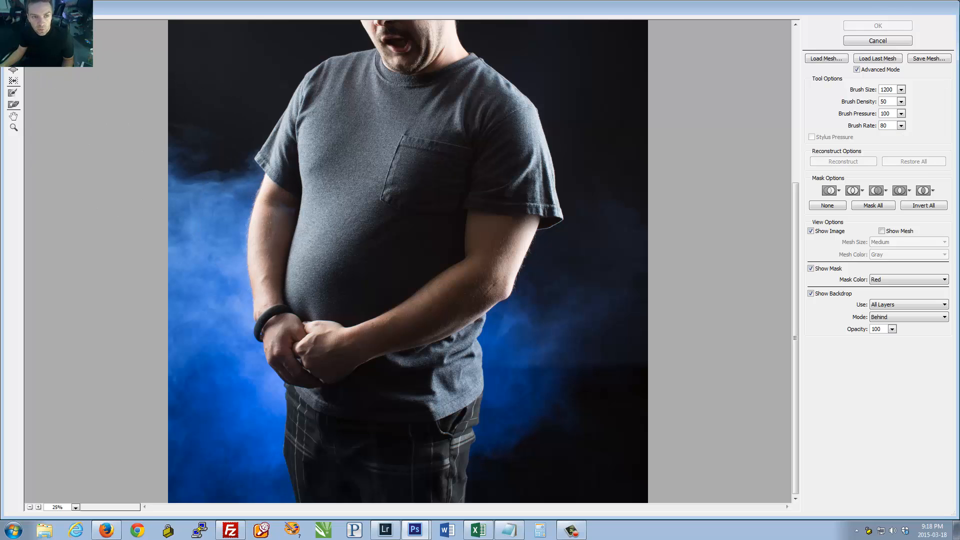
{"action": "left_click", "coordinate": [14, 23]}
{"action": "left_click_drag", "start_coordinate": [240, 244], "coordinate": [275, 247]}
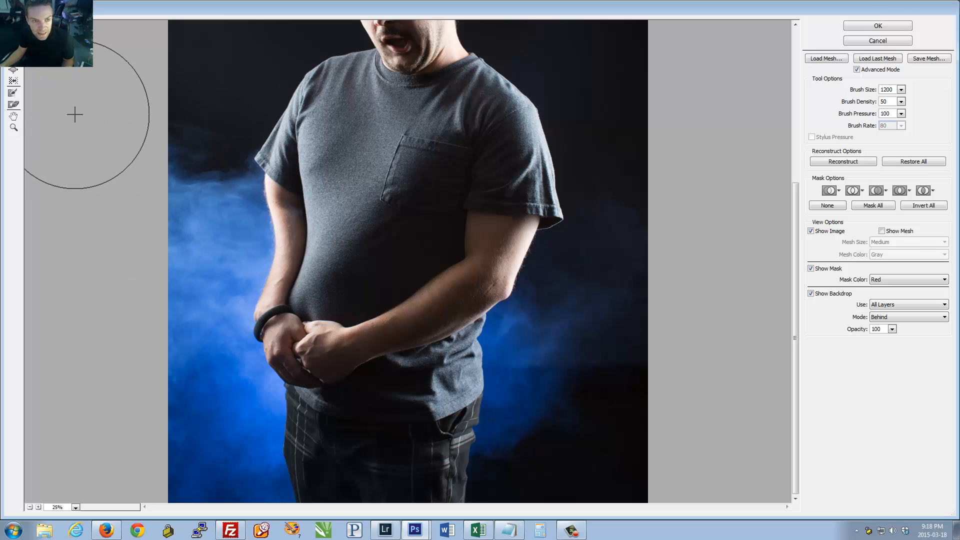
Step: Restore the narrowed arm to its original outline and set the brush size to 1000
{"action": "left_click", "coordinate": [13, 58]}
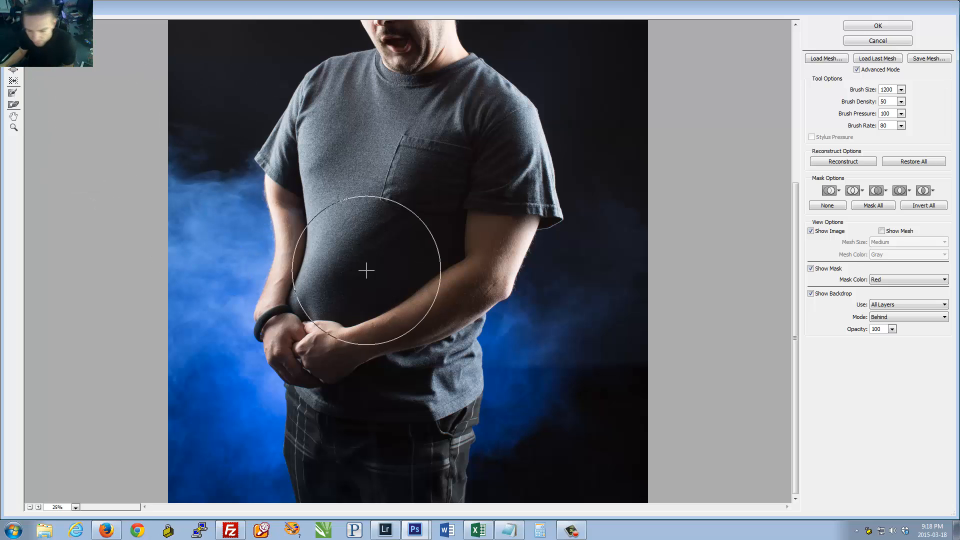
{"action": "key", "text": "["}
{"action": "key", "text": "["}
{"action": "key", "text": "["}
{"action": "key", "text": "["}
{"action": "key", "text": "["}
{"action": "key", "text": "["}
{"action": "key", "text": "["}
{"action": "key", "text": "["}
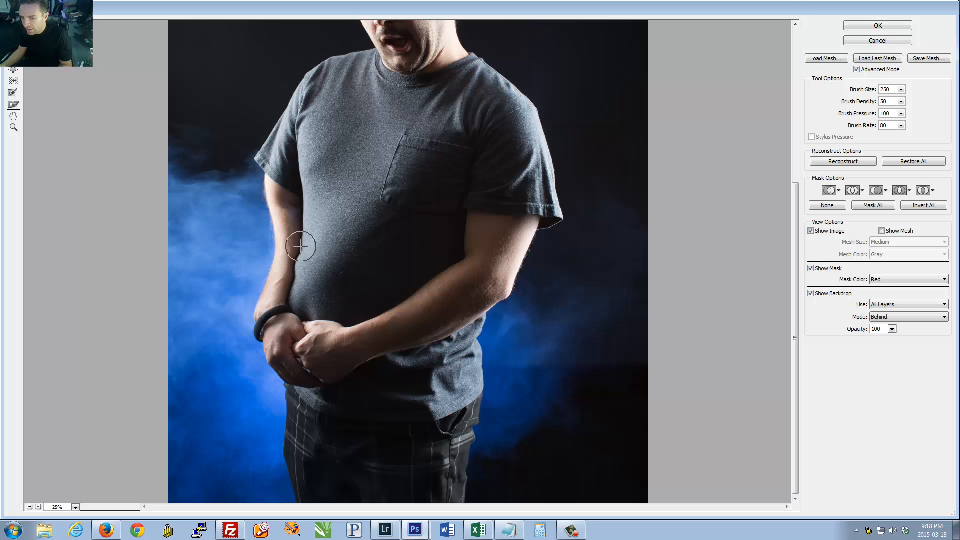
{"action": "key", "text": "]"}
{"action": "key", "text": "]"}
{"action": "key", "text": "]"}
{"action": "key", "text": "]"}
{"action": "key", "text": "]"}
{"action": "key", "text": "]"}
{"action": "key", "text": "]"}
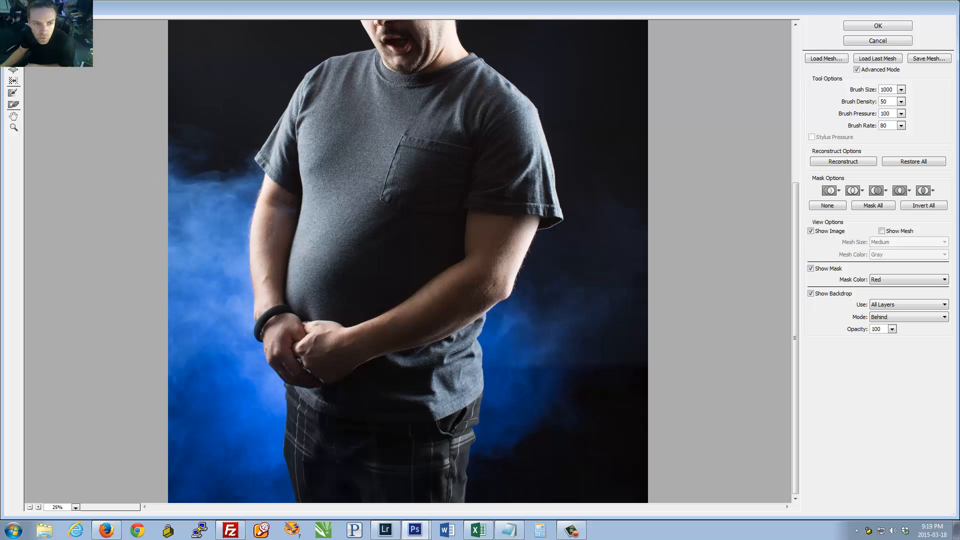
Step: Try twisting the man's face around the glasses in both directions with the size 1000 brush
{"action": "scroll", "coordinate": [390, 92], "scroll_direction": "up", "scroll_amount": 4}
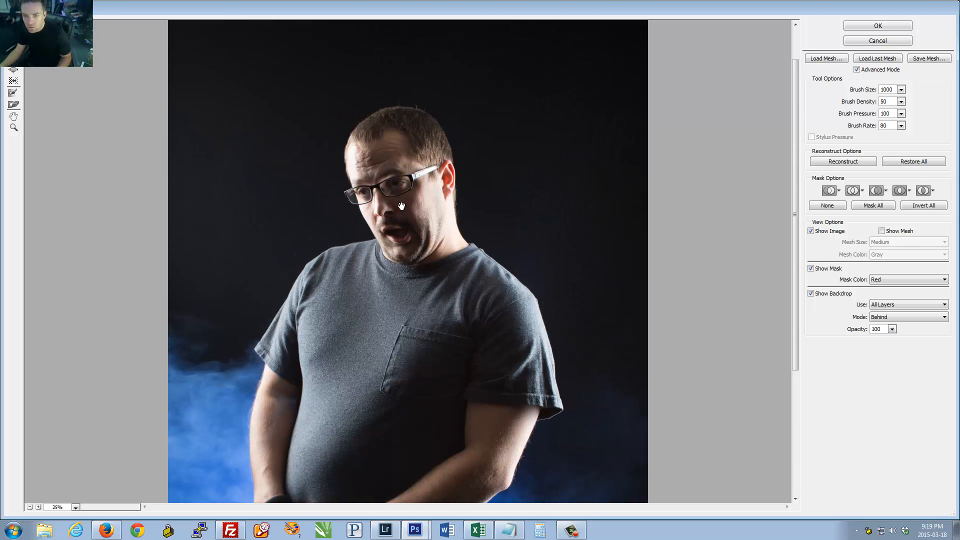
{"action": "left_click_drag", "start_coordinate": [395, 189], "coordinate": [389, 181]}
{"action": "key", "text": "ctrl+alt+z"}
{"action": "key", "text": "ctrl+alt+z"}
{"action": "key", "text": "ctrl+alt+z"}
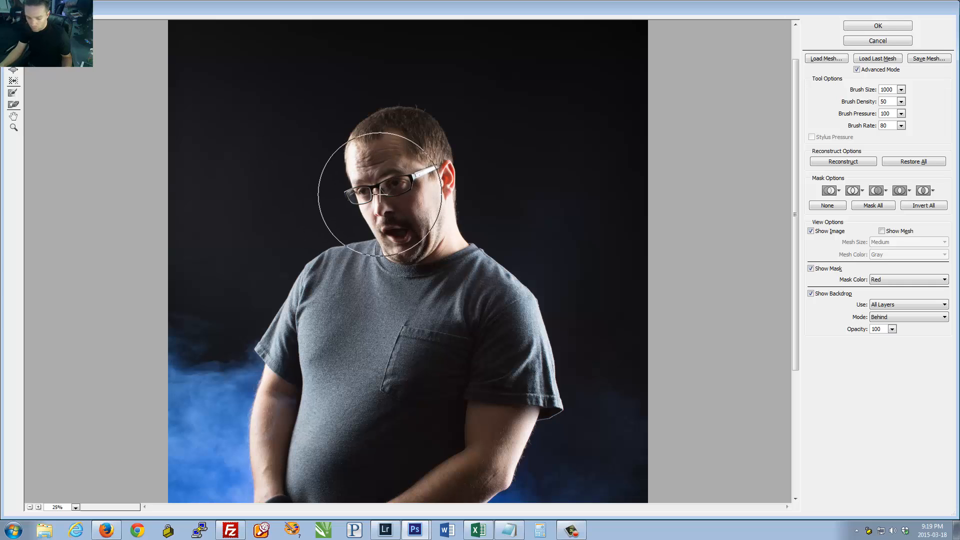
{"action": "key", "text": "ctrl+alt+z"}
{"action": "key", "text": "ctrl+alt+z"}
{"action": "key", "text": "ctrl+alt+z"}
{"action": "key", "text": "ctrl+alt+z"}
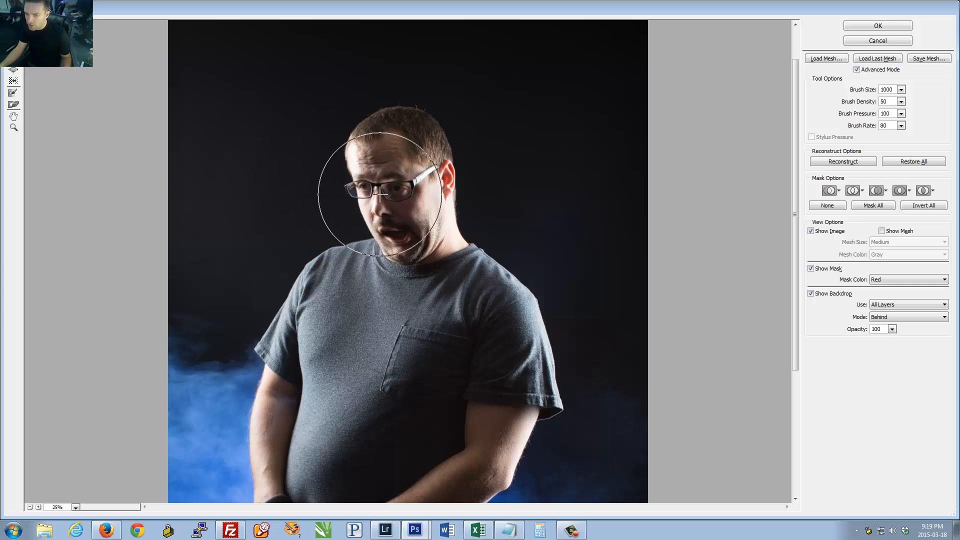
{"action": "left_click_drag", "start_coordinate": [380, 194], "coordinate": [380, 194]}
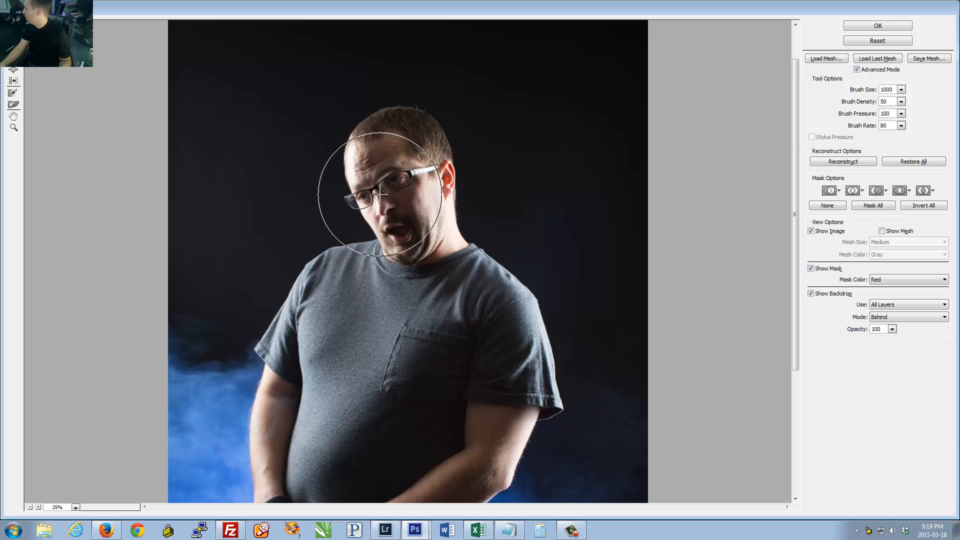
{"action": "key", "text": "ctrl+alt+z"}
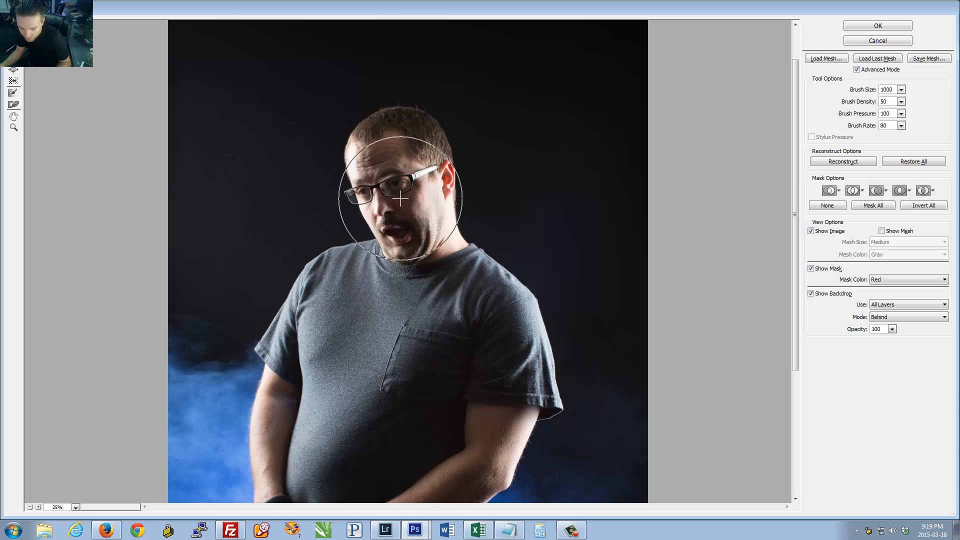
Step: Reduce the brush size to 250 and turn off the backdrop display
{"action": "key", "text": "["}
{"action": "key", "text": "["}
{"action": "key", "text": "["}
{"action": "key", "text": "["}
{"action": "key", "text": "p"}
{"action": "key", "text": "["}
{"action": "key", "text": "["}
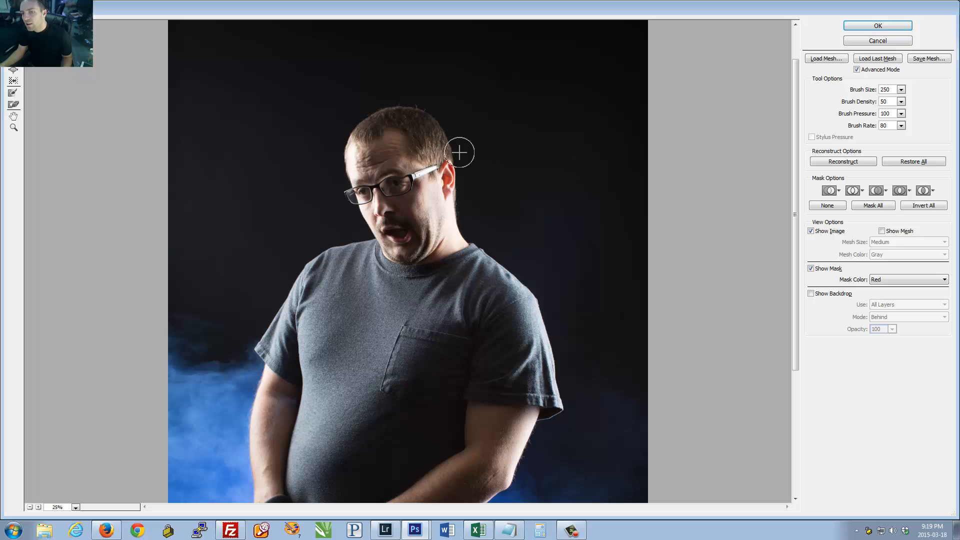
Step: Reduce the brush size to 50 and soften the dip in the upper rim of the lens nearest the ear
{"action": "left_click_drag", "start_coordinate": [454, 205], "coordinate": [454, 205]}
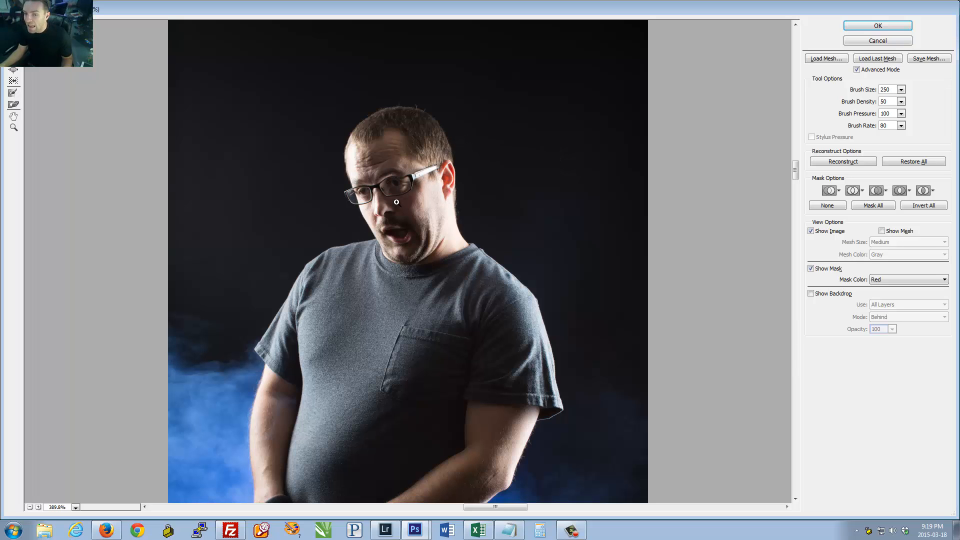
{"action": "left_click", "coordinate": [373, 188], "text": "alt"}
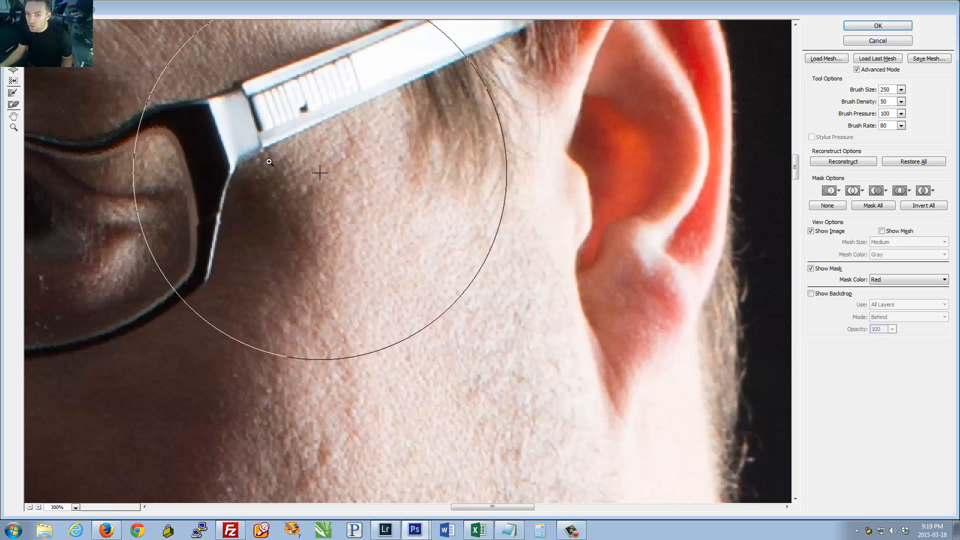
{"action": "left_click", "coordinate": [201, 187], "text": "alt"}
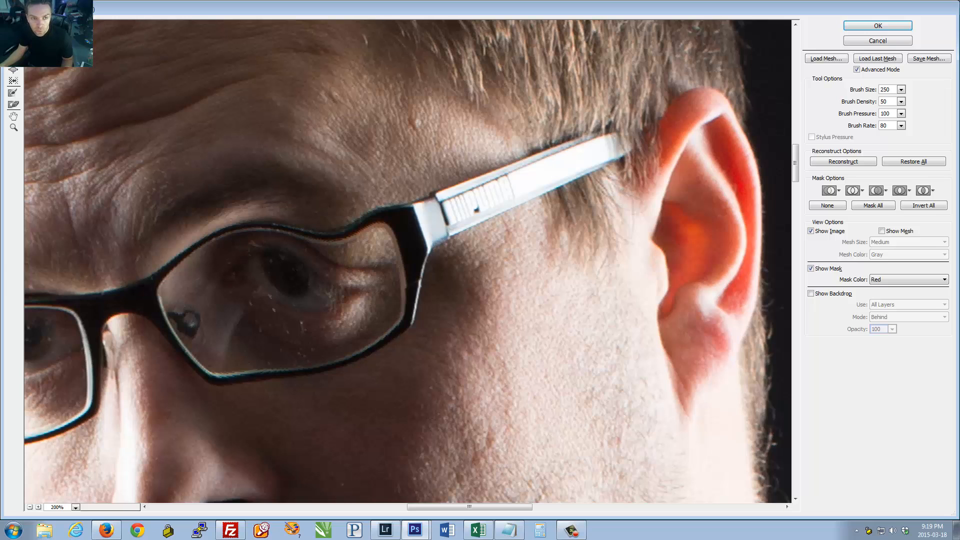
{"action": "key", "text": "["}
{"action": "key", "text": "["}
{"action": "key", "text": "["}
{"action": "key", "text": "["}
{"action": "key", "text": "["}
{"action": "key", "text": "["}
{"action": "key", "text": "["}
{"action": "key", "text": "["}
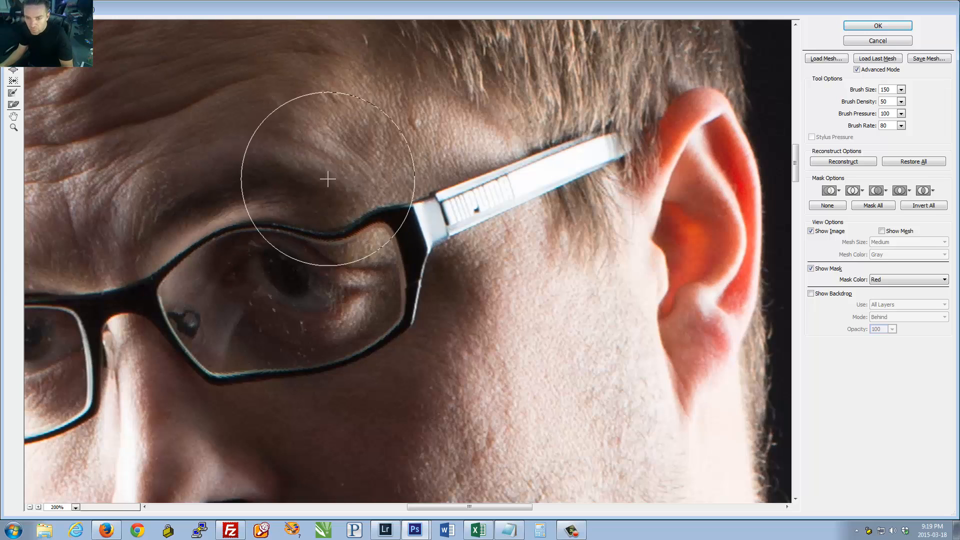
{"action": "key", "text": "["}
{"action": "key", "text": "["}
{"action": "key", "text": "["}
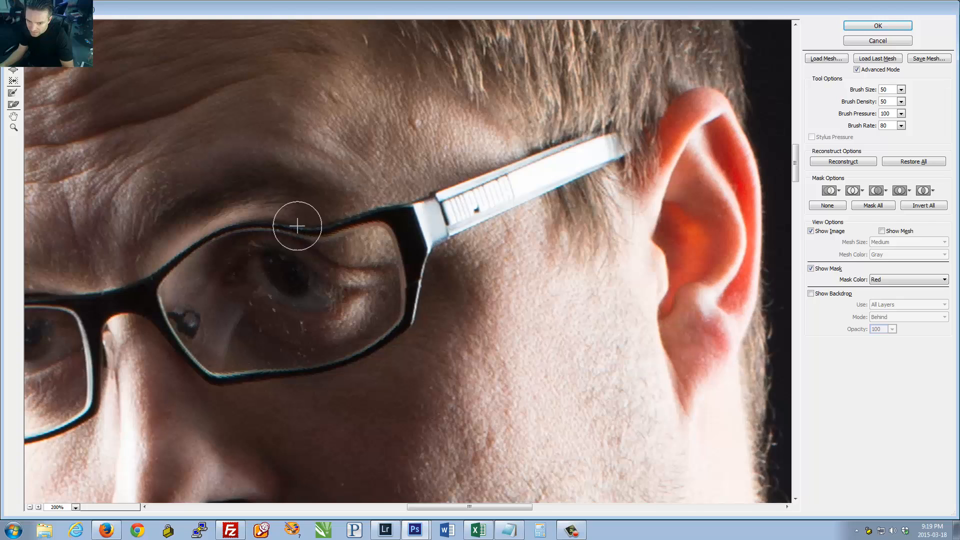
Step: Set the brush size to 90 and even out the rest of that lens's upper rim into a clean, straight line
{"action": "key", "text": "bracketright"}
{"action": "key", "text": "bracketright"}
{"action": "key", "text": "bracketright"}
{"action": "key", "text": "bracketright"}
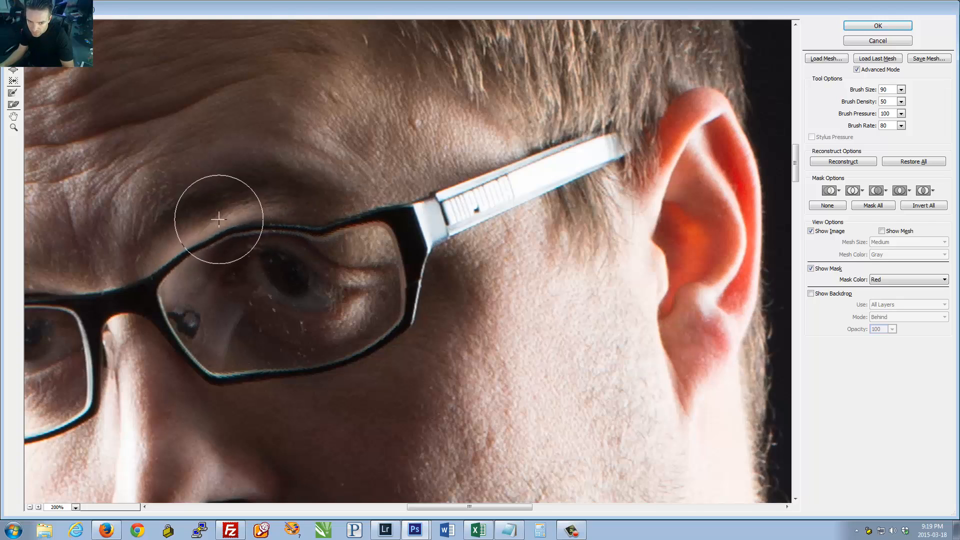
{"action": "mouse_move", "coordinate": [235, 204]}
{"action": "left_mouse_down"}
{"action": "mouse_move", "coordinate": [344, 197]}
{"action": "mouse_move", "coordinate": [311, 211]}
{"action": "mouse_move", "coordinate": [332, 198]}
{"action": "mouse_move", "coordinate": [242, 205]}
{"action": "mouse_move", "coordinate": [170, 233]}
{"action": "mouse_move", "coordinate": [306, 188]}
{"action": "mouse_move", "coordinate": [186, 212]}
{"action": "left_mouse_up"}
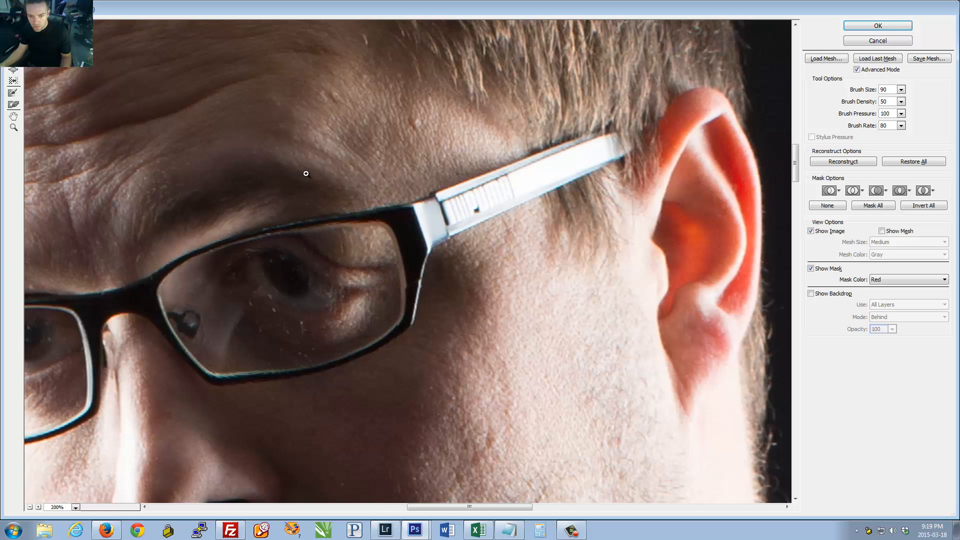
Step: Examine the repaired glasses rim and eyebrow up close, and check the whole face at 50% magnification
{"action": "left_click_drag", "start_coordinate": [288, 185], "coordinate": [289, 185]}
{"action": "left_click", "coordinate": [310, 285], "text": "alt"}
{"action": "left_click", "coordinate": [311, 285], "text": "alt"}
{"action": "left_click", "coordinate": [311, 285], "text": "alt"}
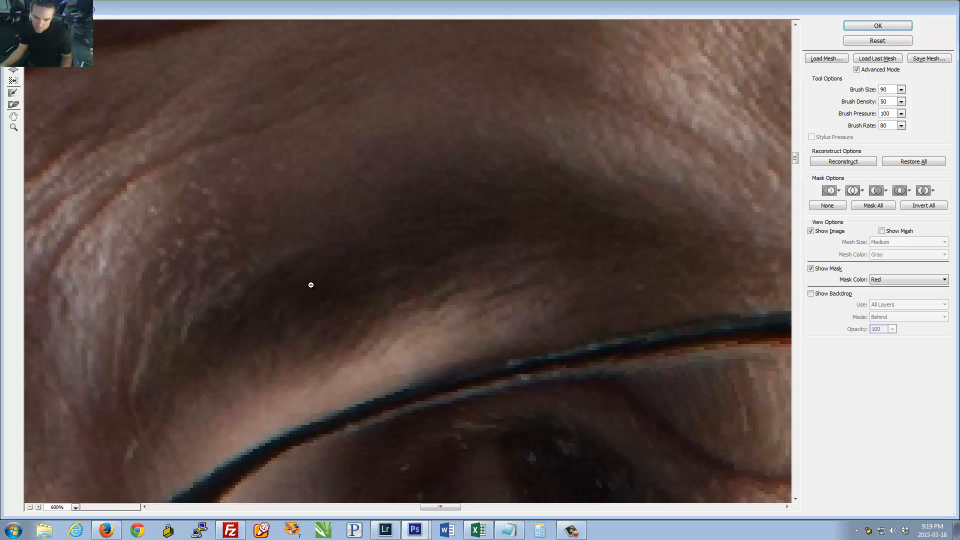
{"action": "left_click", "coordinate": [311, 286], "text": "alt"}
{"action": "left_click", "coordinate": [392, 337], "text": "alt"}
{"action": "left_click", "coordinate": [397, 320], "text": "alt"}
{"action": "left_click", "coordinate": [397, 301], "text": "alt"}
{"action": "left_click", "coordinate": [406, 315], "text": "alt"}
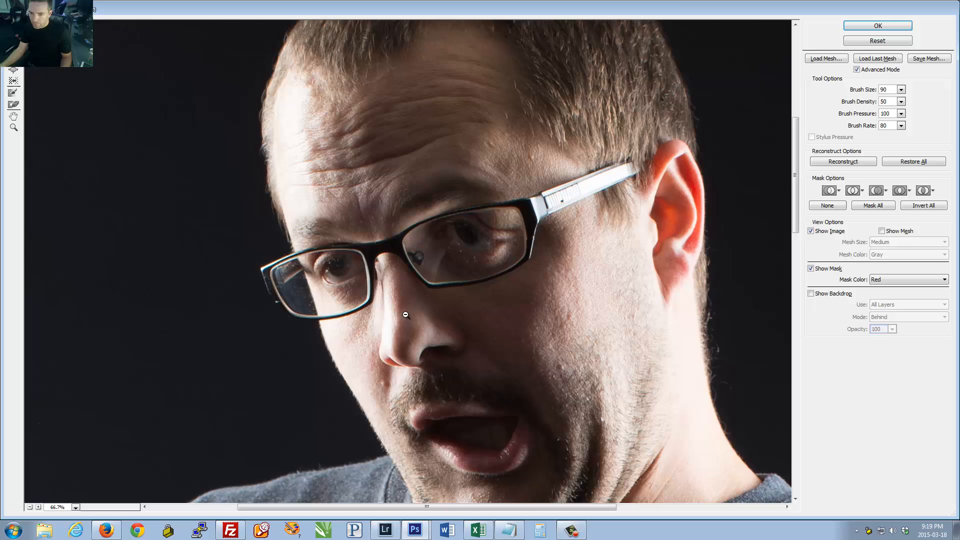
{"action": "left_click", "coordinate": [423, 261], "text": "alt"}
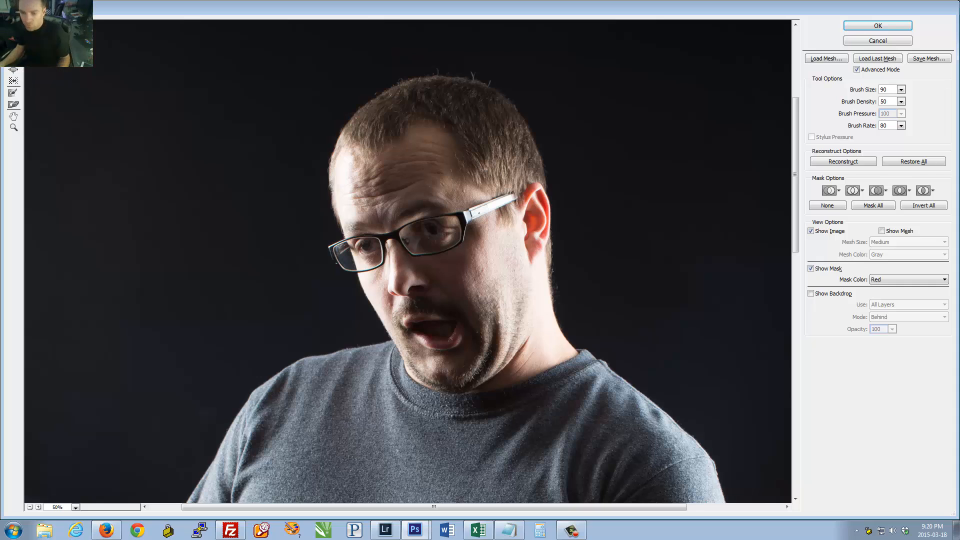
Step: Shrink the man's open mouth with the Pucker tool, using brush sizes 400 and 250
{"action": "key", "text": "bracketright"}
{"action": "key", "text": "bracketright"}
{"action": "left_click", "coordinate": [438, 330]}
{"action": "key", "text": "bracketleft"}
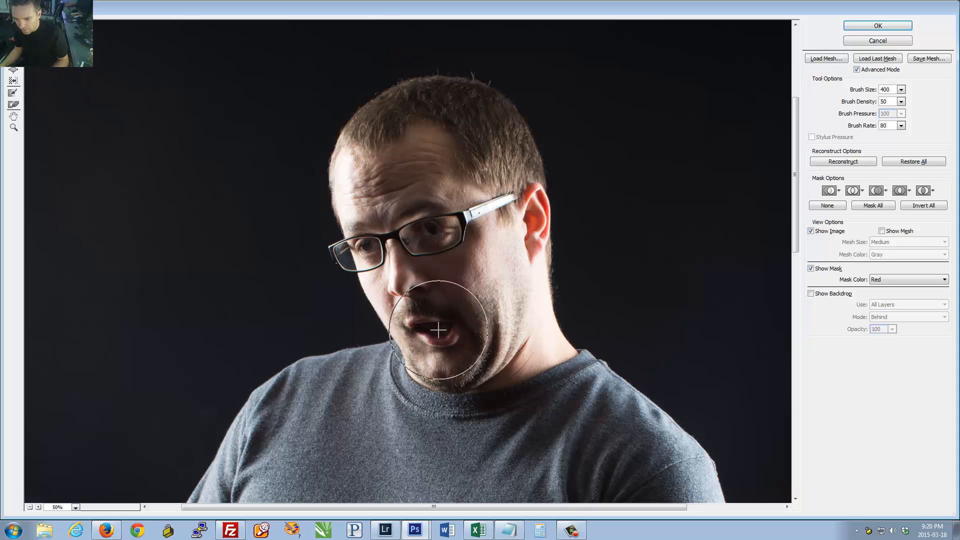
{"action": "key", "text": "bracketleft"}
{"action": "key", "text": "bracketleft"}
{"action": "left_click", "coordinate": [420, 324]}
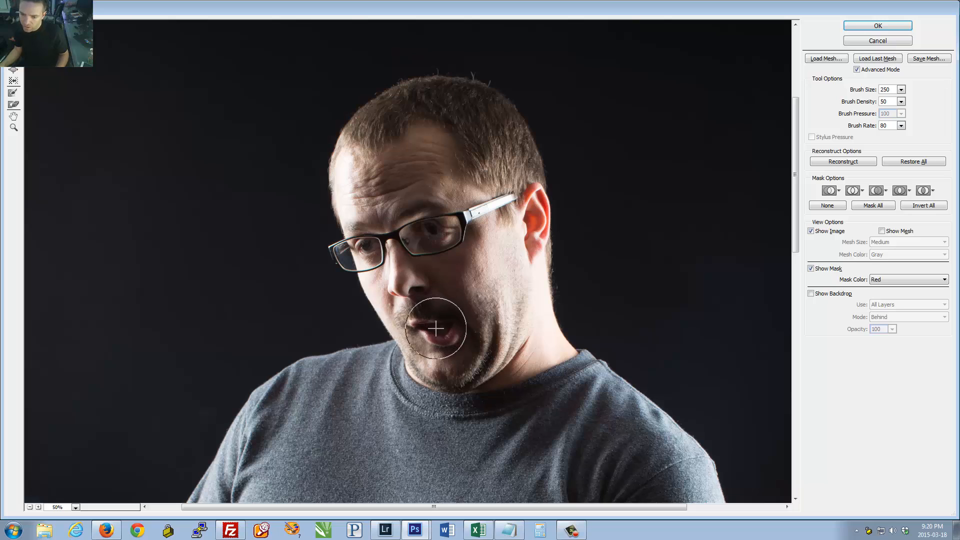
{"action": "left_click", "coordinate": [438, 329]}
{"action": "left_click", "coordinate": [429, 325]}
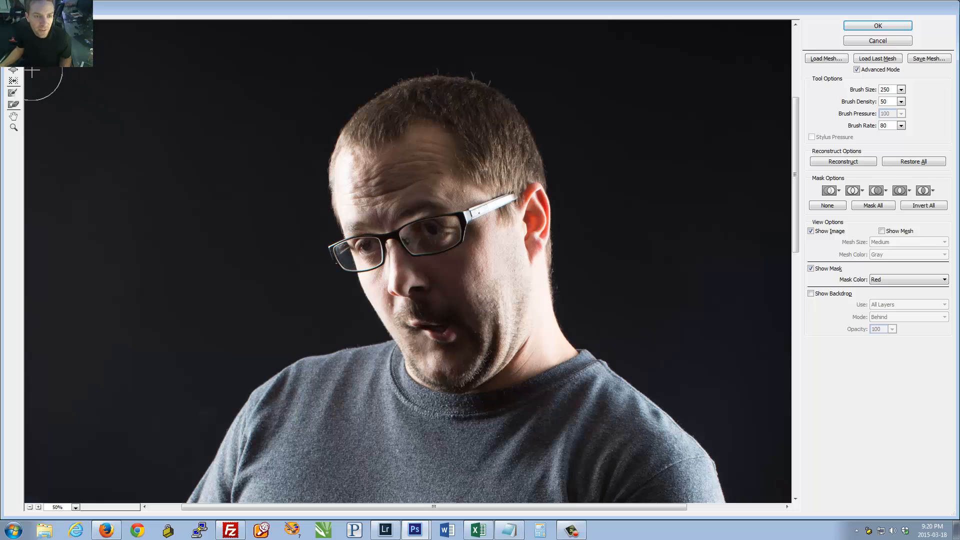
Step: Enlarge the tip of the man's nose with the Bloat tool at brush size 250
{"action": "mouse_move", "coordinate": [403, 285]}
{"action": "left_mouse_down"}
{"action": "mouse_move", "coordinate": [413, 289]}
{"action": "mouse_move", "coordinate": [407, 284]}
{"action": "left_mouse_up"}
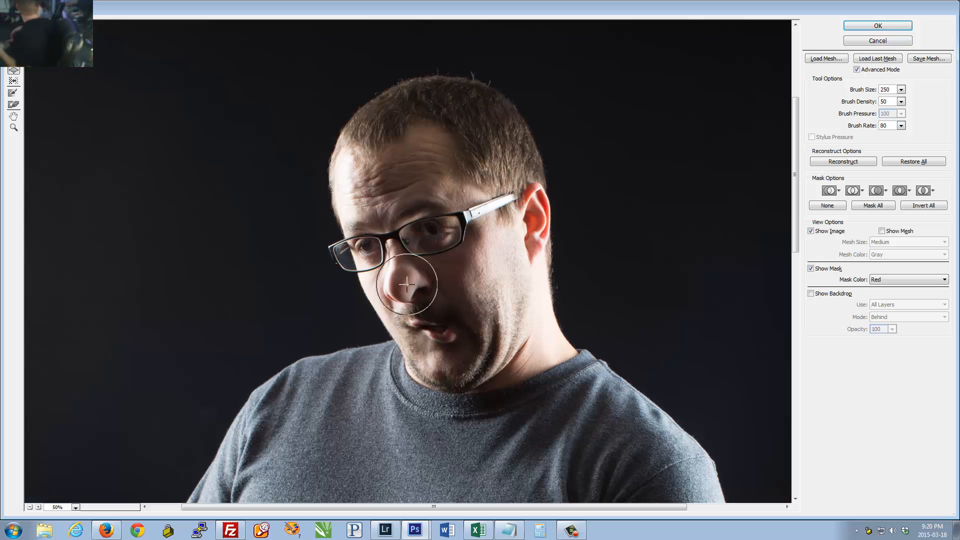
{"action": "mouse_move", "coordinate": [407, 285]}
{"action": "left_mouse_down"}
{"action": "mouse_move", "coordinate": [395, 288]}
{"action": "mouse_move", "coordinate": [407, 284]}
{"action": "left_mouse_up"}
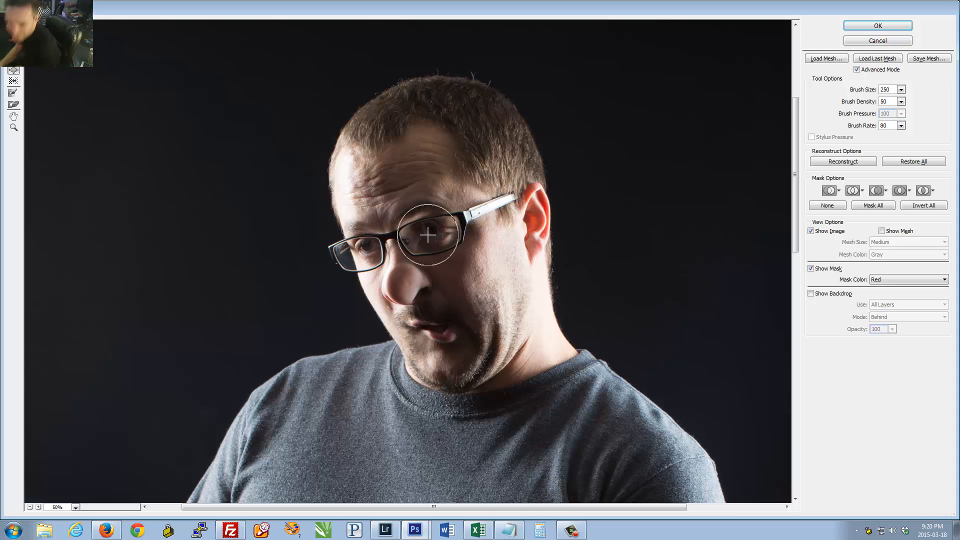
{"action": "left_click", "coordinate": [406, 289], "text": "alt"}
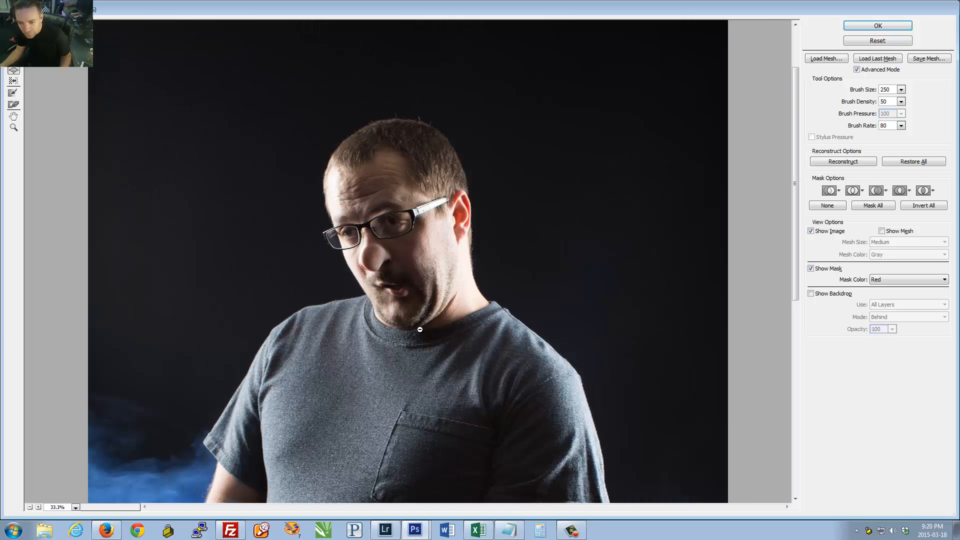
Step: Set the Push Left tool to brush size 1400 and try shifting the man's ear and the side of his head
{"action": "left_click", "coordinate": [14, 81]}
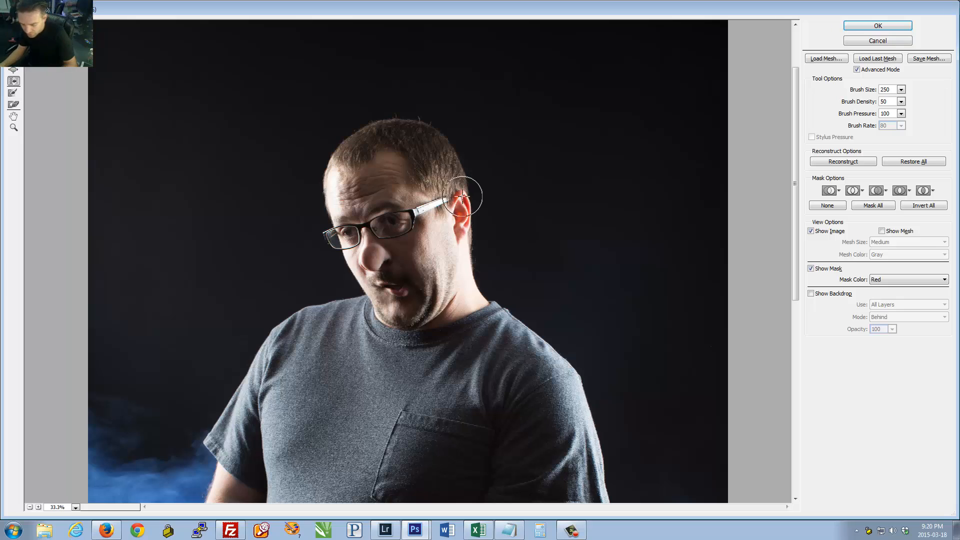
{"action": "key", "text": "bracketright"}
{"action": "key", "text": "bracketright"}
{"action": "key", "text": "bracketright"}
{"action": "key", "text": "bracketright"}
{"action": "key", "text": "bracketright"}
{"action": "key", "text": "bracketright"}
{"action": "key", "text": "bracketright"}
{"action": "key", "text": "bracketright"}
{"action": "key", "text": "bracketright"}
{"action": "key", "text": "bracketright"}
{"action": "key", "text": "bracketright"}
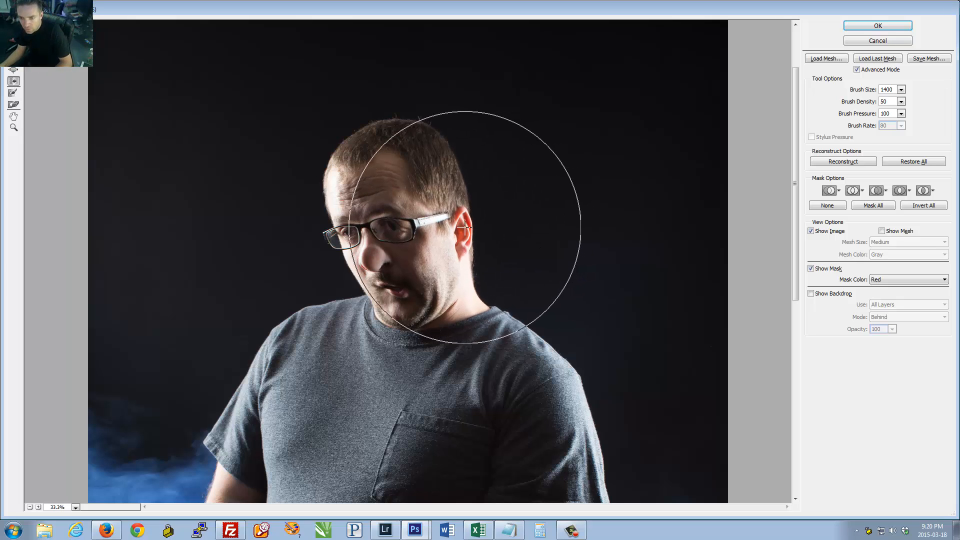
{"action": "mouse_move", "coordinate": [465, 226]}
{"action": "left_mouse_down"}
{"action": "mouse_move", "coordinate": [471, 205]}
{"action": "mouse_move", "coordinate": [482, 217]}
{"action": "mouse_move", "coordinate": [454, 215]}
{"action": "left_mouse_up"}
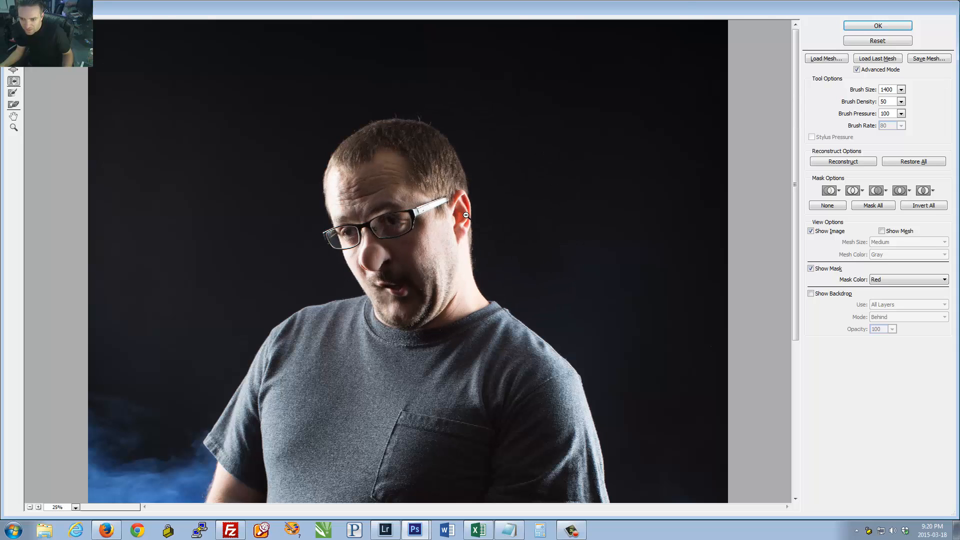
Step: Examine the outer edge of the man's ear up close, and check the whole head at 33.3% magnification
{"action": "key", "text": "ctrl+minus"}
{"action": "key", "text": "alt+space"}
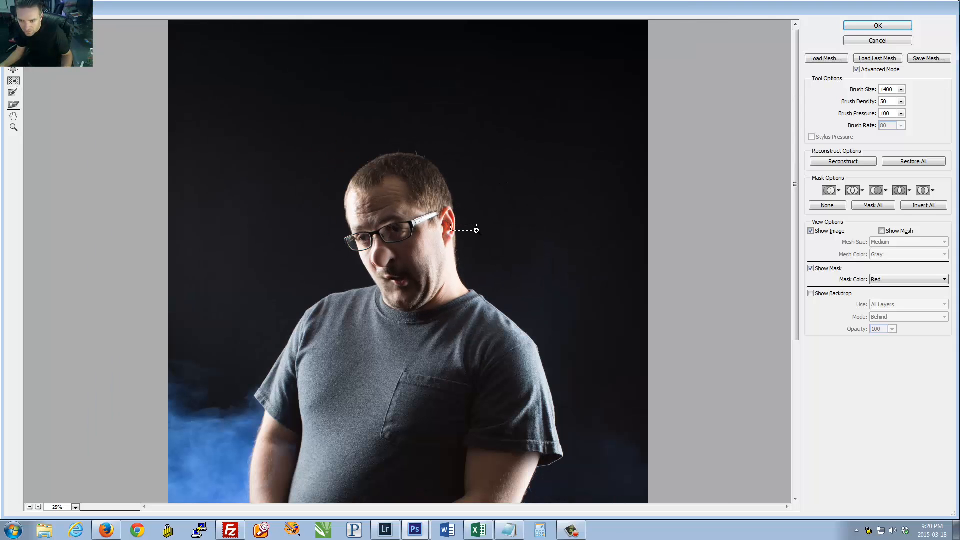
{"action": "left_click_drag", "start_coordinate": [477, 230], "coordinate": [477, 231]}
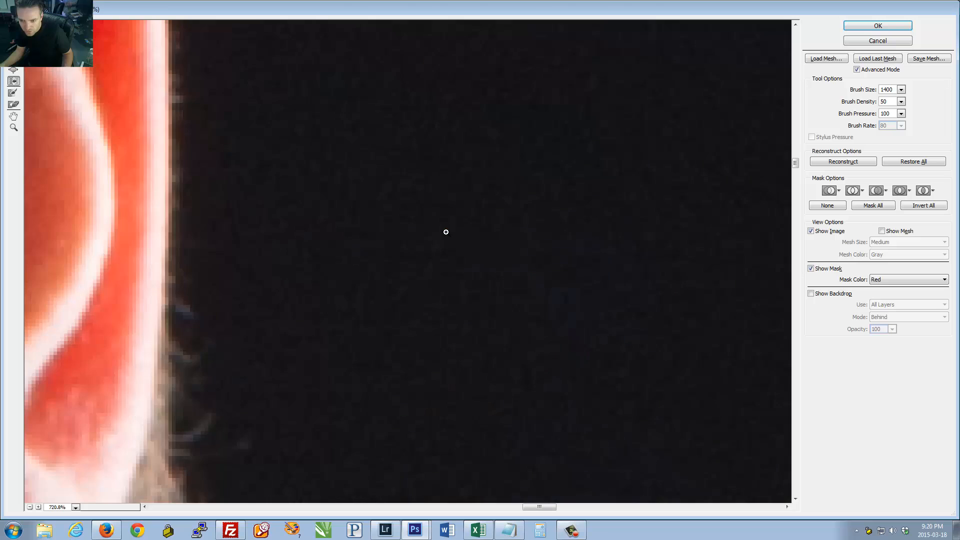
{"action": "left_click", "coordinate": [446, 231], "text": "alt"}
{"action": "left_click", "coordinate": [339, 244], "text": "alt"}
{"action": "left_click", "coordinate": [304, 243], "text": "alt"}
{"action": "left_click", "coordinate": [303, 242], "text": "alt"}
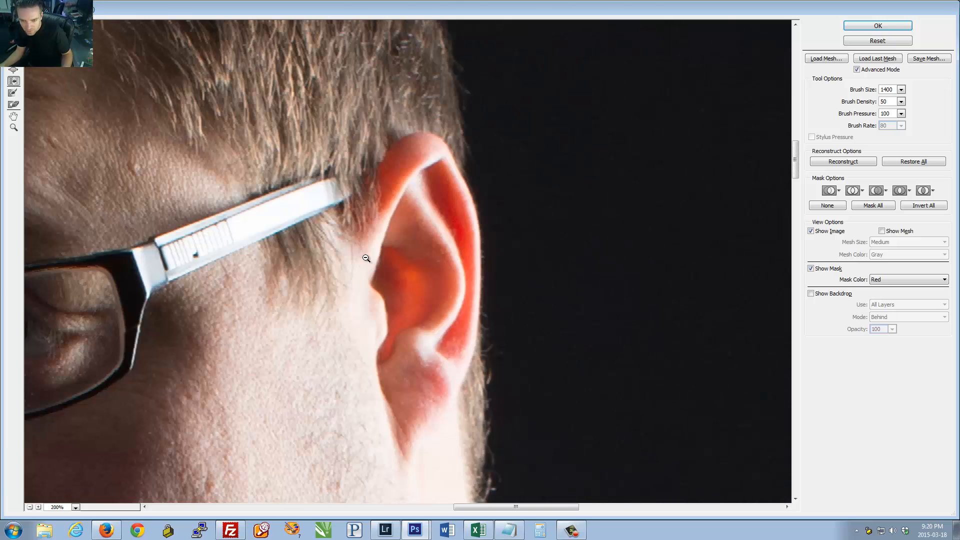
{"action": "left_click", "coordinate": [417, 326], "text": "alt"}
{"action": "left_click", "coordinate": [406, 323], "text": "alt"}
{"action": "left_click", "coordinate": [409, 286], "text": "alt"}
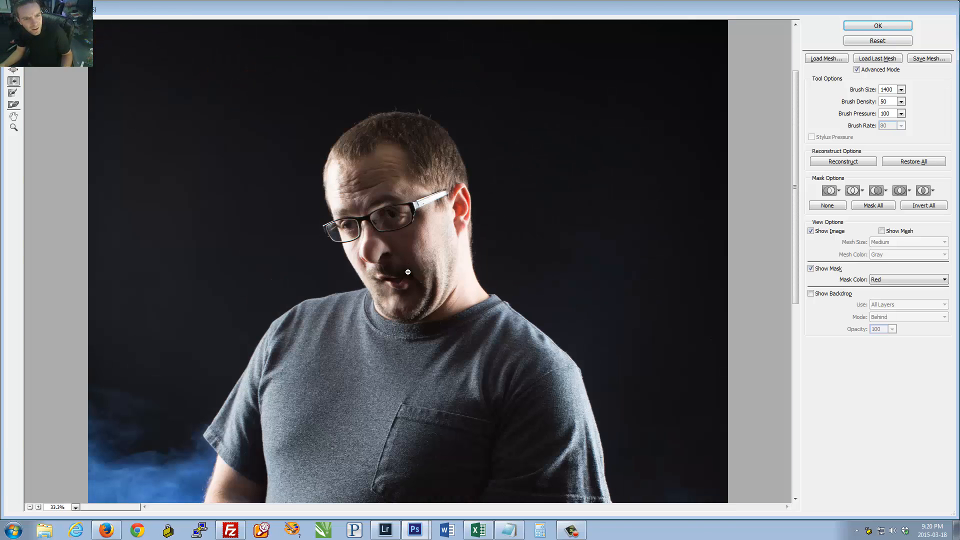
Step: Try shifting the man's face sideways and upwards with the Push Left tool at brush size 1400, undoing each stroke
{"action": "mouse_move", "coordinate": [455, 191]}
{"action": "left_mouse_down"}
{"action": "mouse_move", "coordinate": [459, 175]}
{"action": "mouse_move", "coordinate": [472, 215]}
{"action": "left_mouse_up"}
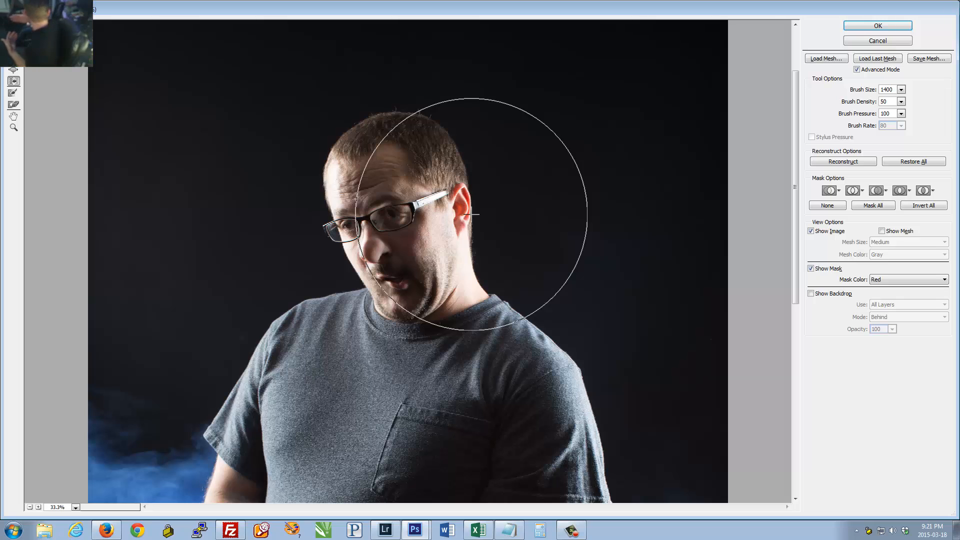
{"action": "left_click_drag", "start_coordinate": [399, 222], "coordinate": [396, 196]}
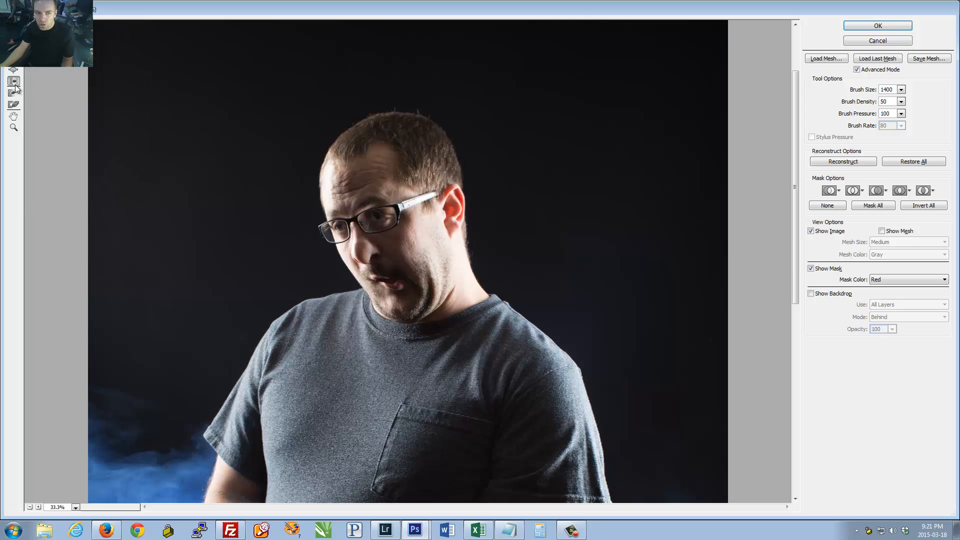
{"action": "key", "text": "ctrl+z"}
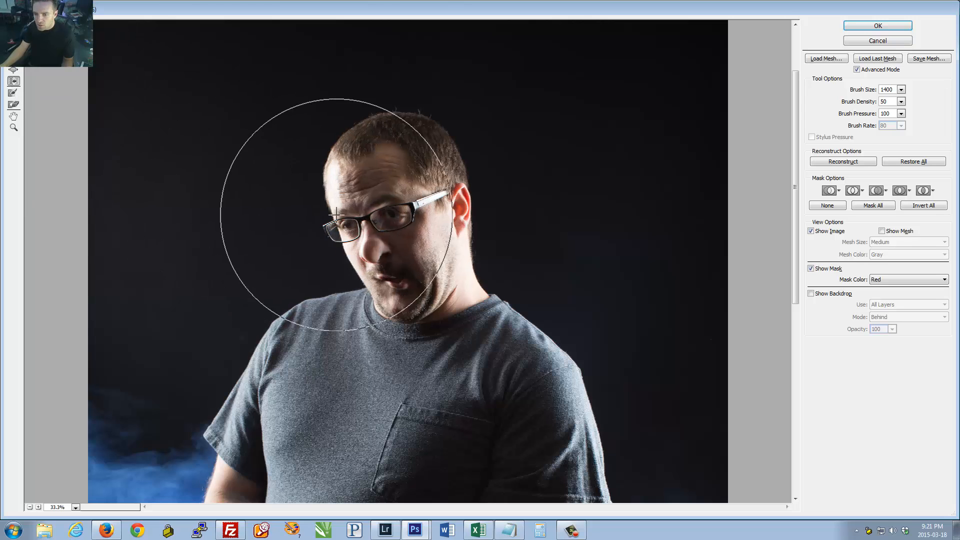
{"action": "mouse_move", "coordinate": [399, 212]}
{"action": "left_mouse_down"}
{"action": "mouse_move", "coordinate": [400, 246]}
{"action": "mouse_move", "coordinate": [397, 183]}
{"action": "left_mouse_up"}
{"action": "key", "text": "ctrl+z"}
{"action": "key", "text": "ctrl+z"}
{"action": "mouse_move", "coordinate": [397, 216]}
{"action": "left_mouse_down"}
{"action": "mouse_move", "coordinate": [360, 219]}
{"action": "mouse_move", "coordinate": [429, 216]}
{"action": "left_mouse_up"}
{"action": "key", "text": "ctrl+z"}
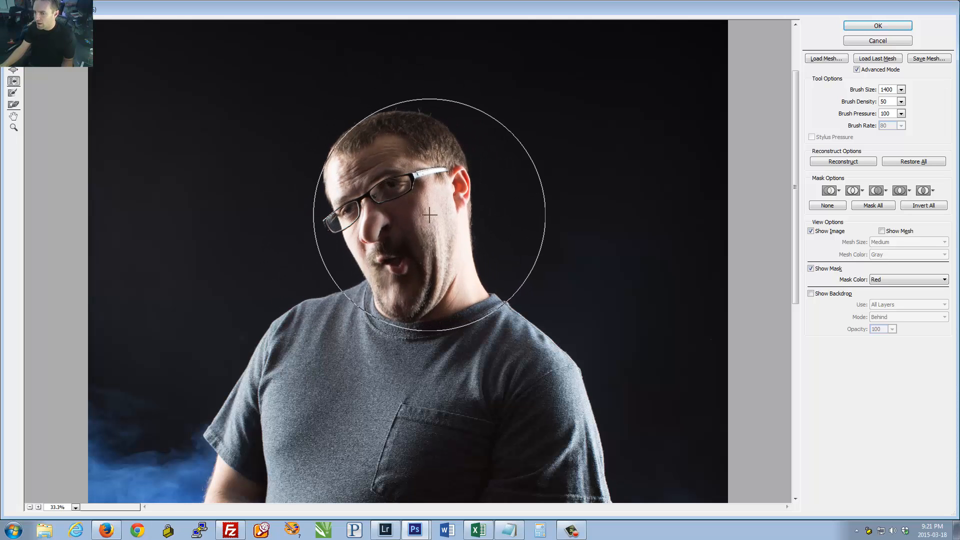
{"action": "key", "text": "ctrl+z"}
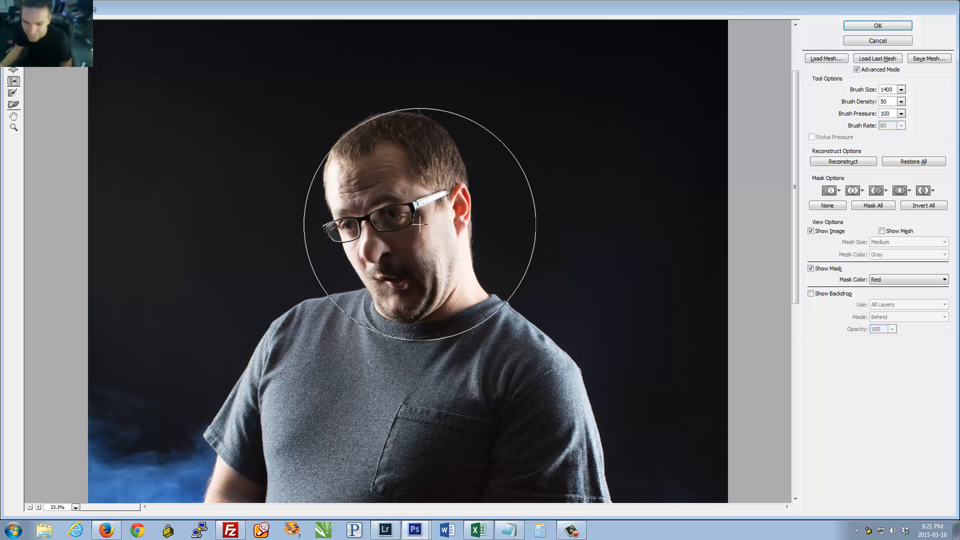
Step: Try longer Push Left strokes across the middle of the face, stretching its features upwards, and revert them
{"action": "left_click_drag", "start_coordinate": [422, 225], "coordinate": [412, 283]}
{"action": "key", "text": "ctrl+z"}
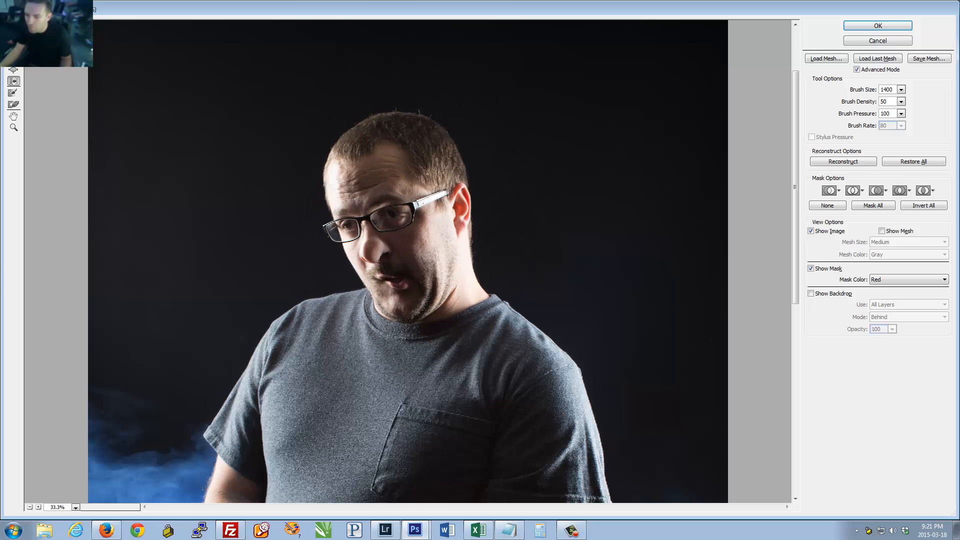
{"action": "left_click_drag", "start_coordinate": [427, 223], "coordinate": [399, 233]}
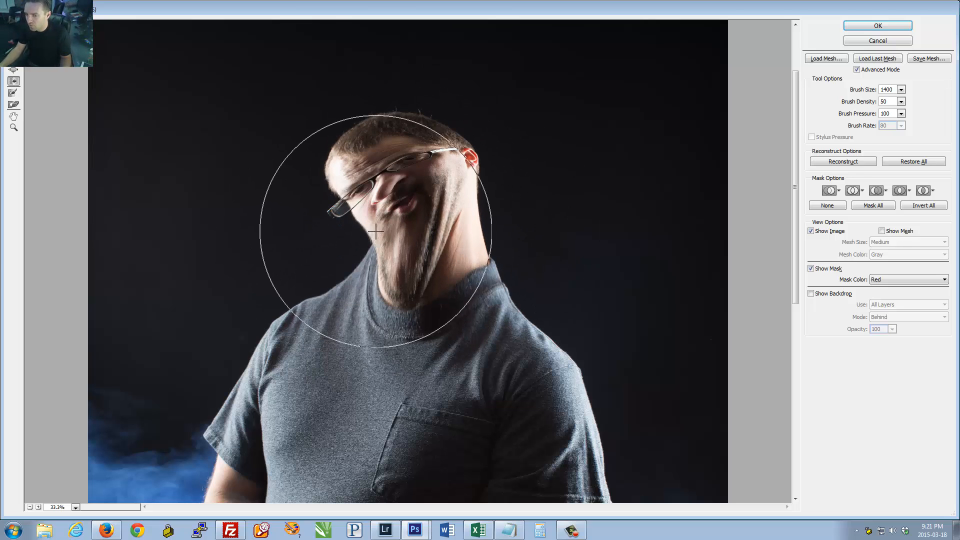
{"action": "key", "text": "ctrl+alt+z"}
{"action": "key", "text": "ctrl+alt+z"}
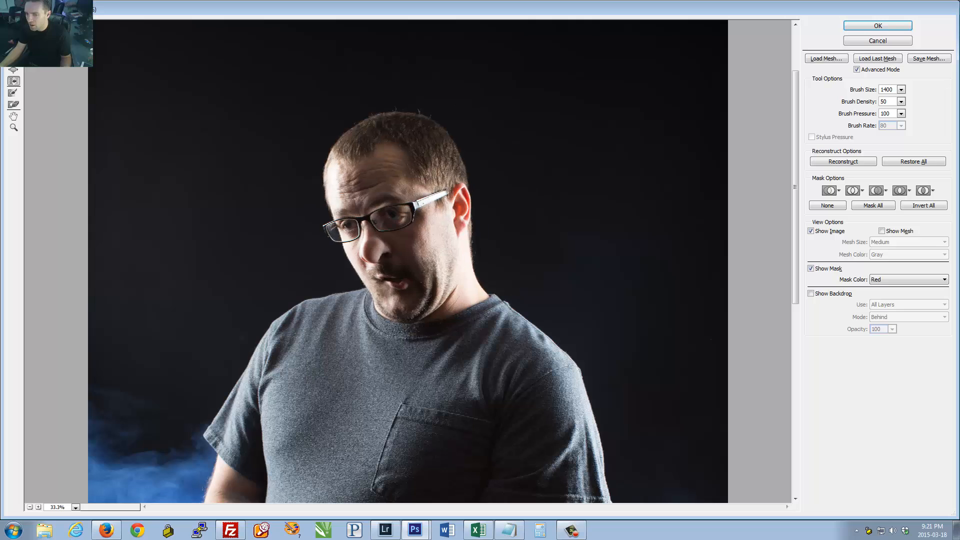
{"action": "left_click_drag", "start_coordinate": [408, 218], "coordinate": [382, 220]}
{"action": "key", "text": "ctrl+alt+z"}
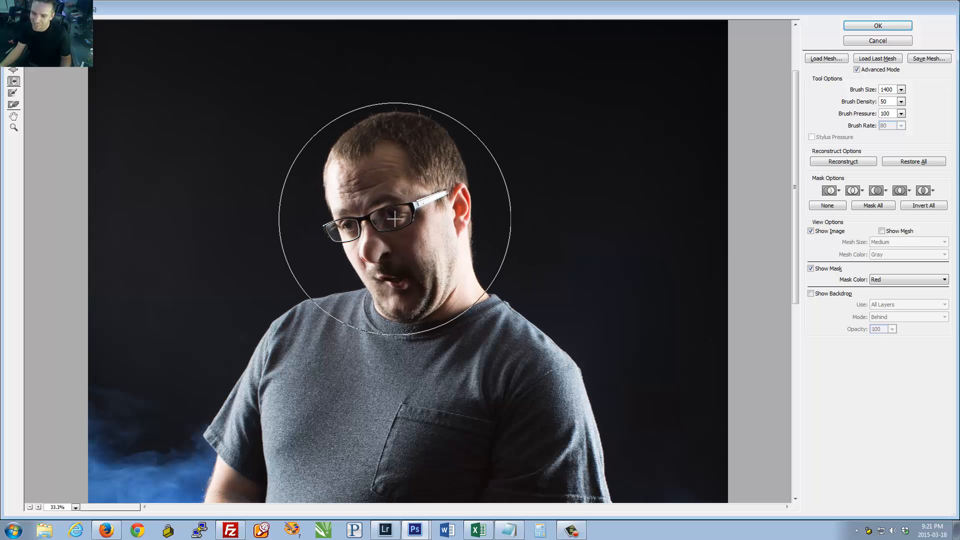
{"action": "key", "text": "ctrl+alt+z"}
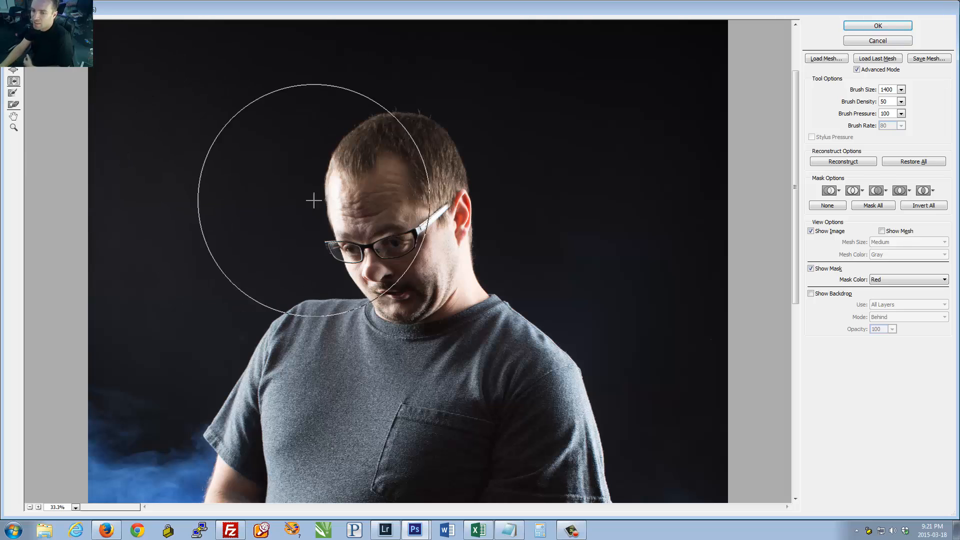
Step: Try pushing the face far down towards the chest, compare the strokes by undoing and redoing, and revert them all
{"action": "left_click_drag", "start_coordinate": [373, 210], "coordinate": [383, 235]}
{"action": "key", "text": "ctrl+alt+z"}
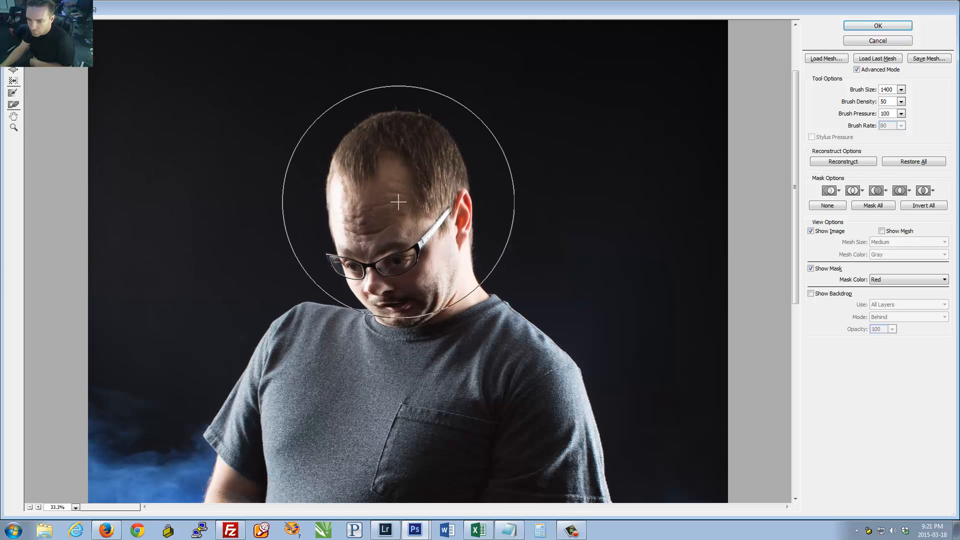
{"action": "key", "text": "ctrl+alt+z"}
{"action": "key", "text": "ctrl+shift+z"}
{"action": "key", "text": "ctrl+shift+z"}
{"action": "key", "text": "ctrl+alt+z"}
{"action": "key", "text": "ctrl+alt+z"}
{"action": "key", "text": "ctrl+alt+z"}
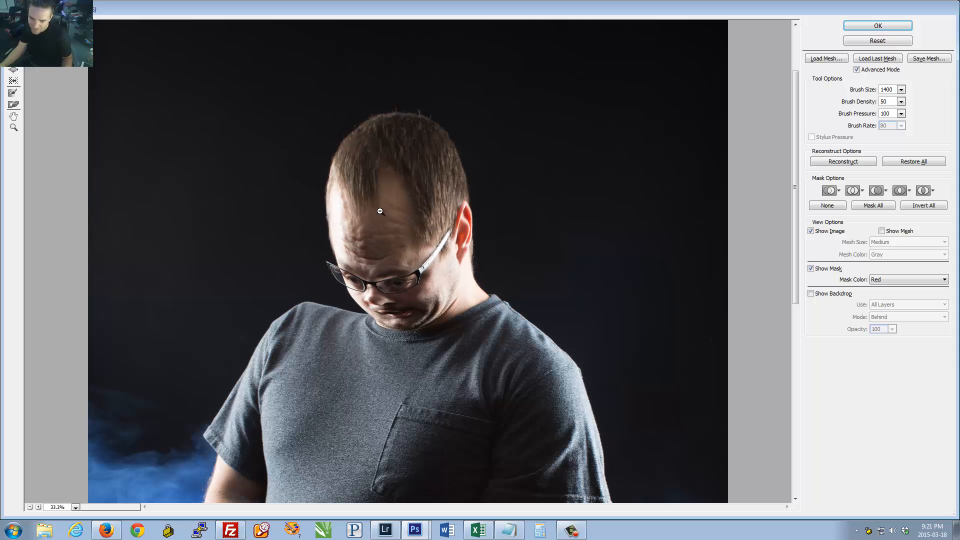
{"action": "key", "text": "ctrl+alt+z"}
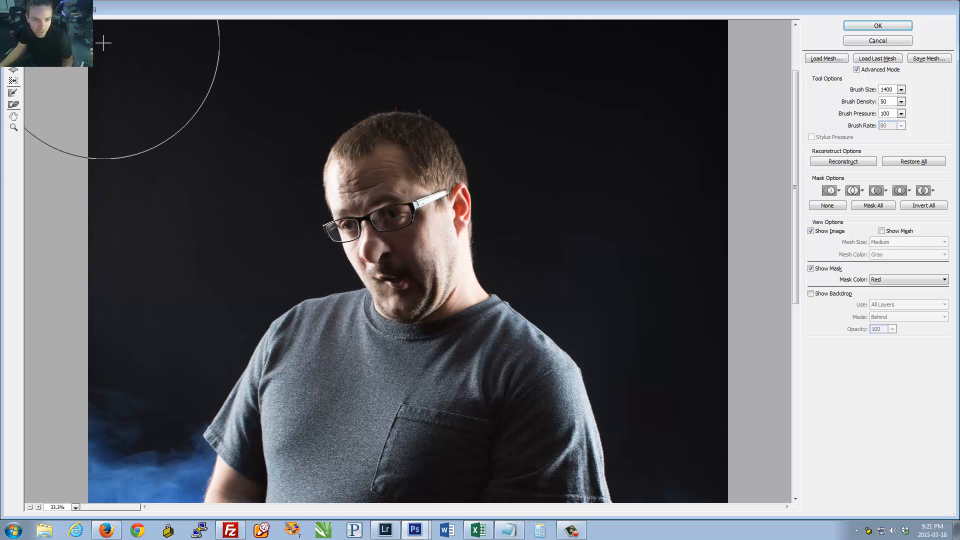
Step: Push the man's face downwards and adjust the shoulder lines beside his neck with the Push Left tool at brush size 1400
{"action": "mouse_move", "coordinate": [360, 231]}
{"action": "left_mouse_down"}
{"action": "mouse_move", "coordinate": [436, 230]}
{"action": "mouse_move", "coordinate": [386, 243]}
{"action": "left_mouse_up"}
{"action": "left_click_drag", "start_coordinate": [509, 292], "coordinate": [500, 279]}
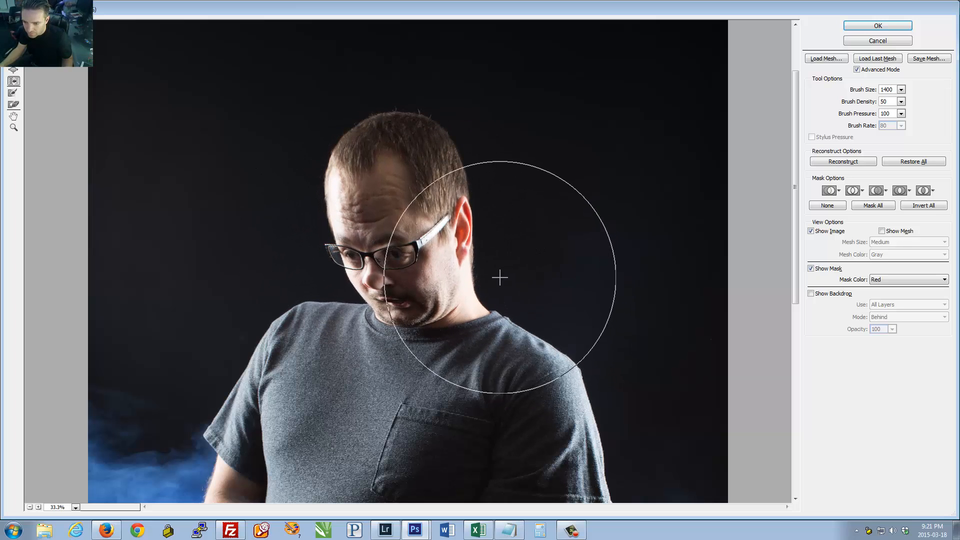
{"action": "left_click_drag", "start_coordinate": [304, 294], "coordinate": [285, 294]}
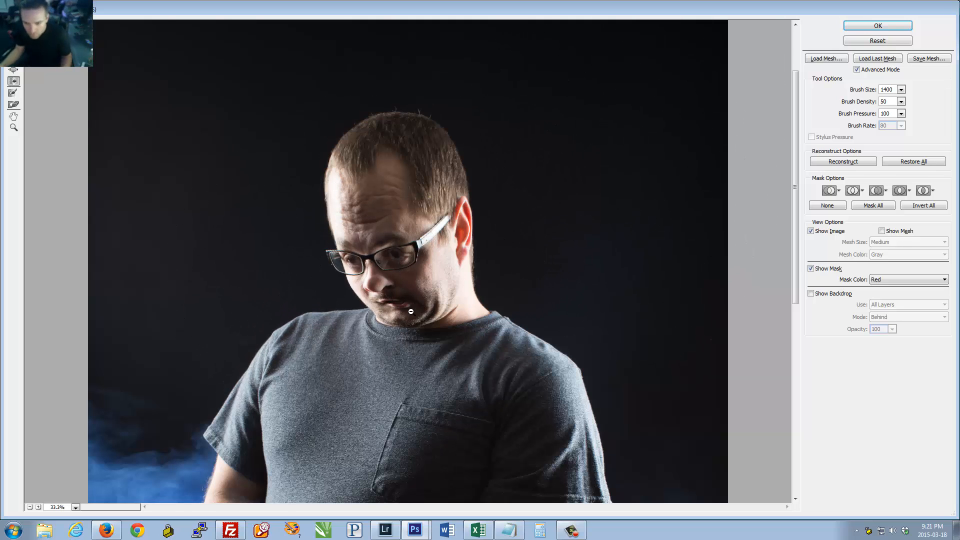
{"action": "left_click", "coordinate": [406, 305], "text": "ctrl+alt"}
{"action": "left_click", "coordinate": [403, 295], "text": "ctrl+alt"}
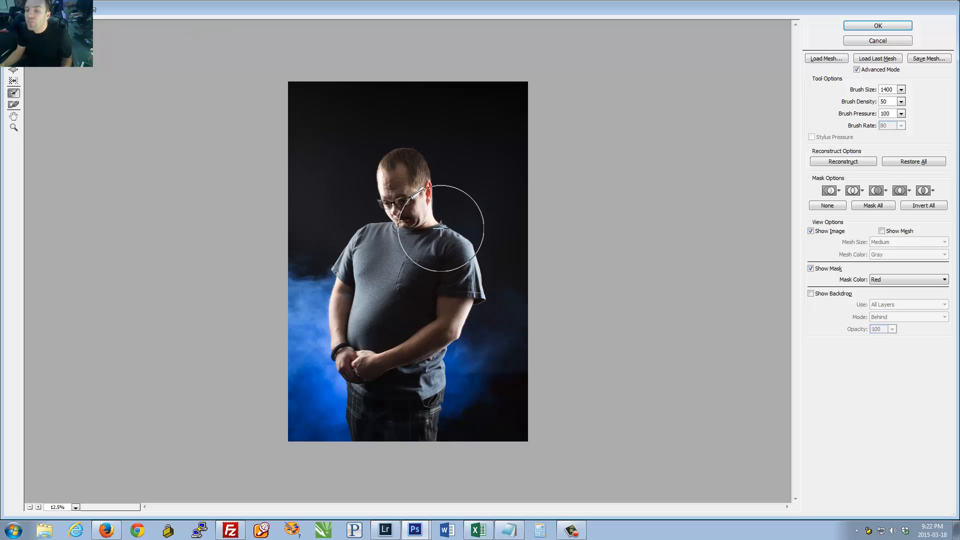
Step: Paint a freeze mask along the shirt collar below the jaw and neck with the Freeze Mask tool at a reduced brush size
{"action": "left_click_drag", "start_coordinate": [499, 303], "coordinate": [499, 303]}
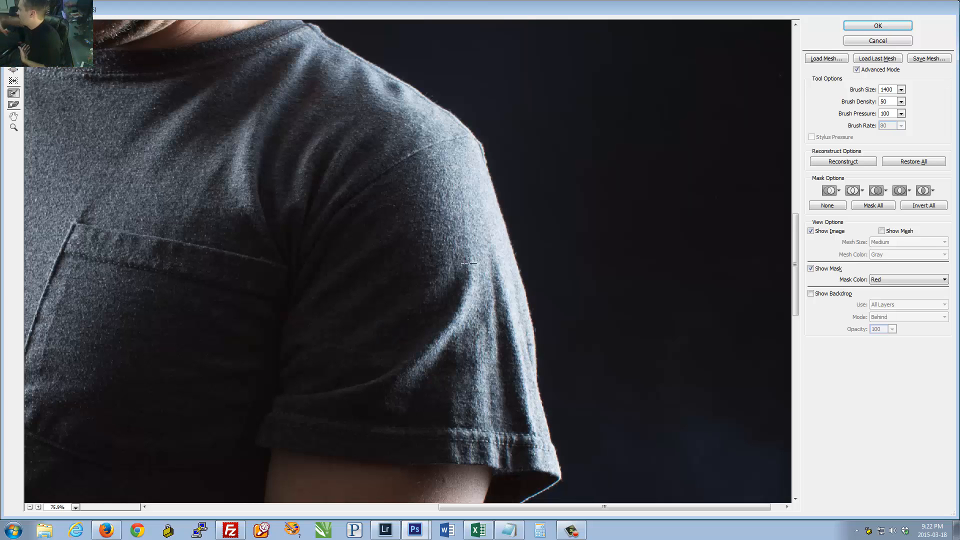
{"action": "mouse_move", "coordinate": [166, 125]}
{"action": "left_mouse_down"}
{"action": "mouse_move", "coordinate": [264, 249]}
{"action": "mouse_move", "coordinate": [289, 299]}
{"action": "left_mouse_up"}
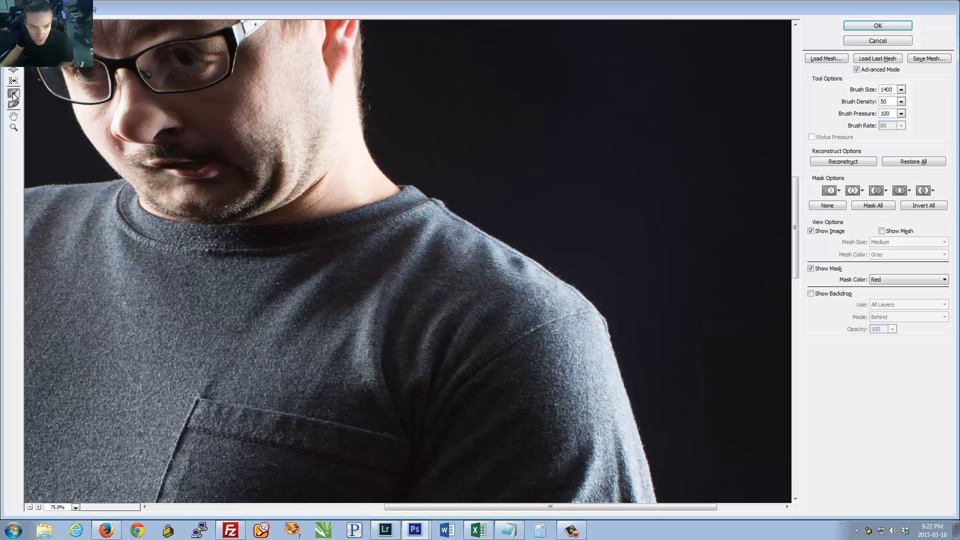
{"action": "key", "text": "bracketleft"}
{"action": "key", "text": "bracketleft"}
{"action": "key", "text": "bracketleft"}
{"action": "key", "text": "bracketleft"}
{"action": "key", "text": "bracketleft"}
{"action": "key", "text": "bracketleft"}
{"action": "key", "text": "bracketleft"}
{"action": "key", "text": "bracketleft"}
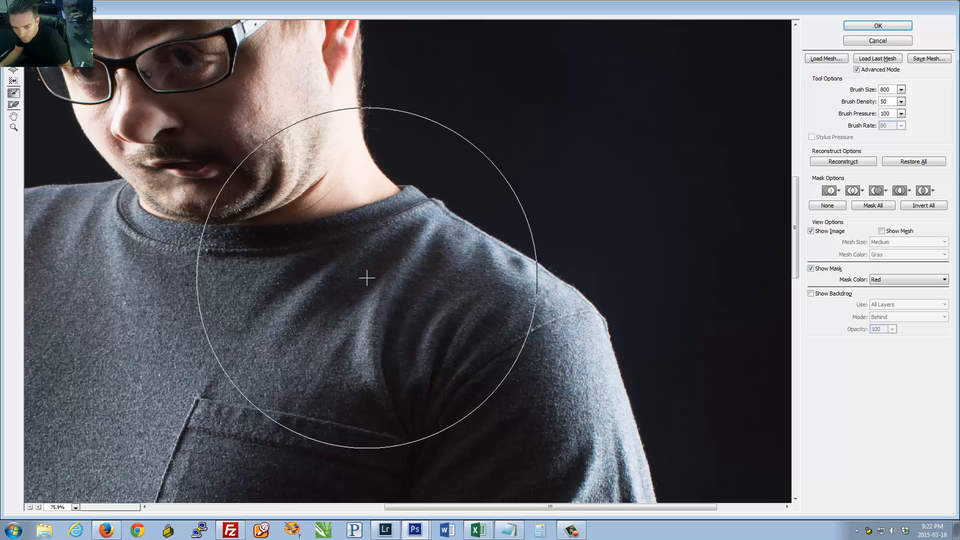
{"action": "key", "text": "bracketright"}
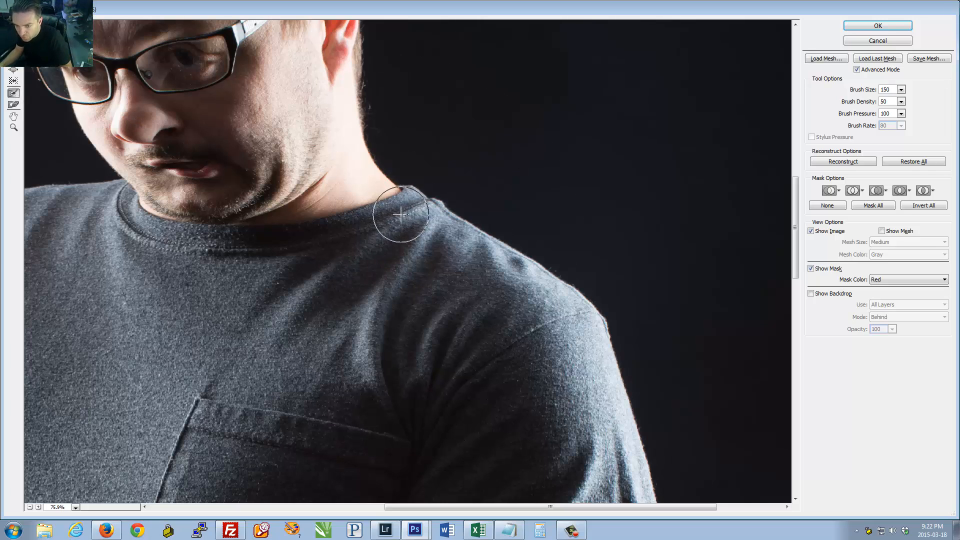
{"action": "left_click_drag", "start_coordinate": [395, 211], "coordinate": [232, 240]}
{"action": "left_click_drag", "start_coordinate": [372, 210], "coordinate": [409, 195]}
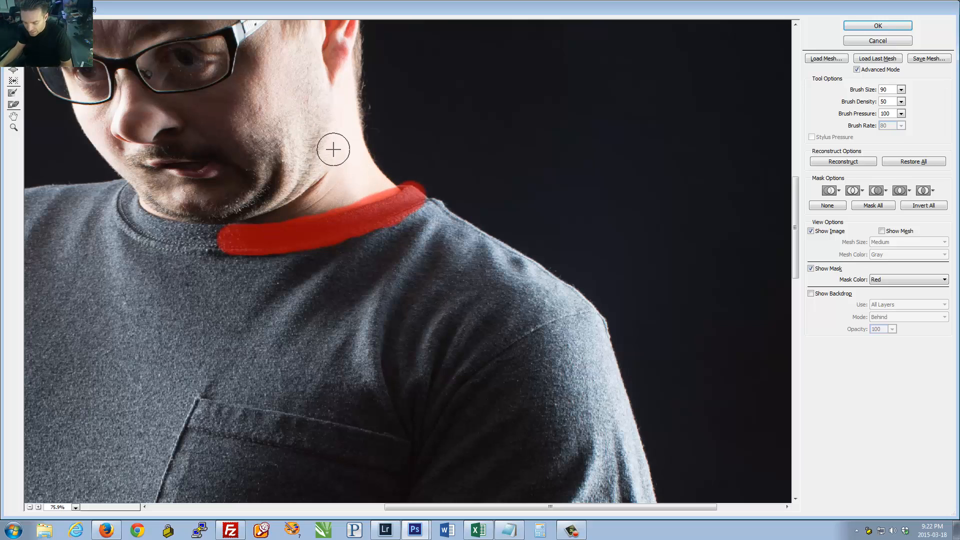
Step: Try pushing the man's jaw against the frozen collar at brush size 400, and undo the stroke
{"action": "key", "text": "]"}
{"action": "key", "text": "]"}
{"action": "key", "text": "]"}
{"action": "key", "text": "]"}
{"action": "key", "text": "]"}
{"action": "key", "text": "]"}
{"action": "key", "text": "]"}
{"action": "left_click_drag", "start_coordinate": [312, 165], "coordinate": [309, 179]}
{"action": "key", "text": "ctrl+z"}
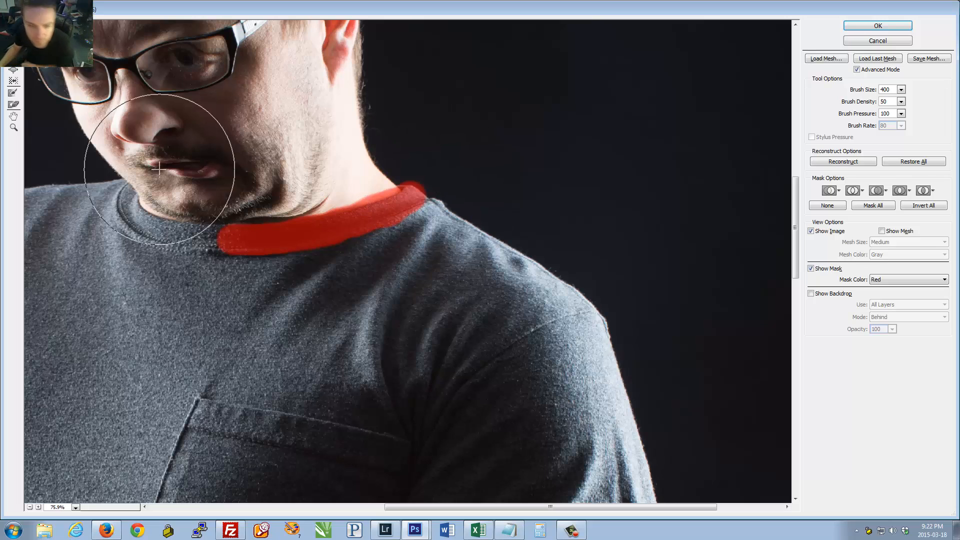
Step: Erase the freeze mask from the shirt collar with the Thaw Mask tool
{"action": "left_click", "coordinate": [12, 105]}
{"action": "mouse_move", "coordinate": [307, 230]}
{"action": "left_mouse_down"}
{"action": "mouse_move", "coordinate": [381, 209]}
{"action": "mouse_move", "coordinate": [238, 204]}
{"action": "mouse_move", "coordinate": [219, 214]}
{"action": "mouse_move", "coordinate": [180, 183]}
{"action": "mouse_move", "coordinate": [244, 106]}
{"action": "mouse_move", "coordinate": [178, 79]}
{"action": "mouse_move", "coordinate": [219, 198]}
{"action": "mouse_move", "coordinate": [272, 168]}
{"action": "mouse_move", "coordinate": [275, 231]}
{"action": "left_mouse_up"}
{"action": "left_click_drag", "start_coordinate": [305, 222], "coordinate": [284, 259]}
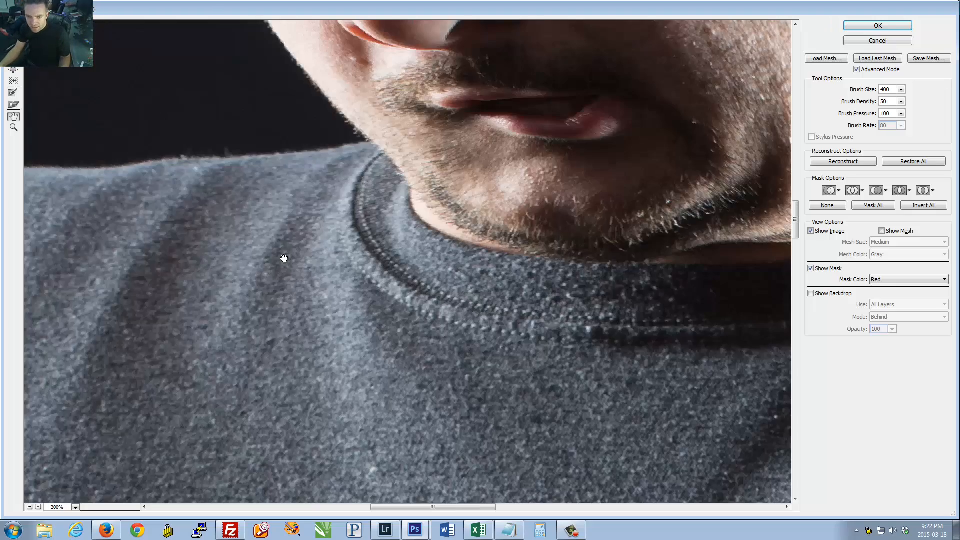
Step: Push the man's forearm on the bracelet side inwards towards his belly at brush size 1400
{"action": "left_click", "coordinate": [343, 344], "text": "alt"}
{"action": "left_click", "coordinate": [342, 344], "text": "alt"}
{"action": "left_click", "coordinate": [414, 375], "text": "alt"}
{"action": "left_click", "coordinate": [439, 360], "text": "alt"}
{"action": "left_click", "coordinate": [440, 361], "text": "alt"}
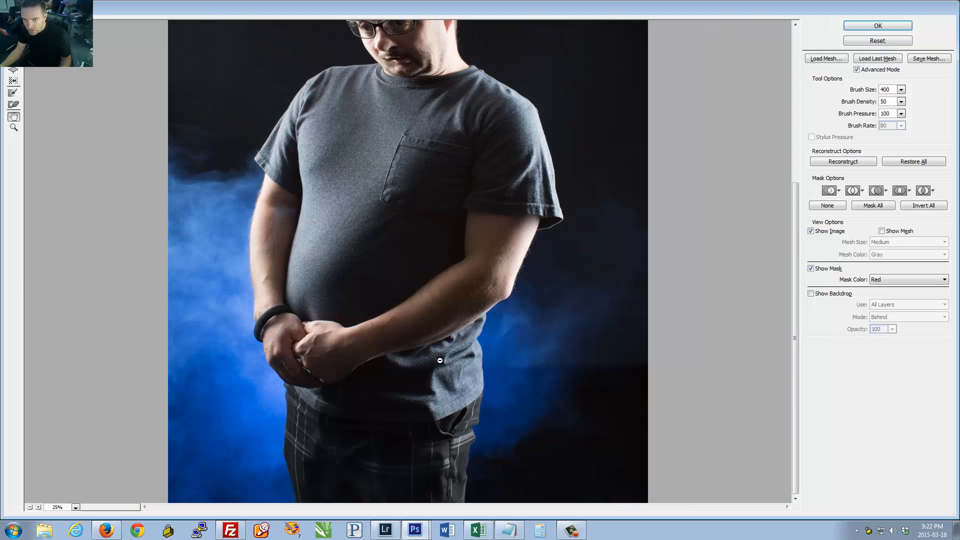
{"action": "left_click_drag", "start_coordinate": [334, 214], "coordinate": [364, 338]}
{"action": "left_click", "coordinate": [368, 342], "text": "alt"}
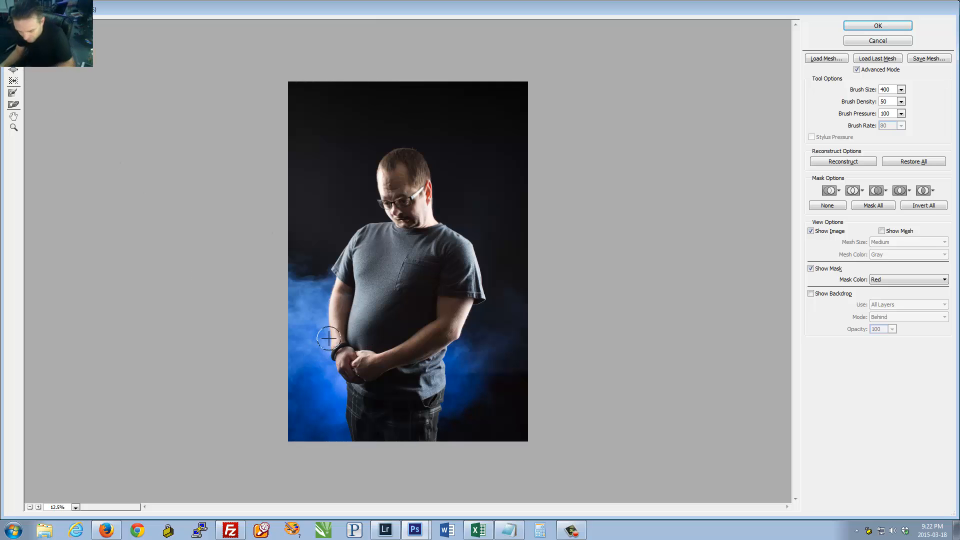
{"action": "key", "text": "]"}
{"action": "key", "text": "]"}
{"action": "key", "text": "]"}
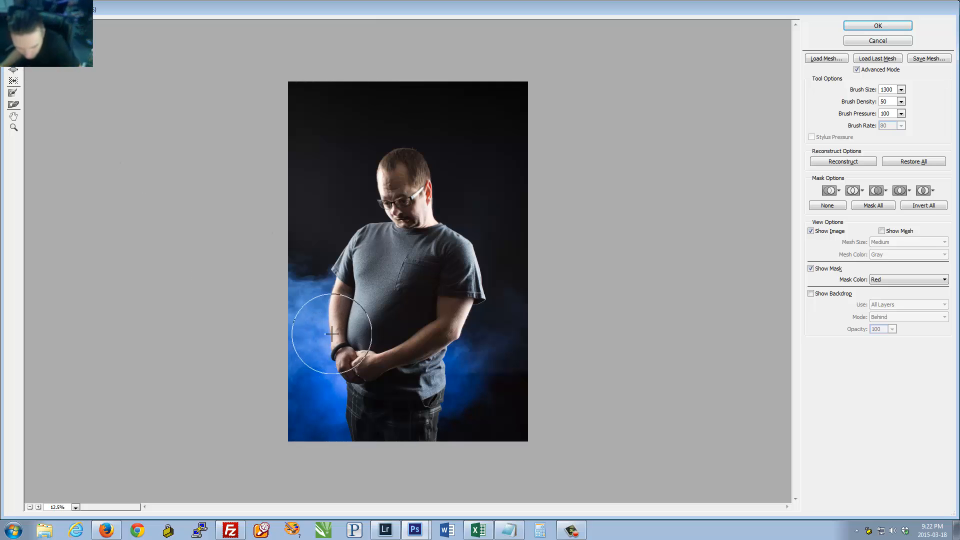
{"action": "left_click_drag", "start_coordinate": [339, 323], "coordinate": [365, 331]}
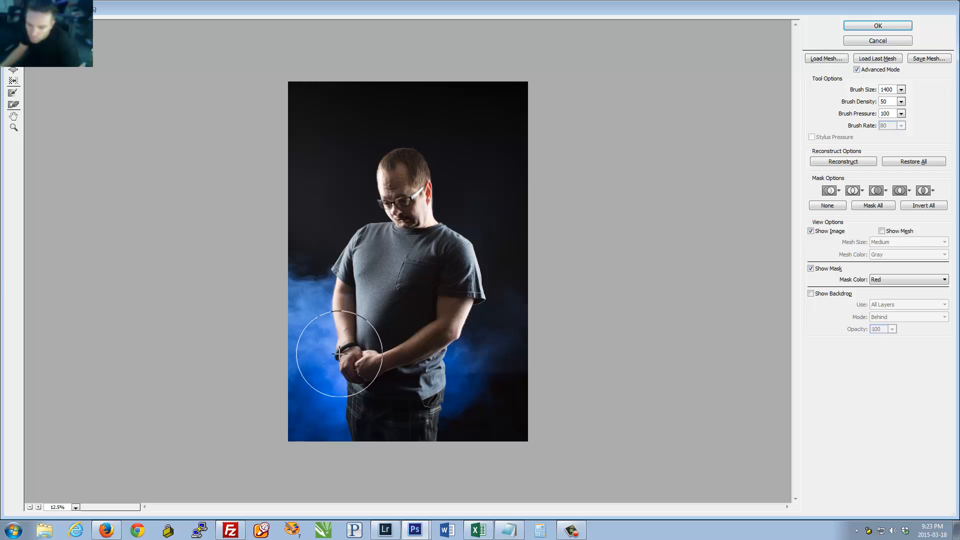
Step: Undo the earlier warp strokes on the man's forearm and belly in Liquify
{"action": "key", "text": "bracketleft"}
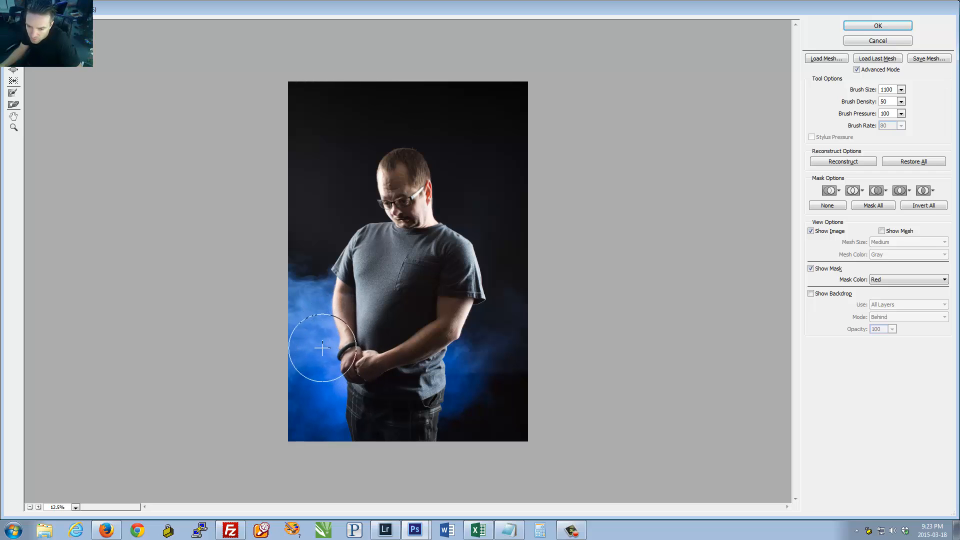
{"action": "key", "text": "ctrl+alt+z"}
{"action": "key", "text": "ctrl+alt+z"}
{"action": "key", "text": "ctrl+alt+z"}
{"action": "key", "text": "ctrl+alt+z"}
{"action": "key", "text": "ctrl+alt+z"}
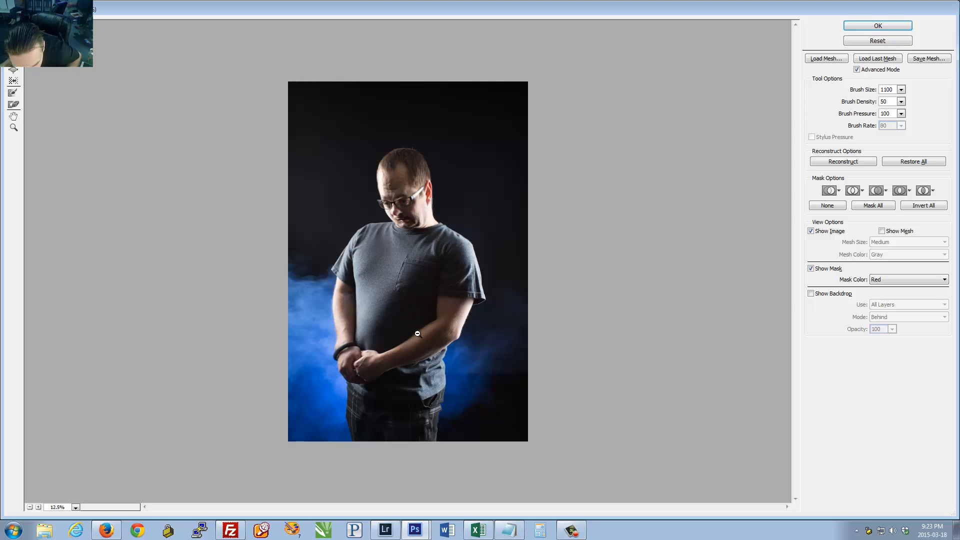
{"action": "key", "text": "ctrl+alt+z"}
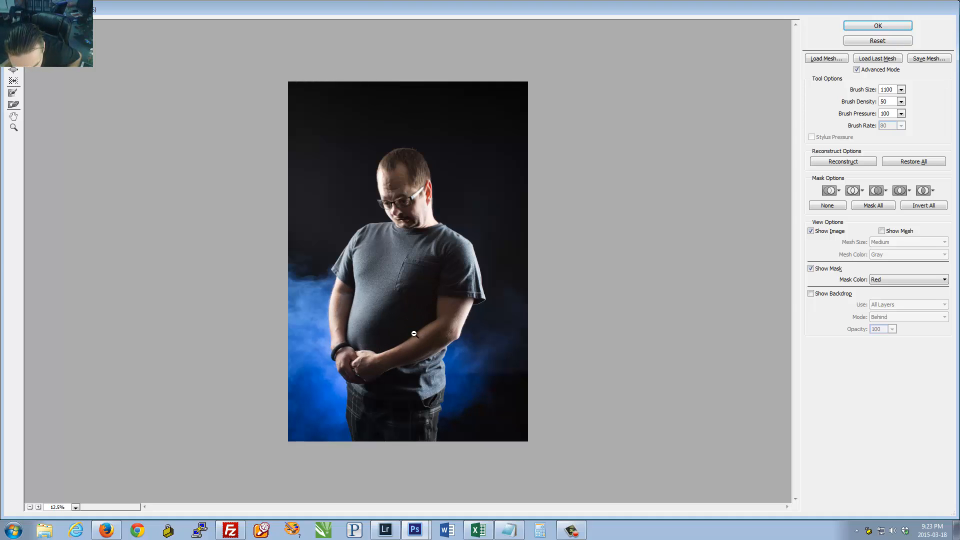
{"action": "key", "text": "ctrl+alt+z"}
Step: Try to nudge the bracelet-side forearm inward with a warp brush enlarged to size 1400
{"action": "left_click", "coordinate": [329, 344], "text": "ctrl"}
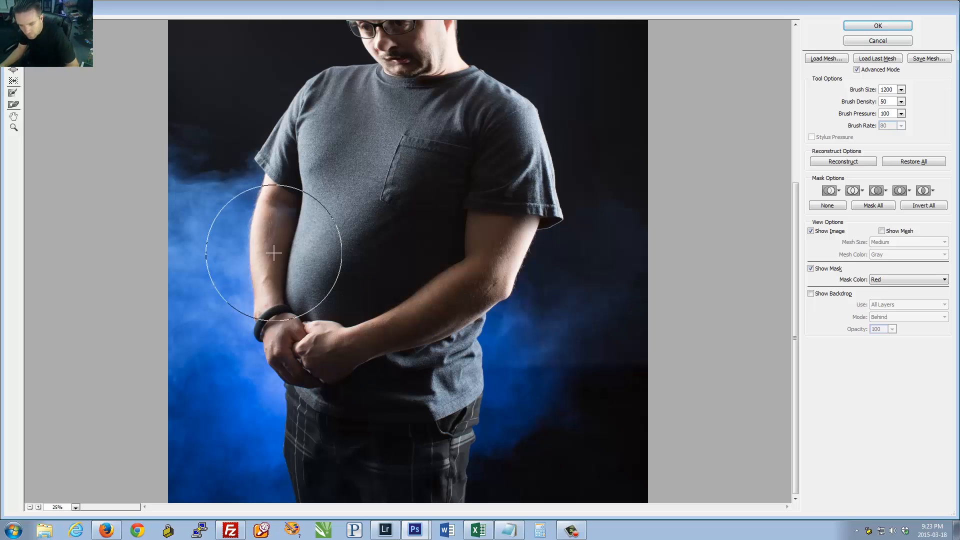
{"action": "key", "text": "bracketright"}
{"action": "key", "text": "bracketright"}
{"action": "key", "text": "bracketright"}
{"action": "left_click_drag", "start_coordinate": [281, 282], "coordinate": [285, 280]}
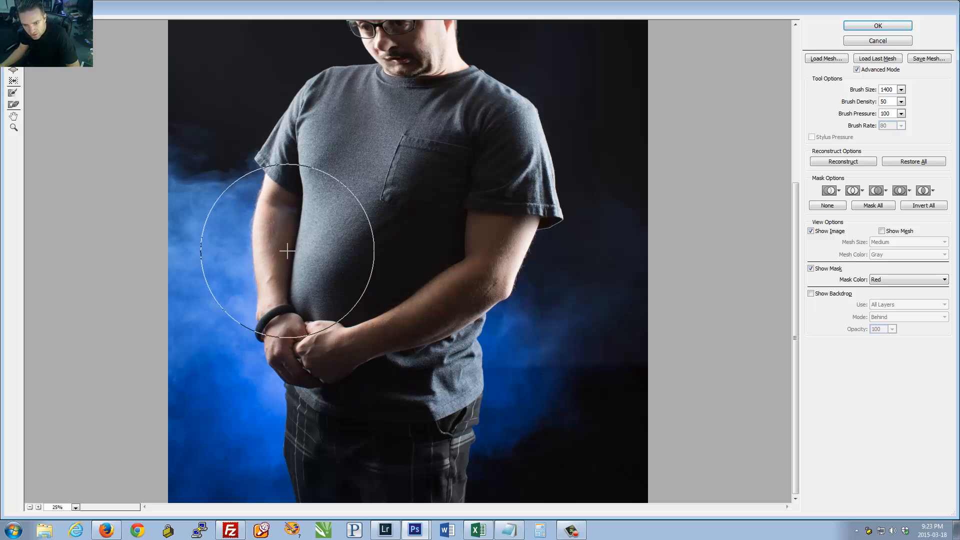
Step: Try to flatten the belly edge beside the forearm with smaller warp brushes of size 700 and 400
{"action": "key", "text": "bracketleft"}
{"action": "key", "text": "bracketleft"}
{"action": "key", "text": "bracketleft"}
{"action": "key", "text": "bracketleft"}
{"action": "key", "text": "bracketleft"}
{"action": "key", "text": "bracketleft"}
{"action": "key", "text": "bracketleft"}
{"action": "key", "text": "bracketleft"}
{"action": "key", "text": "bracketleft"}
{"action": "key", "text": "bracketleft"}
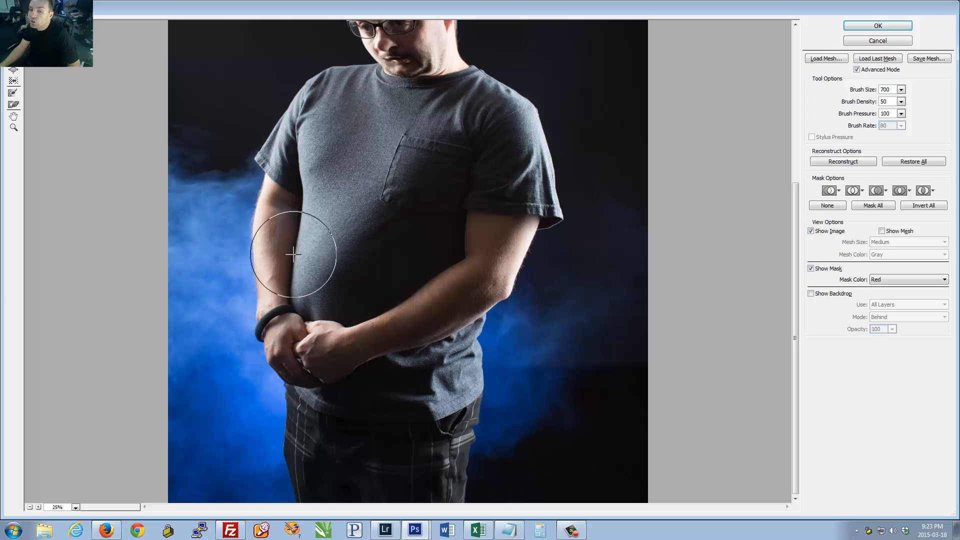
{"action": "left_click_drag", "start_coordinate": [288, 270], "coordinate": [306, 312]}
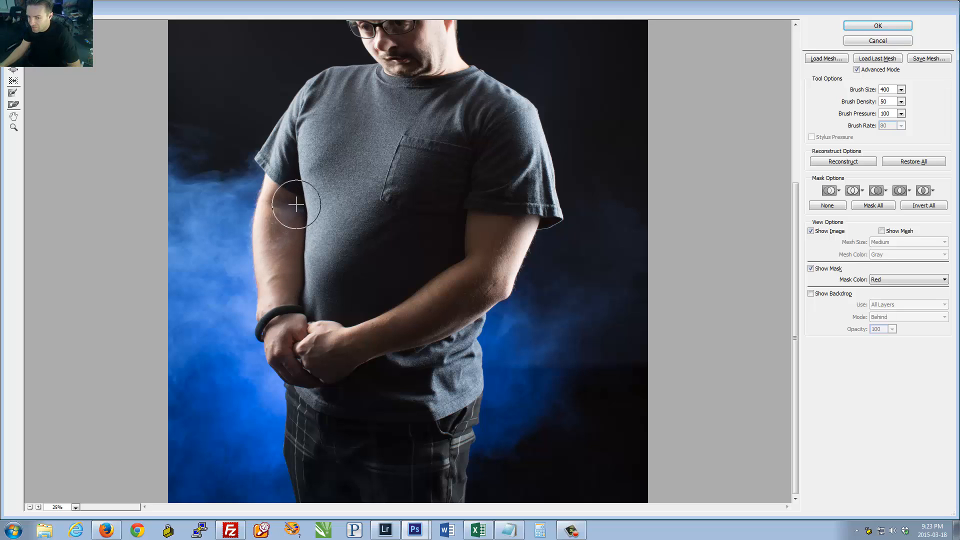
{"action": "left_click_drag", "start_coordinate": [295, 202], "coordinate": [298, 203]}
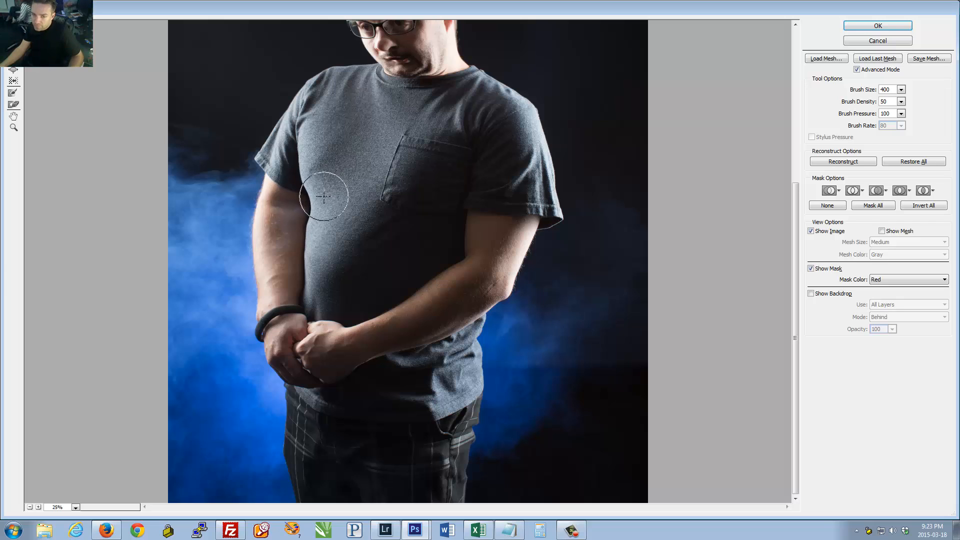
{"action": "left_click", "coordinate": [309, 222], "text": "alt"}
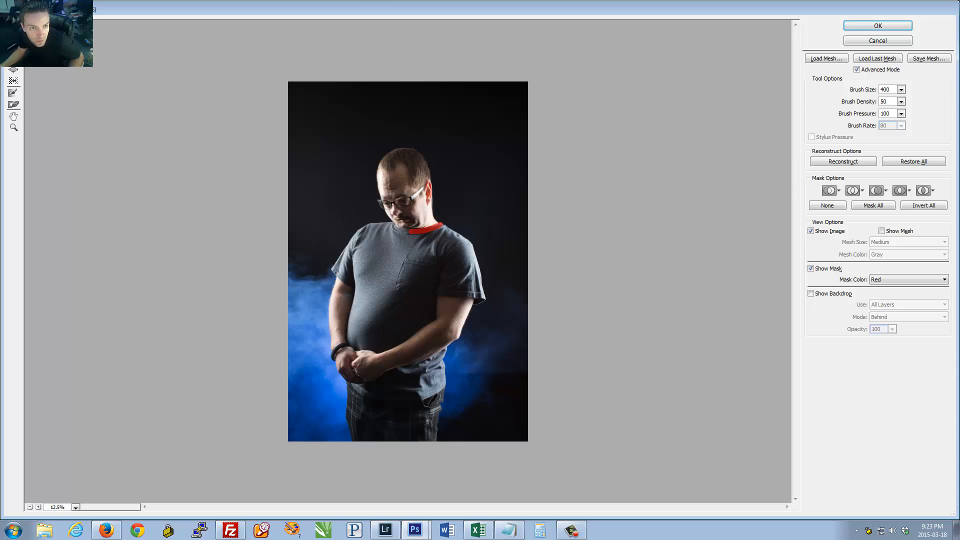
Step: Try thawing the masked collar and pushing the bracelet-side forearm inward with the Forward Warp tool at brush size 1400
{"action": "left_click", "coordinate": [16, 105]}
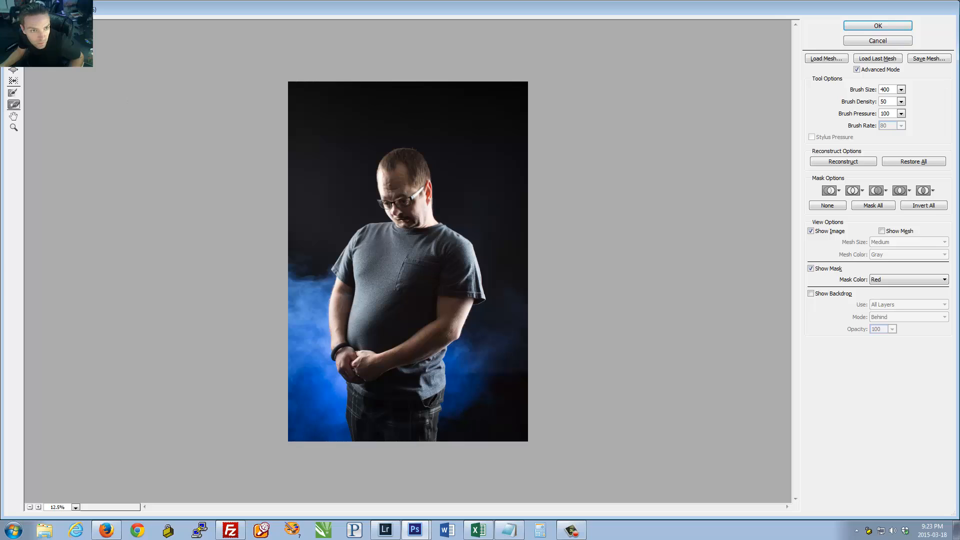
{"action": "left_click", "coordinate": [14, 25]}
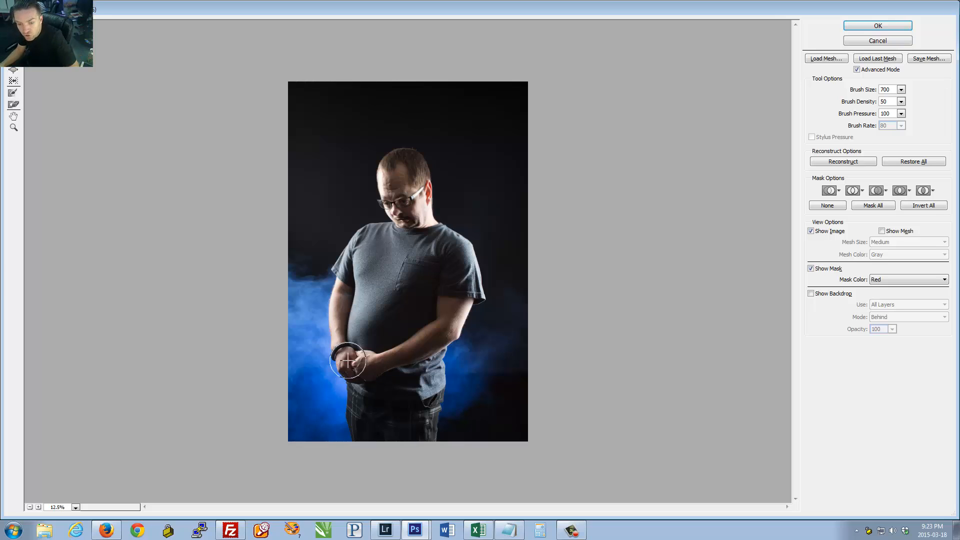
{"action": "key", "text": "bracketright"}
{"action": "key", "text": "bracketright"}
{"action": "key", "text": "bracketright"}
{"action": "key", "text": "bracketright"}
{"action": "key", "text": "bracketright"}
{"action": "key", "text": "bracketright"}
{"action": "key", "text": "bracketright"}
{"action": "key", "text": "bracketright"}
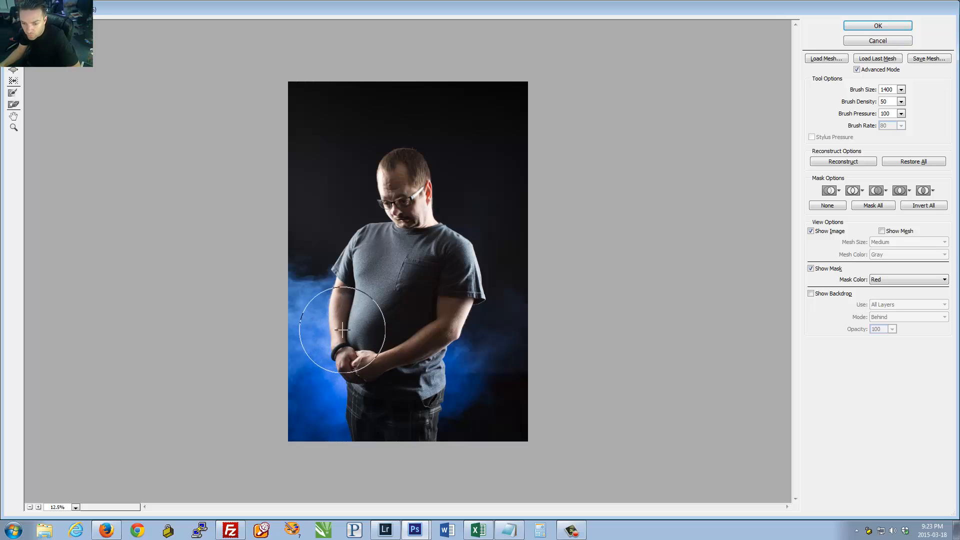
{"action": "left_click_drag", "start_coordinate": [342, 332], "coordinate": [346, 334]}
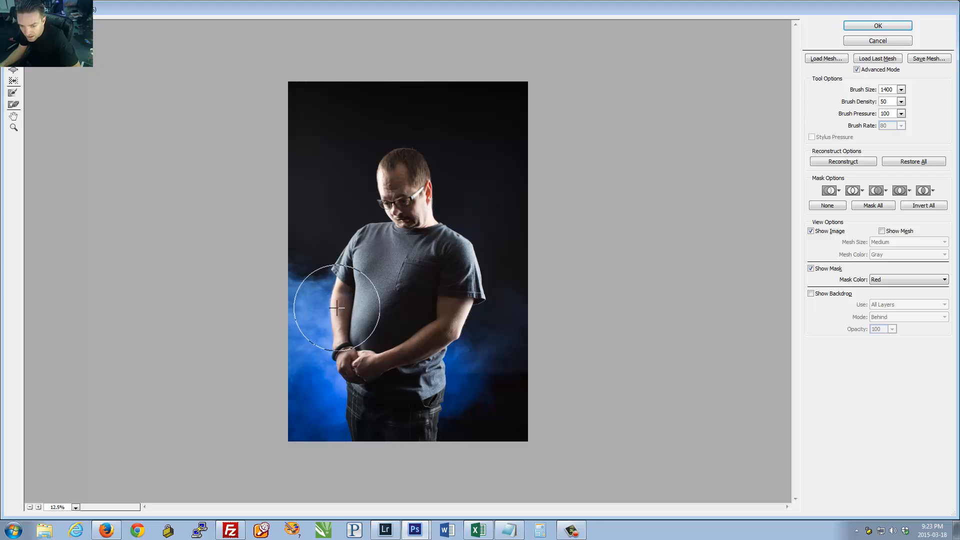
Step: Try to slim the sleeve, forearm and belly further with the Forward Warp brush at size 1500
{"action": "key", "text": "bracketright"}
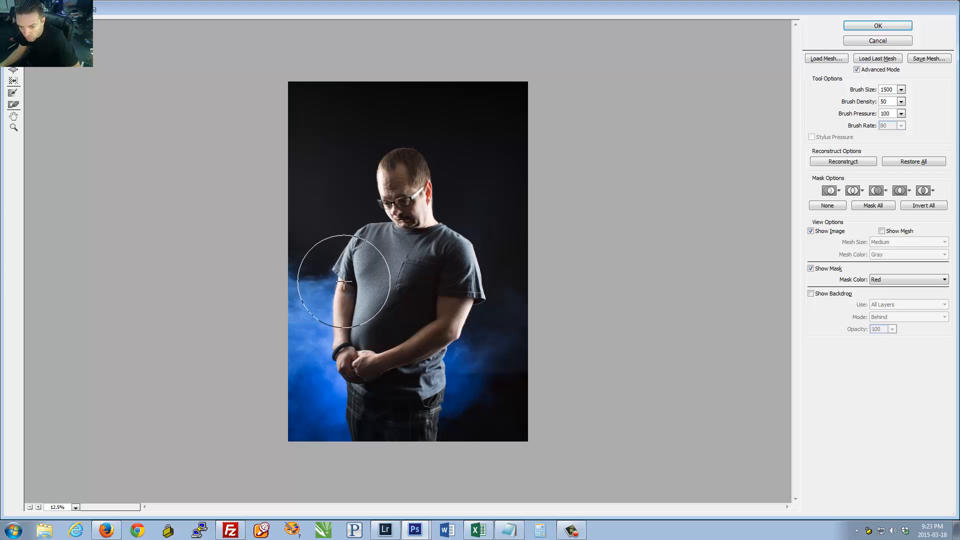
{"action": "left_click_drag", "start_coordinate": [344, 282], "coordinate": [346, 281]}
{"action": "left_click_drag", "start_coordinate": [344, 329], "coordinate": [349, 335]}
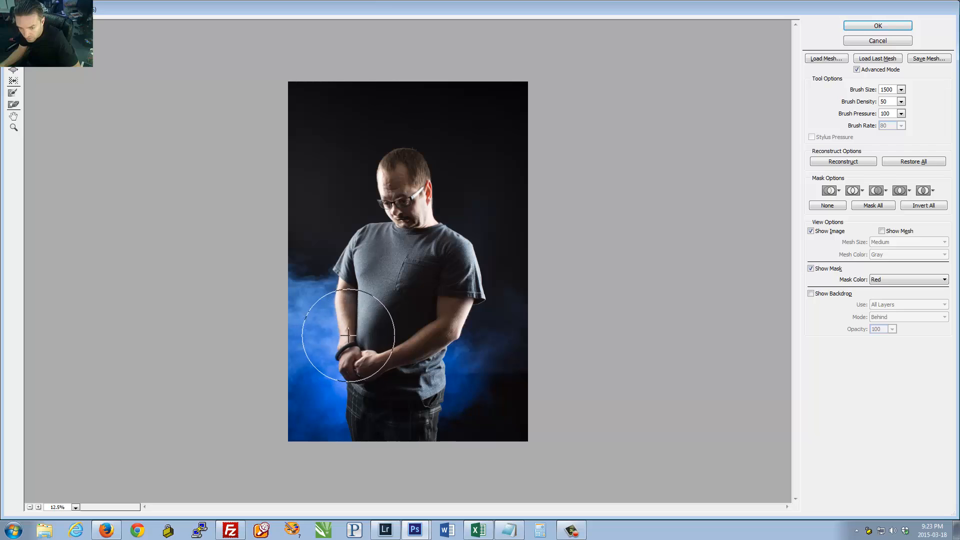
{"action": "left_click_drag", "start_coordinate": [355, 287], "coordinate": [355, 238]}
{"action": "left_click_drag", "start_coordinate": [354, 303], "coordinate": [357, 301]}
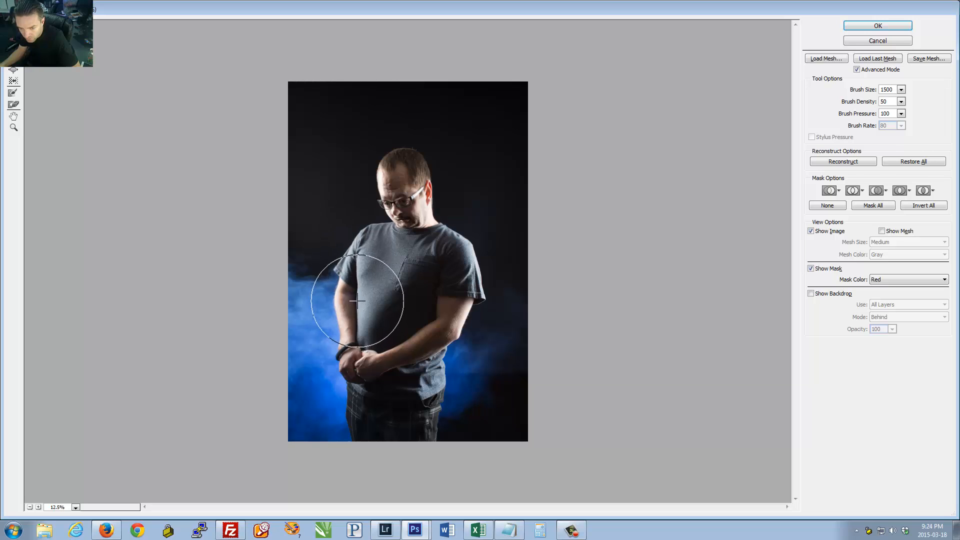
{"action": "left_click_drag", "start_coordinate": [370, 344], "coordinate": [367, 344]}
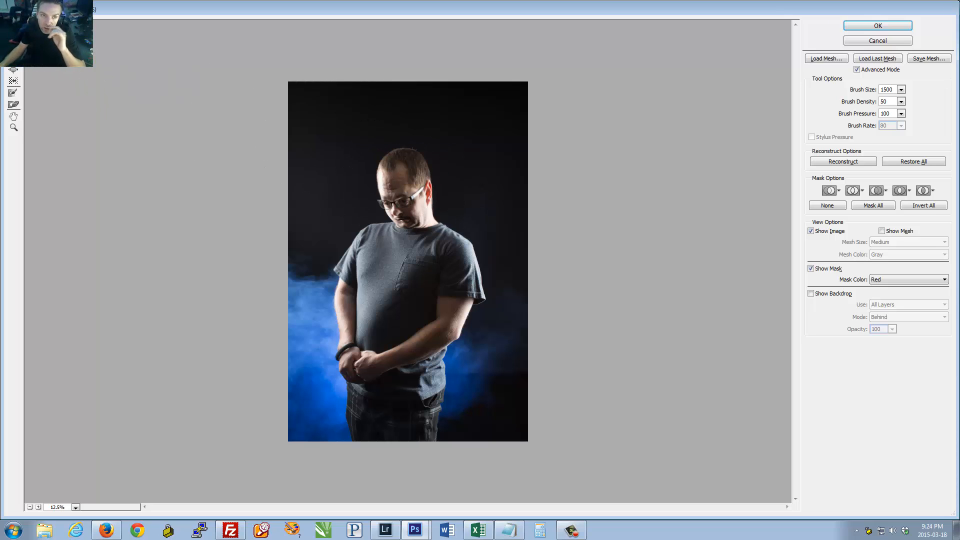
Step: Undo the recent warp strokes on the arm and belly along with the thawing of the collar
{"action": "key", "text": "alt"}
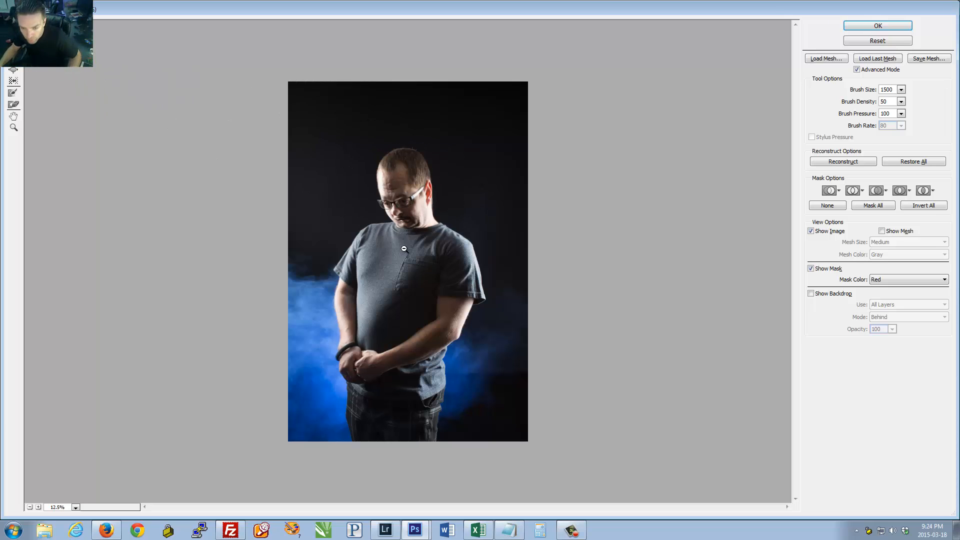
{"action": "key", "text": "ctrl+alt+z"}
{"action": "key", "text": "ctrl+alt+z"}
{"action": "key", "text": "ctrl+alt+z"}
{"action": "key", "text": "ctrl+alt+z"}
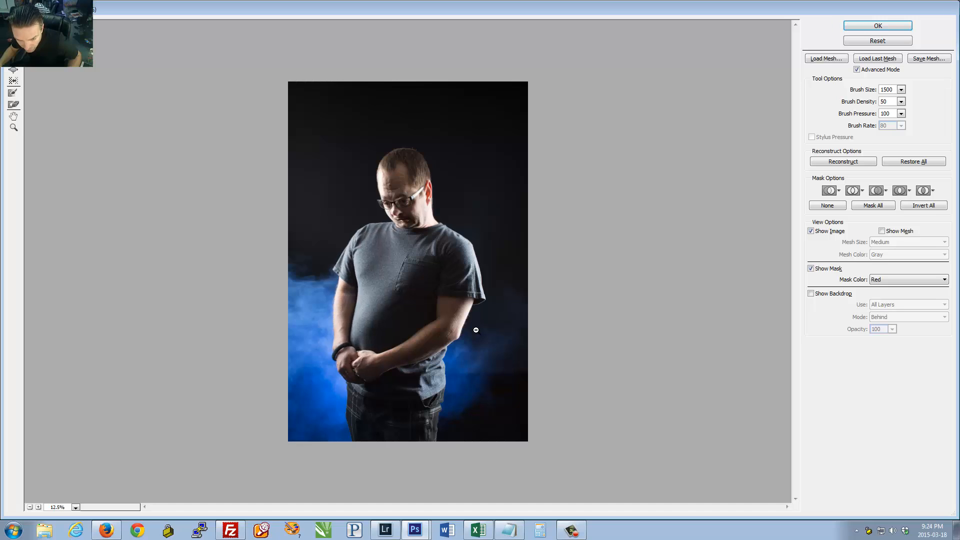
{"action": "key", "text": "ctrl+alt+z"}
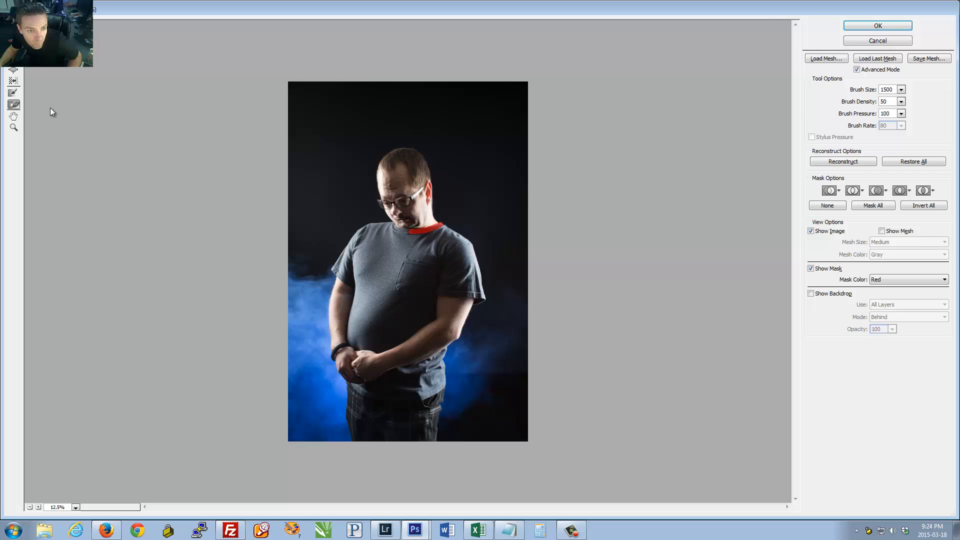
Step: Thaw the masked collar and push the bracelet-side arm and sleeve inward with the Push Left tool at brush size 1500
{"action": "left_click", "coordinate": [428, 231]}
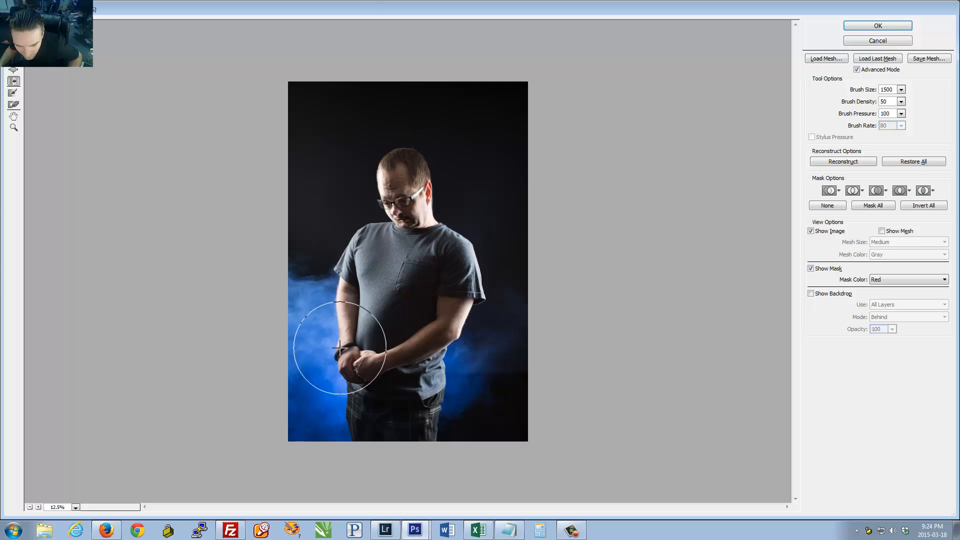
{"action": "left_click_drag", "start_coordinate": [340, 348], "coordinate": [343, 375]}
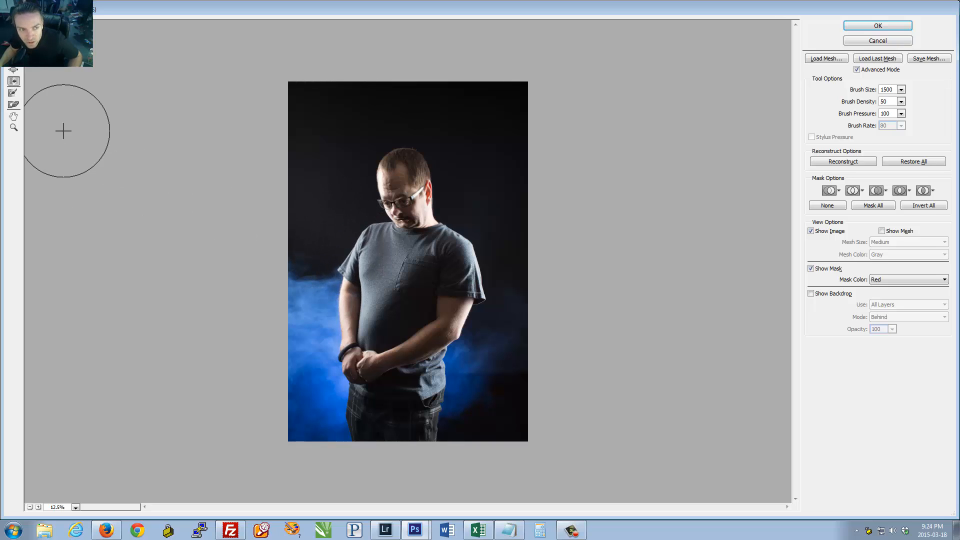
{"action": "mouse_move", "coordinate": [344, 259]}
{"action": "left_mouse_down"}
{"action": "mouse_move", "coordinate": [344, 268]}
{"action": "mouse_move", "coordinate": [349, 255]}
{"action": "left_mouse_up"}
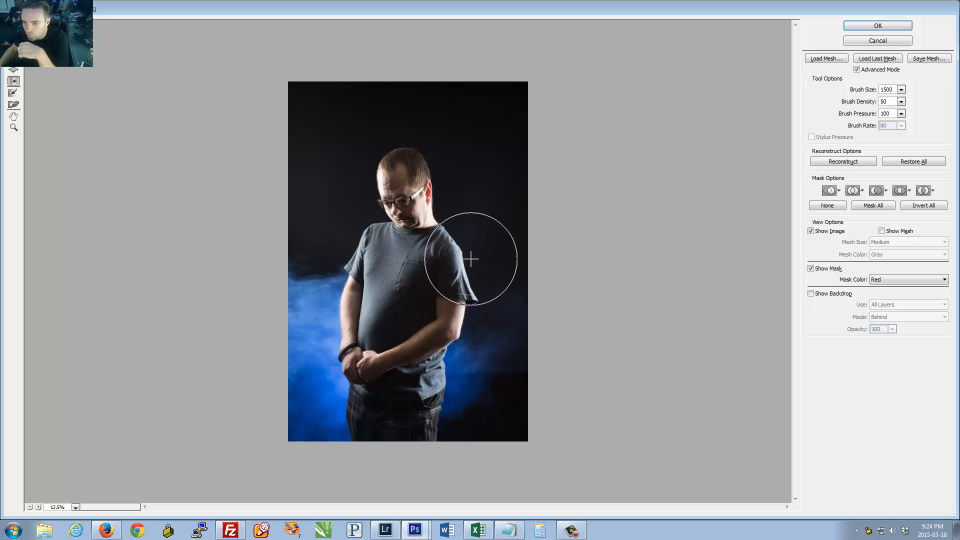
Step: Push the opposite sleeve and elbow inward and the hip and belly outward with the Push Left tool
{"action": "left_click_drag", "start_coordinate": [481, 317], "coordinate": [477, 309]}
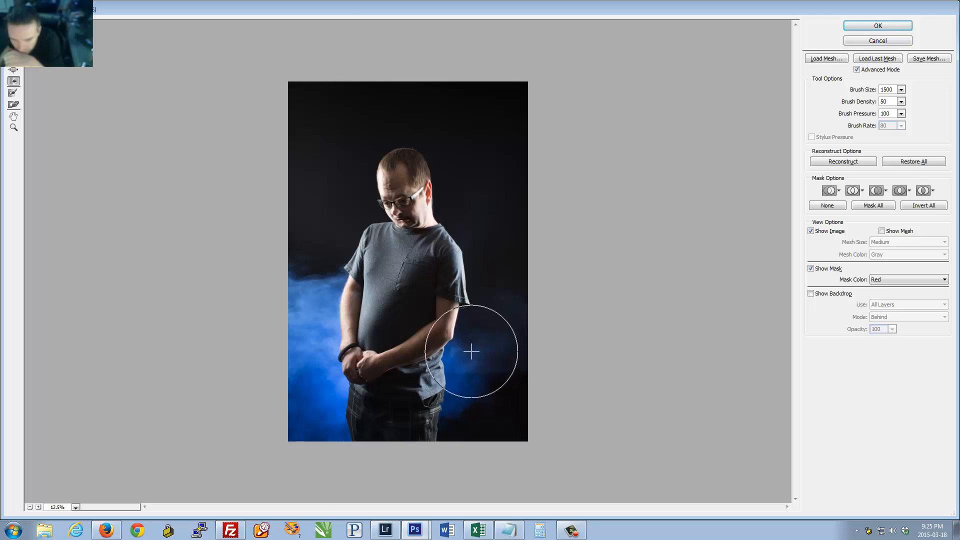
{"action": "mouse_move", "coordinate": [439, 389]}
{"action": "left_mouse_down"}
{"action": "mouse_move", "coordinate": [444, 396]}
{"action": "mouse_move", "coordinate": [432, 402]}
{"action": "mouse_move", "coordinate": [439, 401]}
{"action": "left_mouse_up"}
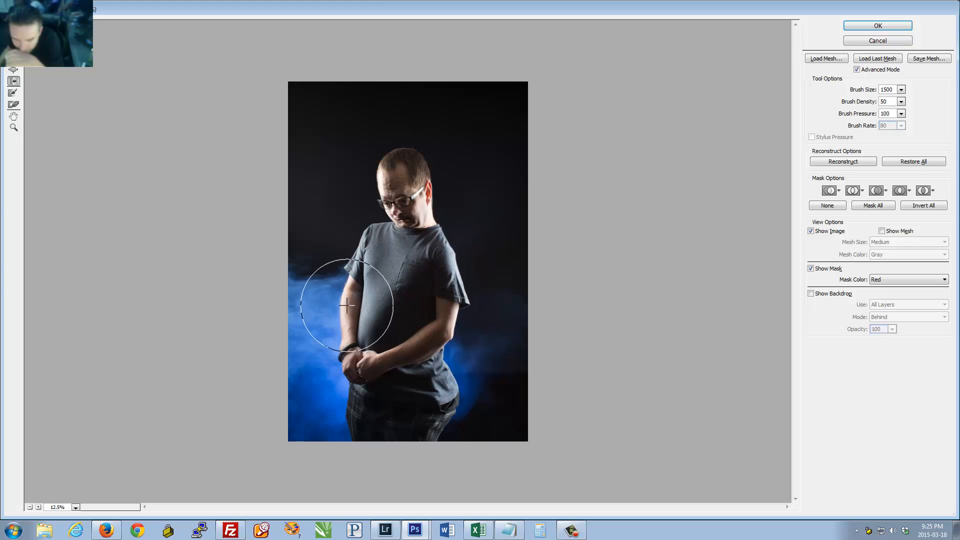
{"action": "mouse_move", "coordinate": [359, 314]}
{"action": "left_mouse_down"}
{"action": "mouse_move", "coordinate": [360, 328]}
{"action": "mouse_move", "coordinate": [369, 300]}
{"action": "mouse_move", "coordinate": [364, 322]}
{"action": "mouse_move", "coordinate": [358, 258]}
{"action": "left_mouse_up"}
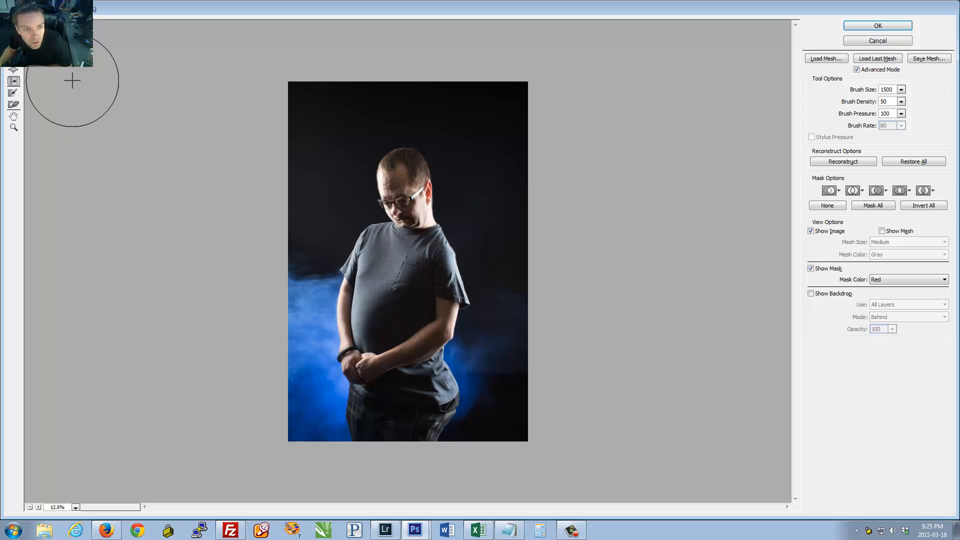
Step: Push the bracelet-side sleeve in toward the chest with the Forward Warp tool, reducing the brush size to 1000 and 700
{"action": "left_click", "coordinate": [14, 23]}
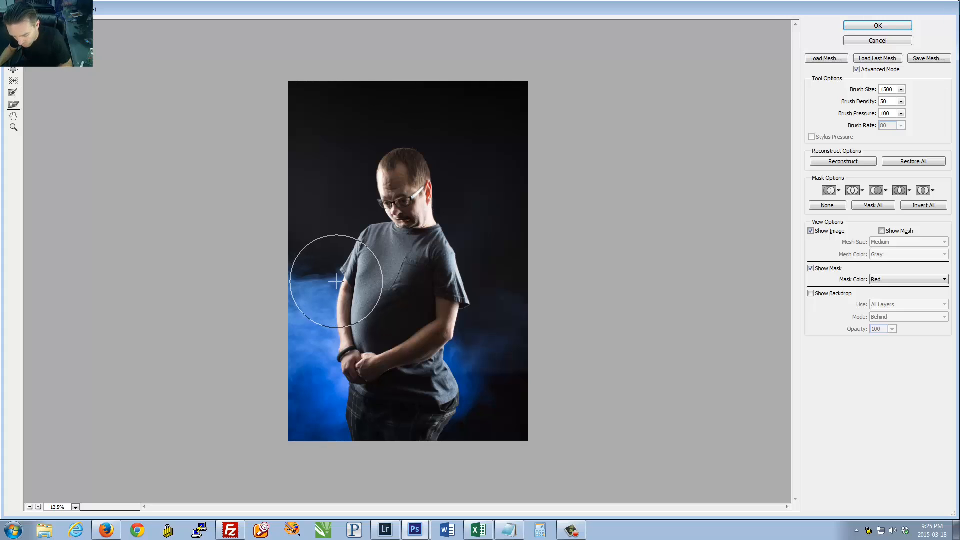
{"action": "key", "text": "bracketleft"}
{"action": "key", "text": "bracketleft"}
{"action": "key", "text": "bracketleft"}
{"action": "key", "text": "bracketleft"}
{"action": "key", "text": "bracketleft"}
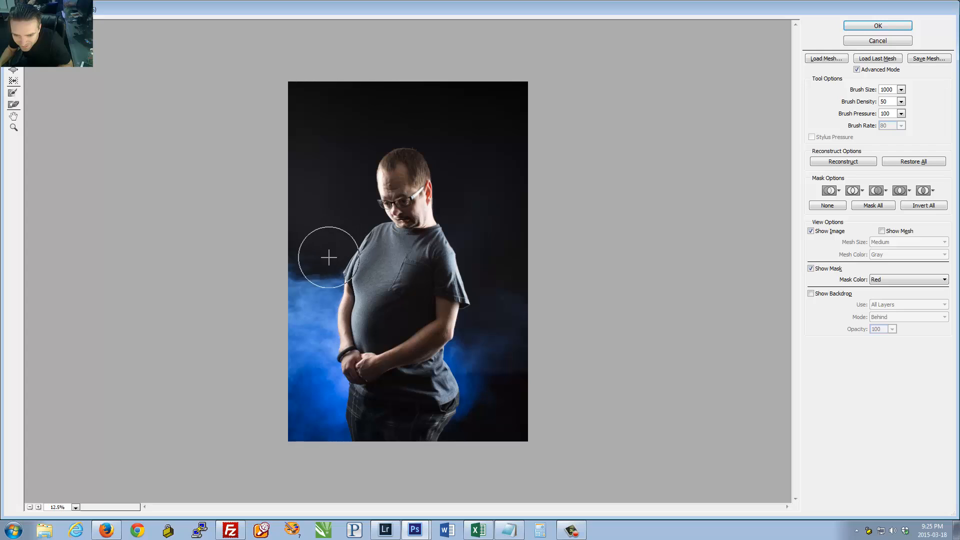
{"action": "key", "text": "bracketleft"}
{"action": "key", "text": "bracketleft"}
{"action": "key", "text": "bracketleft"}
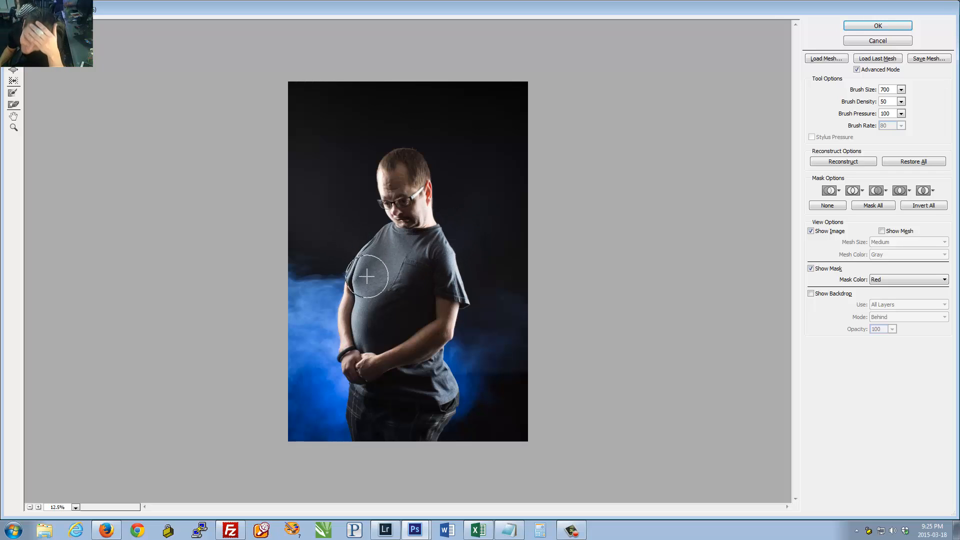
Step: Enlarge the belly with the Bloat tool, ending at brush size 1100, and apply the Liquify filter
{"action": "left_click", "coordinate": [13, 70]}
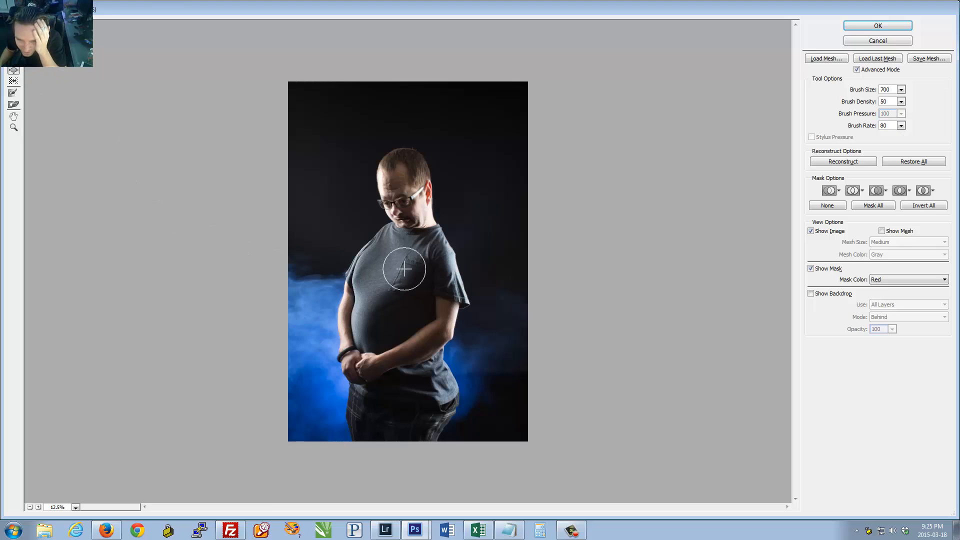
{"action": "mouse_move", "coordinate": [359, 276]}
{"action": "left_mouse_down"}
{"action": "mouse_move", "coordinate": [367, 280]}
{"action": "mouse_move", "coordinate": [365, 266]}
{"action": "mouse_move", "coordinate": [356, 326]}
{"action": "mouse_move", "coordinate": [362, 332]}
{"action": "mouse_move", "coordinate": [360, 317]}
{"action": "mouse_move", "coordinate": [375, 325]}
{"action": "mouse_move", "coordinate": [360, 318]}
{"action": "left_mouse_up"}
{"action": "key", "text": "bracketright"}
{"action": "key", "text": "bracketright"}
{"action": "key", "text": "bracketright"}
{"action": "key", "text": "bracketright"}
{"action": "key", "text": "bracketright"}
{"action": "key", "text": "bracketleft"}
{"action": "key", "text": "bracketleft"}
{"action": "key", "text": "bracketleft"}
{"action": "key", "text": "bracketleft"}
{"action": "key", "text": "bracketleft"}
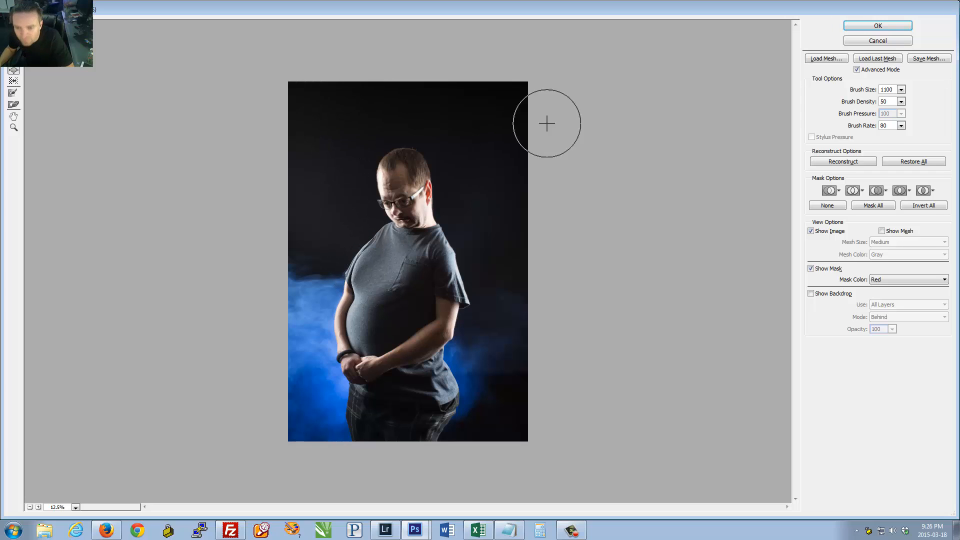
{"action": "left_click", "coordinate": [853, 26]}
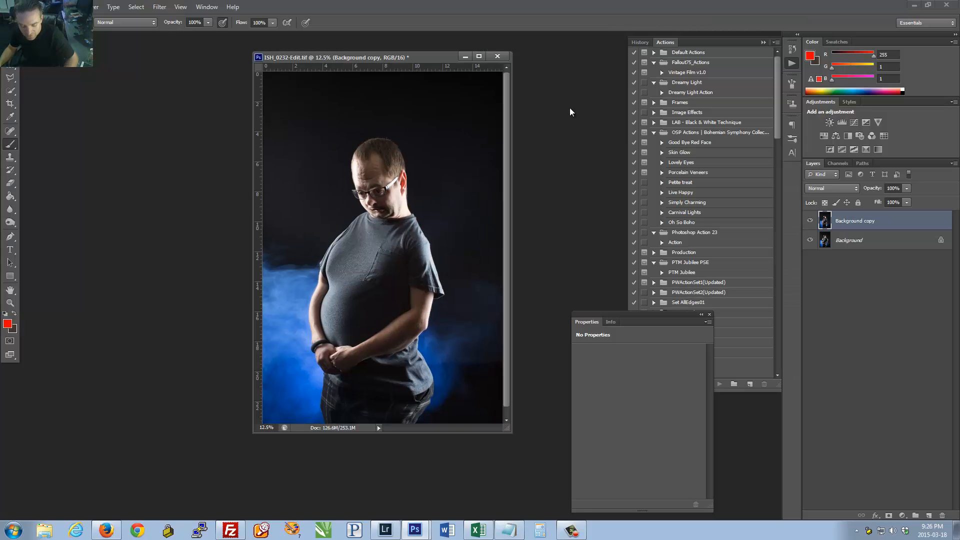
Step: Compare the portrait before and after the Liquify filter and shift the document window slightly lower
{"action": "key", "text": "ctrl+z"}
{"action": "key", "text": "ctrl+z"}
{"action": "key", "text": "ctrl+z"}
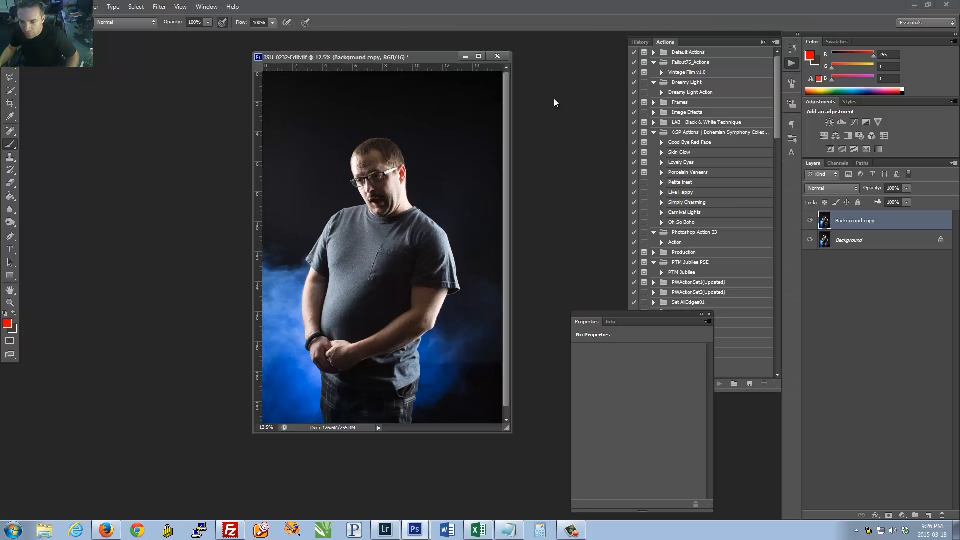
{"action": "key", "text": "ctrl+z"}
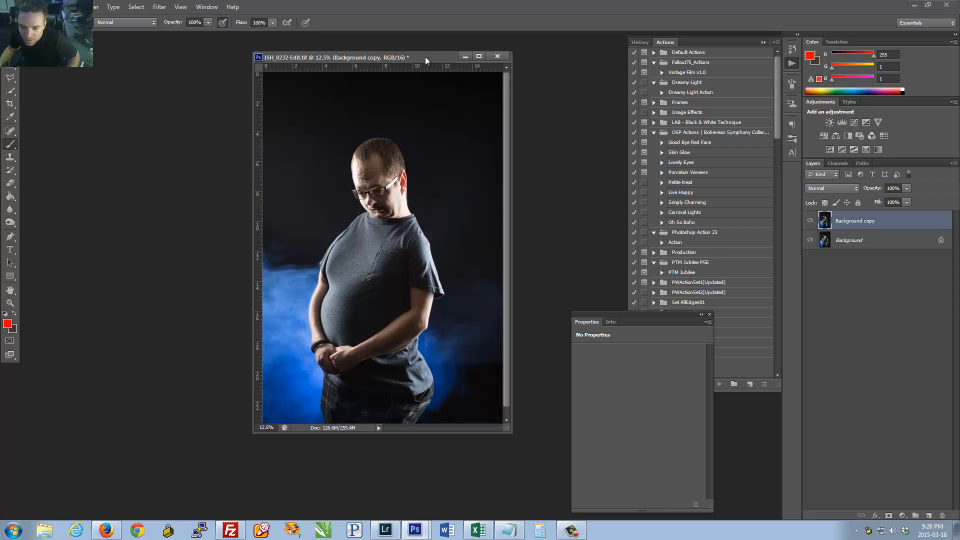
{"action": "left_click_drag", "start_coordinate": [426, 56], "coordinate": [430, 79]}
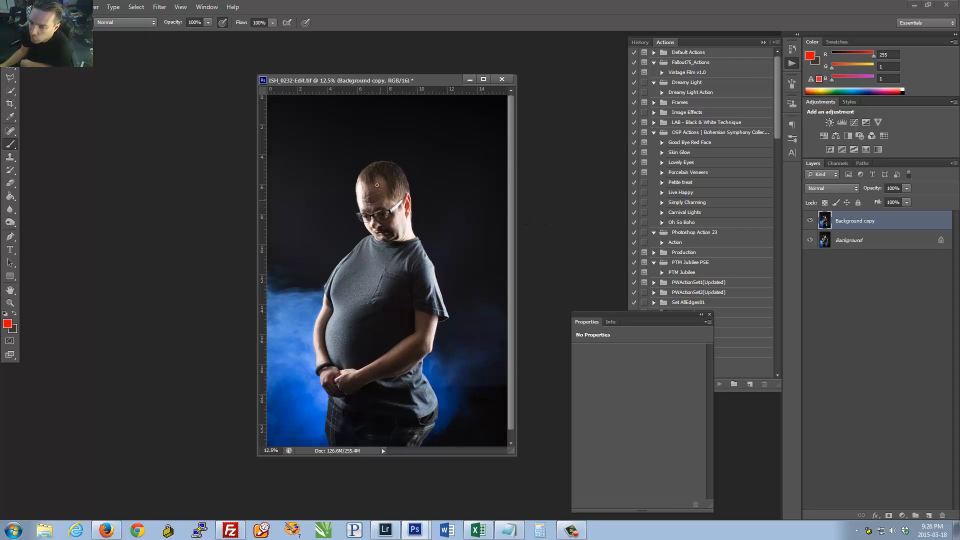
Step: Duplicate the Background copy layer, keeping the suggested name Background copy 2
{"action": "right_click", "coordinate": [872, 222]}
{"action": "left_click", "coordinate": [821, 206]}
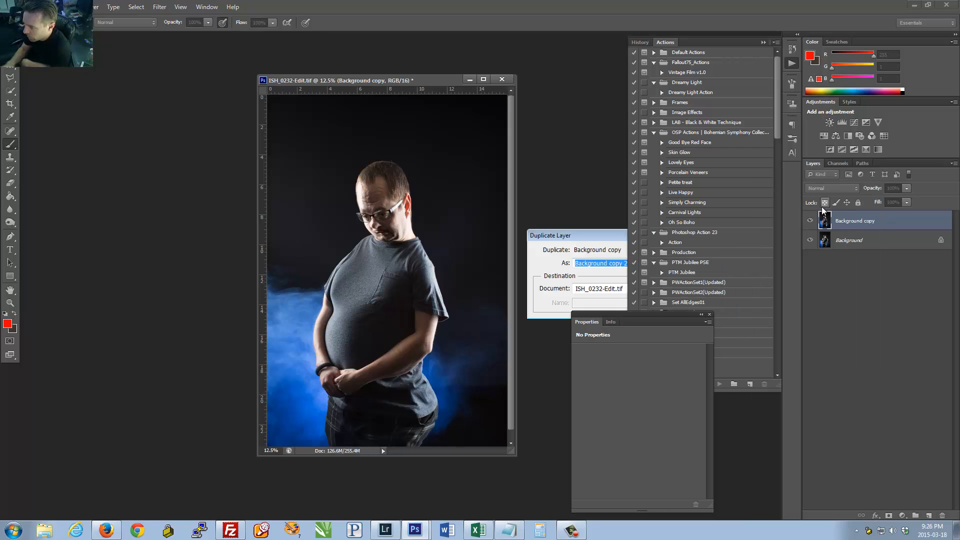
{"action": "key", "text": "Return"}
Step: Outline the top of the man's head and the dark area above it with the Polygonal Lasso tool
{"action": "left_click", "coordinate": [9, 78]}
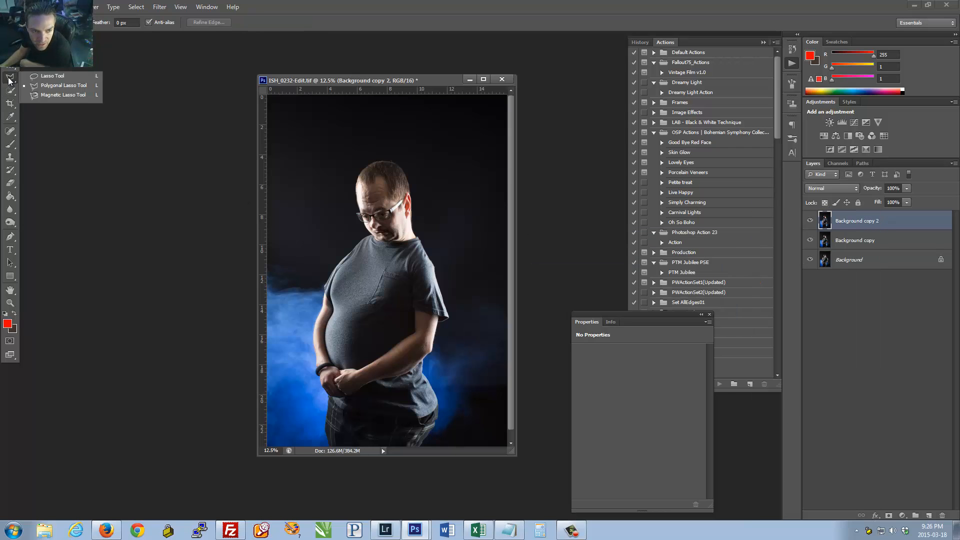
{"action": "left_click", "coordinate": [58, 85]}
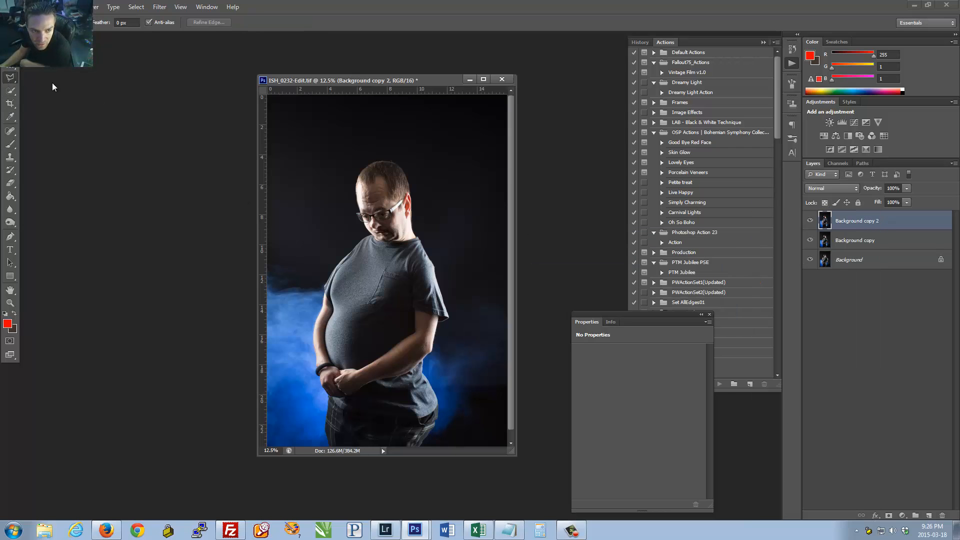
{"action": "left_click", "coordinate": [341, 186]}
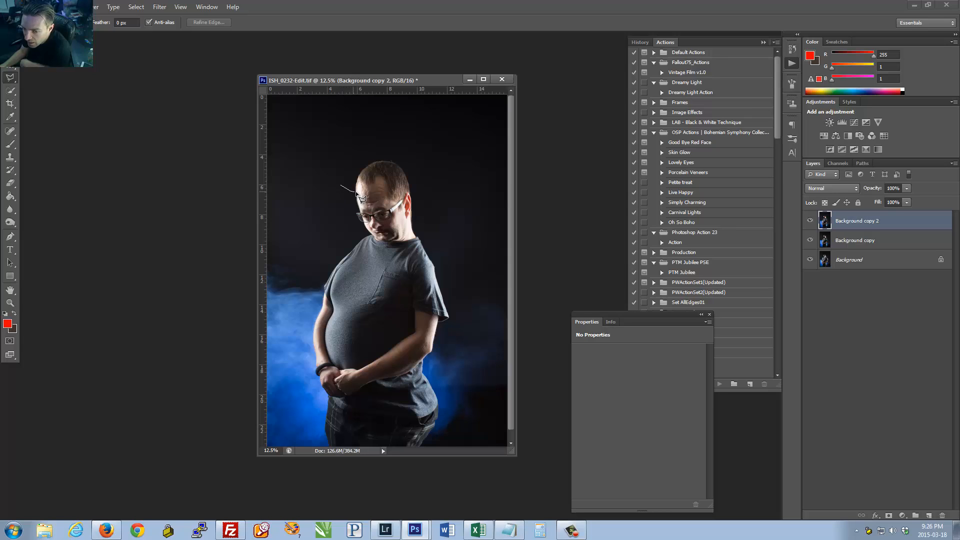
{"action": "left_click", "coordinate": [356, 191]}
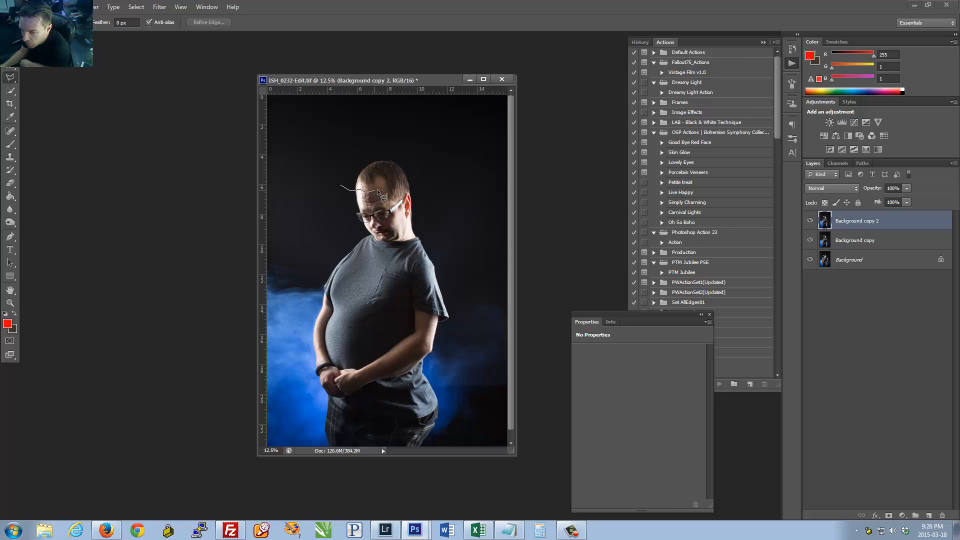
{"action": "left_click", "coordinate": [378, 190]}
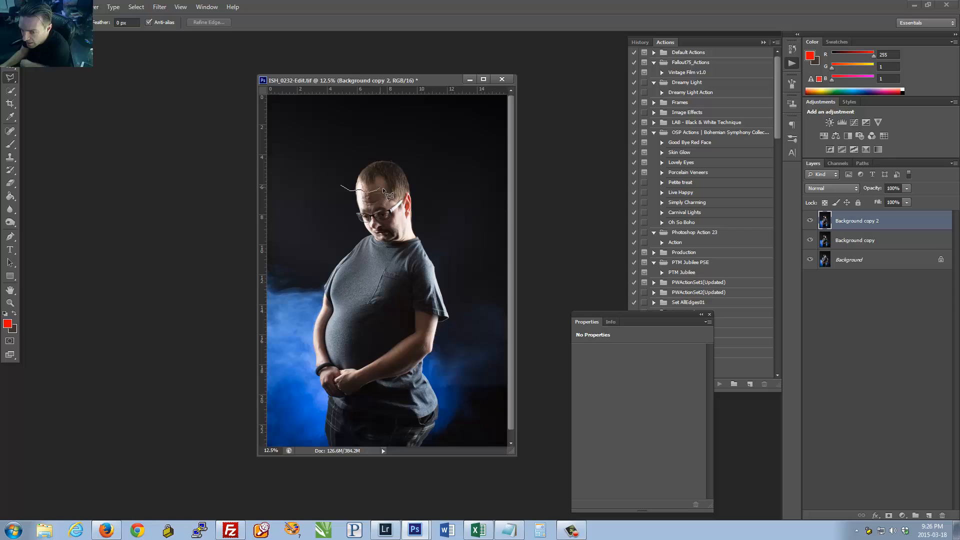
{"action": "left_click", "coordinate": [401, 169]}
{"action": "left_click", "coordinate": [415, 164]}
{"action": "left_click", "coordinate": [431, 152]}
{"action": "left_click", "coordinate": [405, 131]}
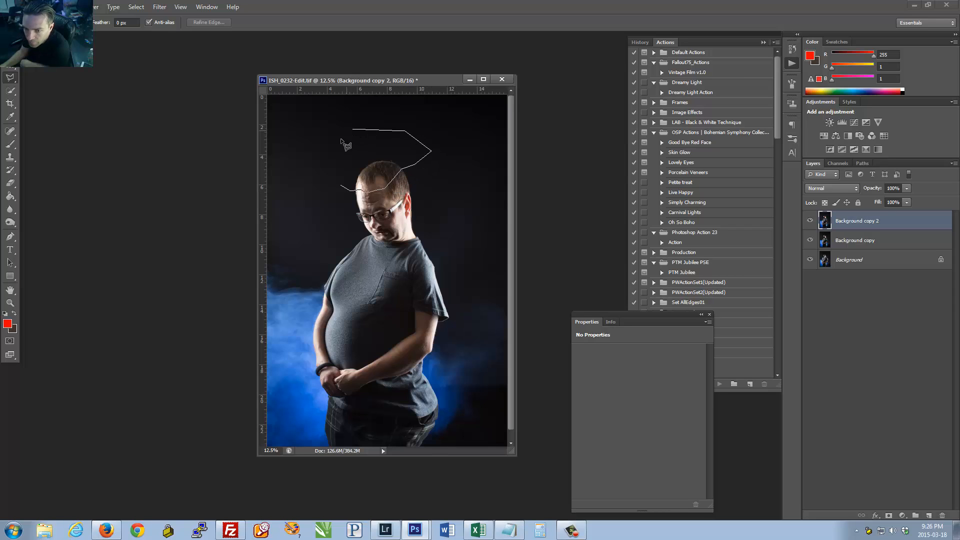
{"action": "left_click", "coordinate": [324, 155]}
{"action": "left_click", "coordinate": [327, 177]}
{"action": "left_click", "coordinate": [341, 188]}
Step: Feather the head selection with Refine Edge and copy the selected area to a new layer
{"action": "right_click", "coordinate": [376, 153]}
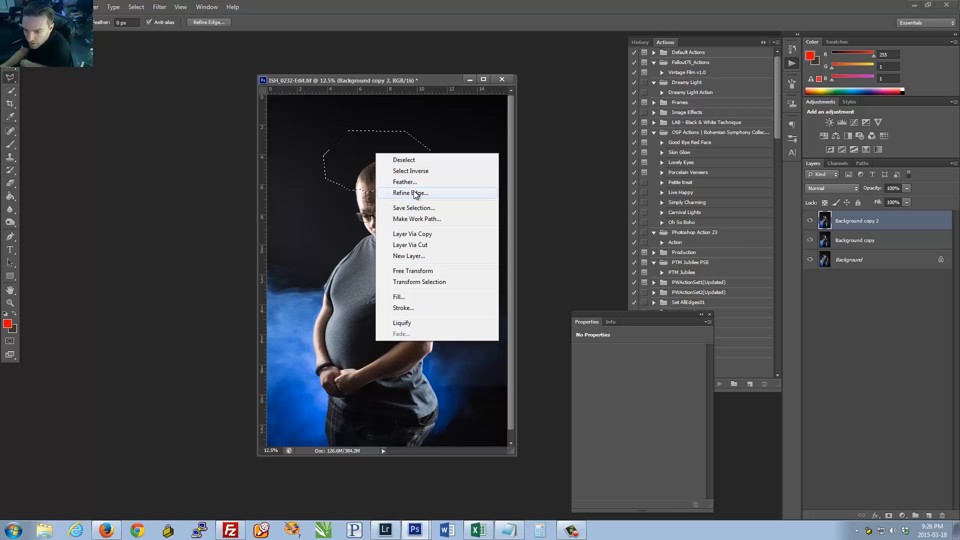
{"action": "left_click", "coordinate": [414, 193]}
{"action": "left_click_drag", "start_coordinate": [608, 264], "coordinate": [610, 266]}
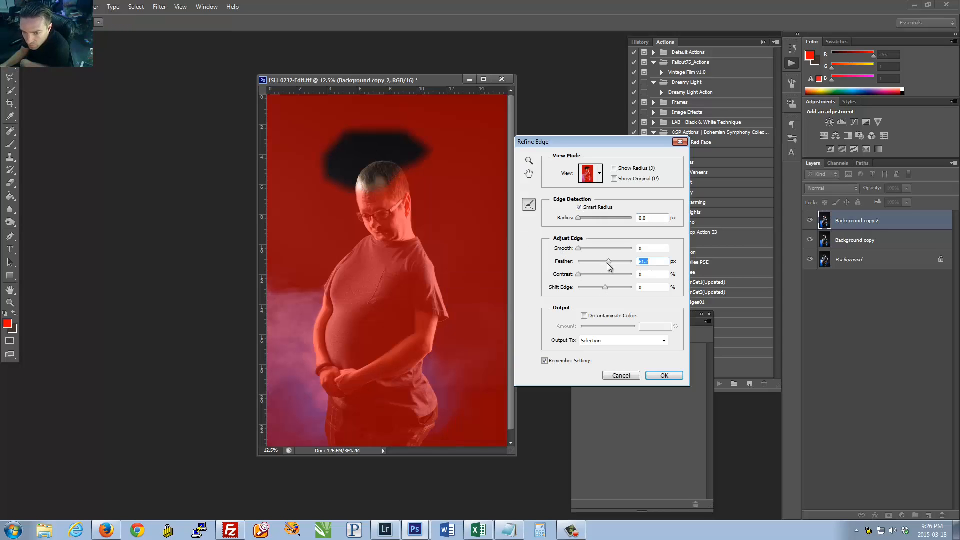
{"action": "left_click", "coordinate": [664, 376]}
{"action": "right_click", "coordinate": [410, 181]}
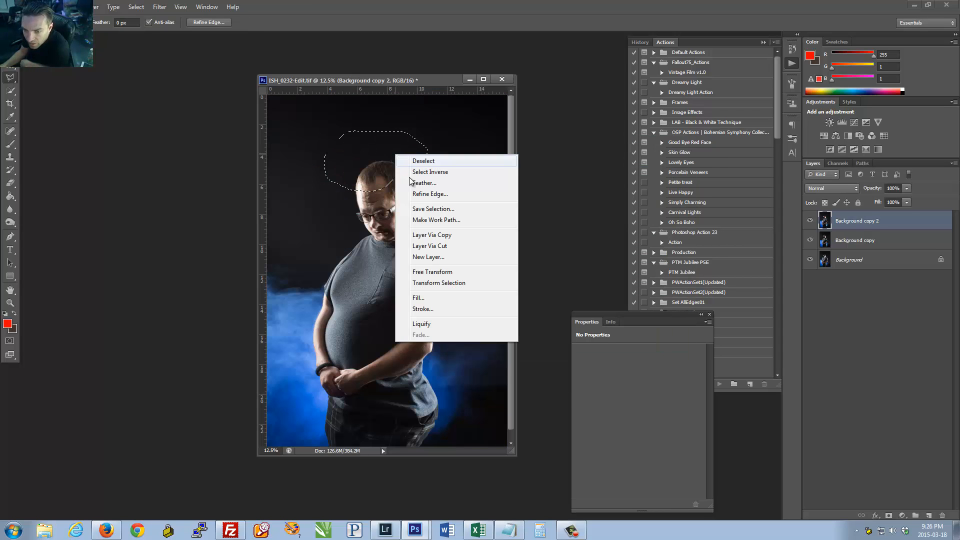
{"action": "left_click", "coordinate": [433, 235]}
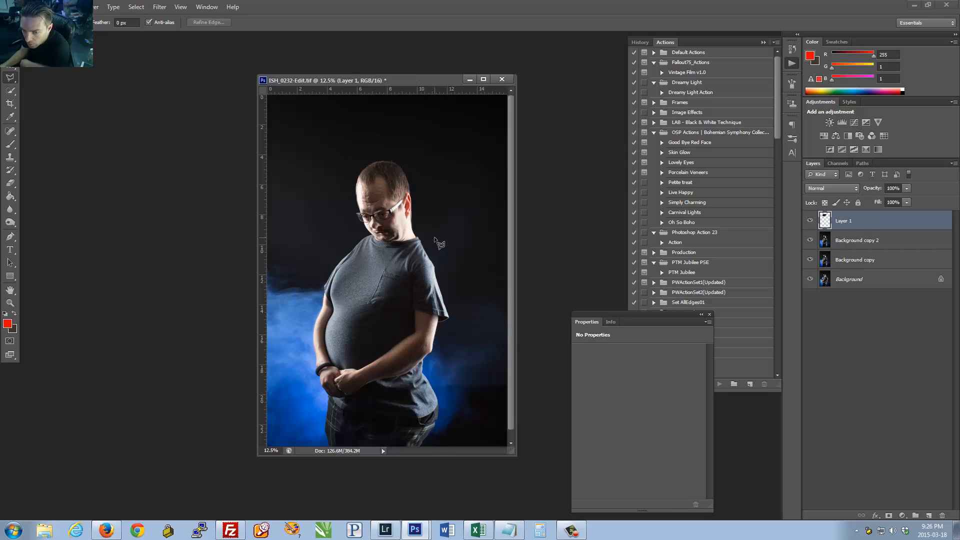
Step: Isolate Layer 1 to examine the feathered head cutout and restore the visibility of the other layers
{"action": "left_click", "coordinate": [811, 221]}
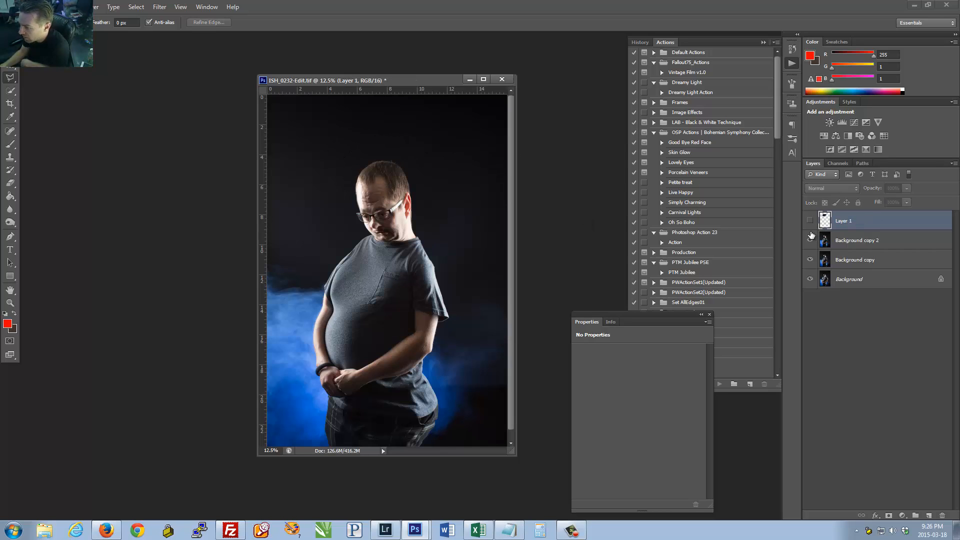
{"action": "left_click_drag", "start_coordinate": [810, 240], "coordinate": [810, 279]}
{"action": "left_click", "coordinate": [810, 221]}
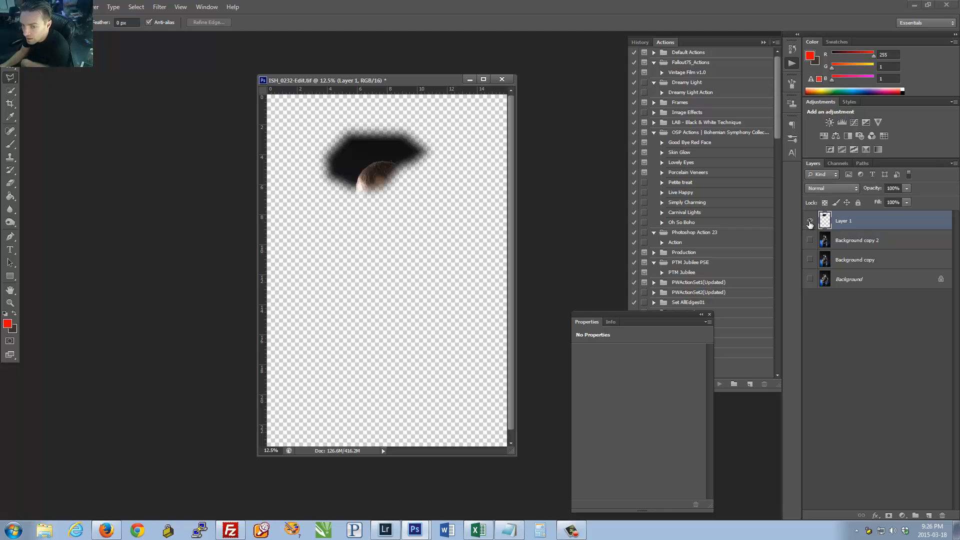
{"action": "left_click", "coordinate": [810, 223]}
{"action": "left_click", "coordinate": [811, 223]}
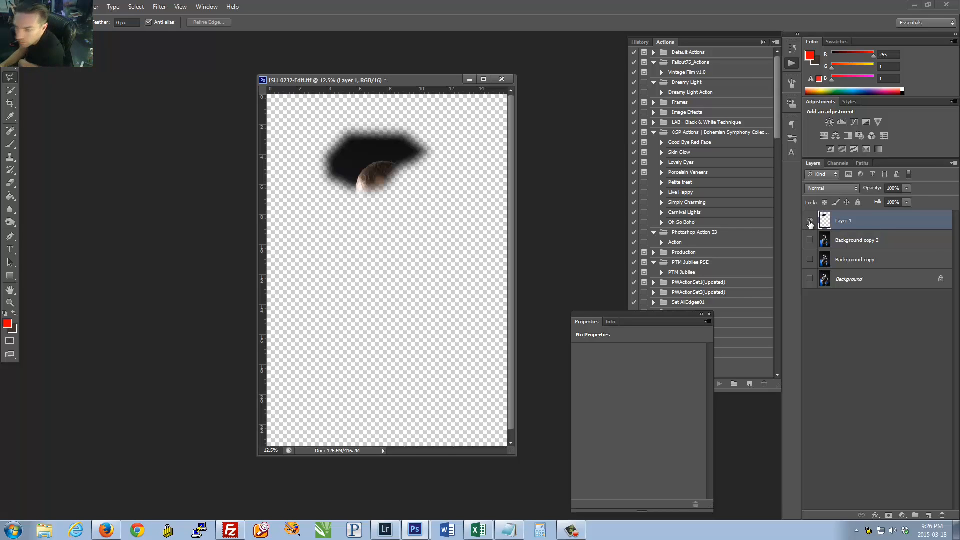
{"action": "left_click_drag", "start_coordinate": [810, 240], "coordinate": [810, 279]}
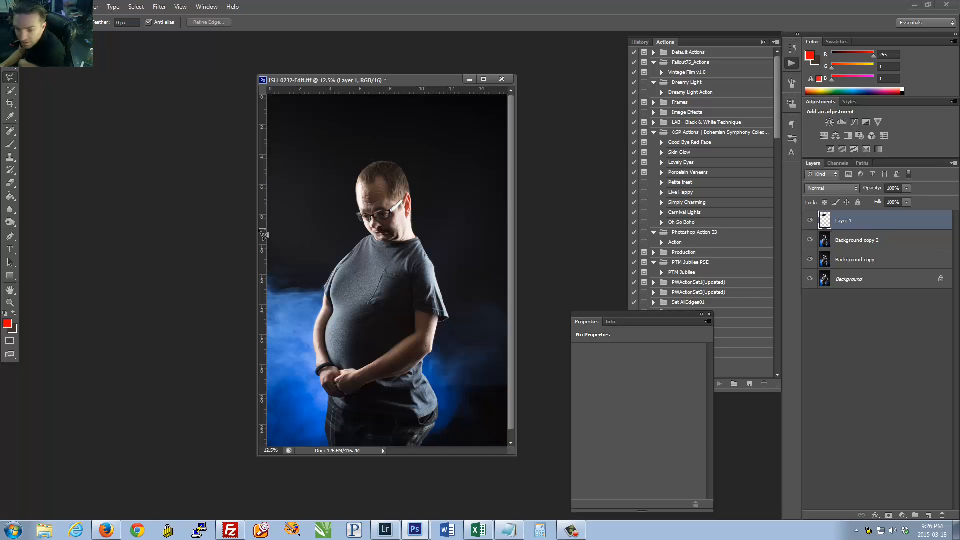
Step: Try moving the copied head-top layer slightly over the head with the Move tool, and hide that layer
{"action": "key", "text": "v"}
{"action": "left_click_drag", "start_coordinate": [382, 175], "coordinate": [386, 174]}
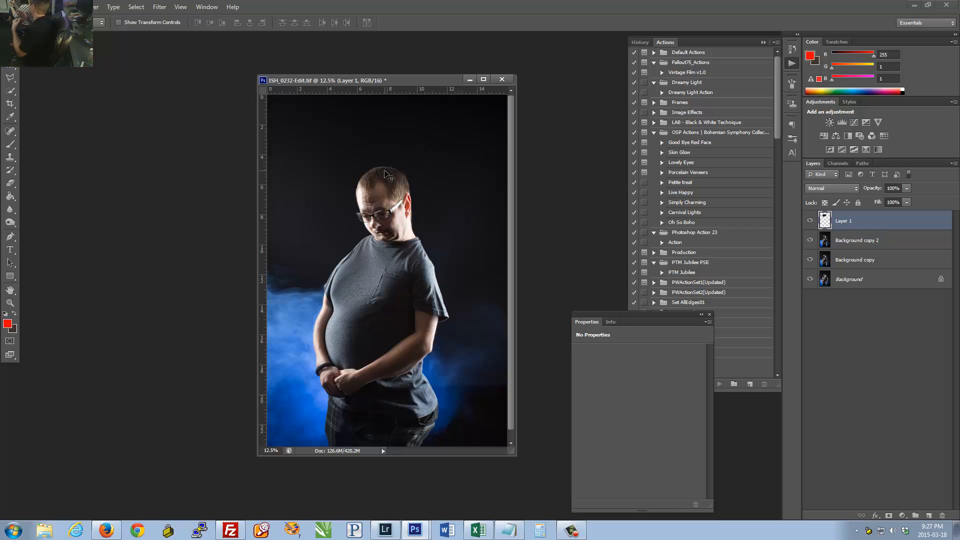
{"action": "left_click_drag", "start_coordinate": [385, 170], "coordinate": [380, 165]}
{"action": "left_click", "coordinate": [810, 221]}
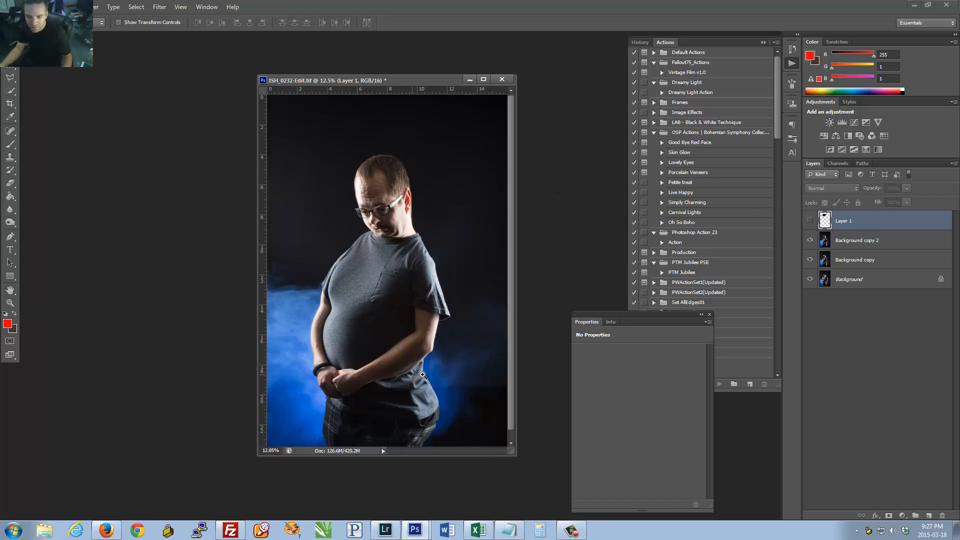
Step: Enlarge the portrait view to 16.67% and move the Properties panel clear of the document window
{"action": "scroll", "coordinate": [396, 359], "scroll_direction": "down", "scroll_amount": 2}
{"action": "left_click", "coordinate": [363, 243], "text": "ctrl"}
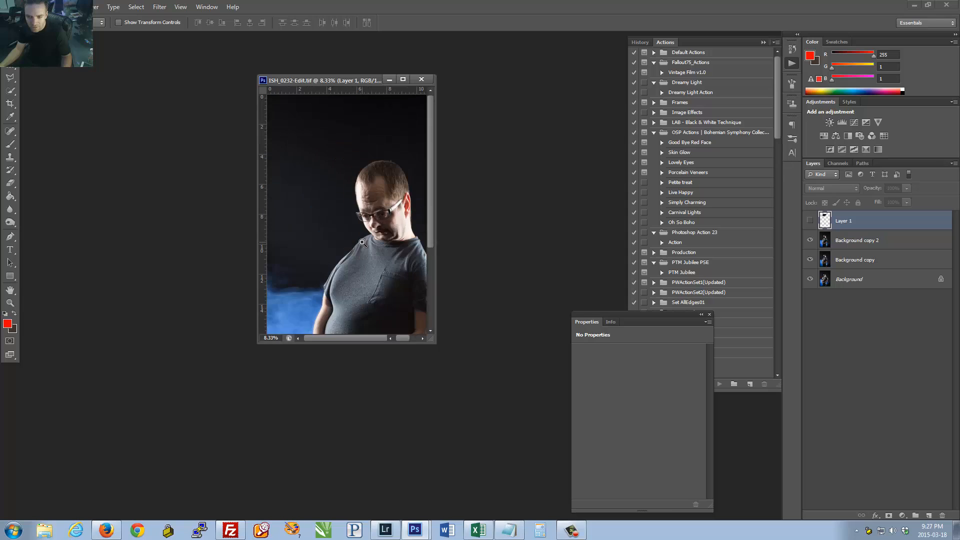
{"action": "left_click", "coordinate": [380, 315], "text": "ctrl"}
{"action": "left_click_drag", "start_coordinate": [611, 320], "coordinate": [666, 314]}
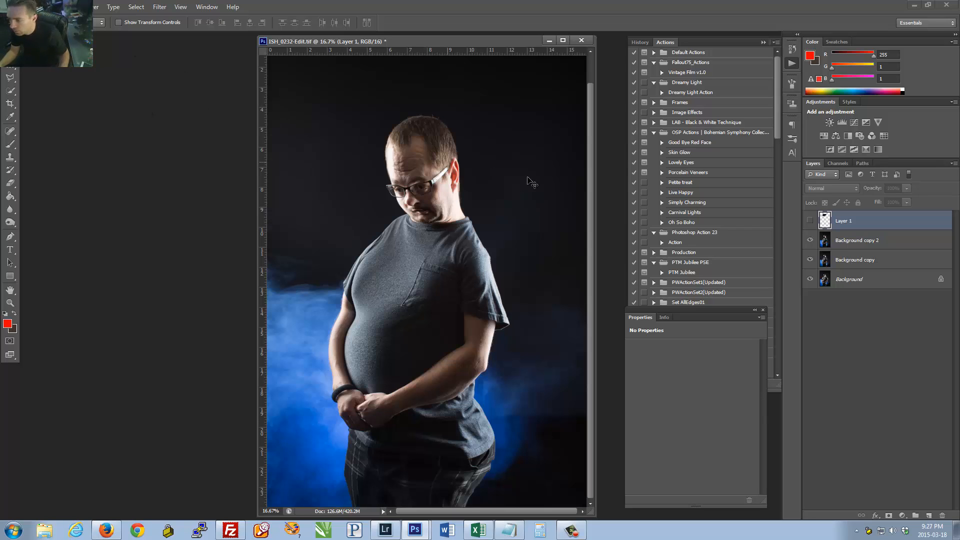
Step: Flatten the image, discarding the hidden layer, and save the file
{"action": "right_click", "coordinate": [871, 280]}
{"action": "left_click", "coordinate": [875, 369]}
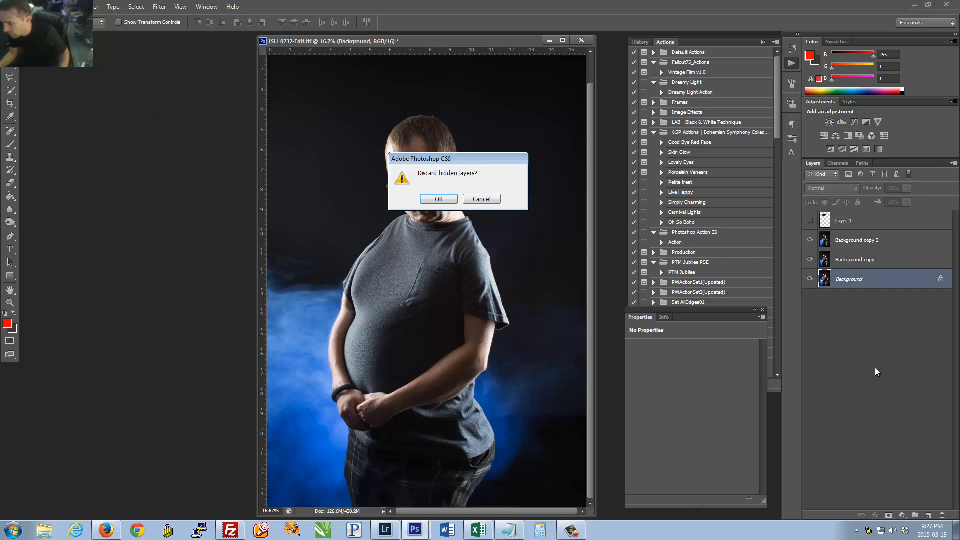
{"action": "key", "text": "Return"}
{"action": "key", "text": "ctrl+s"}
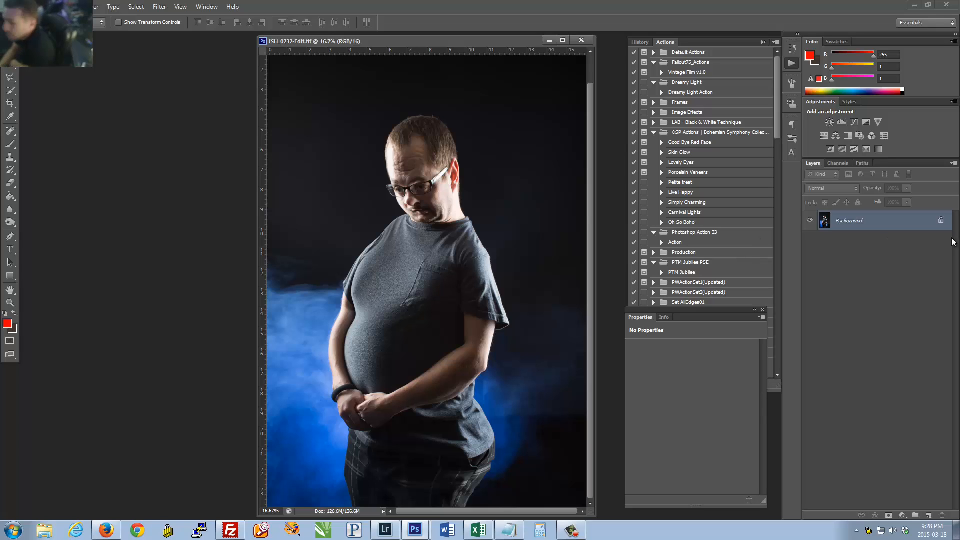
Step: Try duplicating the flattened Background layer, and undo the duplication
{"action": "key", "text": "ctrl+j"}
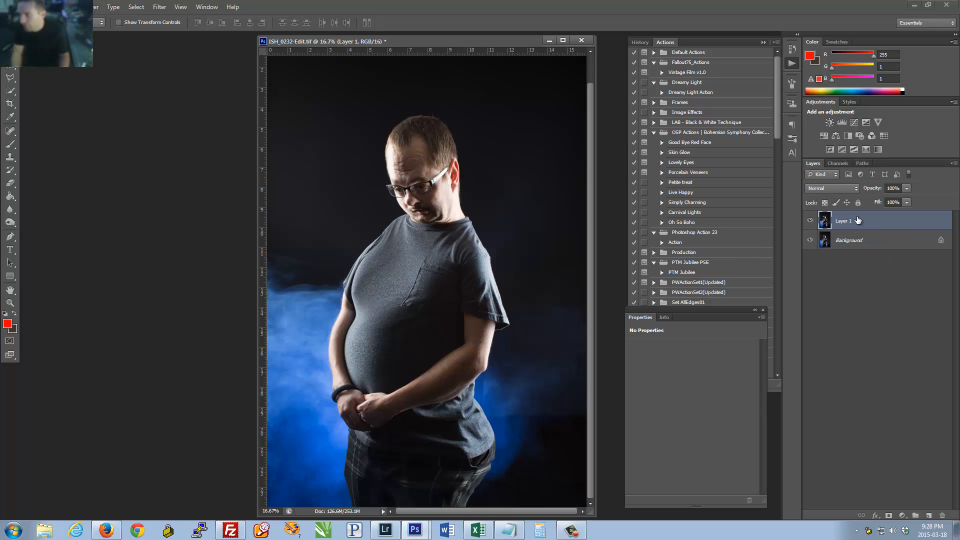
{"action": "key", "text": "ctrl+z"}
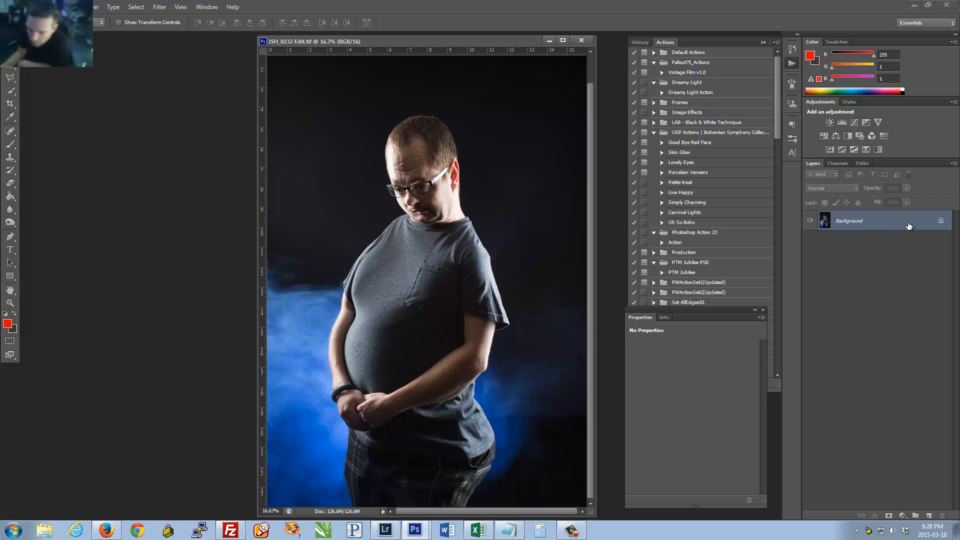
Step: Switch to Lightroom and open the export settings for ISH_0232-Edit.tif
{"action": "left_click", "coordinate": [914, 4]}
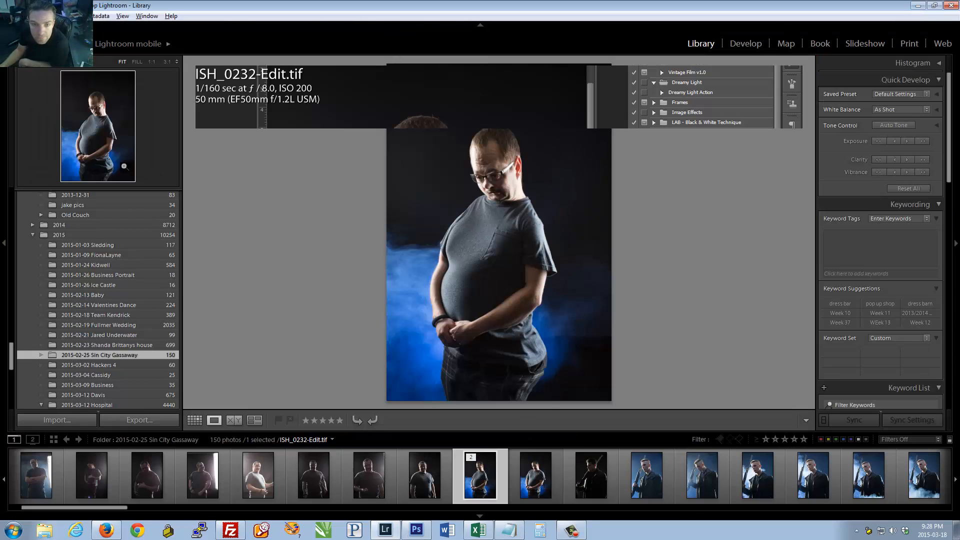
{"action": "left_click", "coordinate": [9, 16]}
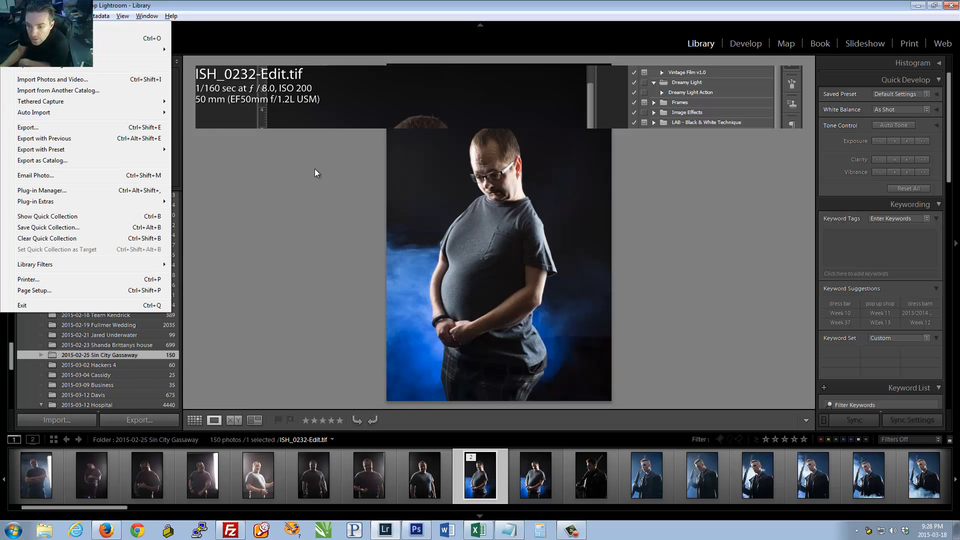
{"action": "left_click", "coordinate": [521, 489]}
{"action": "left_click", "coordinate": [489, 488]}
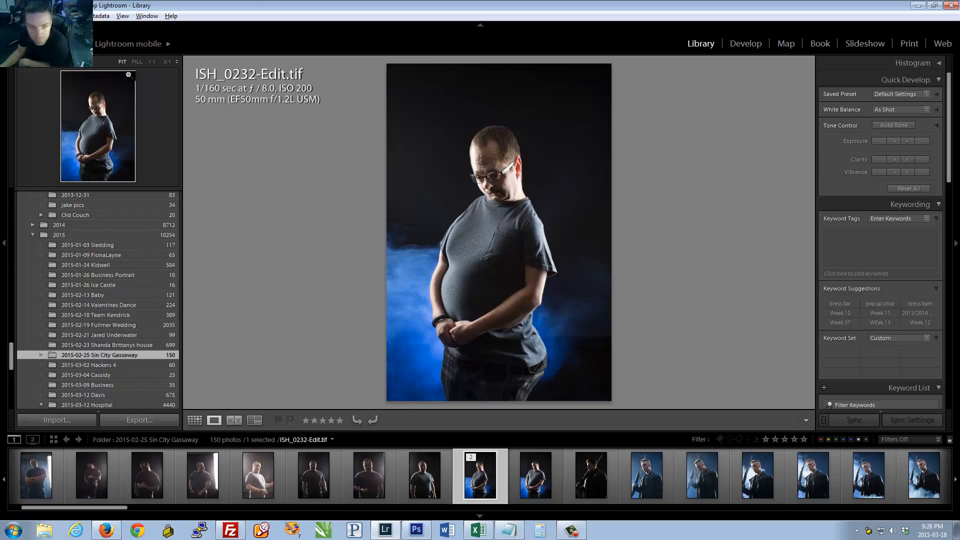
{"action": "left_click", "coordinate": [9, 15]}
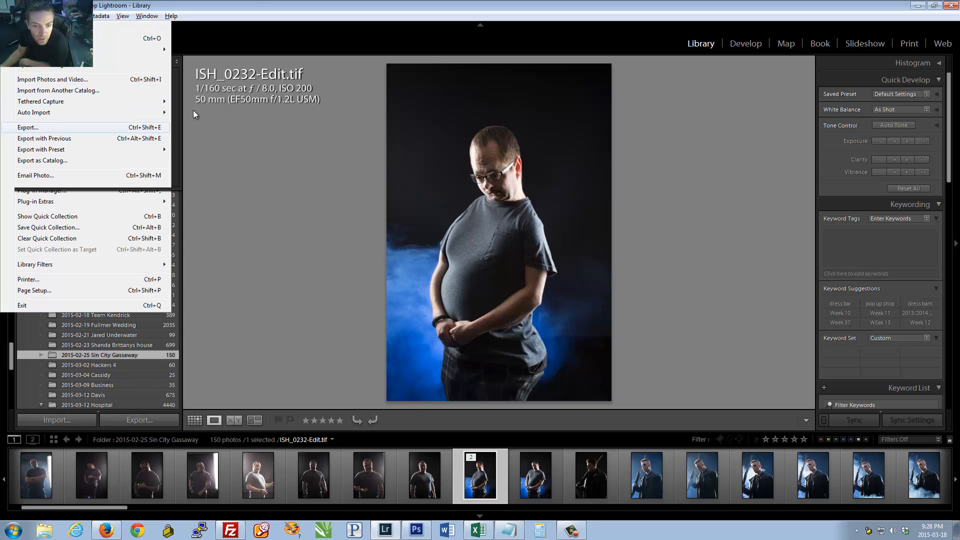
{"action": "left_click", "coordinate": [49, 128]}
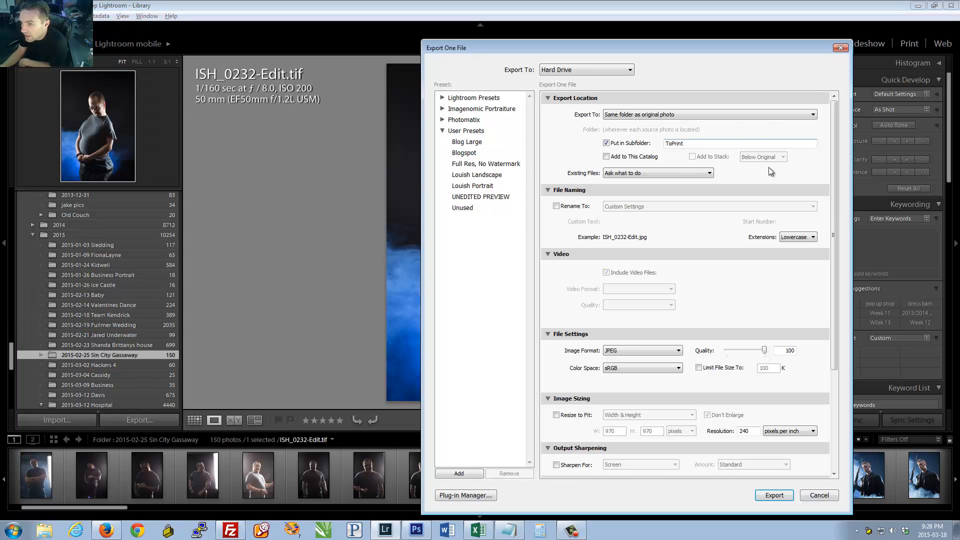
Step: Export the photo into a subfolder named Lightroom as a JPEG at quality 89, resized to fit a width of 1500 pixels
{"action": "double_click", "coordinate": [719, 146]}
{"action": "type", "text": "Lightroom"}
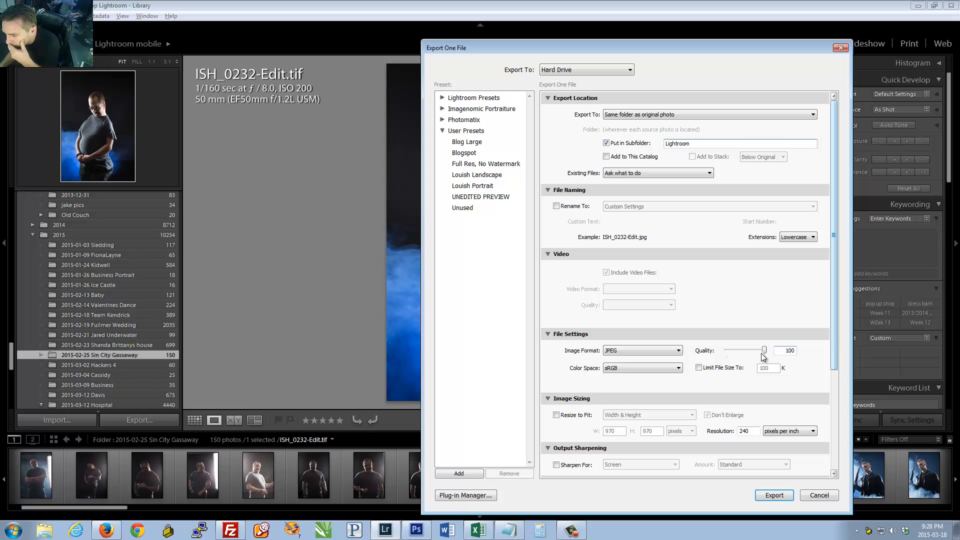
{"action": "scroll", "coordinate": [761, 449], "scroll_direction": "down", "scroll_amount": 4}
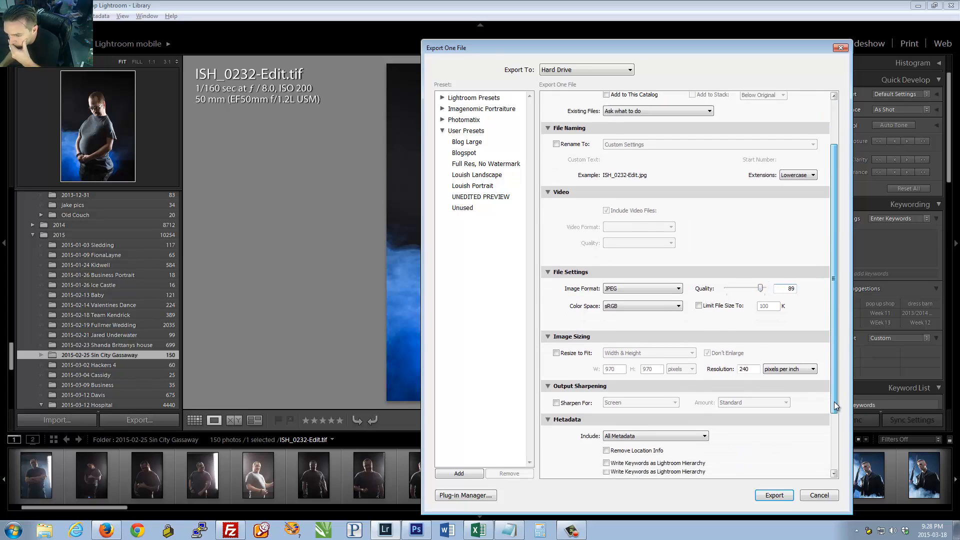
{"action": "left_click", "coordinate": [595, 331]}
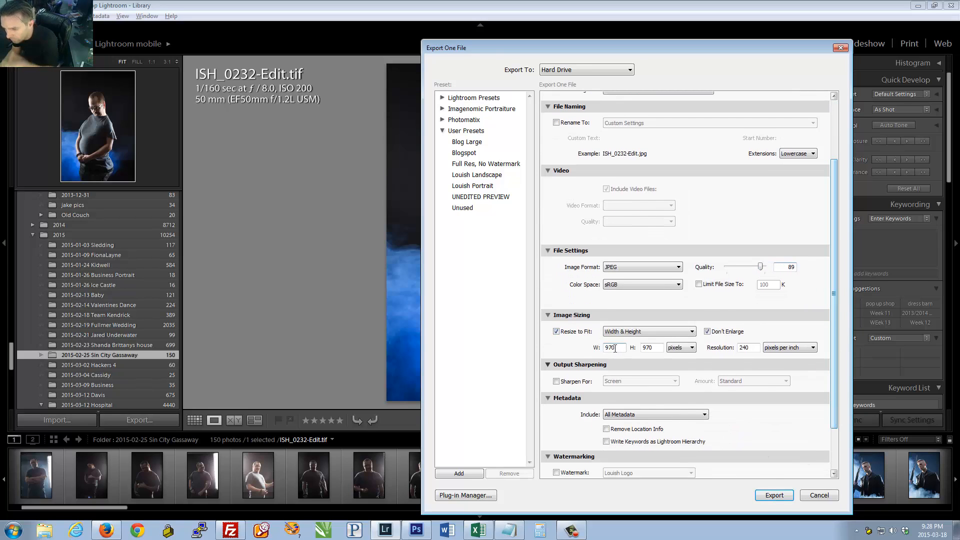
{"action": "double_click", "coordinate": [615, 349]}
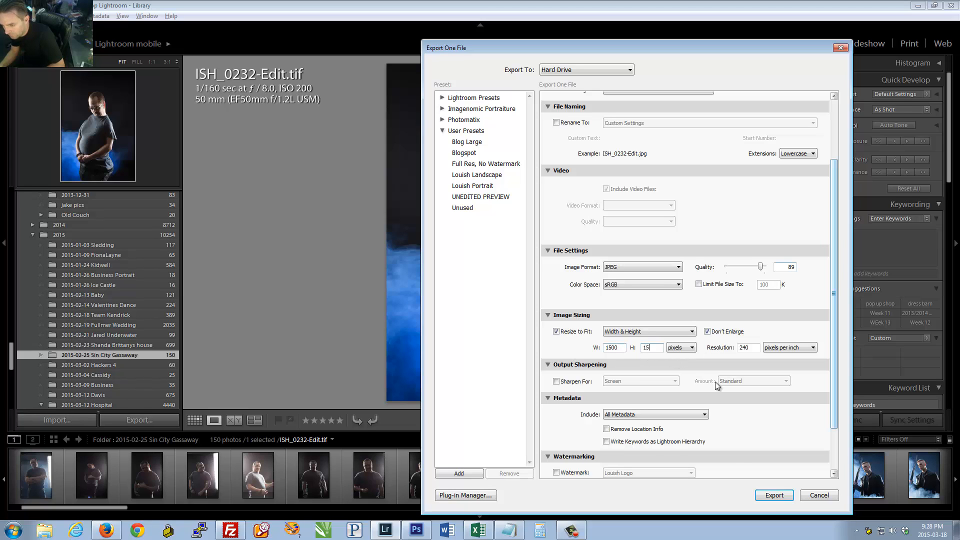
{"action": "left_click", "coordinate": [775, 500]}
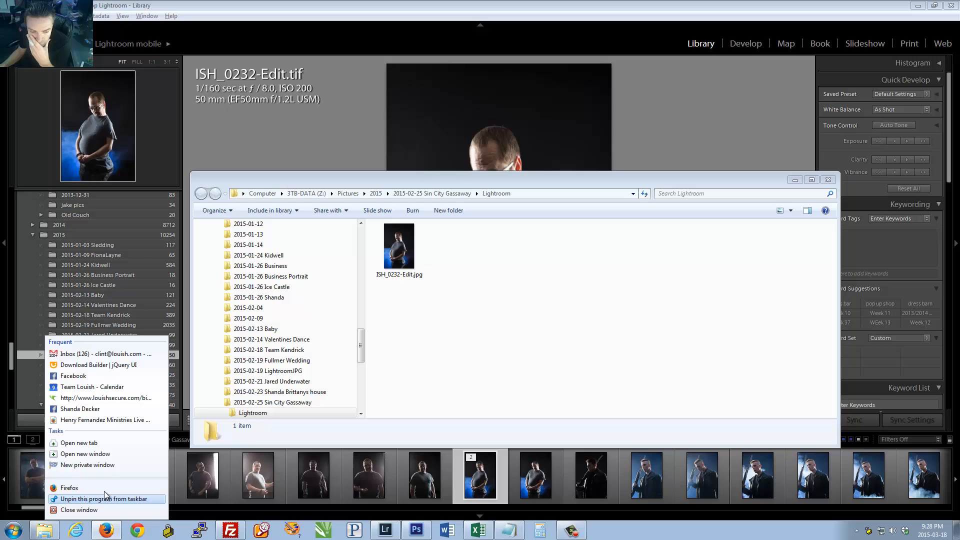
Step: Open Facebook in a new Firefox window and shift the window slightly to uncover more of the exported photo's folder
{"action": "left_click", "coordinate": [105, 488]}
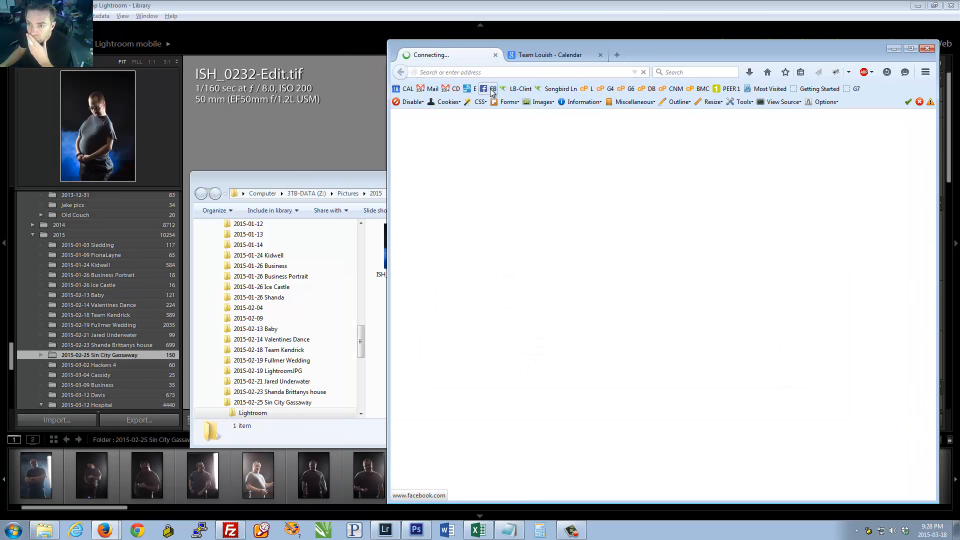
{"action": "left_click", "coordinate": [493, 89]}
{"action": "left_click_drag", "start_coordinate": [647, 52], "coordinate": [634, 61]}
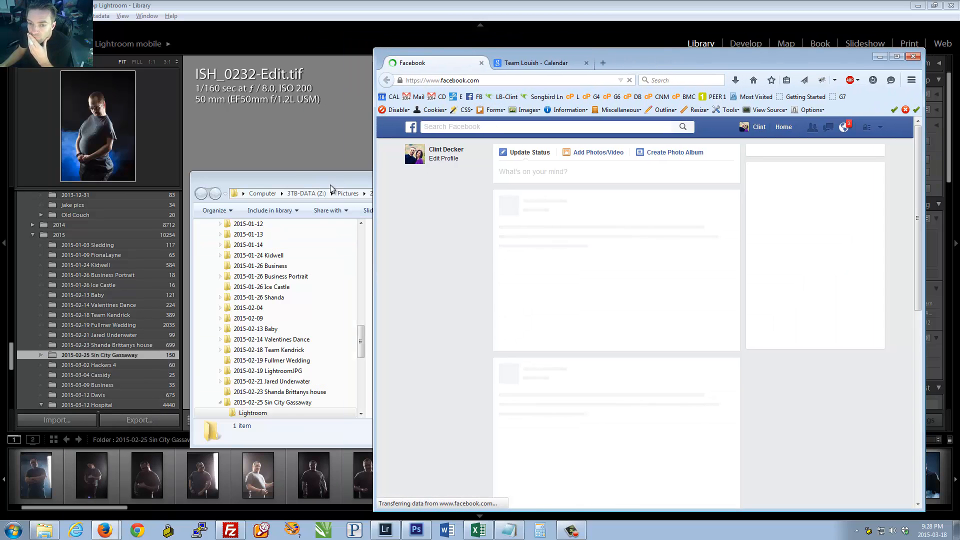
Step: Open the Crossroads DSLR photography club group on Facebook and attach ISH_0232-Edit.jpg to a new group post
{"action": "left_click_drag", "start_coordinate": [331, 184], "coordinate": [221, 182]}
{"action": "left_click", "coordinate": [725, 63]}
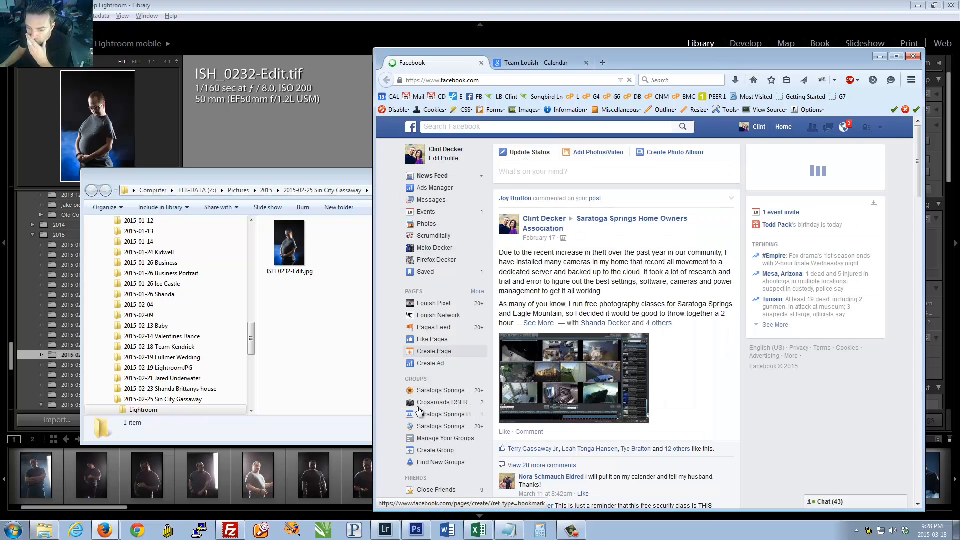
{"action": "left_click", "coordinate": [442, 403]}
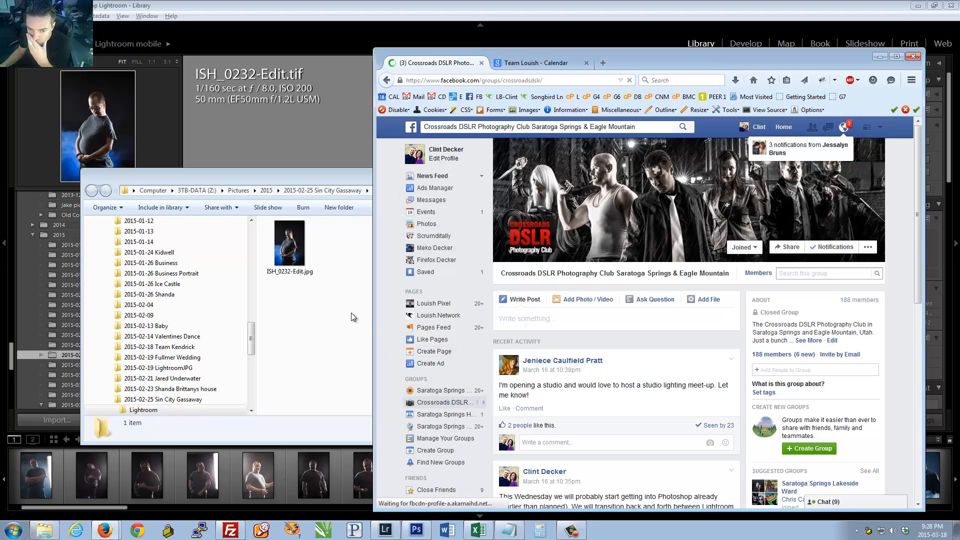
{"action": "left_click_drag", "start_coordinate": [290, 245], "coordinate": [571, 320]}
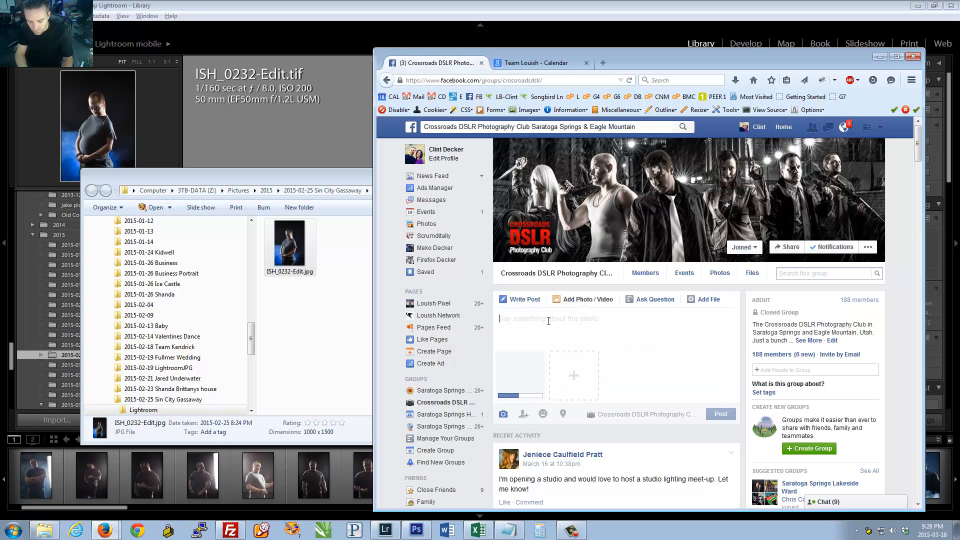
Step: Caption the photo "Liquify tutorials in Photoshop.." plus thanks to the tagged member "for being our model!", and publish the post
{"action": "type", "text": "Liquif"}
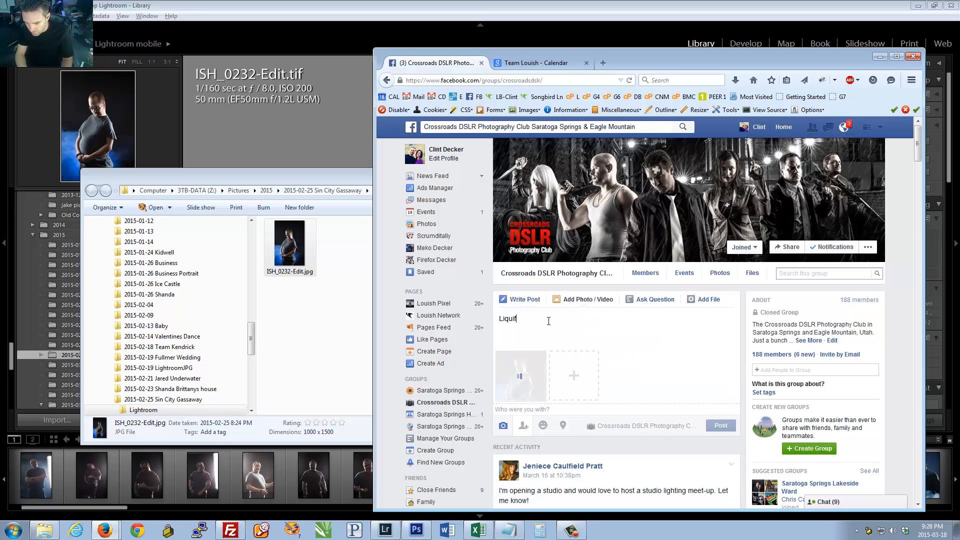
{"action": "type", "text": "y tutorials i"}
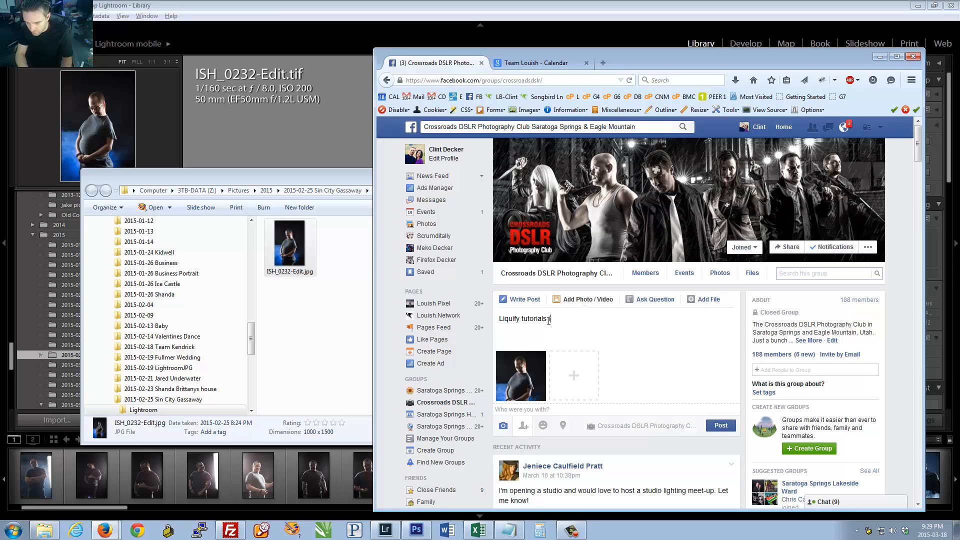
{"action": "type", "text": "n Photoshop."}
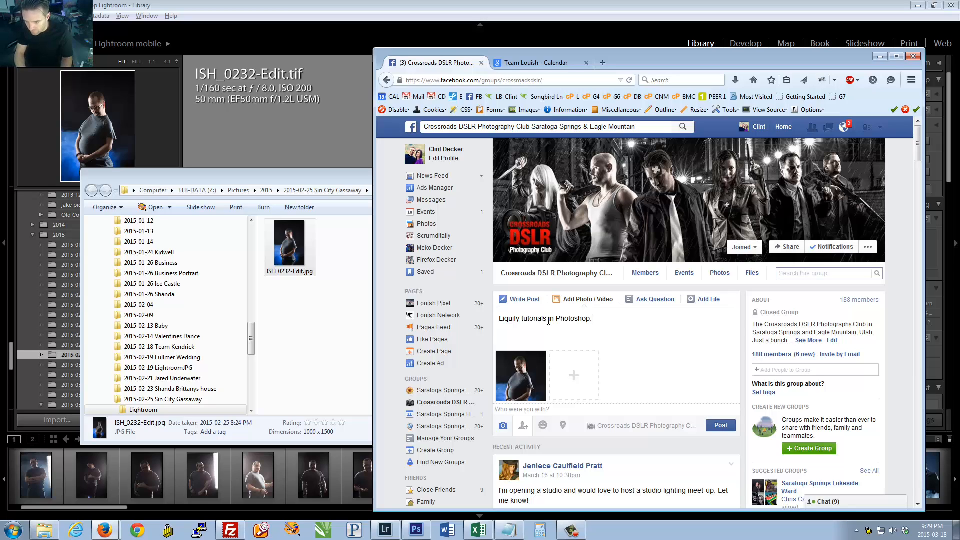
{"action": "type", "text": ". Thanks Richard"}
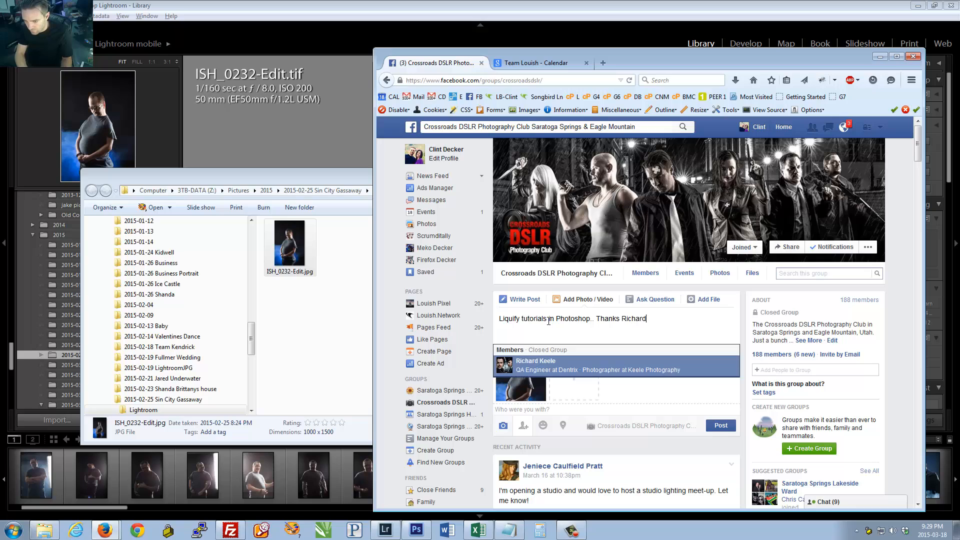
{"action": "key", "text": "Return"}
{"action": "type", "text": "for being our model!"}
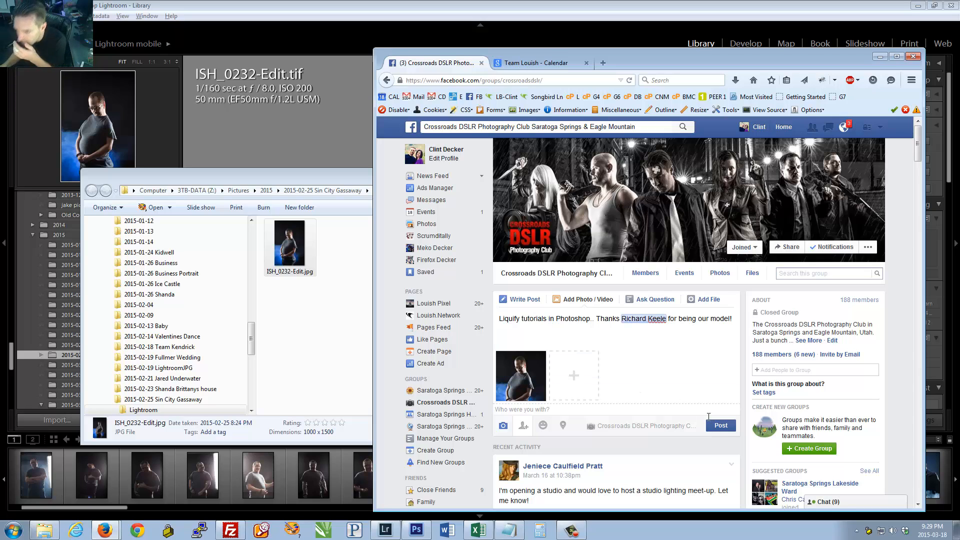
{"action": "left_click", "coordinate": [720, 425]}
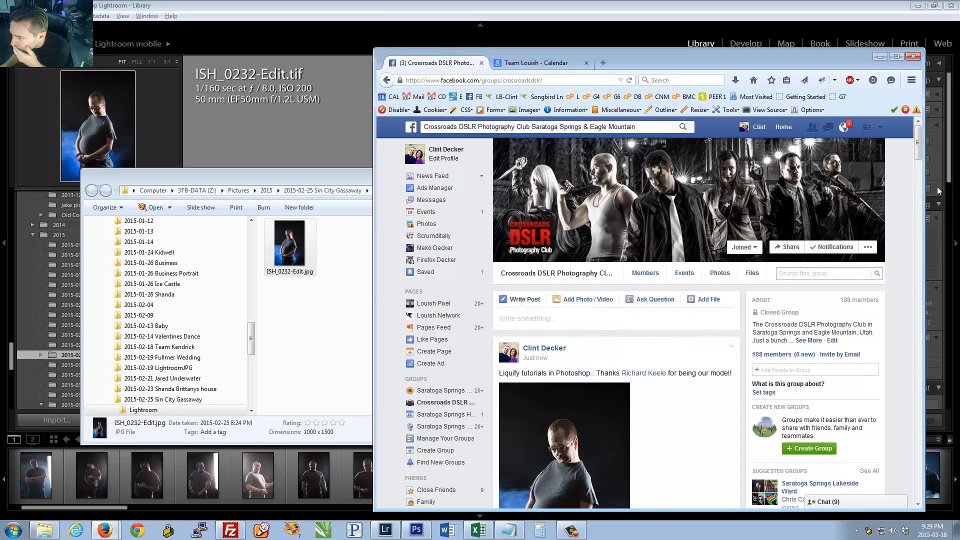
{"action": "scroll", "coordinate": [740, 255], "scroll_direction": "down", "scroll_amount": 3}
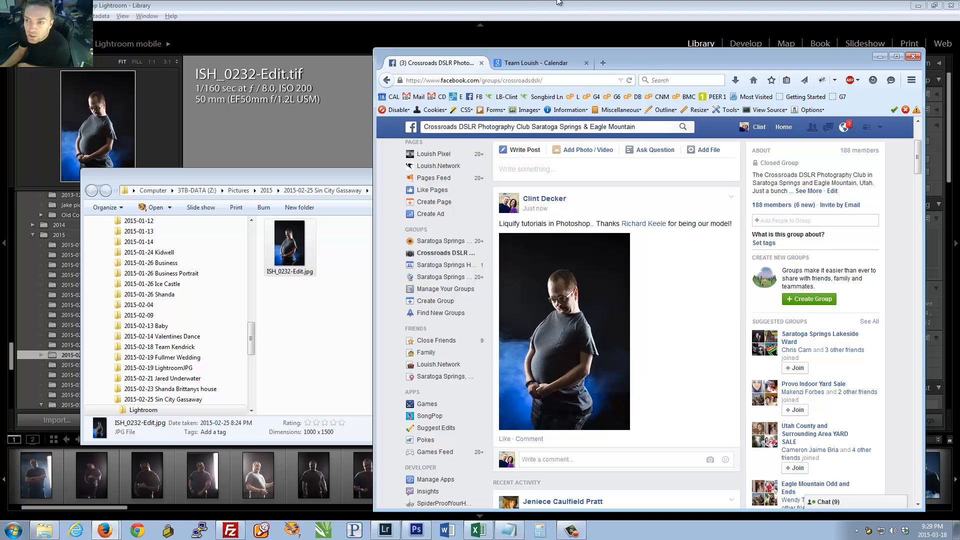
Step: Switch to Photoshop and hide the portrait's red and blue channels to view the green channel alone
{"action": "left_click", "coordinate": [385, 529]}
{"action": "left_click", "coordinate": [416, 529]}
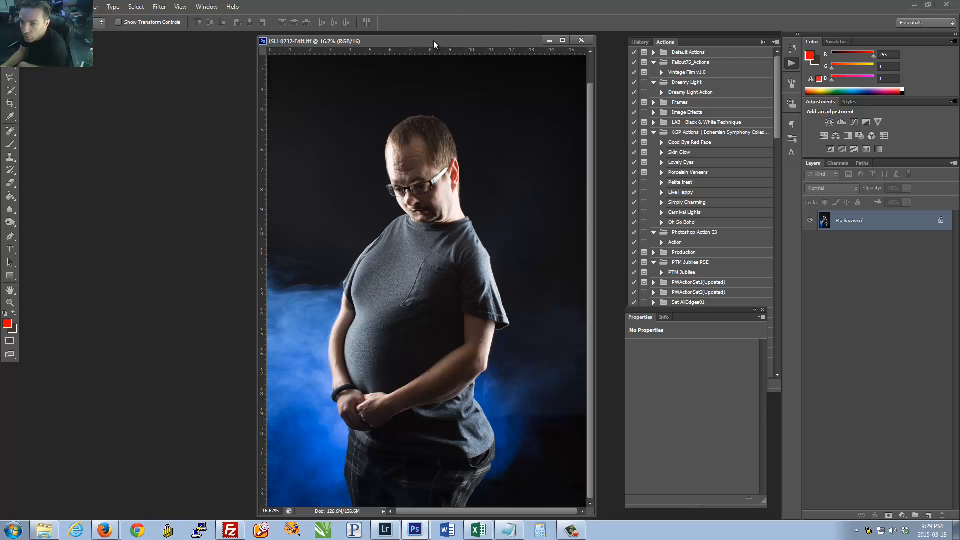
{"action": "left_click_drag", "start_coordinate": [434, 41], "coordinate": [431, 41]}
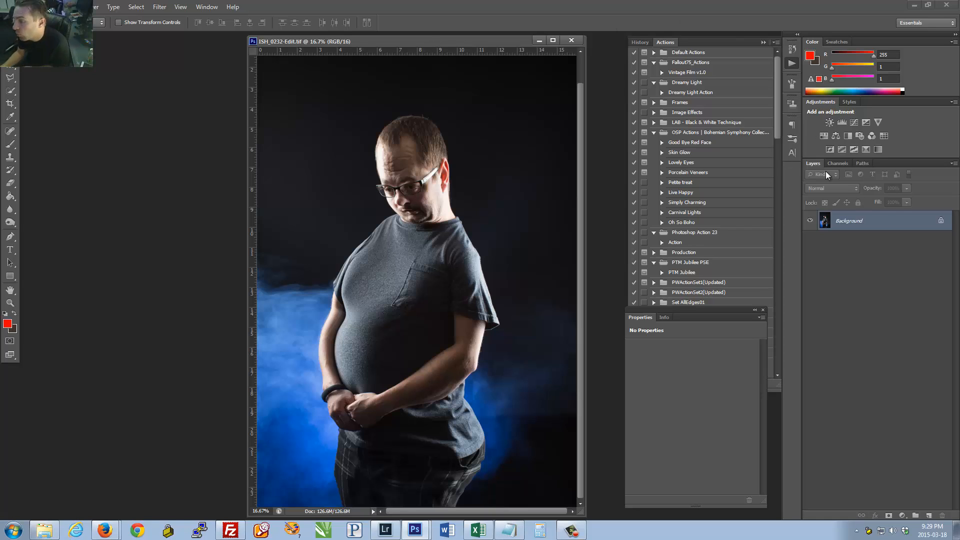
{"action": "left_click", "coordinate": [838, 163]}
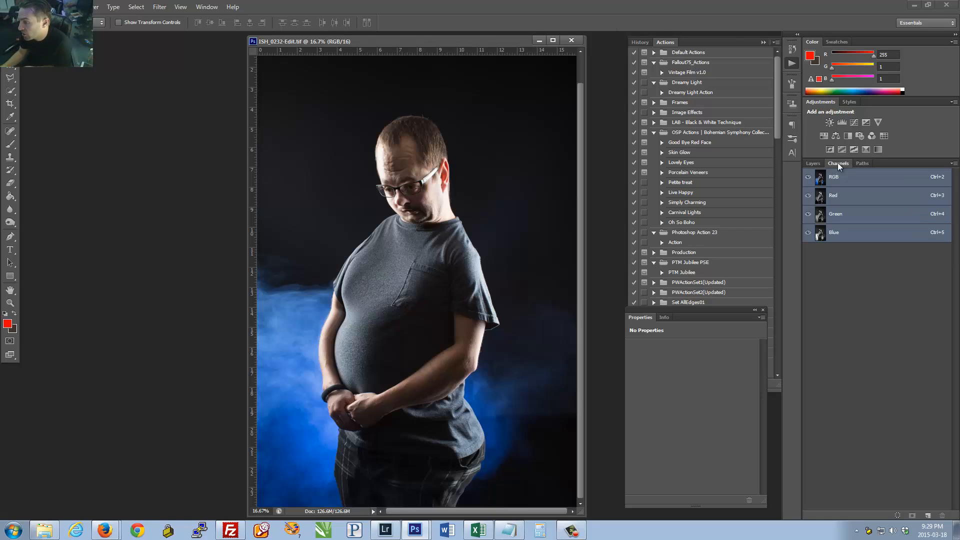
{"action": "left_click", "coordinate": [809, 198]}
{"action": "left_click", "coordinate": [808, 214]}
{"action": "left_click", "coordinate": [809, 214]}
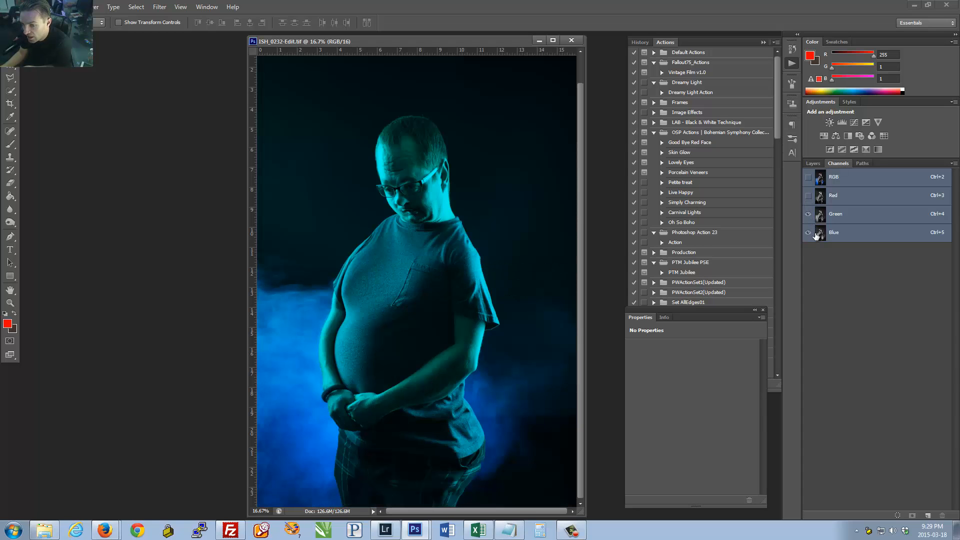
{"action": "left_click", "coordinate": [808, 232]}
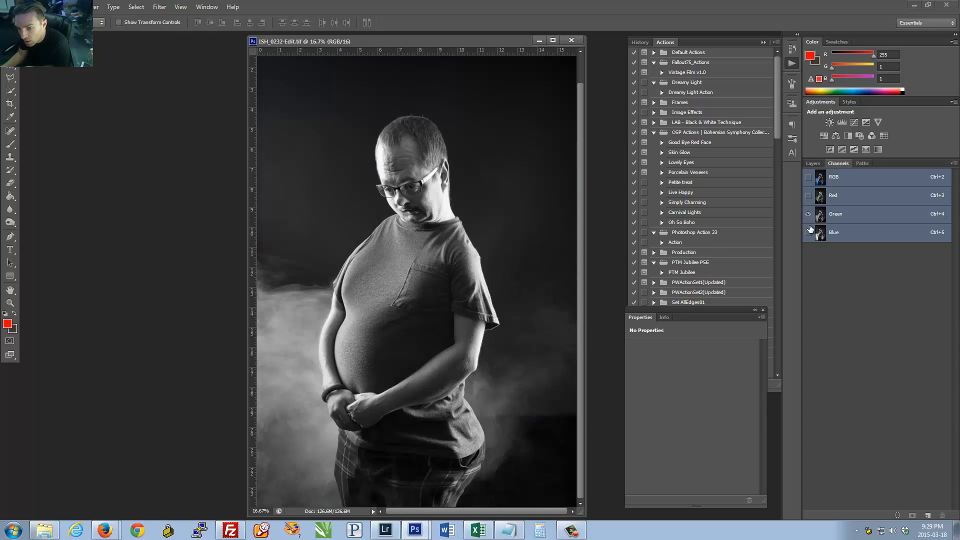
Step: Restore the full RGB view of the portrait's color channels and return to the layer list
{"action": "left_click", "coordinate": [808, 233]}
{"action": "left_click", "coordinate": [808, 214]}
{"action": "left_click", "coordinate": [808, 214]}
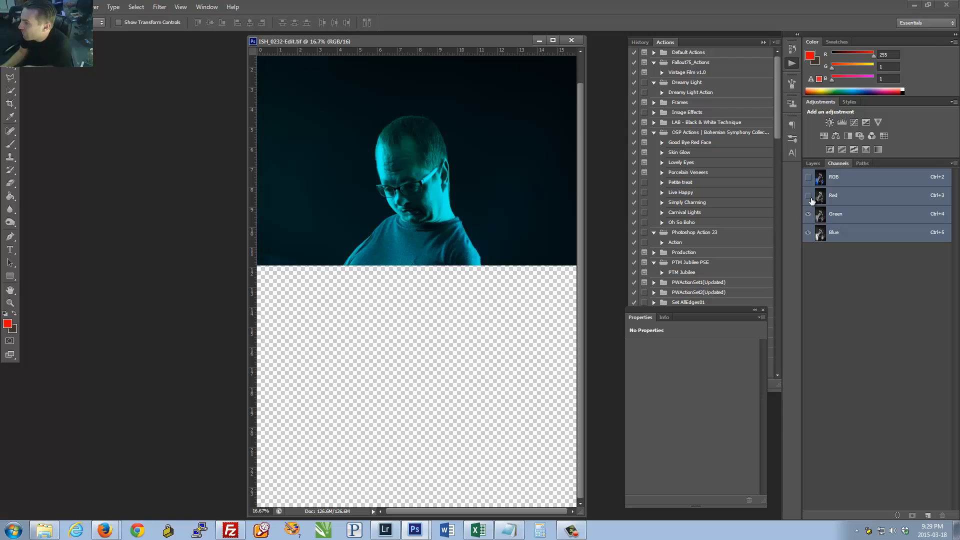
{"action": "left_click", "coordinate": [808, 178]}
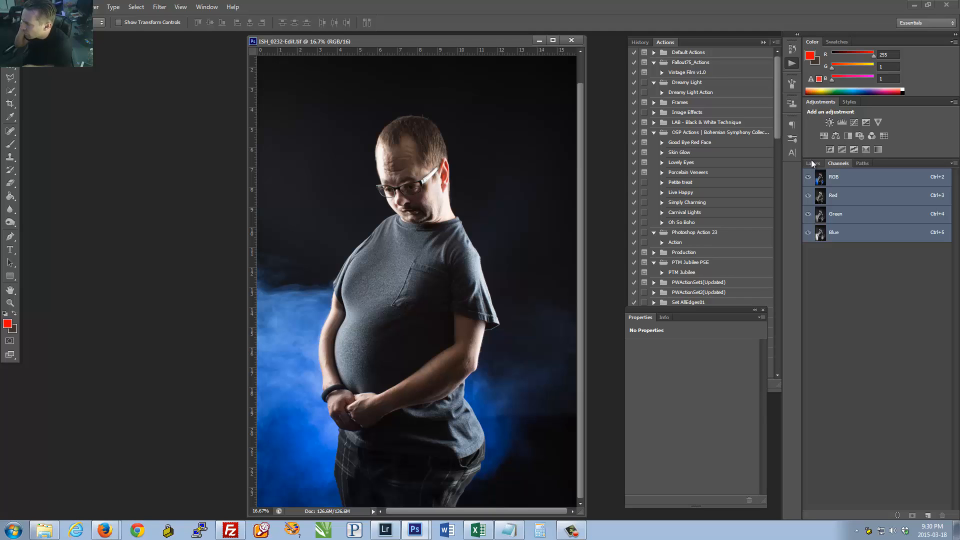
{"action": "left_click", "coordinate": [813, 162]}
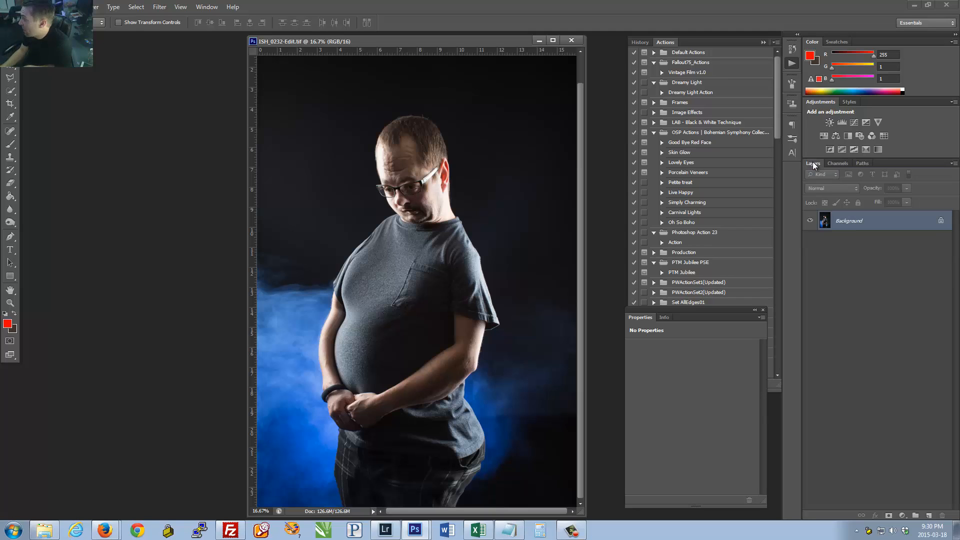
Step: Return to Lightroom and open the 2015-03-14 photo folder
{"action": "left_click", "coordinate": [914, 4]}
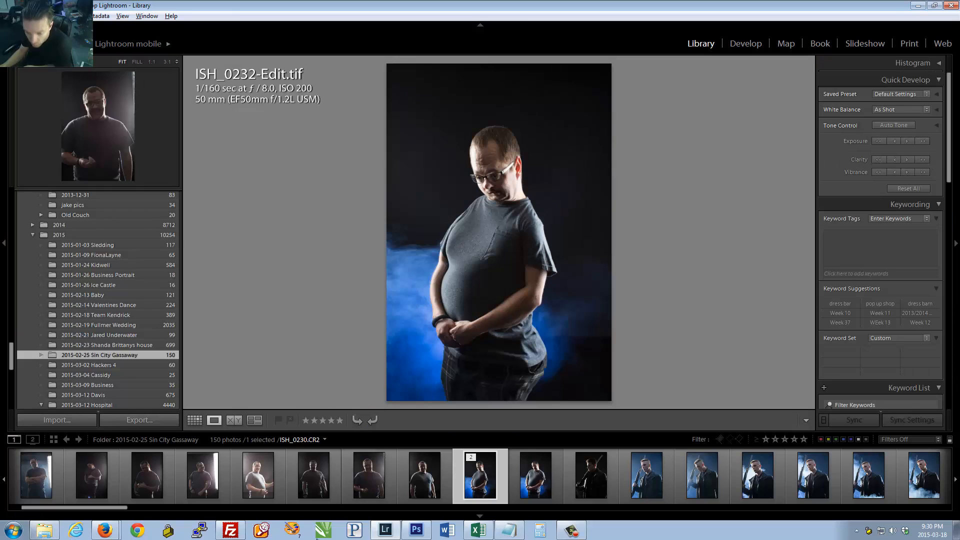
{"action": "left_click_drag", "start_coordinate": [13, 353], "coordinate": [13, 349]}
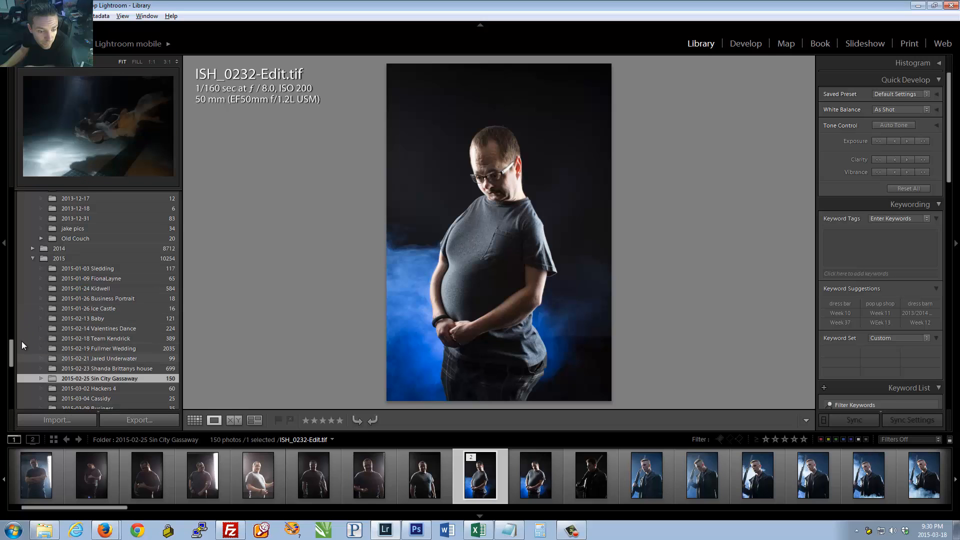
{"action": "scroll", "coordinate": [85, 316], "scroll_direction": "down", "scroll_amount": 3}
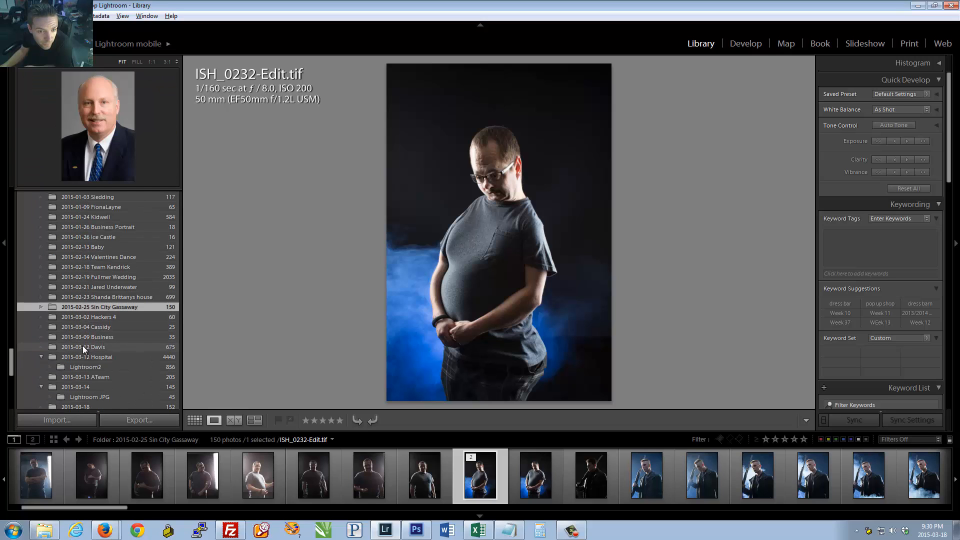
{"action": "left_click", "coordinate": [86, 389]}
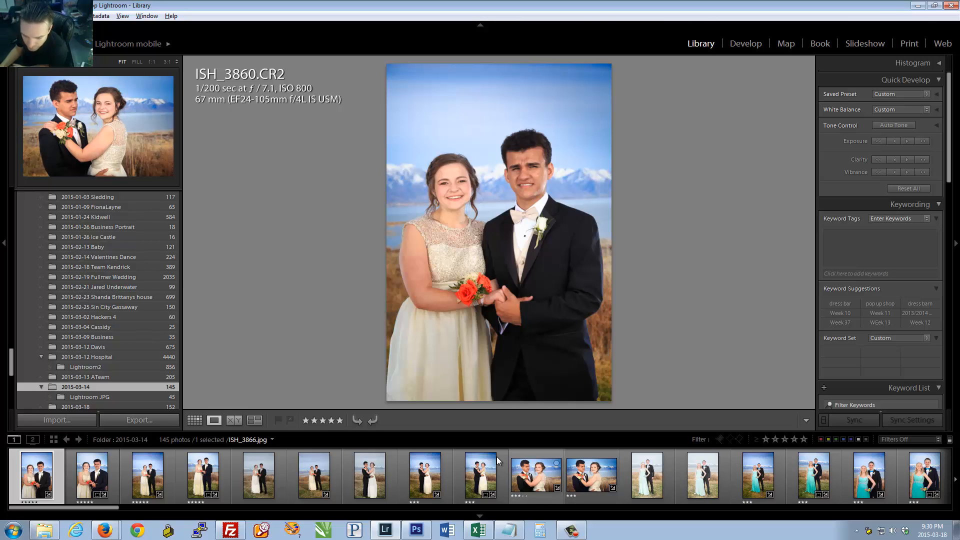
Step: Open the couple's photo ISH_3860.CR2 in Photoshop for editing and move its window fully into view
{"action": "right_click", "coordinate": [46, 481]}
{"action": "mouse_move", "coordinate": [100, 262]}
{"action": "left_click", "coordinate": [165, 262]}
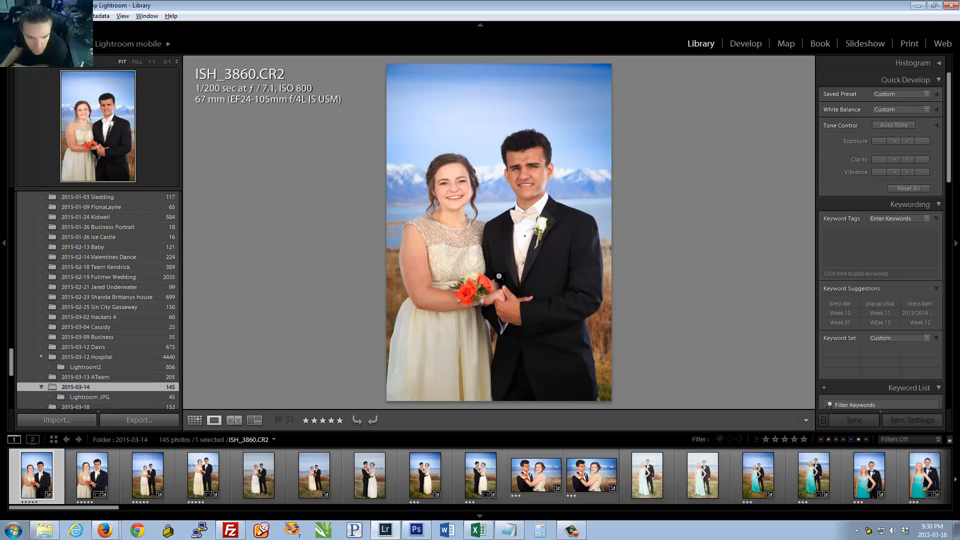
{"action": "left_click", "coordinate": [478, 282]}
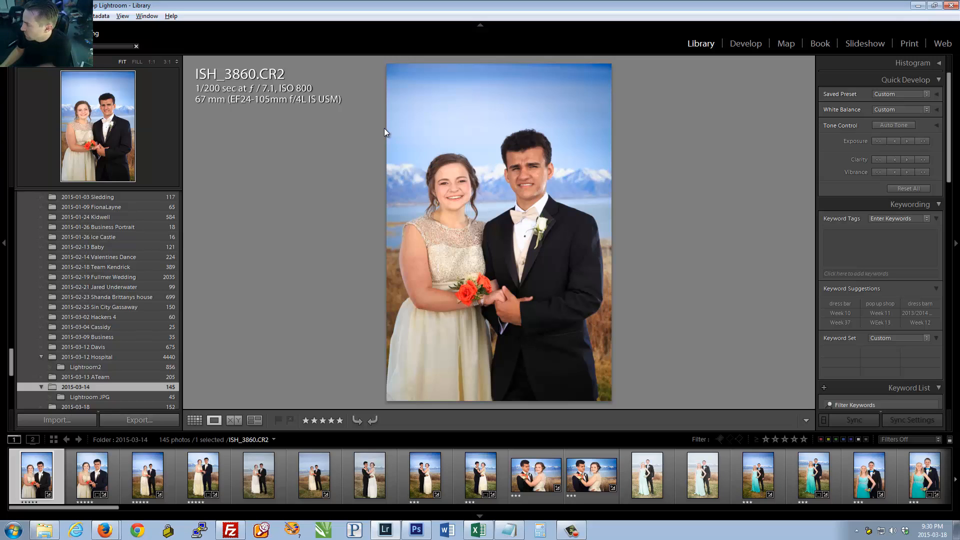
{"action": "key", "text": "alt+Tab"}
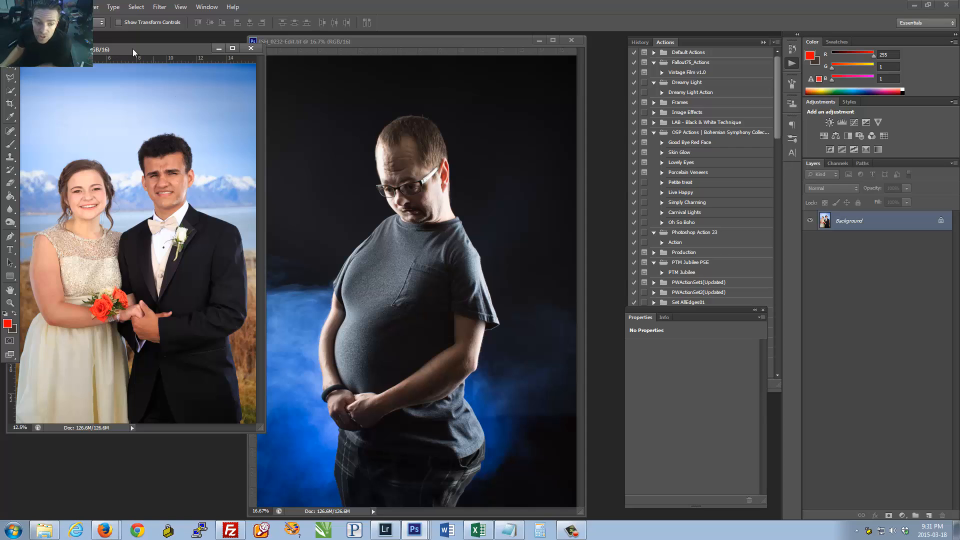
{"action": "left_click_drag", "start_coordinate": [105, 51], "coordinate": [210, 71]}
Step: Select the blue sky behind the couple with Color Range, sampling several points of the sky at fuzziness 87
{"action": "left_click", "coordinate": [136, 7]}
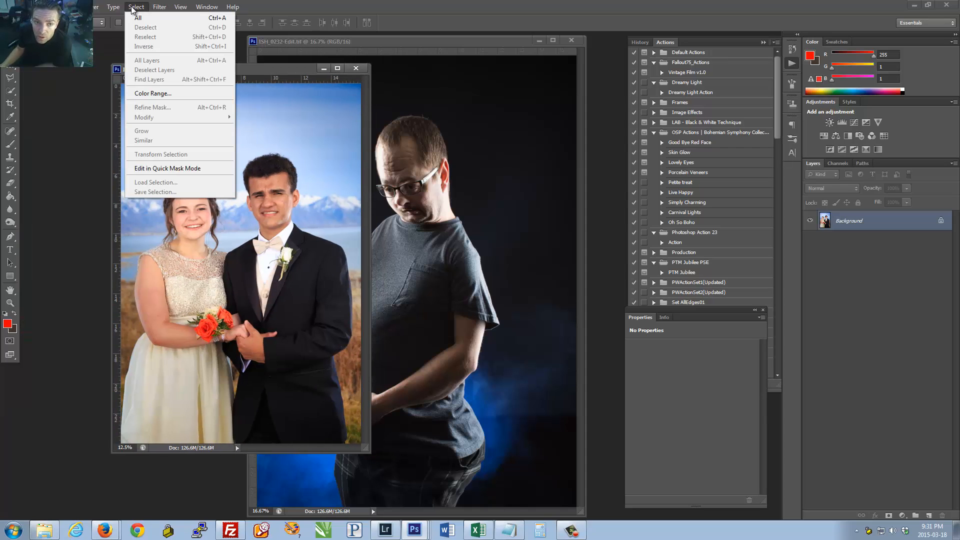
{"action": "left_click", "coordinate": [145, 93]}
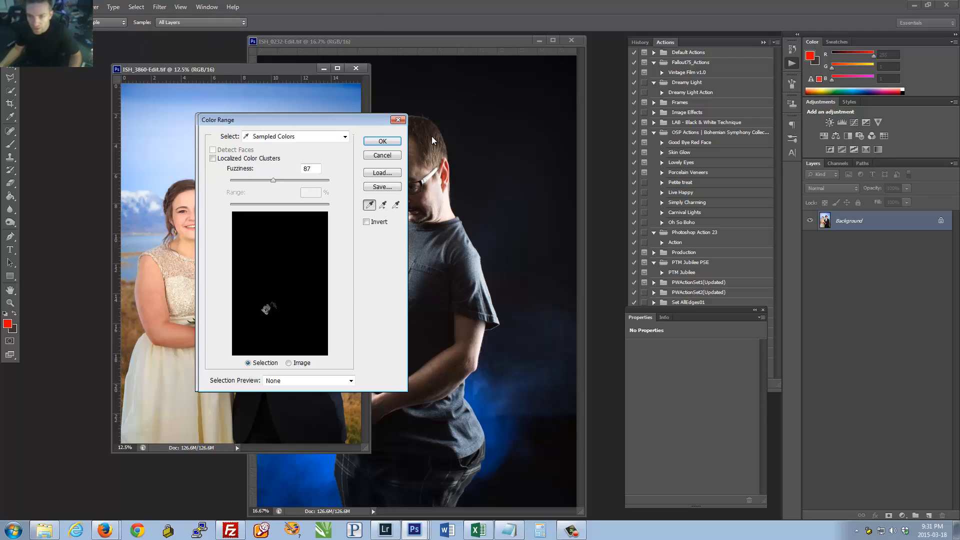
{"action": "left_click_drag", "start_coordinate": [247, 128], "coordinate": [431, 162]}
{"action": "left_click", "coordinate": [357, 127]}
{"action": "left_click", "coordinate": [321, 97]}
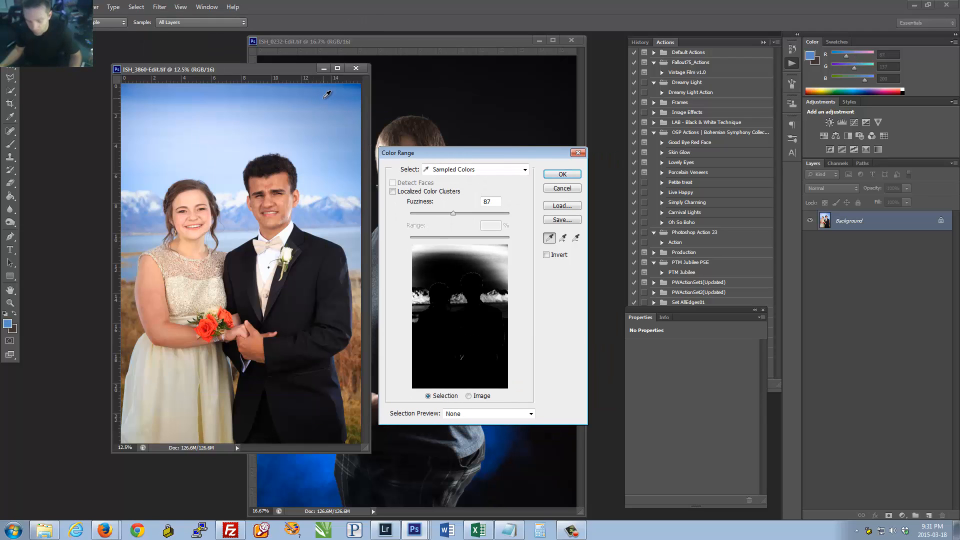
{"action": "key", "text": "alt"}
{"action": "left_click", "coordinate": [477, 201]}
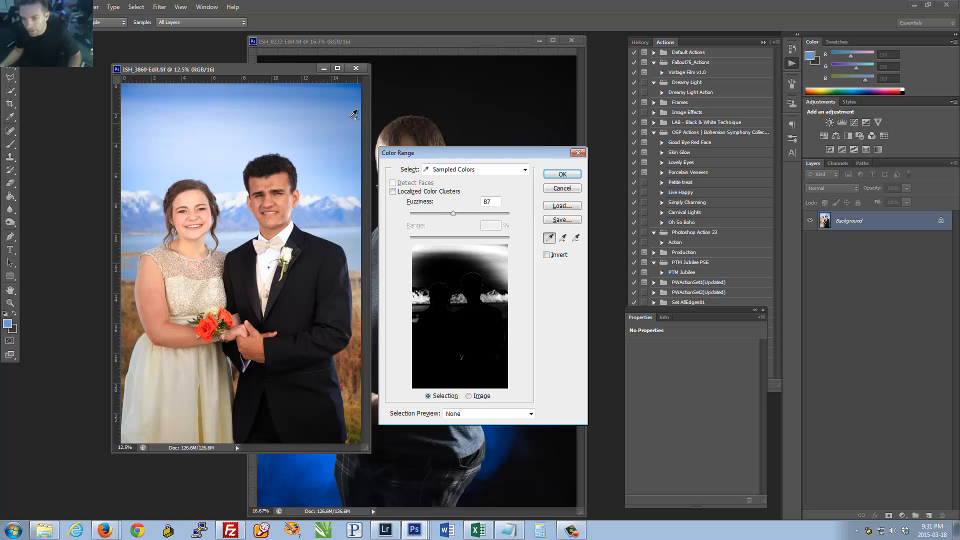
{"action": "left_click", "coordinate": [319, 120]}
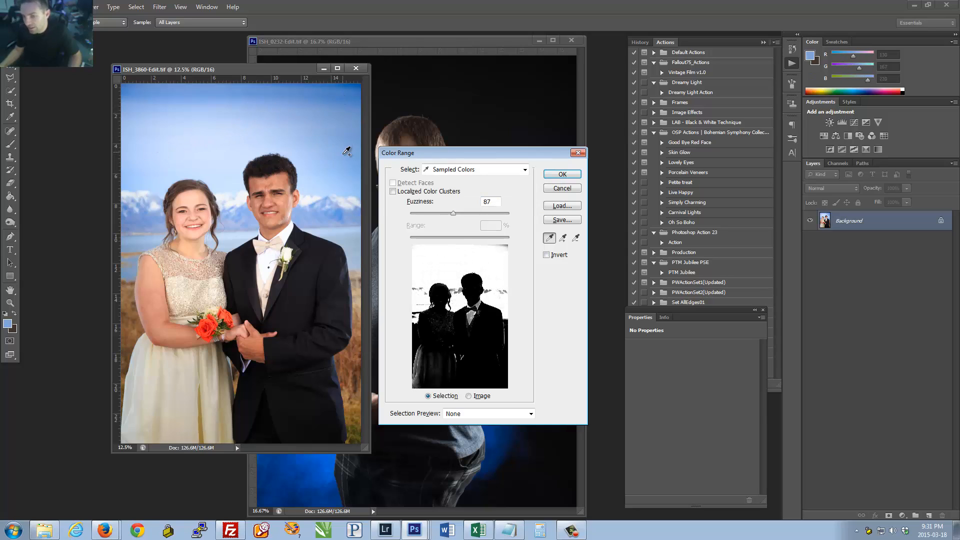
{"action": "left_click", "coordinate": [563, 174]}
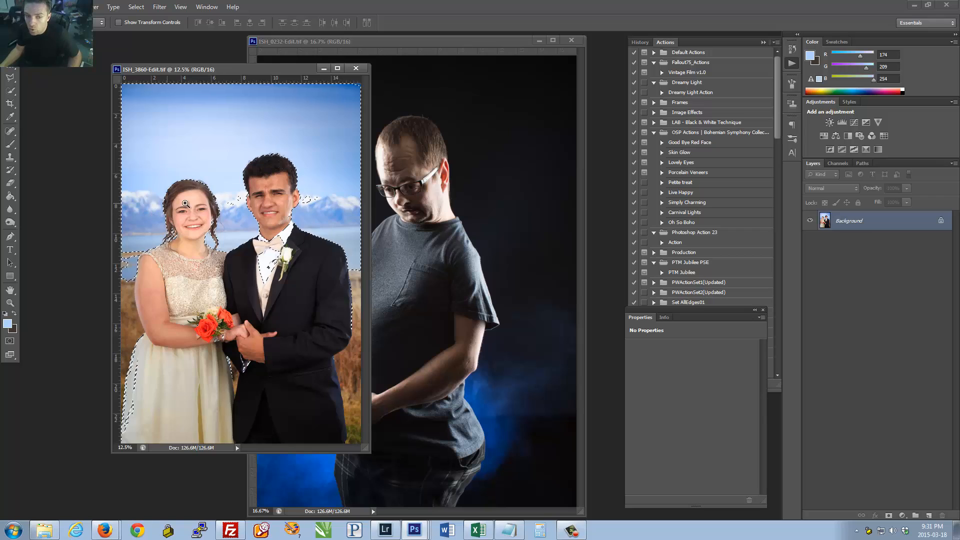
Step: Inspect the selection edge along the woman's hair, and copy the selected area onto a new layer
{"action": "left_click_drag", "start_coordinate": [167, 204], "coordinate": [344, 231]}
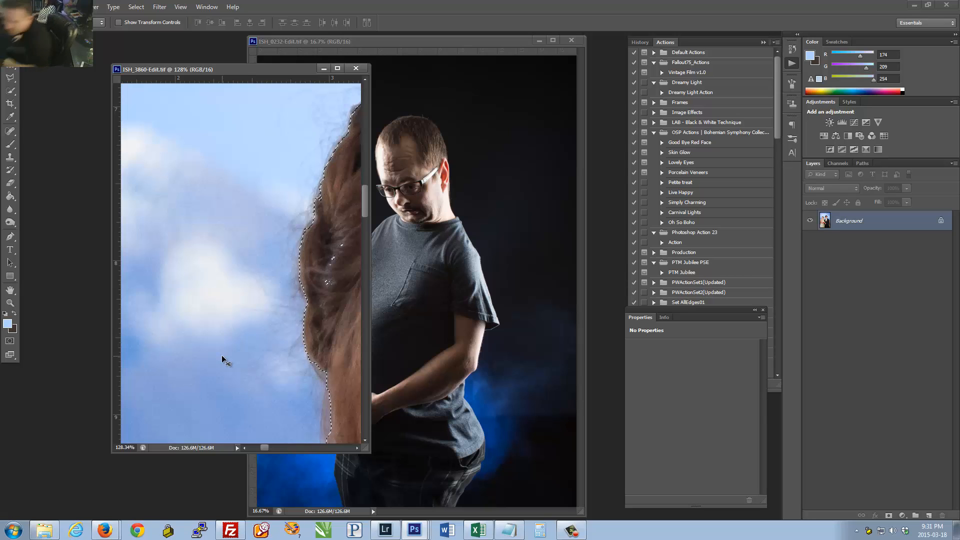
{"action": "scroll", "coordinate": [279, 325], "scroll_direction": "down", "scroll_amount": 8}
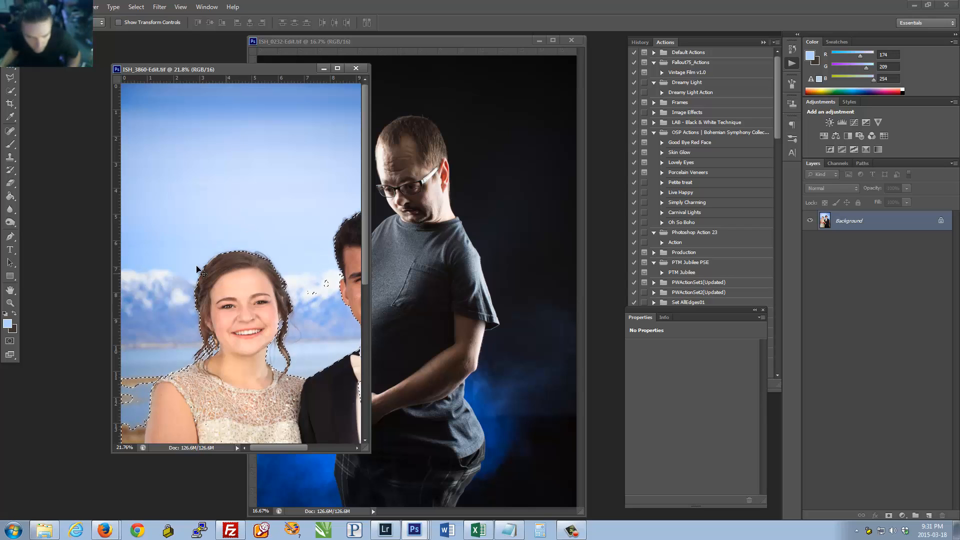
{"action": "key", "text": "m"}
{"action": "right_click", "coordinate": [255, 295]}
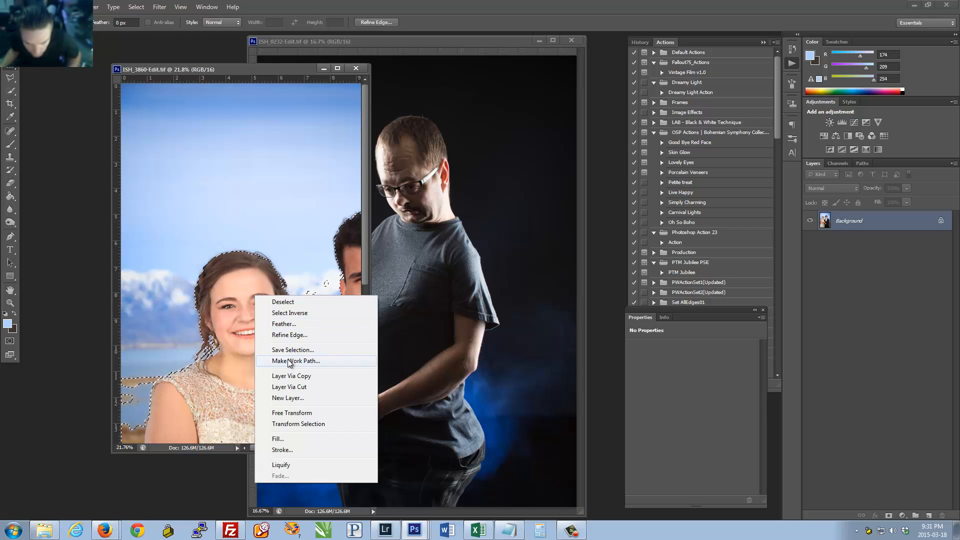
{"action": "left_click", "coordinate": [292, 376]}
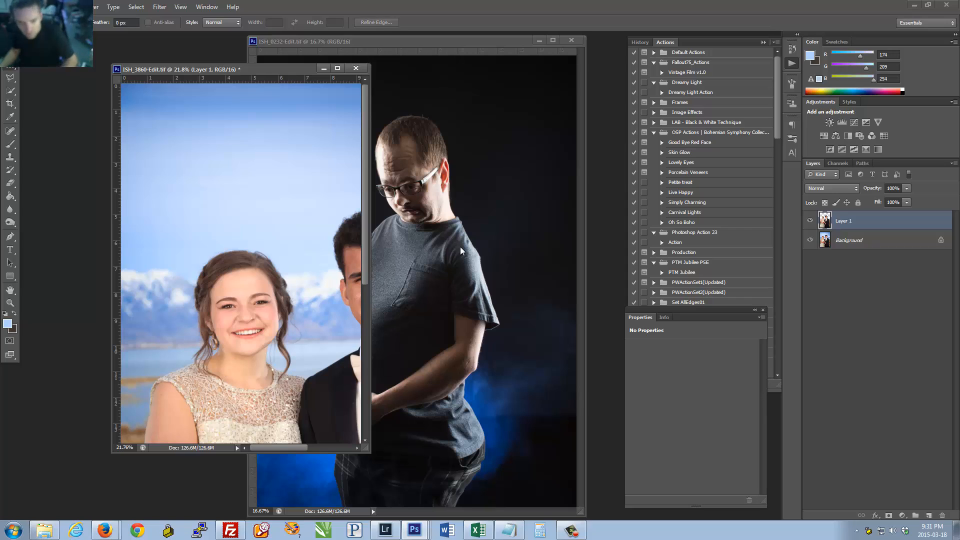
Step: Add a new empty layer directly above the Background layer
{"action": "left_click", "coordinate": [854, 241]}
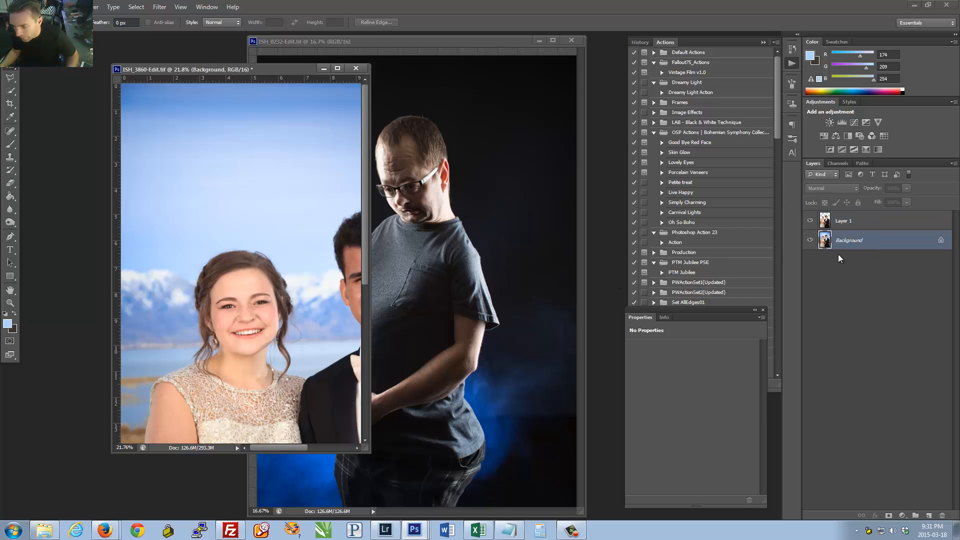
{"action": "left_click", "coordinate": [929, 516]}
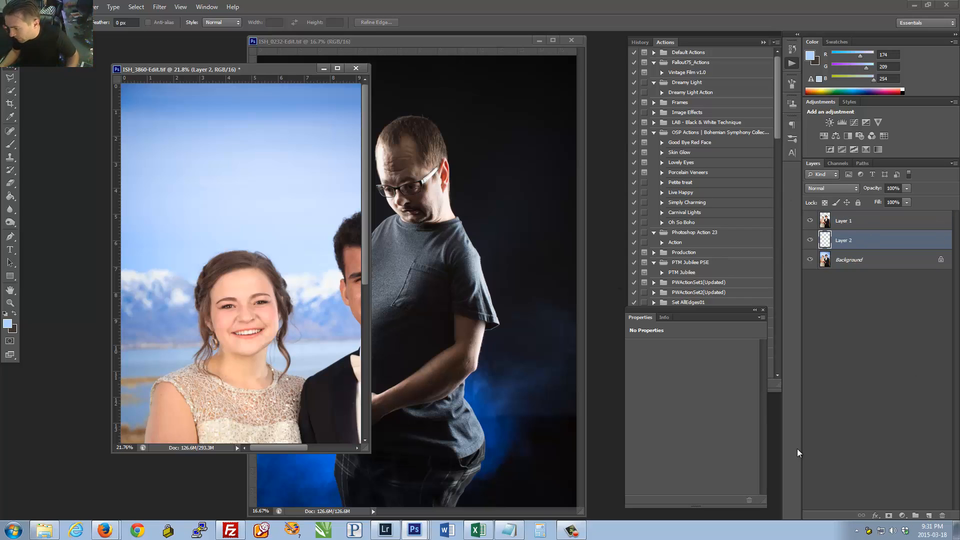
Step: Try to paint sky over the woman's hair on the empty layer with an enlarged Clone Stamp, sampling the blue sky beside her
{"action": "left_click", "coordinate": [10, 157]}
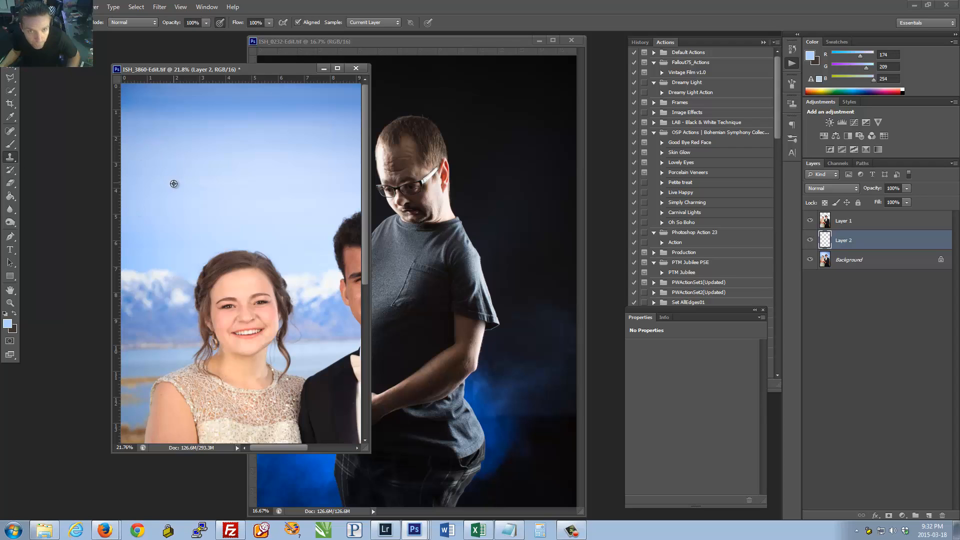
{"action": "left_click", "coordinate": [174, 183], "text": "alt"}
{"action": "key", "text": "bracketright"}
{"action": "key", "text": "bracketright"}
{"action": "key", "text": "bracketright"}
{"action": "key", "text": "bracketright"}
{"action": "key", "text": "bracketright"}
{"action": "key", "text": "bracketright"}
{"action": "key", "text": "bracketright"}
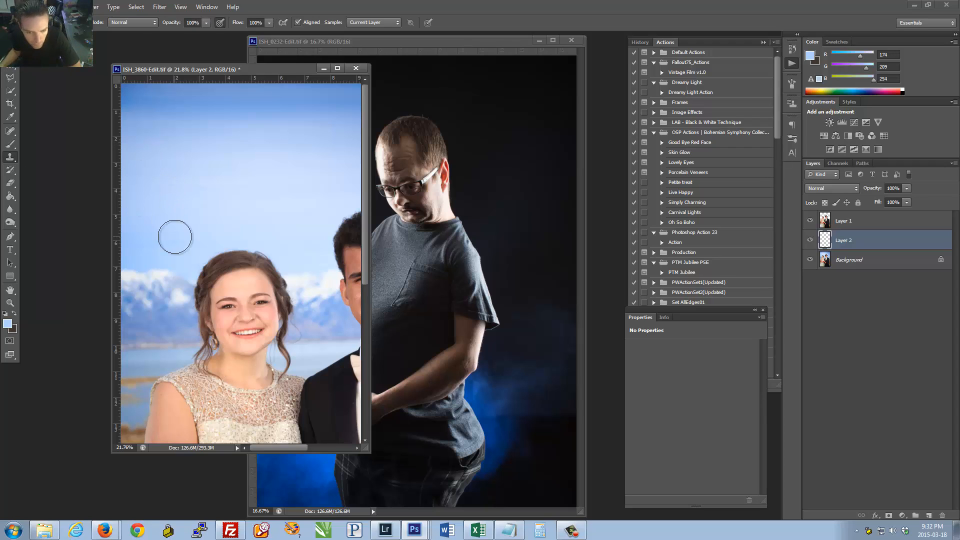
{"action": "left_click_drag", "start_coordinate": [200, 315], "coordinate": [225, 309]}
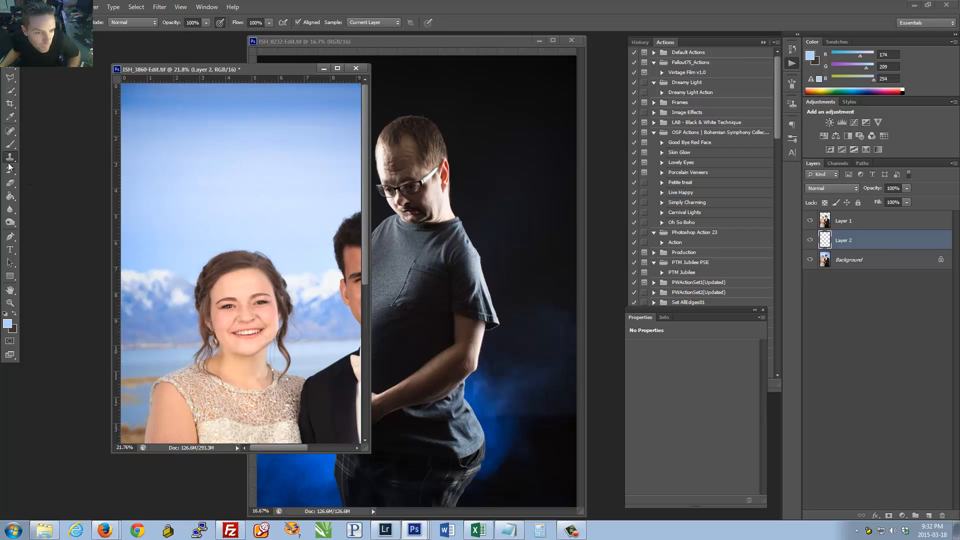
Step: Take the Brush tool and set the background colour to vivid orange (R 255, G 81, B 0)
{"action": "left_click", "coordinate": [10, 144]}
{"action": "left_click", "coordinate": [14, 331]}
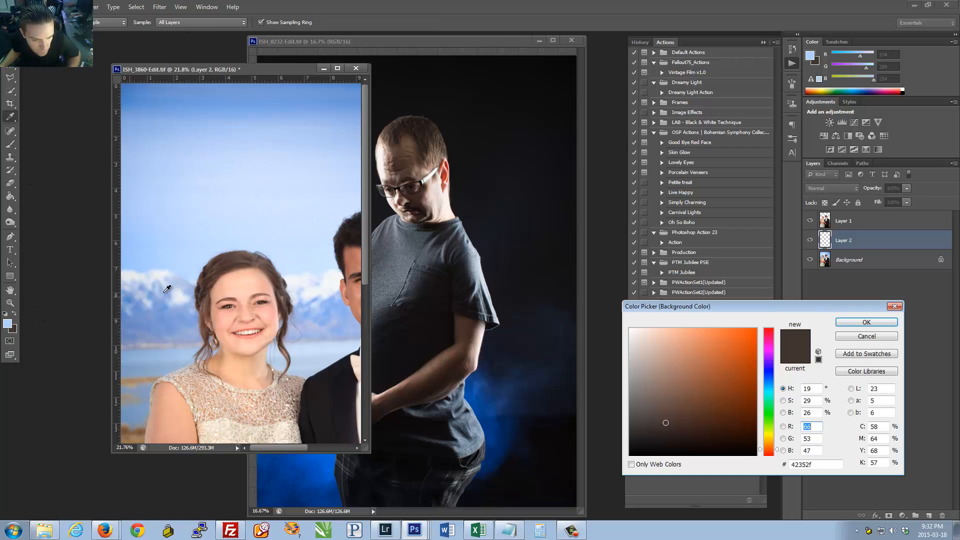
{"action": "left_click_drag", "start_coordinate": [630, 377], "coordinate": [832, 322]}
{"action": "left_click", "coordinate": [862, 323]}
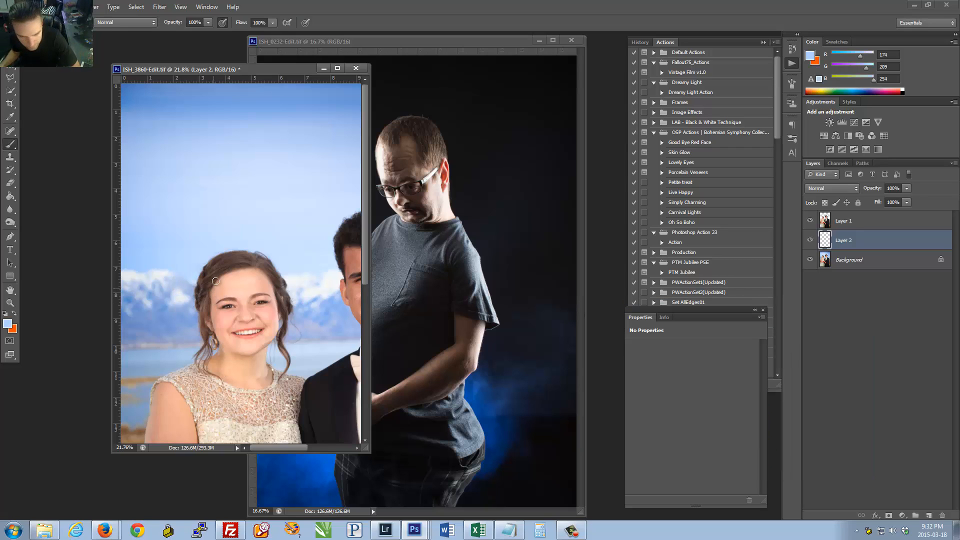
Step: Enlarge the brush, make orange the foreground colour, and paint a large soft patch around the woman's head on Layer 2
{"action": "key", "text": "bracketright"}
{"action": "key", "text": "bracketright"}
{"action": "key", "text": "bracketright"}
{"action": "key", "text": "bracketright"}
{"action": "key", "text": "bracketright"}
{"action": "key", "text": "bracketright"}
{"action": "key", "text": "bracketright"}
{"action": "key", "text": "bracketright"}
{"action": "key", "text": "bracketright"}
{"action": "key", "text": "bracketright"}
{"action": "key", "text": "bracketright"}
{"action": "key", "text": "bracketright"}
{"action": "key", "text": "bracketright"}
{"action": "key", "text": "bracketright"}
{"action": "key", "text": "bracketright"}
{"action": "left_click", "coordinate": [193, 311]}
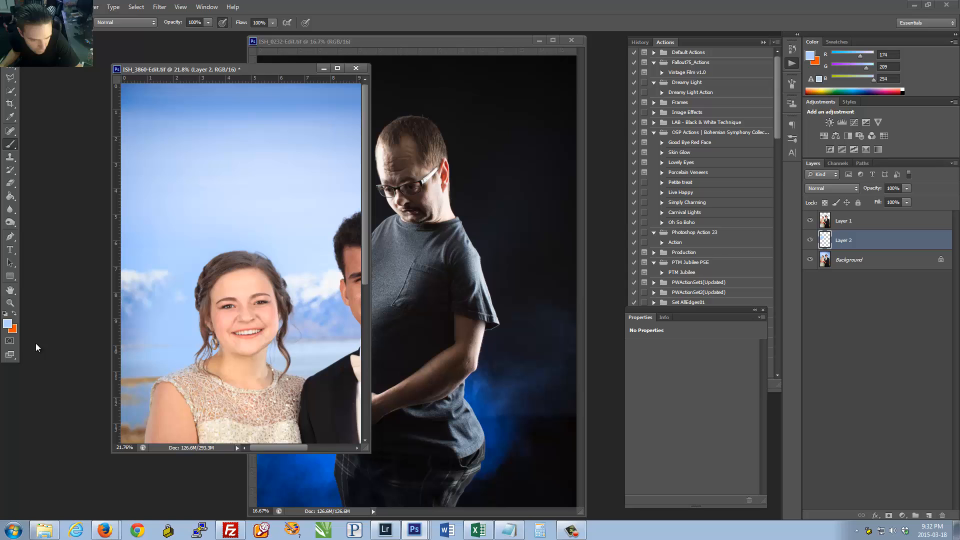
{"action": "left_click", "coordinate": [15, 314]}
{"action": "mouse_move", "coordinate": [175, 264]}
{"action": "left_mouse_down"}
{"action": "mouse_move", "coordinate": [231, 354]}
{"action": "mouse_move", "coordinate": [220, 358]}
{"action": "mouse_move", "coordinate": [306, 364]}
{"action": "left_mouse_up"}
{"action": "mouse_move", "coordinate": [188, 295]}
{"action": "left_mouse_down"}
{"action": "mouse_move", "coordinate": [217, 300]}
{"action": "mouse_move", "coordinate": [197, 296]}
{"action": "mouse_move", "coordinate": [212, 316]}
{"action": "mouse_move", "coordinate": [272, 345]}
{"action": "mouse_move", "coordinate": [285, 257]}
{"action": "mouse_move", "coordinate": [270, 275]}
{"action": "mouse_move", "coordinate": [210, 274]}
{"action": "left_mouse_up"}
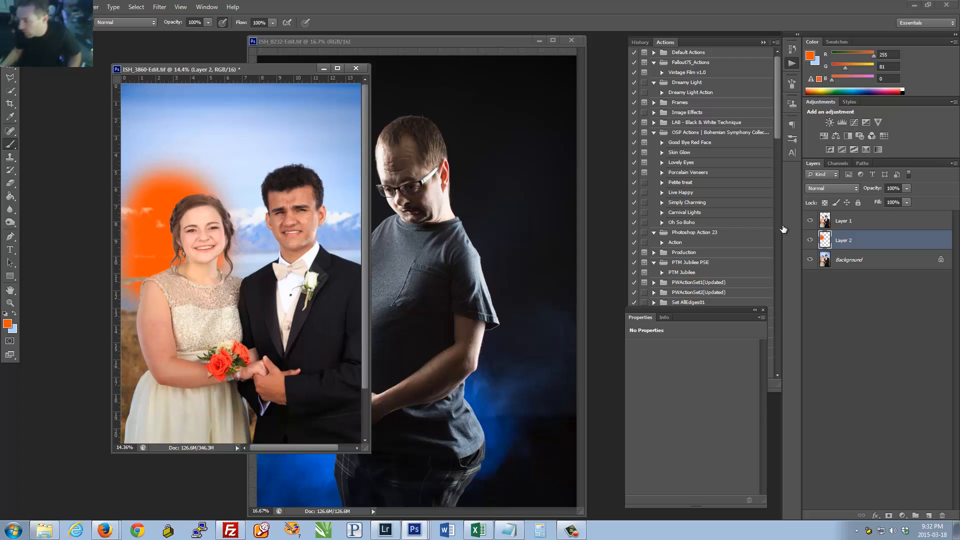
Step: Hide Layer 1 and Layer 2, and duplicate the Background layer under its default name
{"action": "left_click", "coordinate": [810, 241]}
{"action": "left_click", "coordinate": [811, 221]}
{"action": "right_click", "coordinate": [847, 269]}
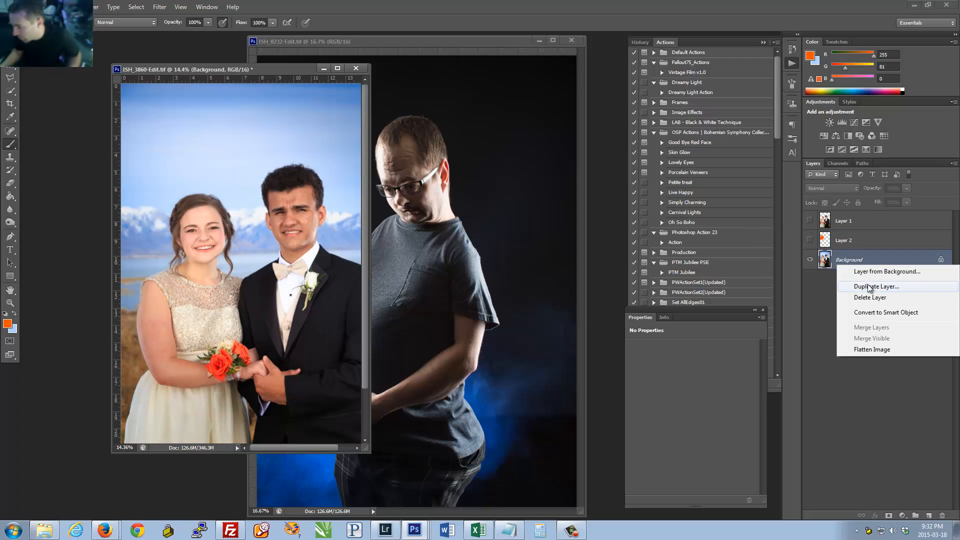
{"action": "left_click", "coordinate": [858, 286]}
{"action": "key", "text": "Return"}
Step: Outline the woman's head, hair and neck down to the dress neckline with the Polygonal Lasso
{"action": "scroll", "coordinate": [184, 241], "scroll_direction": "up", "scroll_amount": 5}
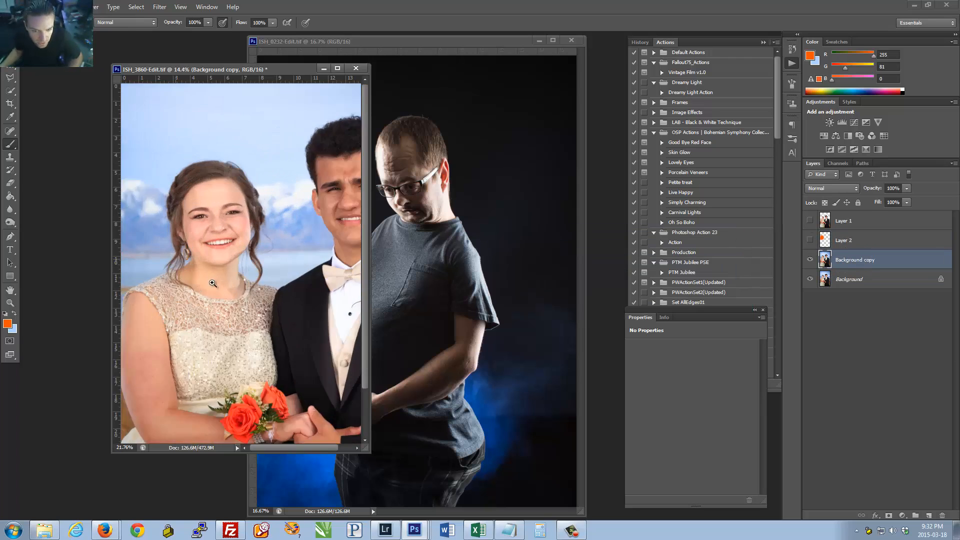
{"action": "key", "text": "l"}
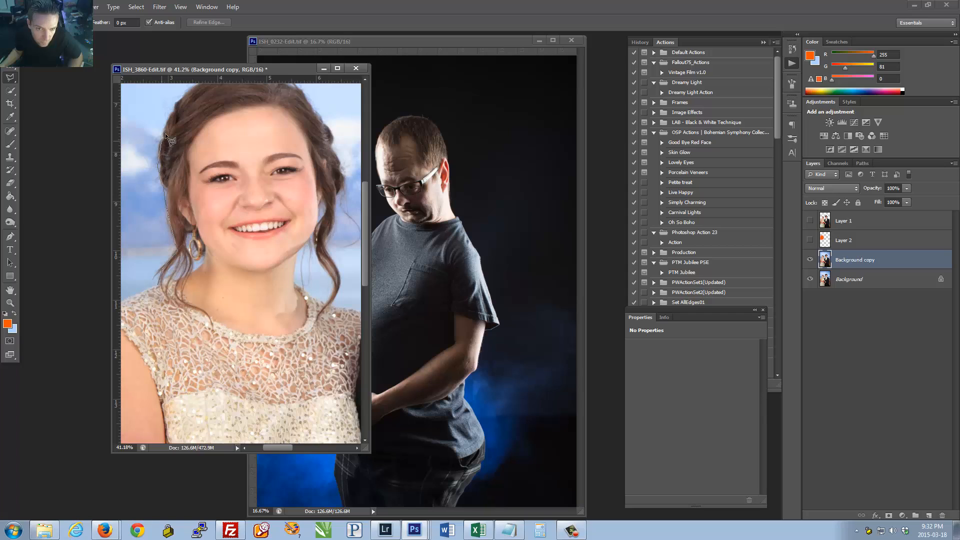
{"action": "left_click", "coordinate": [187, 91]}
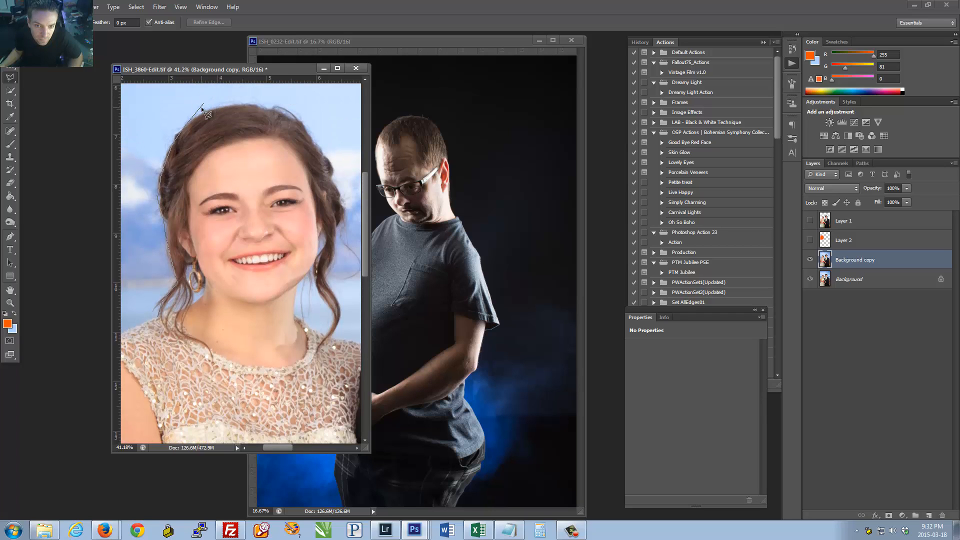
{"action": "left_click", "coordinate": [247, 104]}
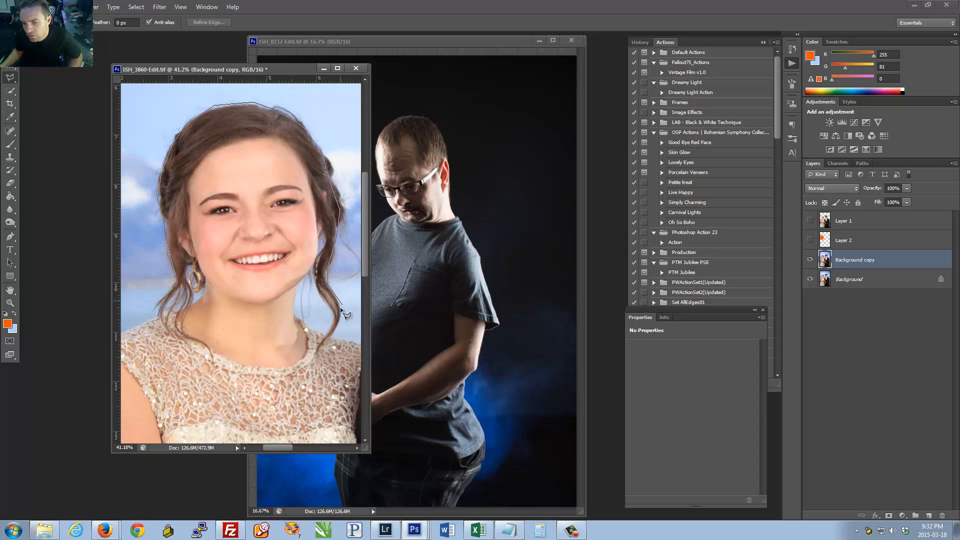
{"action": "left_click", "coordinate": [323, 352]}
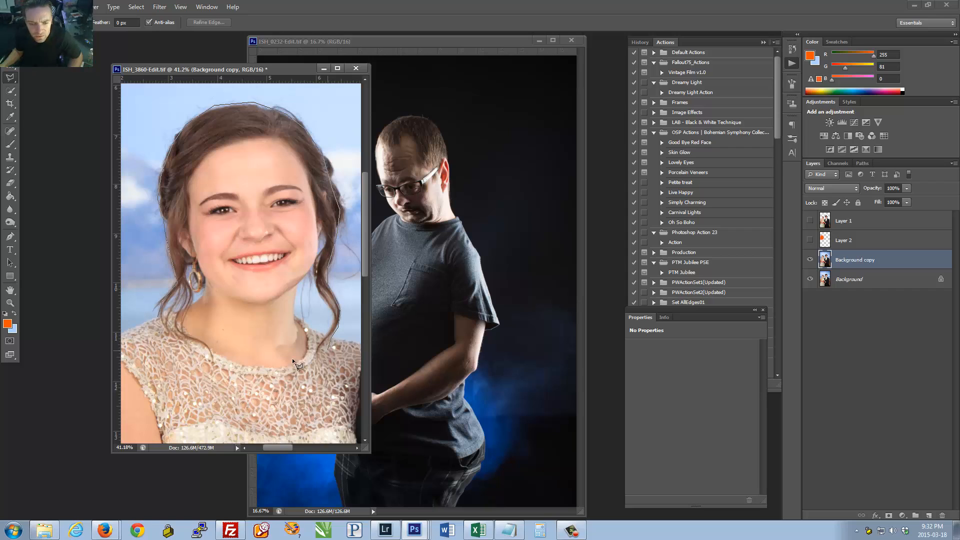
{"action": "left_click", "coordinate": [267, 364]}
{"action": "left_click", "coordinate": [192, 346]}
{"action": "double_click", "coordinate": [156, 322]}
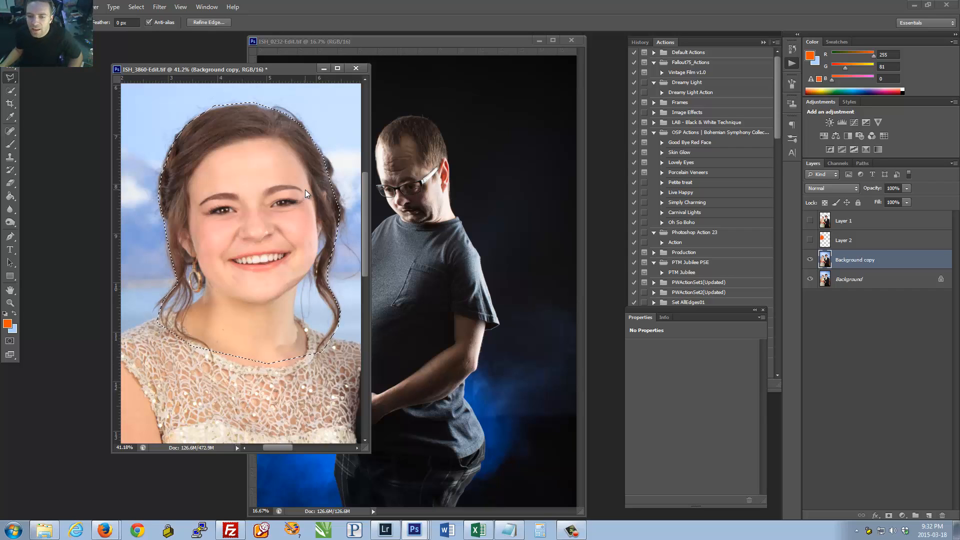
Step: Open Refine Edge for the head selection and set the feather to 0 px
{"action": "right_click", "coordinate": [305, 190]}
{"action": "left_click", "coordinate": [383, 226]}
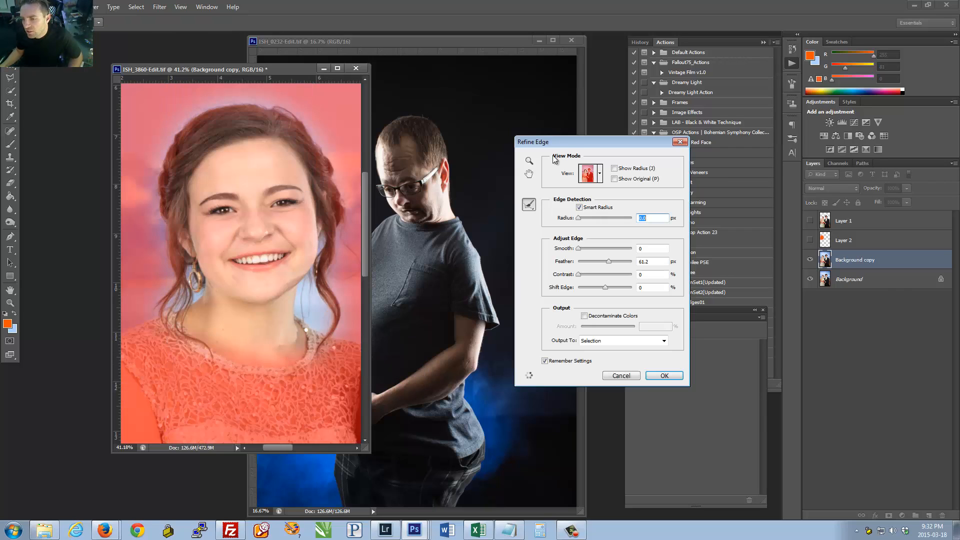
{"action": "left_click_drag", "start_coordinate": [565, 142], "coordinate": [577, 141]}
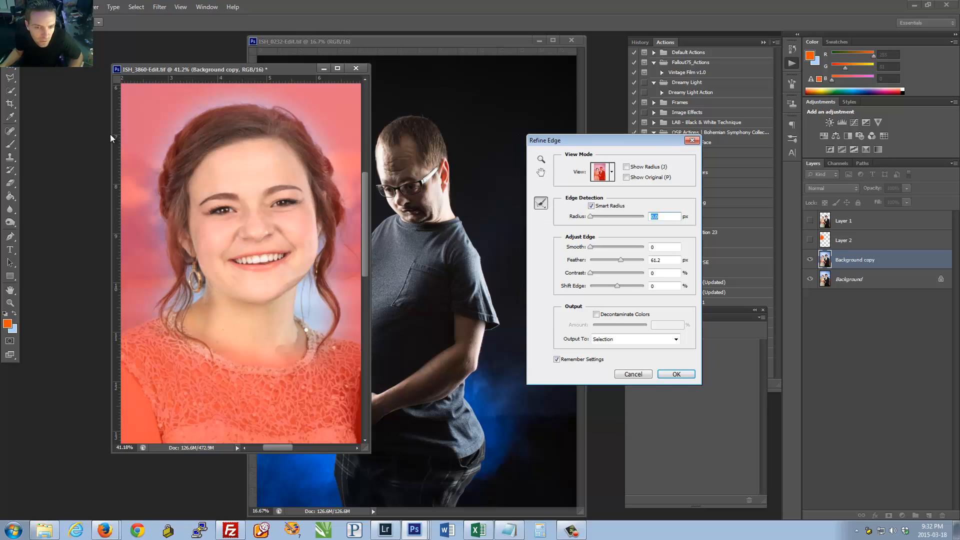
{"action": "left_click_drag", "start_coordinate": [620, 259], "coordinate": [582, 248]}
{"action": "left_click", "coordinate": [591, 218]}
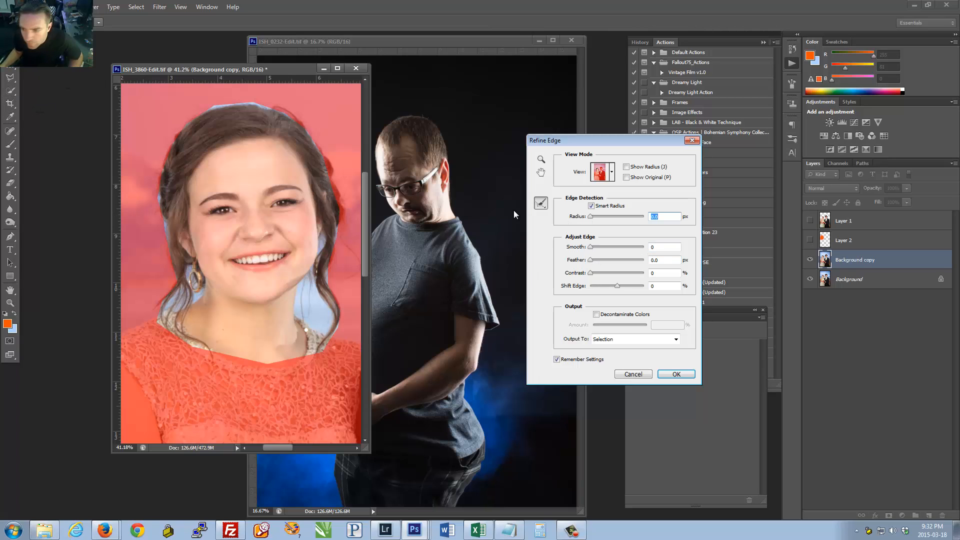
Step: Slightly enlarge the Refine Radius brush and paint along the outer edges of the woman's hair, including the crown and both sides
{"action": "left_click", "coordinate": [543, 208]}
{"action": "left_click", "coordinate": [542, 201]}
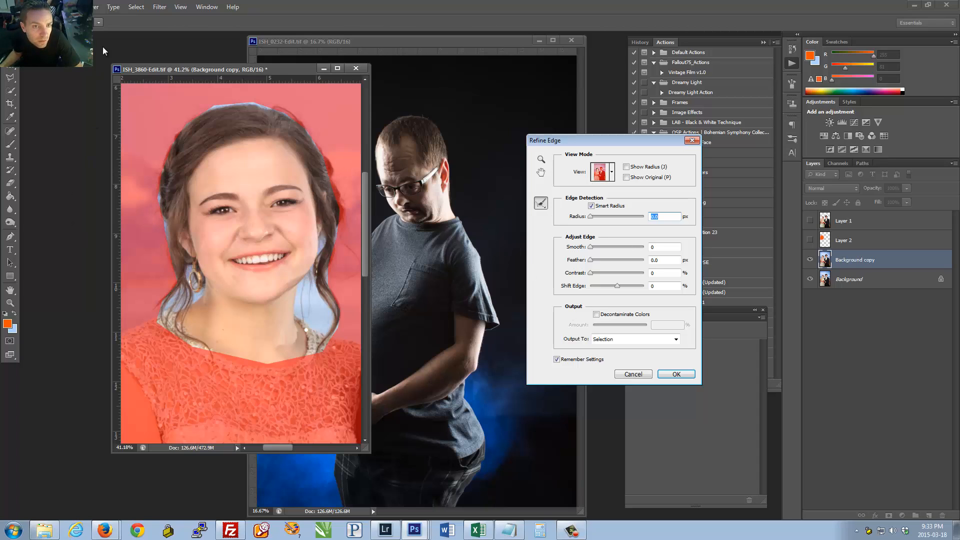
{"action": "left_click", "coordinate": [97, 23]}
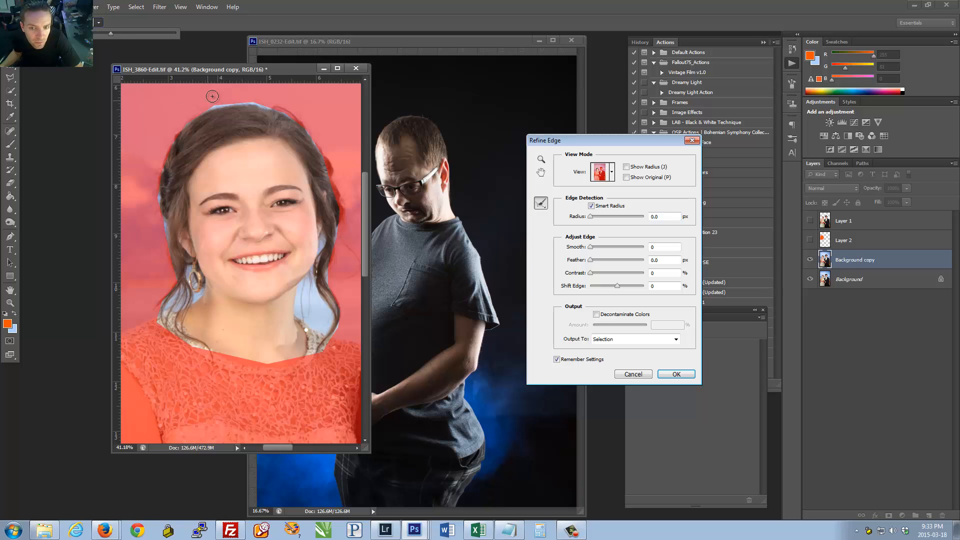
{"action": "left_click_drag", "start_coordinate": [112, 34], "coordinate": [117, 33]}
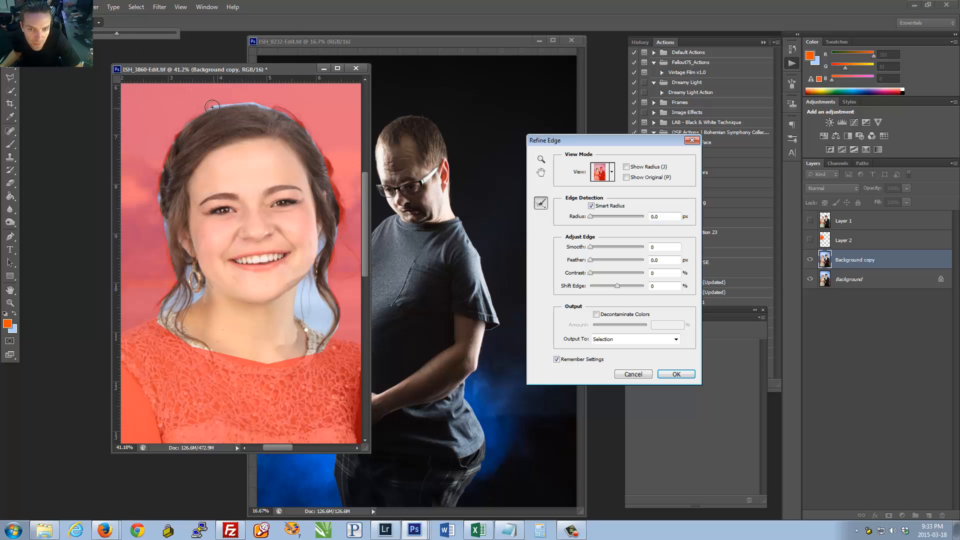
{"action": "mouse_move", "coordinate": [206, 107]}
{"action": "left_mouse_down"}
{"action": "mouse_move", "coordinate": [167, 150]}
{"action": "mouse_move", "coordinate": [159, 206]}
{"action": "mouse_move", "coordinate": [178, 278]}
{"action": "mouse_move", "coordinate": [156, 325]}
{"action": "left_mouse_up"}
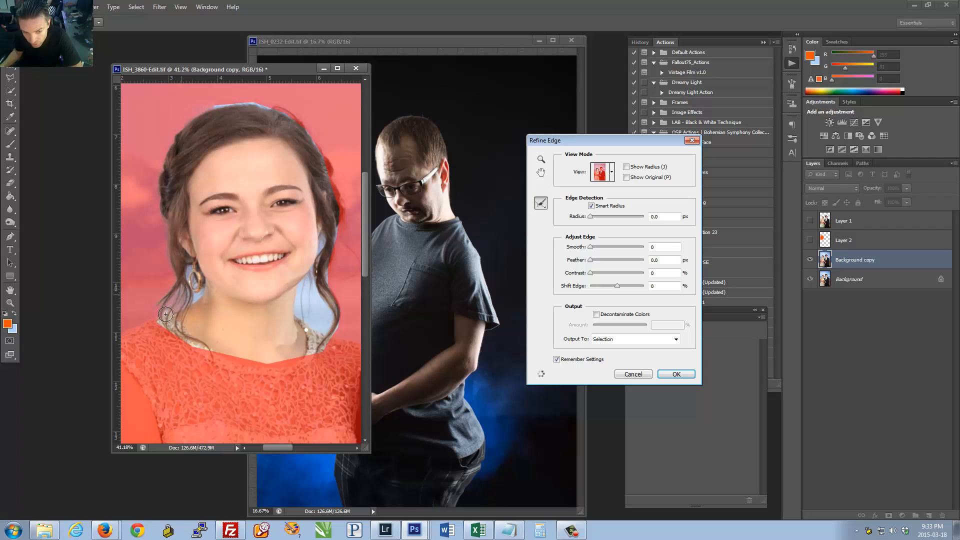
{"action": "mouse_move", "coordinate": [336, 265]}
{"action": "left_mouse_down"}
{"action": "mouse_move", "coordinate": [338, 314]}
{"action": "mouse_move", "coordinate": [329, 345]}
{"action": "left_mouse_up"}
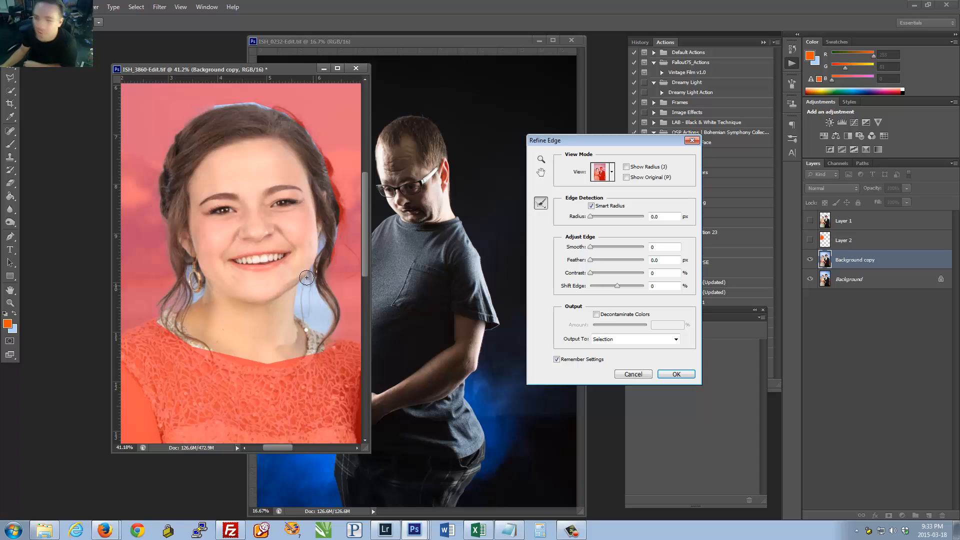
{"action": "mouse_move", "coordinate": [210, 103]}
{"action": "left_mouse_down"}
{"action": "mouse_move", "coordinate": [255, 101]}
{"action": "mouse_move", "coordinate": [295, 119]}
{"action": "mouse_move", "coordinate": [326, 157]}
{"action": "mouse_move", "coordinate": [345, 222]}
{"action": "left_mouse_up"}
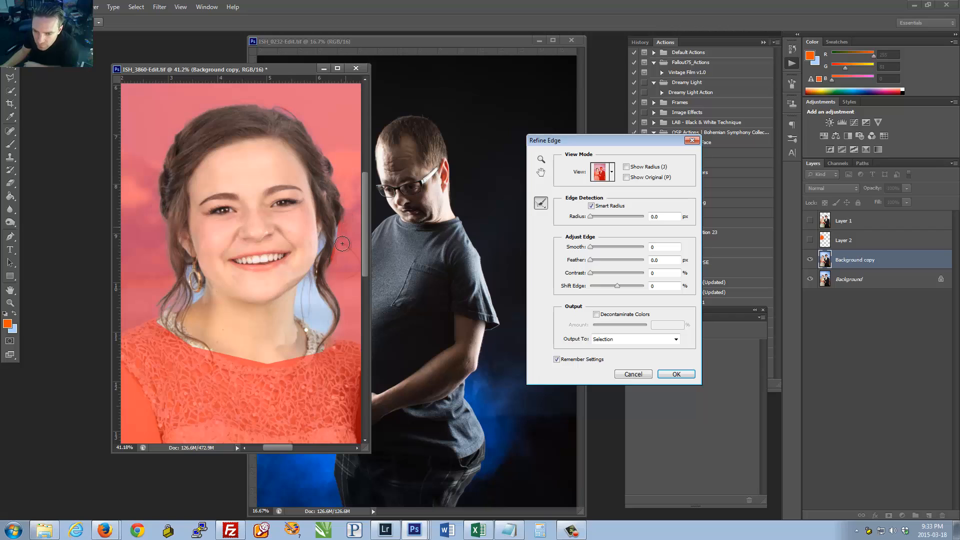
{"action": "mouse_move", "coordinate": [339, 252]}
{"action": "left_mouse_down"}
{"action": "mouse_move", "coordinate": [341, 312]}
{"action": "mouse_move", "coordinate": [332, 361]}
{"action": "mouse_move", "coordinate": [325, 328]}
{"action": "left_mouse_up"}
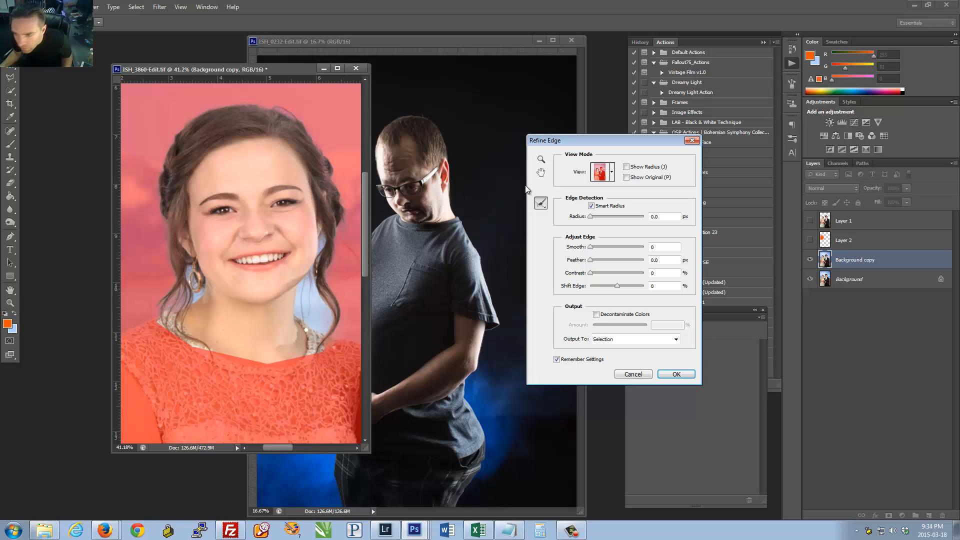
Step: Erase refinements between the woman's neck and the hanging hair strand, switch back to the Refine Radius brush, and apply the refined selection
{"action": "left_click", "coordinate": [541, 203]}
{"action": "left_click", "coordinate": [572, 216]}
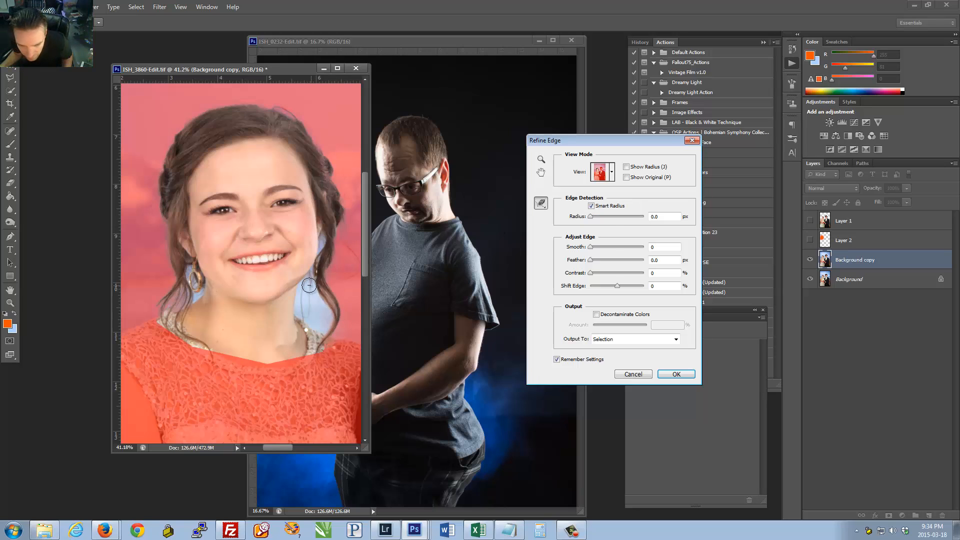
{"action": "mouse_move", "coordinate": [310, 286]}
{"action": "left_mouse_down"}
{"action": "mouse_move", "coordinate": [324, 306]}
{"action": "mouse_move", "coordinate": [321, 334]}
{"action": "left_mouse_up"}
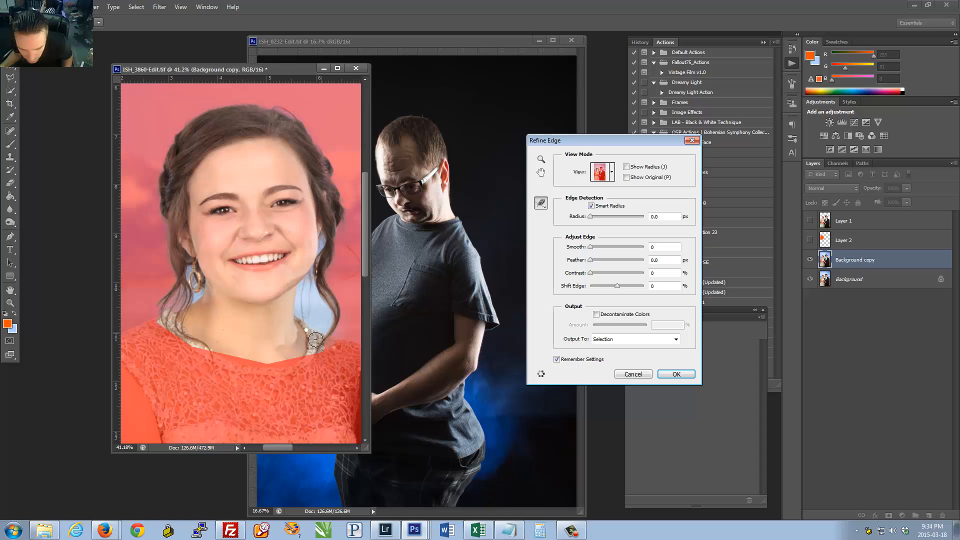
{"action": "left_click", "coordinate": [543, 205]}
{"action": "left_click", "coordinate": [558, 209]}
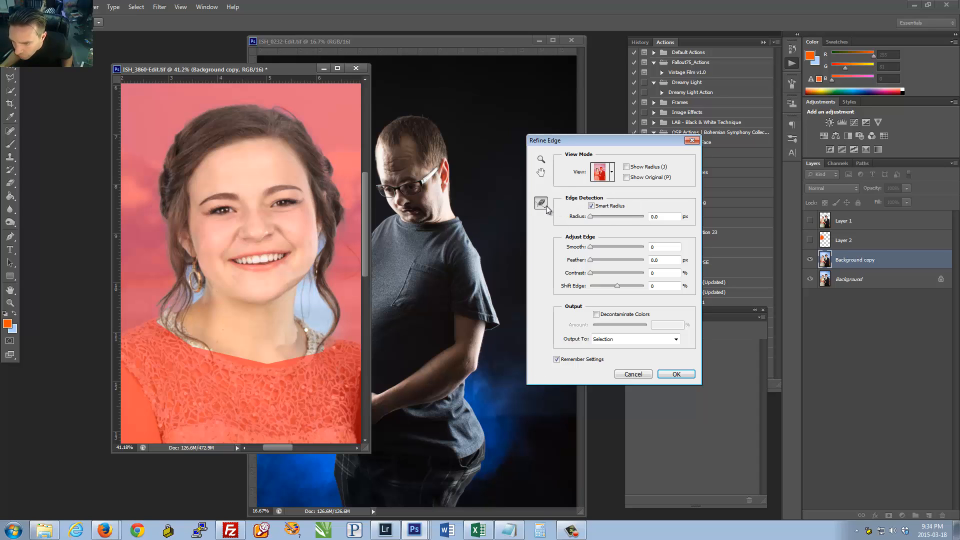
{"action": "left_click", "coordinate": [546, 206]}
{"action": "left_click", "coordinate": [559, 204]}
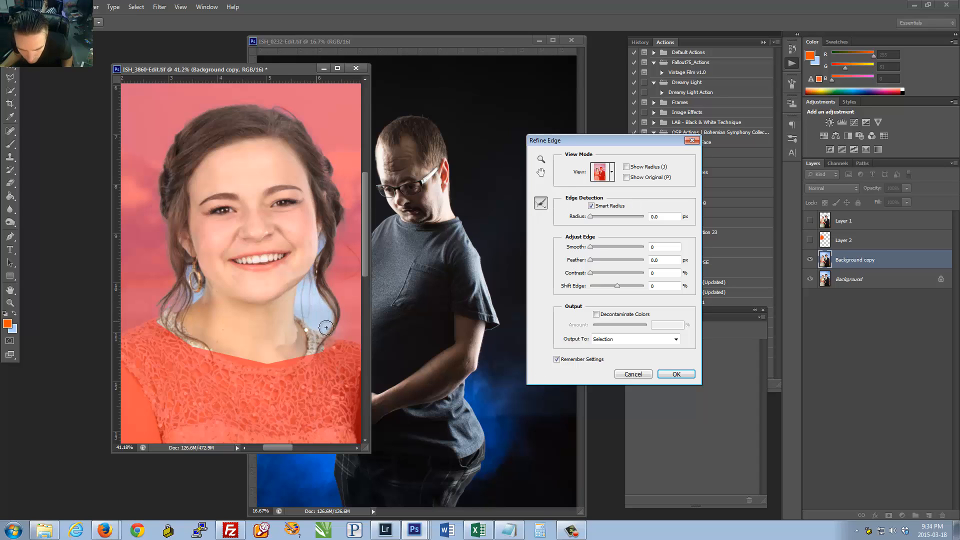
{"action": "left_click", "coordinate": [675, 374]}
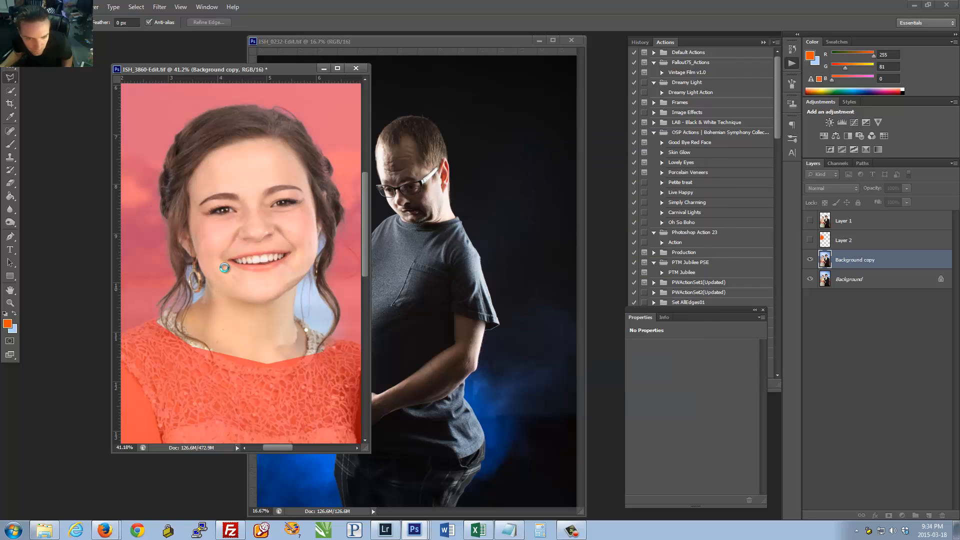
Step: Copy the refined selection onto a new layer, move it above the orange Layer 2, and show Layer 2
{"action": "right_click", "coordinate": [182, 203]}
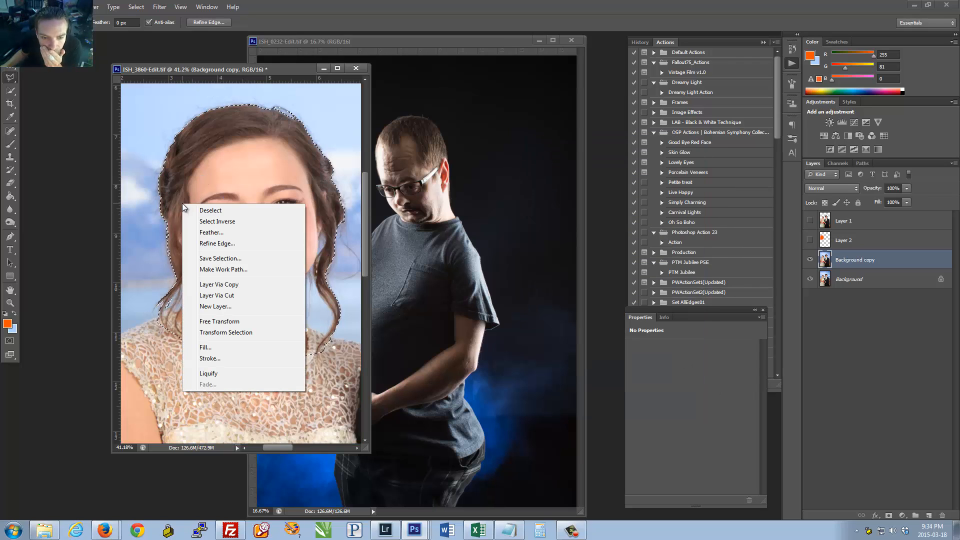
{"action": "left_click", "coordinate": [232, 284]}
{"action": "left_click_drag", "start_coordinate": [825, 260], "coordinate": [834, 242]}
{"action": "left_click", "coordinate": [811, 260]}
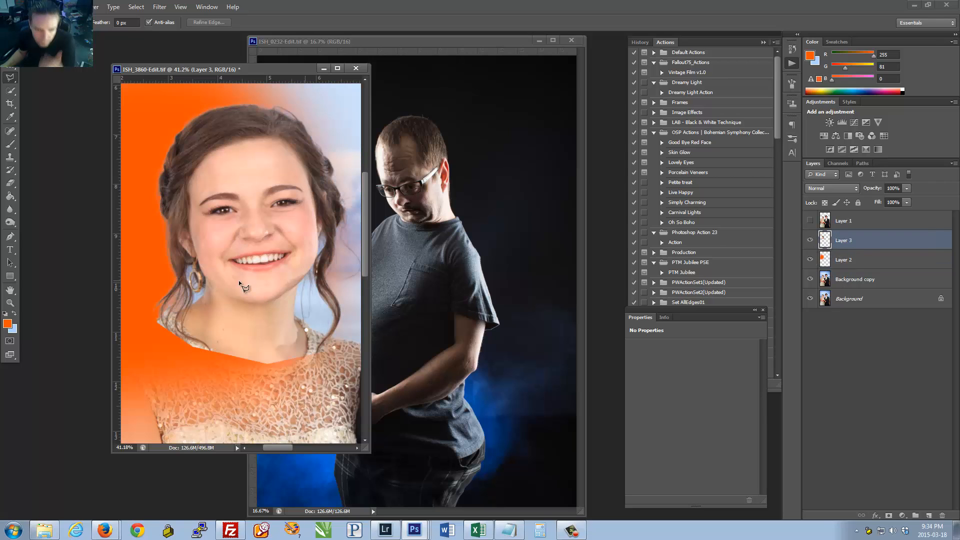
Step: Examine the cut-out edge of the woman's hair and earring closely against the orange
{"action": "left_click_drag", "start_coordinate": [169, 277], "coordinate": [240, 273]}
{"action": "left_click_drag", "start_coordinate": [213, 240], "coordinate": [279, 268]}
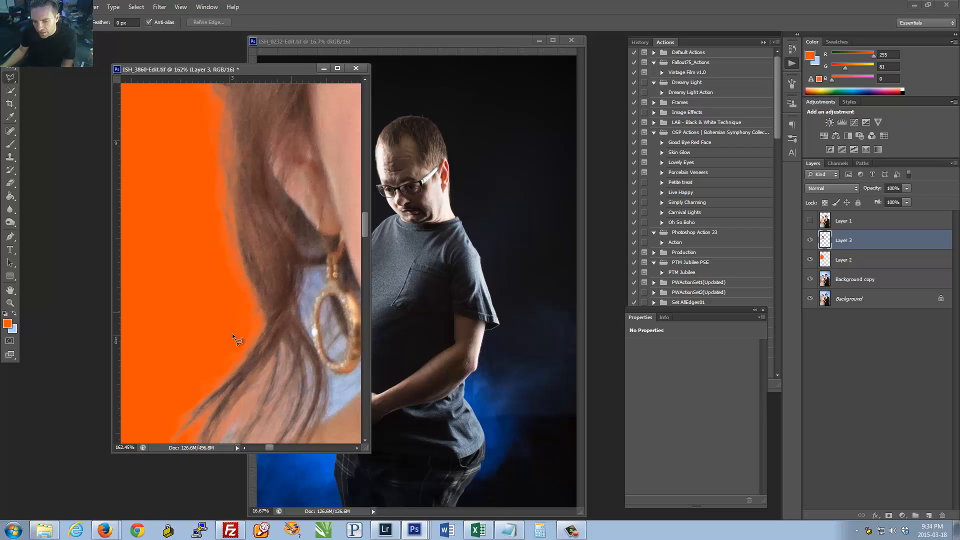
{"action": "left_click_drag", "start_coordinate": [242, 291], "coordinate": [220, 263]}
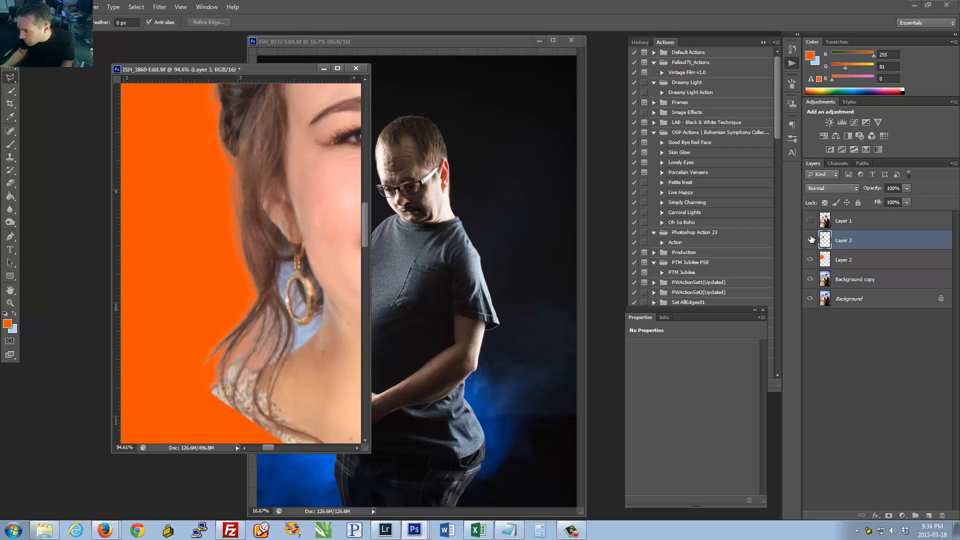
Step: Compare the woman's hair cut-outs on Layer 3 and Layer 1 against the orange by alternating the two layers' visibility
{"action": "left_click", "coordinate": [812, 240]}
{"action": "left_click", "coordinate": [810, 221]}
{"action": "left_click", "coordinate": [811, 221]}
{"action": "left_click", "coordinate": [811, 240]}
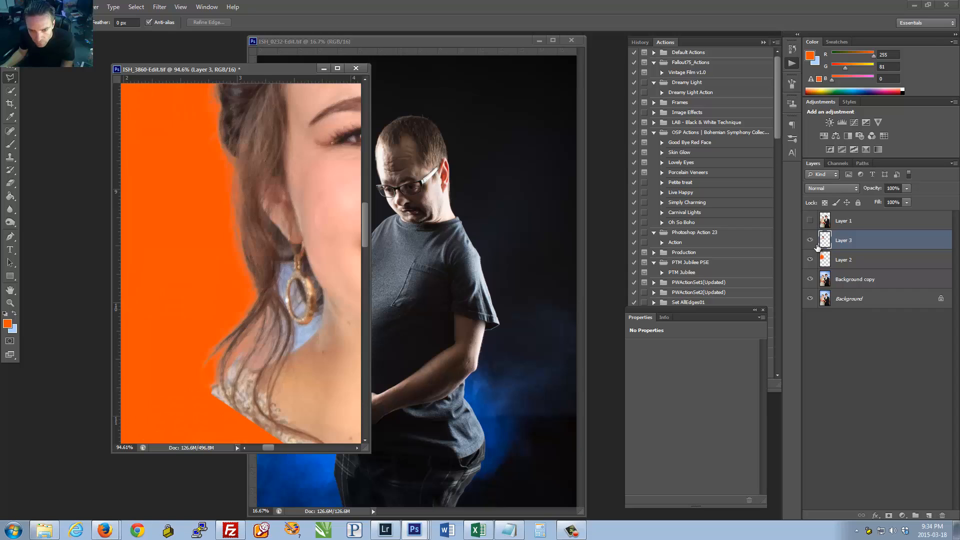
{"action": "left_click", "coordinate": [811, 240]}
{"action": "left_click", "coordinate": [811, 221]}
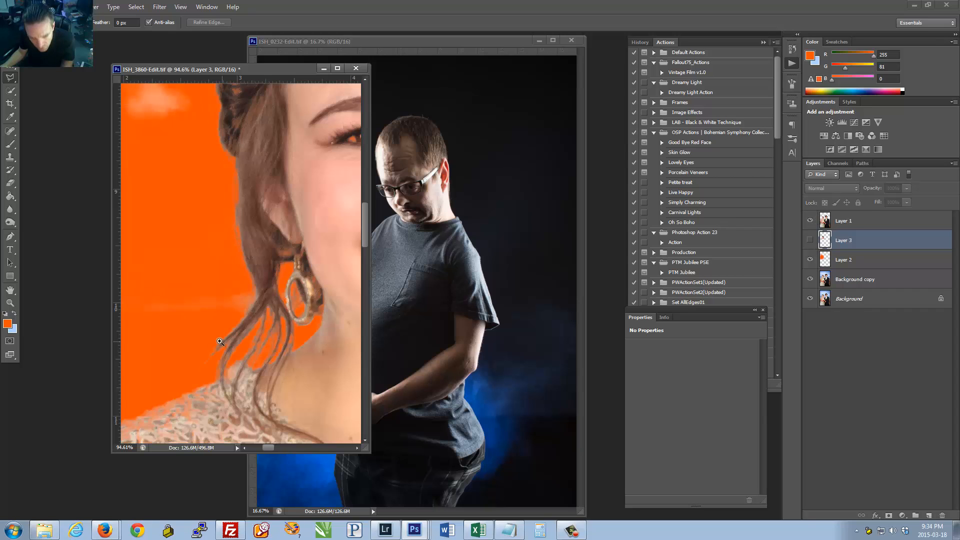
Step: Compare the hanging hair strands on Layer 1 and Layer 3 up close, finishing with only Layer 3's cut-out shown
{"action": "left_click_drag", "start_coordinate": [220, 342], "coordinate": [308, 266]}
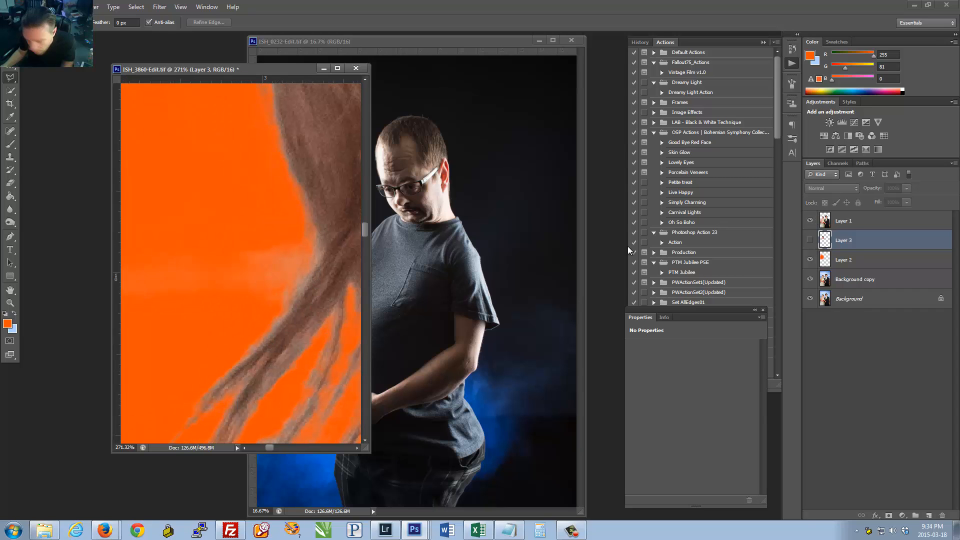
{"action": "left_click", "coordinate": [811, 241]}
{"action": "left_click", "coordinate": [811, 220]}
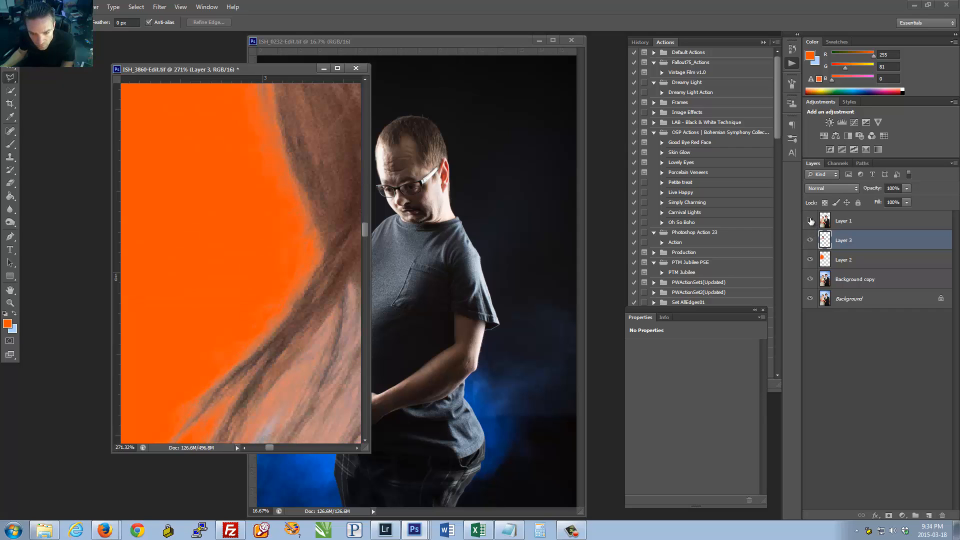
{"action": "left_click", "coordinate": [811, 220]}
{"action": "left_click", "coordinate": [811, 221]}
{"action": "left_click", "coordinate": [811, 241]}
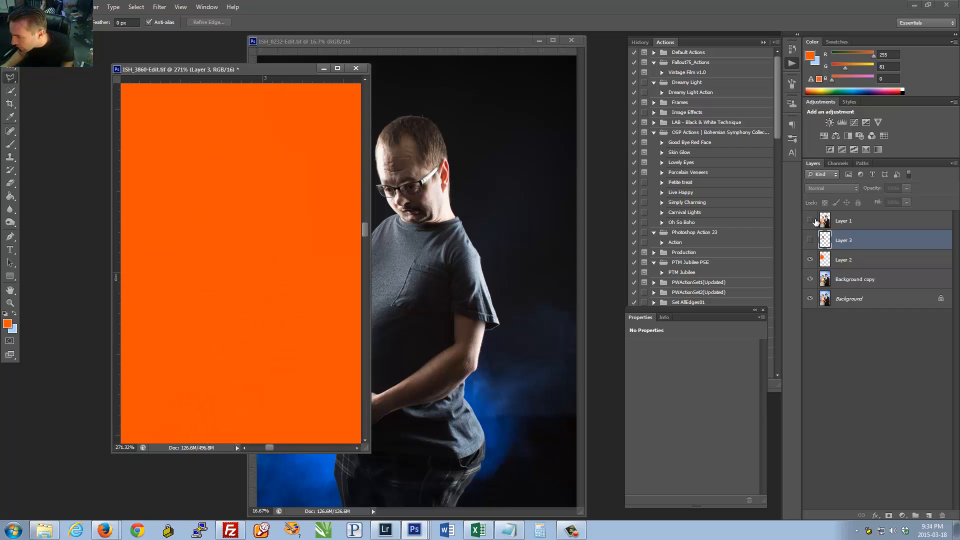
{"action": "left_click", "coordinate": [811, 240]}
{"action": "left_click", "coordinate": [811, 220]}
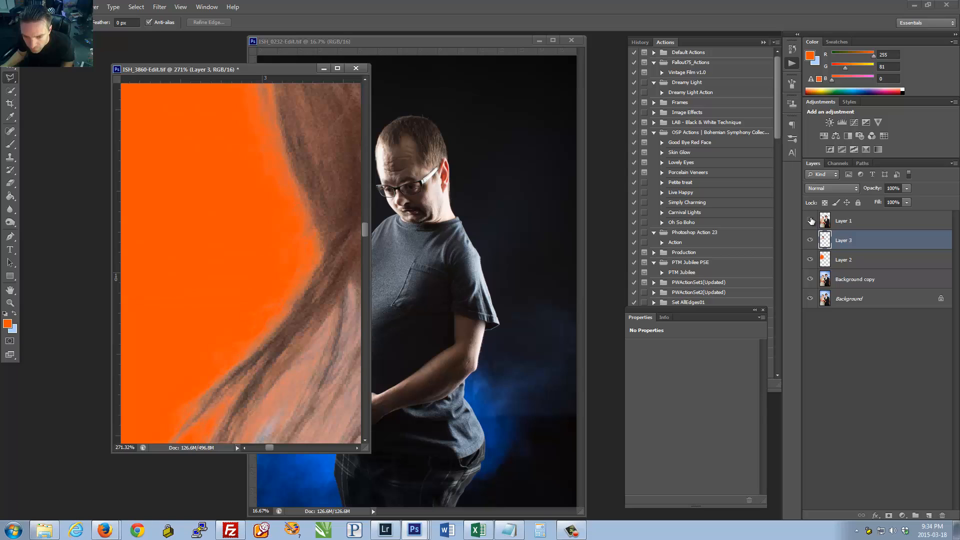
{"action": "left_click", "coordinate": [810, 221]}
{"action": "left_click", "coordinate": [810, 240]}
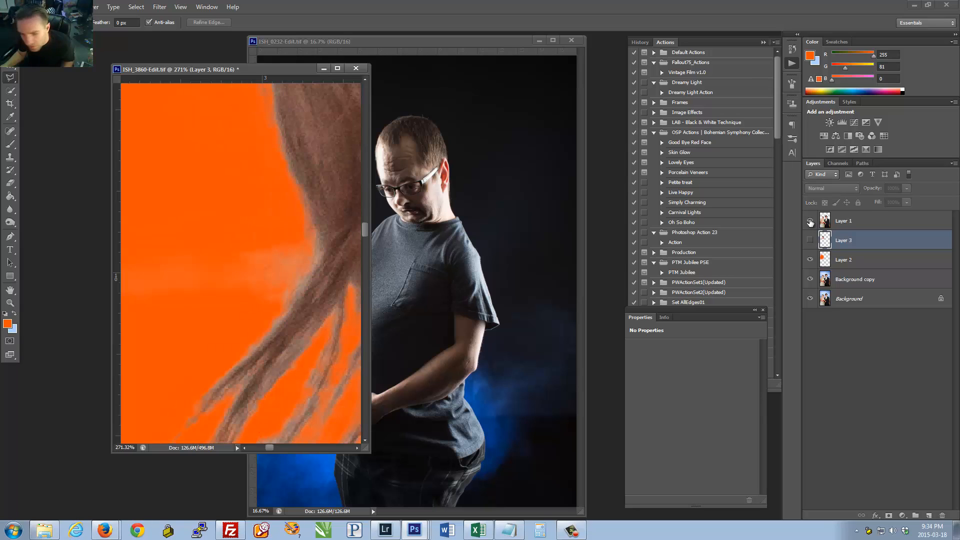
{"action": "left_click", "coordinate": [811, 220]}
{"action": "left_click", "coordinate": [811, 240]}
{"action": "left_click_drag", "start_coordinate": [273, 297], "coordinate": [185, 303]}
{"action": "left_click_drag", "start_coordinate": [314, 282], "coordinate": [228, 250]}
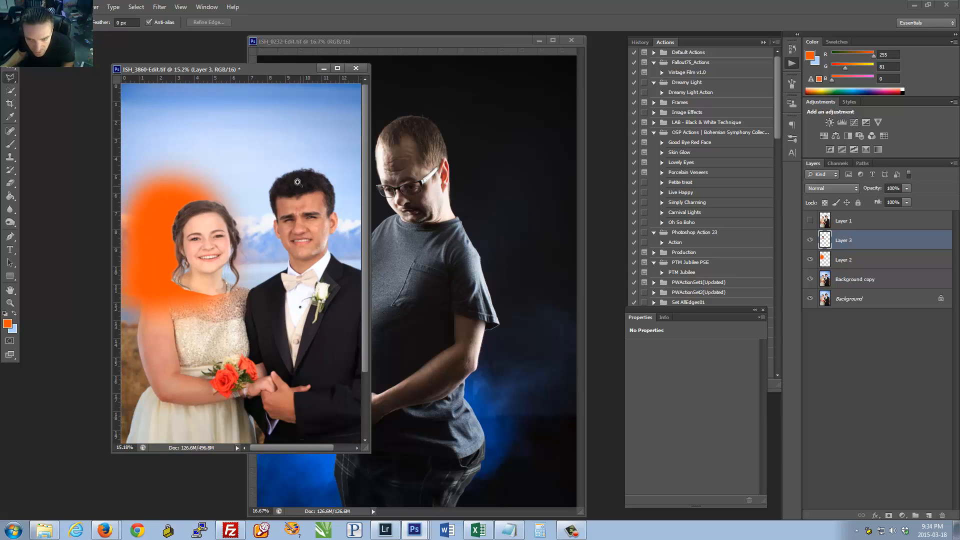
Step: Select the Background copy layer and compare its green and blue channels around the man's curly hair
{"action": "left_click_drag", "start_coordinate": [299, 183], "coordinate": [275, 265]}
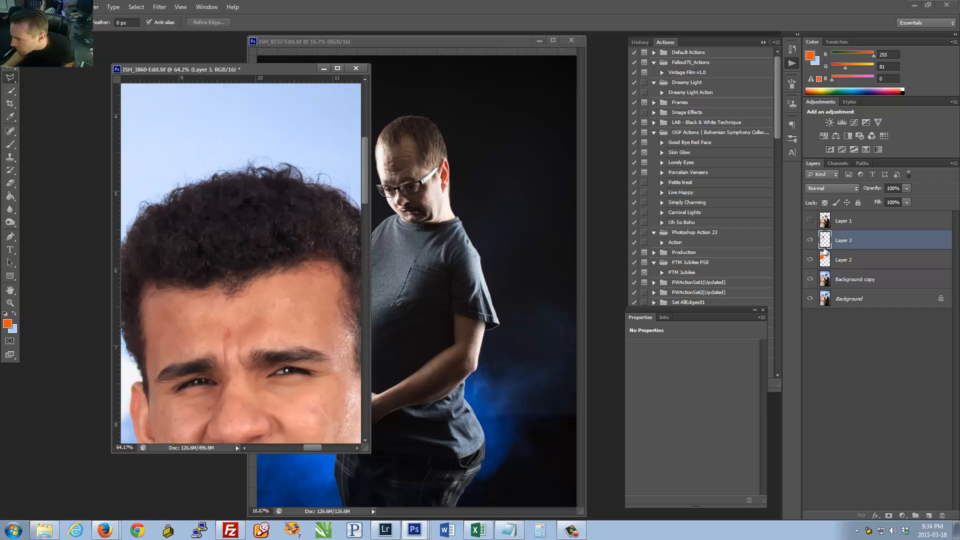
{"action": "left_click", "coordinate": [834, 283]}
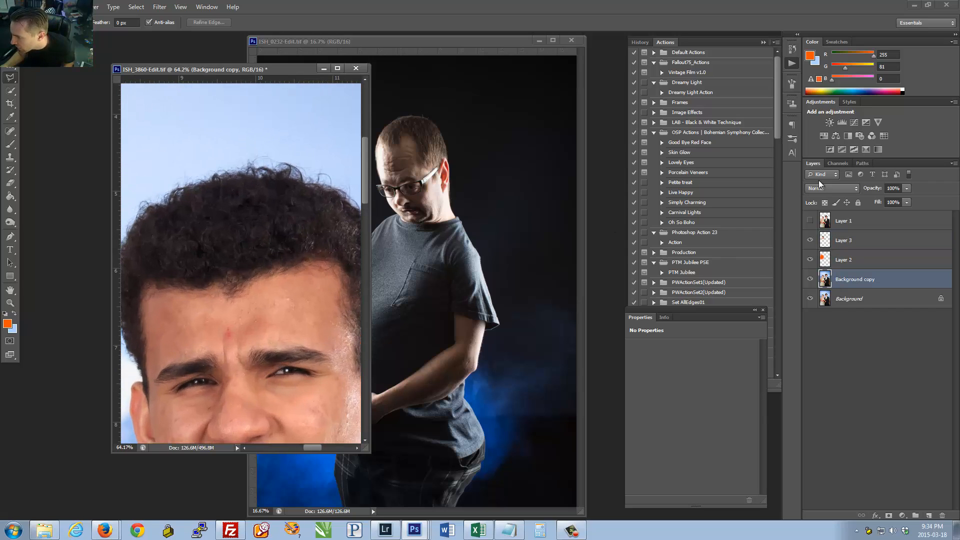
{"action": "left_click", "coordinate": [839, 163]}
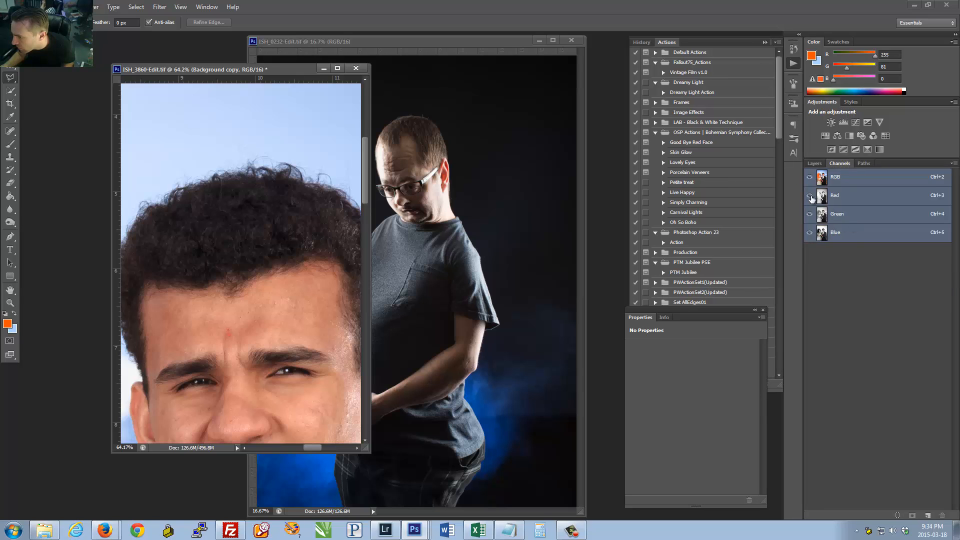
{"action": "left_click", "coordinate": [816, 218]}
{"action": "left_click", "coordinate": [811, 232]}
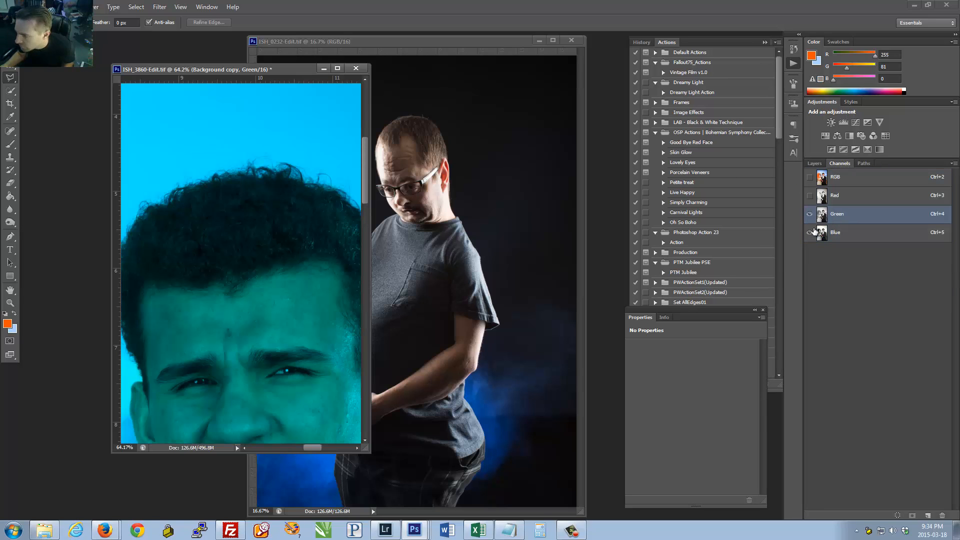
{"action": "left_click", "coordinate": [810, 232]}
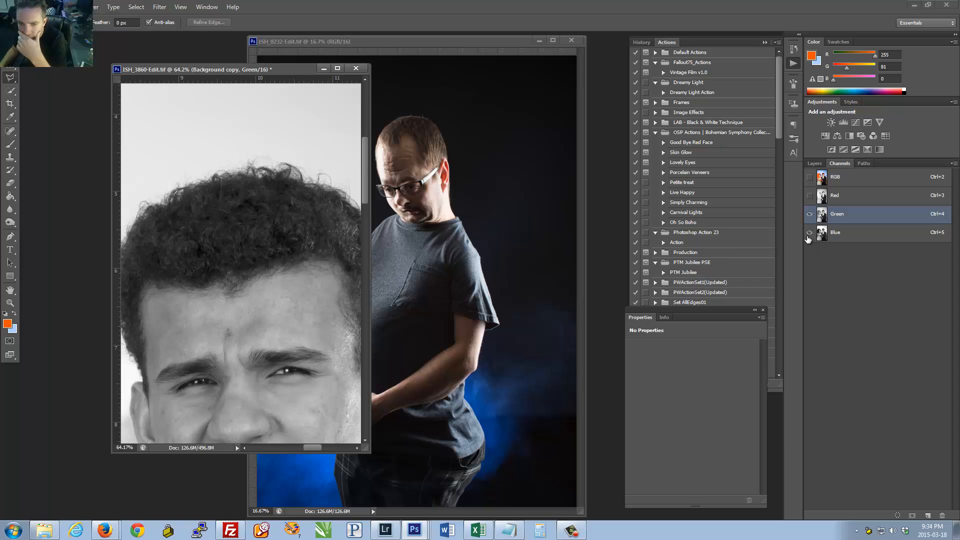
{"action": "left_click", "coordinate": [809, 233]}
{"action": "left_click", "coordinate": [811, 232]}
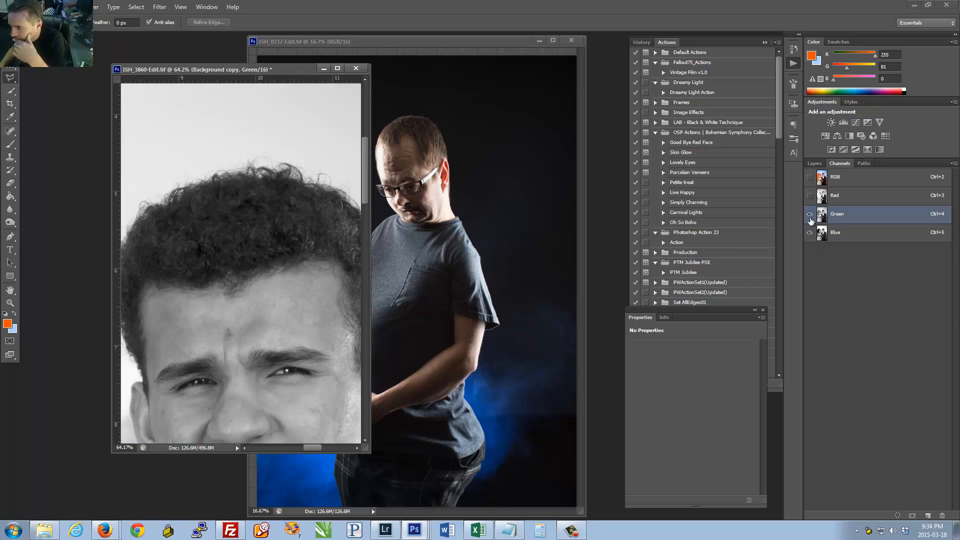
{"action": "left_click", "coordinate": [810, 216]}
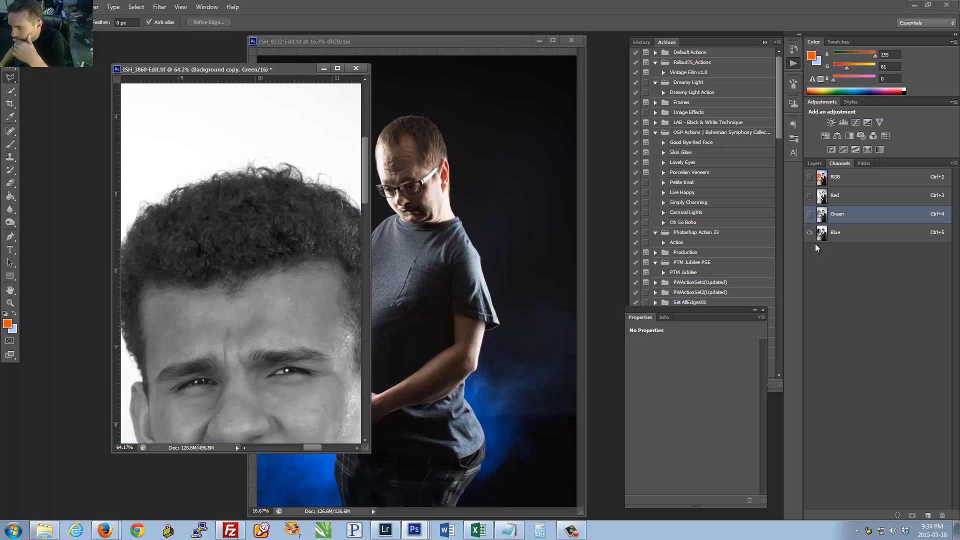
{"action": "left_click", "coordinate": [810, 216]}
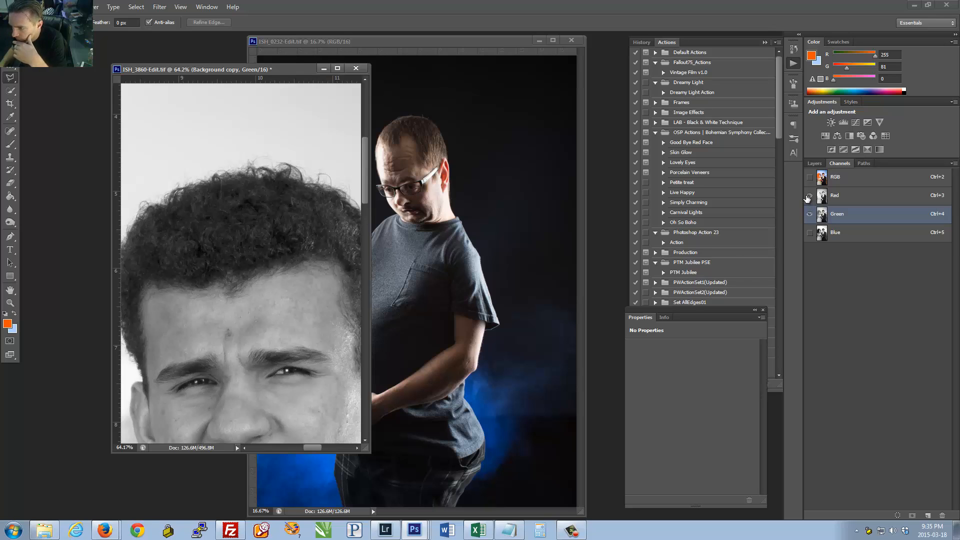
Step: Examine the red channel alone around the man's hair, restore all channels, and isolate the blue channel
{"action": "left_click", "coordinate": [808, 196]}
{"action": "left_click", "coordinate": [809, 214]}
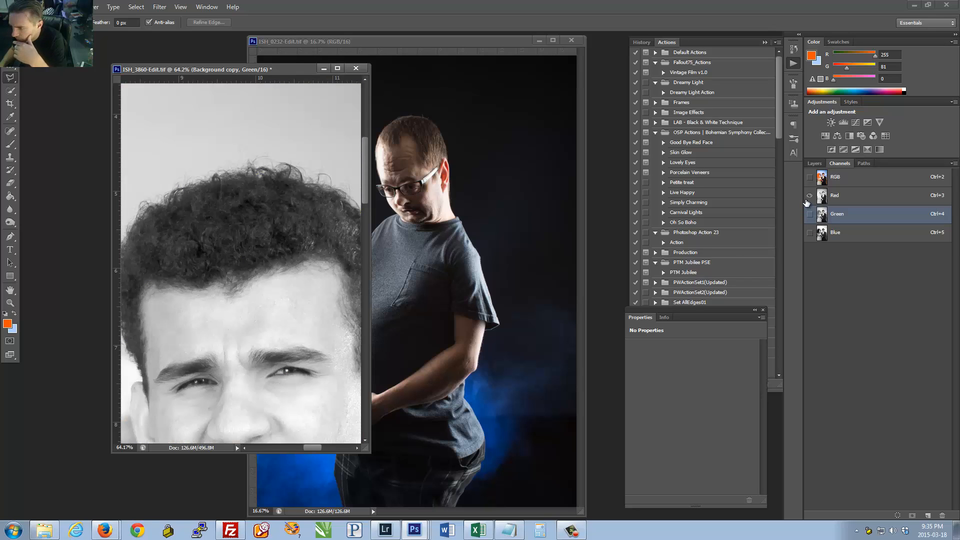
{"action": "left_click", "coordinate": [810, 216]}
{"action": "left_click", "coordinate": [810, 232]}
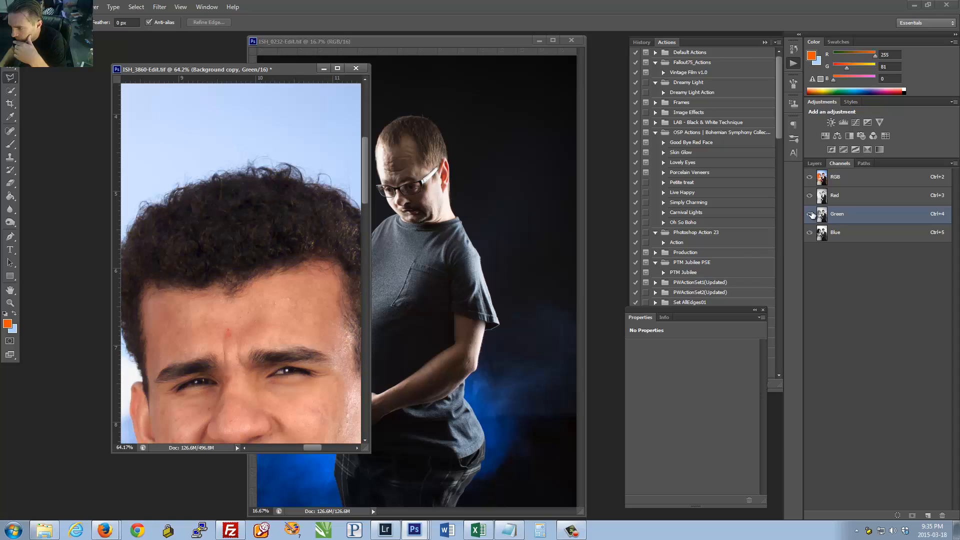
{"action": "left_click", "coordinate": [810, 214]}
{"action": "left_click", "coordinate": [810, 197]}
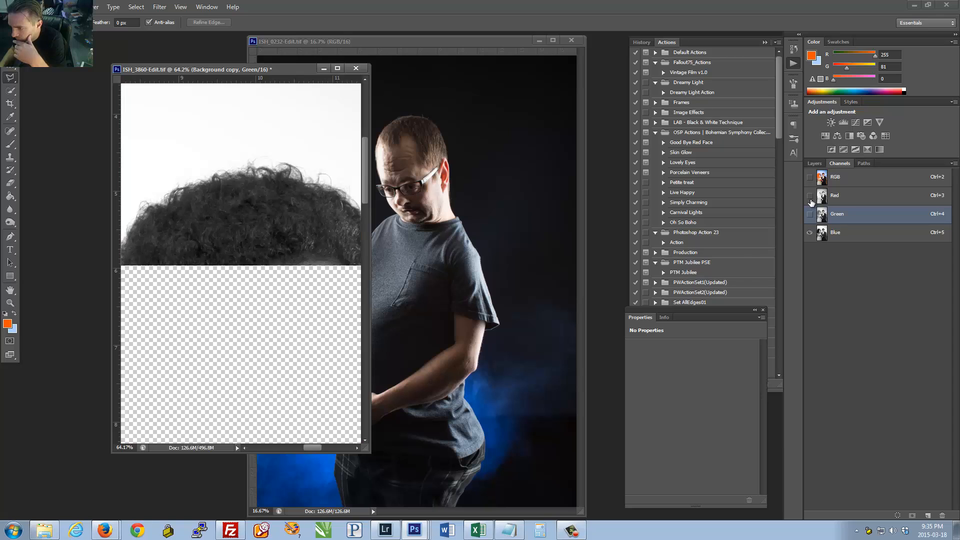
Step: Load the blue channel as a selection, redisplay the full RGB image, and return to the layer list
{"action": "left_click", "coordinate": [826, 233]}
{"action": "left_click", "coordinate": [828, 238], "text": "ctrl"}
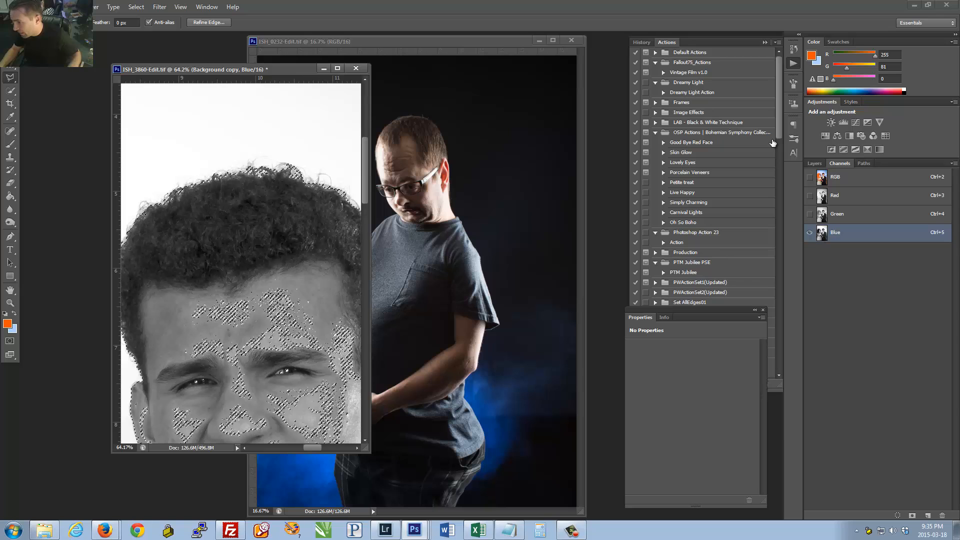
{"action": "left_click", "coordinate": [815, 163]}
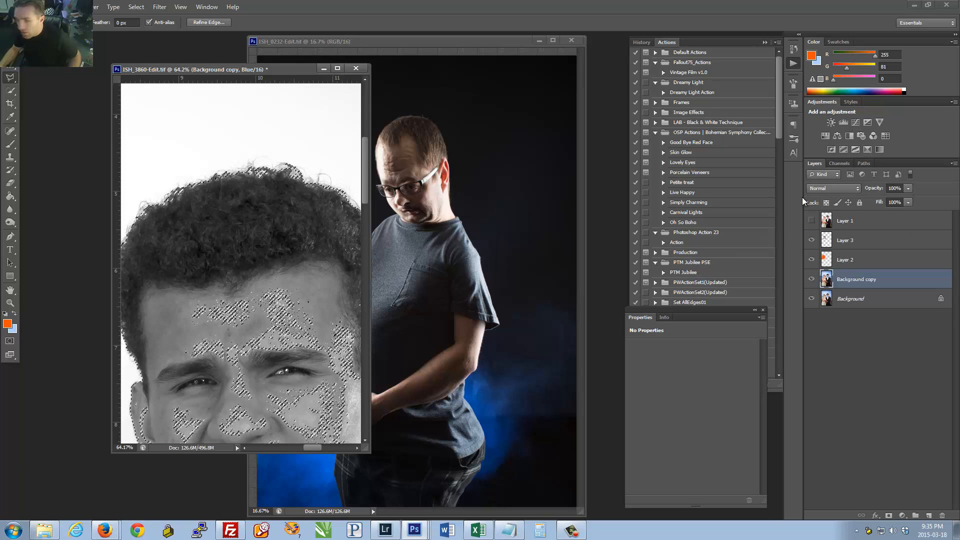
{"action": "left_click", "coordinate": [840, 164]}
{"action": "left_click", "coordinate": [832, 177]}
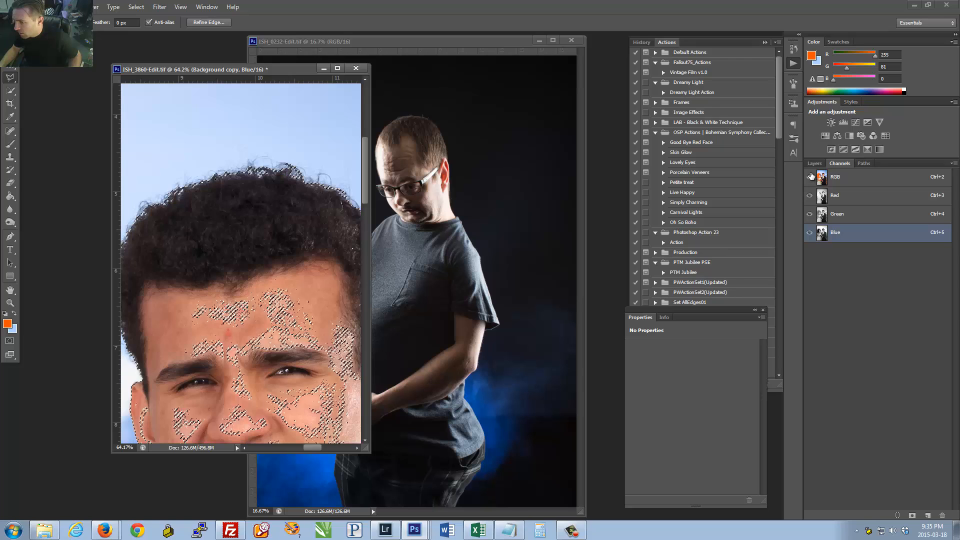
{"action": "left_click", "coordinate": [815, 163]}
{"action": "left_click_drag", "start_coordinate": [230, 187], "coordinate": [272, 188]}
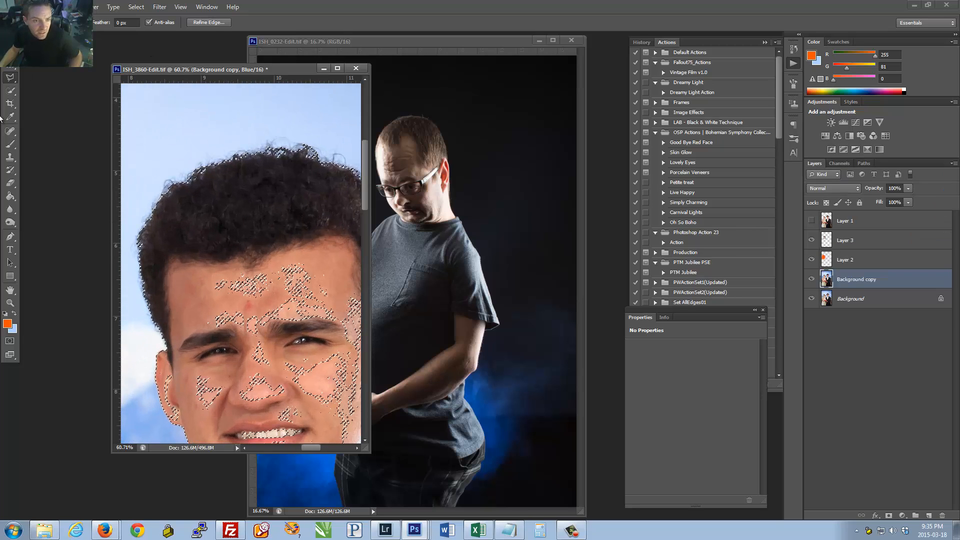
{"action": "left_click", "coordinate": [11, 209]}
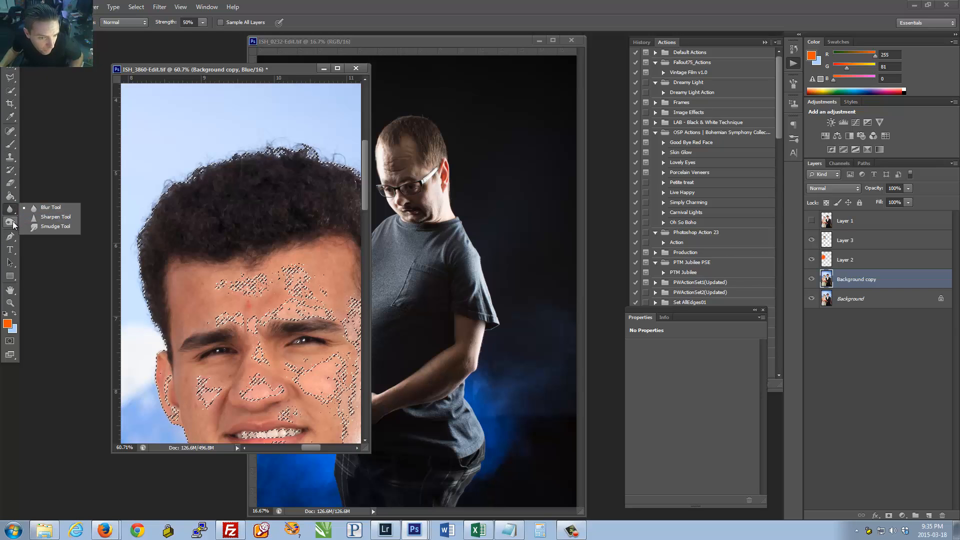
{"action": "left_click", "coordinate": [12, 223]}
{"action": "left_click", "coordinate": [43, 221]}
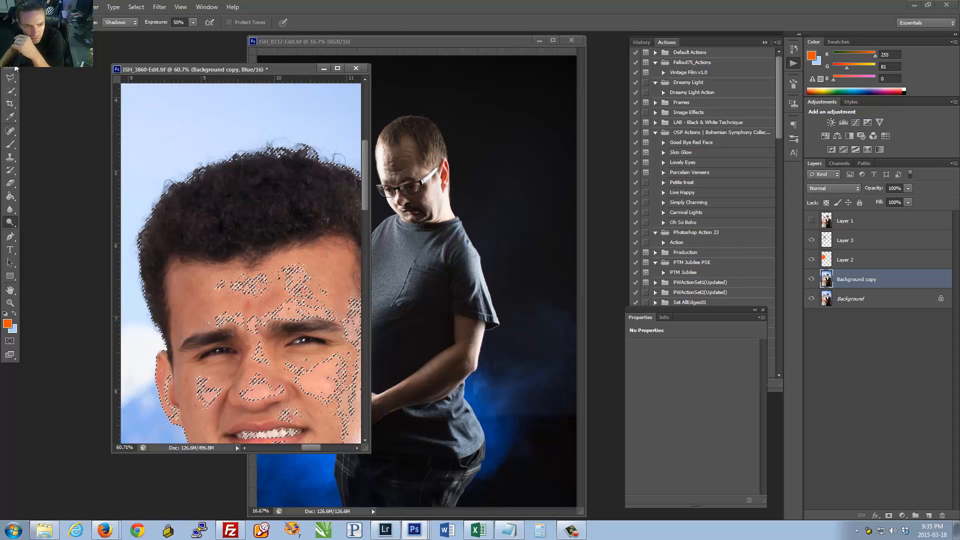
Step: Try to copy the selected area of Background copy onto a new layer, and move the orange Layer 2 above Background copy
{"action": "left_click", "coordinate": [15, 68]}
{"action": "right_click", "coordinate": [256, 199]}
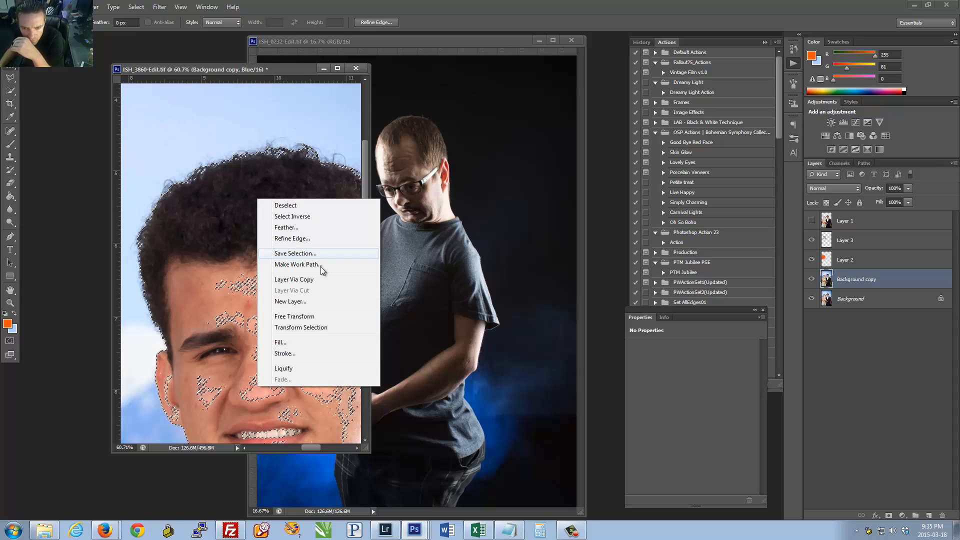
{"action": "left_click", "coordinate": [286, 280]}
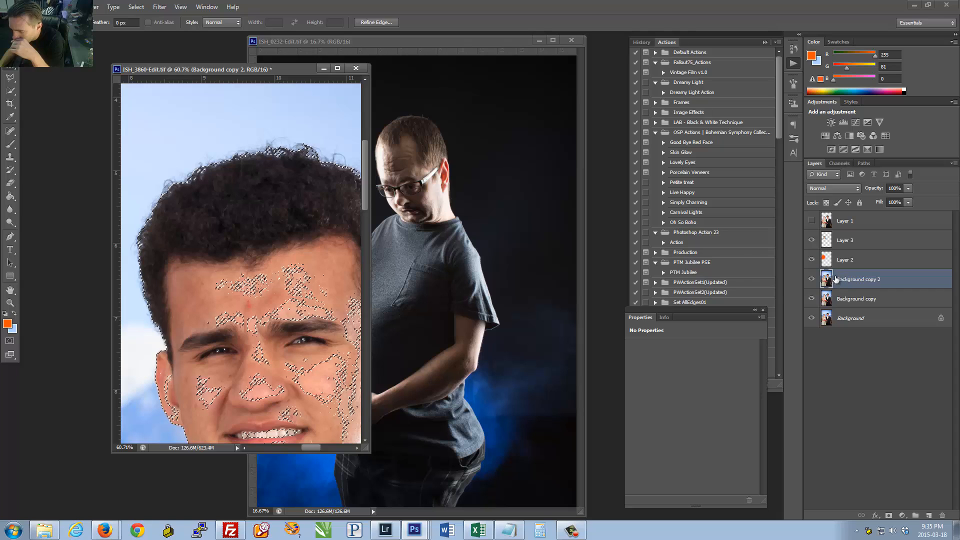
{"action": "left_click_drag", "start_coordinate": [845, 260], "coordinate": [845, 291]}
Step: Brush soft orange over the man's hair on Layer 2, hide Background copy 2, and move Layer 2 above it
{"action": "left_click", "coordinate": [10, 144]}
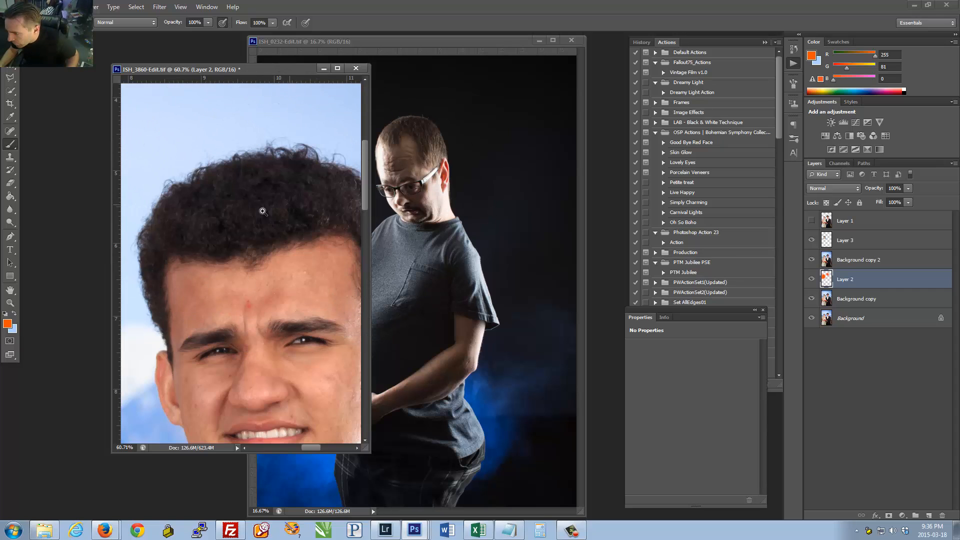
{"action": "scroll", "coordinate": [285, 210], "scroll_direction": "down", "scroll_amount": 3}
{"action": "left_click", "coordinate": [810, 261]}
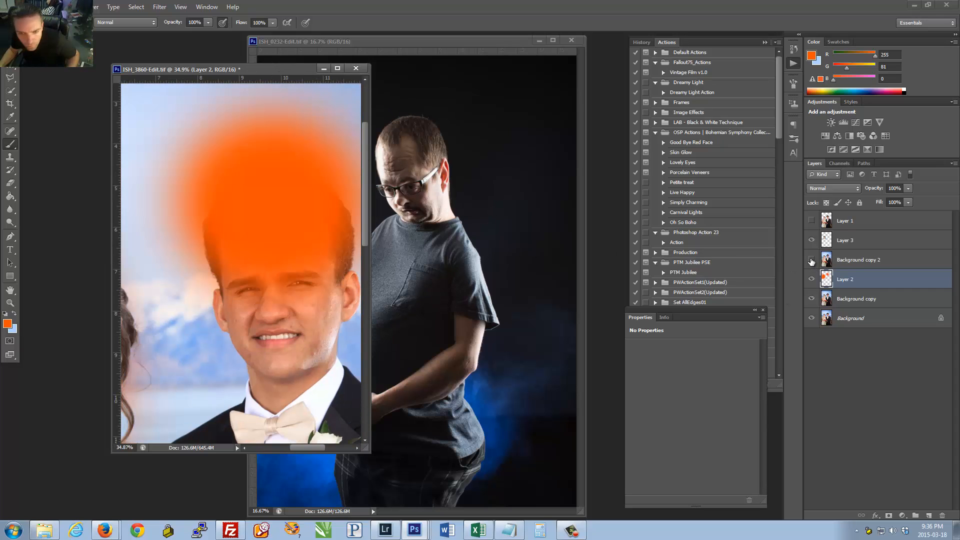
{"action": "left_click_drag", "start_coordinate": [841, 279], "coordinate": [840, 250]}
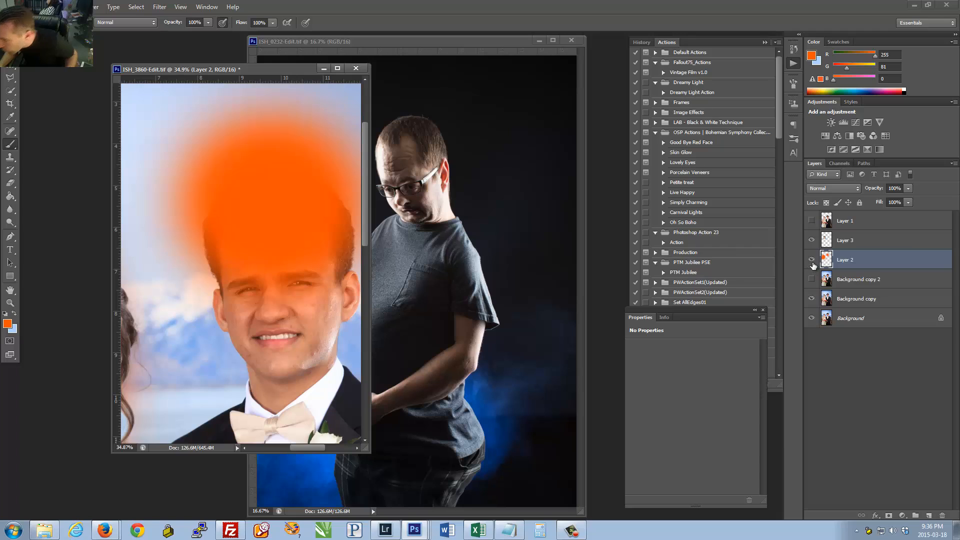
Step: Hide Layer 2 and Layer 3, and show Layer 1
{"action": "left_click", "coordinate": [811, 260]}
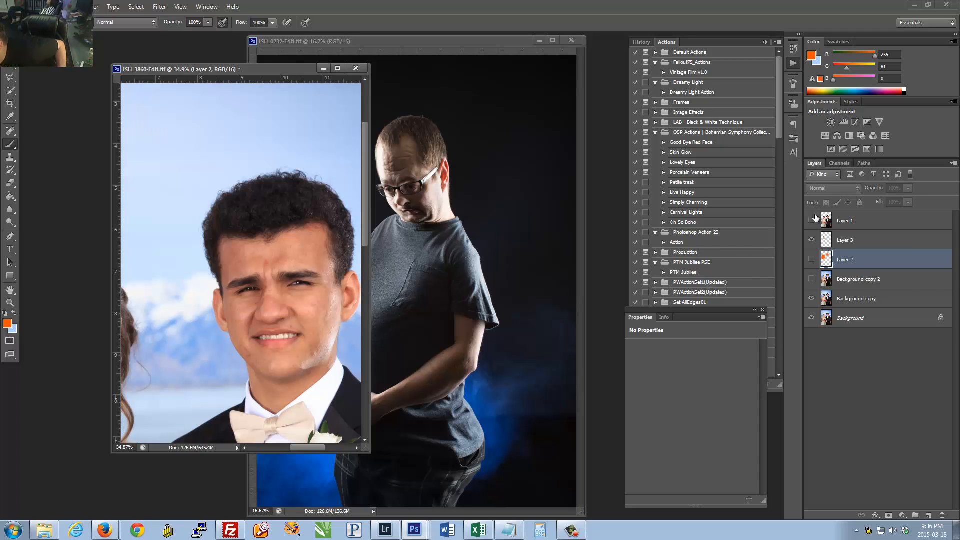
{"action": "left_click", "coordinate": [812, 221]}
{"action": "left_click", "coordinate": [812, 240]}
Step: Undo the orange painting, the layer reordering and the Background copy duplicate, back to the active blue-channel selection
{"action": "key", "text": "ctrl+alt+z"}
{"action": "key", "text": "ctrl+alt+z"}
{"action": "key", "text": "ctrl+alt+z"}
{"action": "key", "text": "ctrl+alt+z"}
{"action": "key", "text": "ctrl+alt+z"}
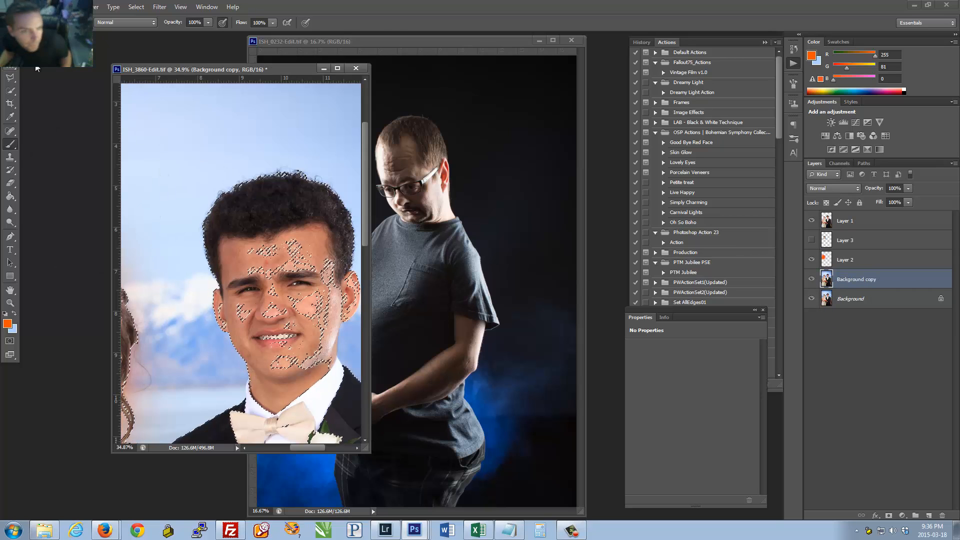
Step: Try copying the blue-channel selection from Background copy onto a new layer, and undo both the copy and the selection
{"action": "key", "text": "m"}
{"action": "right_click", "coordinate": [286, 200]}
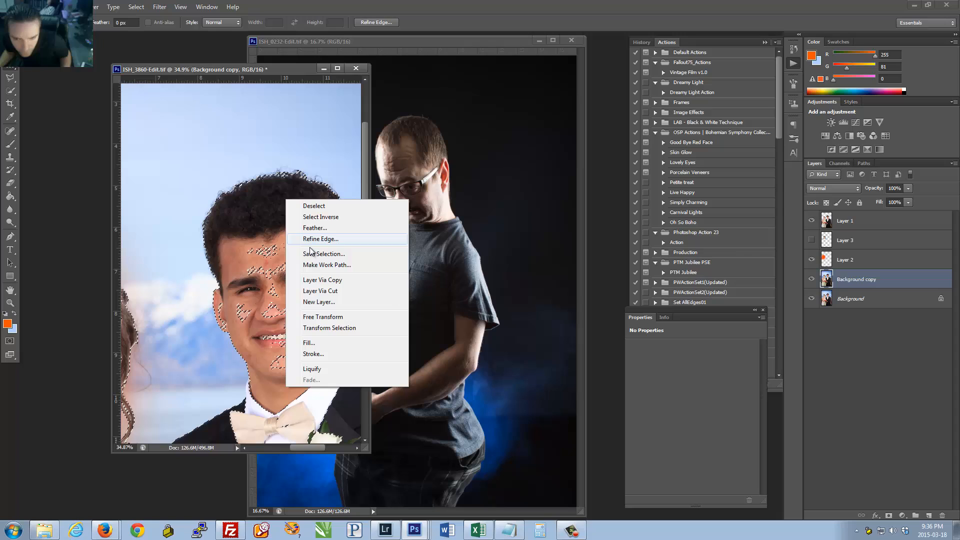
{"action": "left_click", "coordinate": [315, 281]}
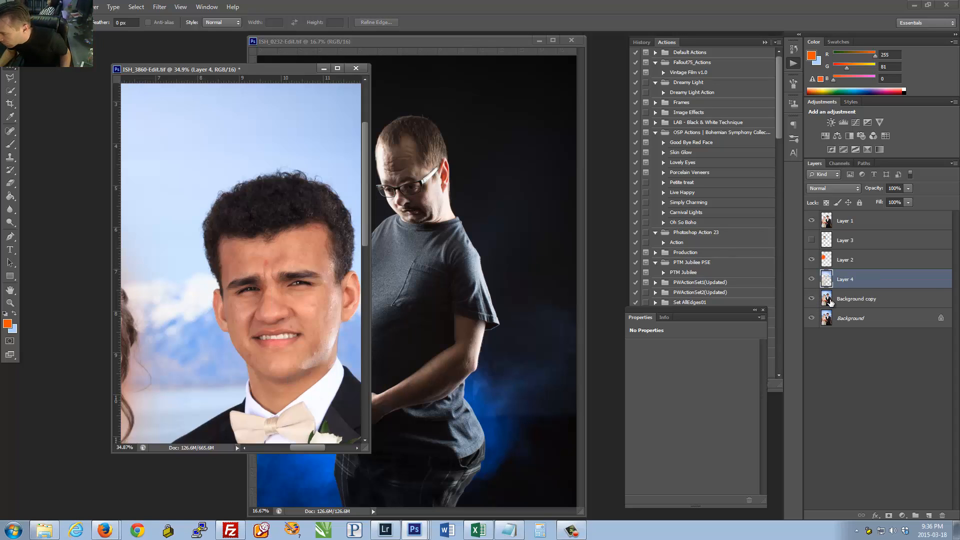
{"action": "left_click", "coordinate": [831, 302]}
{"action": "left_click", "coordinate": [811, 279]}
{"action": "key", "text": "ctrl+alt+z"}
{"action": "key", "text": "ctrl+alt+z"}
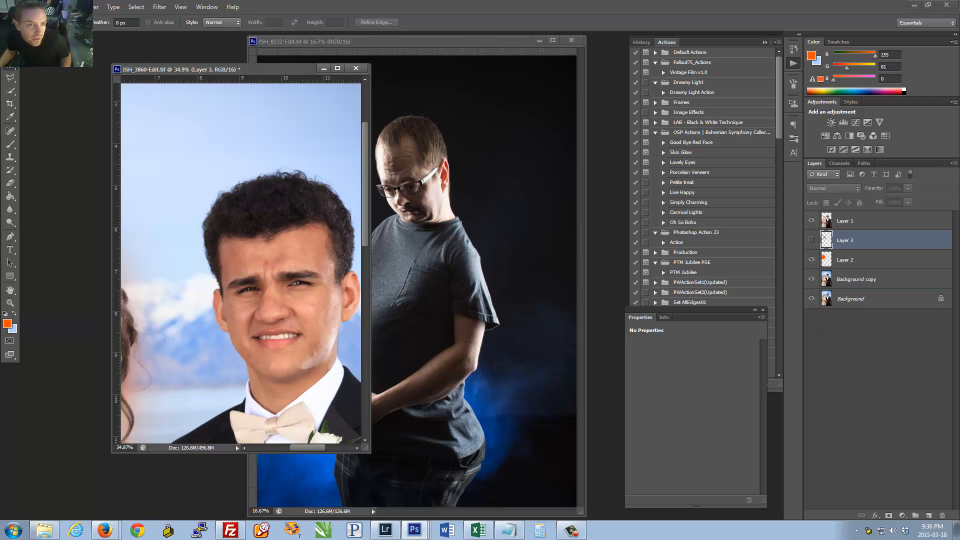
Step: Step back to the active selection on Background copy and copy the selected pixels onto a new layer
{"action": "left_click", "coordinate": [44, 6]}
{"action": "left_click", "coordinate": [65, 26]}
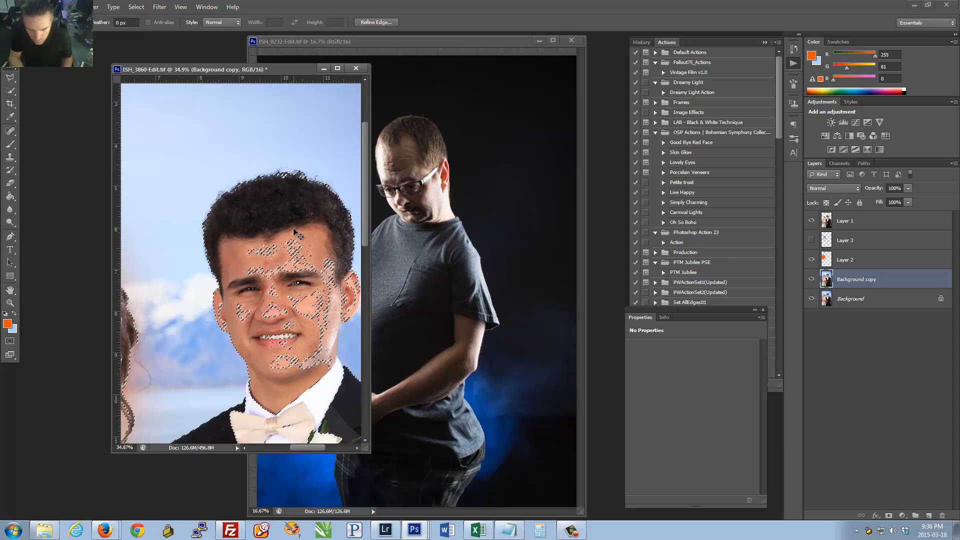
{"action": "right_click", "coordinate": [316, 185]}
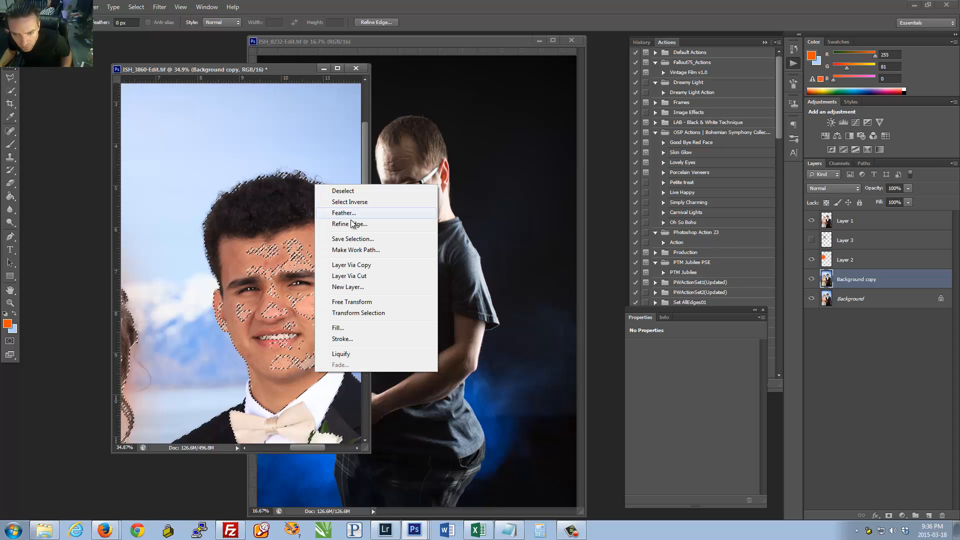
{"action": "left_click", "coordinate": [350, 265]}
Step: Hide Background copy and Background, and move Layer 2 beneath Layer 4, leaving Layer 2 visible
{"action": "left_click_drag", "start_coordinate": [811, 298], "coordinate": [813, 326]}
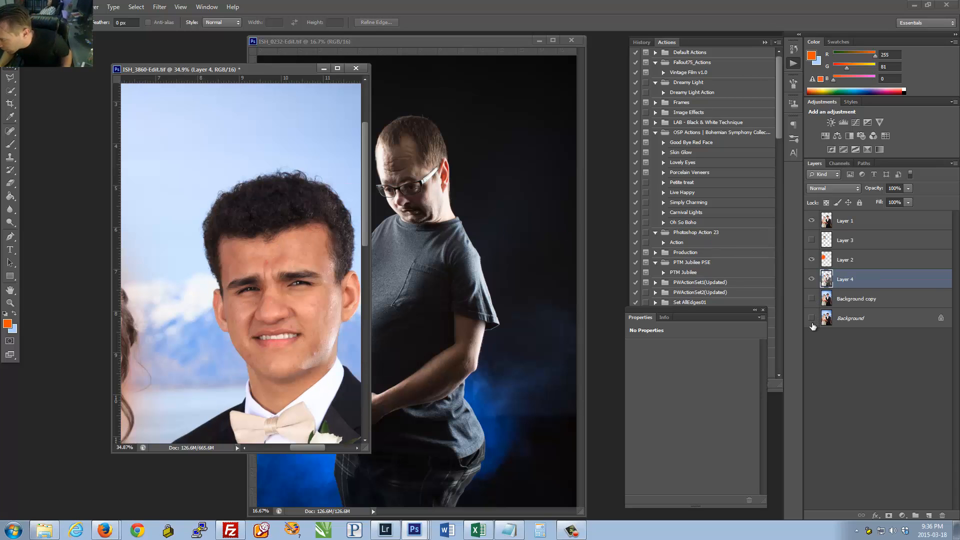
{"action": "left_click", "coordinate": [812, 260]}
{"action": "left_click", "coordinate": [828, 261]}
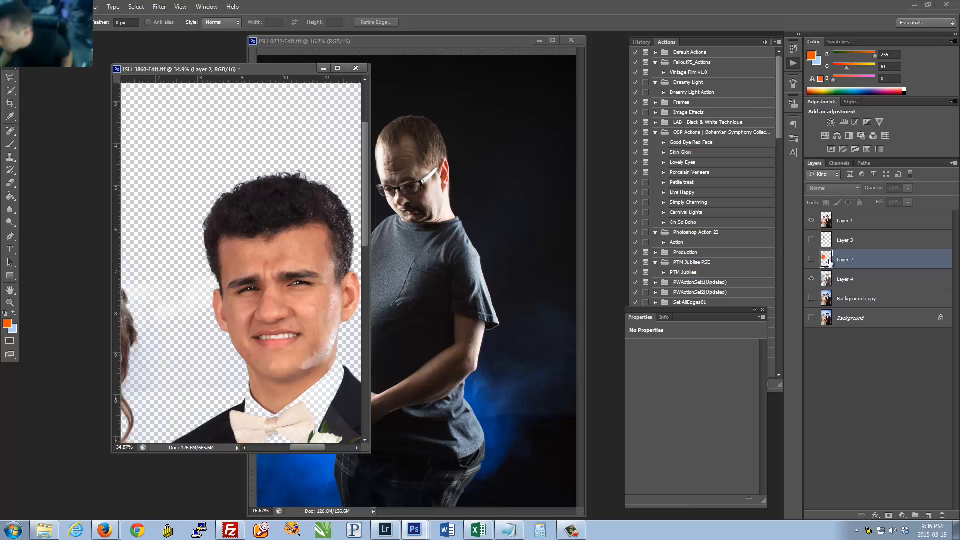
{"action": "left_click_drag", "start_coordinate": [828, 260], "coordinate": [824, 282]}
{"action": "left_click", "coordinate": [811, 279]}
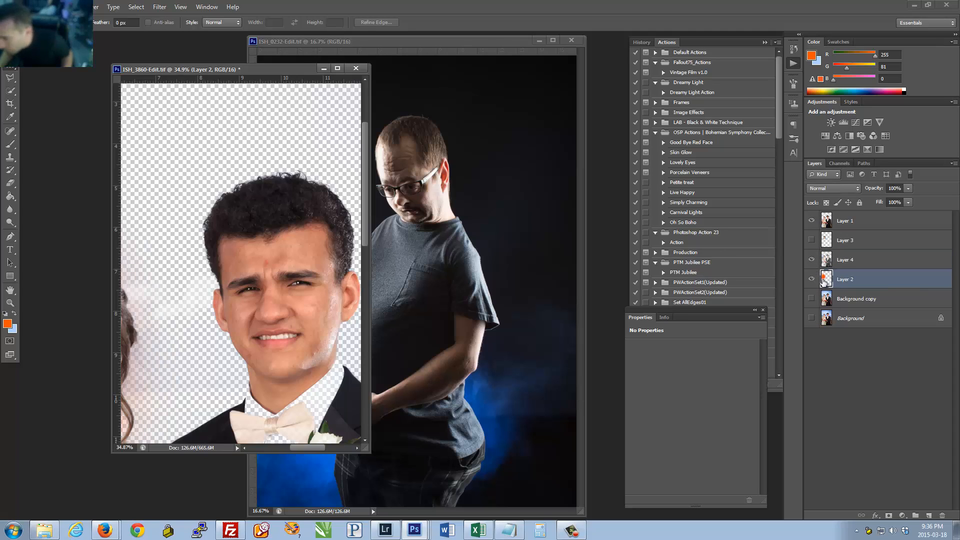
Step: Brush soft orange behind the man's hair on Layer 2 and inspect the cut-out's hair edges up close
{"action": "left_click", "coordinate": [10, 144]}
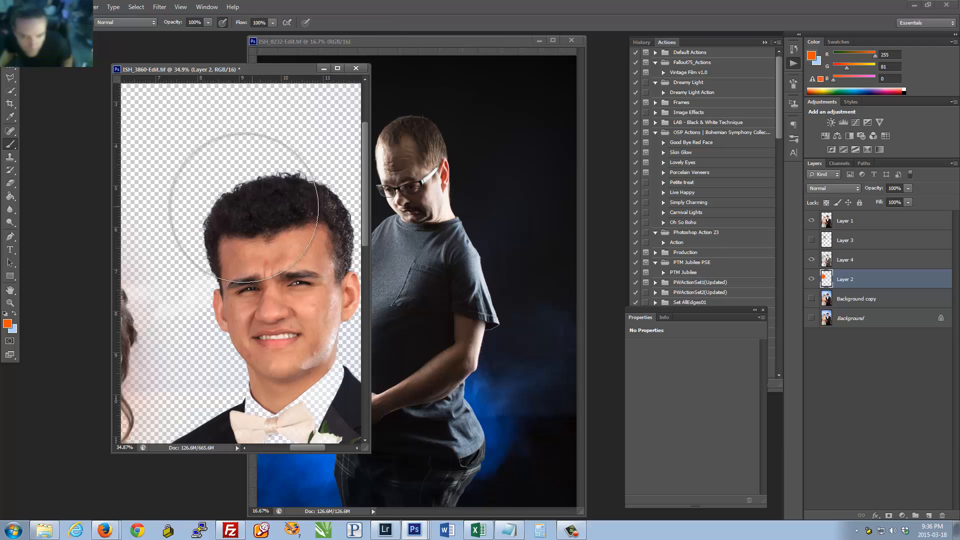
{"action": "mouse_move", "coordinate": [225, 172]}
{"action": "left_mouse_down"}
{"action": "mouse_move", "coordinate": [265, 160]}
{"action": "mouse_move", "coordinate": [235, 270]}
{"action": "mouse_move", "coordinate": [344, 214]}
{"action": "mouse_move", "coordinate": [311, 201]}
{"action": "mouse_move", "coordinate": [346, 209]}
{"action": "mouse_move", "coordinate": [337, 202]}
{"action": "left_mouse_up"}
{"action": "key", "text": "ctrl+space"}
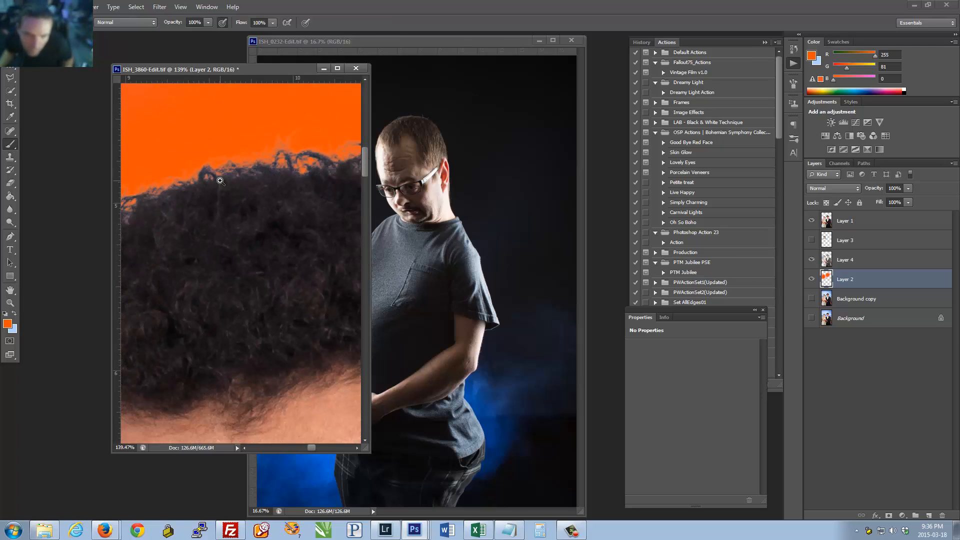
{"action": "mouse_move", "coordinate": [232, 186]}
{"action": "left_mouse_down"}
{"action": "mouse_move", "coordinate": [225, 203]}
{"action": "mouse_move", "coordinate": [189, 188]}
{"action": "mouse_move", "coordinate": [250, 209]}
{"action": "mouse_move", "coordinate": [228, 216]}
{"action": "left_mouse_up"}
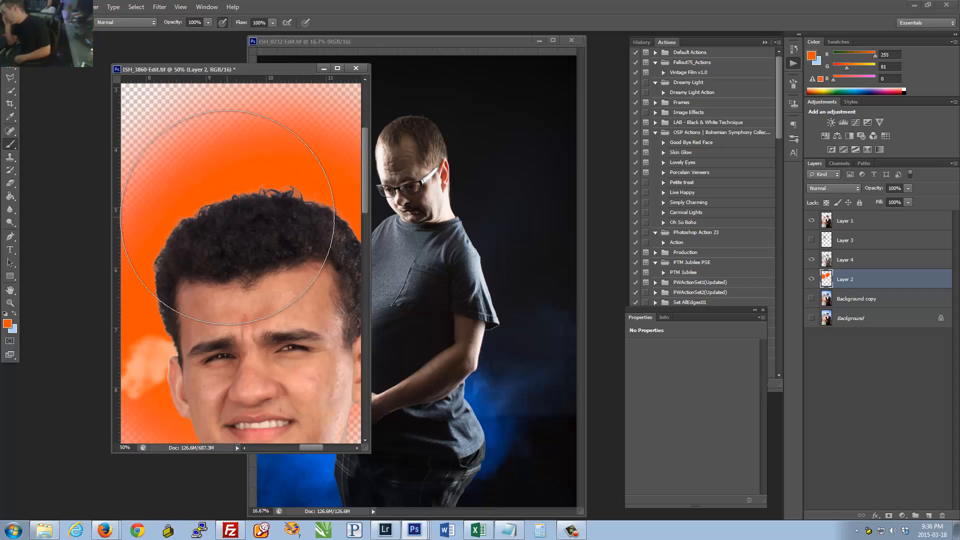
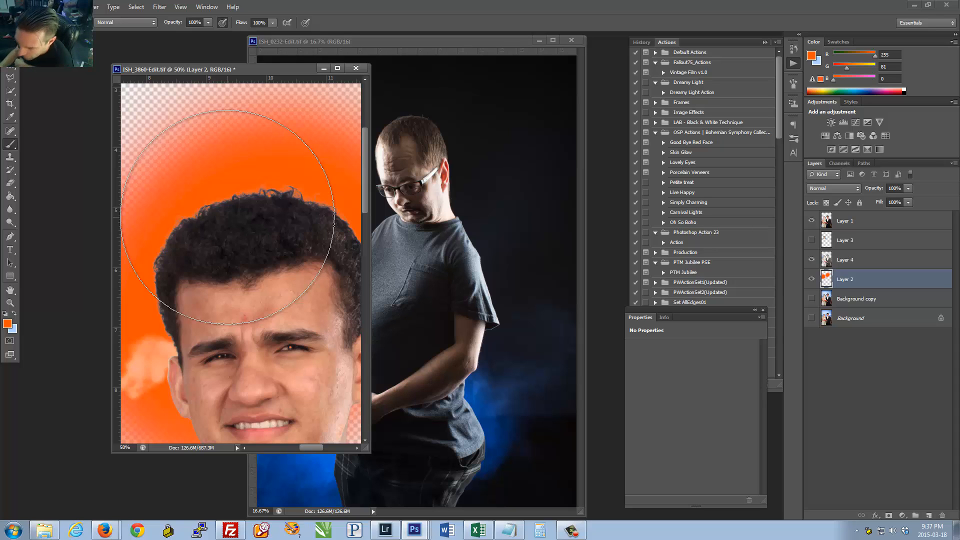
Step: Hide Layer 1, Layer 4 and Layer 2, and show Background copy, framing the woman's arm
{"action": "mouse_move", "coordinate": [209, 303]}
{"action": "left_mouse_down"}
{"action": "mouse_move", "coordinate": [203, 278]}
{"action": "mouse_move", "coordinate": [249, 305]}
{"action": "mouse_move", "coordinate": [235, 292]}
{"action": "mouse_move", "coordinate": [270, 285]}
{"action": "mouse_move", "coordinate": [245, 278]}
{"action": "mouse_move", "coordinate": [241, 263]}
{"action": "left_mouse_up"}
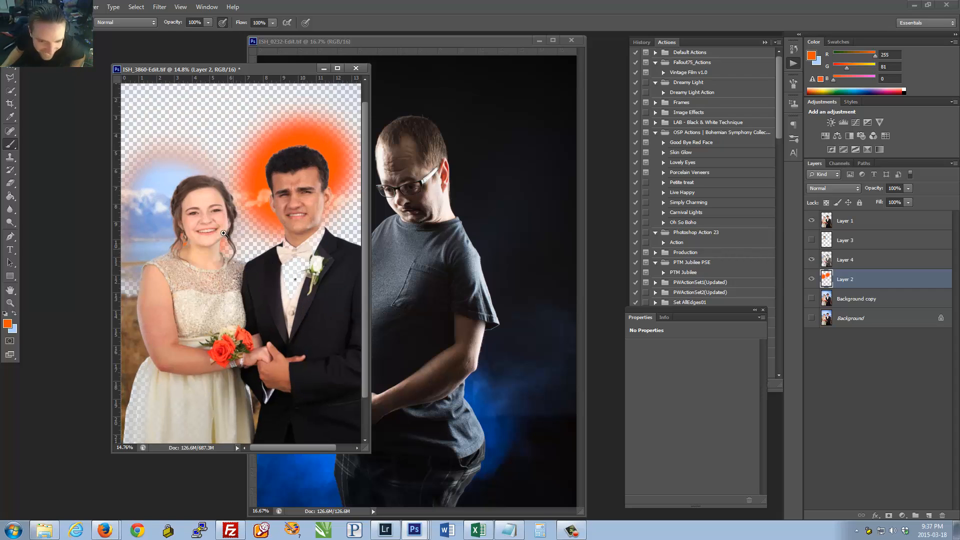
{"action": "left_click_drag", "start_coordinate": [245, 203], "coordinate": [226, 220]}
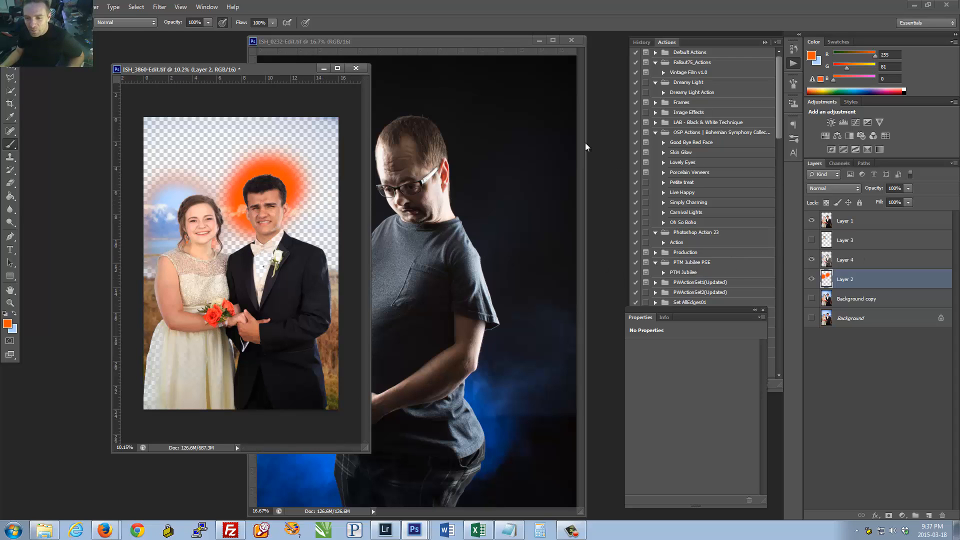
{"action": "left_click_drag", "start_coordinate": [248, 70], "coordinate": [199, 66]}
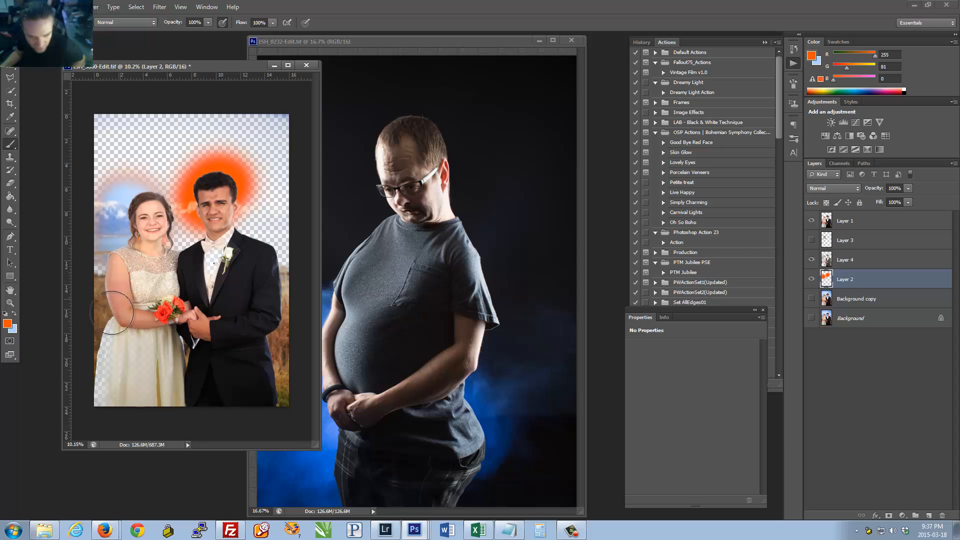
{"action": "mouse_move", "coordinate": [120, 291]}
{"action": "left_mouse_down"}
{"action": "mouse_move", "coordinate": [165, 292]}
{"action": "mouse_move", "coordinate": [120, 286]}
{"action": "left_mouse_up"}
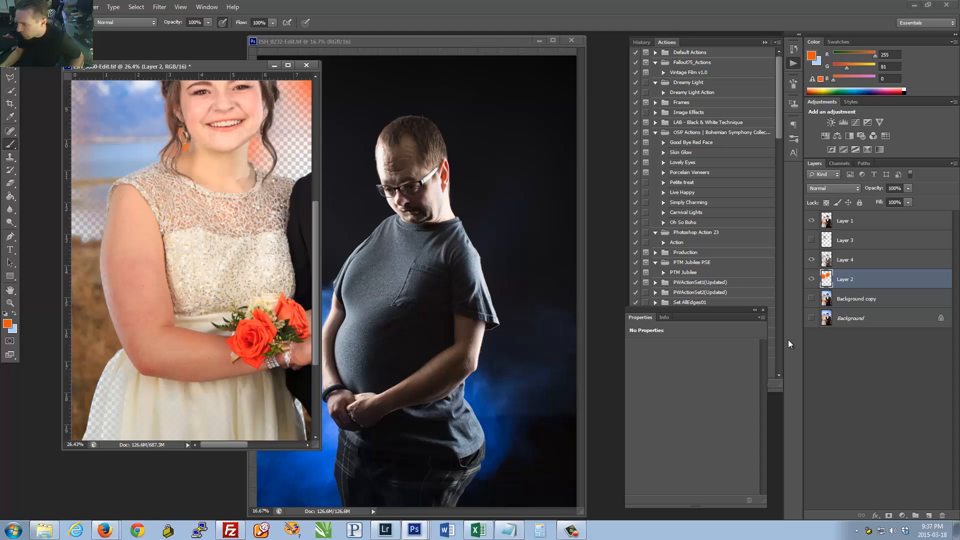
{"action": "left_click", "coordinate": [842, 299]}
{"action": "left_click", "coordinate": [840, 222]}
{"action": "left_click", "coordinate": [812, 221]}
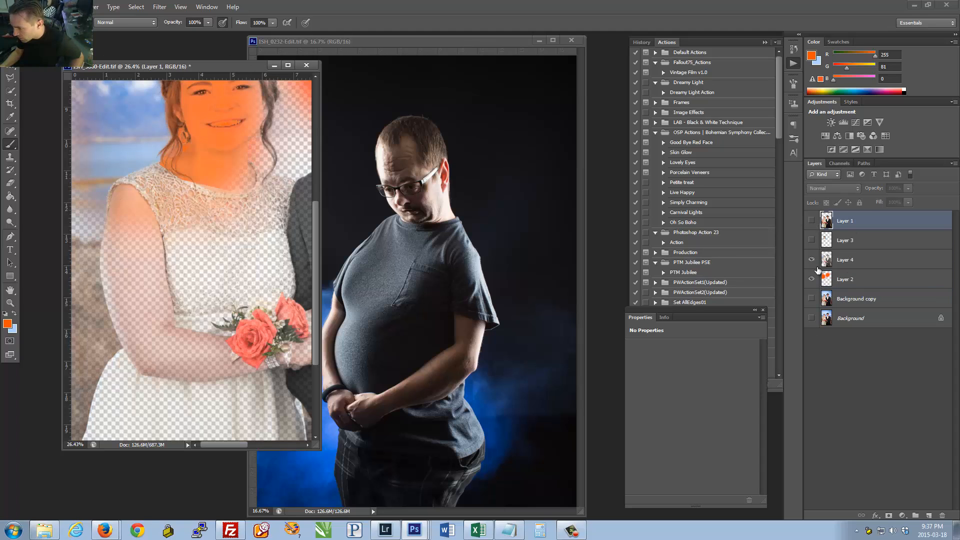
{"action": "left_click", "coordinate": [811, 298]}
{"action": "left_click", "coordinate": [812, 260]}
{"action": "left_click", "coordinate": [812, 279]}
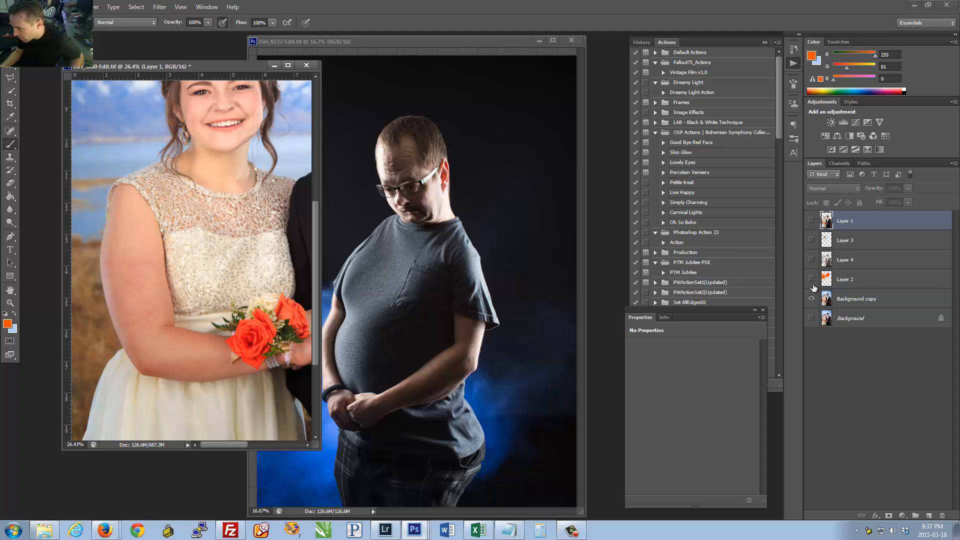
Step: Duplicate the Background copy layer and open the Liquify filter on the duplicate
{"action": "right_click", "coordinate": [858, 300]}
{"action": "left_click", "coordinate": [799, 207]}
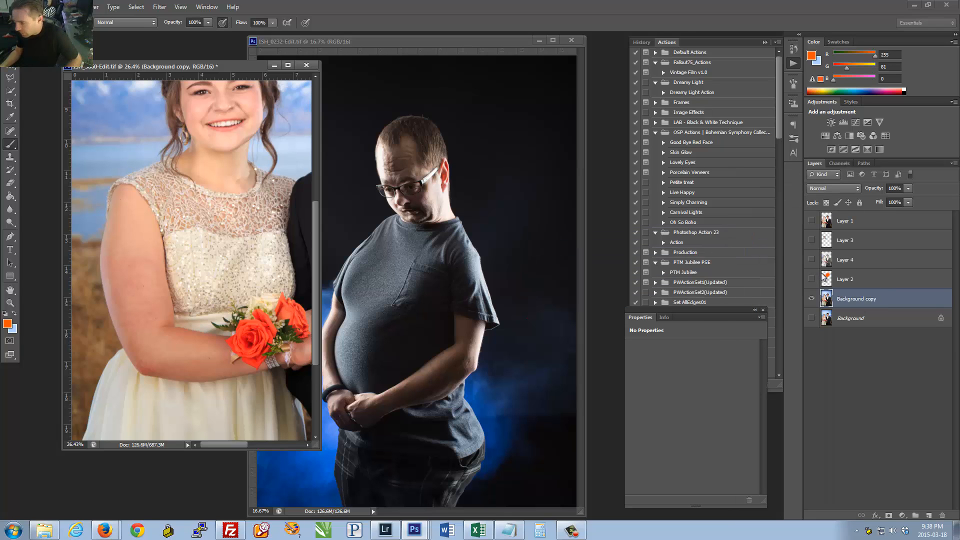
{"action": "left_click", "coordinate": [135, 7]}
{"action": "mouse_move", "coordinate": [160, 7]}
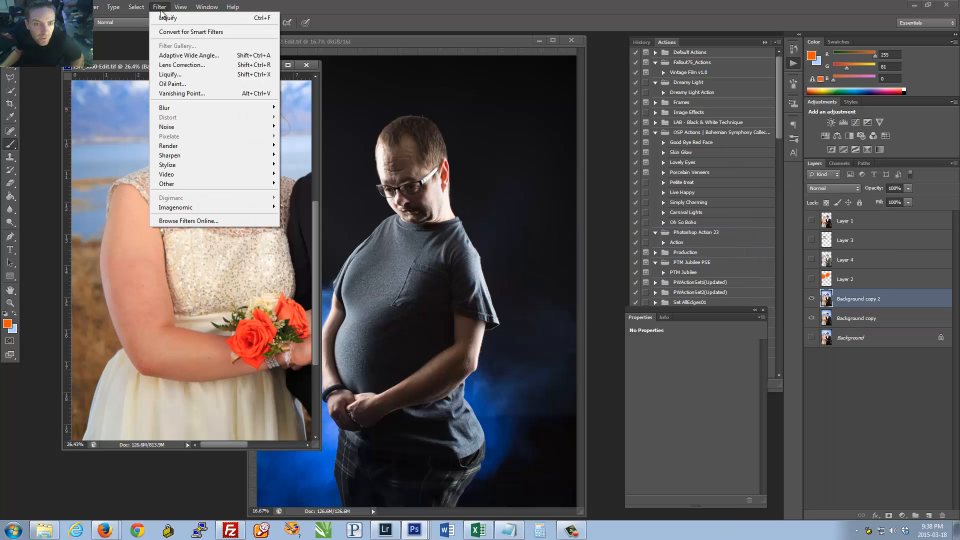
{"action": "left_click", "coordinate": [170, 75]}
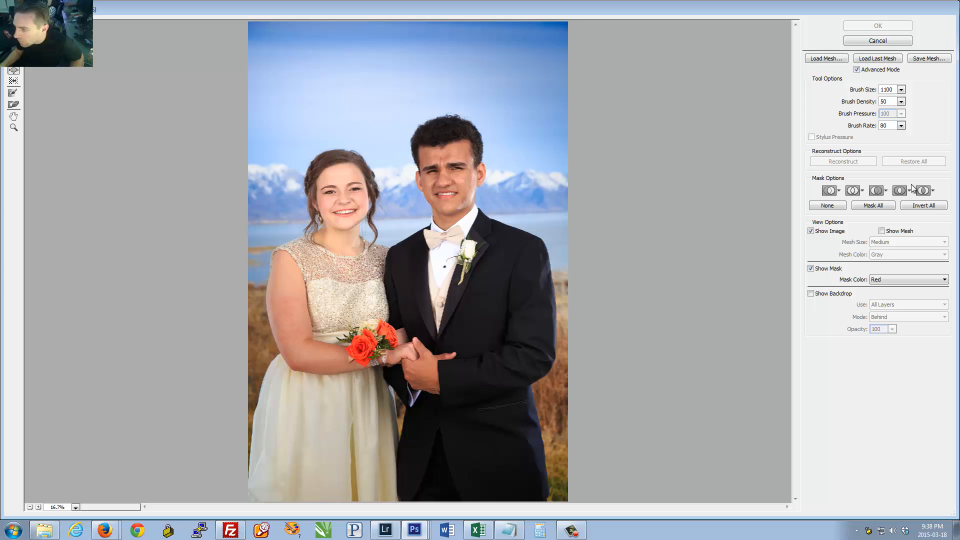
Step: Shrink the Freeze Mask brush and mask the photo's left edge beside the woman's arm and dress
{"action": "left_click", "coordinate": [13, 93]}
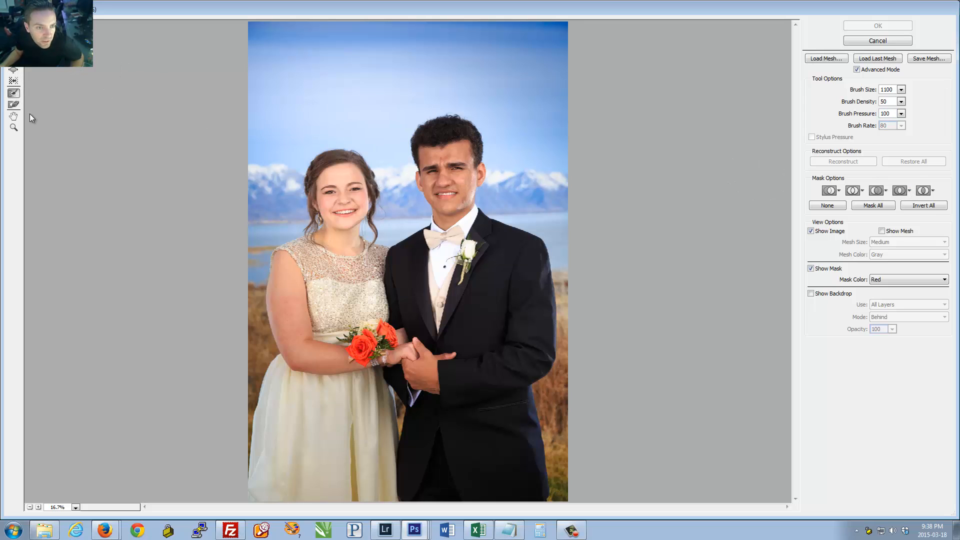
{"action": "key", "text": "bracketleft"}
{"action": "key", "text": "bracketleft"}
{"action": "key", "text": "bracketleft"}
{"action": "key", "text": "bracketleft"}
{"action": "key", "text": "bracketleft"}
{"action": "key", "text": "bracketleft"}
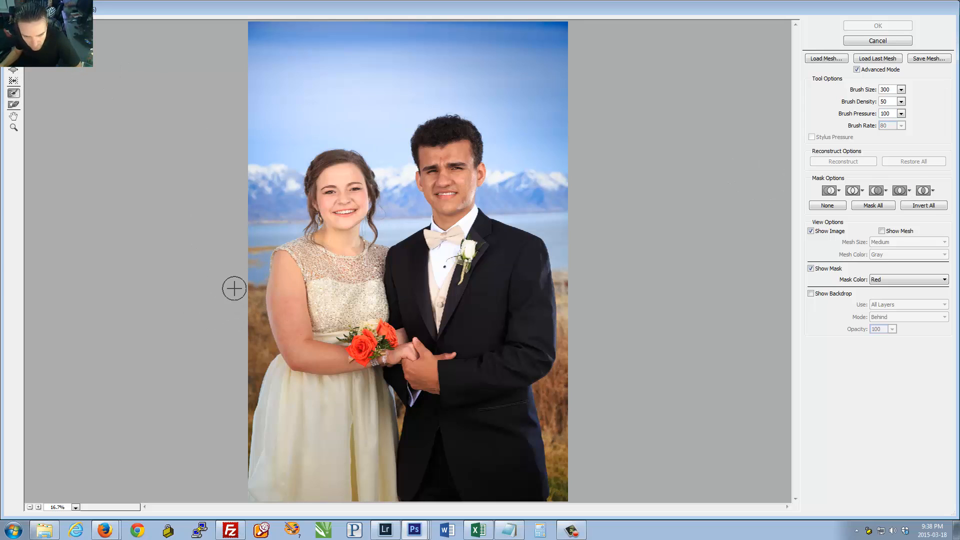
{"action": "left_click_drag", "start_coordinate": [233, 287], "coordinate": [242, 414]}
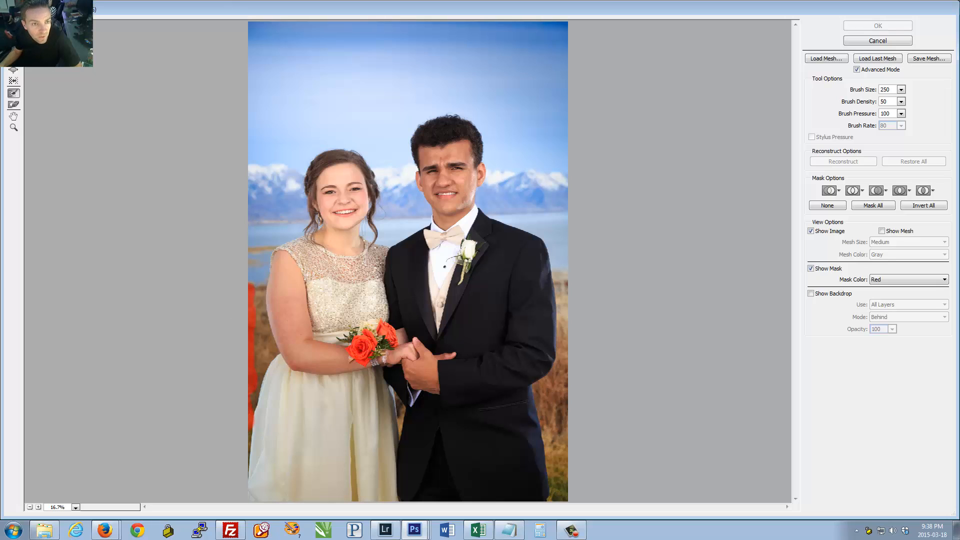
Step: Push the outer edge of the woman's upper arm inward using the Forward Warp tool at brush size 800
{"action": "left_click", "coordinate": [14, 26]}
{"action": "key", "text": "bracketright"}
{"action": "key", "text": "bracketright"}
{"action": "key", "text": "bracketright"}
{"action": "key", "text": "bracketright"}
{"action": "key", "text": "bracketright"}
{"action": "key", "text": "bracketright"}
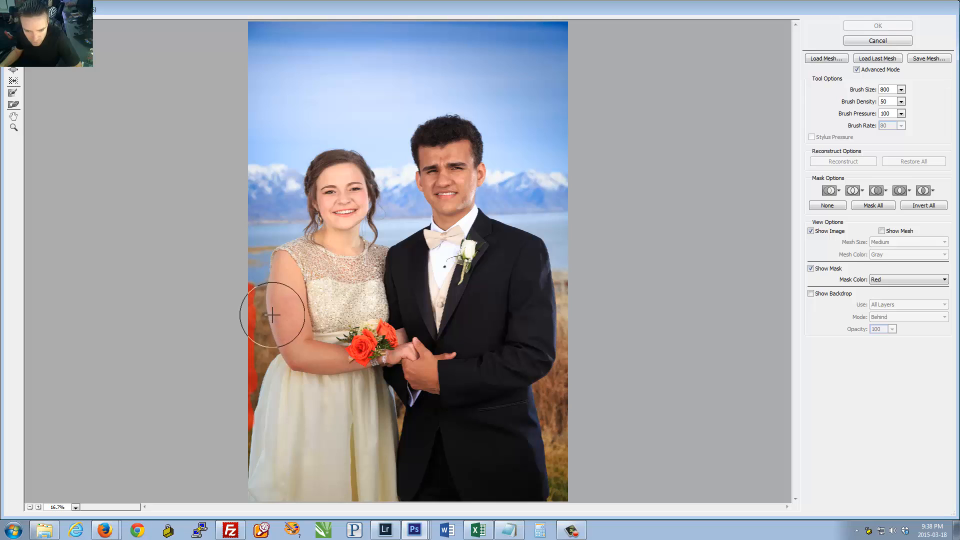
{"action": "left_click_drag", "start_coordinate": [269, 312], "coordinate": [268, 306]}
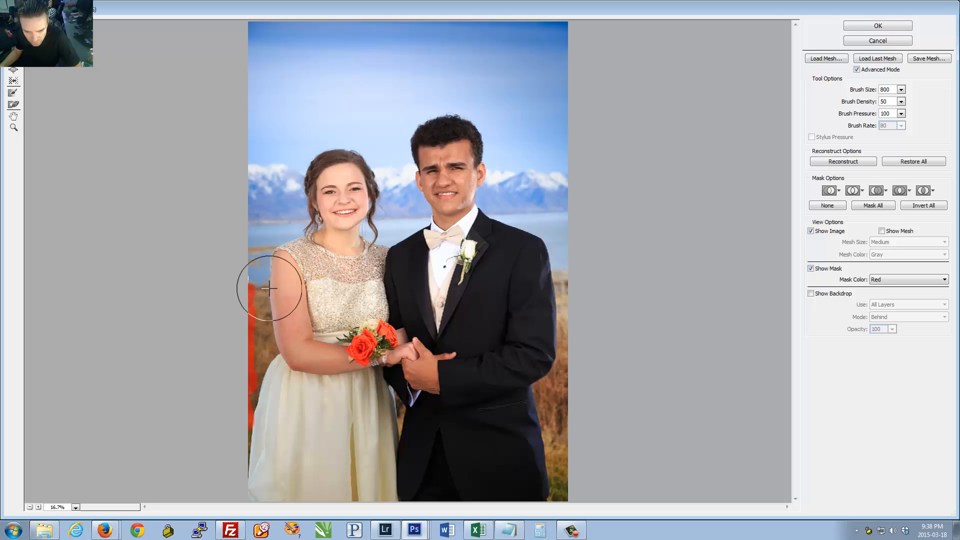
{"action": "left_click_drag", "start_coordinate": [263, 292], "coordinate": [267, 293]}
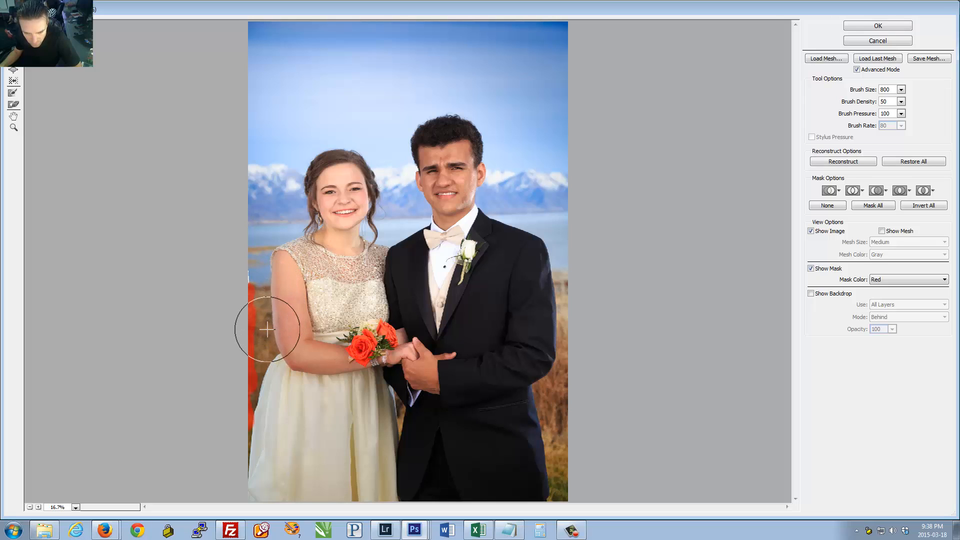
{"action": "left_click_drag", "start_coordinate": [264, 329], "coordinate": [267, 326]}
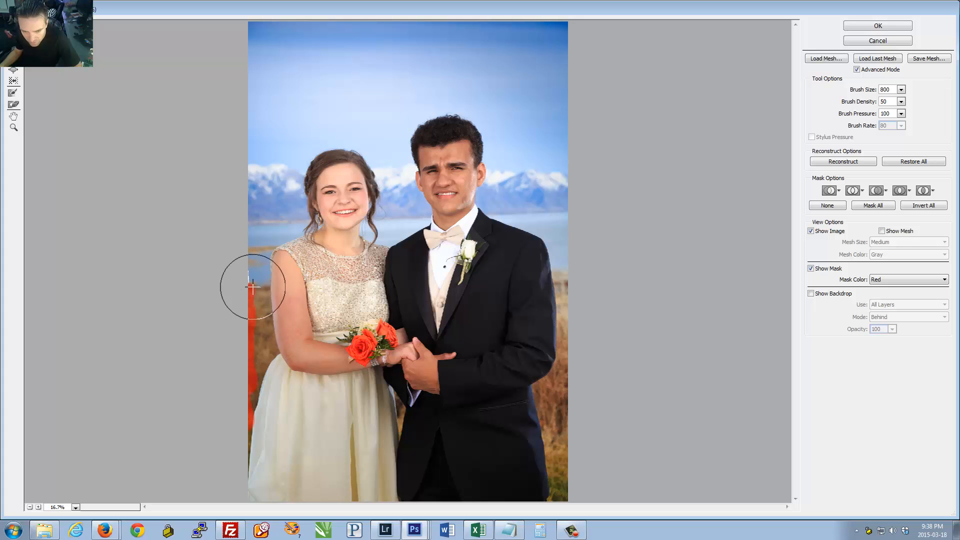
Step: Reduce the warp brush size to 200 and undo all the warps made to the woman's arm
{"action": "left_click", "coordinate": [245, 273], "text": "ctrl"}
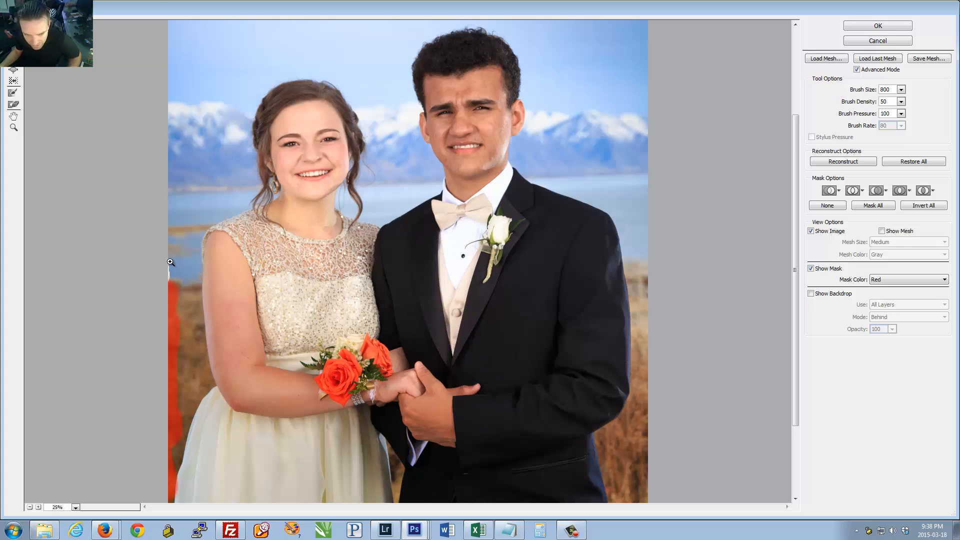
{"action": "left_click", "coordinate": [131, 163], "text": "ctrl"}
{"action": "key", "text": "bracketleft"}
{"action": "key", "text": "bracketleft"}
{"action": "key", "text": "bracketleft"}
{"action": "key", "text": "bracketleft"}
{"action": "key", "text": "bracketleft"}
{"action": "key", "text": "bracketleft"}
{"action": "key", "text": "bracketleft"}
{"action": "key", "text": "bracketleft"}
{"action": "key", "text": "bracketleft"}
{"action": "key", "text": "bracketleft"}
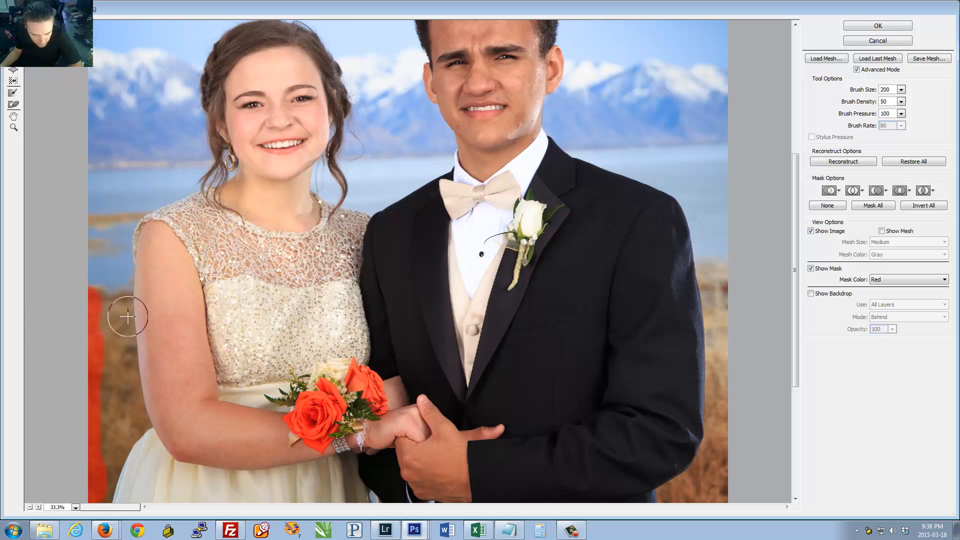
{"action": "key", "text": "bracketleft"}
{"action": "key", "text": "bracketleft"}
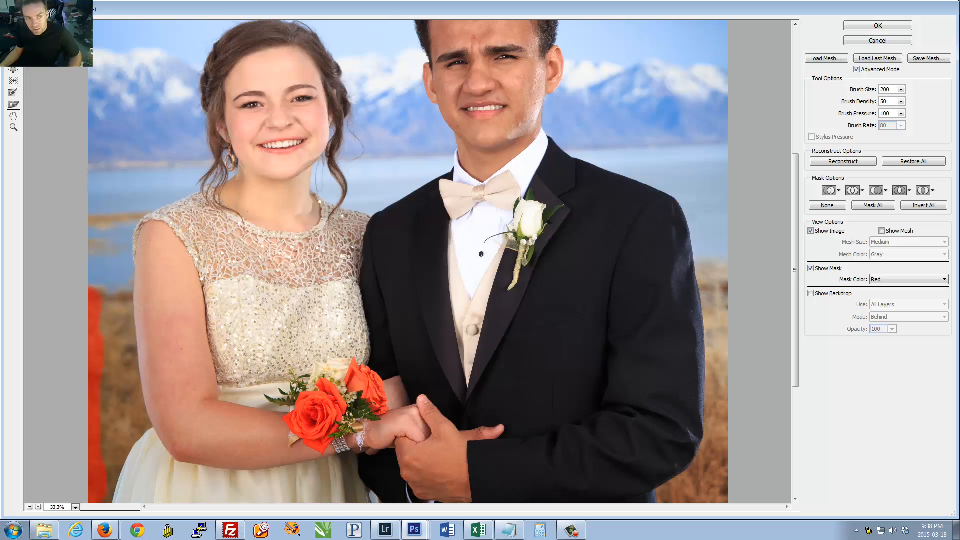
{"action": "key", "text": "alt+space"}
{"action": "key", "text": "ctrl+alt+z"}
{"action": "key", "text": "ctrl+alt+z"}
{"action": "key", "text": "ctrl+alt+z"}
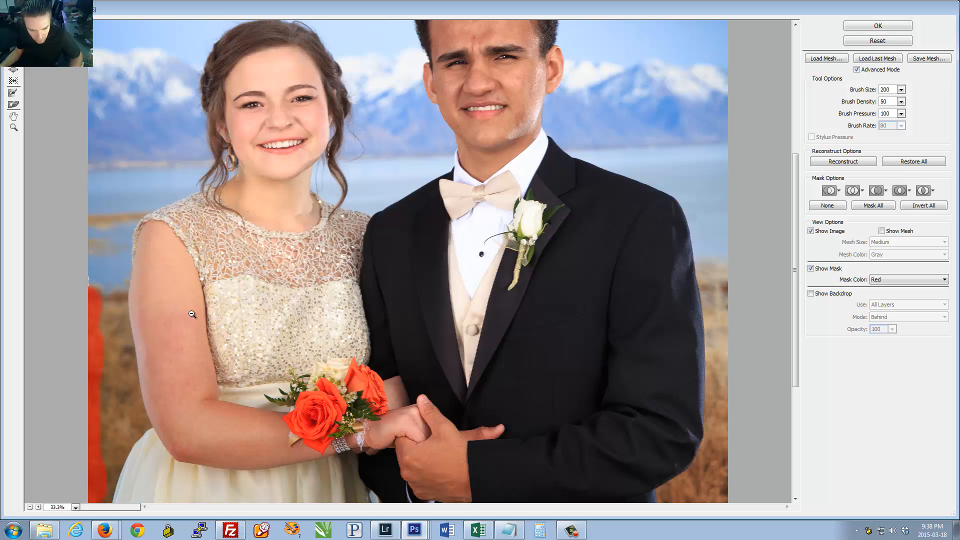
Step: Slim the woman's upper arm using the Push Left tool, with the brush size raised to 1400
{"action": "left_click", "coordinate": [13, 82]}
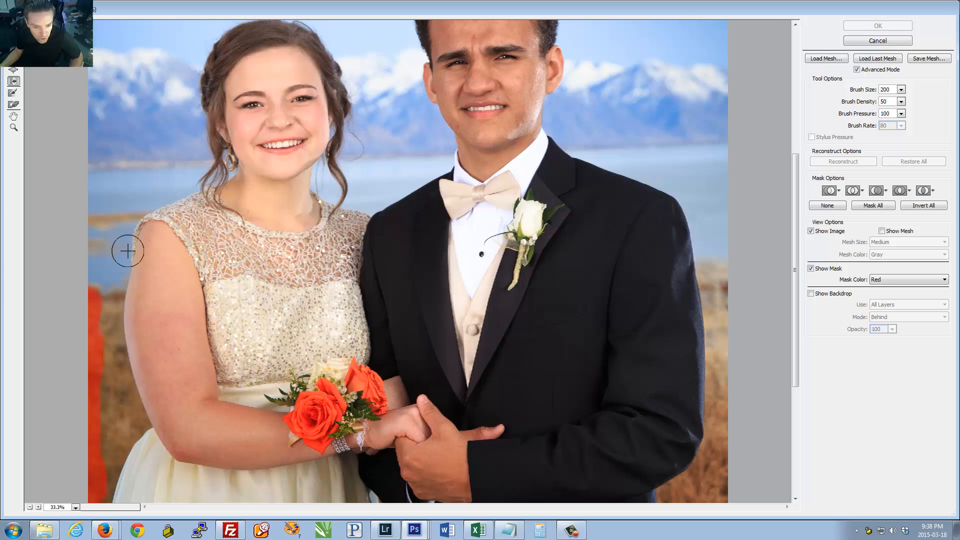
{"action": "key", "text": "bracketright"}
{"action": "key", "text": "bracketright"}
{"action": "key", "text": "bracketright"}
{"action": "key", "text": "bracketright"}
{"action": "key", "text": "bracketright"}
{"action": "key", "text": "bracketright"}
{"action": "key", "text": "bracketright"}
{"action": "key", "text": "bracketright"}
{"action": "key", "text": "bracketright"}
{"action": "key", "text": "bracketright"}
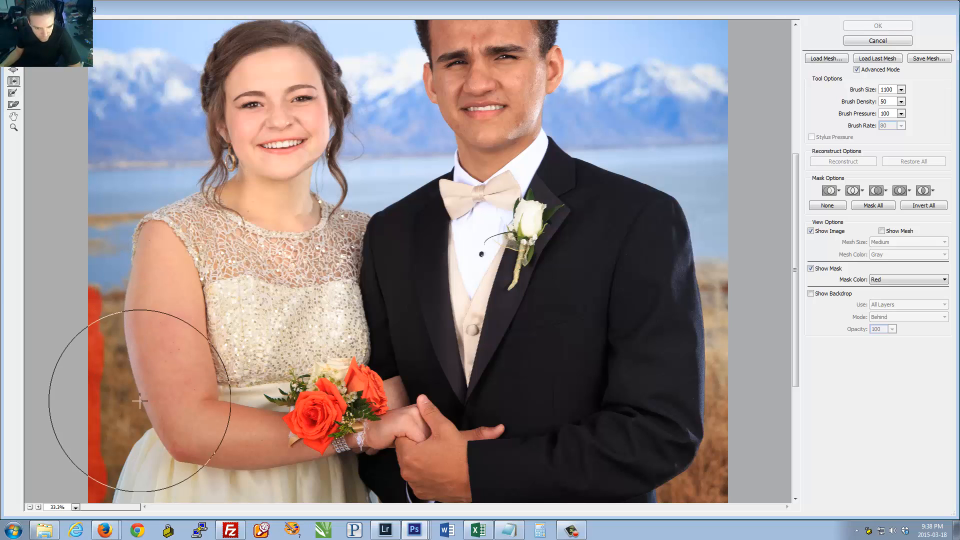
{"action": "mouse_move", "coordinate": [142, 340]}
{"action": "left_mouse_down"}
{"action": "mouse_move", "coordinate": [134, 347]}
{"action": "mouse_move", "coordinate": [135, 321]}
{"action": "mouse_move", "coordinate": [123, 329]}
{"action": "left_mouse_up"}
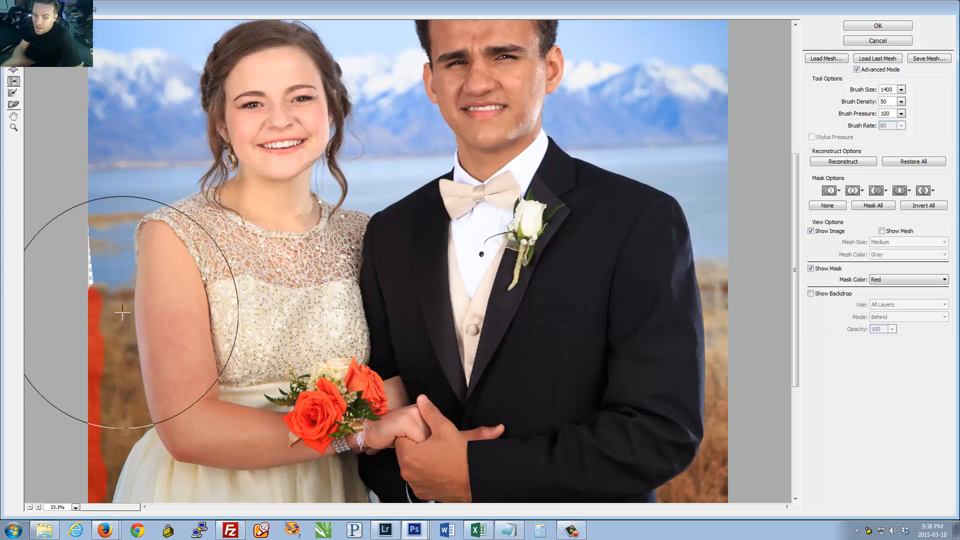
Step: Try pushing the side of the woman's face inward with the Forward Warp tool at brush size 1100, and undo it
{"action": "key", "text": "bracketleft"}
{"action": "key", "text": "bracketleft"}
{"action": "key", "text": "bracketleft"}
{"action": "key", "text": "bracketleft"}
{"action": "key", "text": "bracketleft"}
{"action": "key", "text": "bracketleft"}
{"action": "key", "text": "bracketleft"}
{"action": "key", "text": "bracketleft"}
{"action": "key", "text": "bracketleft"}
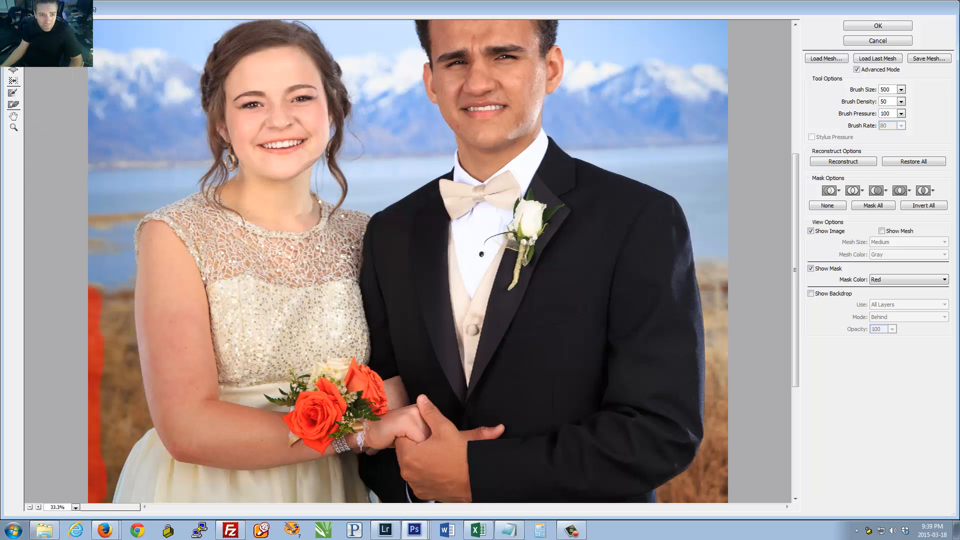
{"action": "key", "text": "bracketright"}
{"action": "key", "text": "bracketright"}
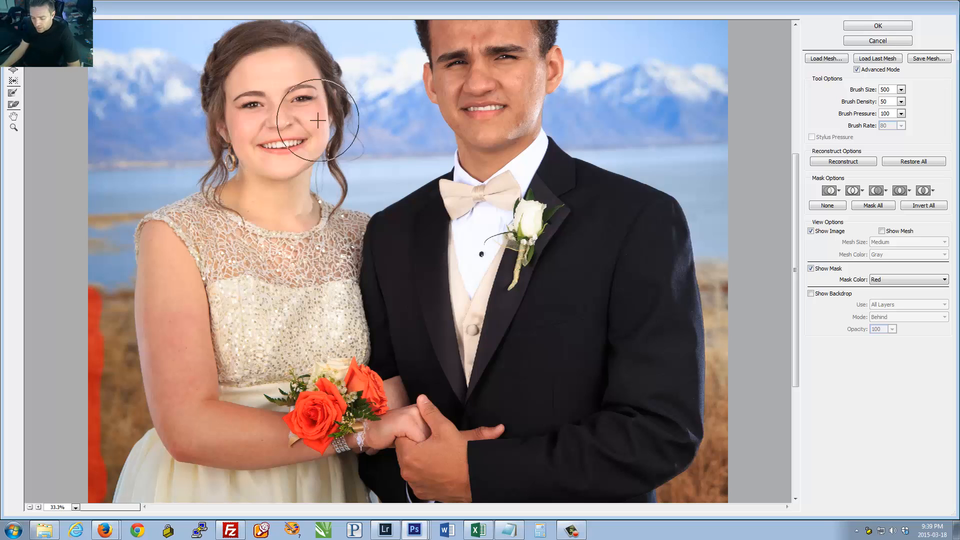
{"action": "key", "text": "bracketright"}
{"action": "key", "text": "bracketright"}
{"action": "key", "text": "bracketright"}
{"action": "key", "text": "bracketright"}
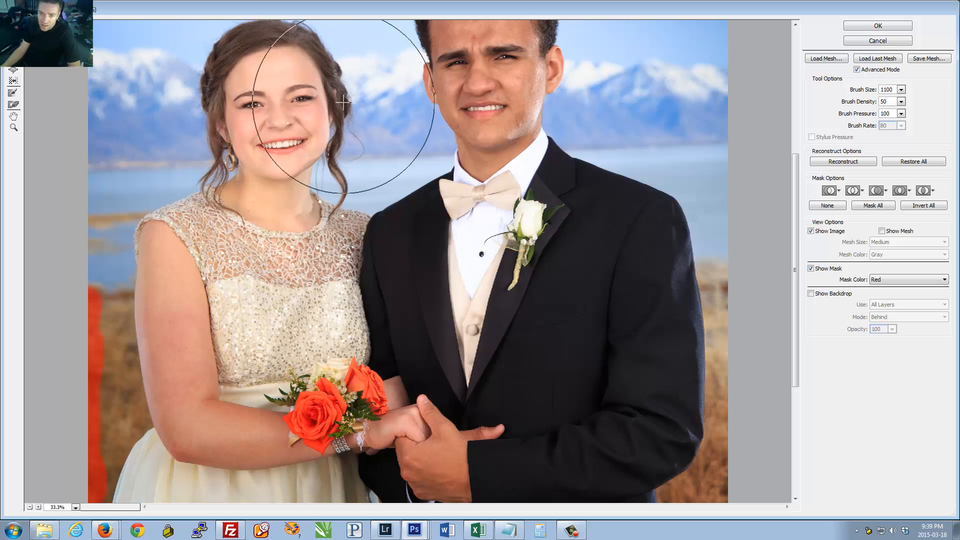
{"action": "left_click_drag", "start_coordinate": [326, 107], "coordinate": [290, 105]}
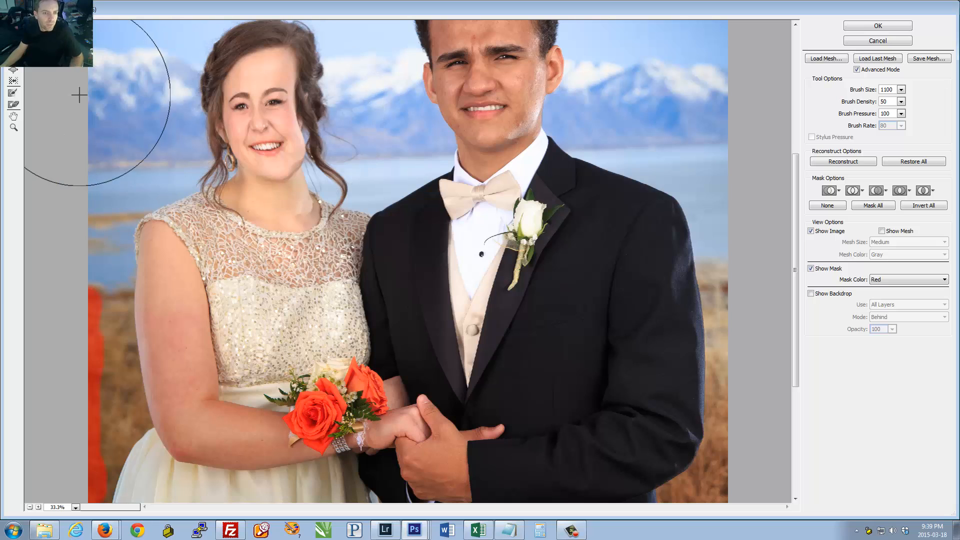
{"action": "key", "text": "ctrl+z"}
Step: Try slimming the side of the woman's face and hair using the Push Left tool at brush size 1100
{"action": "left_click", "coordinate": [14, 81]}
{"action": "left_click_drag", "start_coordinate": [328, 107], "coordinate": [299, 106]}
{"action": "key", "text": "ctrl+z"}
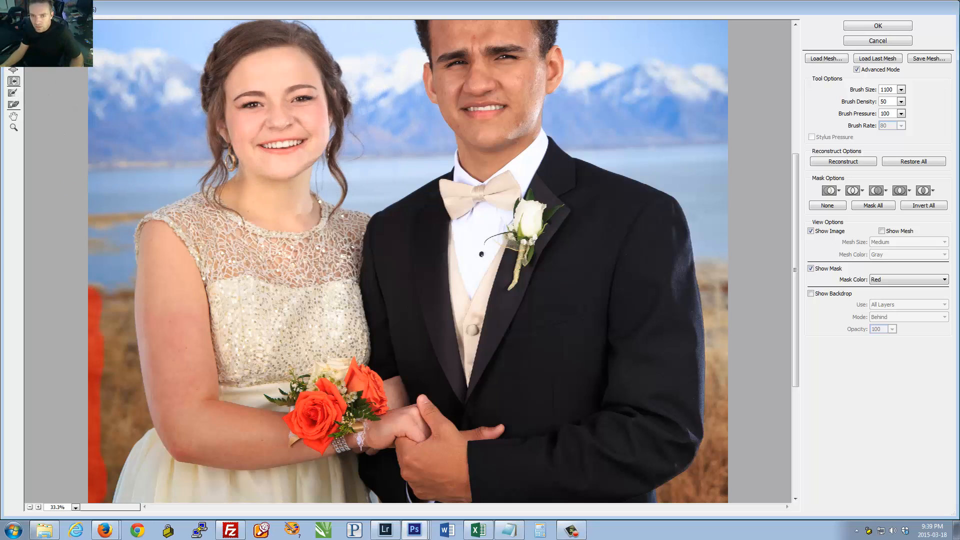
{"action": "left_click_drag", "start_coordinate": [345, 107], "coordinate": [320, 100]}
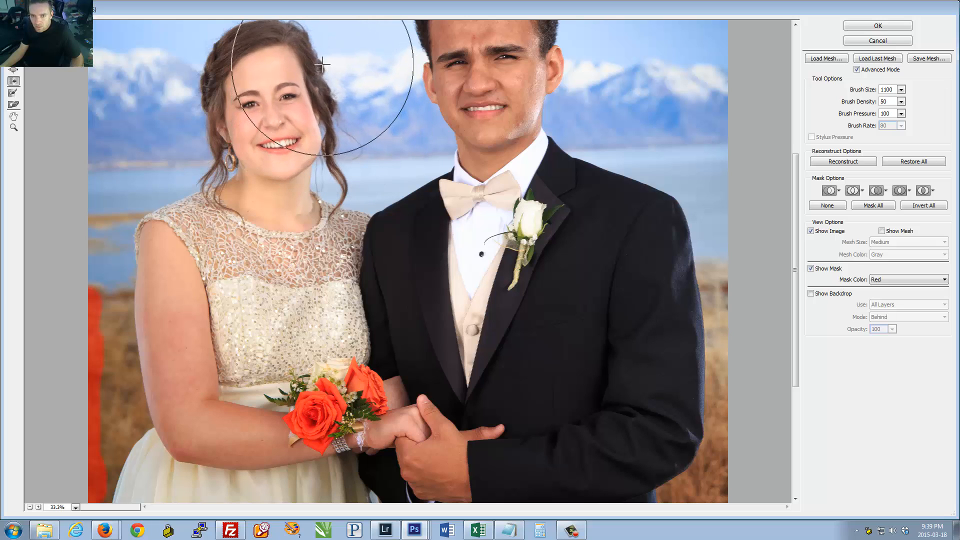
{"action": "left_click_drag", "start_coordinate": [315, 145], "coordinate": [314, 108]}
{"action": "key", "text": "ctrl+z"}
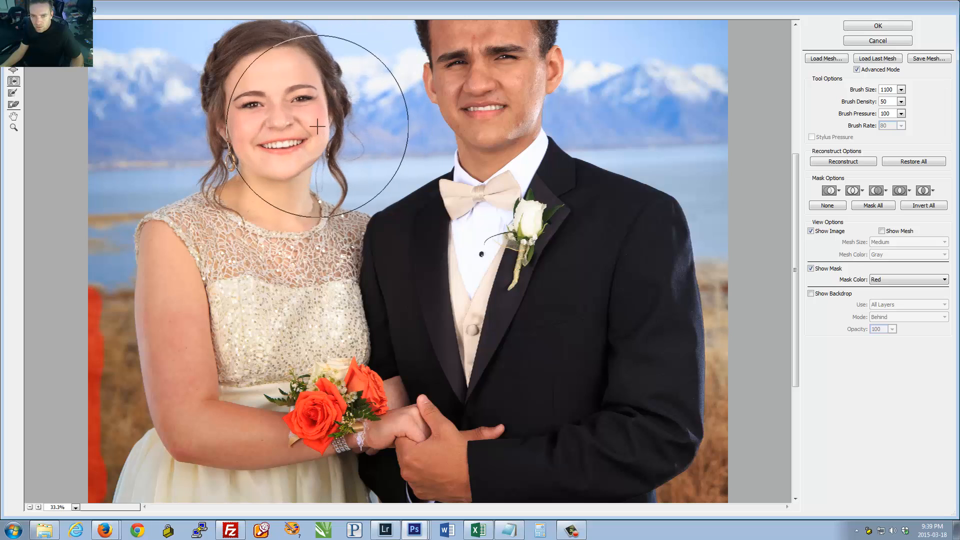
{"action": "key", "text": "ctrl+space"}
{"action": "left_click", "coordinate": [318, 105]}
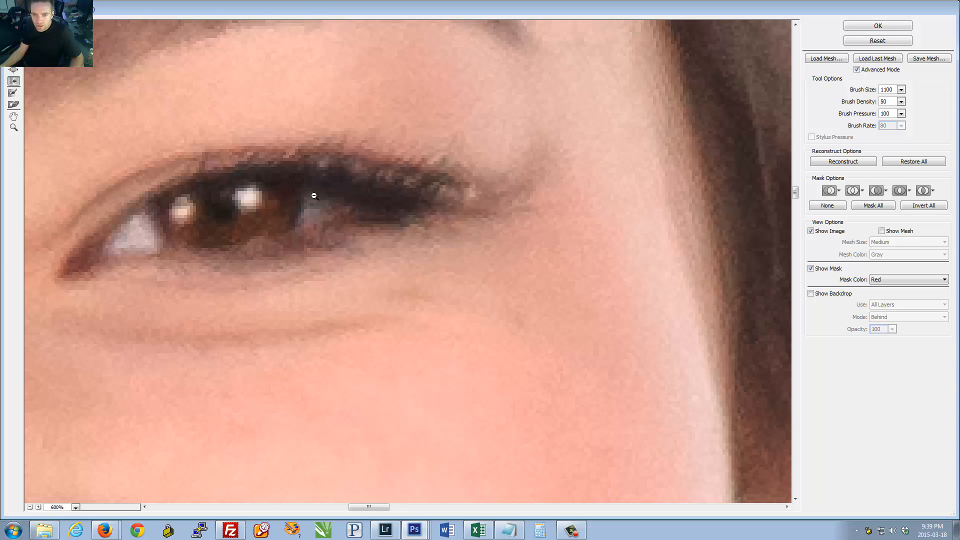
{"action": "left_click", "coordinate": [314, 196], "text": "alt"}
{"action": "left_click", "coordinate": [315, 195], "text": "alt"}
{"action": "left_click", "coordinate": [328, 317], "text": "alt"}
{"action": "left_click", "coordinate": [383, 316], "text": "alt"}
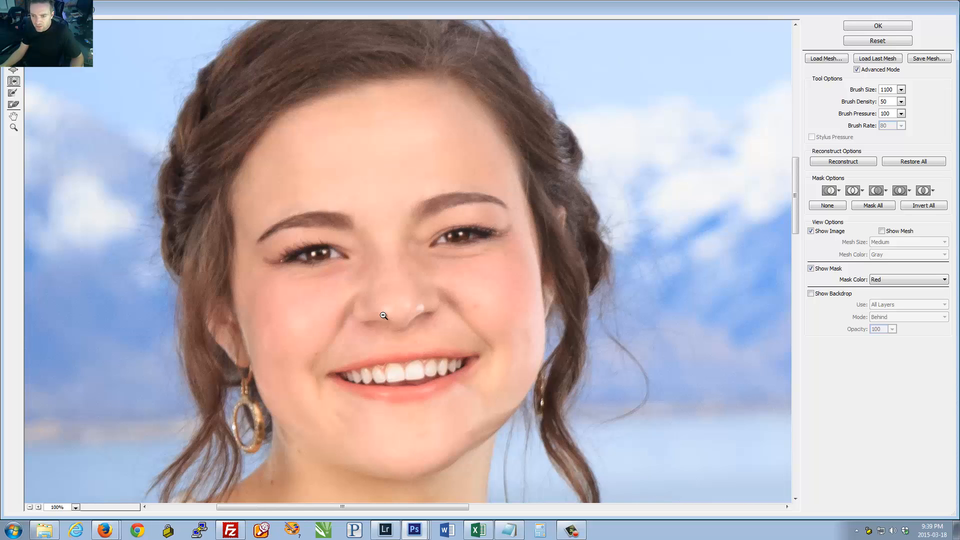
{"action": "left_click", "coordinate": [384, 316], "text": "alt"}
{"action": "left_click", "coordinate": [439, 215], "text": "alt"}
{"action": "left_click", "coordinate": [446, 196], "text": "alt"}
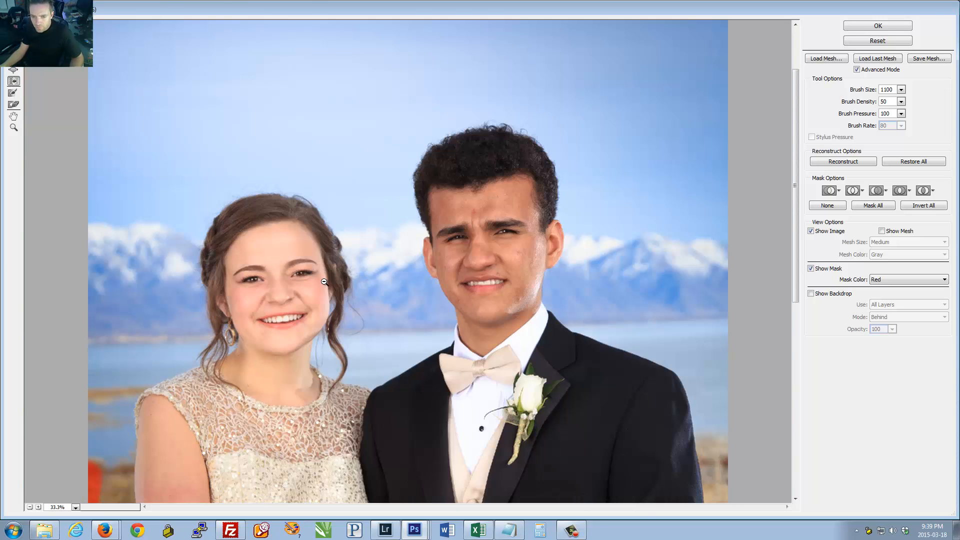
{"action": "mouse_move", "coordinate": [335, 309]}
{"action": "left_mouse_down"}
{"action": "mouse_move", "coordinate": [330, 296]}
{"action": "mouse_move", "coordinate": [330, 309]}
{"action": "left_mouse_up"}
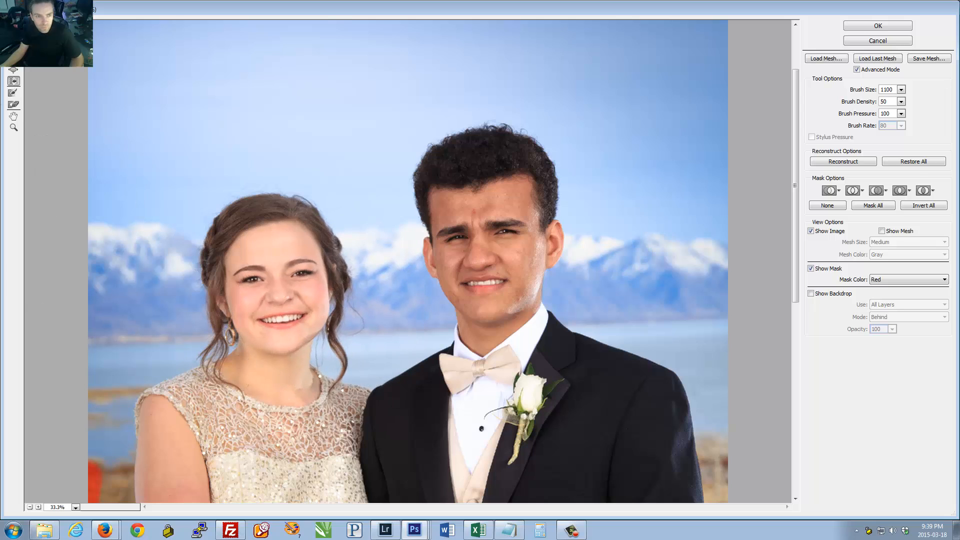
Step: Enlarge both of the woman's eyes using the Bloat tool at brush size 200
{"action": "left_click", "coordinate": [14, 70]}
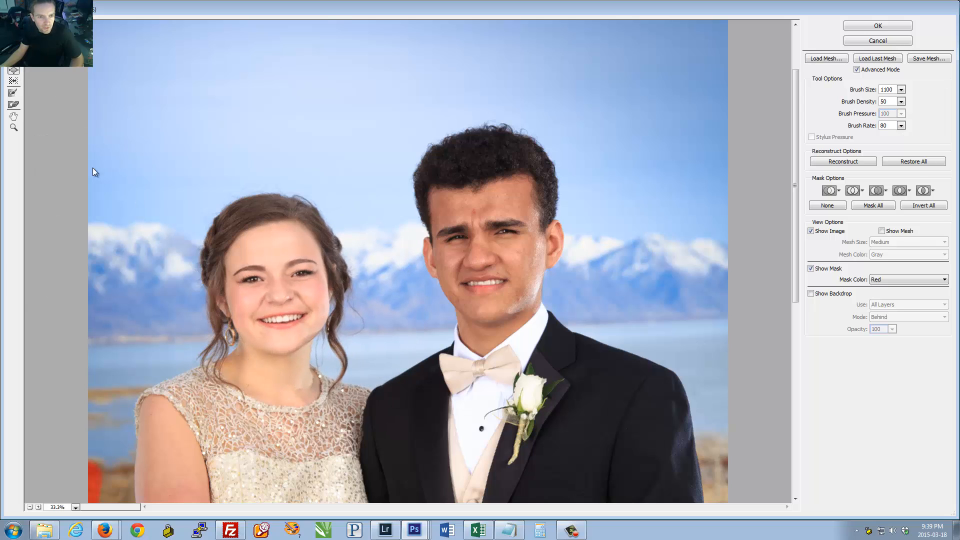
{"action": "key", "text": "bracketleft"}
{"action": "key", "text": "bracketleft"}
{"action": "key", "text": "bracketleft"}
{"action": "key", "text": "bracketleft"}
{"action": "key", "text": "bracketleft"}
{"action": "key", "text": "bracketleft"}
{"action": "key", "text": "bracketleft"}
{"action": "key", "text": "bracketleft"}
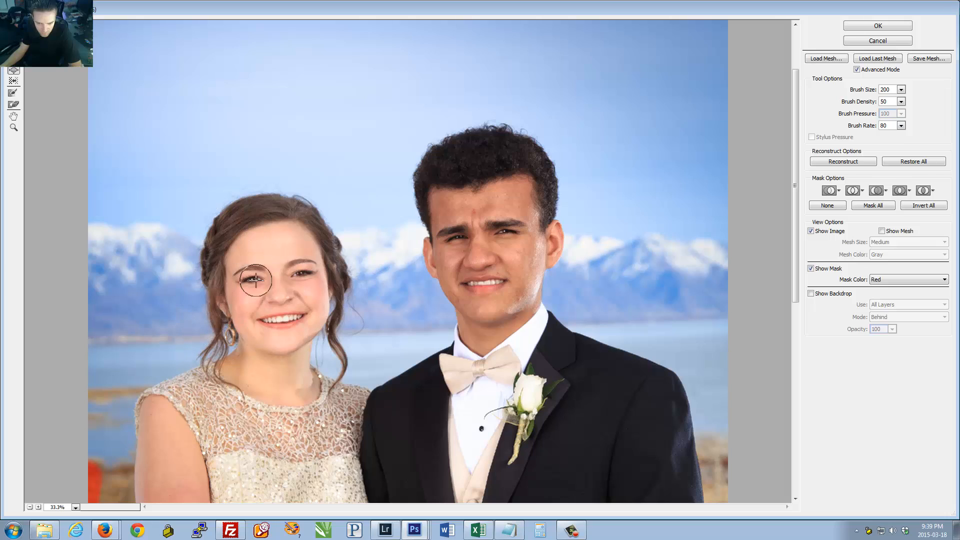
{"action": "mouse_move", "coordinate": [252, 280]}
{"action": "left_mouse_down"}
{"action": "mouse_move", "coordinate": [291, 281]}
{"action": "mouse_move", "coordinate": [304, 263]}
{"action": "mouse_move", "coordinate": [251, 278]}
{"action": "left_mouse_up"}
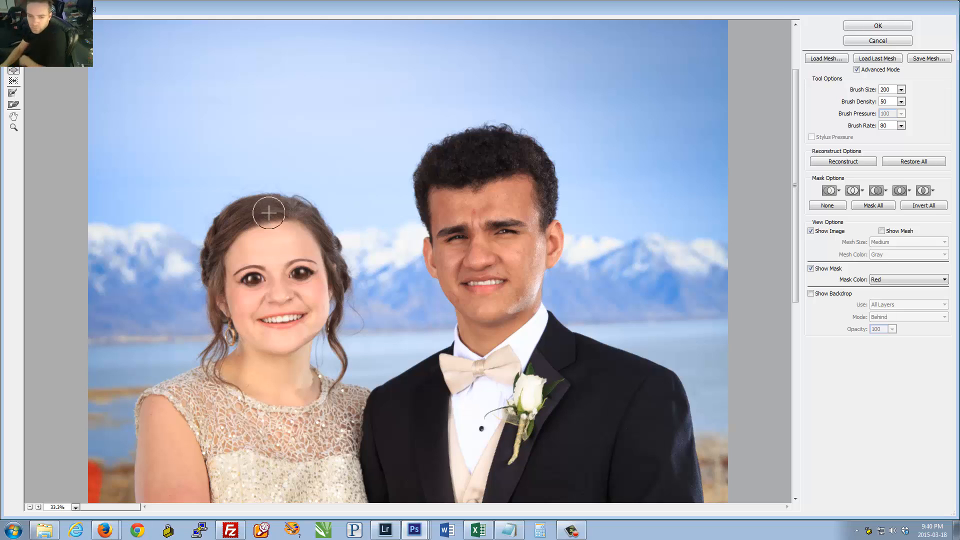
Step: Cancel the Liquify changes and close the couple's photo without saving, leaving the man's photo ISH_0232-Edit.tif in view
{"action": "left_click", "coordinate": [879, 41]}
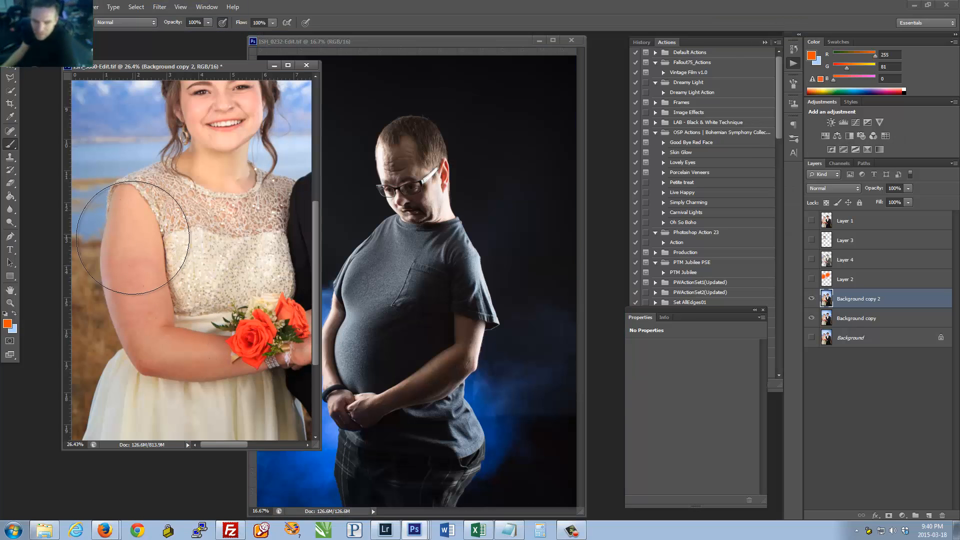
{"action": "left_click", "coordinate": [307, 65]}
{"action": "left_click", "coordinate": [486, 201]}
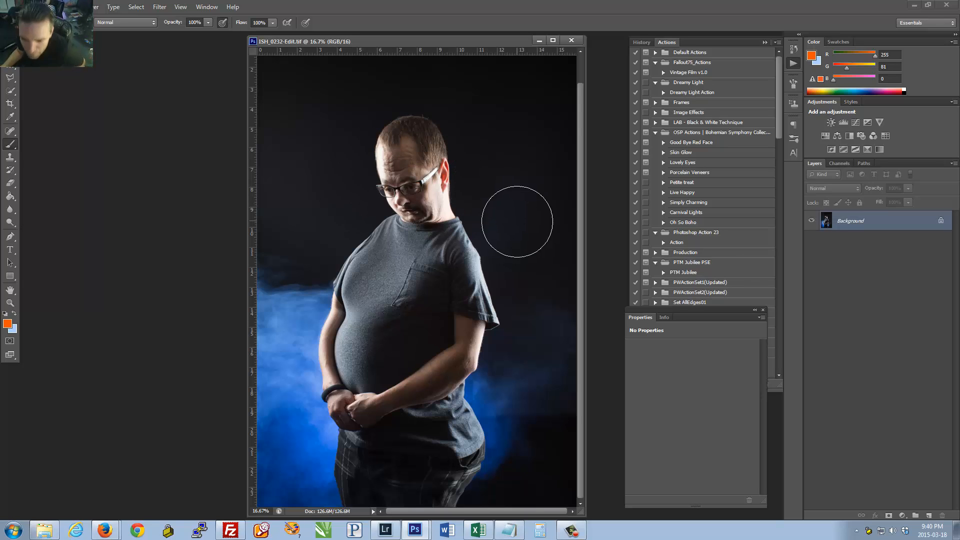
{"action": "left_click_drag", "start_coordinate": [507, 35], "coordinate": [466, 67]}
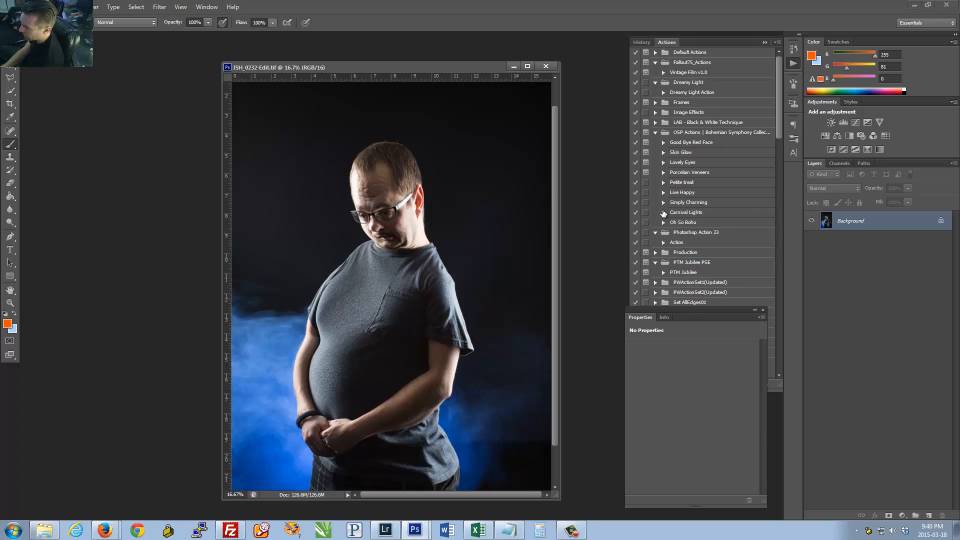
Step: Try the Curves_Cross1 action from the Cross-Processing by JennyW set on the man's photo, and undo it
{"action": "left_click", "coordinate": [682, 154]}
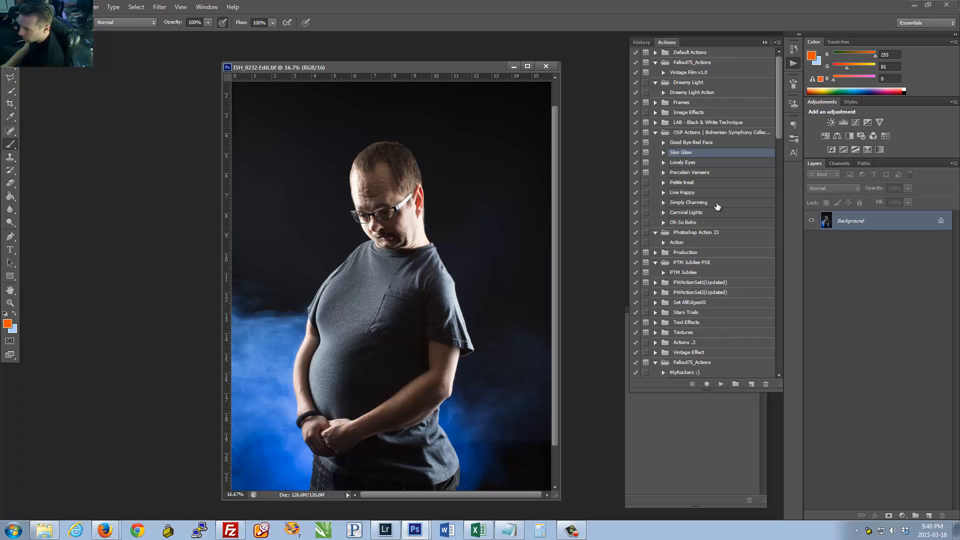
{"action": "left_click", "coordinate": [779, 178]}
{"action": "left_click_drag", "start_coordinate": [779, 178], "coordinate": [781, 217]}
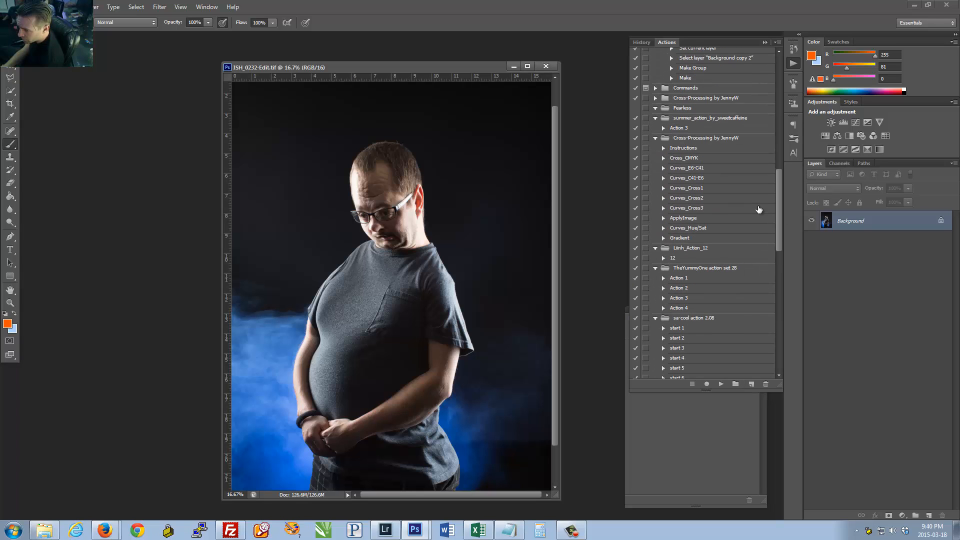
{"action": "left_click", "coordinate": [701, 188]}
{"action": "left_click", "coordinate": [722, 385]}
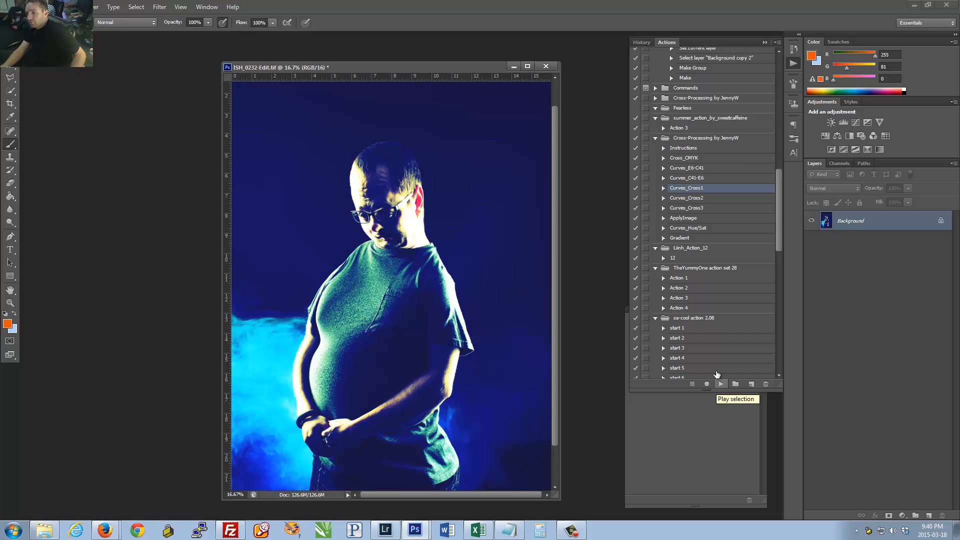
{"action": "key", "text": "ctrl+z"}
Step: Run Action 2 from TheYummyOne action set 28 on the man's photo
{"action": "left_click", "coordinate": [682, 238]}
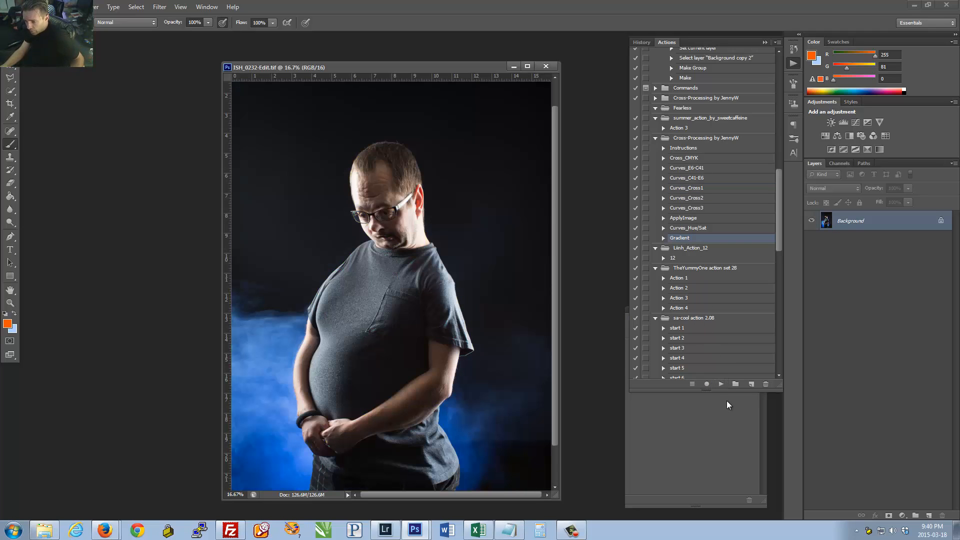
{"action": "left_click", "coordinate": [673, 289]}
{"action": "left_click", "coordinate": [729, 384]}
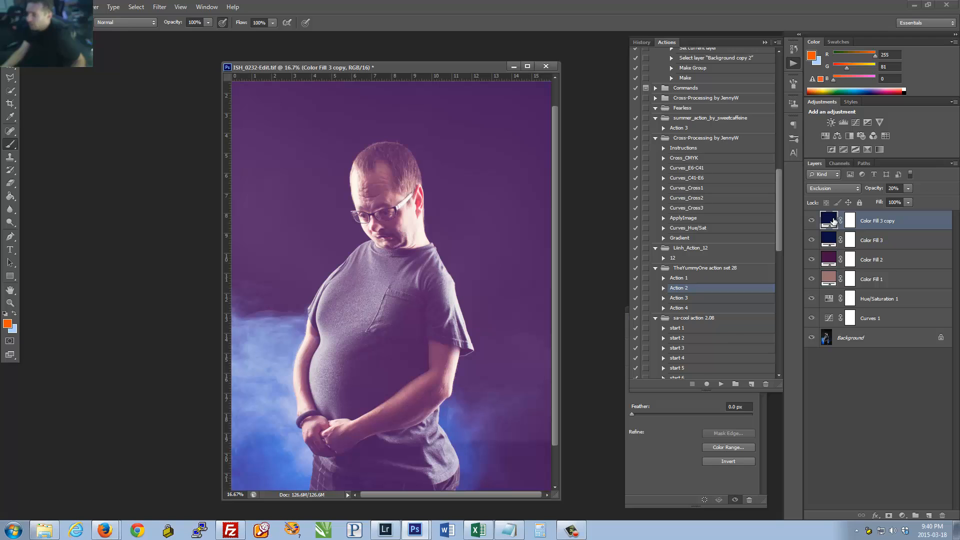
Step: Preview the dark color 15172b for the Color Fill 3 copy layer and discard the change
{"action": "double_click", "coordinate": [829, 219]}
{"action": "left_click", "coordinate": [650, 362]}
{"action": "mouse_move", "coordinate": [656, 397]}
{"action": "left_mouse_down"}
{"action": "mouse_move", "coordinate": [724, 366]}
{"action": "mouse_move", "coordinate": [739, 375]}
{"action": "mouse_move", "coordinate": [727, 416]}
{"action": "mouse_move", "coordinate": [709, 408]}
{"action": "left_mouse_up"}
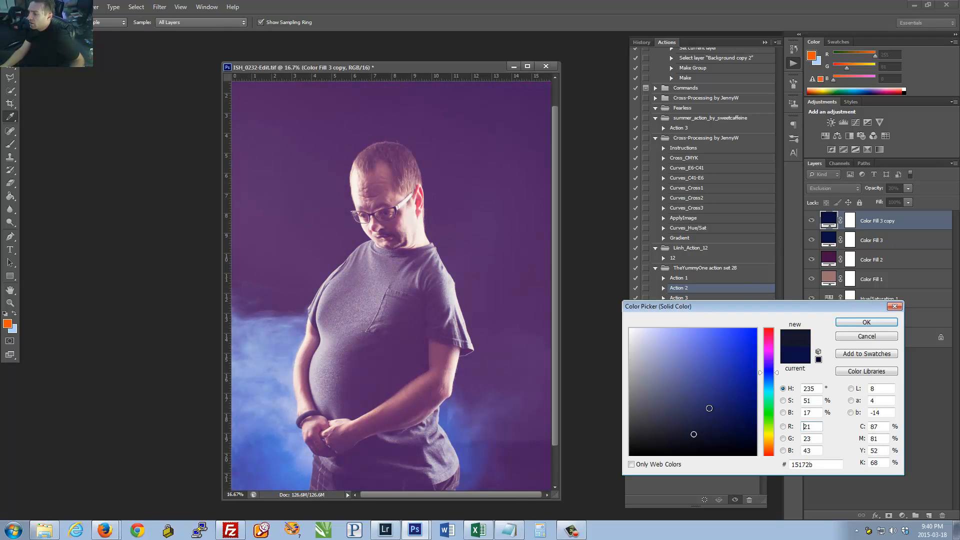
{"action": "left_click", "coordinate": [877, 336]}
Step: Recolor the Color Fill 2 layer to a very dark red, almost black
{"action": "double_click", "coordinate": [828, 259]}
{"action": "left_click", "coordinate": [691, 391]}
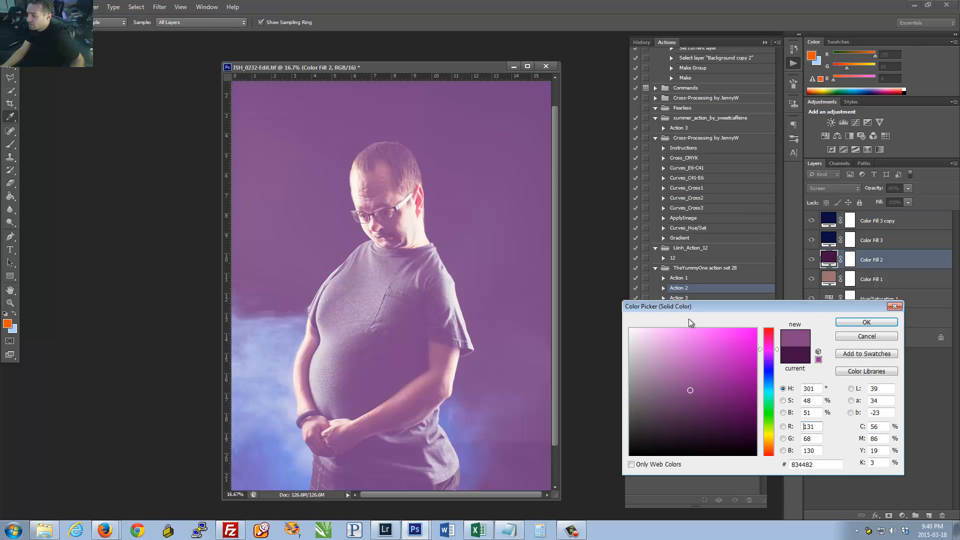
{"action": "left_click", "coordinate": [769, 332]}
{"action": "left_click_drag", "start_coordinate": [670, 350], "coordinate": [720, 446]}
{"action": "left_click", "coordinate": [854, 320]}
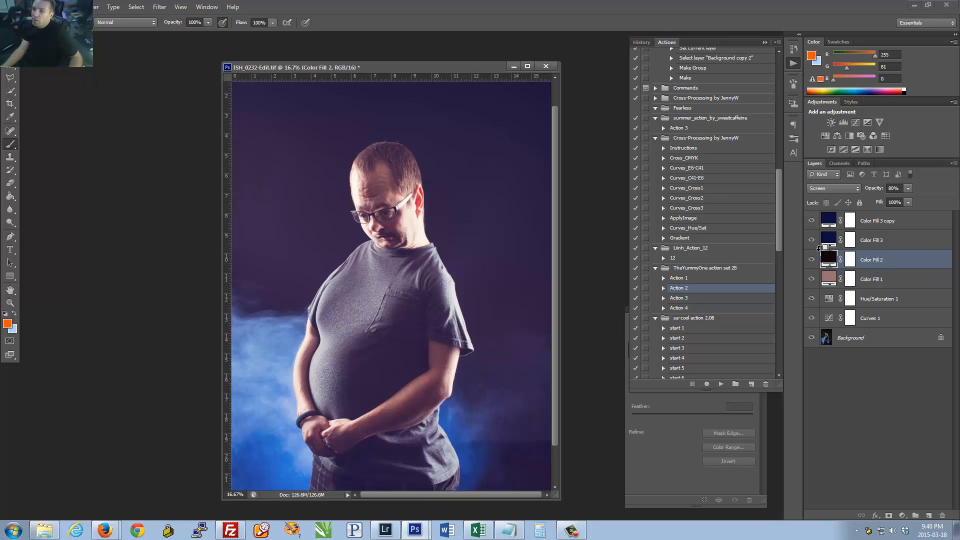
Step: Step back through the recent edits on the man's photo and close ISH_0232-Edit.tif without saving
{"action": "key", "text": "ctrl+alt+z"}
{"action": "key", "text": "ctrl+alt+z"}
{"action": "key", "text": "ctrl+alt+z"}
{"action": "key", "text": "ctrl+alt+z"}
{"action": "key", "text": "ctrl+alt+z"}
{"action": "left_click", "coordinate": [550, 66]}
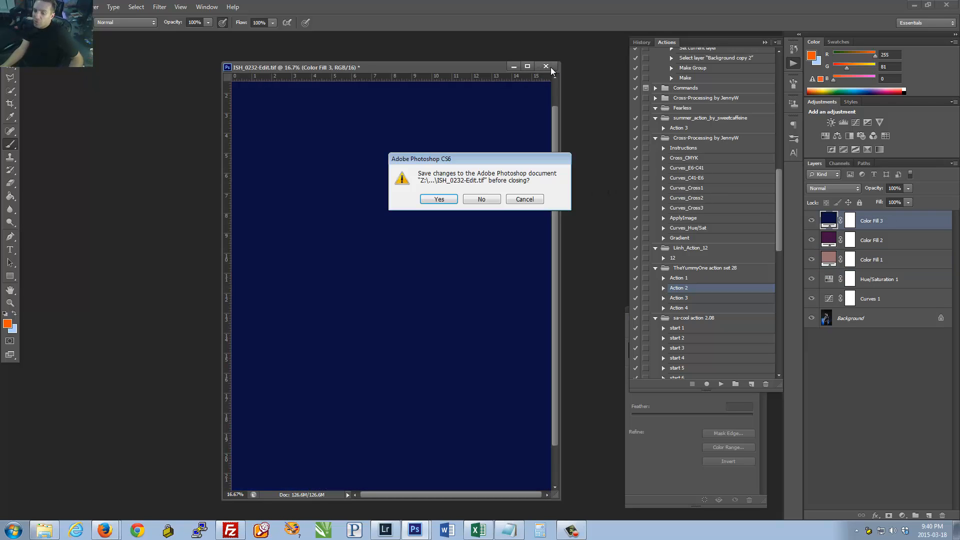
{"action": "key", "text": "n"}
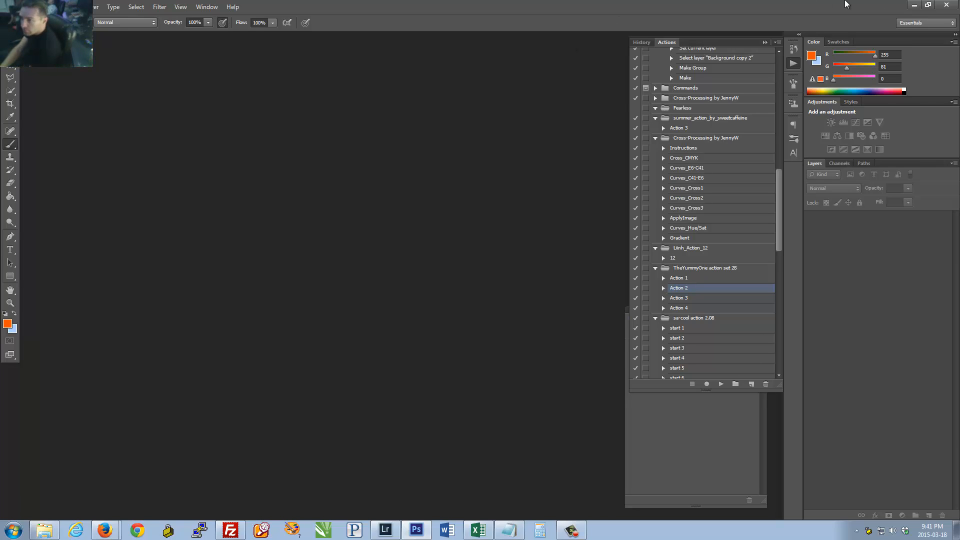
Step: Reopen the couple's photo ISH_3860-Edit.tif and run Action 2 from TheYummyOne action set 28 on it
{"action": "left_click_drag", "start_coordinate": [846, 5], "coordinate": [509, 98]}
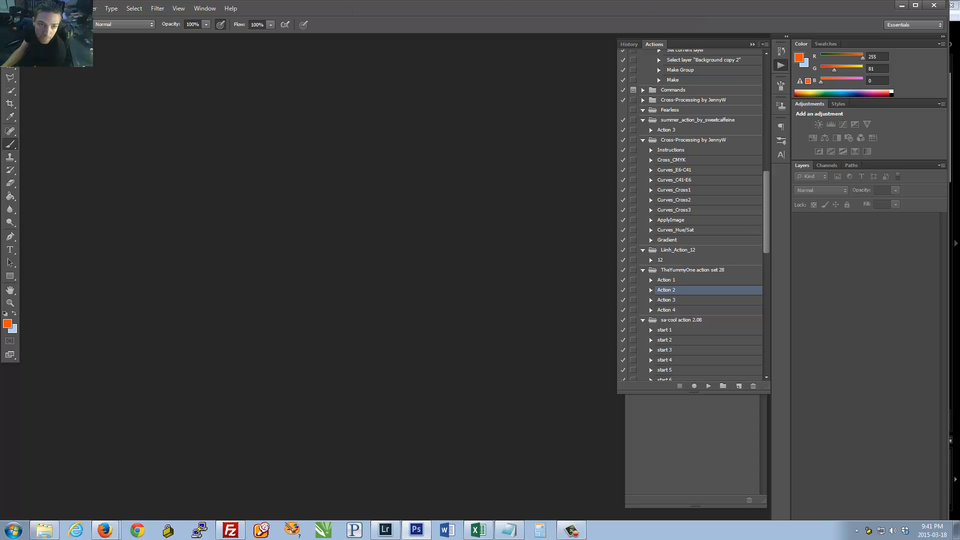
{"action": "left_click", "coordinate": [23, 8]}
{"action": "mouse_move", "coordinate": [52, 83]}
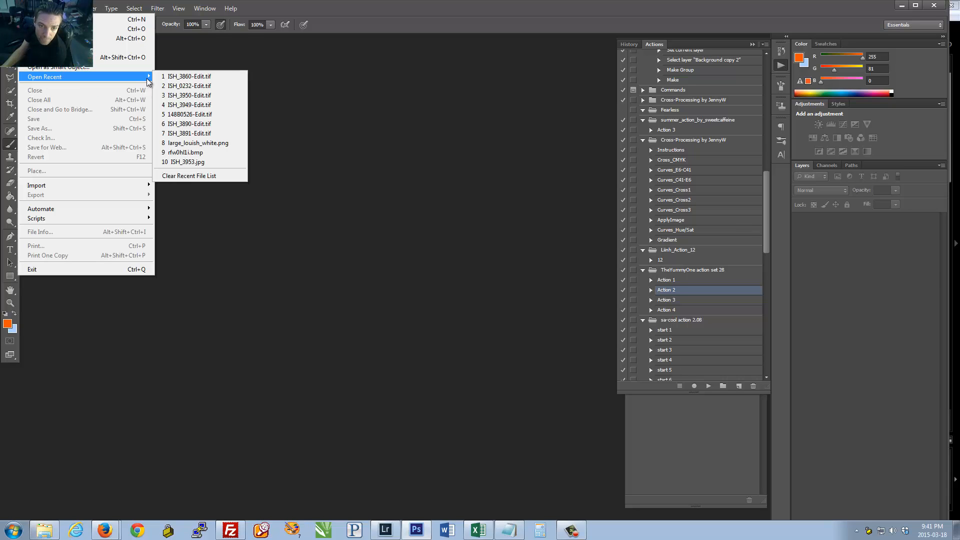
{"action": "left_click", "coordinate": [176, 80]}
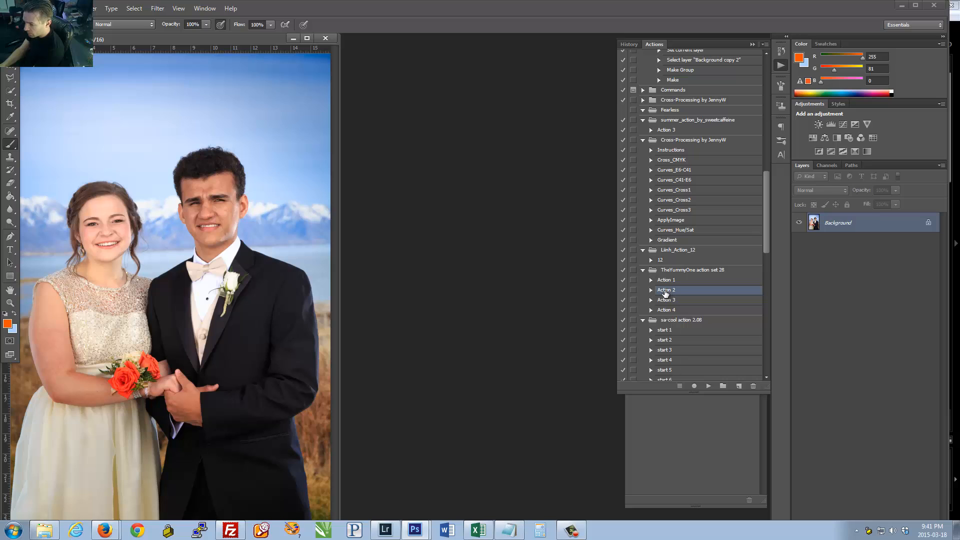
{"action": "left_click", "coordinate": [709, 386]}
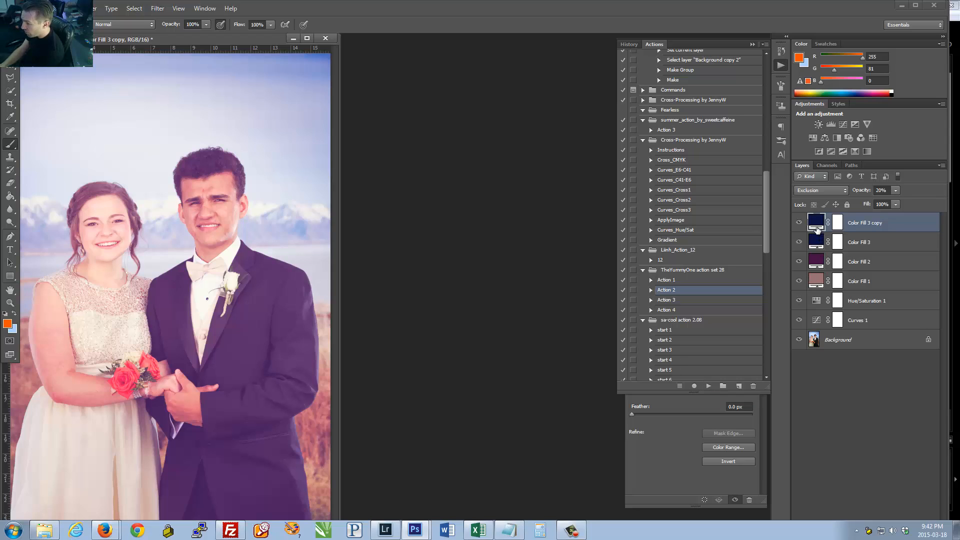
Step: Inspect the fill color of the Color Fill 3 copy layer without changing it, and maximize the program window
{"action": "left_click", "coordinate": [815, 245]}
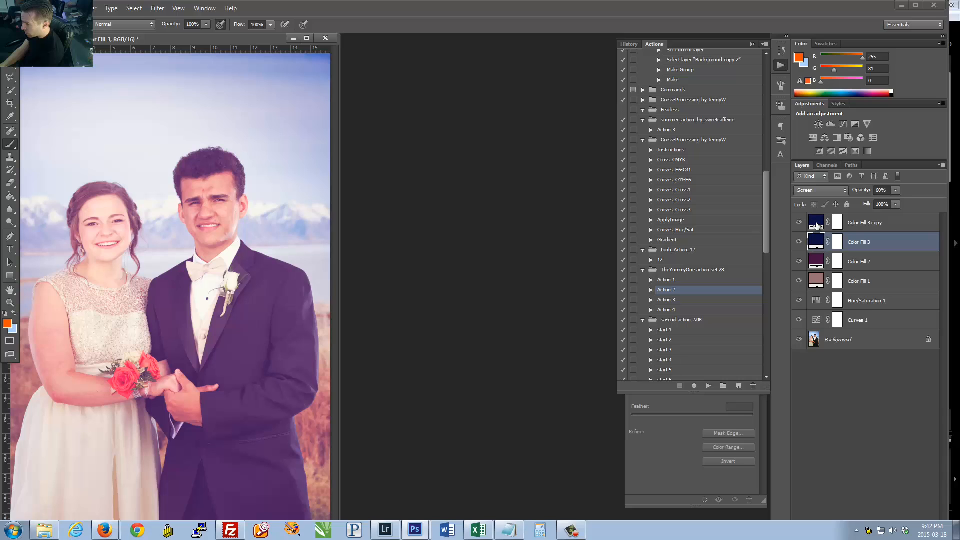
{"action": "left_click", "coordinate": [818, 223]}
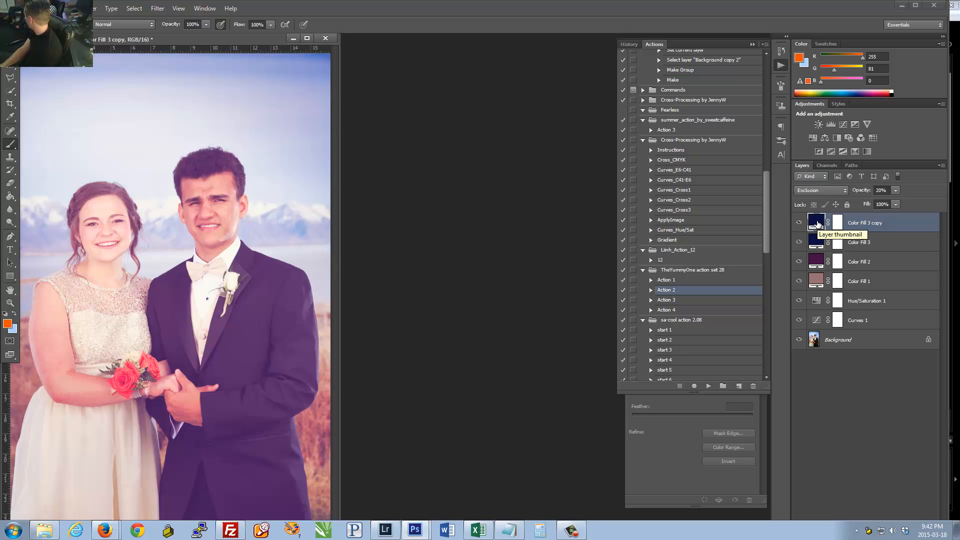
{"action": "double_click", "coordinate": [817, 221]}
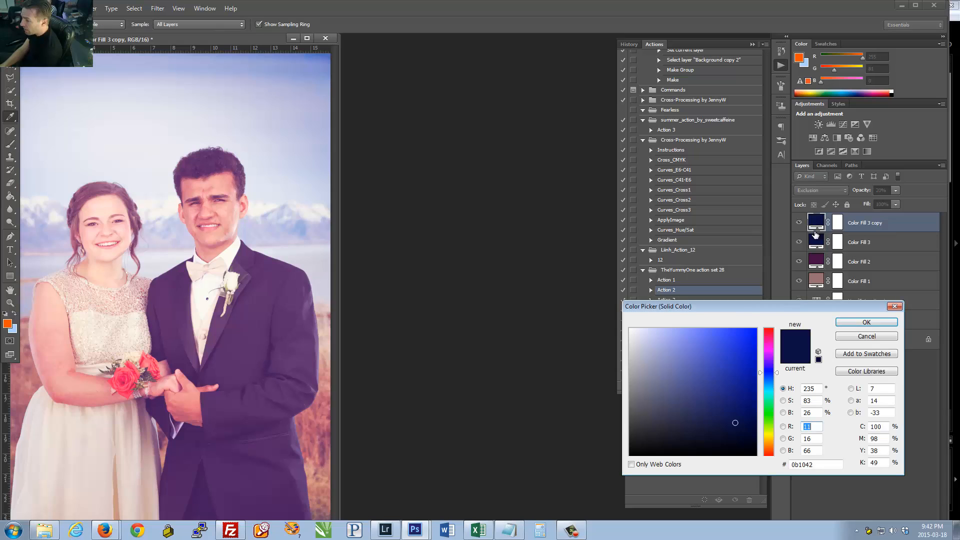
{"action": "left_click_drag", "start_coordinate": [739, 308], "coordinate": [669, 307]}
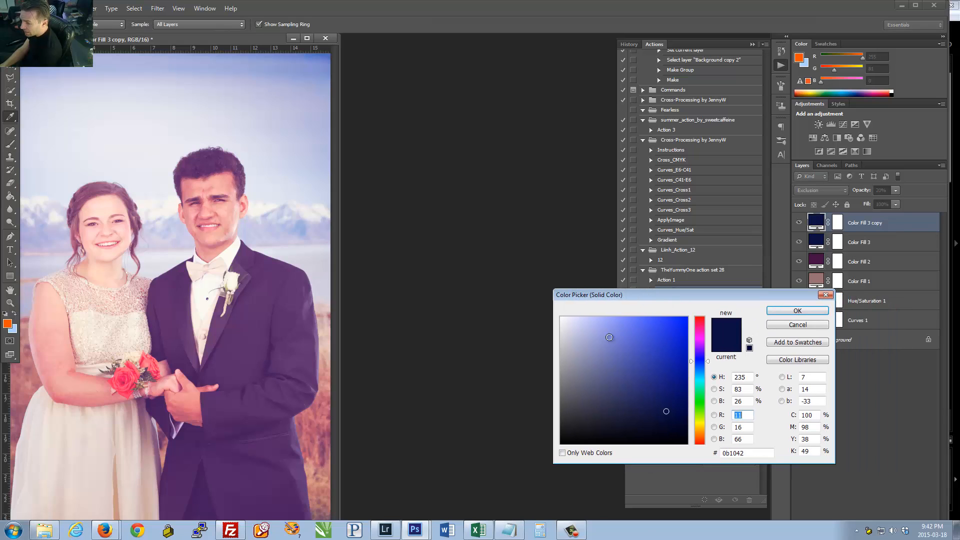
{"action": "left_click", "coordinate": [796, 324]}
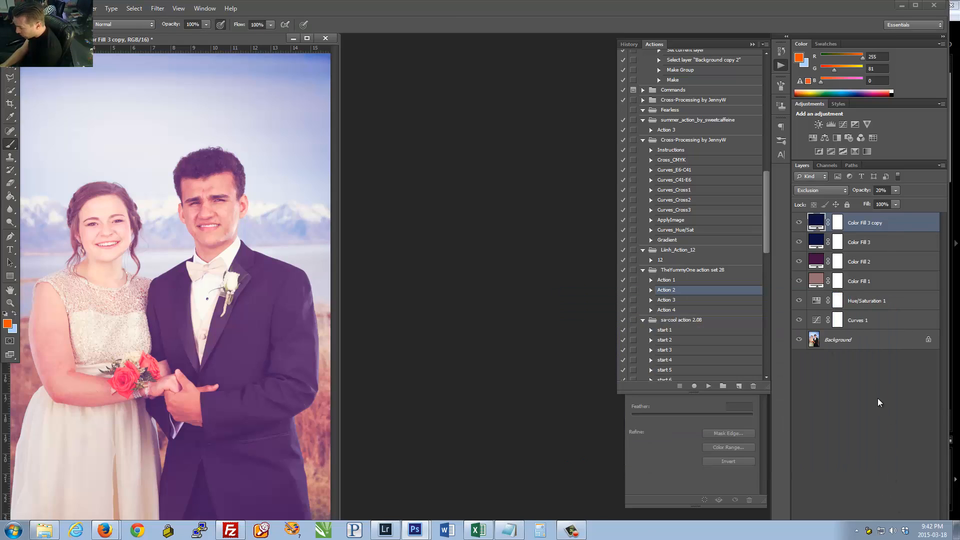
{"action": "double_click", "coordinate": [812, 9]}
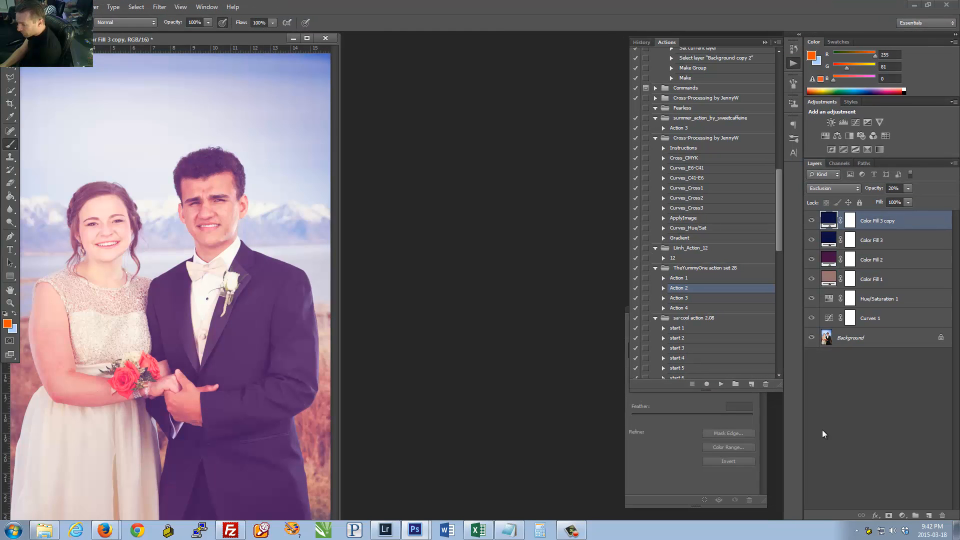
Step: Preview the near-black blue 06081a for the Color Fill 3 layer and discard the change
{"action": "left_click", "coordinate": [902, 518]}
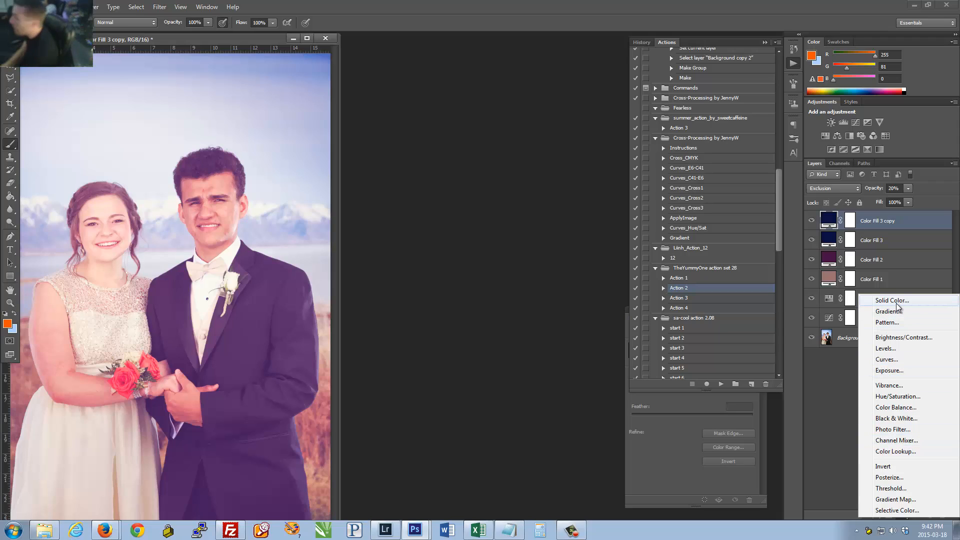
{"action": "left_click", "coordinate": [829, 242]}
{"action": "double_click", "coordinate": [828, 242]}
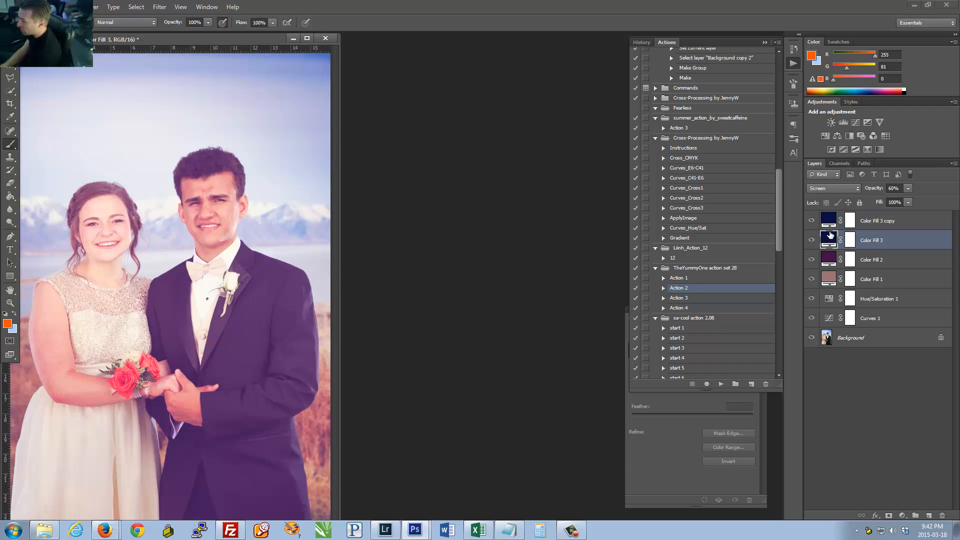
{"action": "left_click", "coordinate": [583, 369]}
{"action": "mouse_move", "coordinate": [585, 371]}
{"action": "left_mouse_down"}
{"action": "mouse_move", "coordinate": [617, 414]}
{"action": "mouse_move", "coordinate": [675, 409]}
{"action": "left_mouse_up"}
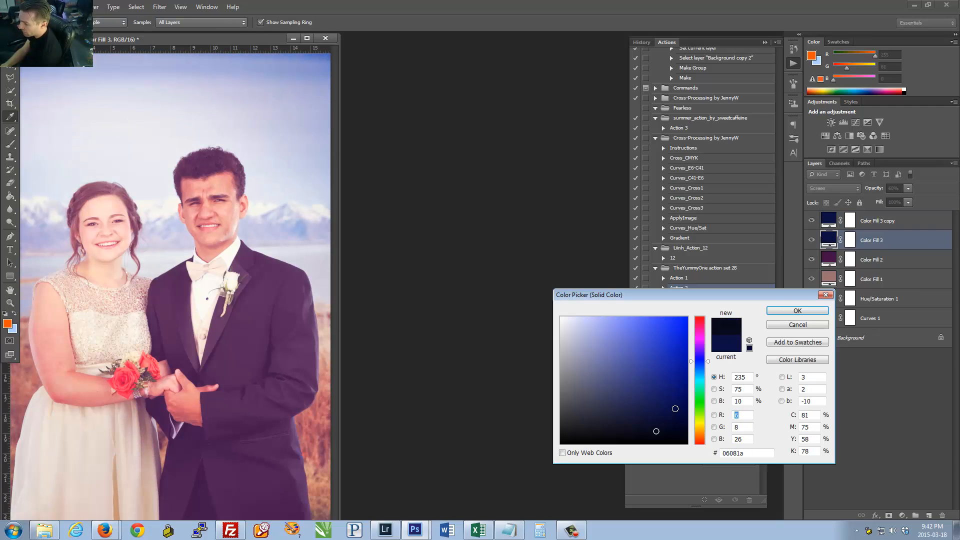
{"action": "left_click", "coordinate": [823, 312]}
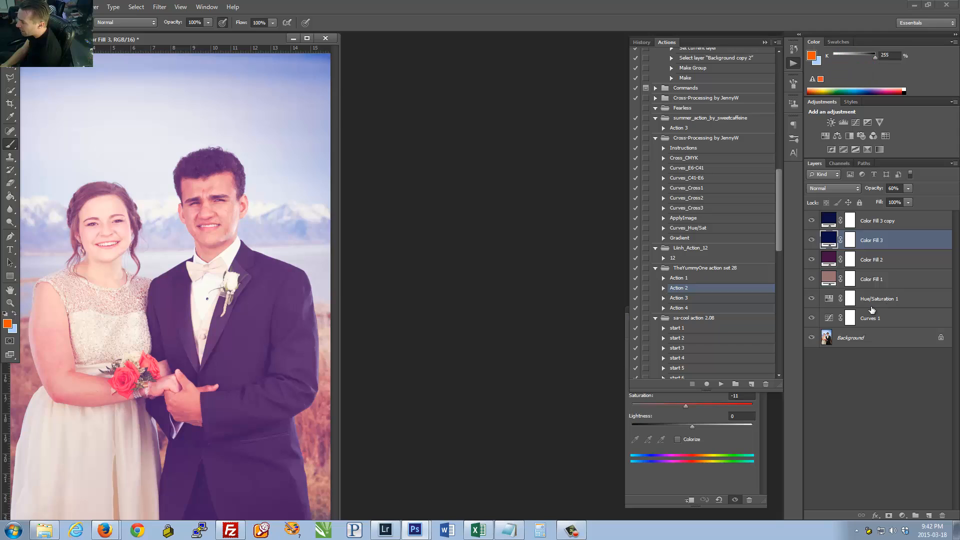
Step: Reshape the RGB curve of the Curves 1 layer into an extreme wave that strongly distorts the photo's colors
{"action": "left_click", "coordinate": [865, 303]}
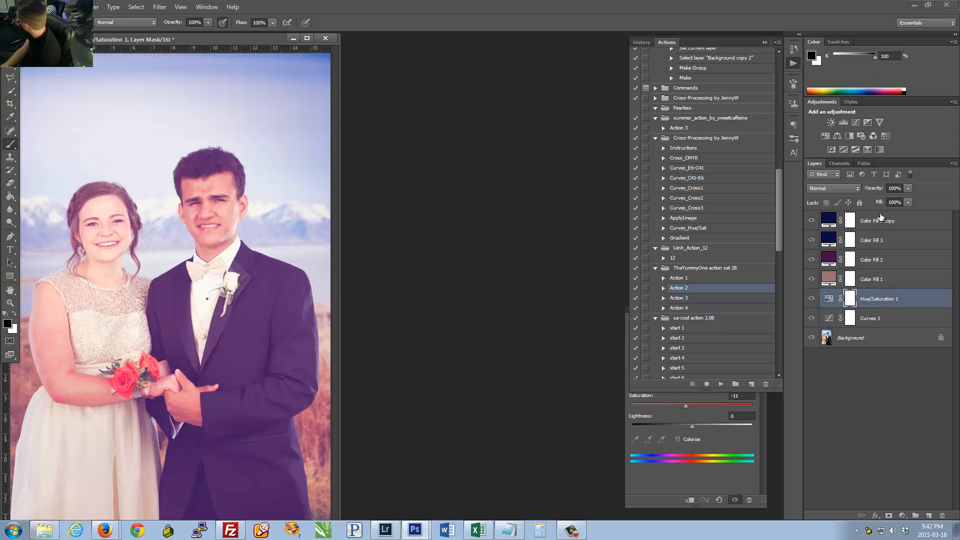
{"action": "left_click", "coordinate": [830, 318]}
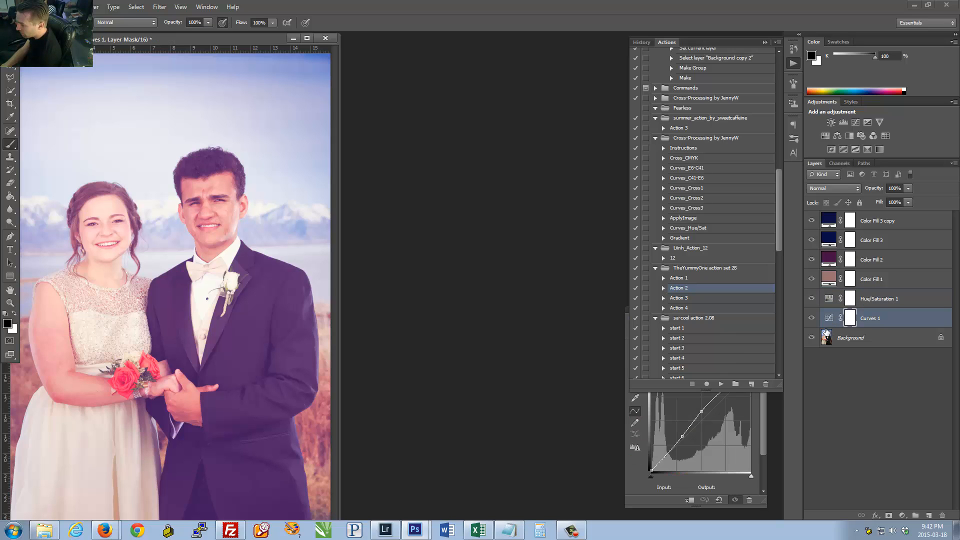
{"action": "left_click_drag", "start_coordinate": [678, 444], "coordinate": [685, 418]}
{"action": "left_click_drag", "start_coordinate": [702, 411], "coordinate": [738, 403]}
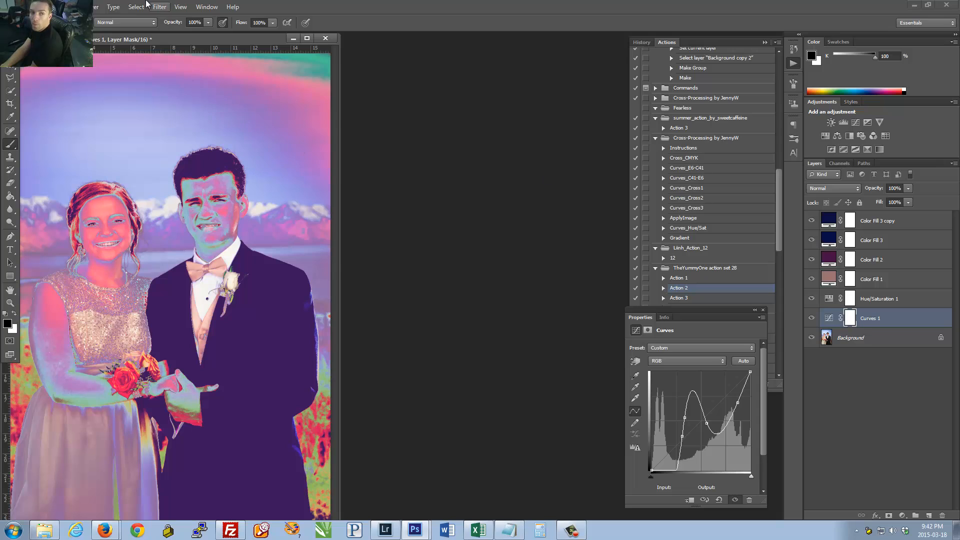
Step: Add a Brightness/Contrast adjustment layer directly above Curves 1 and set its brightness to -22
{"action": "left_click", "coordinate": [94, 7]}
{"action": "mouse_move", "coordinate": [72, 7]}
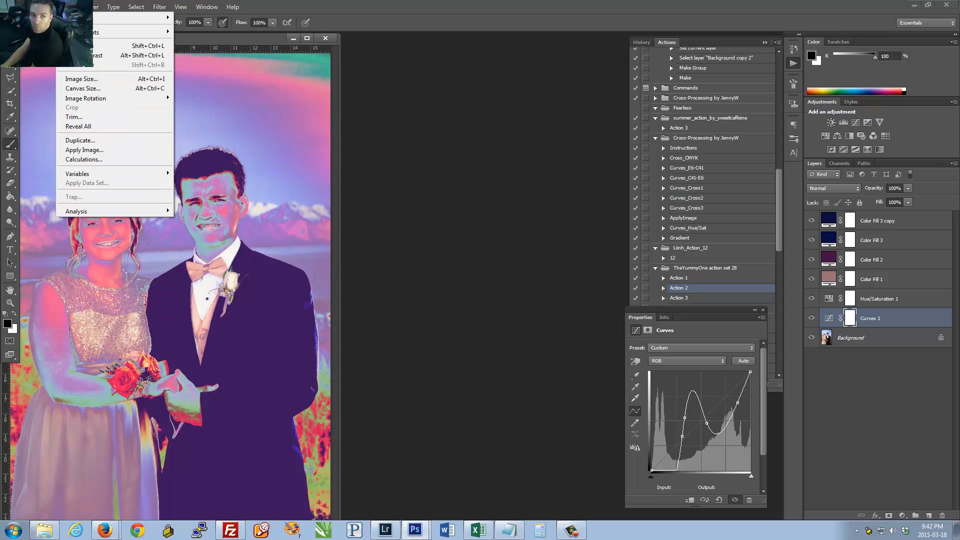
{"action": "mouse_move", "coordinate": [165, 32]}
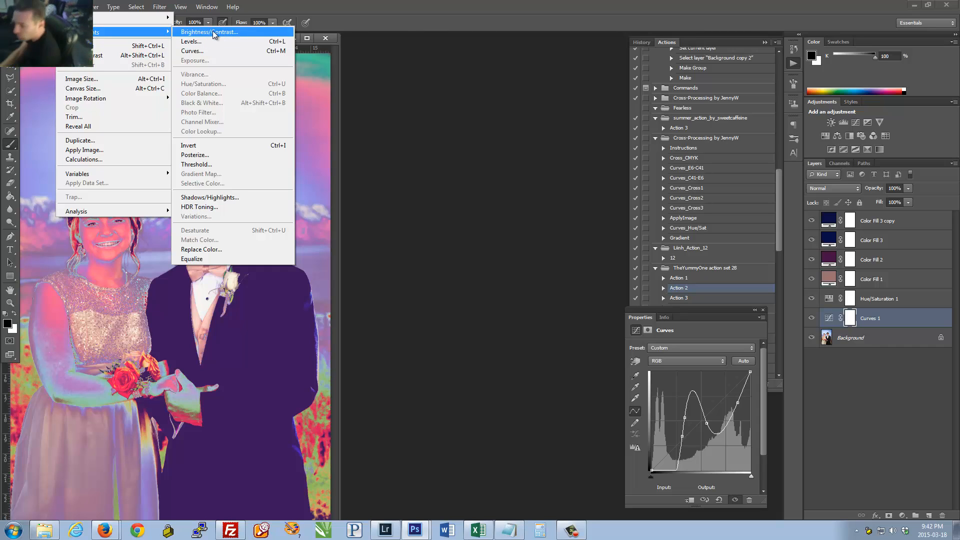
{"action": "left_click", "coordinate": [903, 516]}
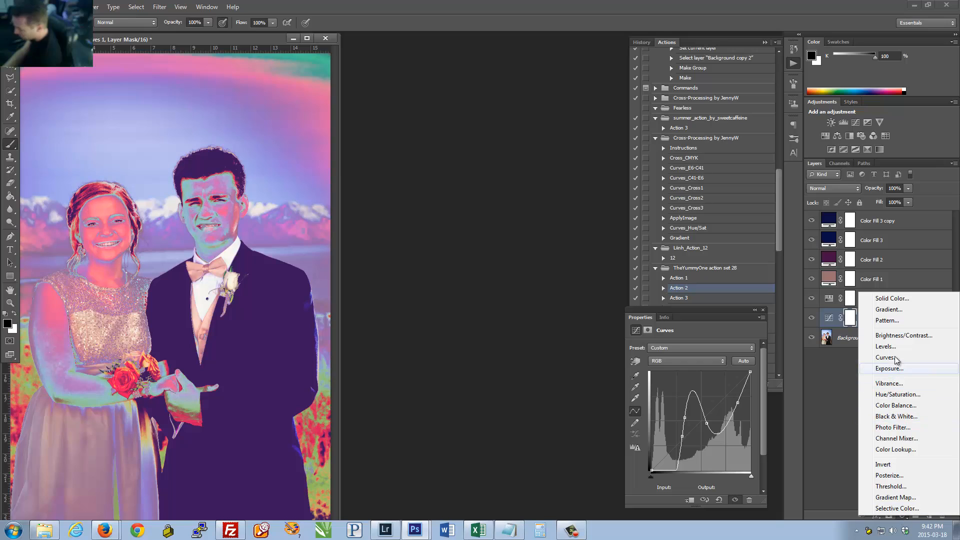
{"action": "left_click", "coordinate": [899, 335]}
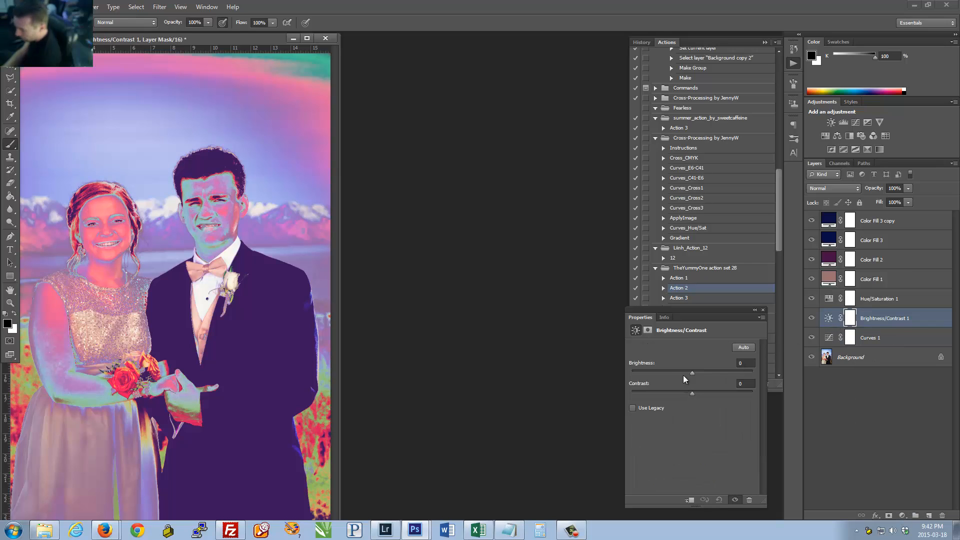
{"action": "mouse_move", "coordinate": [689, 375]}
{"action": "left_mouse_down"}
{"action": "mouse_move", "coordinate": [723, 376]}
{"action": "mouse_move", "coordinate": [683, 377]}
{"action": "left_mouse_up"}
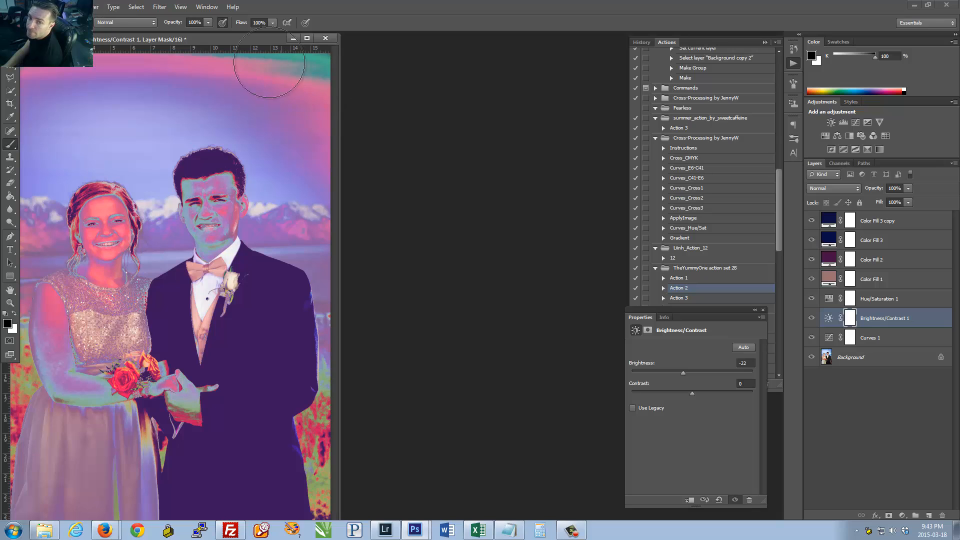
Step: Move the photo window away from the toolbar and select the masks of the Color Fill 2 and Brightness/Contrast 1 layers in turn
{"action": "left_click_drag", "start_coordinate": [301, 40], "coordinate": [412, 42]}
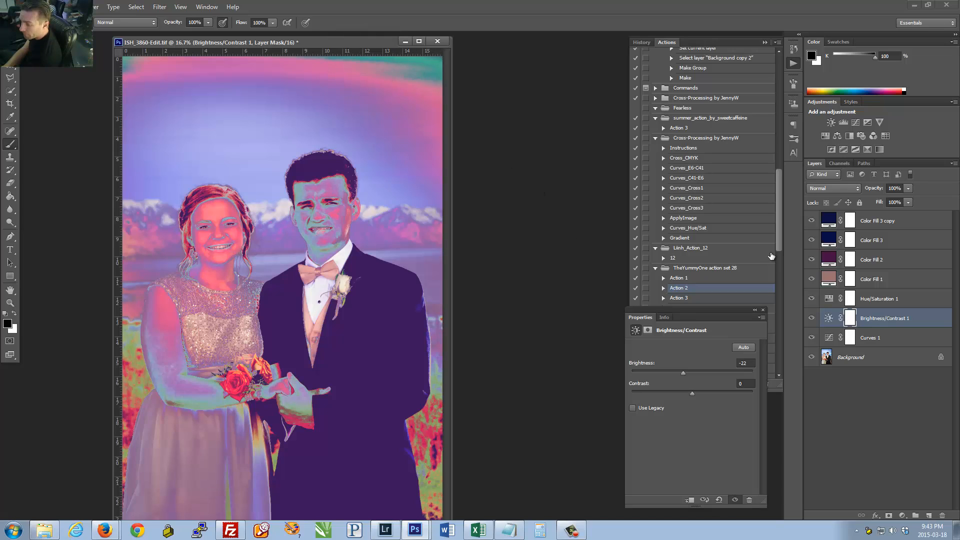
{"action": "key", "text": "alt+bracketright"}
{"action": "key", "text": "alt+bracketright"}
{"action": "key", "text": "alt+bracketright"}
{"action": "key", "text": "alt+bracketright"}
{"action": "key", "text": "alt+bracketright"}
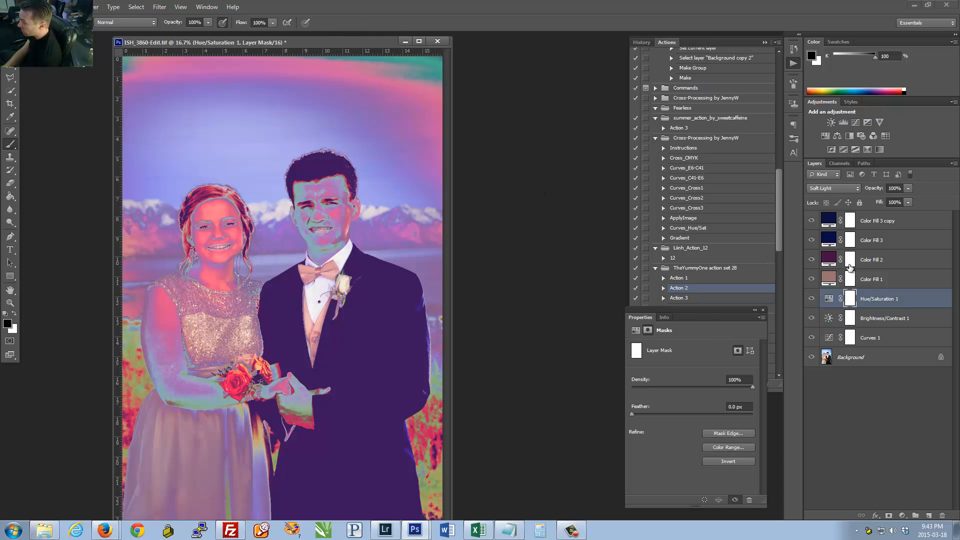
{"action": "left_click", "coordinate": [850, 264]}
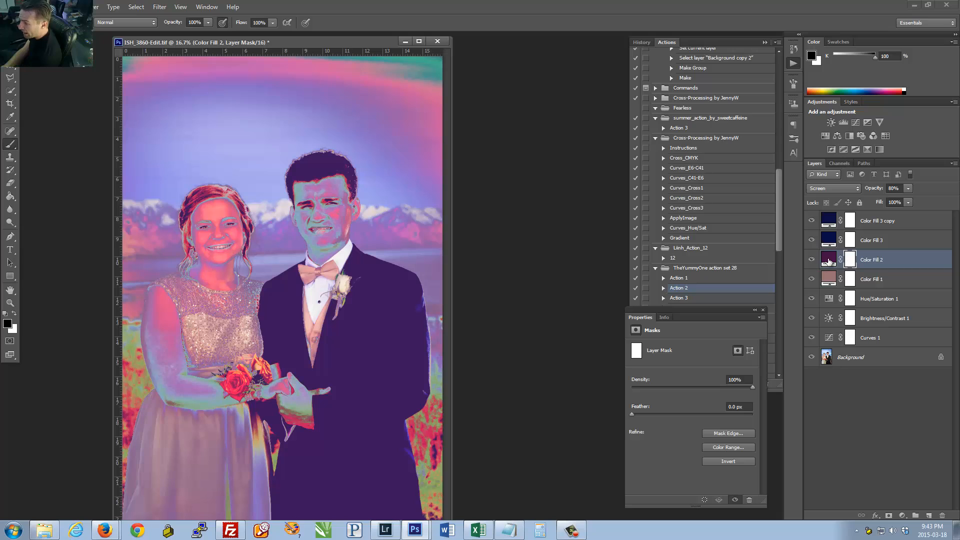
{"action": "left_click", "coordinate": [852, 323]}
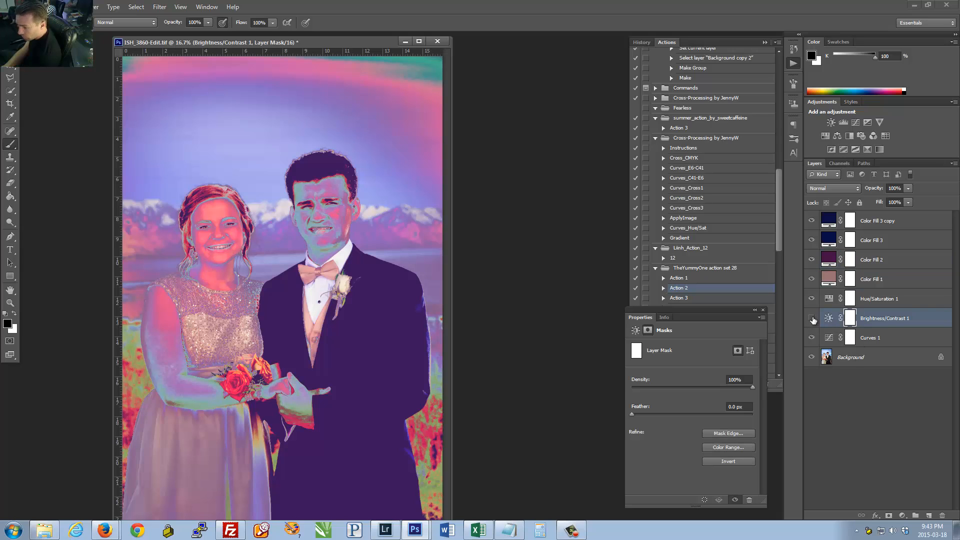
Step: Toggle the visibility of the Brightness/Contrast 1, Color Fill 2 and Curves 1 layers to compare their effects, and hide Color Fill 3
{"action": "left_click", "coordinate": [812, 319]}
{"action": "left_click", "coordinate": [812, 318]}
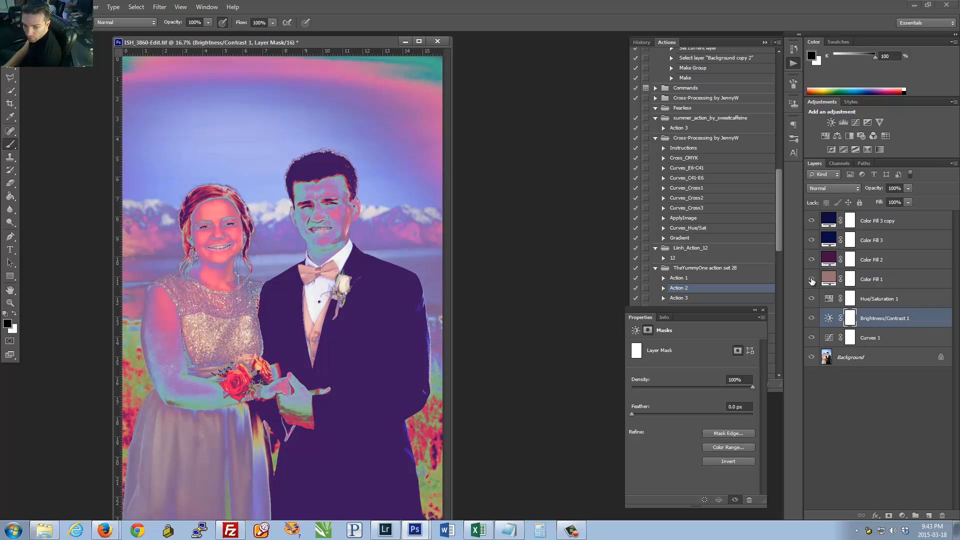
{"action": "left_click", "coordinate": [812, 260]}
{"action": "left_click", "coordinate": [811, 260]}
{"action": "left_click", "coordinate": [812, 240]}
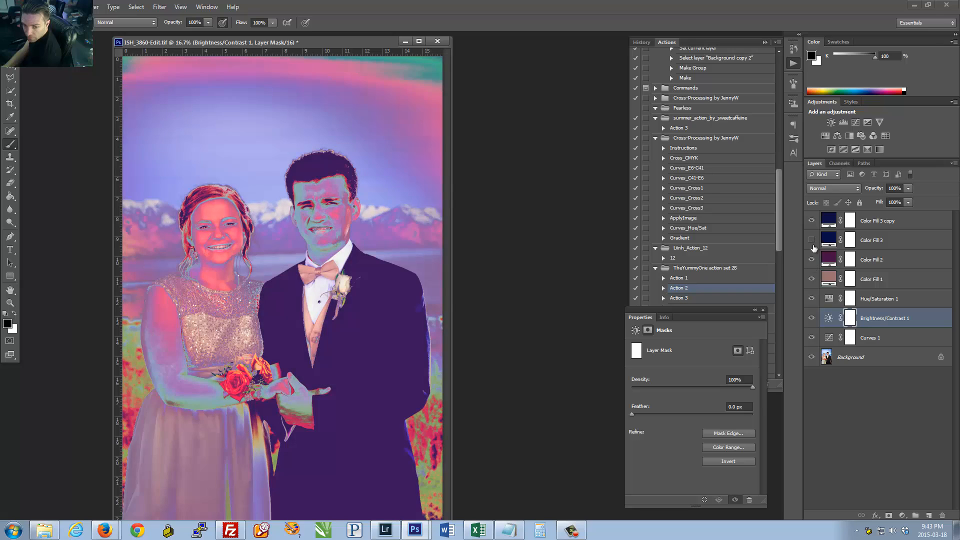
{"action": "left_click", "coordinate": [812, 338]}
{"action": "left_click", "coordinate": [812, 338]}
{"action": "left_click", "coordinate": [811, 339]}
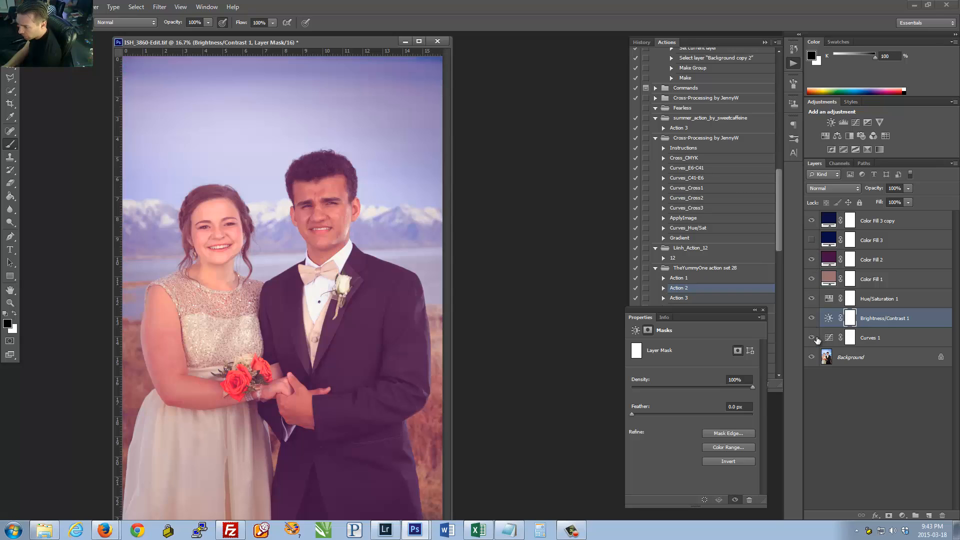
{"action": "left_click", "coordinate": [811, 339]}
Step: Paint black on the Curves 1 layer mask over both faces, the man's suit and the joined hands to remove the effect there
{"action": "left_click", "coordinate": [854, 336]}
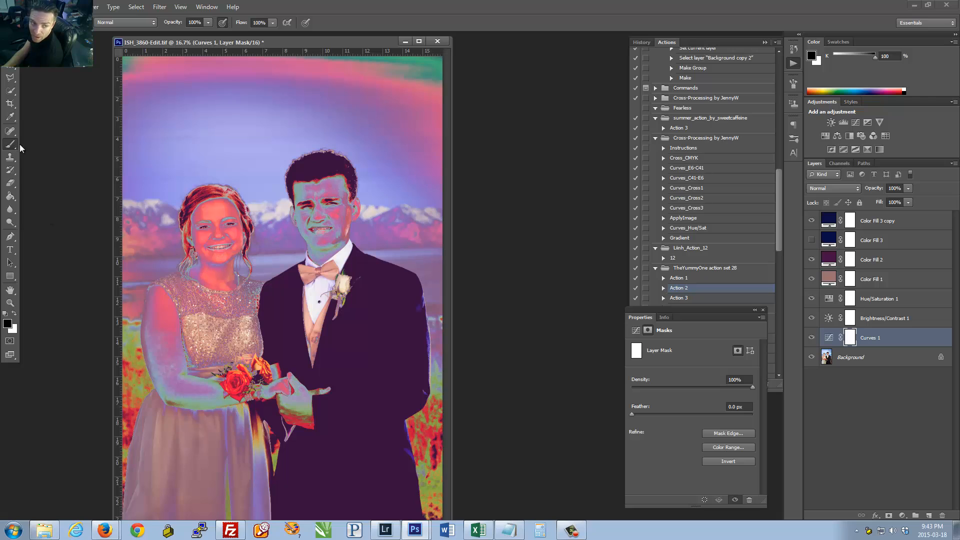
{"action": "mouse_move", "coordinate": [219, 219]}
{"action": "left_mouse_down"}
{"action": "mouse_move", "coordinate": [198, 242]}
{"action": "mouse_move", "coordinate": [232, 236]}
{"action": "left_mouse_up"}
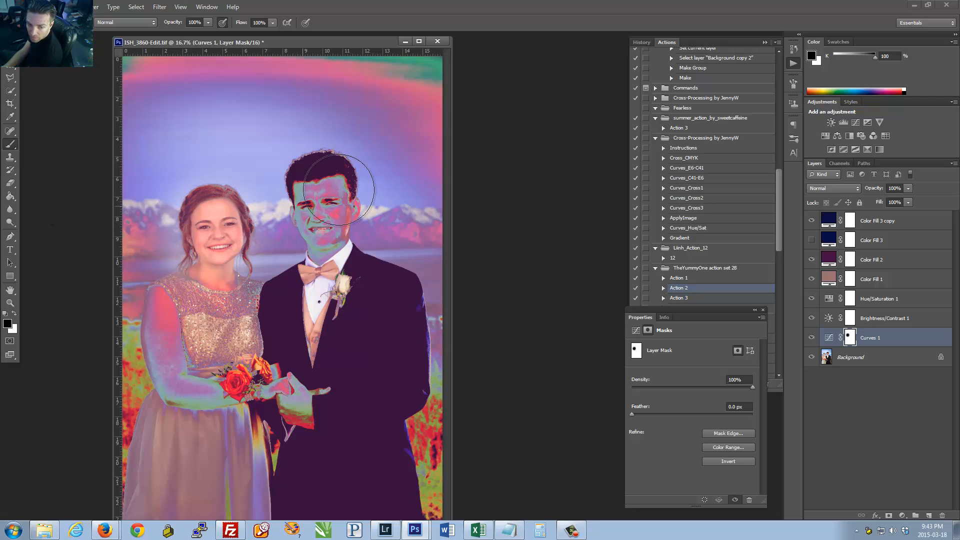
{"action": "mouse_move", "coordinate": [315, 208]}
{"action": "left_mouse_down"}
{"action": "mouse_move", "coordinate": [321, 188]}
{"action": "mouse_move", "coordinate": [319, 232]}
{"action": "mouse_move", "coordinate": [323, 200]}
{"action": "left_mouse_up"}
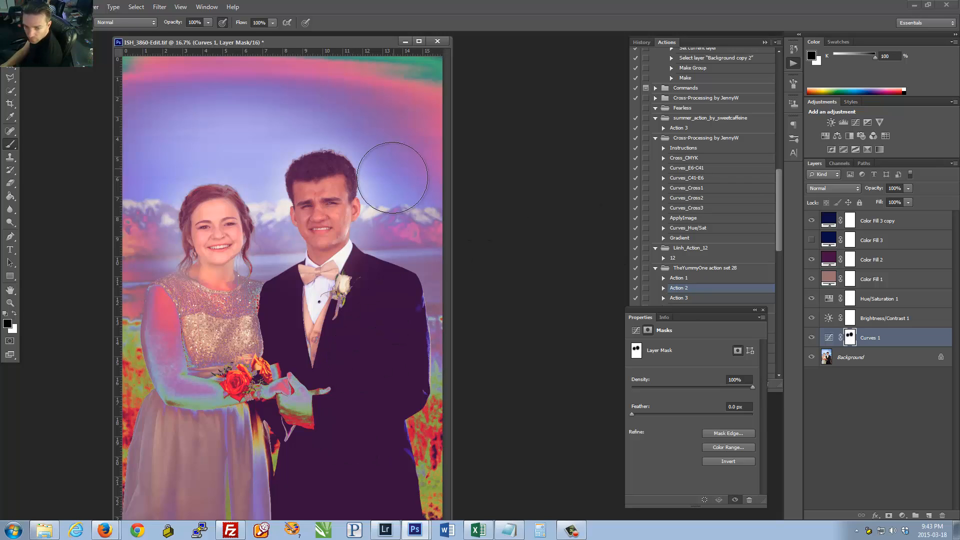
{"action": "mouse_move", "coordinate": [310, 362]}
{"action": "left_mouse_down"}
{"action": "mouse_move", "coordinate": [300, 280]}
{"action": "mouse_move", "coordinate": [317, 395]}
{"action": "mouse_move", "coordinate": [386, 345]}
{"action": "mouse_move", "coordinate": [382, 403]}
{"action": "mouse_move", "coordinate": [428, 280]}
{"action": "left_mouse_up"}
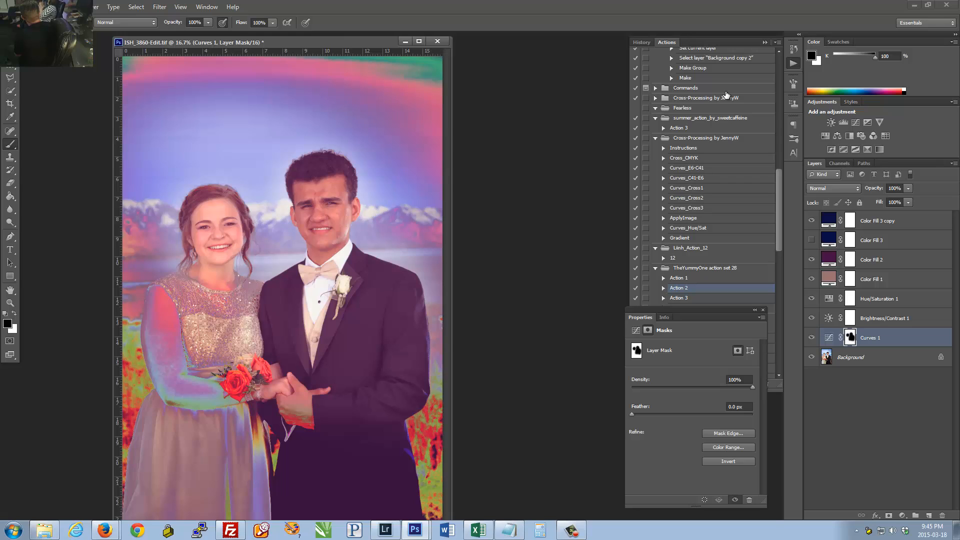
Step: Delete all color fill and adjustment layers from Curves 1 up to Color Fill 3 copy, keeping only the Background
{"action": "left_click", "coordinate": [813, 339]}
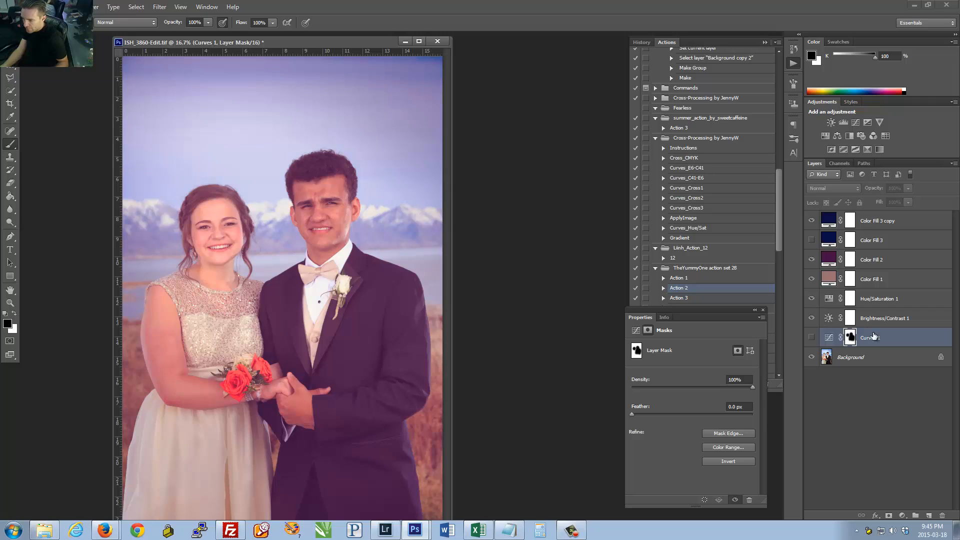
{"action": "left_click", "coordinate": [874, 336]}
{"action": "left_click", "coordinate": [883, 224], "text": "shift"}
{"action": "right_click", "coordinate": [883, 224]}
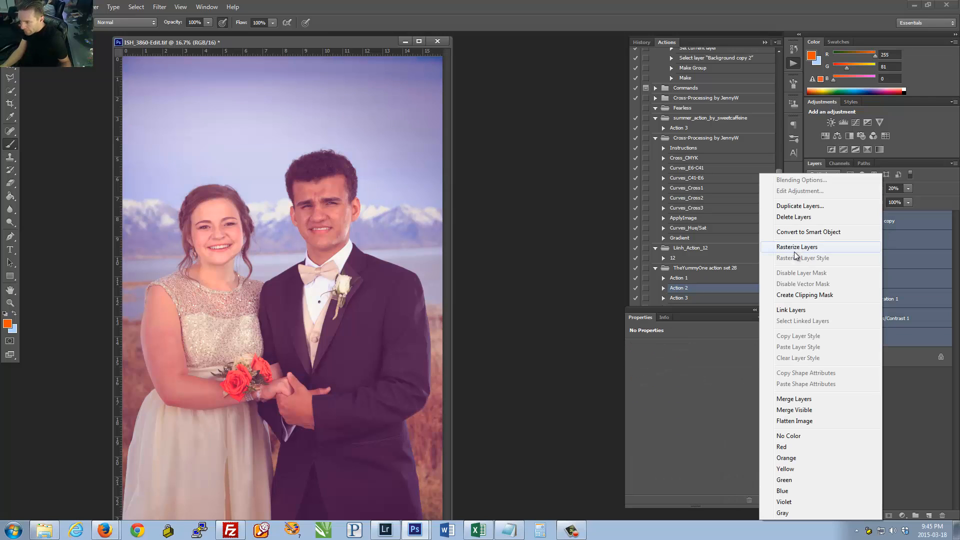
{"action": "left_click", "coordinate": [793, 218]}
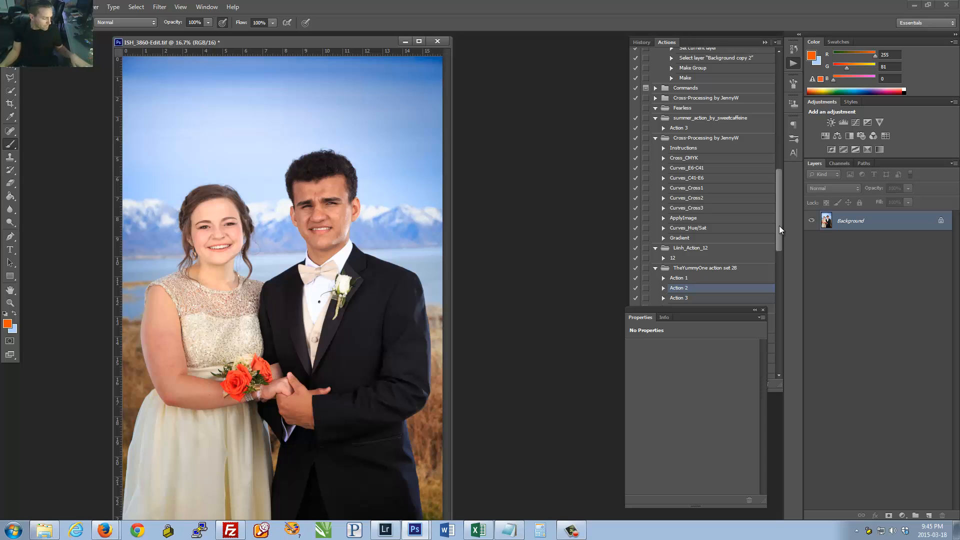
Step: Move the Properties panel clear of the actions list and collapse the Linh_Action_12, TheYummyOne action set 28 and sa-cool action 2.08 sets
{"action": "left_click_drag", "start_coordinate": [644, 310], "coordinate": [510, 292]}
{"action": "left_click", "coordinate": [655, 248]}
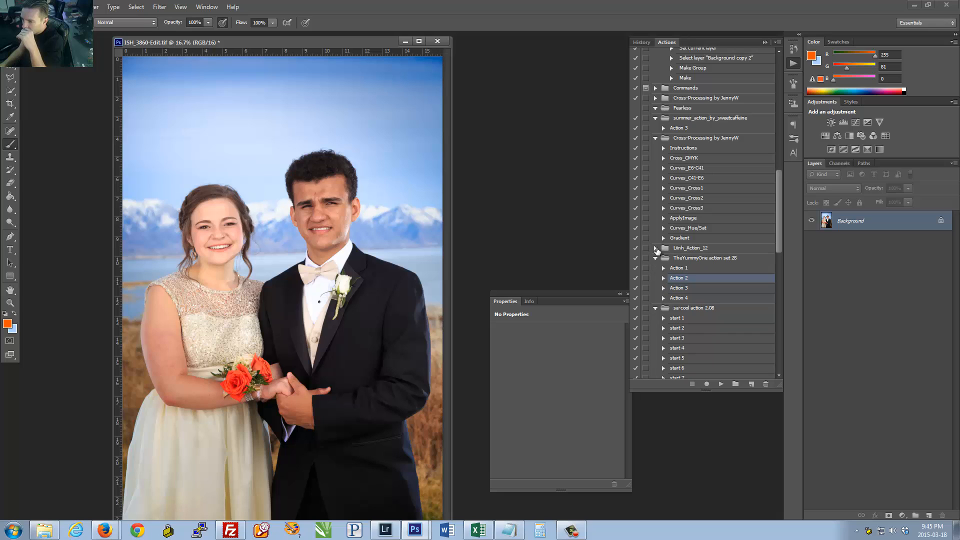
{"action": "left_click", "coordinate": [656, 258]}
{"action": "left_click", "coordinate": [656, 269]}
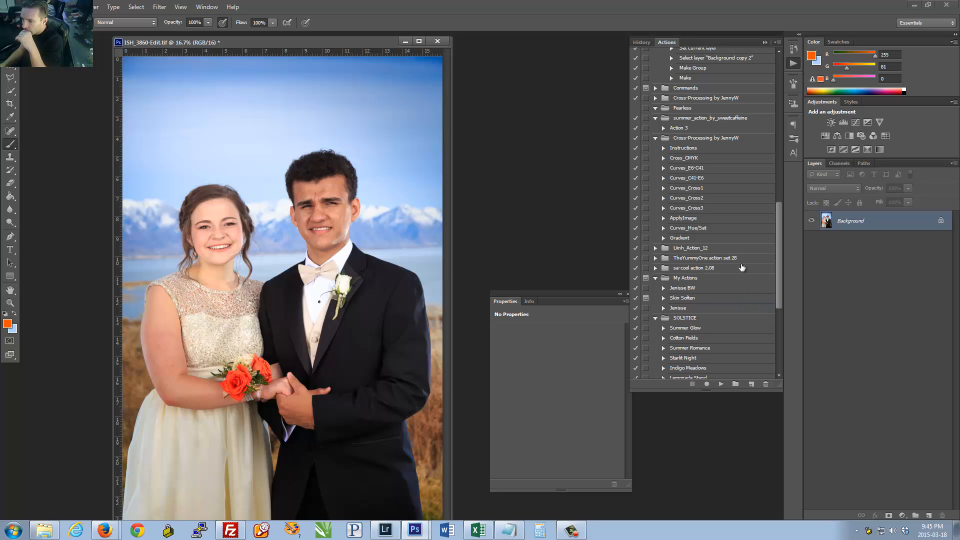
{"action": "scroll", "coordinate": [779, 268], "scroll_direction": "down", "scroll_amount": 1}
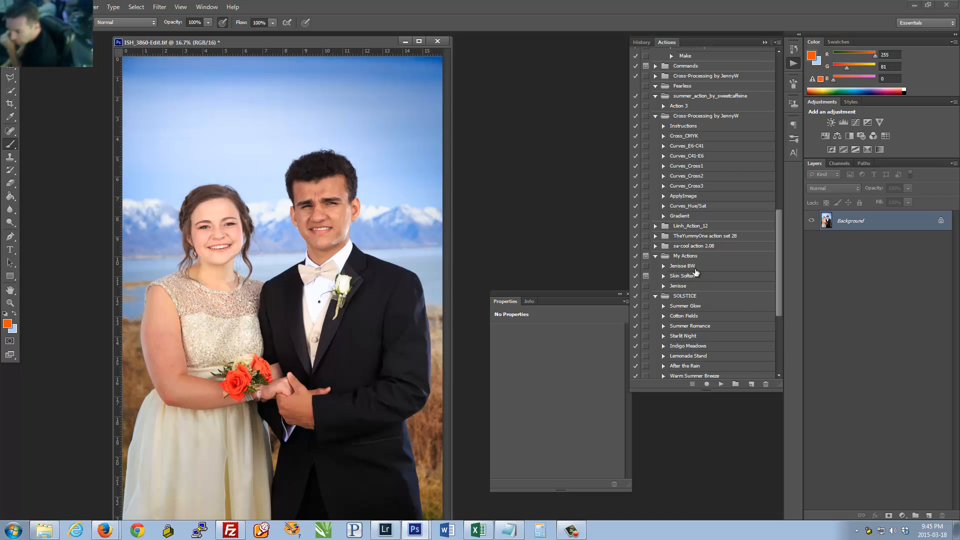
Step: Play the Cotton Candy action from the SOLSTICE set on the couple's photo
{"action": "left_click_drag", "start_coordinate": [776, 228], "coordinate": [782, 288]}
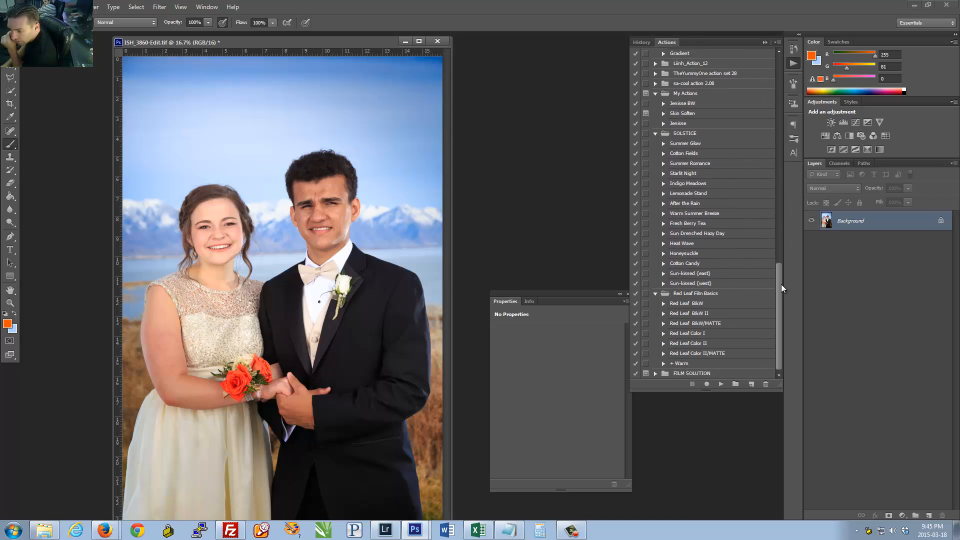
{"action": "left_click", "coordinate": [696, 323]}
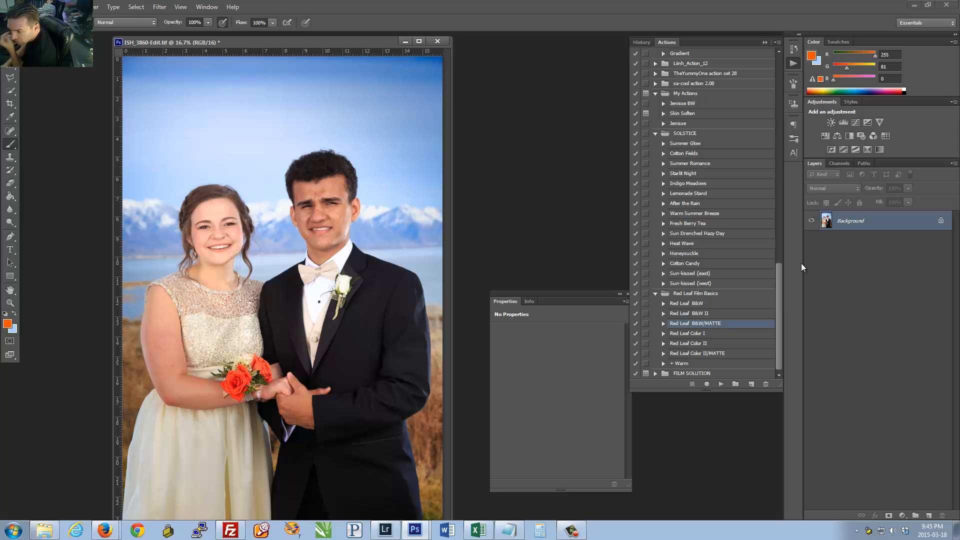
{"action": "left_click", "coordinate": [692, 263]}
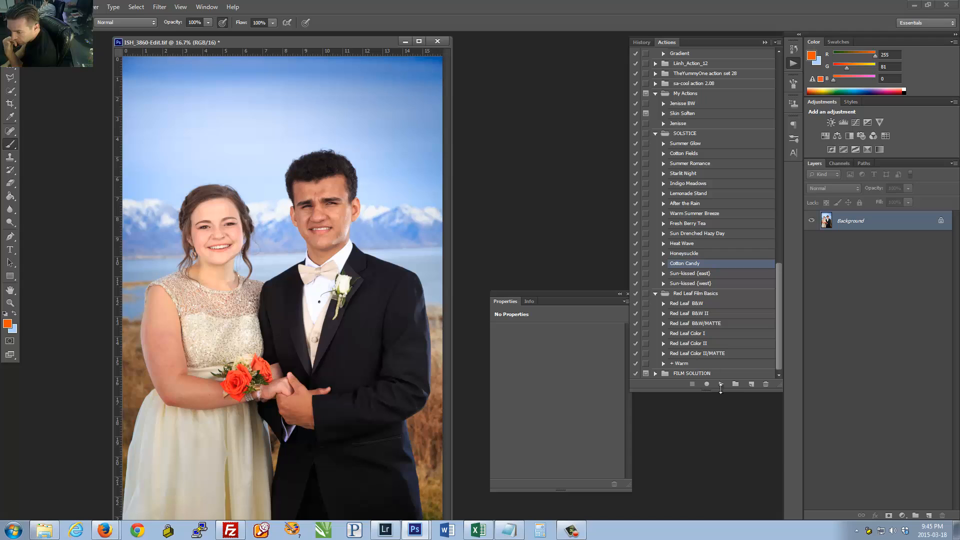
{"action": "left_click", "coordinate": [721, 384]}
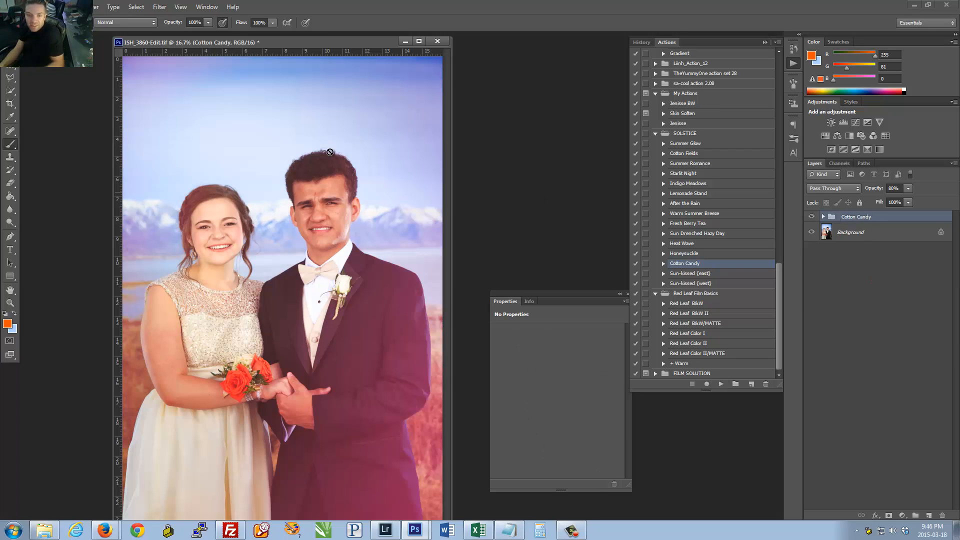
Step: Open the recent file ISH_0232-Edit.tif and move the ISH_3860-Edit.tif window beside it
{"action": "left_click", "coordinate": [26, 7]}
{"action": "mouse_move", "coordinate": [37, 78]}
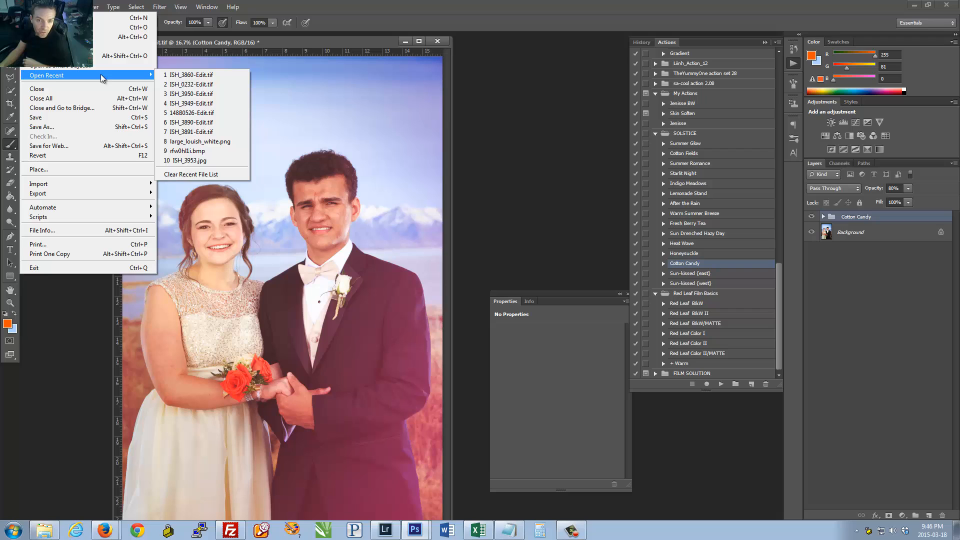
{"action": "left_click", "coordinate": [171, 86]}
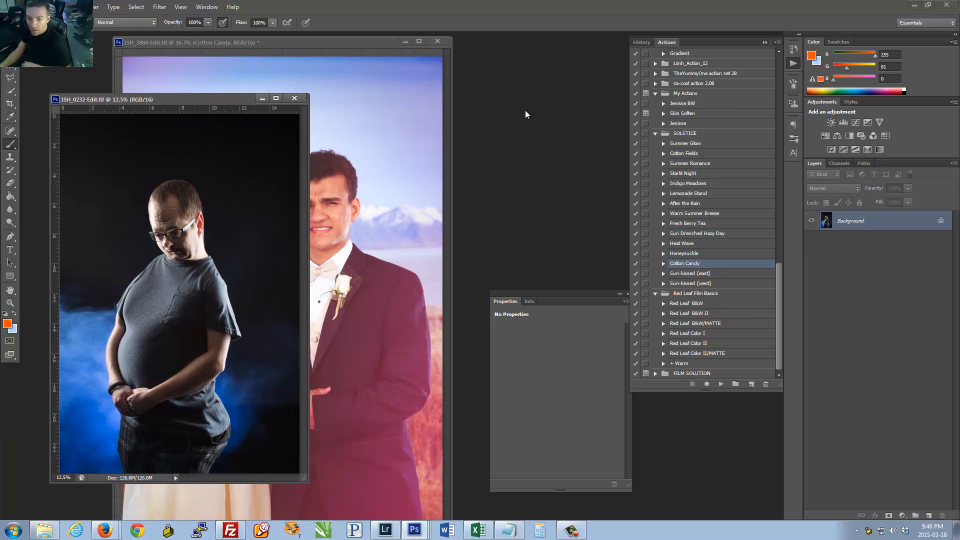
{"action": "left_click_drag", "start_coordinate": [394, 44], "coordinate": [572, 49]}
Step: Inspect the layers inside the Cotton Candy group and copy the whole group onto ISH_0232-Edit.tif
{"action": "left_click_drag", "start_coordinate": [831, 216], "coordinate": [833, 218]}
{"action": "left_click", "coordinate": [823, 217]}
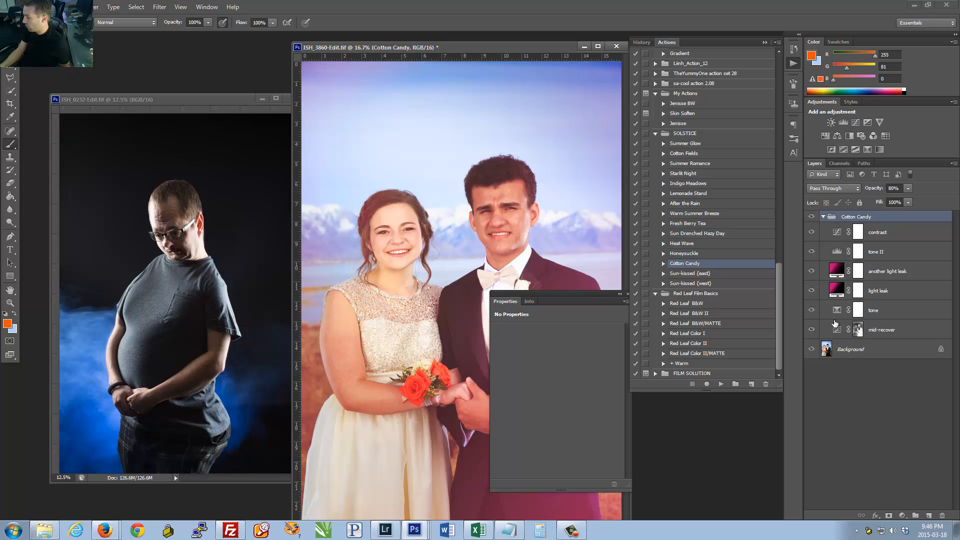
{"action": "left_click", "coordinate": [823, 217]}
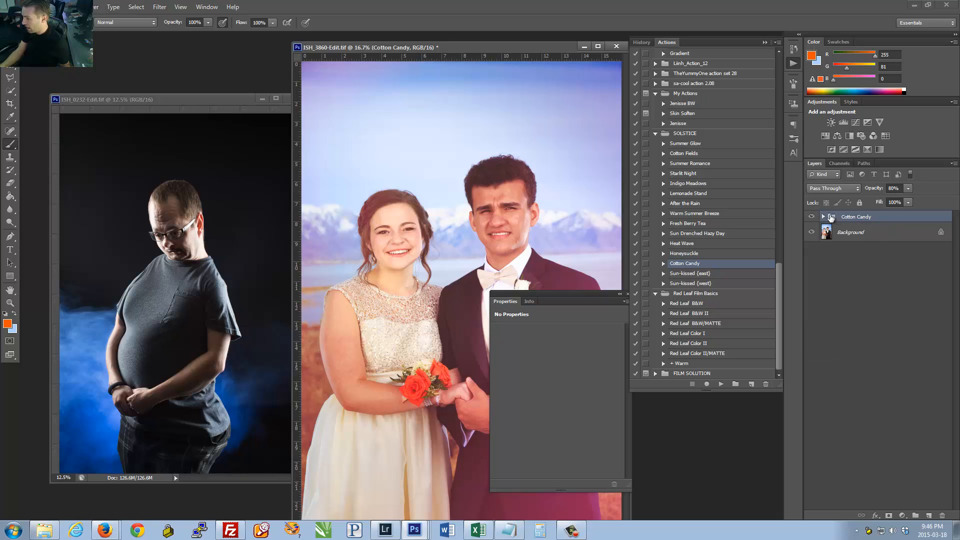
{"action": "left_click_drag", "start_coordinate": [832, 217], "coordinate": [185, 261]}
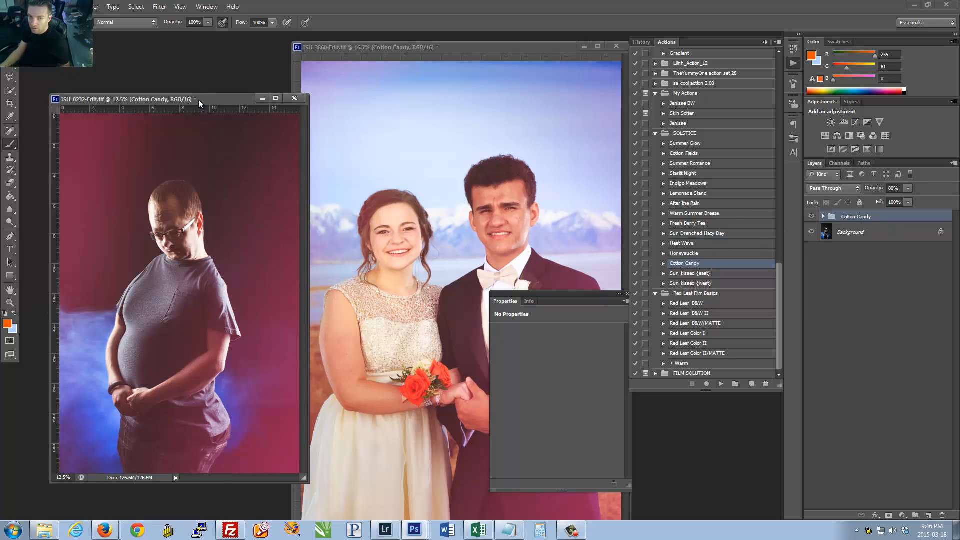
Step: Shrink the ISH_3860-Edit.tif view to 5% and place its window below the actions list, with ISH_0232-Edit.tif clear of other windows
{"action": "left_click_drag", "start_coordinate": [199, 100], "coordinate": [319, 85]}
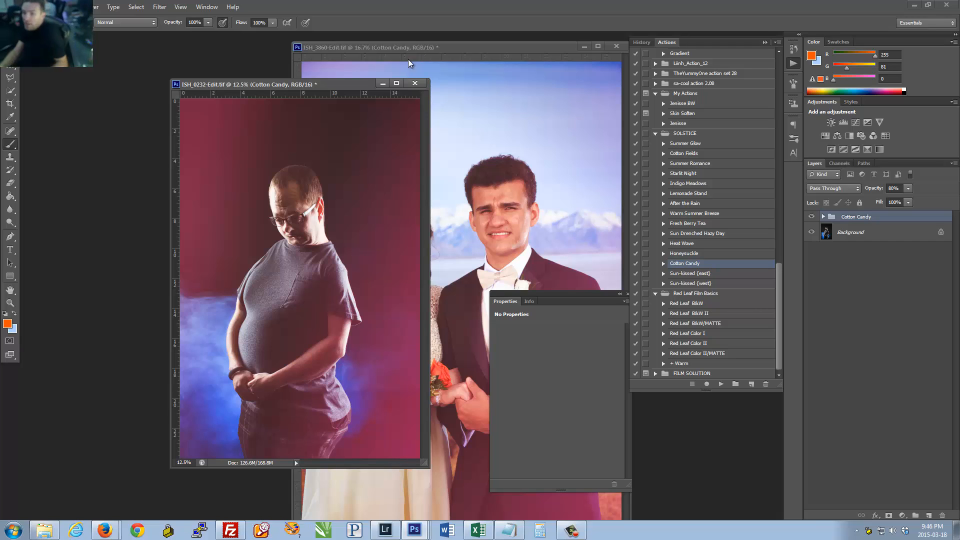
{"action": "left_click", "coordinate": [415, 47]}
{"action": "left_click", "coordinate": [357, 142], "text": "alt"}
{"action": "left_click", "coordinate": [358, 142], "text": "alt"}
{"action": "left_click", "coordinate": [357, 142], "text": "alt"}
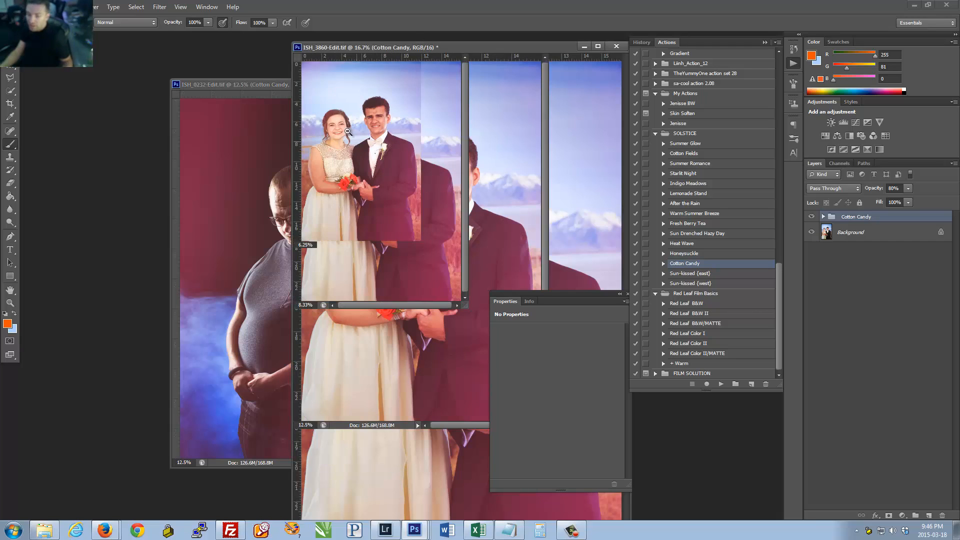
{"action": "left_click", "coordinate": [358, 142], "text": "alt"}
{"action": "left_click", "coordinate": [357, 142]}
{"action": "left_click", "coordinate": [485, 208]}
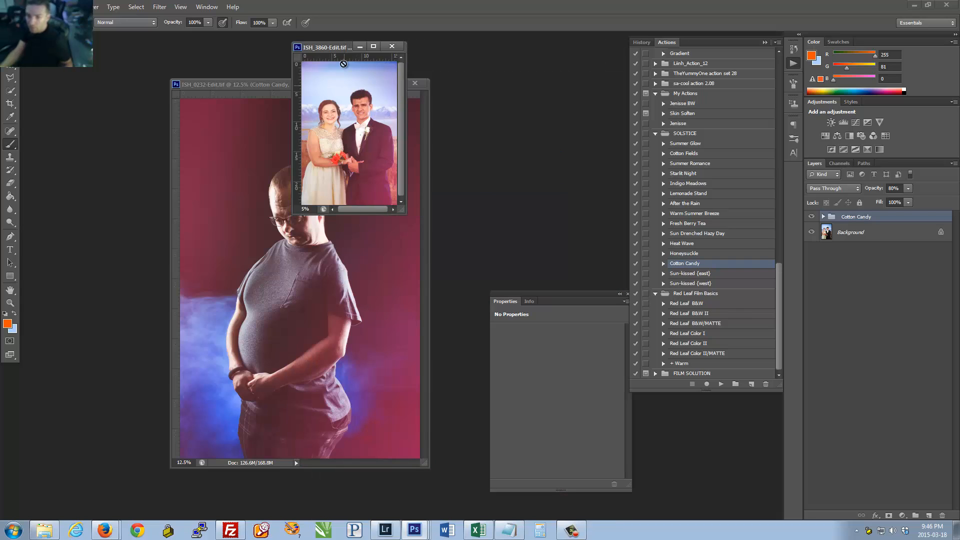
{"action": "left_click_drag", "start_coordinate": [338, 50], "coordinate": [720, 416]}
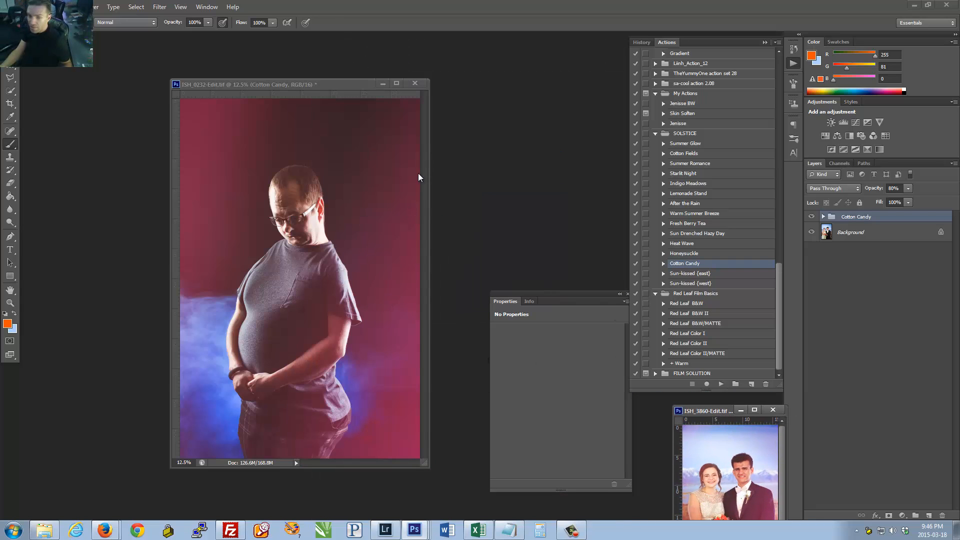
{"action": "left_click_drag", "start_coordinate": [348, 88], "coordinate": [312, 86]}
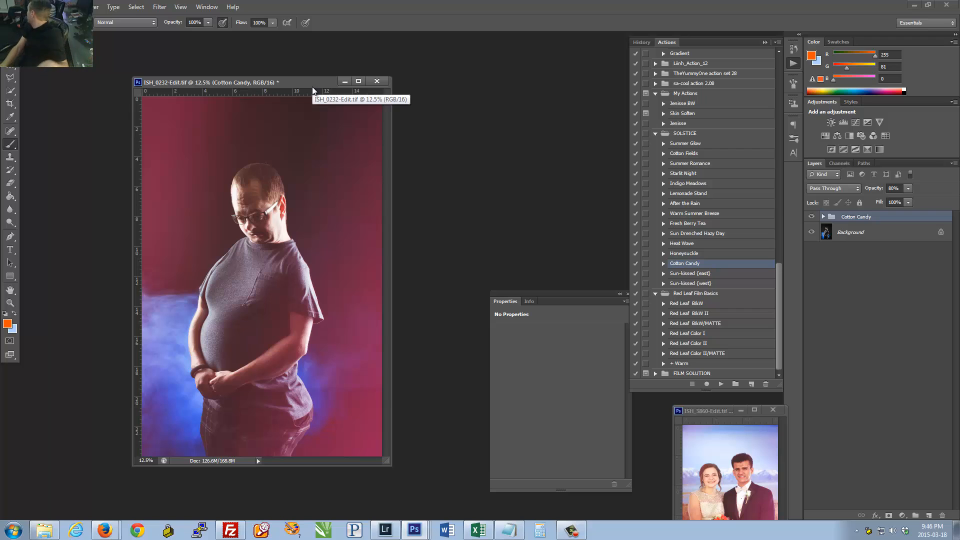
{"action": "left_click_drag", "start_coordinate": [246, 86], "coordinate": [216, 79]}
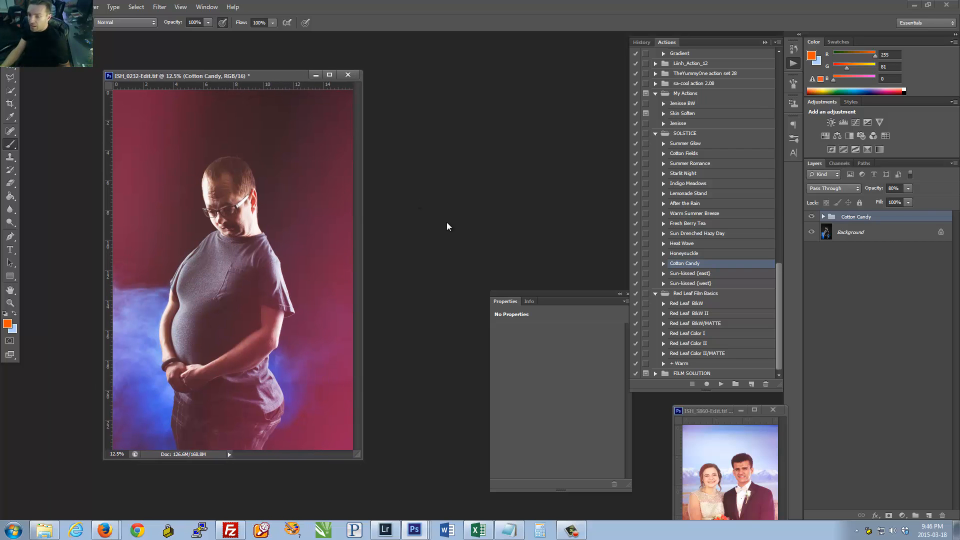
Step: Copy the Cotton Candy group onto ISH_0232-Edit.tif a second time and try duplicating the upper group into ISH_3860-Edit.tif
{"action": "left_click", "coordinate": [706, 411]}
{"action": "left_click_drag", "start_coordinate": [837, 220], "coordinate": [231, 273]}
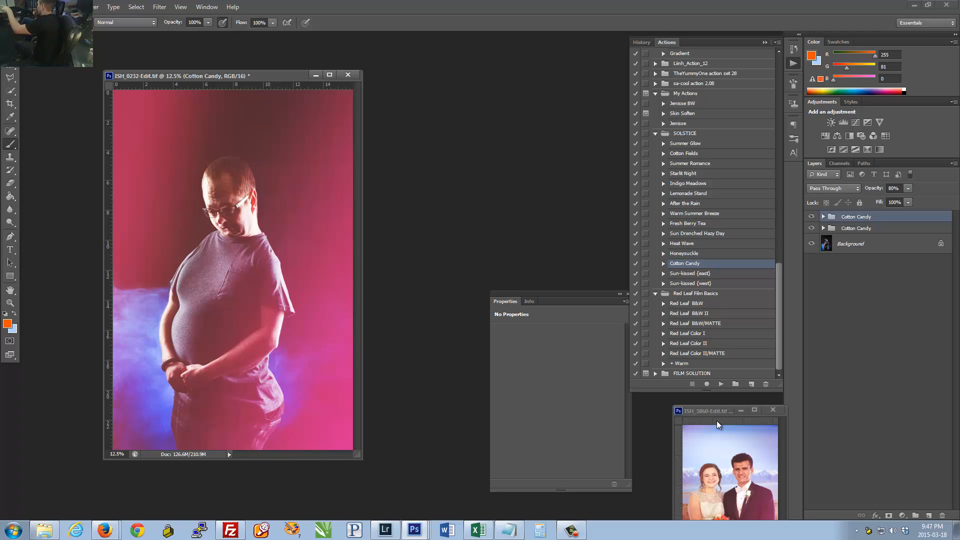
{"action": "right_click", "coordinate": [845, 217]}
{"action": "left_click", "coordinate": [870, 236]}
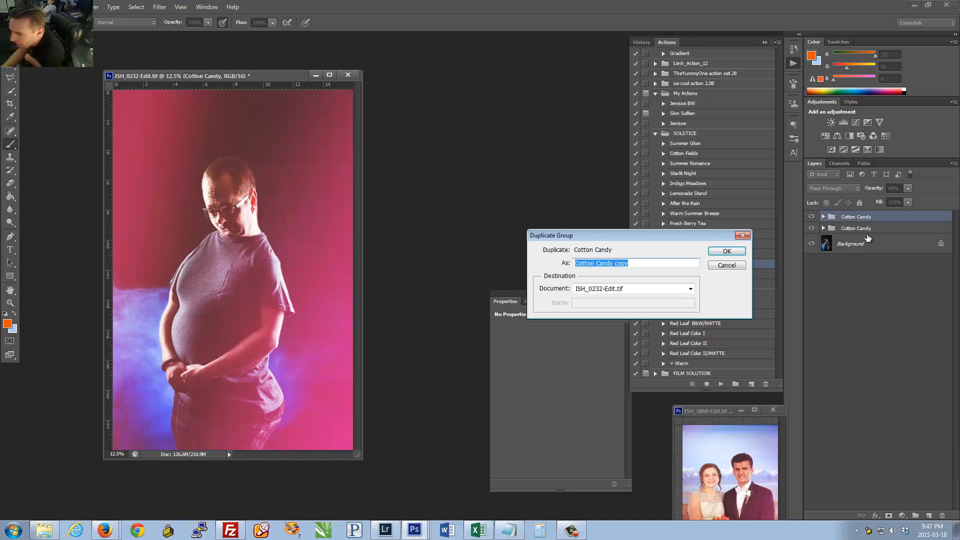
{"action": "left_click", "coordinate": [588, 289]}
{"action": "left_click", "coordinate": [594, 299]}
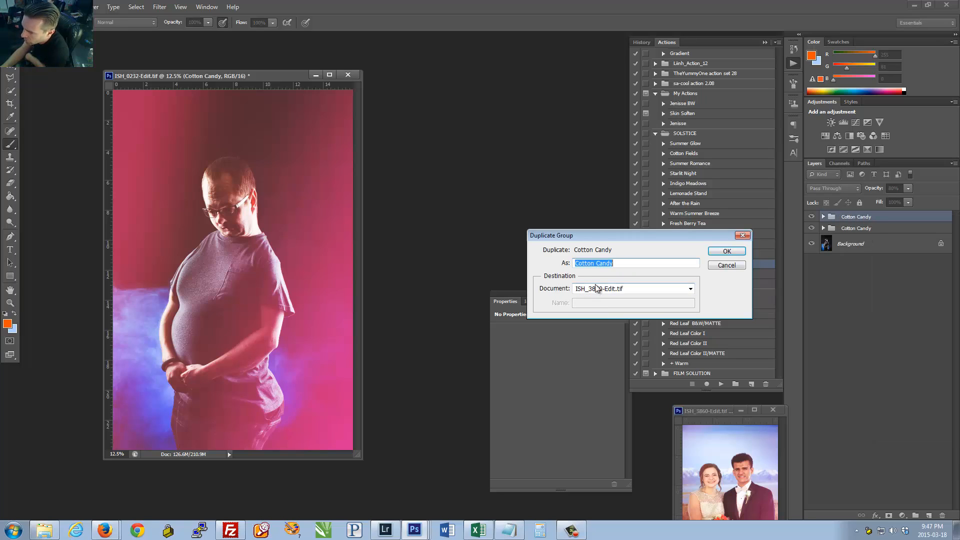
{"action": "left_click", "coordinate": [595, 290]}
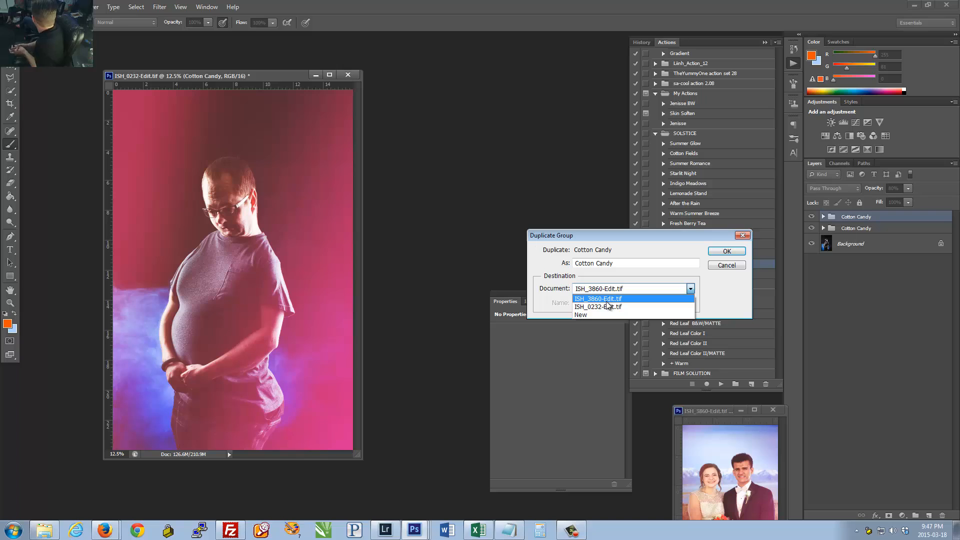
{"action": "left_click", "coordinate": [691, 289]}
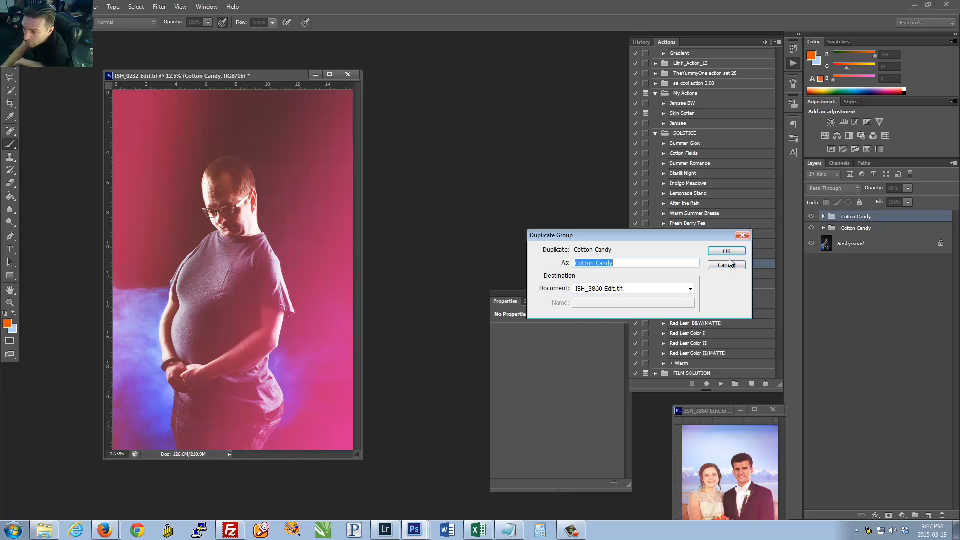
{"action": "left_click", "coordinate": [726, 254]}
Step: Delete both Cotton Candy groups from ISH_0232-Edit.tif, keeping only the Background
{"action": "left_click_drag", "start_coordinate": [249, 74], "coordinate": [274, 88]}
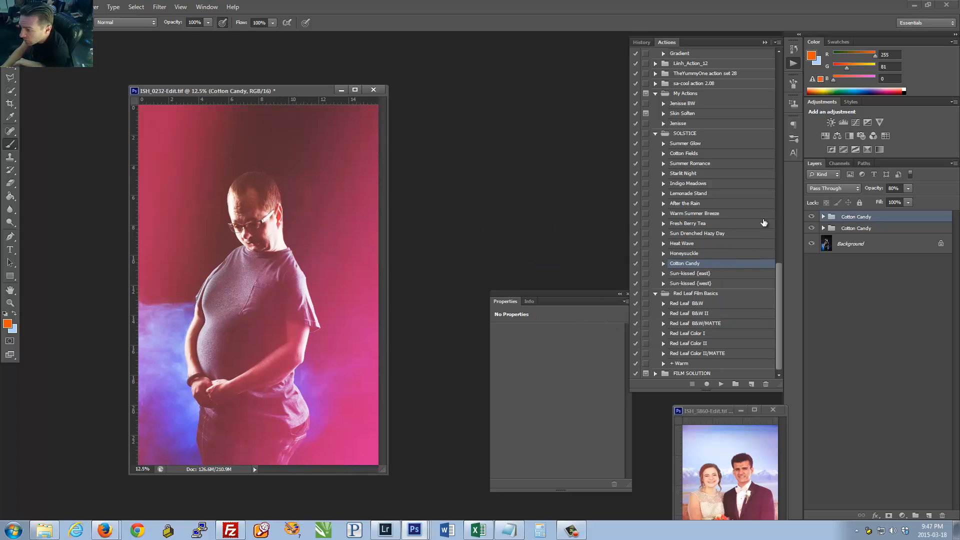
{"action": "right_click", "coordinate": [858, 228]}
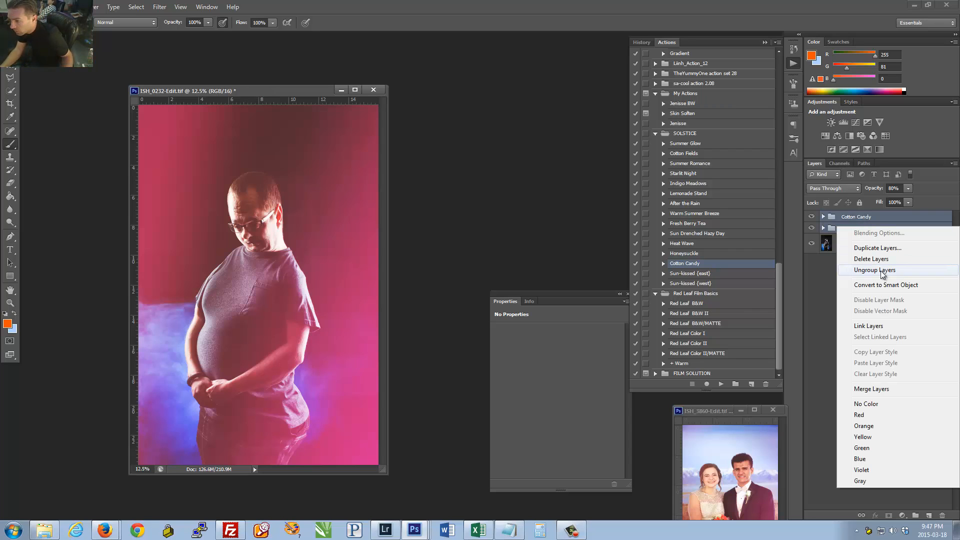
{"action": "left_click", "coordinate": [881, 261]}
{"action": "left_click_drag", "start_coordinate": [709, 411], "coordinate": [711, 402]}
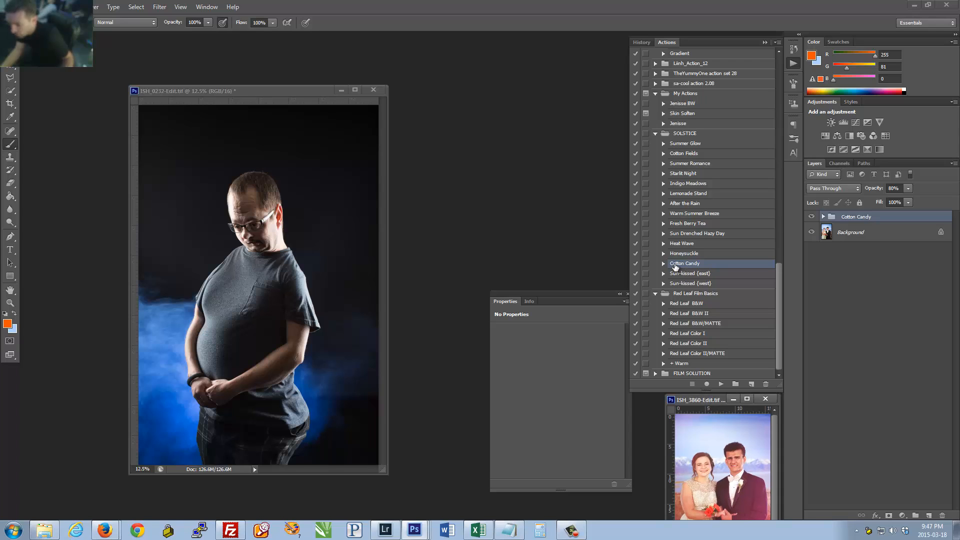
{"action": "left_click", "coordinate": [649, 265]}
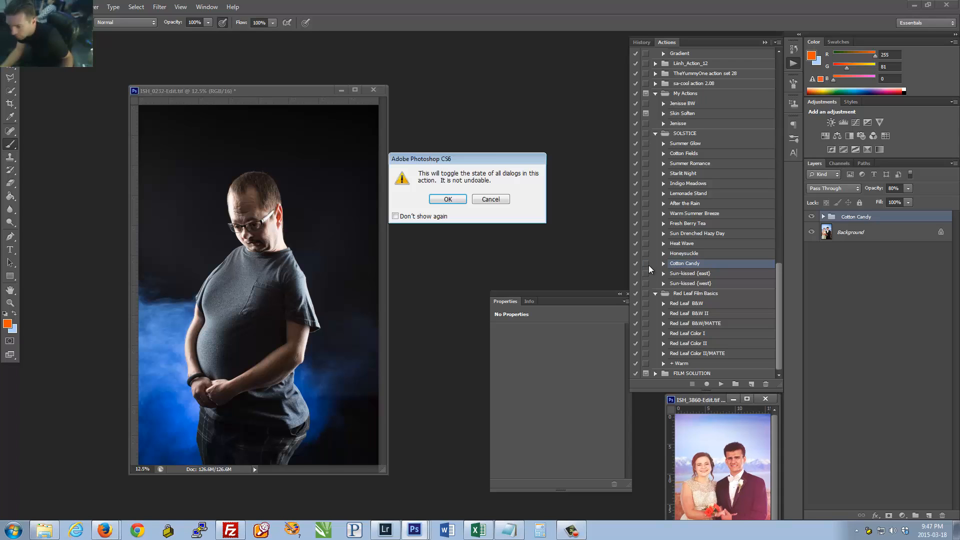
{"action": "left_click", "coordinate": [492, 198]}
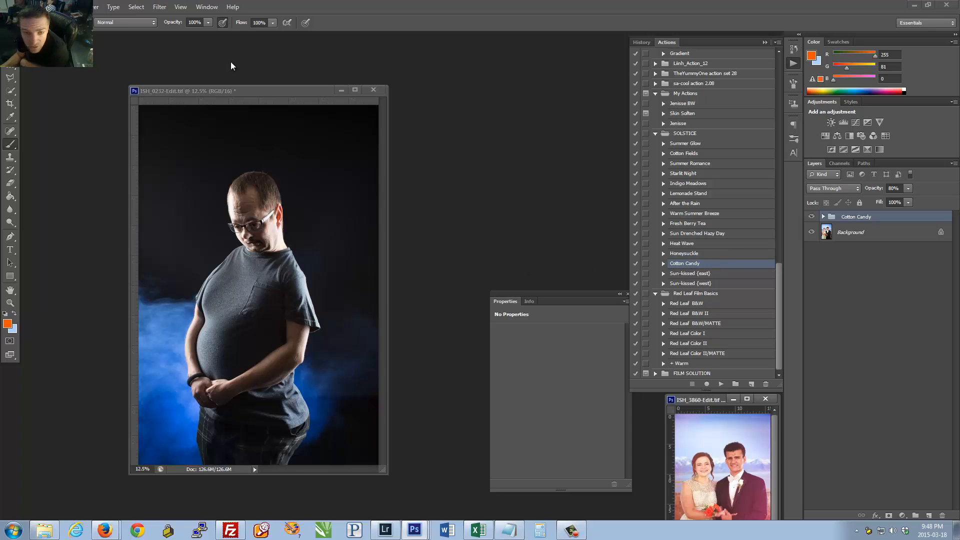
{"action": "left_click_drag", "start_coordinate": [218, 90], "coordinate": [209, 94]}
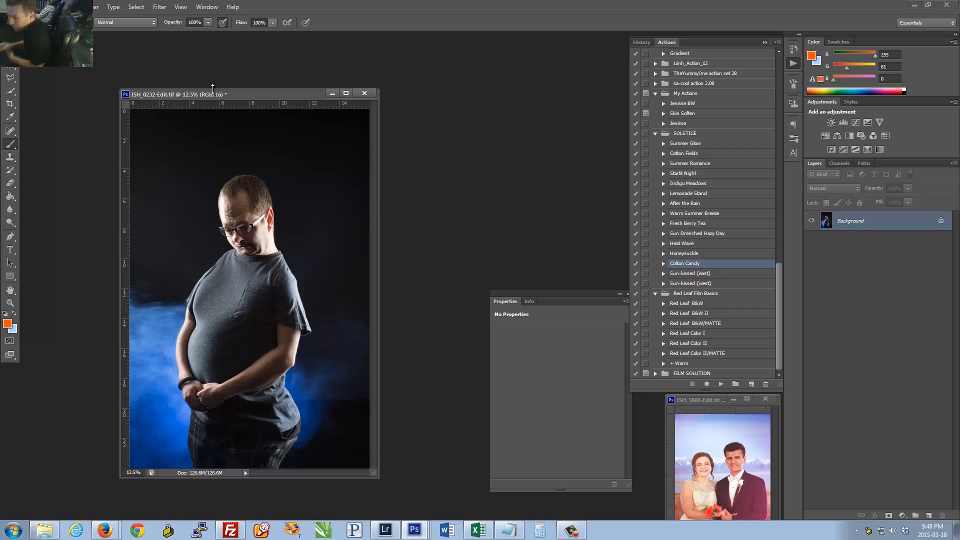
{"action": "left_click_drag", "start_coordinate": [223, 96], "coordinate": [251, 79]}
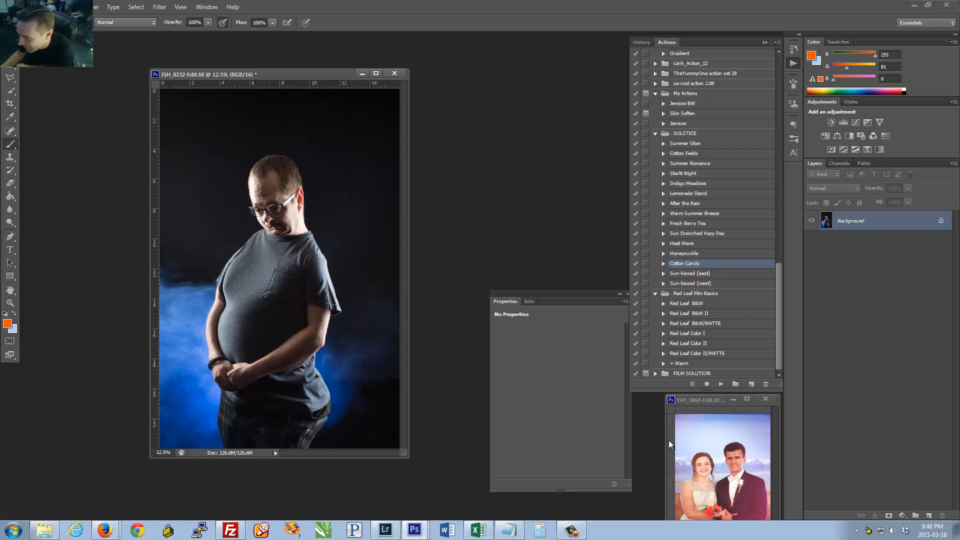
{"action": "left_click", "coordinate": [703, 407]}
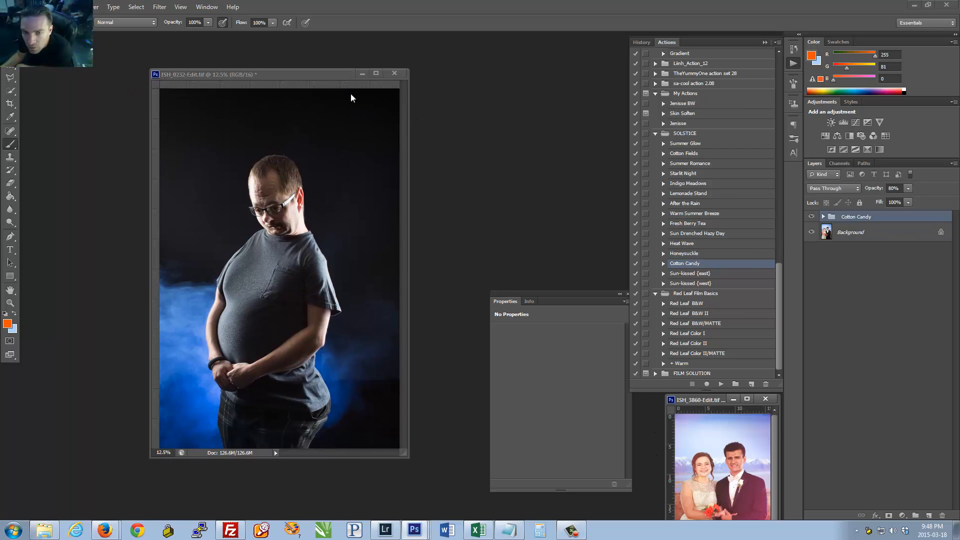
{"action": "left_click_drag", "start_coordinate": [333, 77], "coordinate": [343, 77]}
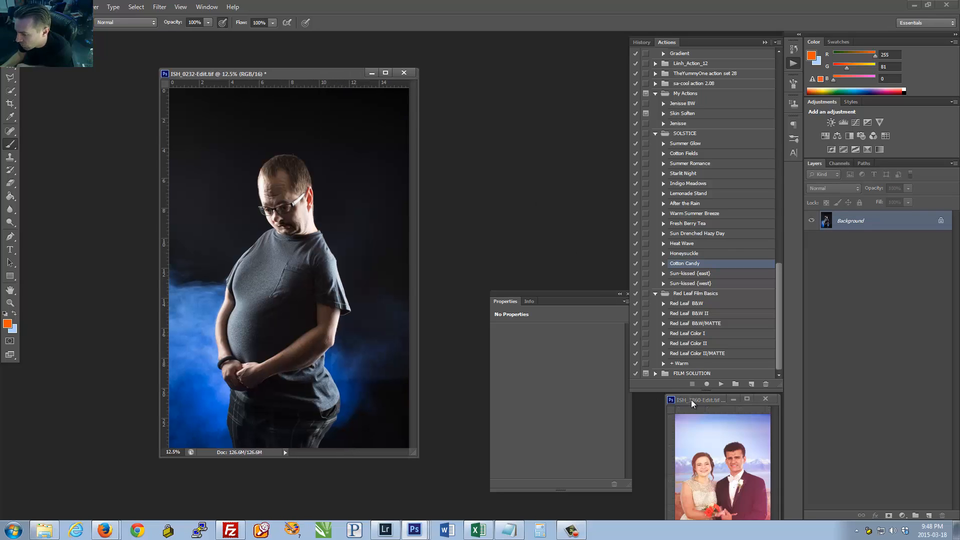
{"action": "left_click_drag", "start_coordinate": [281, 74], "coordinate": [285, 78]}
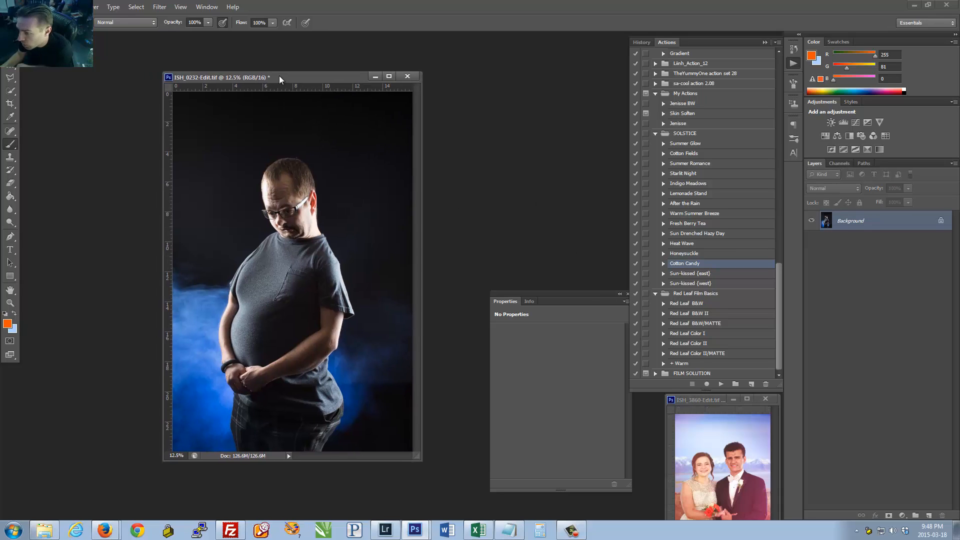
Step: Collapse the SOLSTICE set and start recording a new action named Test in the Default Actions set
{"action": "left_click", "coordinate": [657, 134]}
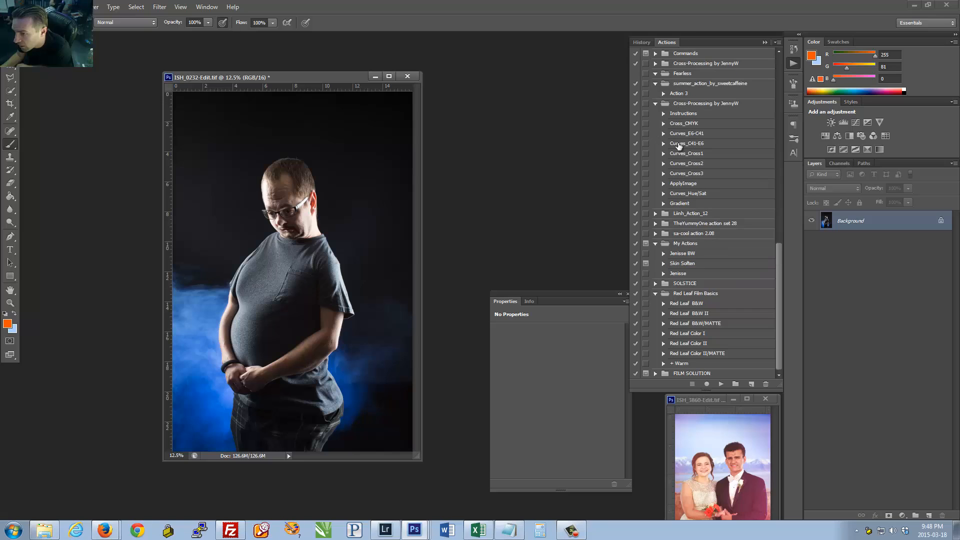
{"action": "scroll", "coordinate": [772, 169], "scroll_direction": "up", "scroll_amount": 15}
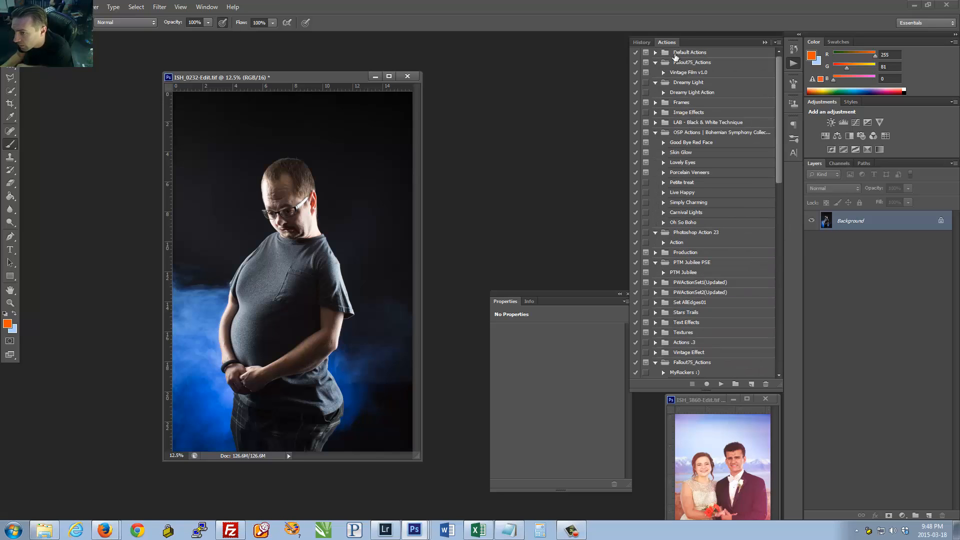
{"action": "left_click", "coordinate": [680, 55]}
{"action": "left_click", "coordinate": [754, 384]}
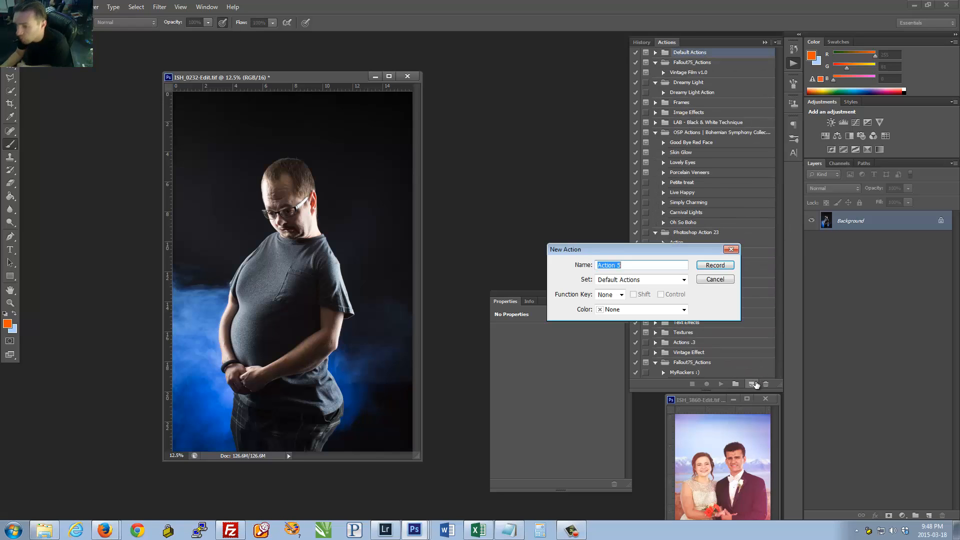
{"action": "type", "text": "C"}
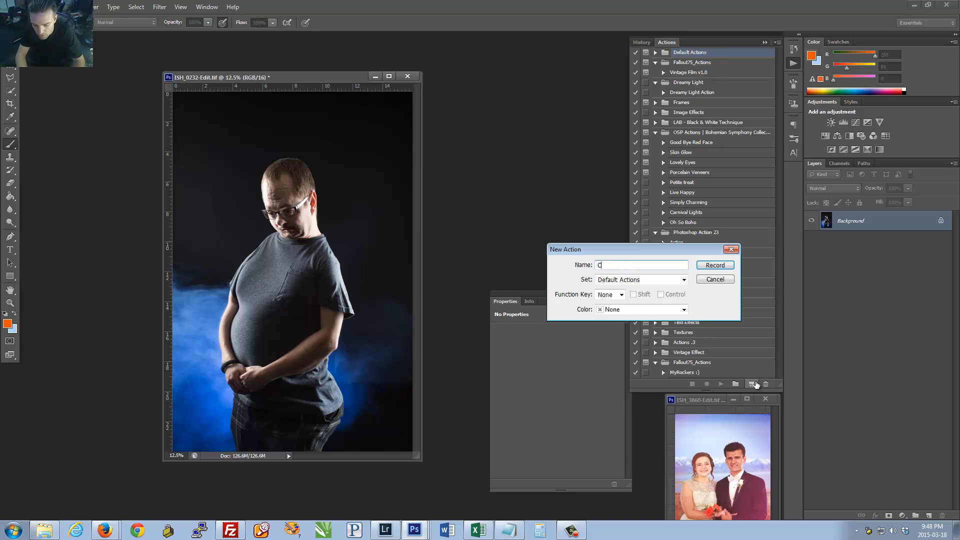
{"action": "type", "text": "Test"}
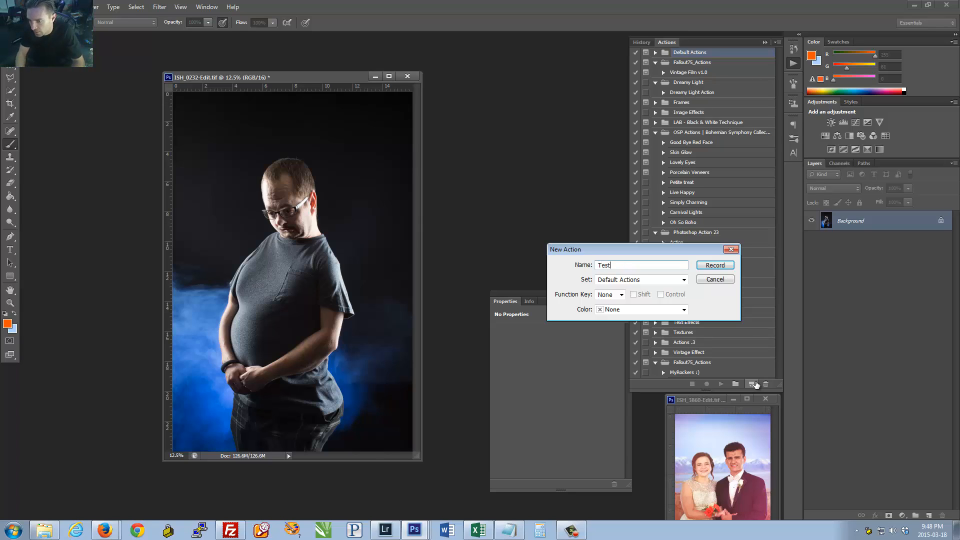
{"action": "left_click", "coordinate": [714, 265]}
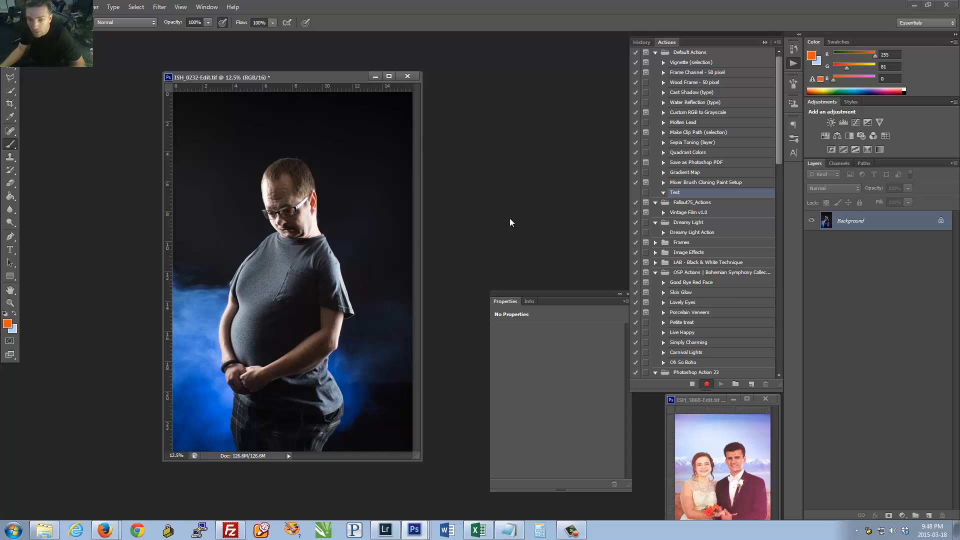
Step: Record duplicating the Cotton Candy group from ISH_3860-Edit.tif into ISH_0232-Edit.tif, switch to ISH_0232-Edit.tif and stop the recording
{"action": "left_click", "coordinate": [717, 401]}
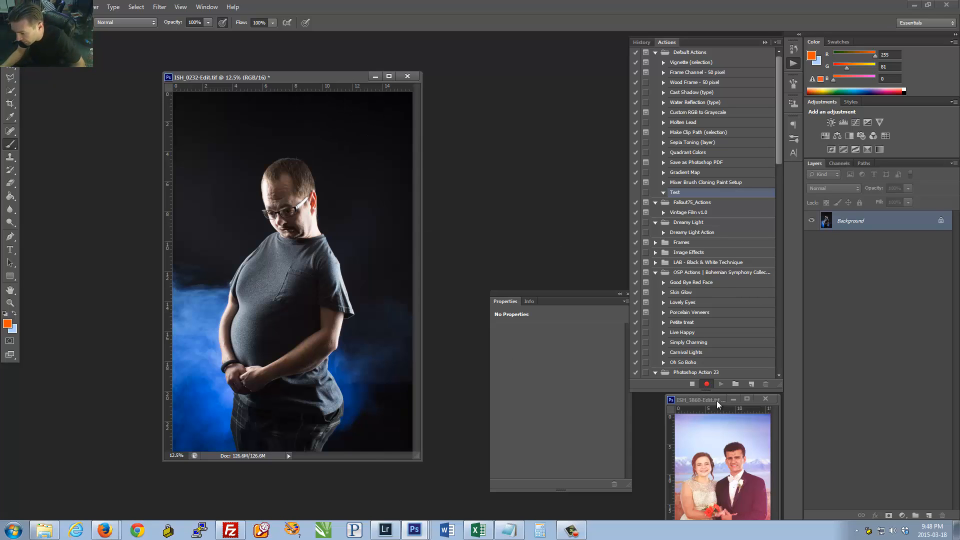
{"action": "right_click", "coordinate": [856, 218]}
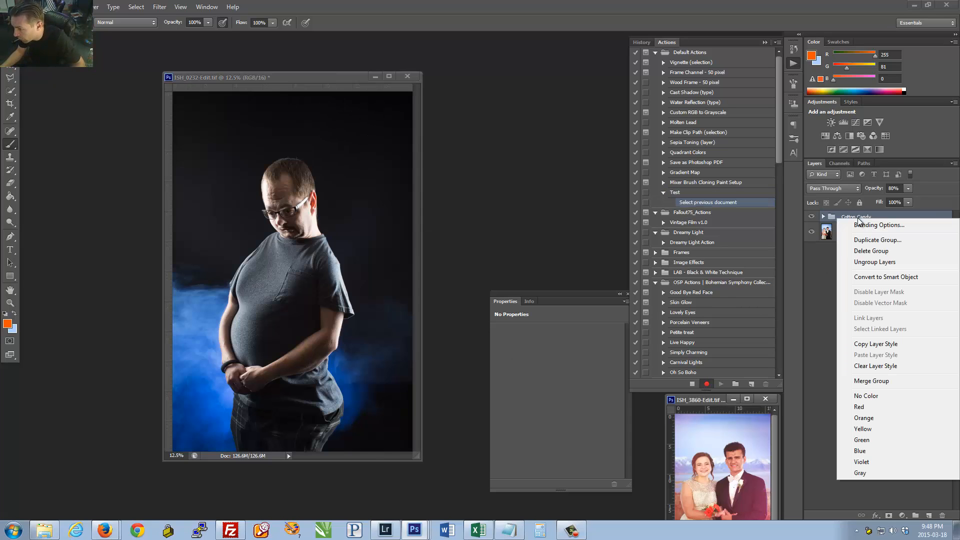
{"action": "left_click", "coordinate": [867, 242]}
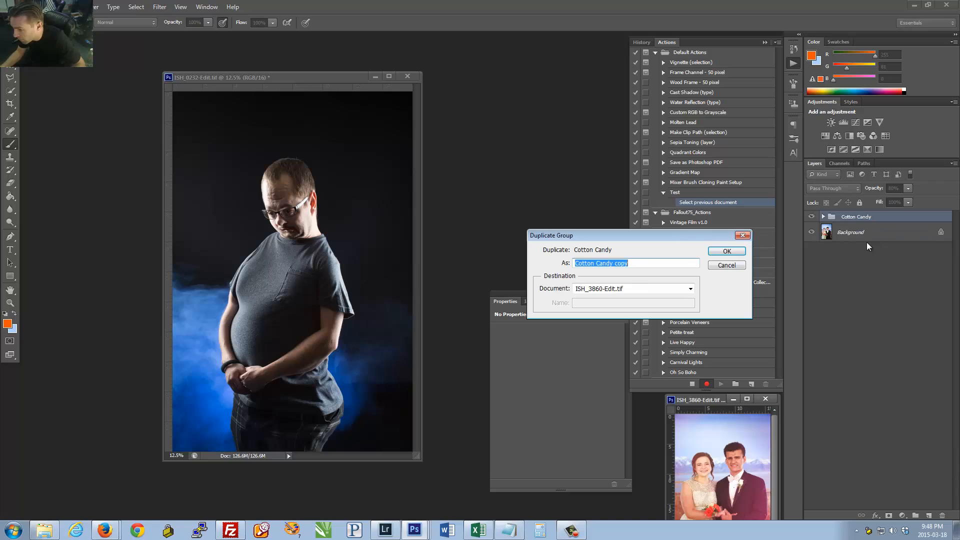
{"action": "left_click", "coordinate": [623, 290]}
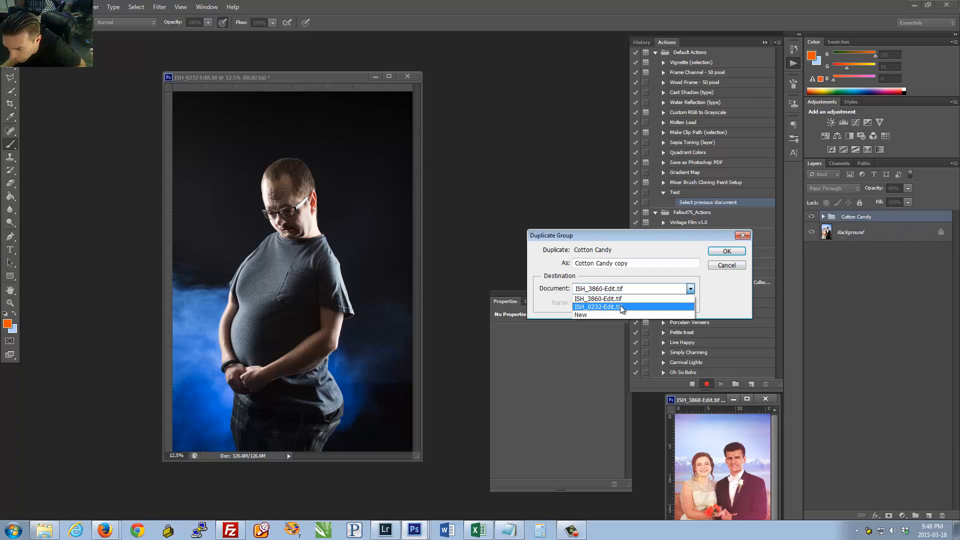
{"action": "left_click", "coordinate": [629, 302]}
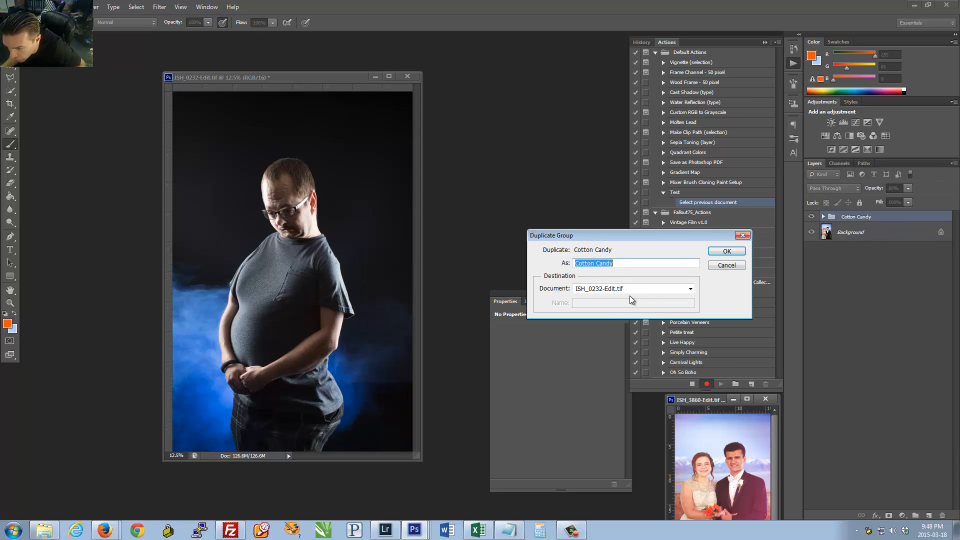
{"action": "left_click", "coordinate": [725, 252]}
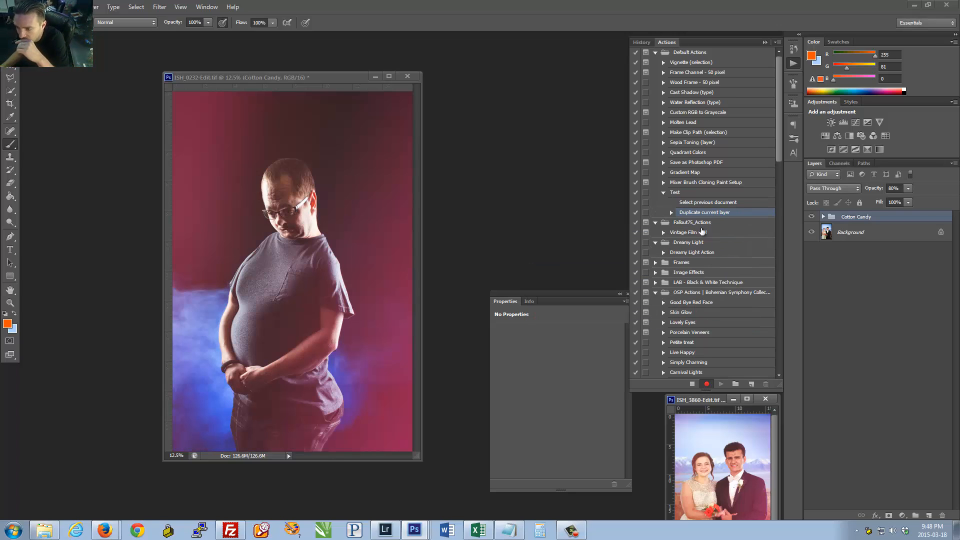
{"action": "left_click", "coordinate": [333, 77]}
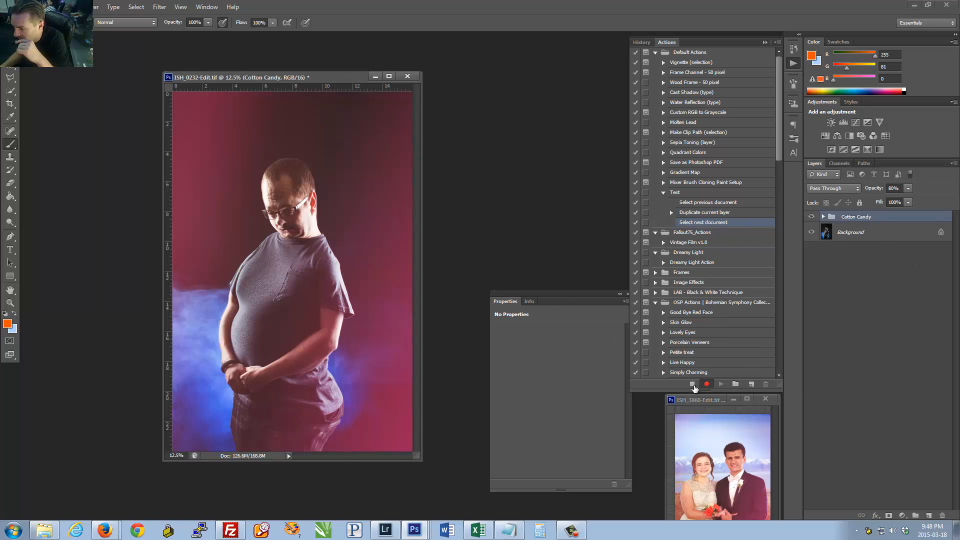
{"action": "left_click", "coordinate": [692, 384]}
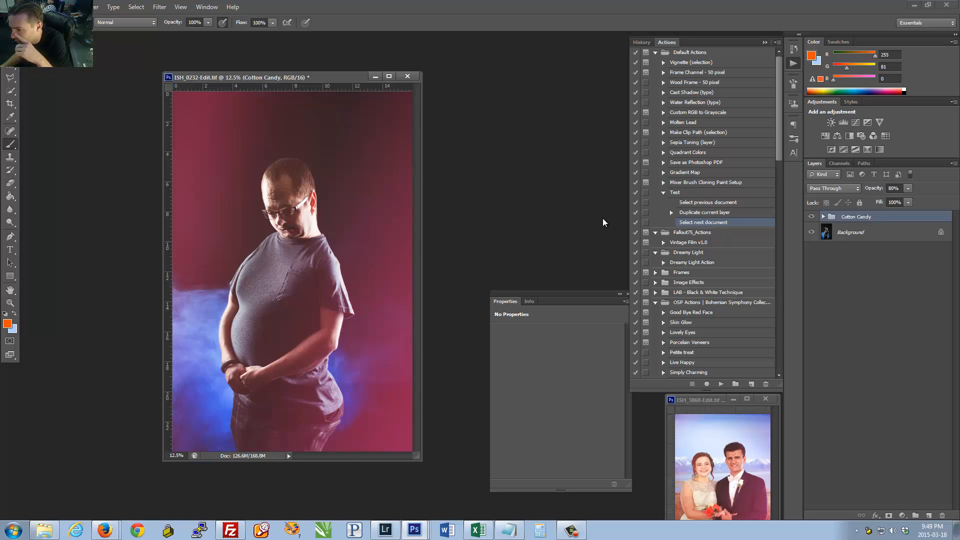
Step: Delete the Cotton Candy group from ISH_0232-Edit.tif and play the Test action to reapply it
{"action": "right_click", "coordinate": [850, 218]}
{"action": "left_click", "coordinate": [866, 250]}
{"action": "key", "text": "Return"}
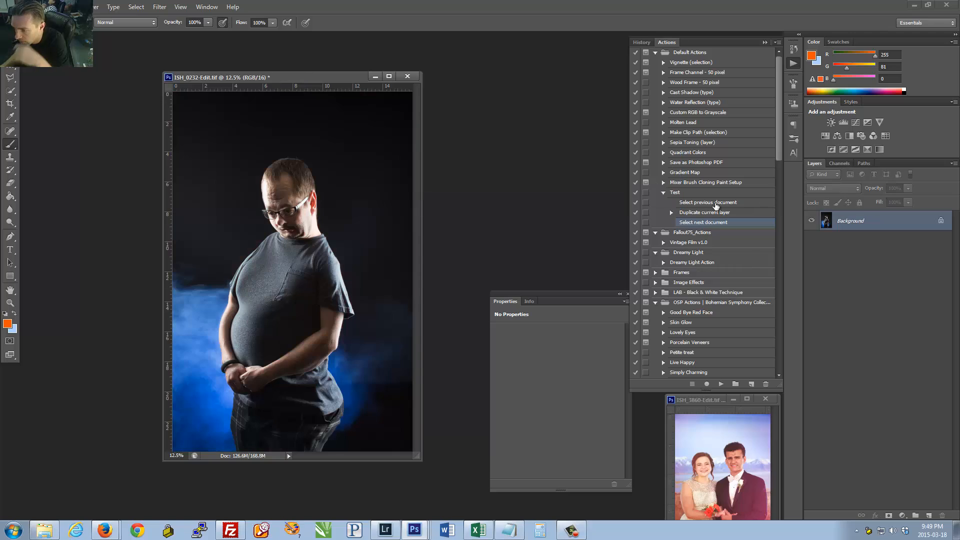
{"action": "left_click", "coordinate": [688, 192]}
{"action": "left_click", "coordinate": [720, 384]}
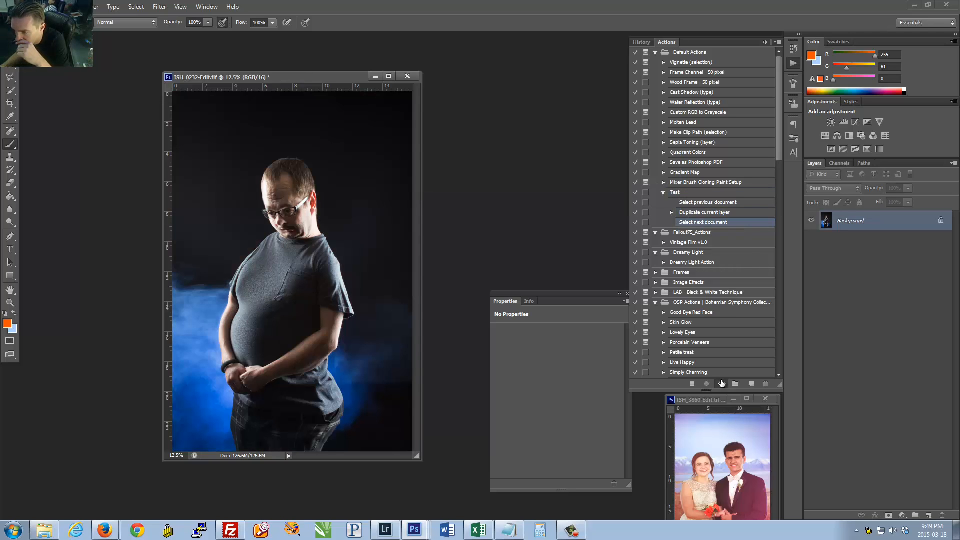
Step: Delete the reapplied Cotton Candy group together with its contents from ISH_0232-Edit.tif
{"action": "right_click", "coordinate": [851, 218]}
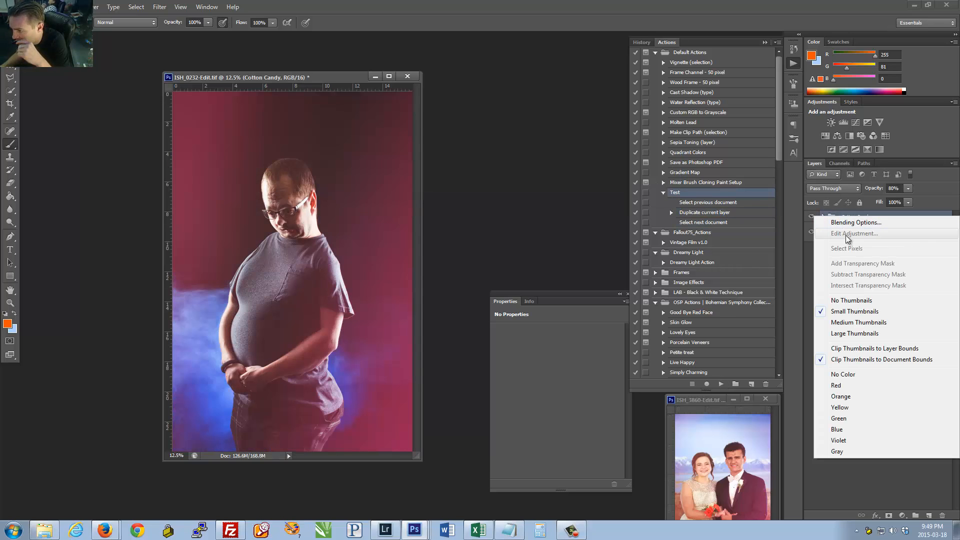
{"action": "key", "text": "Escape"}
{"action": "right_click", "coordinate": [850, 218]}
{"action": "left_click", "coordinate": [833, 249]}
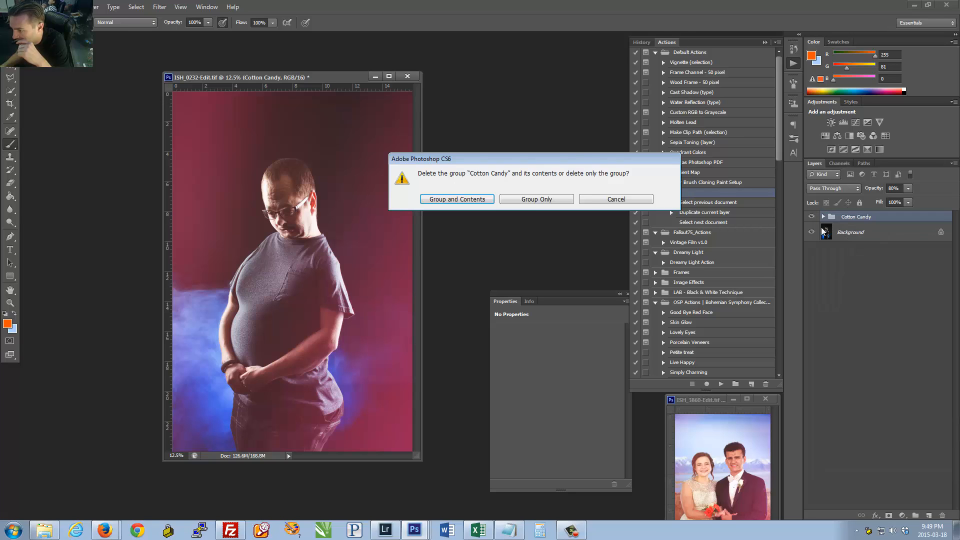
{"action": "left_click", "coordinate": [458, 199]}
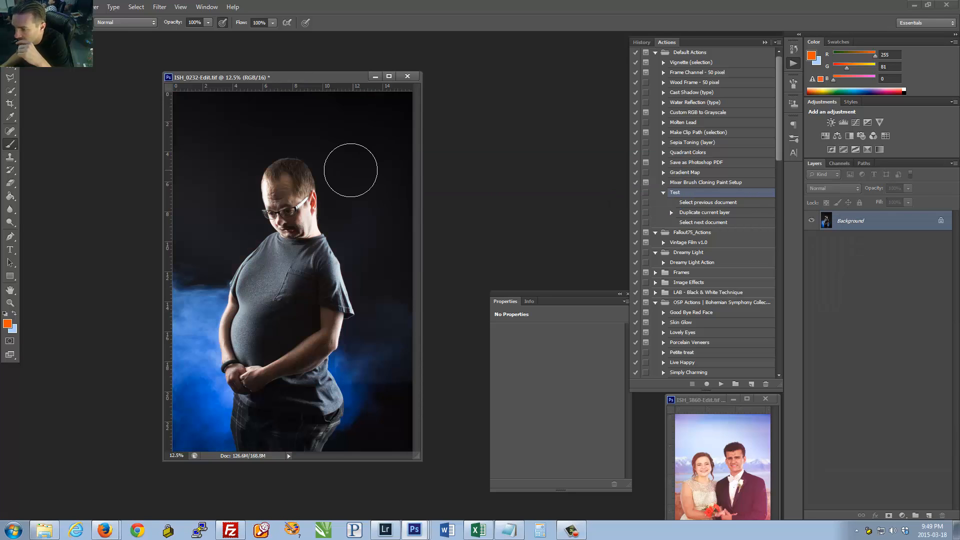
Step: Open the recent file ISH_3950-Edit.tif and play the Test action on it
{"action": "left_click", "coordinate": [27, 6]}
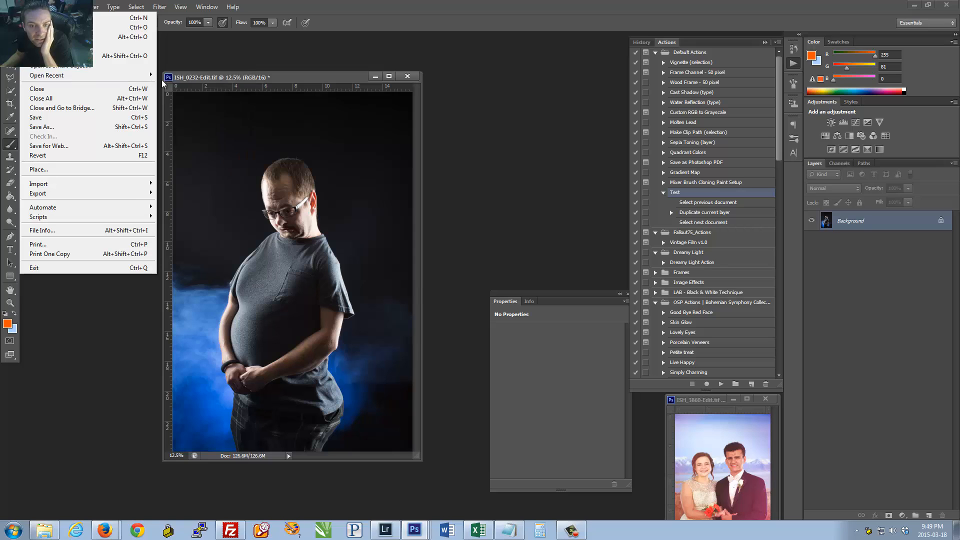
{"action": "mouse_move", "coordinate": [50, 75]}
{"action": "left_click", "coordinate": [177, 99]}
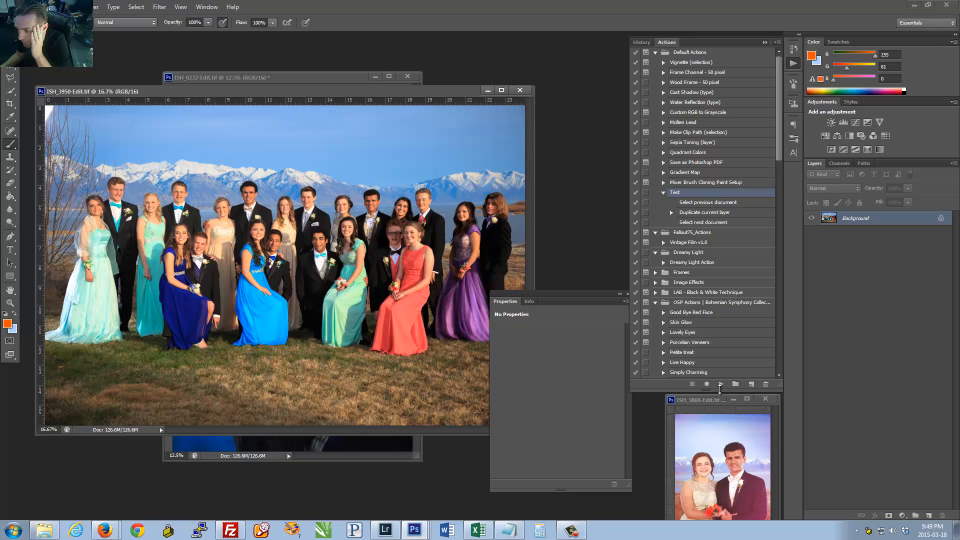
{"action": "left_click", "coordinate": [720, 383]}
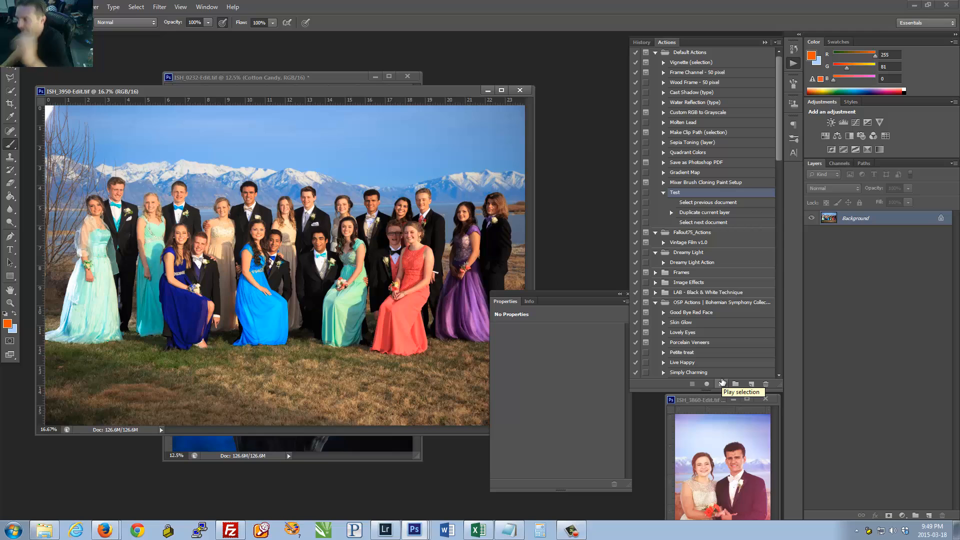
Step: Close ISH_0232-Edit.tif without saving and try playing the Test action on ISH_3950-Edit.tif, continuing past the interruption
{"action": "left_click", "coordinate": [408, 78]}
{"action": "left_click", "coordinate": [408, 77]}
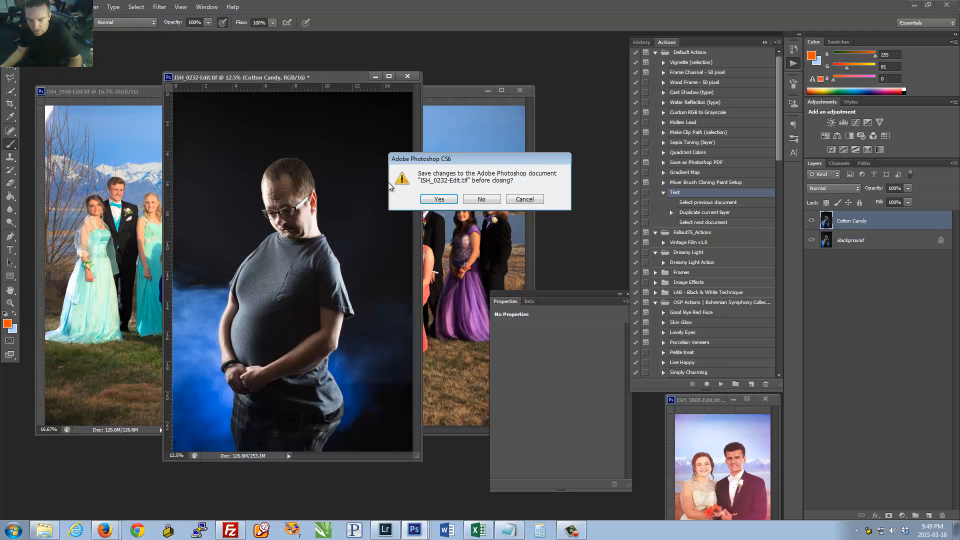
{"action": "key", "text": "n"}
{"action": "left_click_drag", "start_coordinate": [442, 91], "coordinate": [452, 87]}
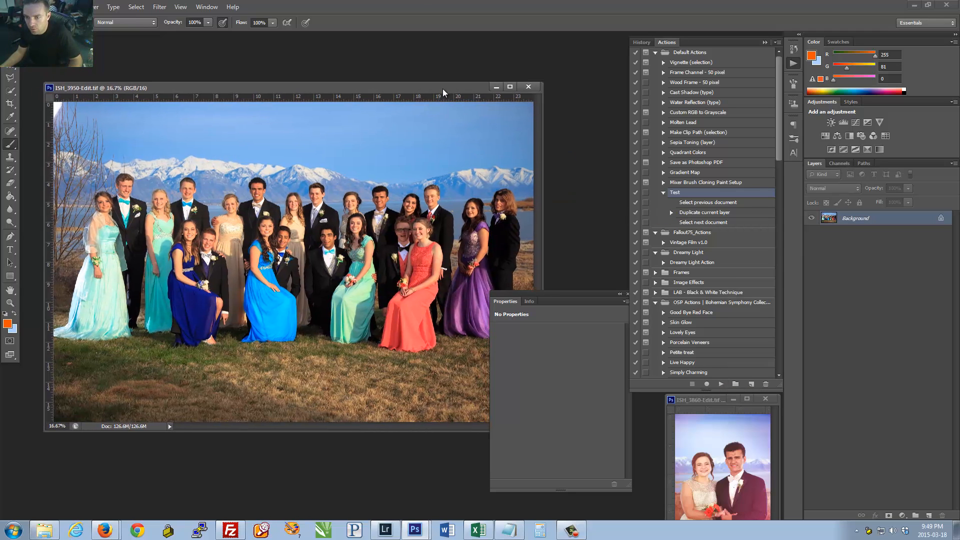
{"action": "left_click", "coordinate": [722, 384]}
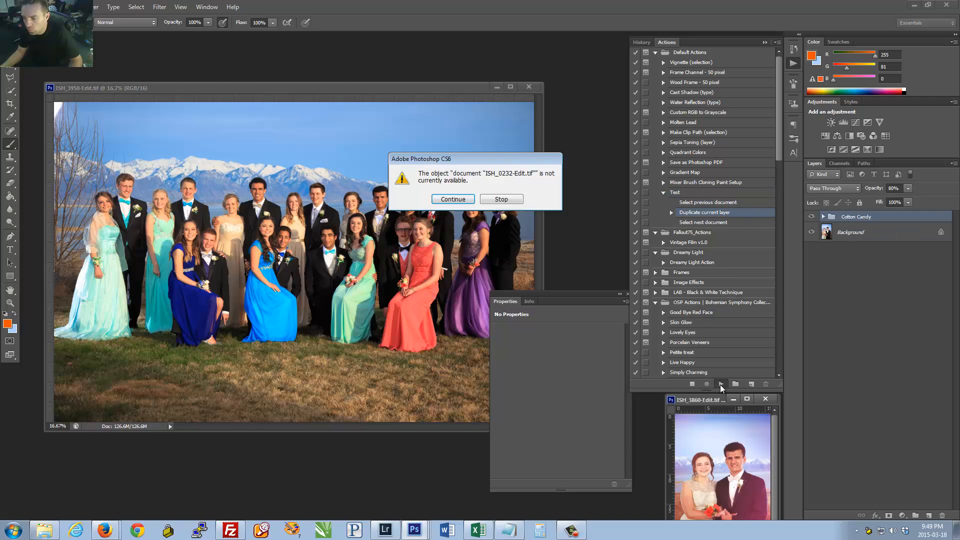
{"action": "left_click", "coordinate": [456, 205]}
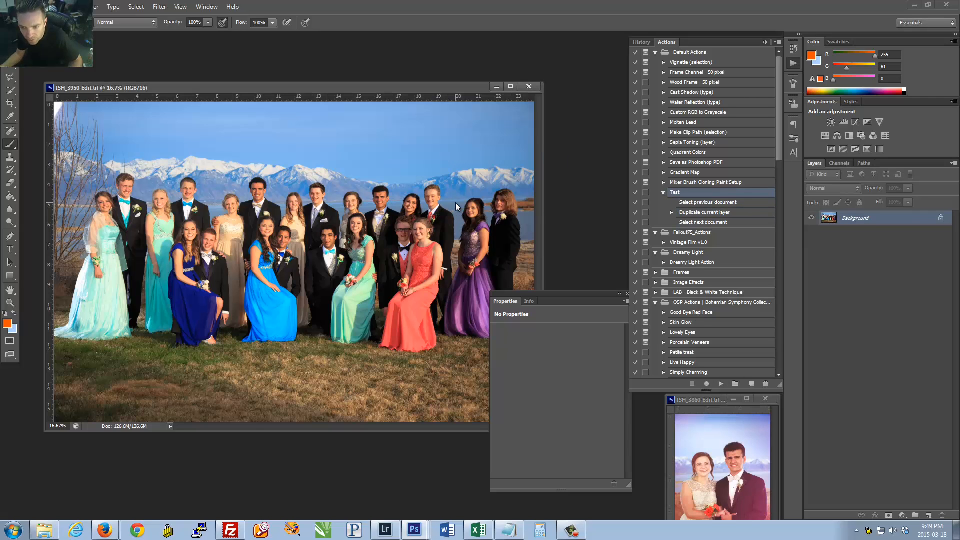
Step: Switch between ISH_3860-Edit.tif and ISH_3950-Edit.tif and review the document-selection steps recorded in the Test action
{"action": "left_click", "coordinate": [706, 404]}
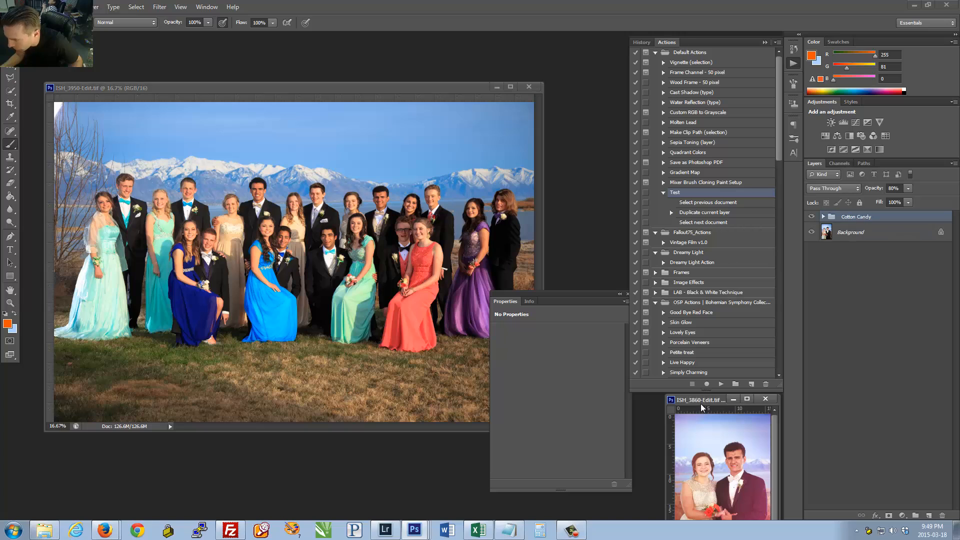
{"action": "left_click", "coordinate": [439, 86]}
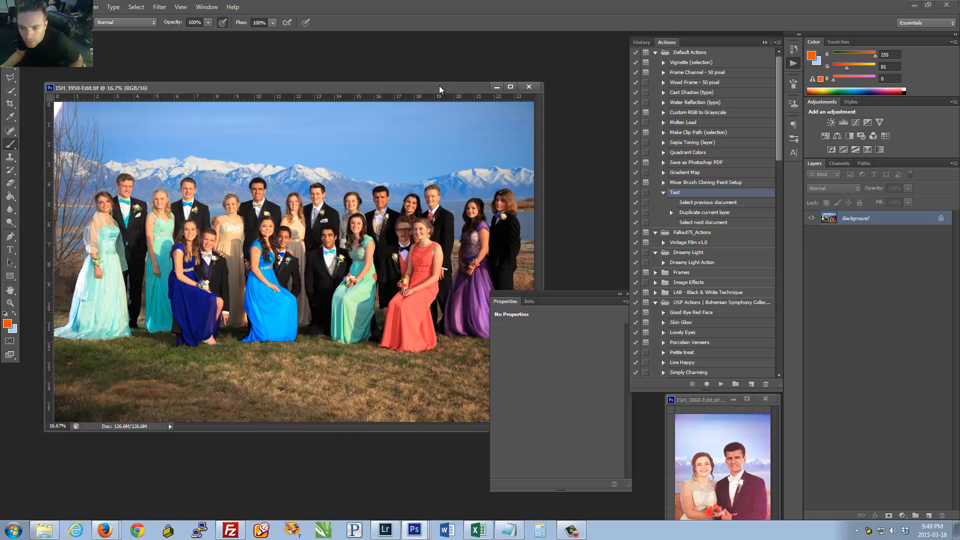
{"action": "left_click_drag", "start_coordinate": [437, 86], "coordinate": [442, 79]}
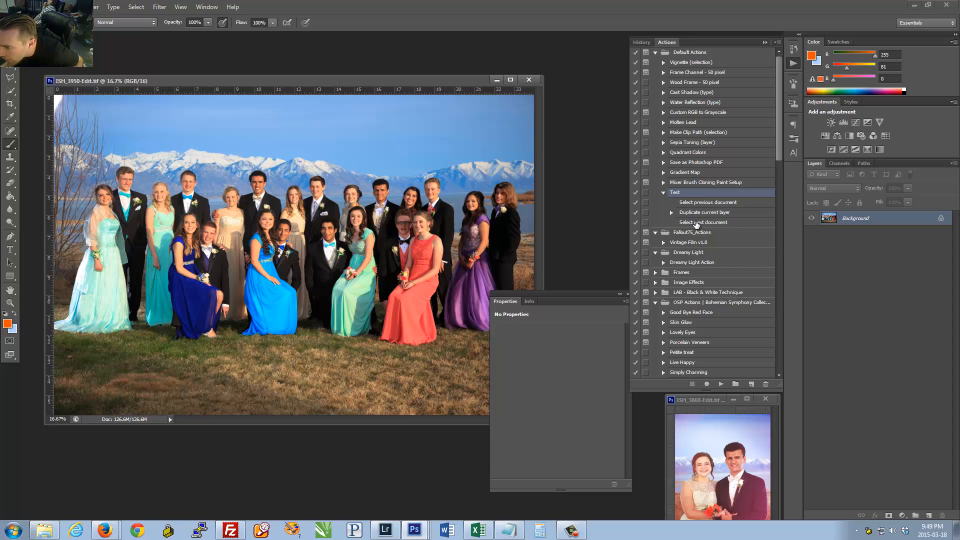
{"action": "left_click", "coordinate": [689, 203]}
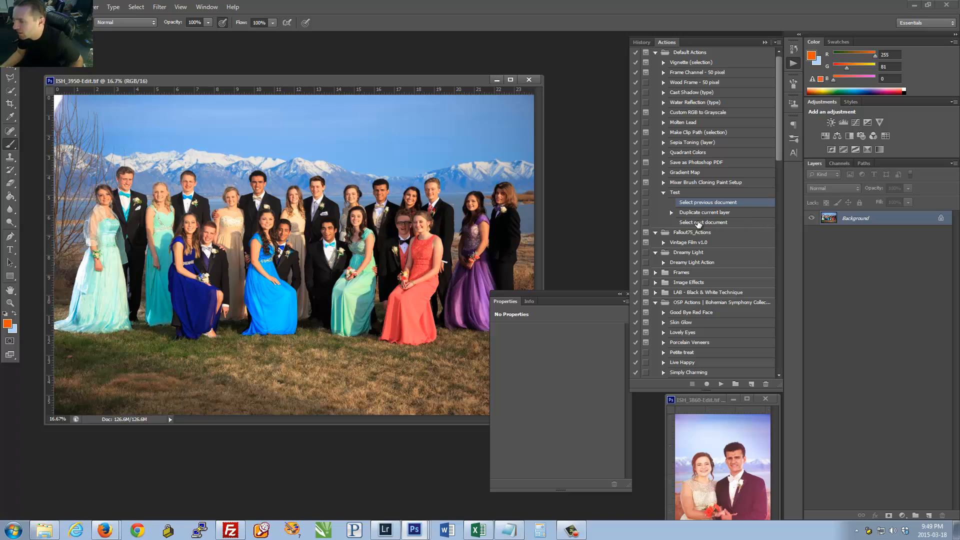
{"action": "left_click", "coordinate": [699, 222]}
{"action": "left_click", "coordinate": [682, 194]}
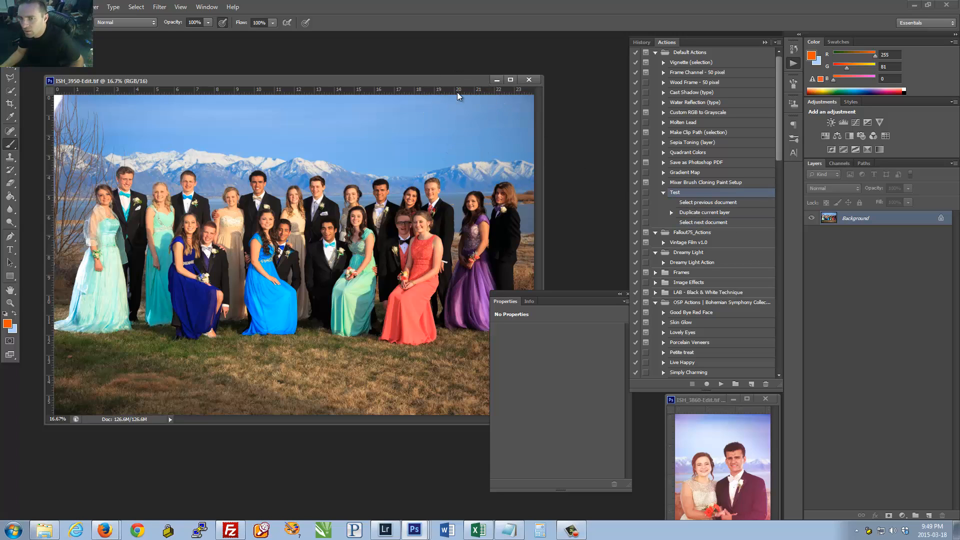
Step: Reposition the ISH_3950-Edit.tif window and try the Test action on it once more
{"action": "left_click_drag", "start_coordinate": [459, 83], "coordinate": [481, 78]}
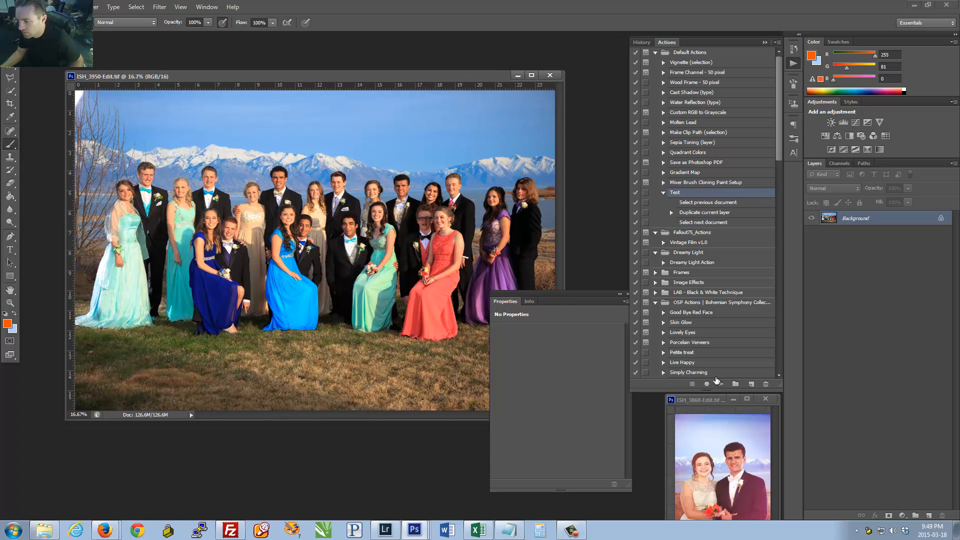
{"action": "left_click", "coordinate": [721, 384]}
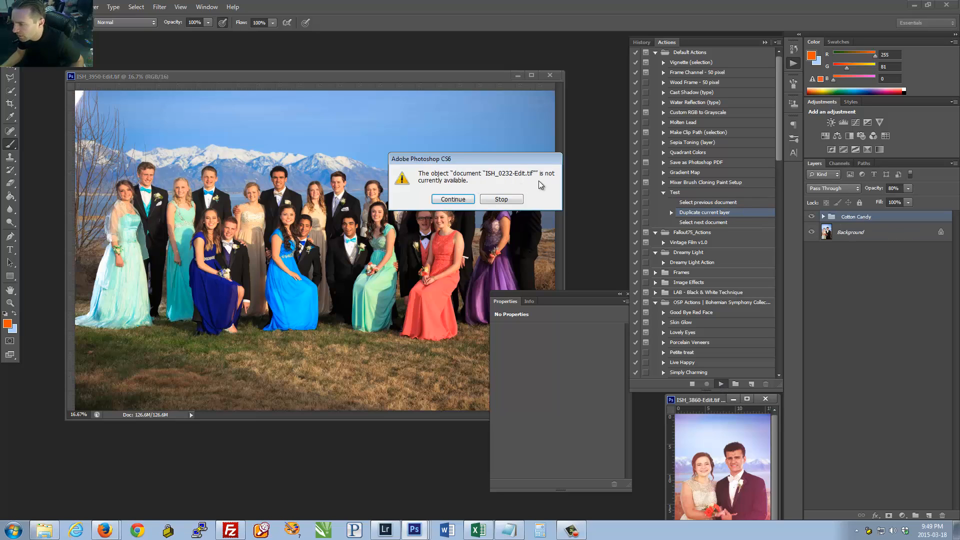
{"action": "left_click", "coordinate": [455, 202]}
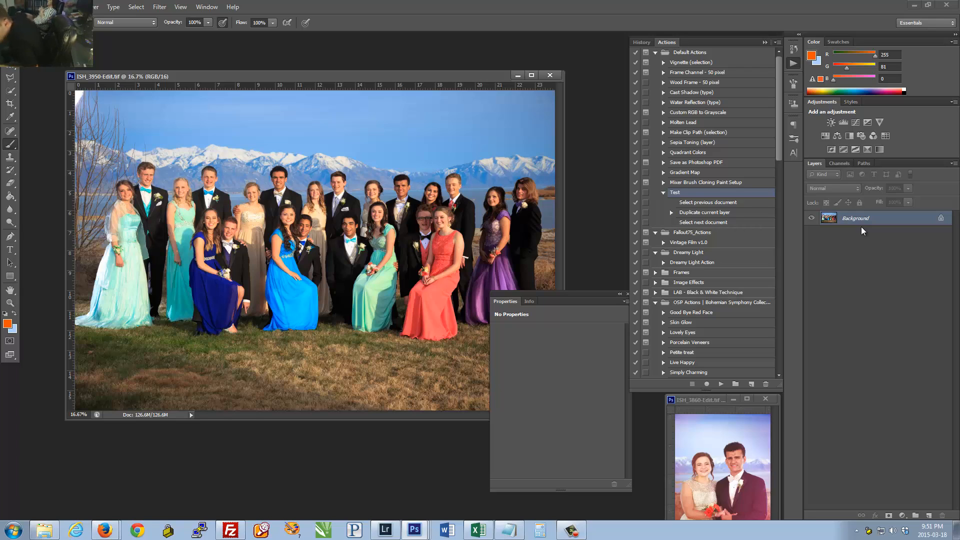
Step: Close ISH_3860-Edit.tif without saving, close ISH_3950-Edit.tif, and exit Photoshop to return to Lightroom
{"action": "left_click", "coordinate": [708, 403]}
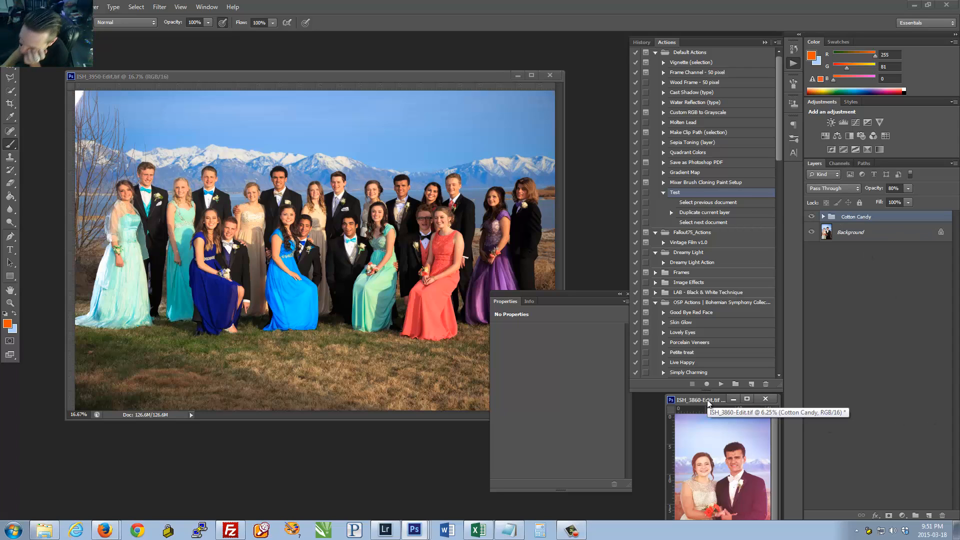
{"action": "left_click", "coordinate": [765, 399]}
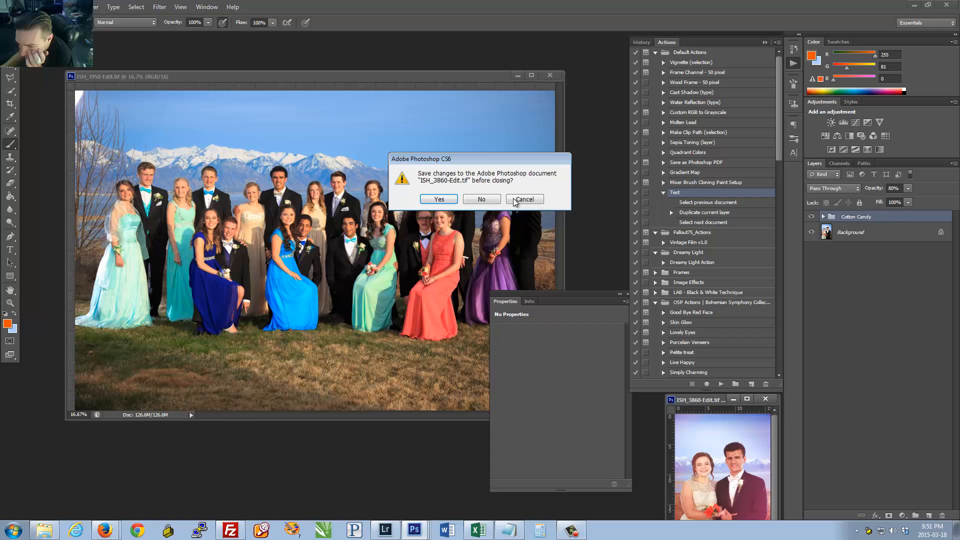
{"action": "left_click", "coordinate": [469, 202]}
{"action": "left_click", "coordinate": [554, 75]}
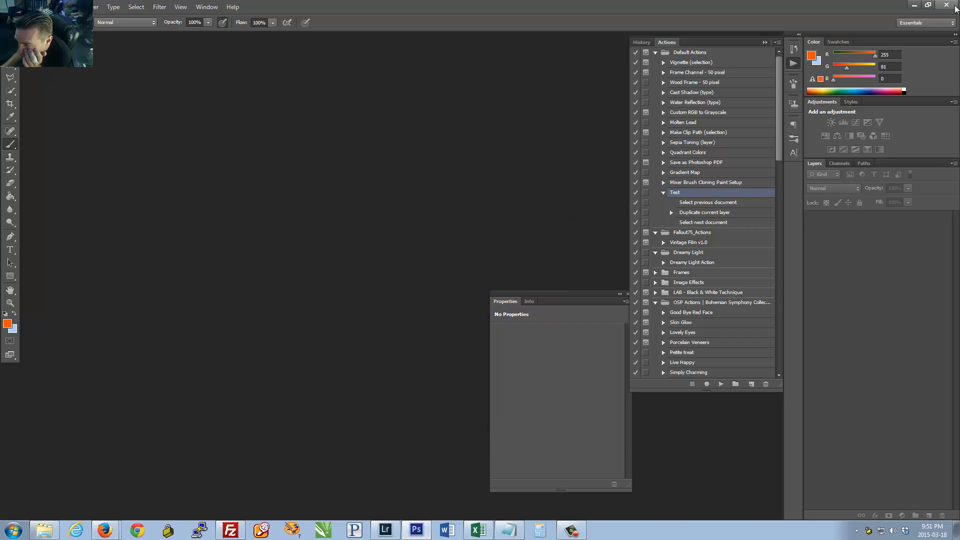
{"action": "left_click", "coordinate": [955, 7]}
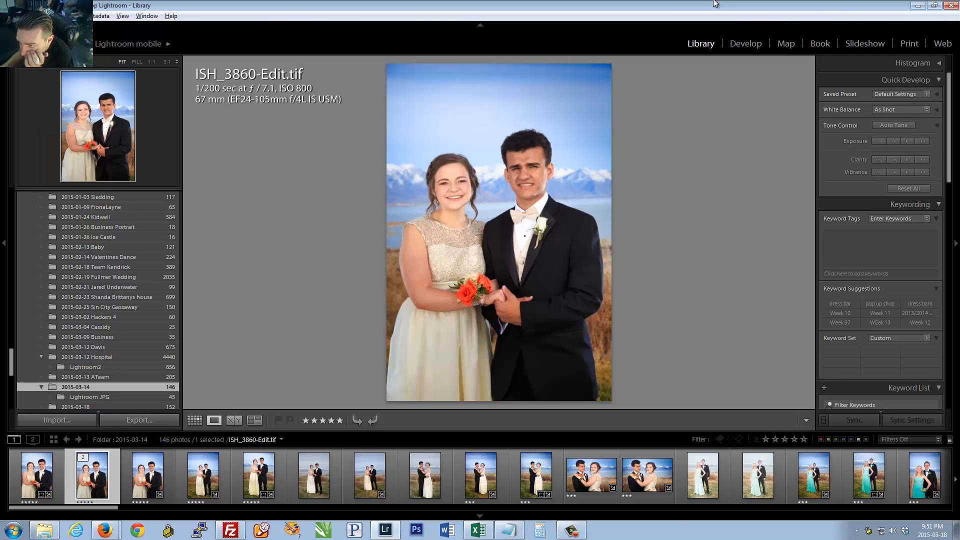